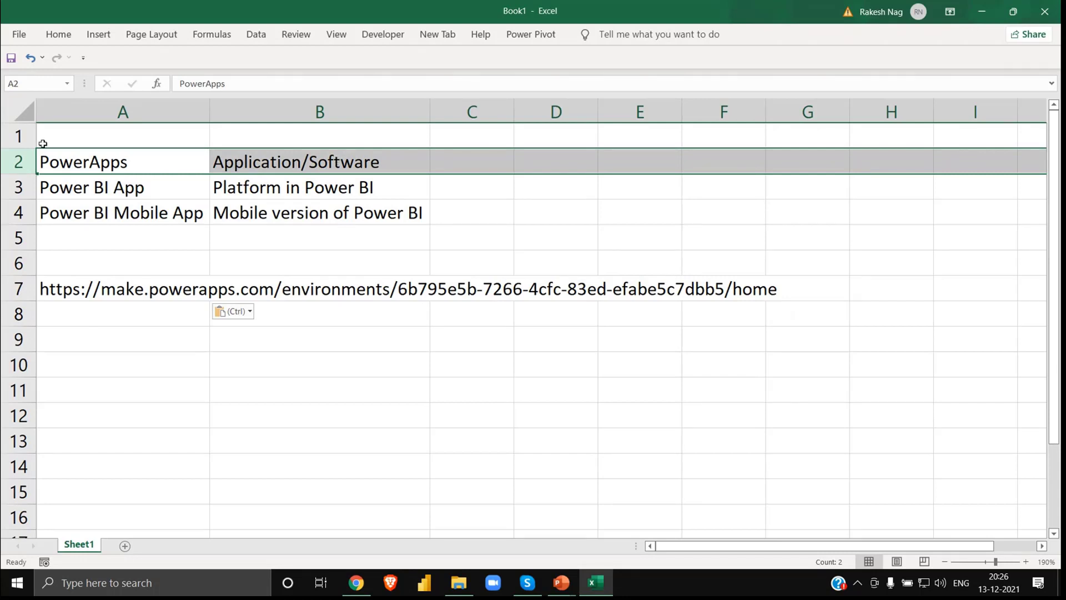
- Select the Power BI App row, switch to the Power BI service in the browser, and browse the catalog of installable apps
{"action": "left_click", "coordinate": [5, 190]}
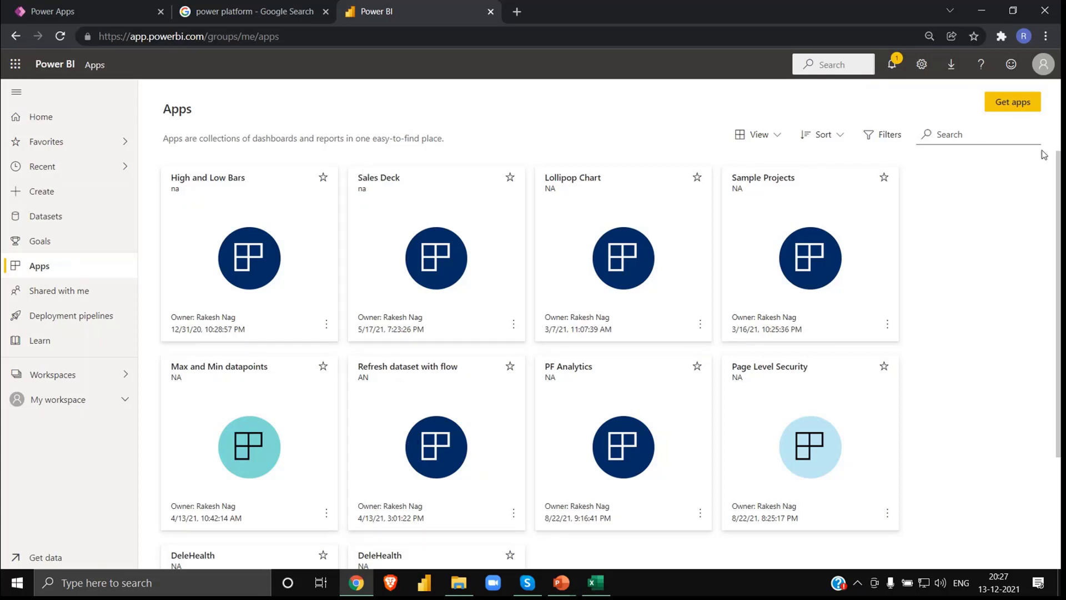
{"action": "left_click", "coordinate": [1017, 103]}
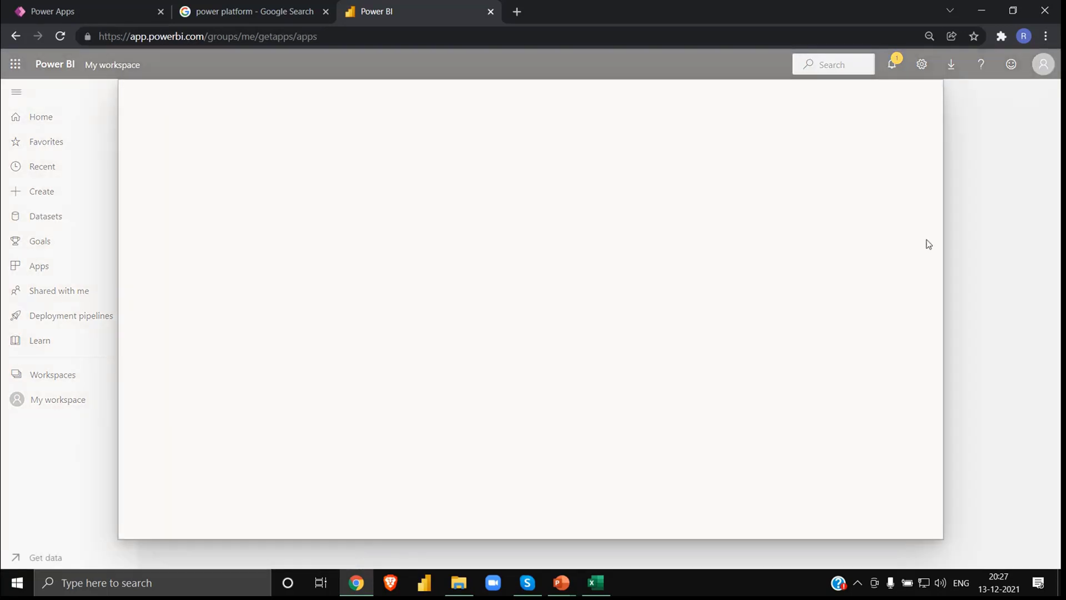
{"action": "scroll", "coordinate": [644, 494], "scroll_direction": "down", "scroll_amount": 10}
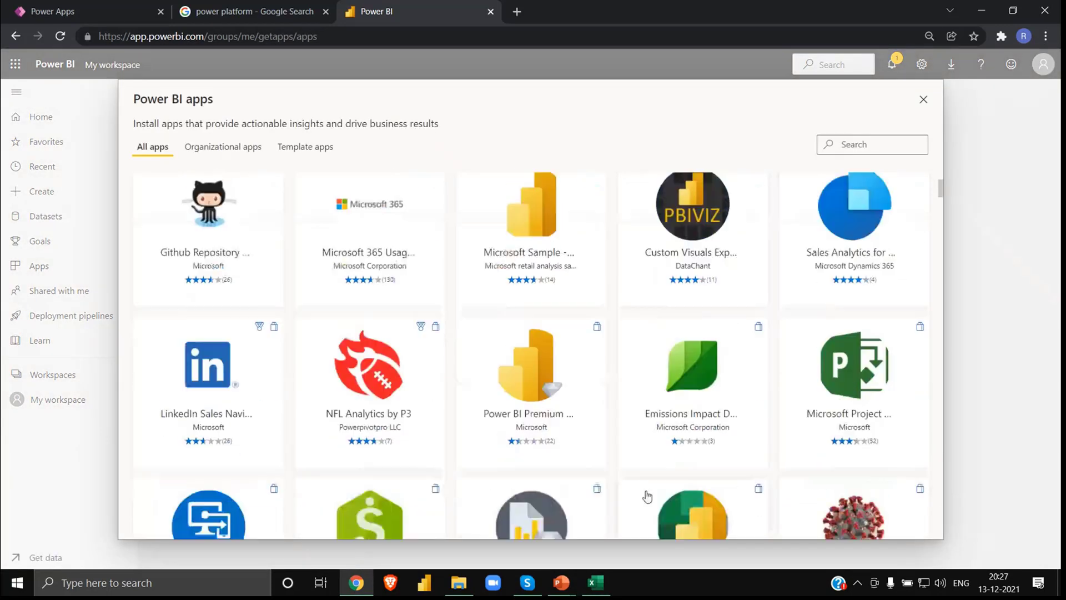
{"action": "scroll", "coordinate": [644, 495], "scroll_direction": "down", "scroll_amount": 5}
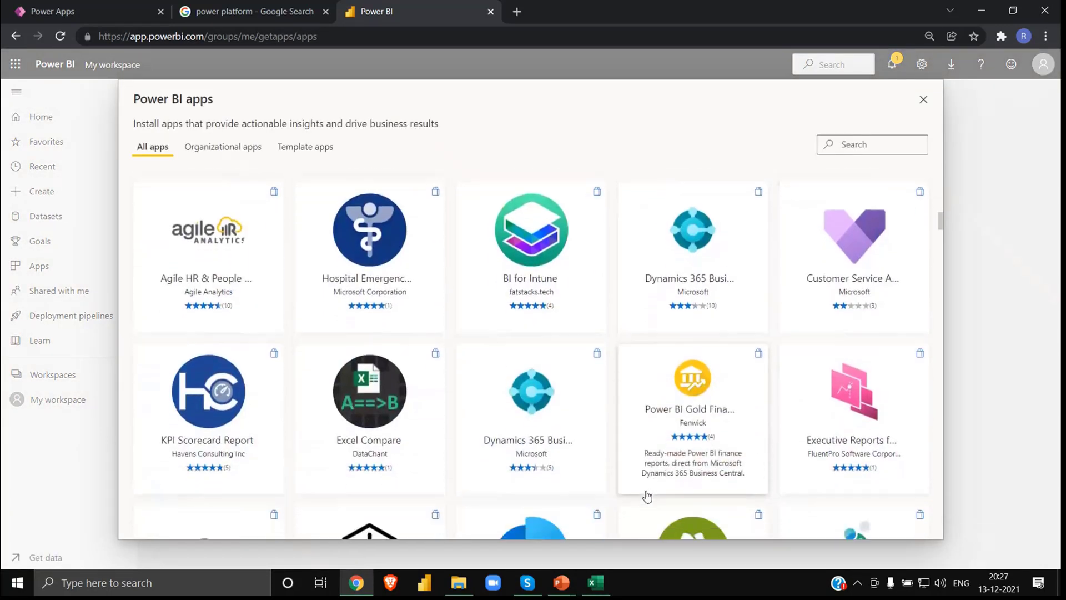
{"action": "scroll", "coordinate": [535, 412], "scroll_direction": "down", "scroll_amount": 5}
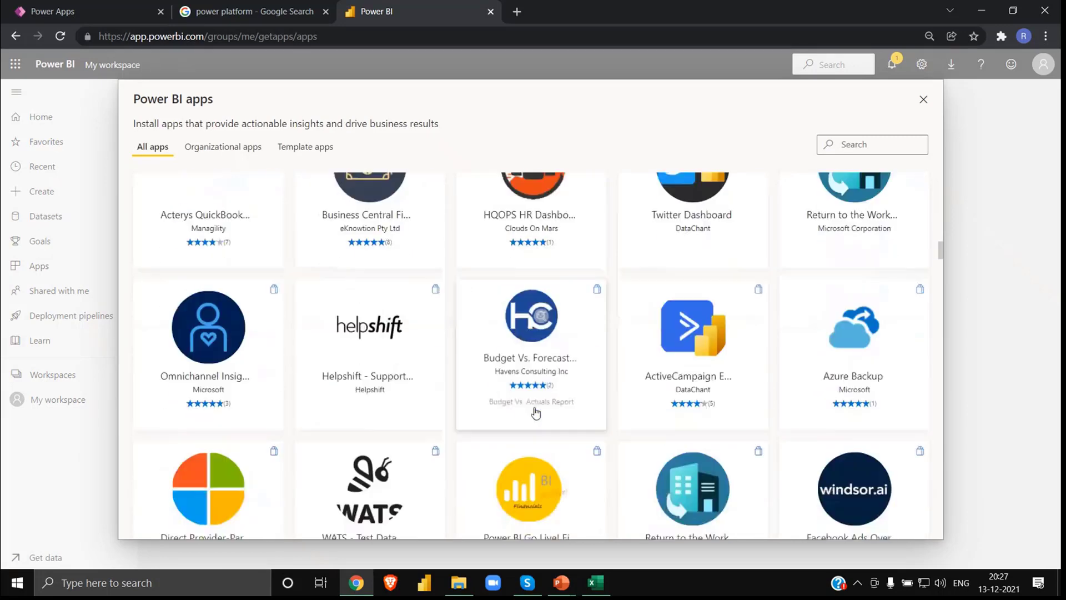
{"action": "scroll", "coordinate": [535, 412], "scroll_direction": "up", "scroll_amount": 10}
{"action": "scroll", "coordinate": [536, 411], "scroll_direction": "up", "scroll_amount": 2}
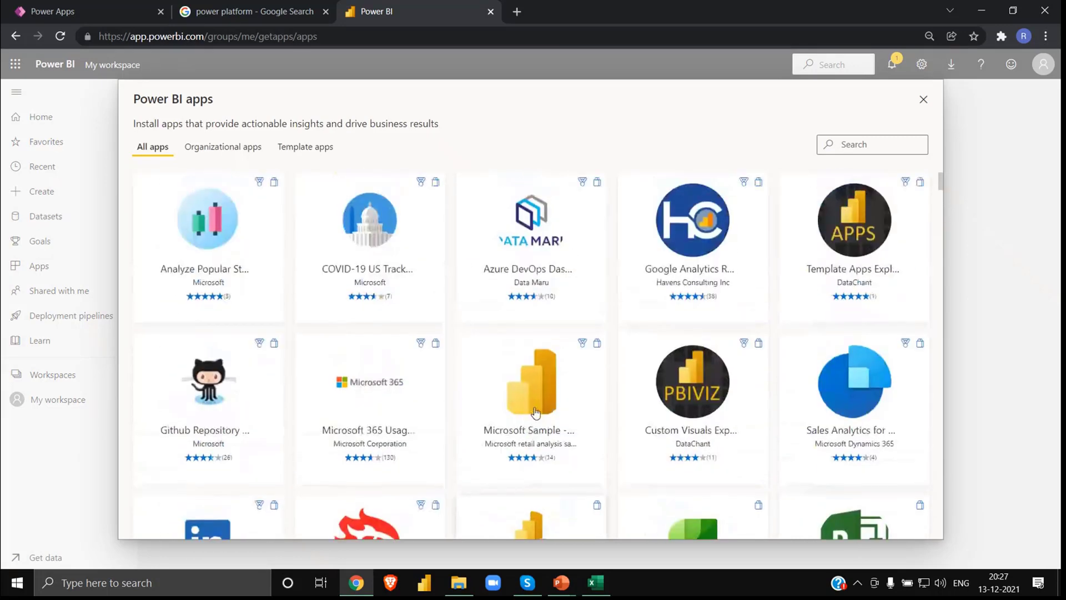
{"action": "scroll", "coordinate": [535, 412], "scroll_direction": "down", "scroll_amount": 10}
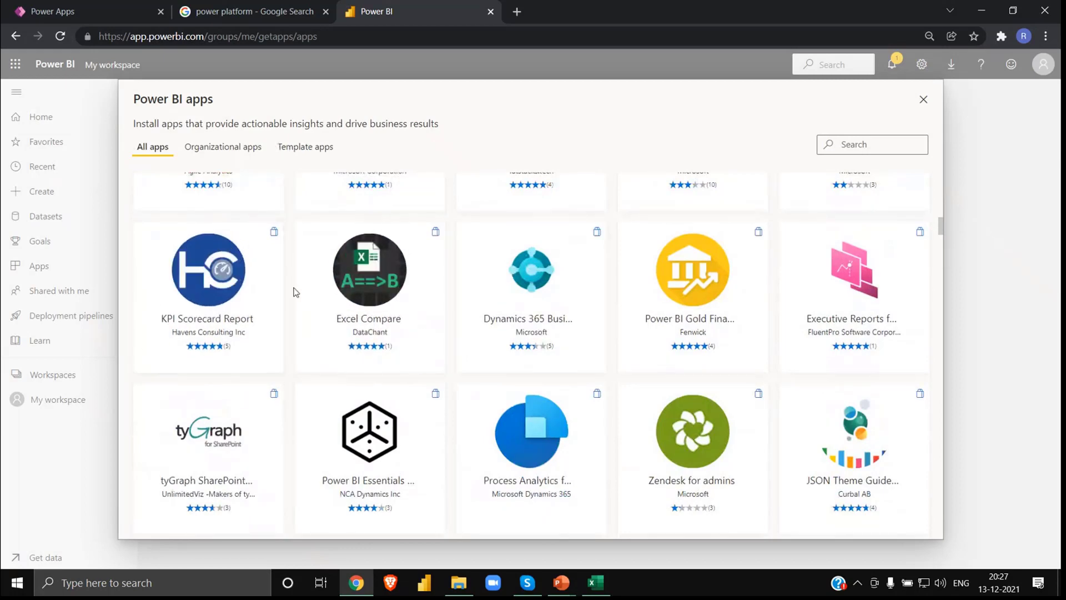
{"action": "scroll", "coordinate": [294, 292], "scroll_direction": "down", "scroll_amount": 5}
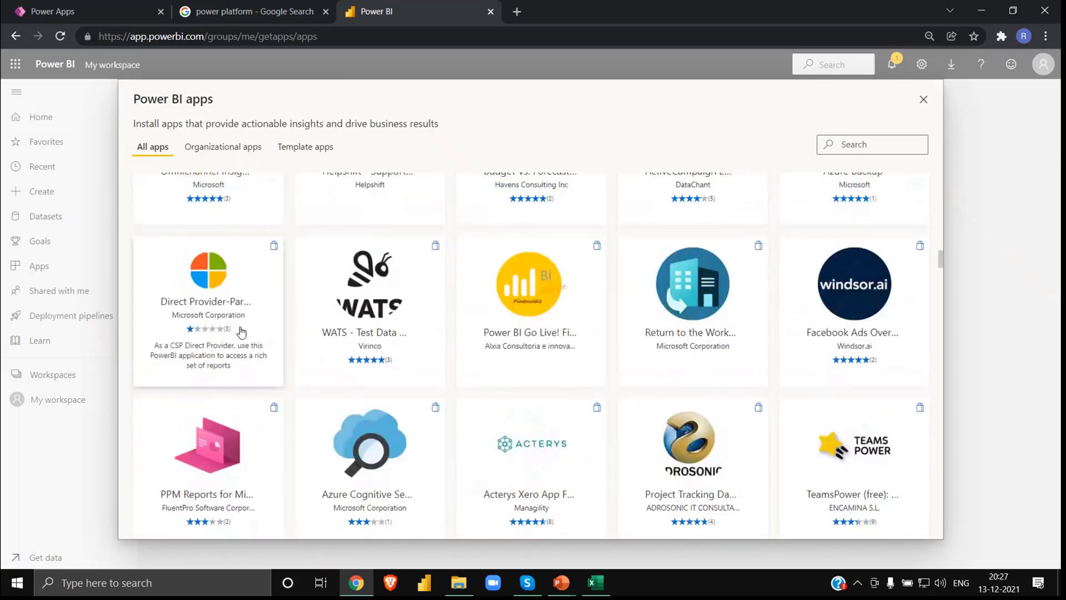
{"action": "scroll", "coordinate": [241, 332], "scroll_direction": "down", "scroll_amount": 9}
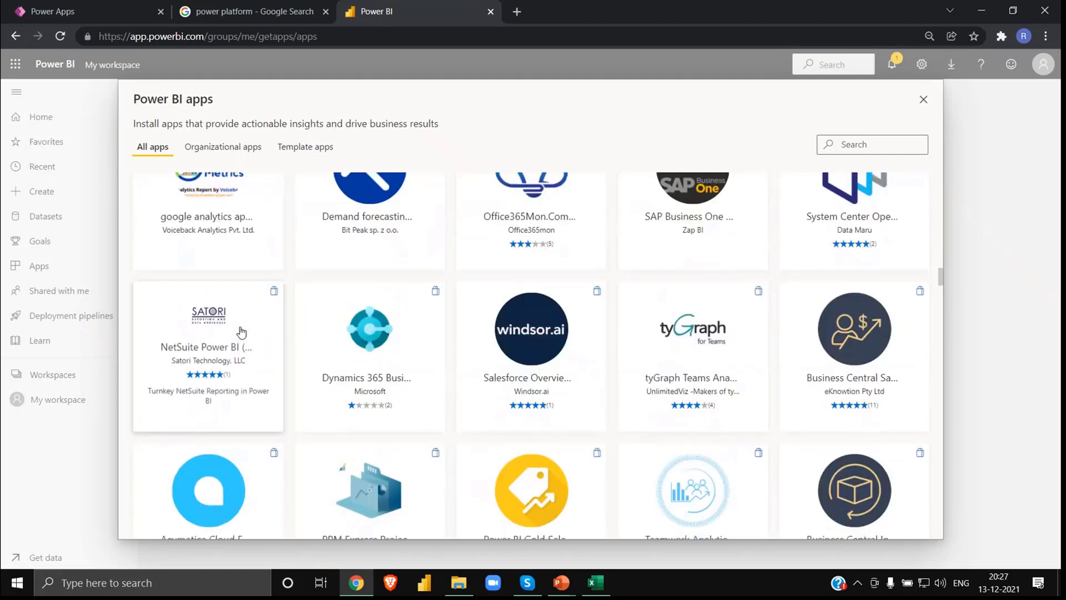
{"action": "scroll", "coordinate": [241, 332], "scroll_direction": "down", "scroll_amount": 9}
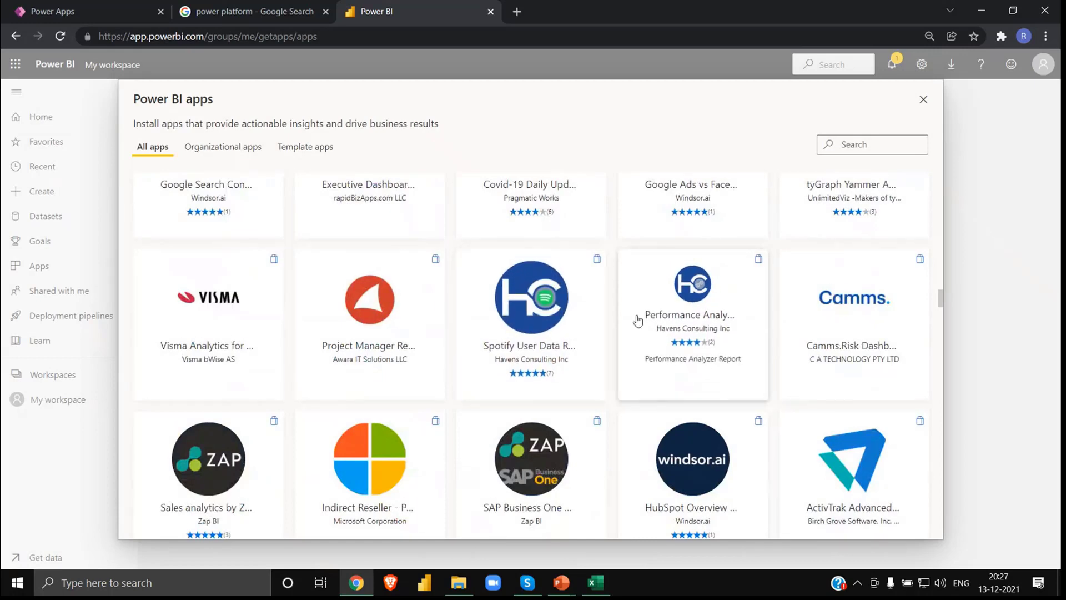
{"action": "scroll", "coordinate": [638, 321], "scroll_direction": "down", "scroll_amount": 3}
{"action": "scroll", "coordinate": [549, 381], "scroll_direction": "down", "scroll_amount": 6}
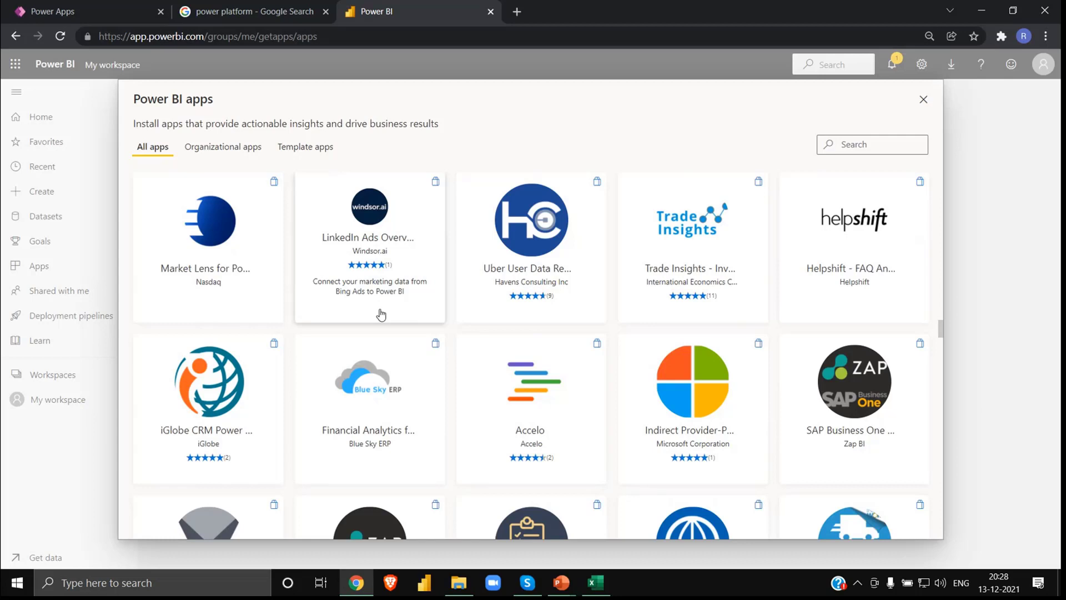
{"action": "scroll", "coordinate": [558, 406], "scroll_direction": "up", "scroll_amount": 5}
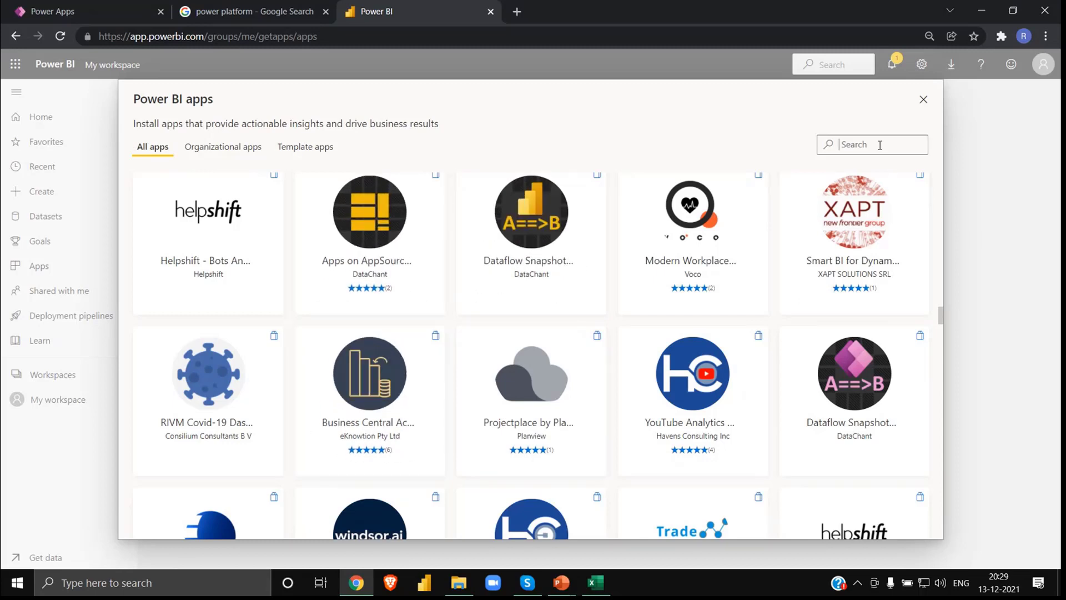
- Search the app catalog for "yout" and examine the pricing of the YouTube Analytics Report by Havens Consulting Inc
{"action": "type", "text": "yout"}
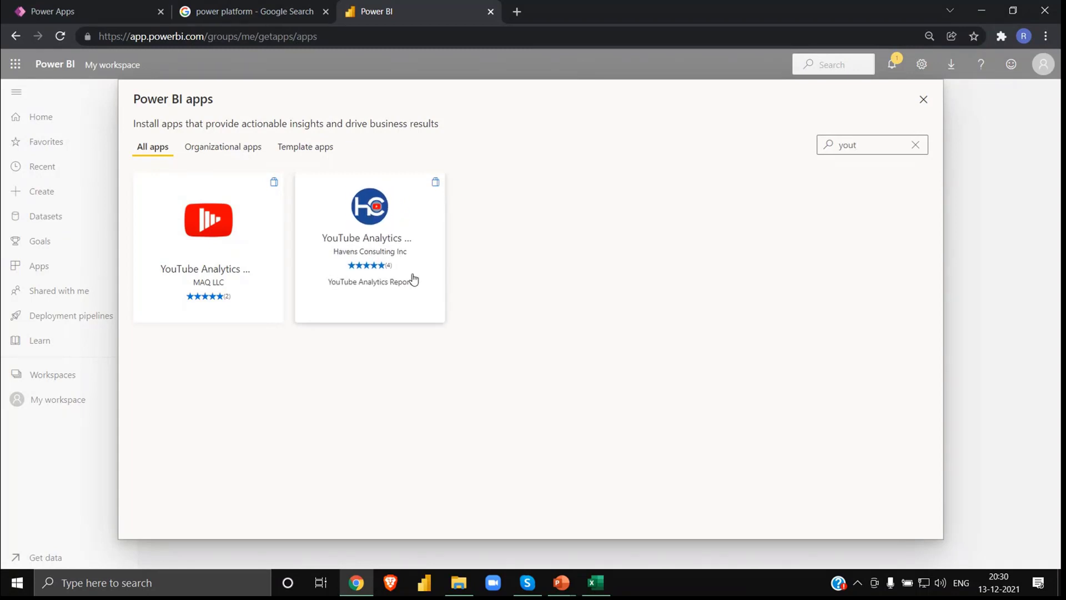
{"action": "left_click", "coordinate": [383, 238]}
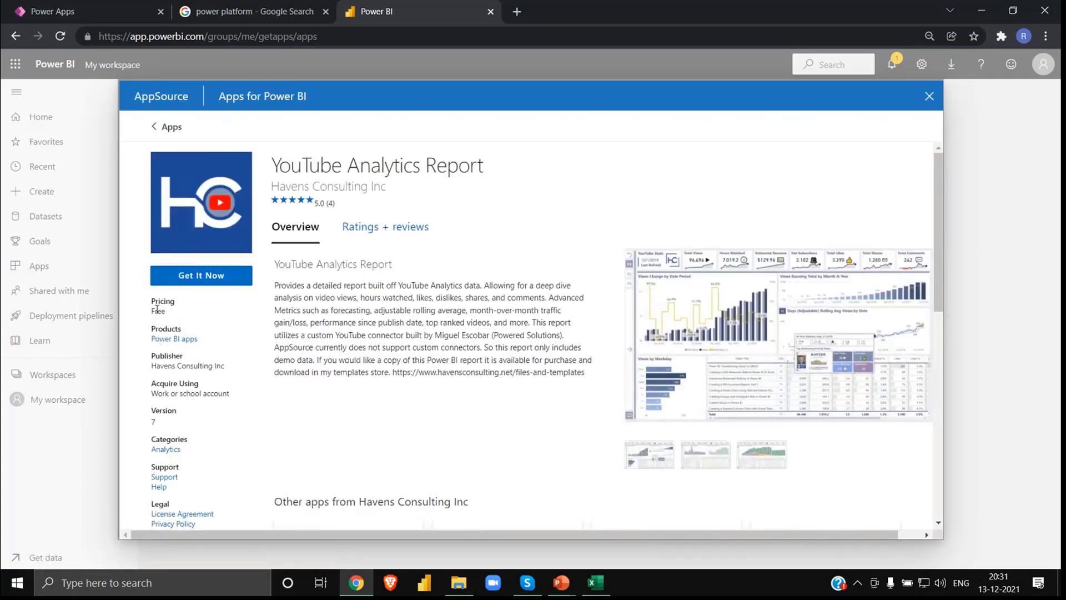
{"action": "double_click", "coordinate": [158, 311]}
{"action": "left_click", "coordinate": [359, 439]}
{"action": "left_click", "coordinate": [804, 326]}
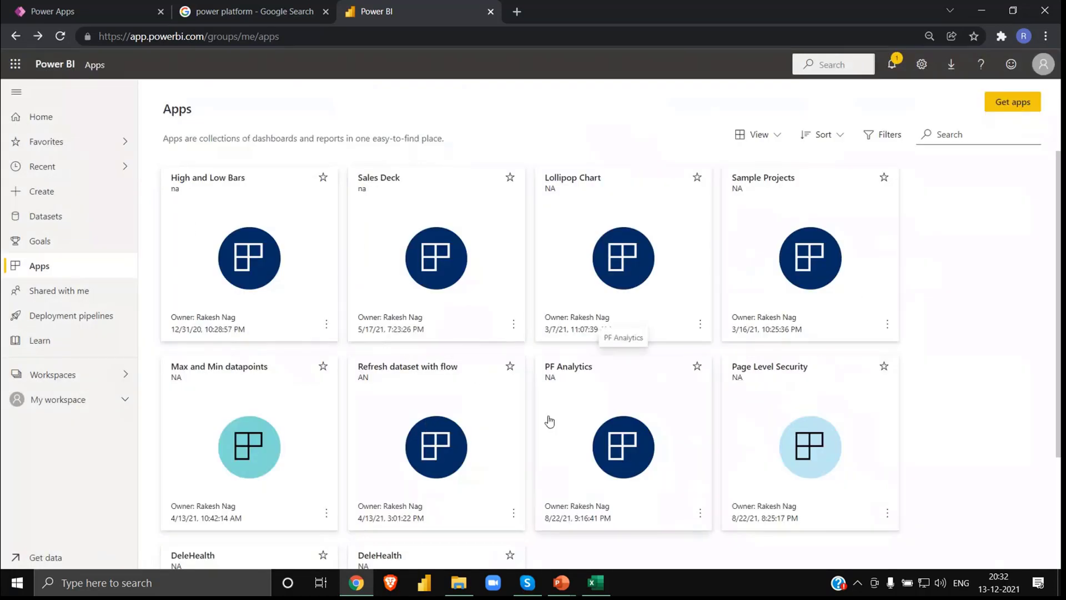
- Search the app catalog for "you" and view the profile form required to get the YouTube Analytics Report by Havens Consulting Inc
{"action": "scroll", "coordinate": [550, 421], "scroll_direction": "down", "scroll_amount": 2}
{"action": "scroll", "coordinate": [516, 408], "scroll_direction": "up", "scroll_amount": 2}
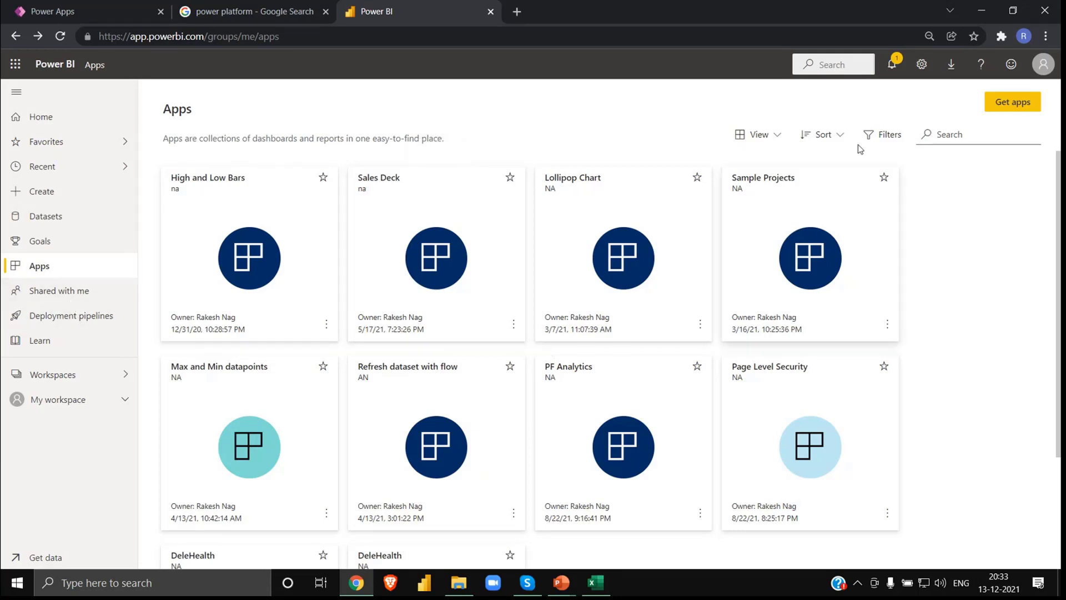
{"action": "left_click", "coordinate": [1013, 102]}
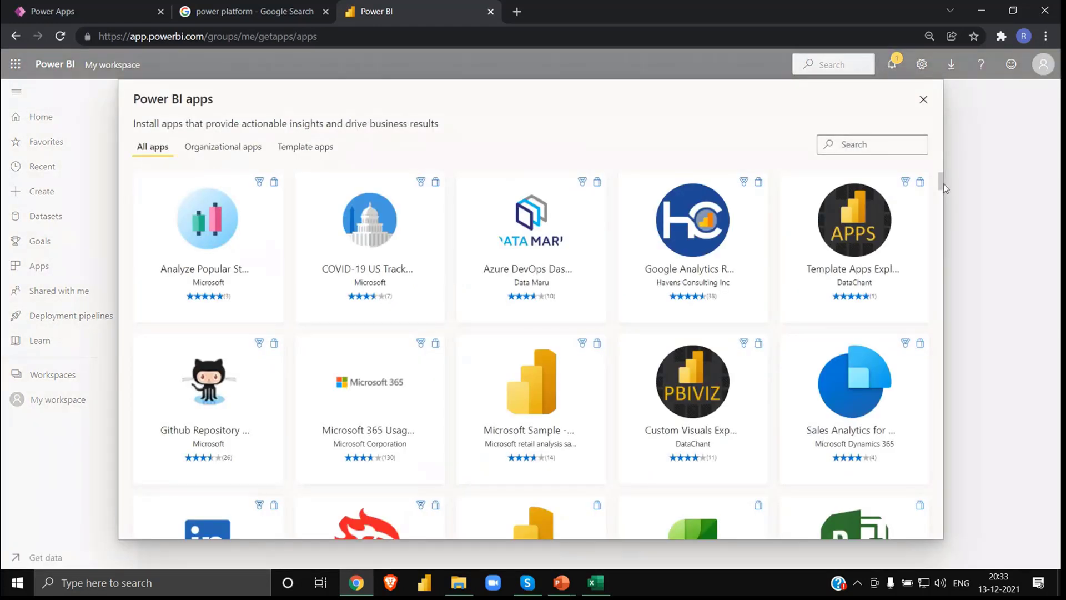
{"action": "left_click", "coordinate": [873, 148]}
{"action": "type", "text": "you"}
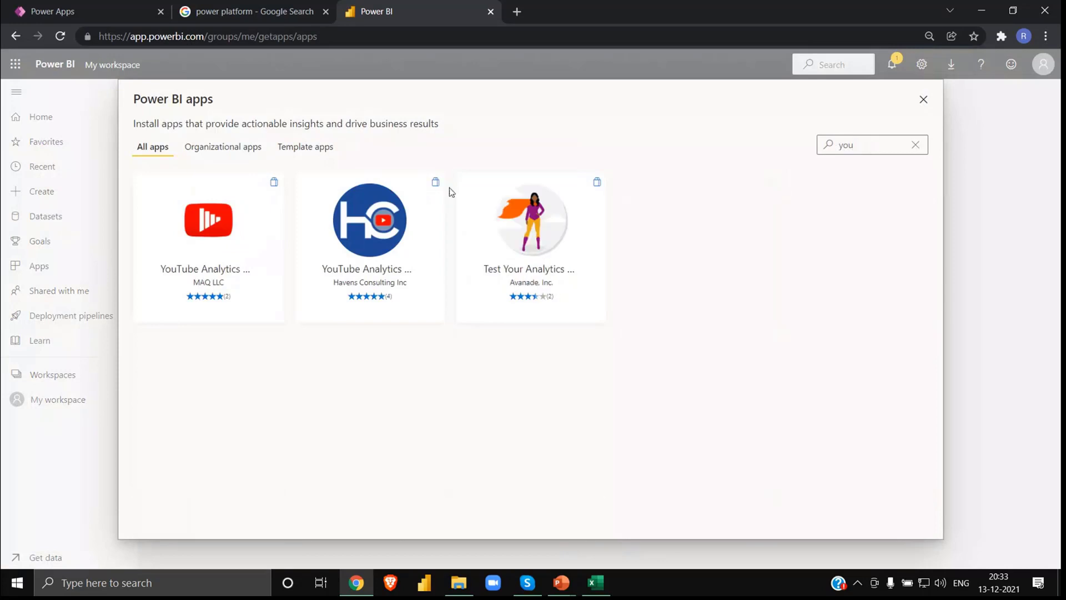
{"action": "left_click", "coordinate": [379, 209]}
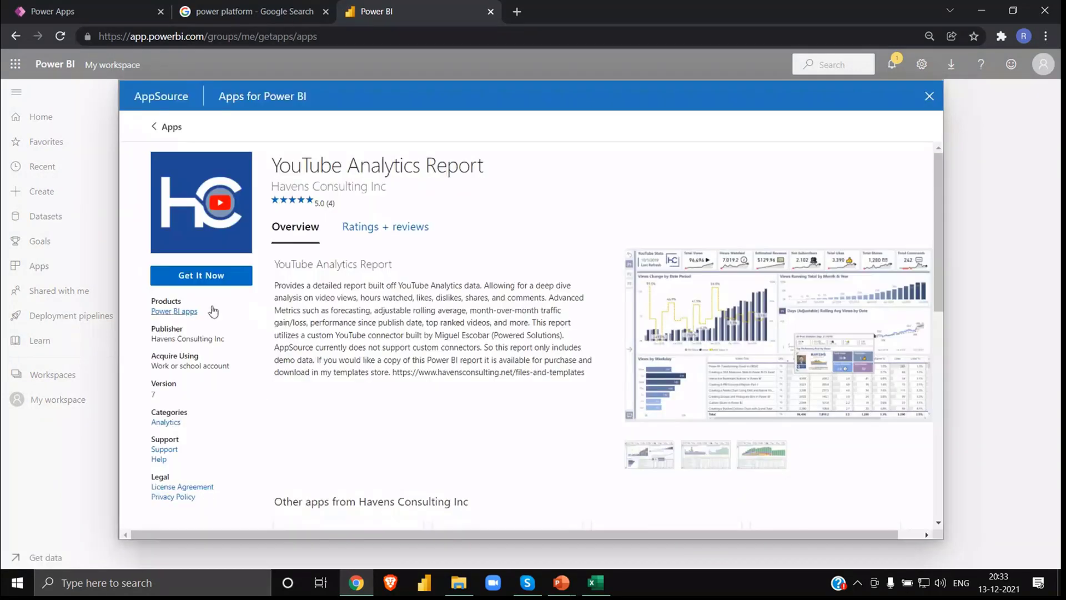
{"action": "left_click", "coordinate": [205, 276]}
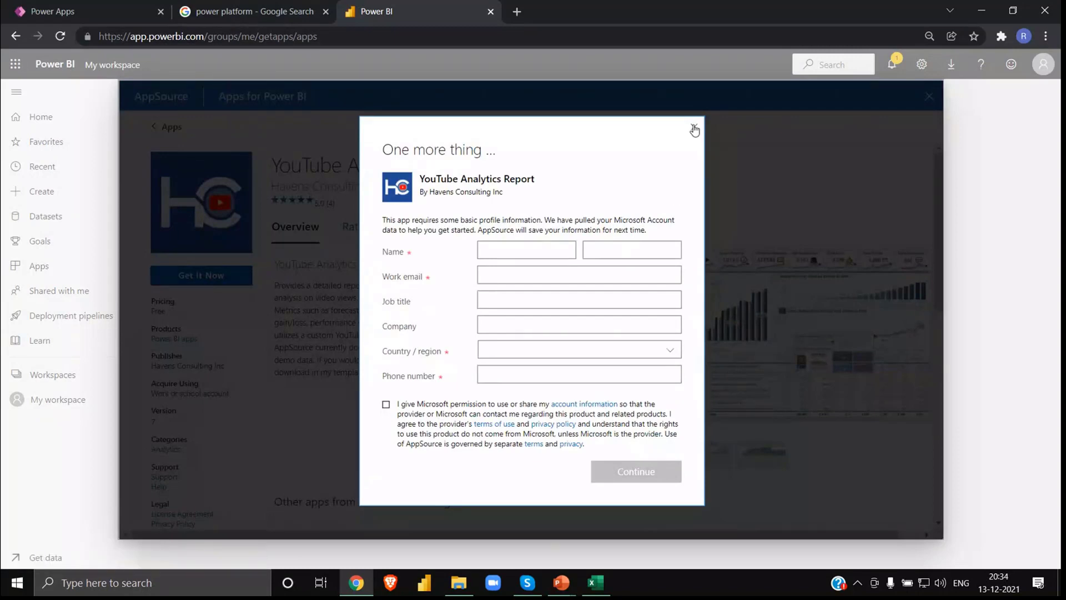
{"action": "left_click", "coordinate": [694, 130]}
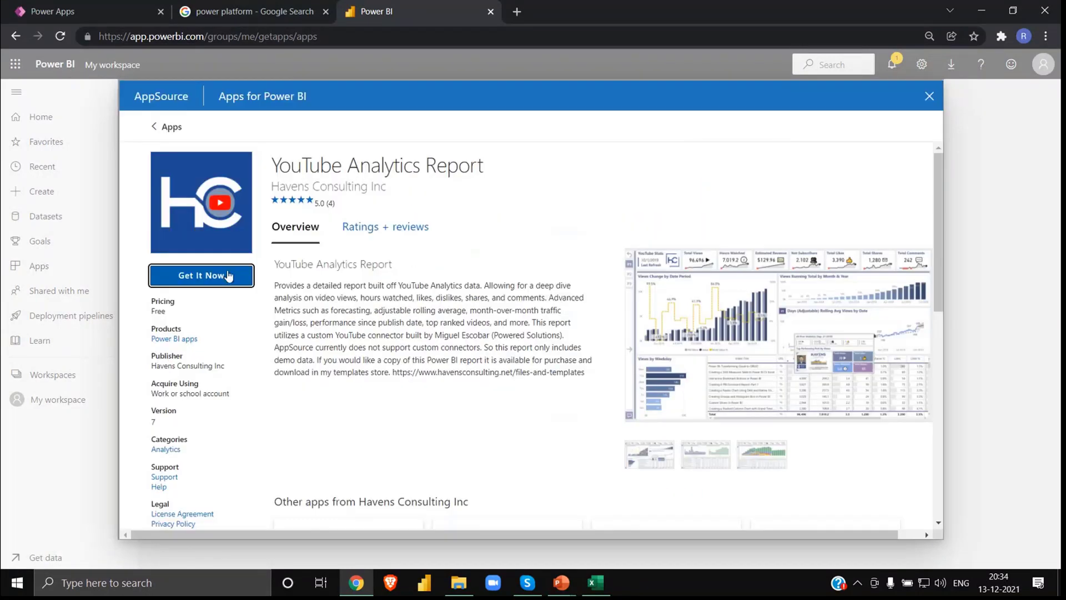
{"action": "left_click", "coordinate": [162, 132]}
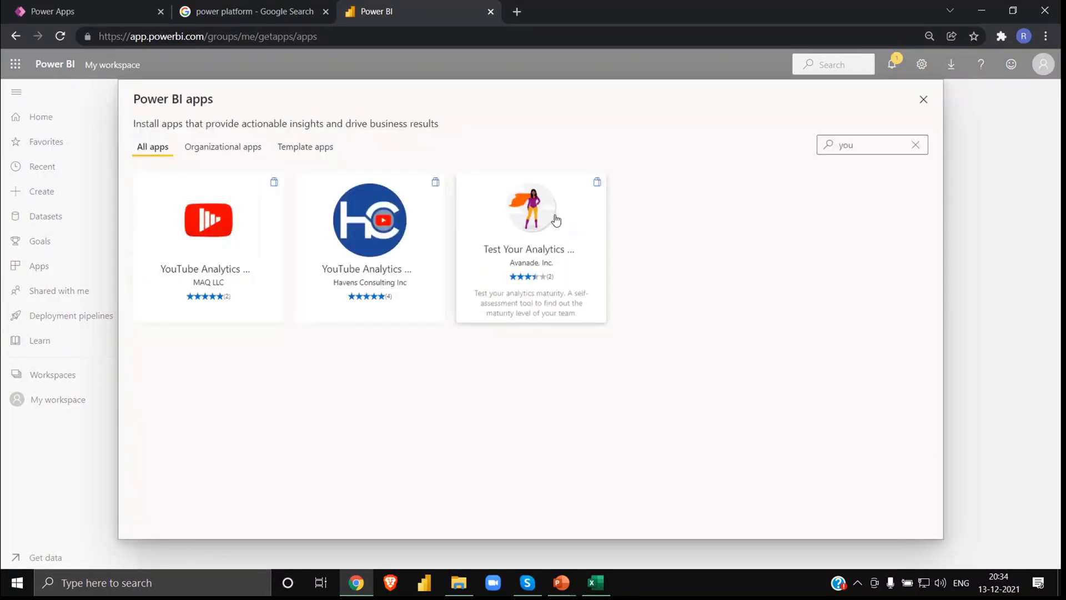
- Search the catalog for "micros" and examine Microsoft 365 Usage Analytics, including its required profile form and enlarged report preview
{"action": "left_click_drag", "start_coordinate": [866, 143], "coordinate": [826, 144]}
{"action": "key", "text": "BackSpace"}
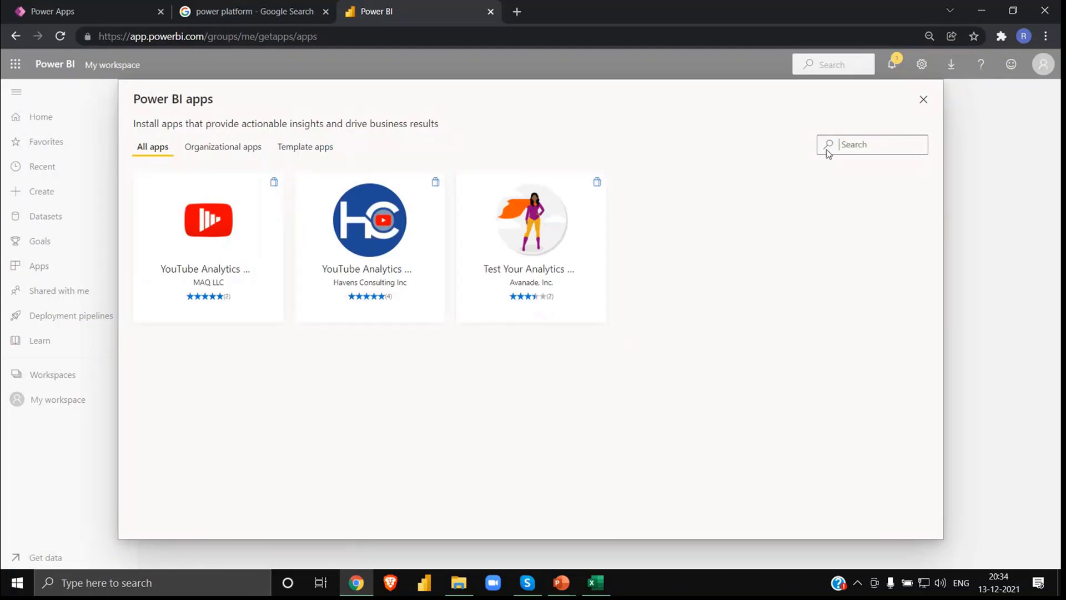
{"action": "type", "text": "micros"}
{"action": "left_click", "coordinate": [702, 250]}
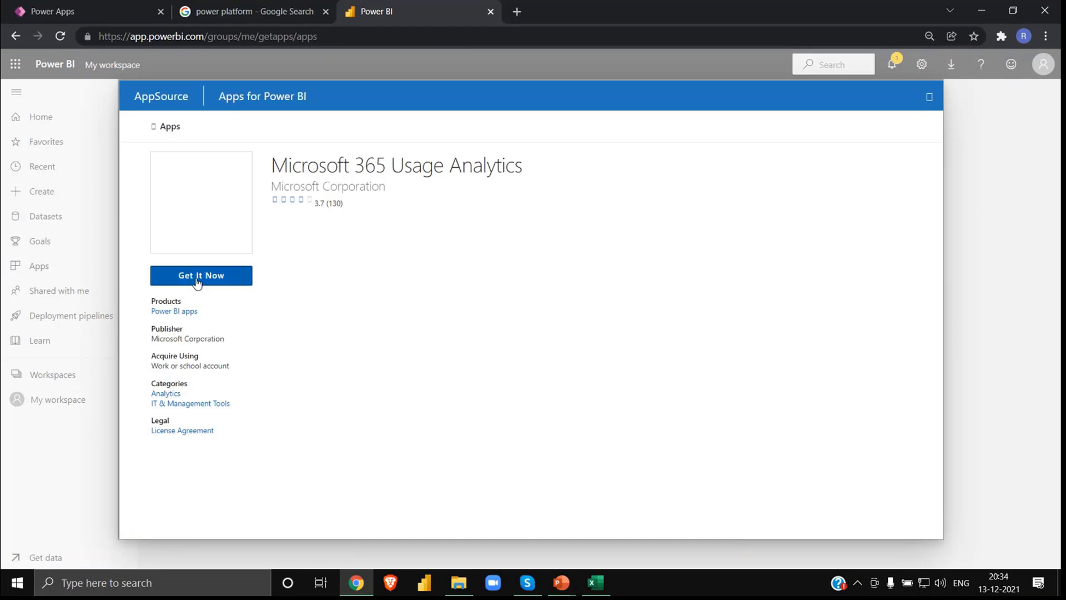
{"action": "left_click", "coordinate": [197, 277]}
{"action": "left_click", "coordinate": [543, 358]}
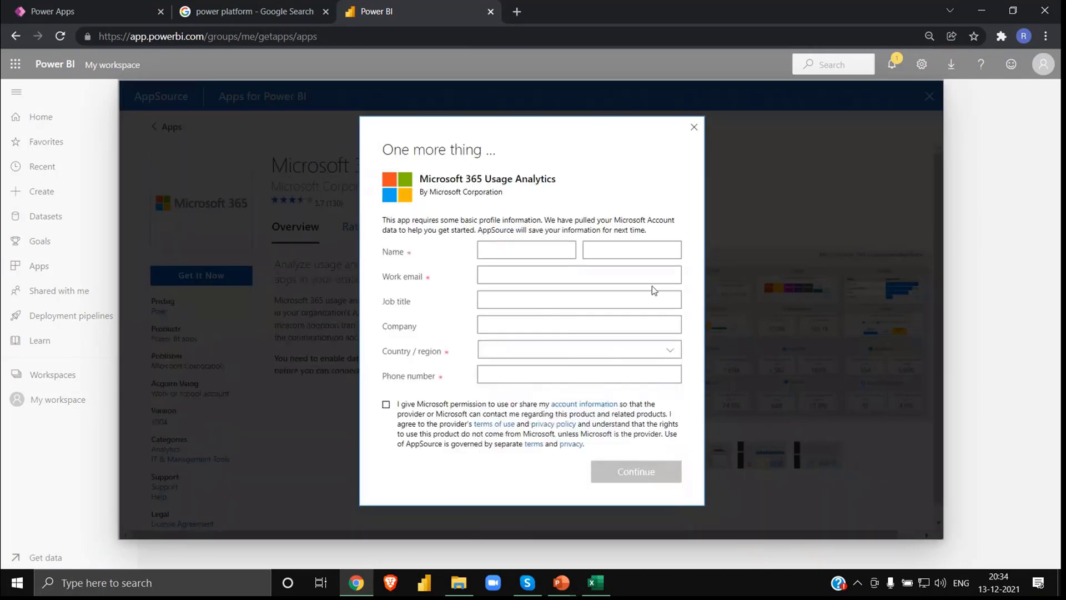
{"action": "left_click", "coordinate": [694, 127]}
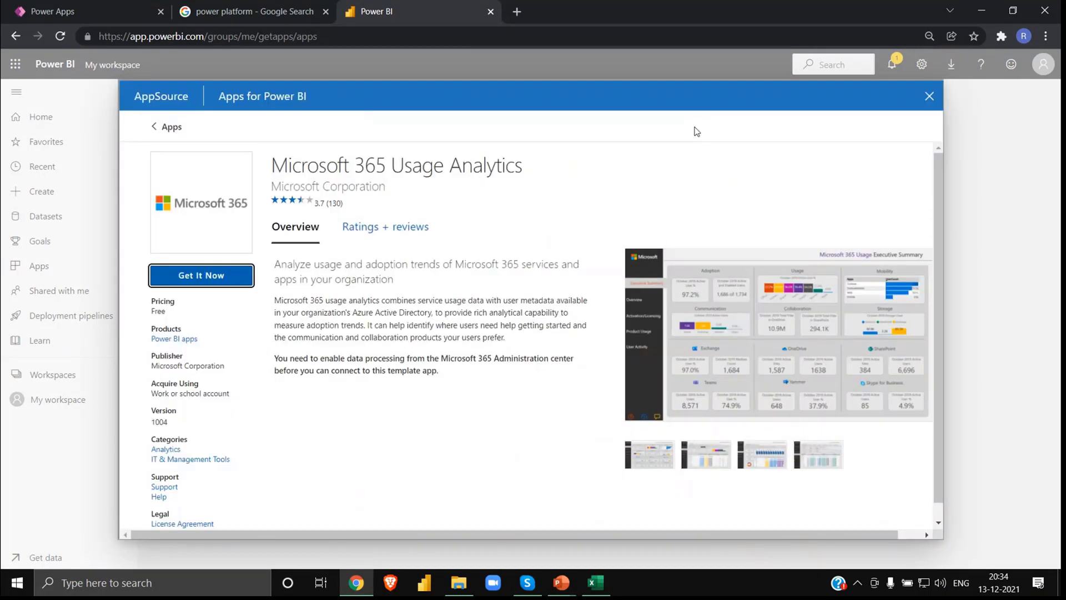
{"action": "left_click", "coordinate": [779, 309]}
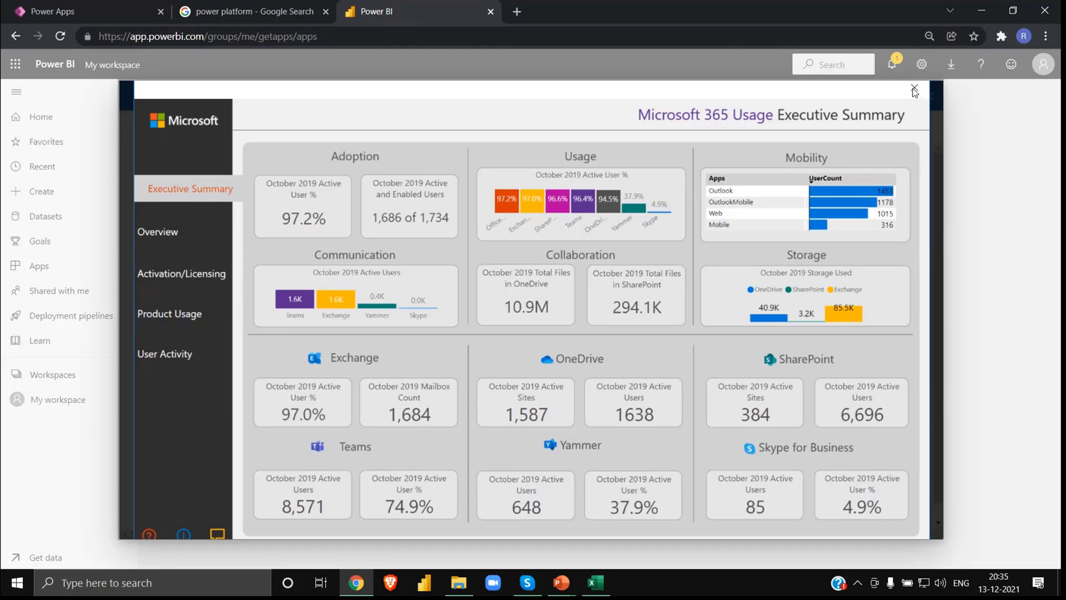
{"action": "left_click", "coordinate": [985, 222]}
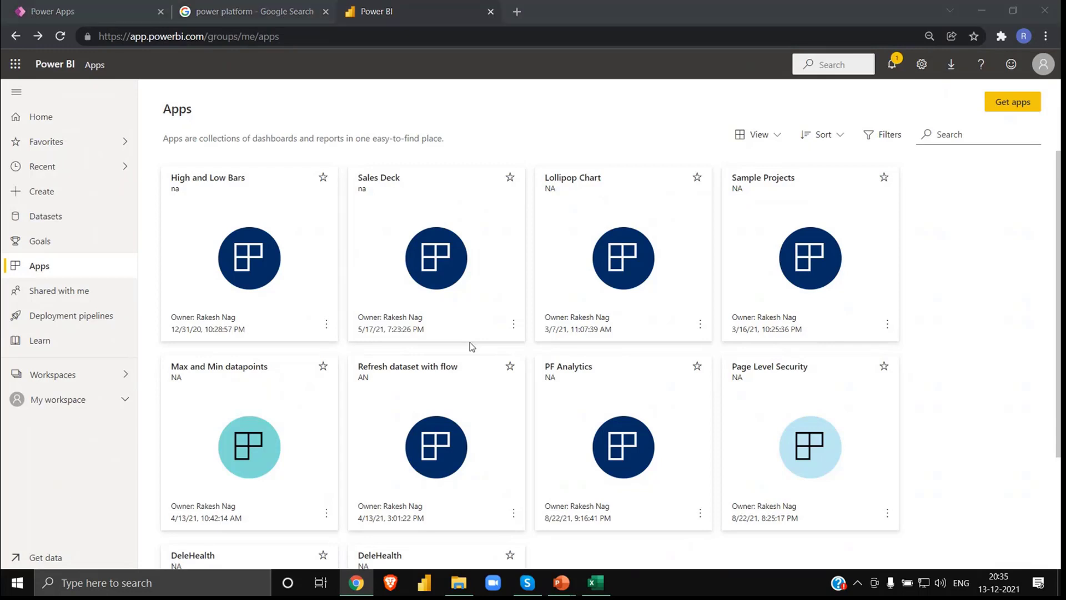
- Switch to the Excel workbook, undo the URL paste in row 7, and select the Power BI Mobile App row
{"action": "key", "text": "alt+Tab"}
{"action": "key", "text": "alt+shift+Tab"}
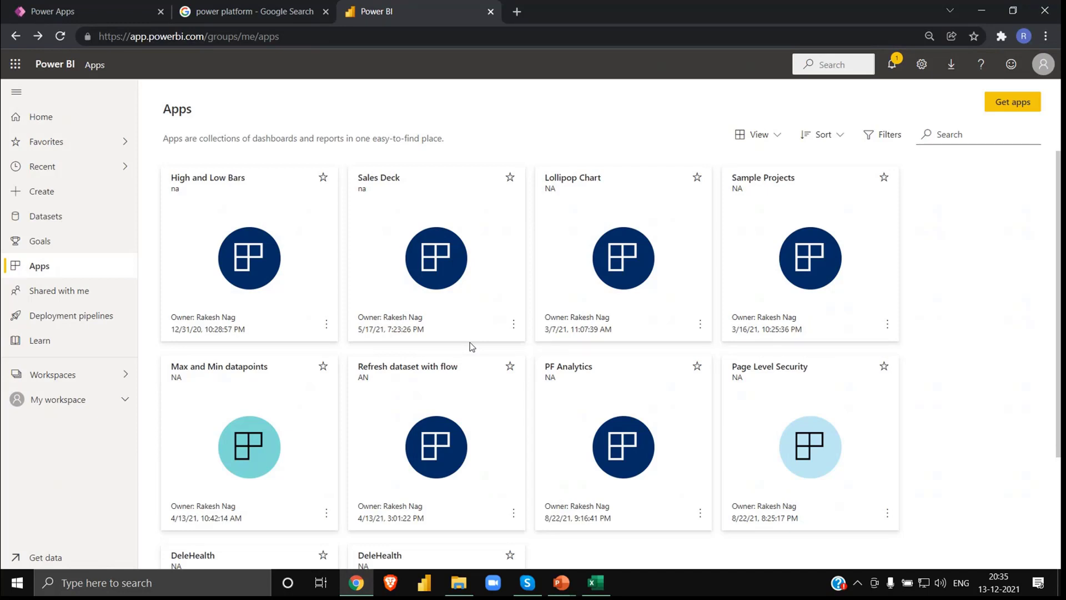
{"action": "key", "text": "alt+Tab"}
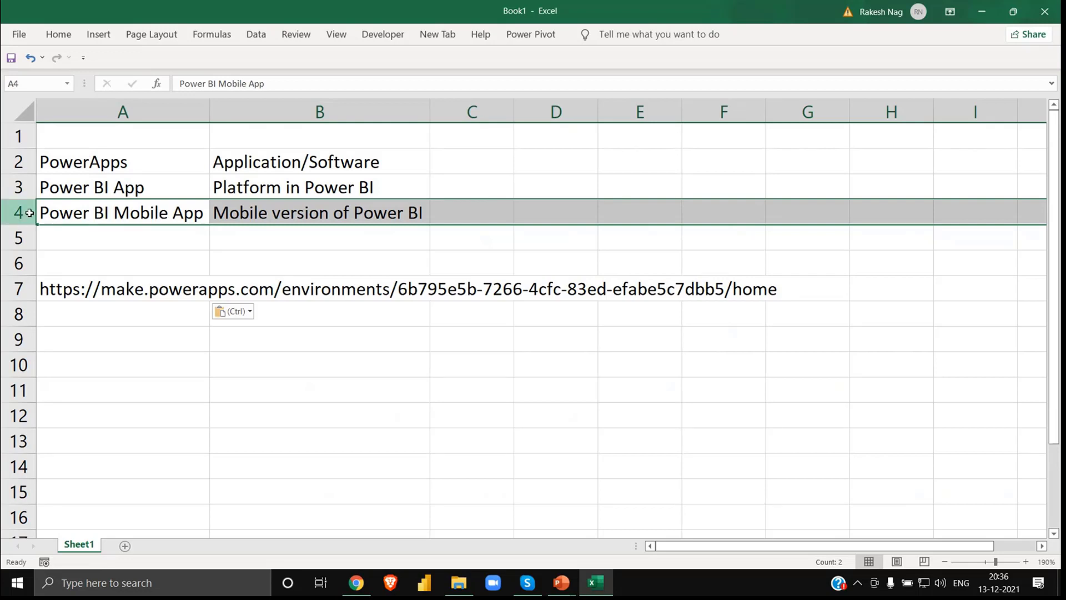
{"action": "left_click_drag", "start_coordinate": [26, 161], "coordinate": [19, 210]}
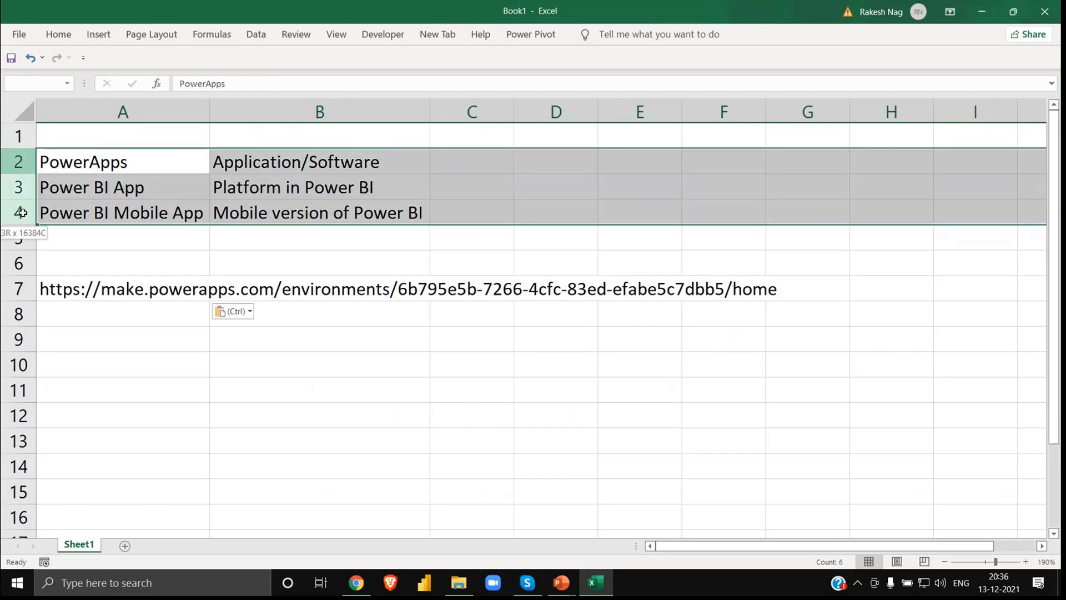
{"action": "key", "text": "ctrl+z"}
{"action": "left_click", "coordinate": [16, 210]}
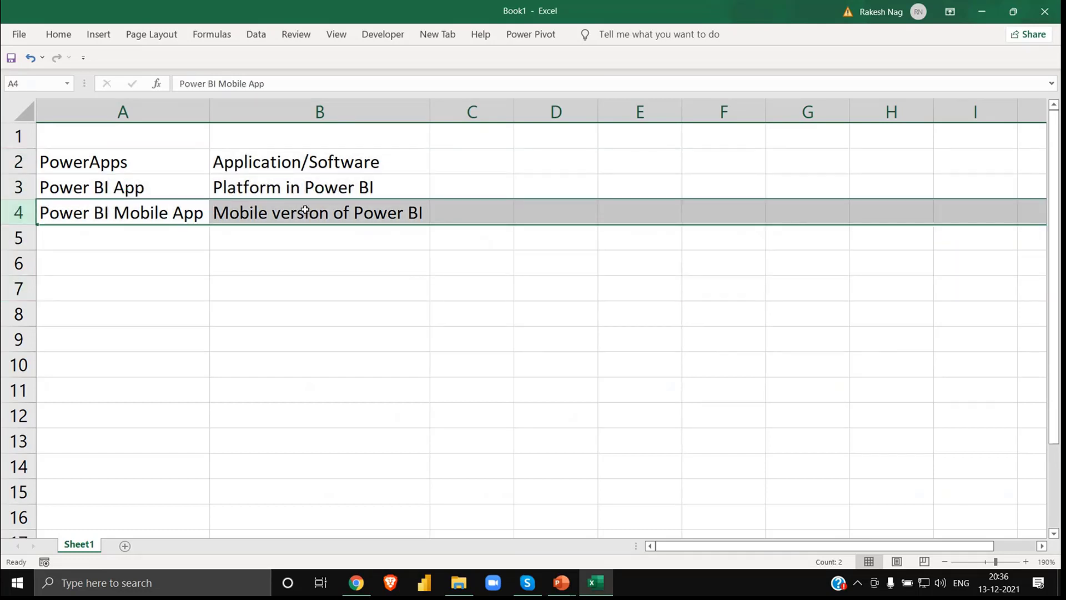
{"action": "key", "text": "alt+Tab"}
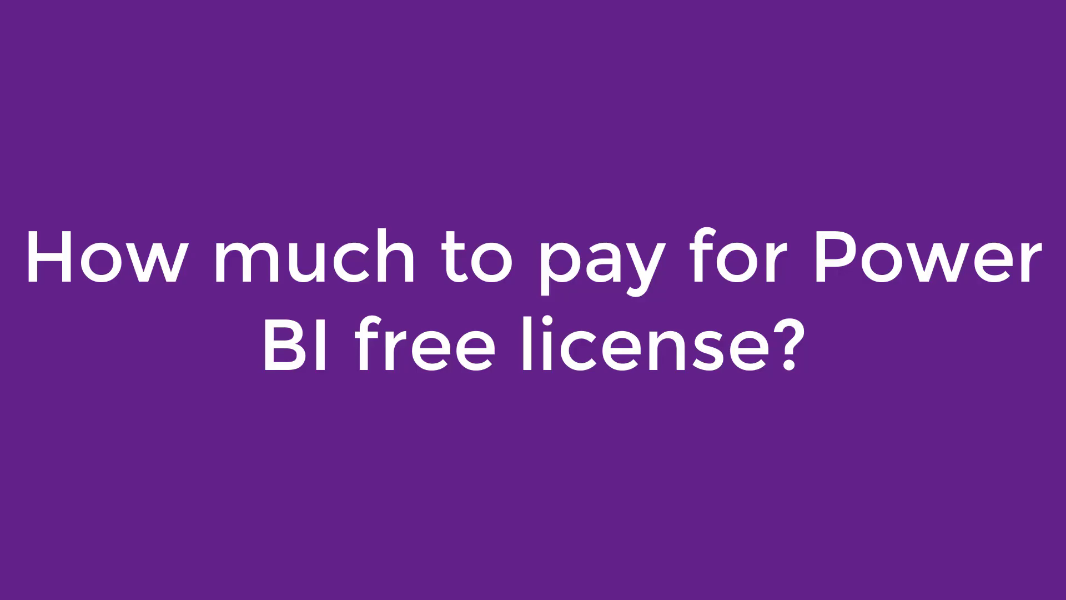
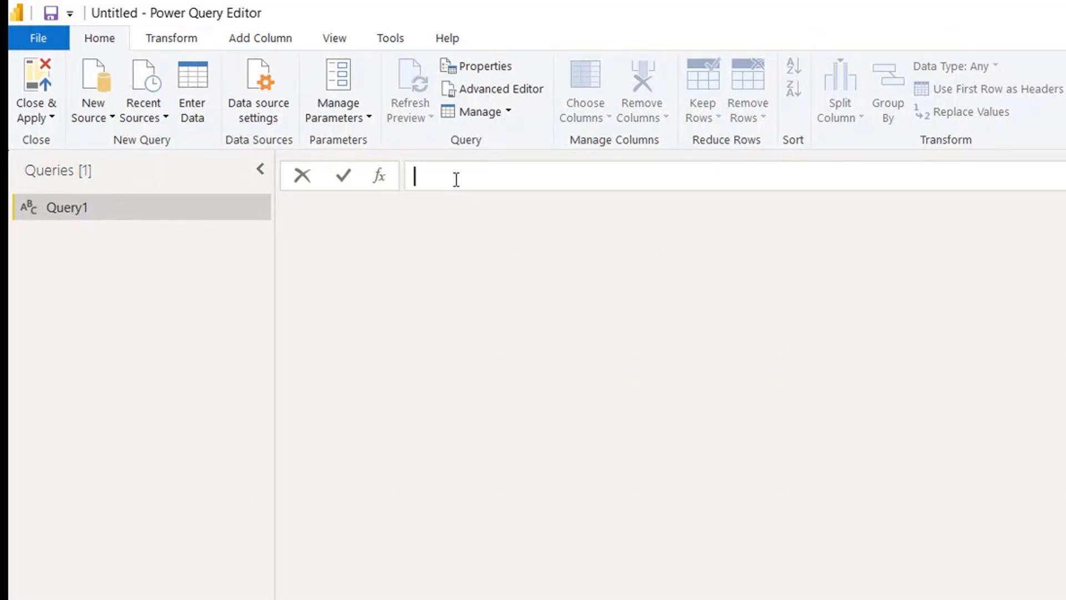
- Enter the formula = {100..200} in the blank query to generate a list of numbers from 100 to 200
{"action": "type", "text": "= {}"}
{"action": "type", "text": "100"}
{"action": "type", "text": "..200"}
{"action": "key", "text": "Right"}
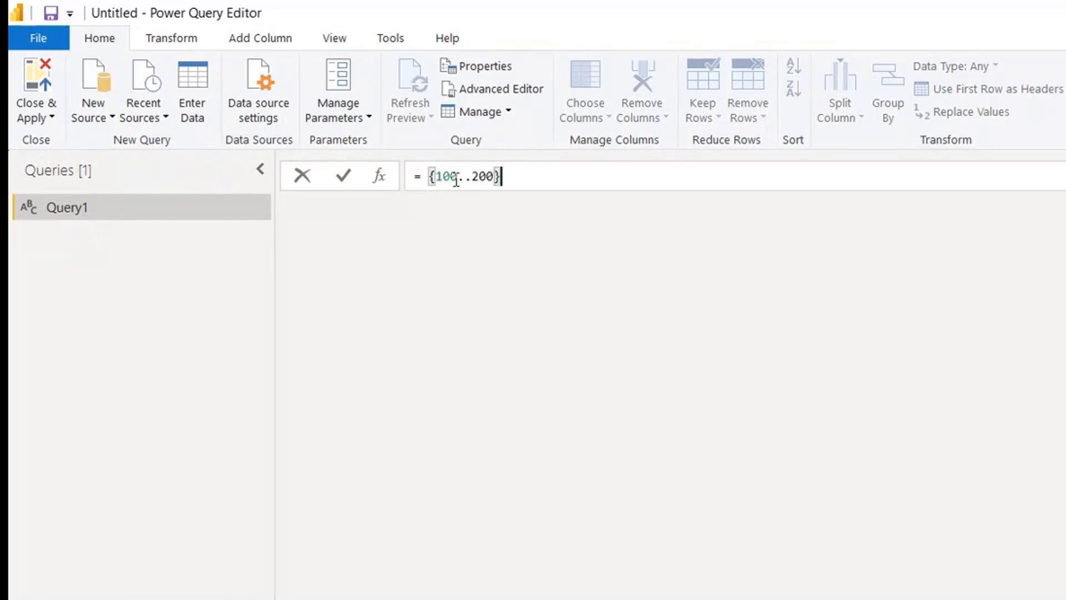
{"action": "key", "text": "Return"}
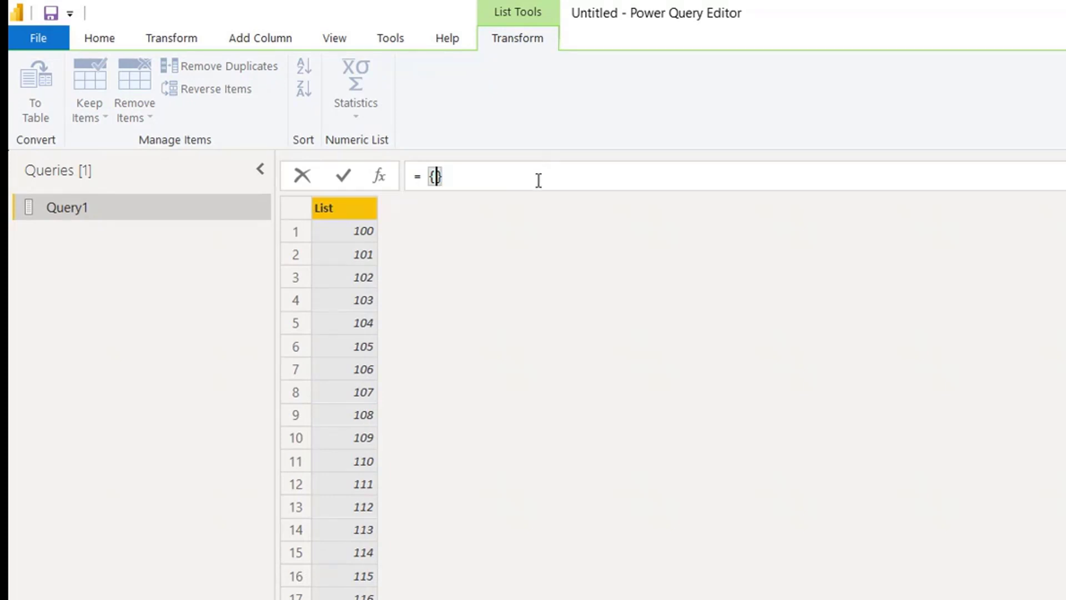
- Replace the number range in the query's braces with three quoted, comma-separated person names to create a text list
{"action": "type", "text": "\"\""}
{"action": "type", "text": "Rakesh"}
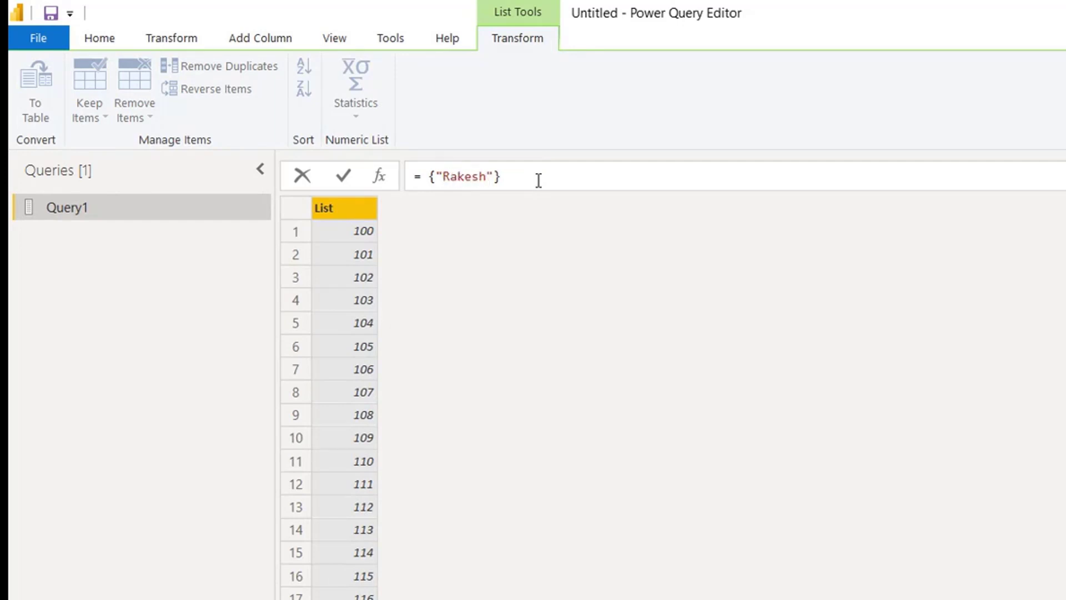
{"action": "key", "text": "Right"}
{"action": "type", "text": ","}
{"action": "type", "text": "\"\""}
{"action": "type", "text": "Raju"}
{"action": "key", "text": "Right"}
{"action": "type", "text": ",\"Raju\",\"Sharma"}
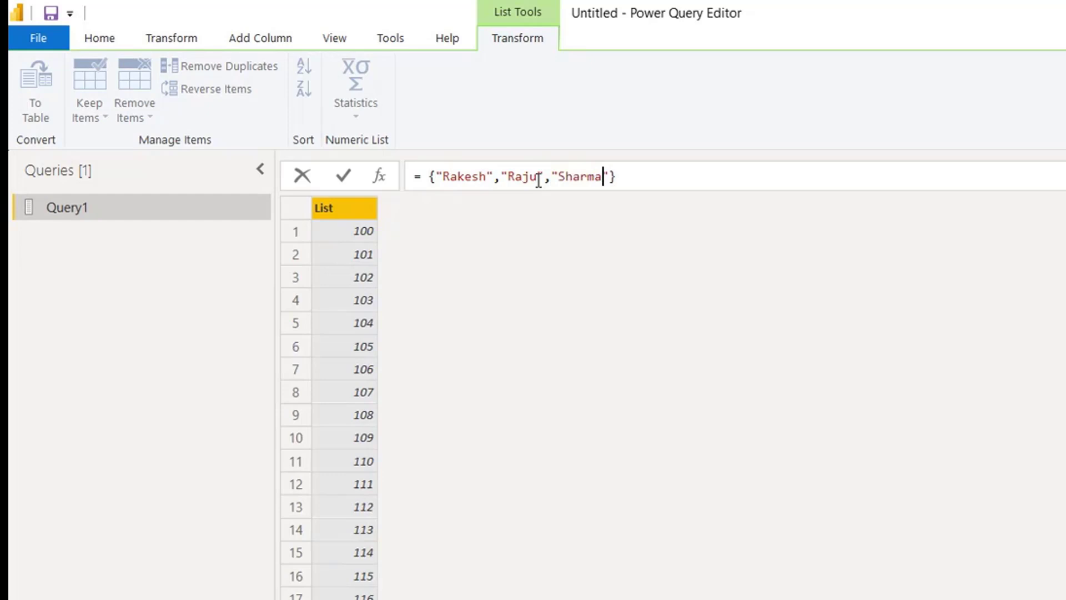
{"action": "key", "text": "Return"}
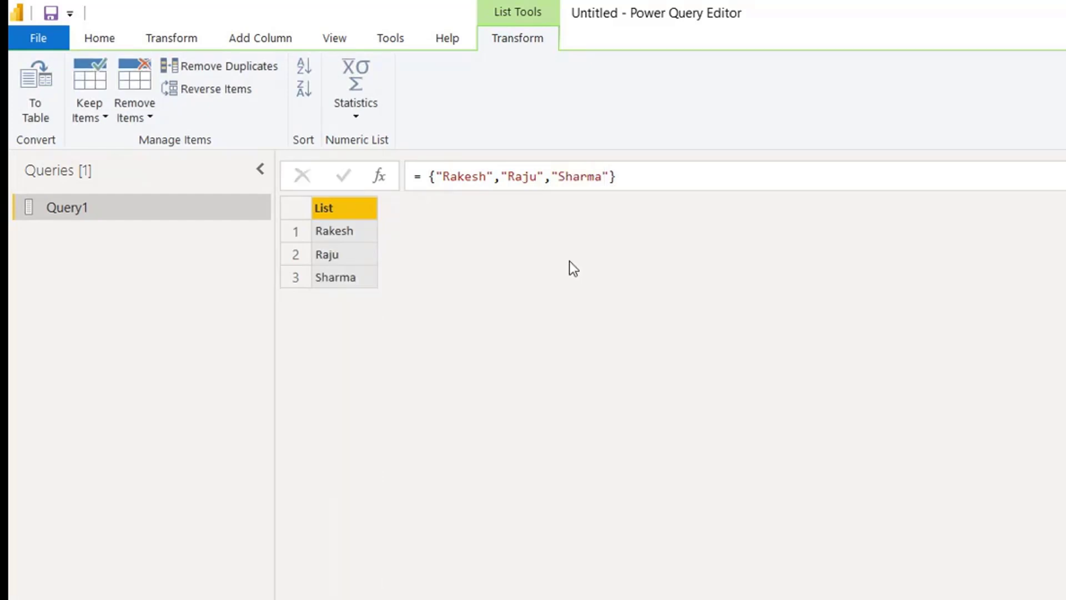
- Replace the text list with a square-bracketed record containing a name field set to a person's first name
{"action": "left_click_drag", "start_coordinate": [430, 176], "coordinate": [630, 174]}
{"action": "key", "text": "BackSpace"}
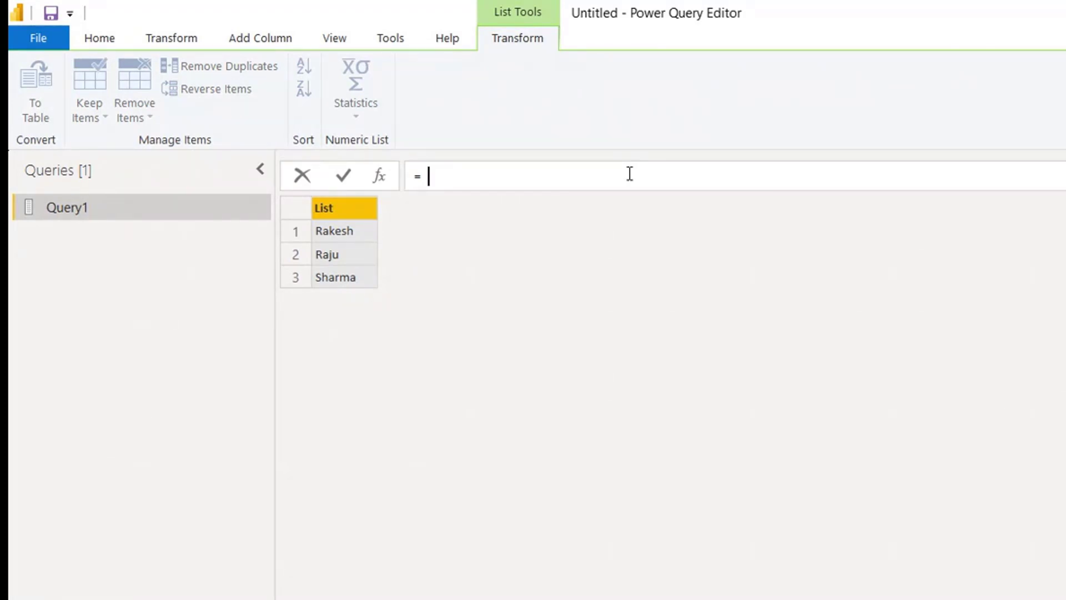
{"action": "type", "text": "[]"}
{"action": "type", "text": "name"}
{"action": "type", "text": " ="}
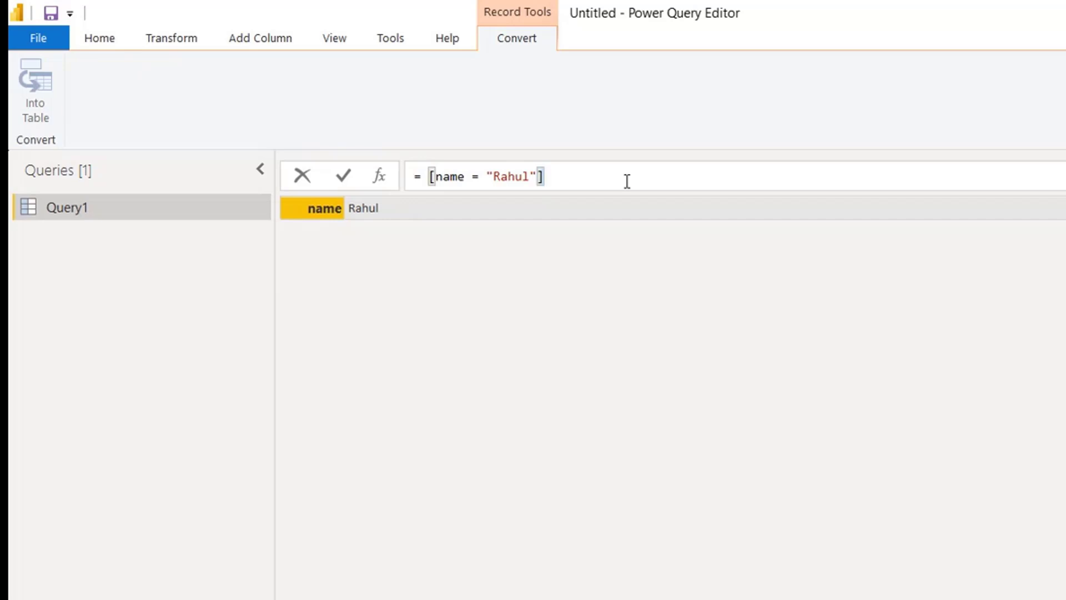
{"action": "key", "text": "Left"}
{"action": "key", "text": "ctrl+2"}
{"action": "key", "text": "Escape"}
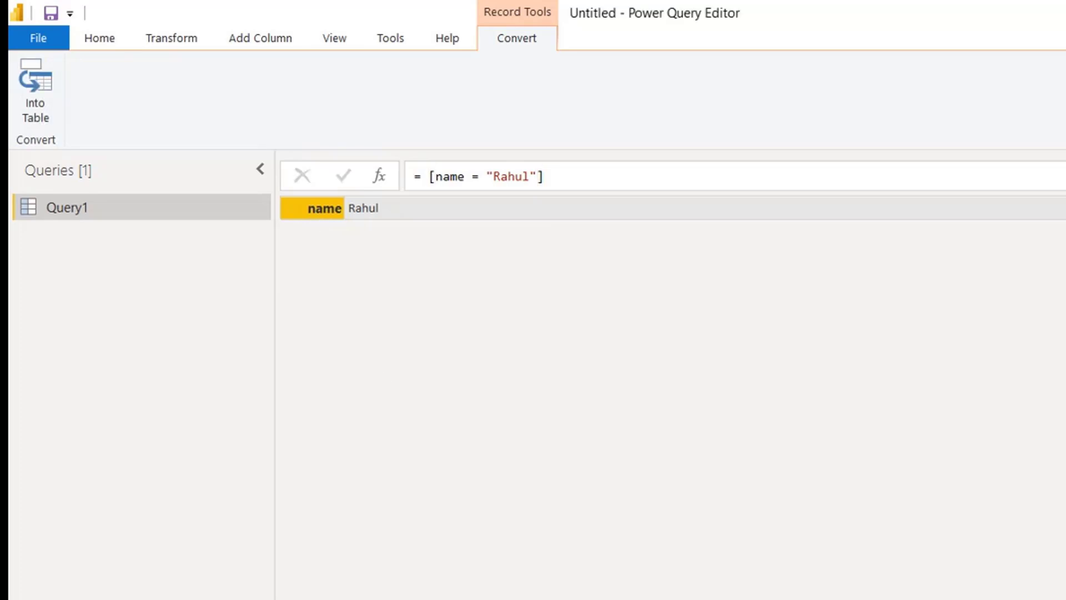
- Extend the record after the name field with Age = 25 and Salary = 25000
{"action": "left_click", "coordinate": [605, 175]}
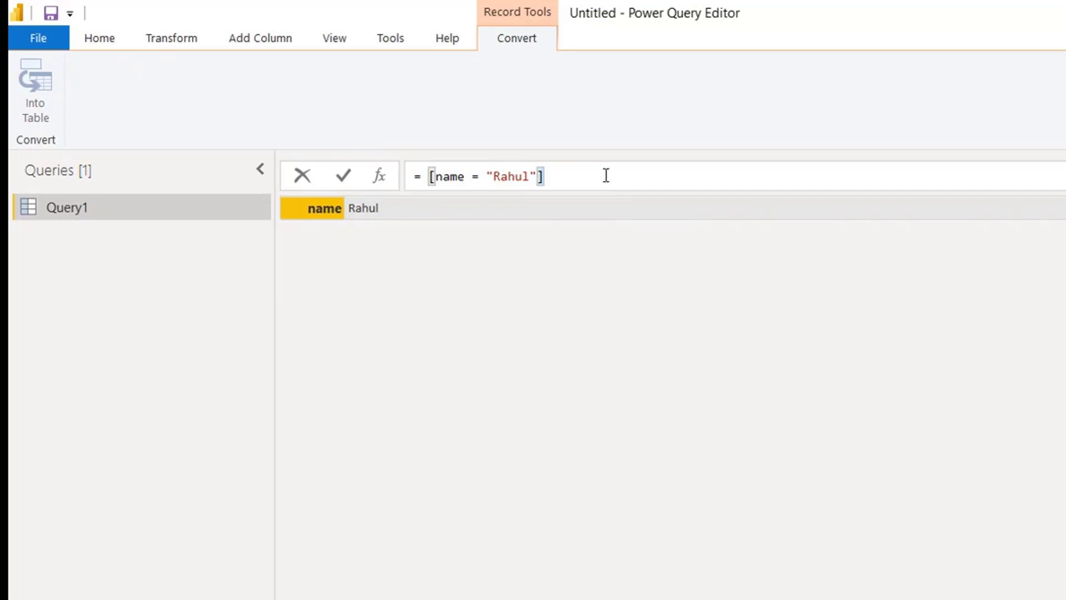
{"action": "key", "text": "Left"}
{"action": "type", "text": ", Age = 25,"}
{"action": "type", "text": "Salary = 25000"}
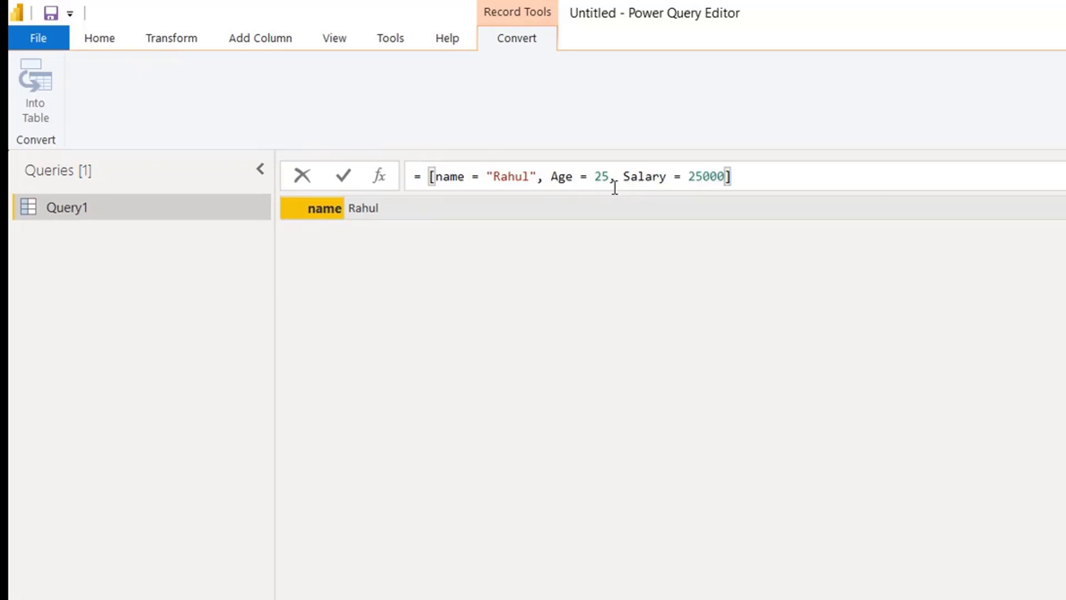
{"action": "key", "text": "Return"}
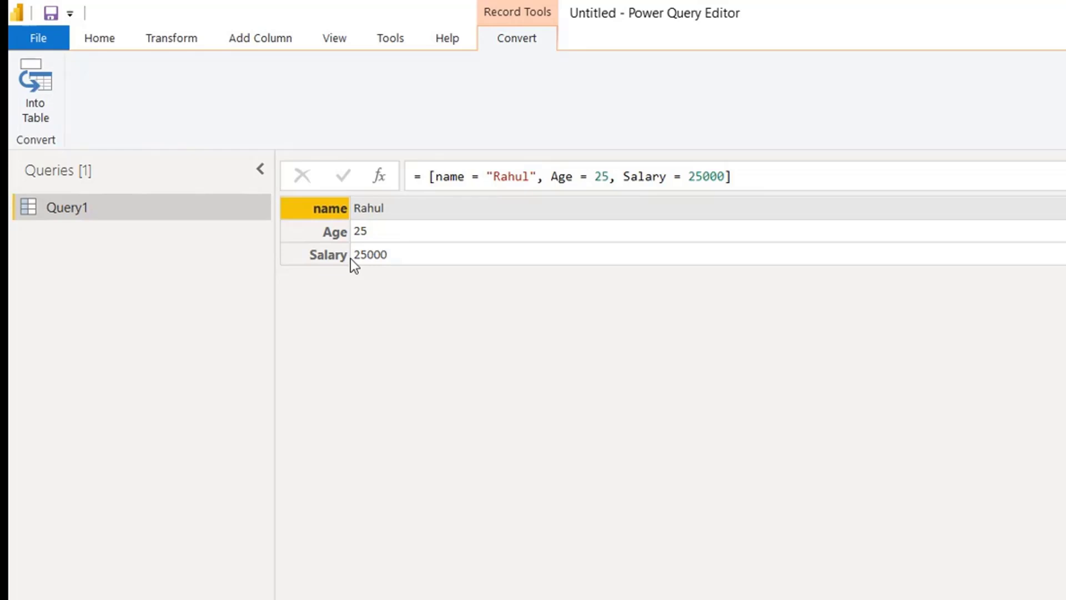
- Enclose the whole record in curly braces to turn it into a list holding one record
{"action": "left_click", "coordinate": [431, 177]}
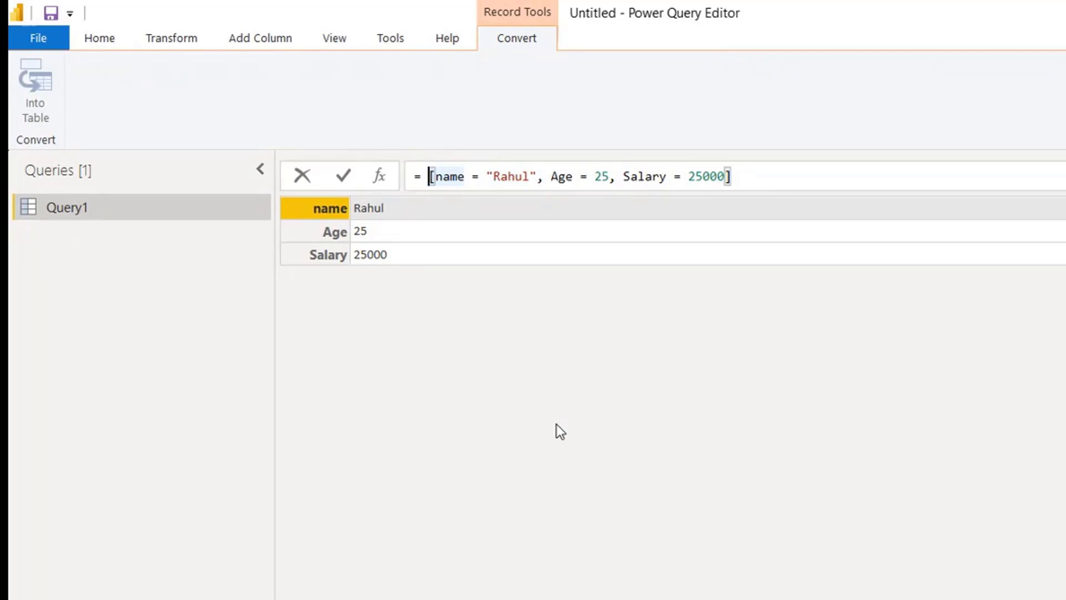
{"action": "type", "text": "{"}
{"action": "key", "text": "End"}
{"action": "type", "text": "}"}
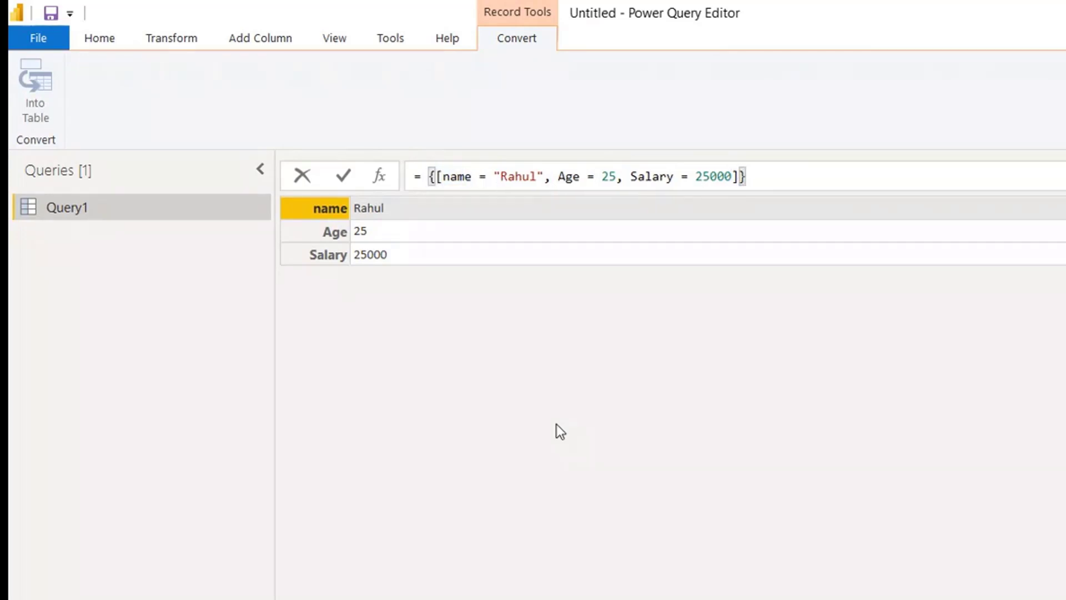
{"action": "key", "text": "Return"}
{"action": "left_click", "coordinate": [460, 230]}
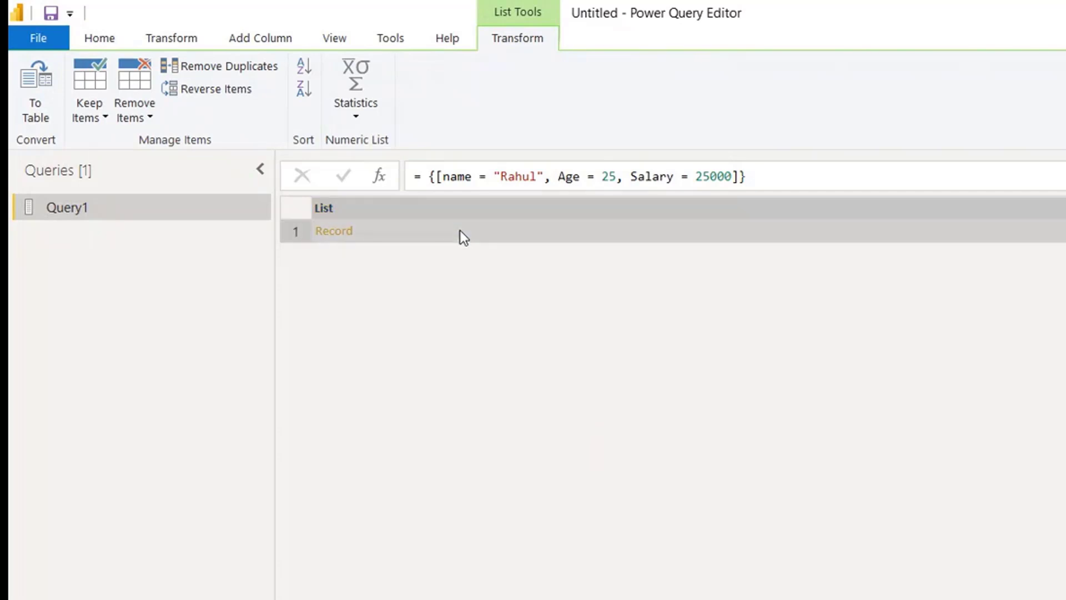
- Wrap the list in the Table.FromRecords function to convert the record into a table
{"action": "left_click", "coordinate": [428, 177]}
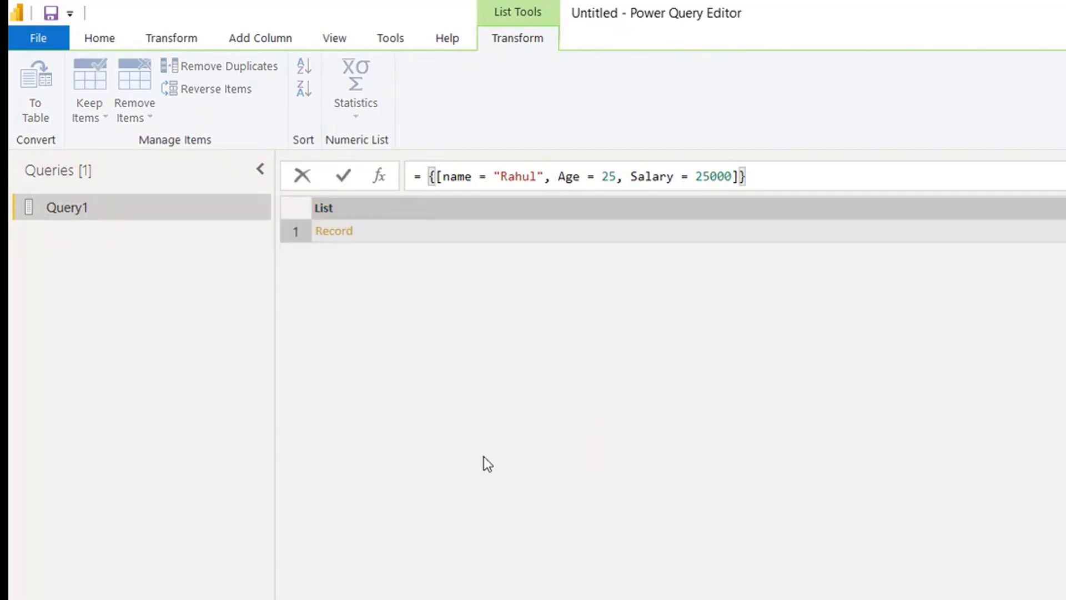
{"action": "type", "text": "Table."}
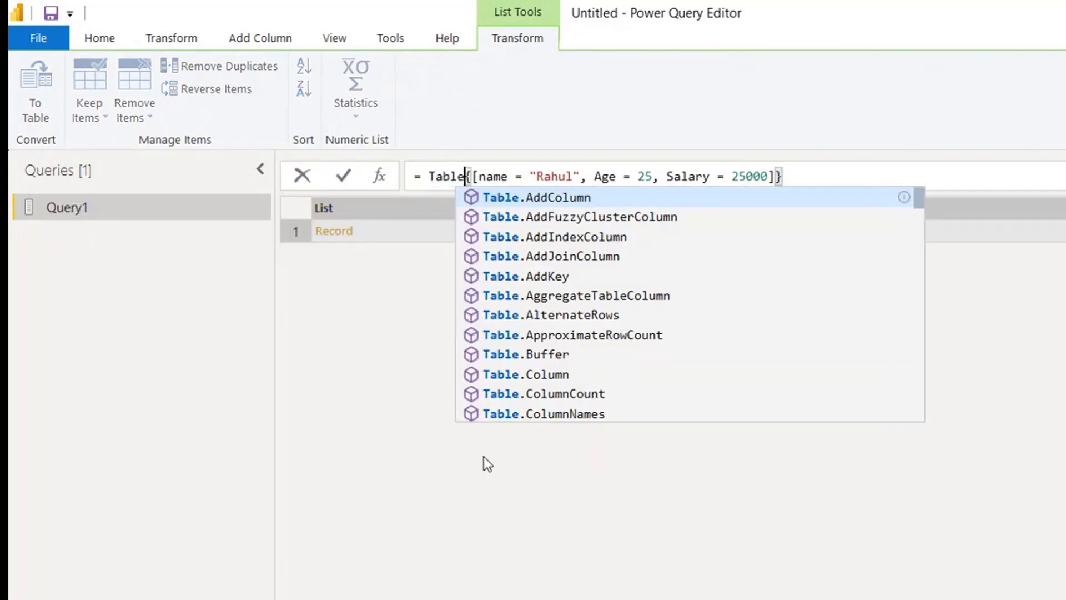
{"action": "type", "text": "FromRe"}
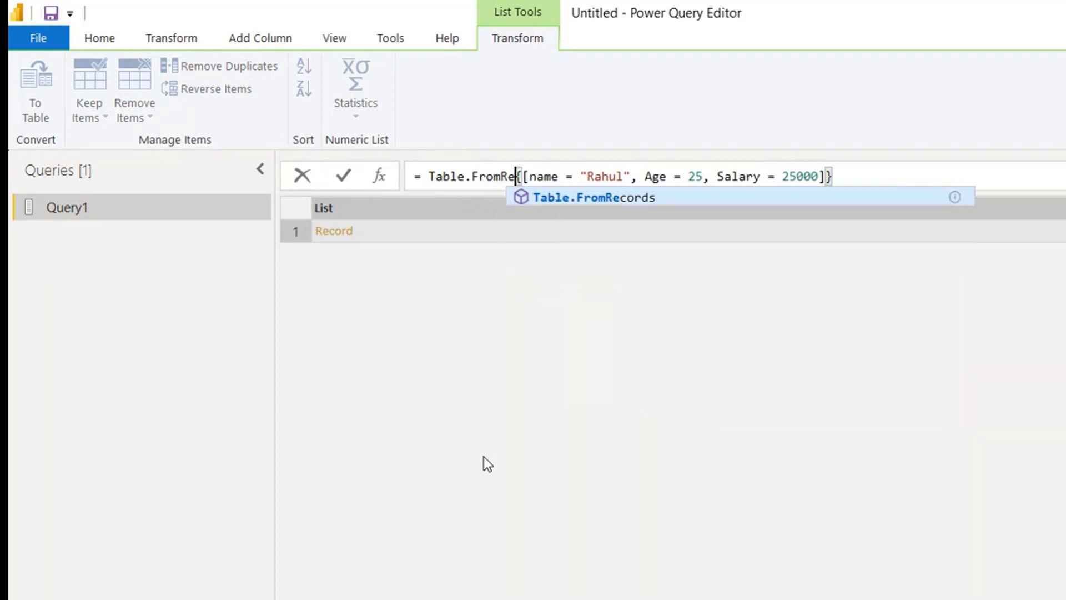
{"action": "type", "text": "cords"}
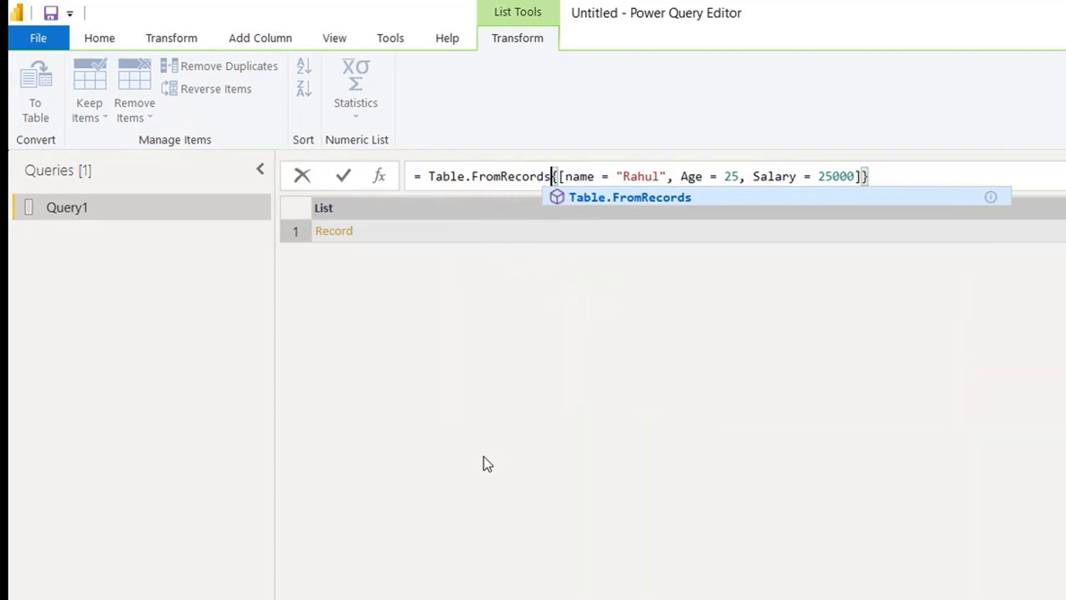
{"action": "type", "text": "("}
{"action": "key", "text": "End"}
{"action": "type", "text": ")"}
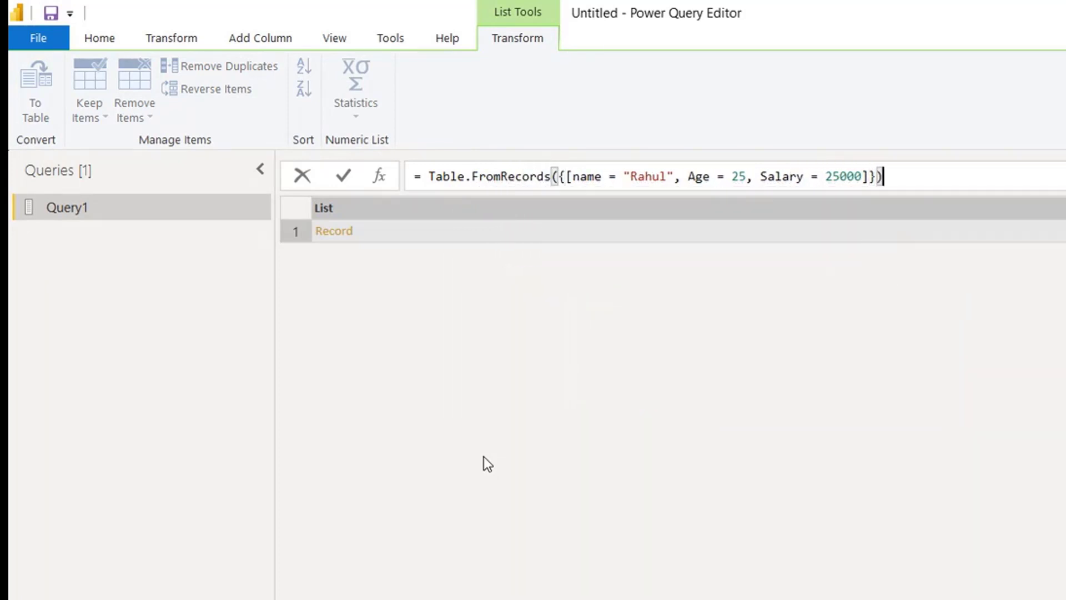
{"action": "key", "text": "Return"}
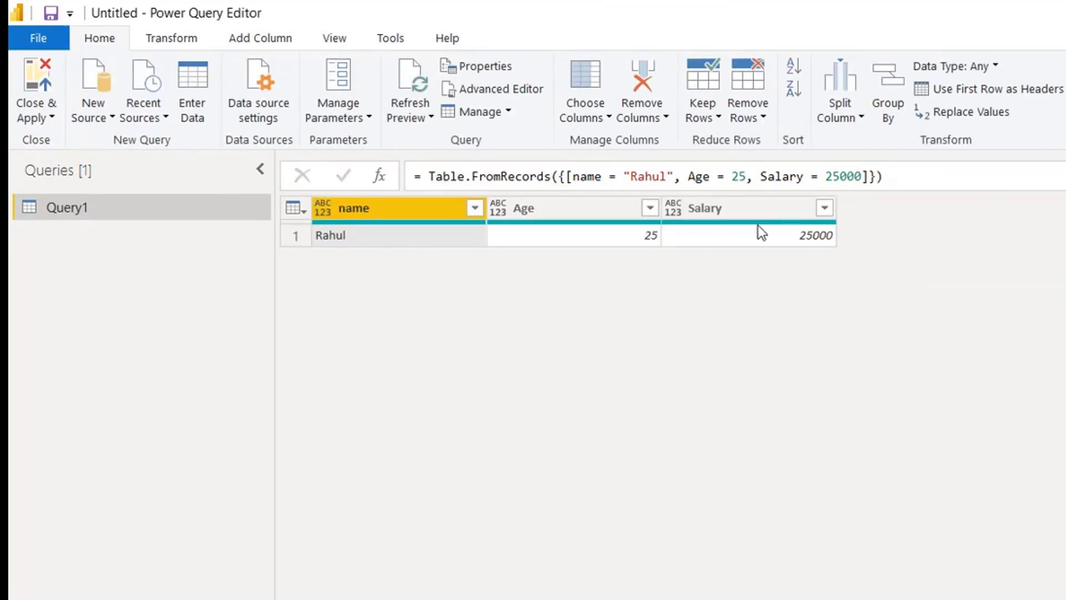
- Copy the bracketed record and add the duplicate after a comma inside the braces as a second table row
{"action": "left_click", "coordinate": [569, 176]}
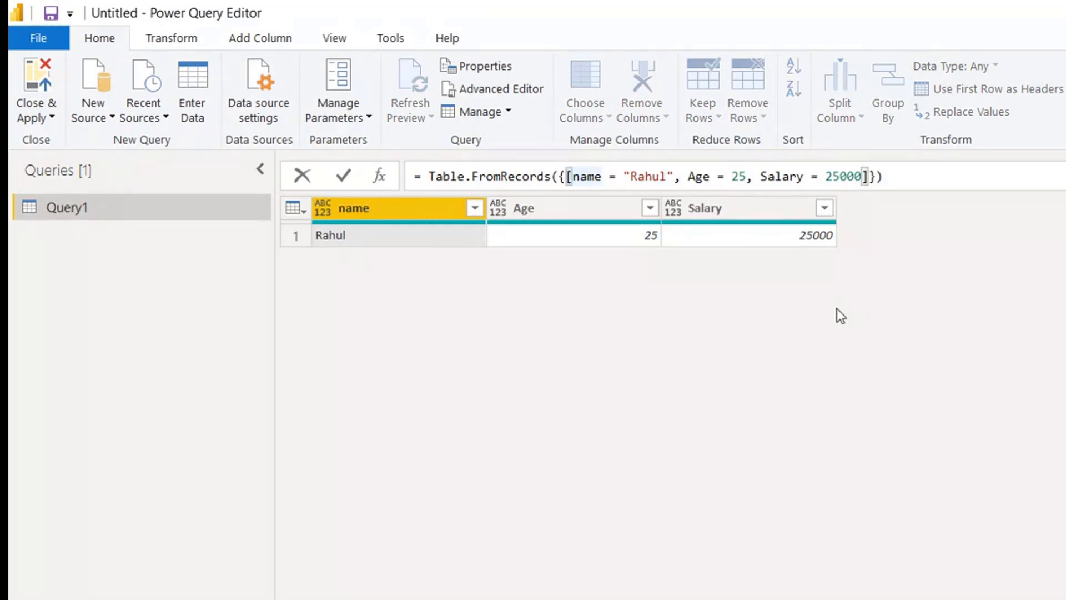
{"action": "key", "text": "shift+Right"}
{"action": "key", "text": "shift+Right"}
{"action": "key", "text": "shift+Right"}
{"action": "key", "text": "shift+Right"}
{"action": "key", "text": "shift+Right"}
{"action": "key", "text": "shift+Right"}
{"action": "key", "text": "shift+Right"}
{"action": "key", "text": "shift+Right"}
{"action": "key", "text": "shift+Right"}
{"action": "key", "text": "shift+Right"}
{"action": "key", "text": "shift+Right"}
{"action": "key", "text": "shift+Right"}
{"action": "key", "text": "shift+Right"}
{"action": "key", "text": "shift+Right"}
{"action": "key", "text": "shift+Right"}
{"action": "key", "text": "shift+Right"}
{"action": "key", "text": "shift+Right"}
{"action": "key", "text": "shift+Right"}
{"action": "key", "text": "shift+Right"}
{"action": "key", "text": "shift+Right"}
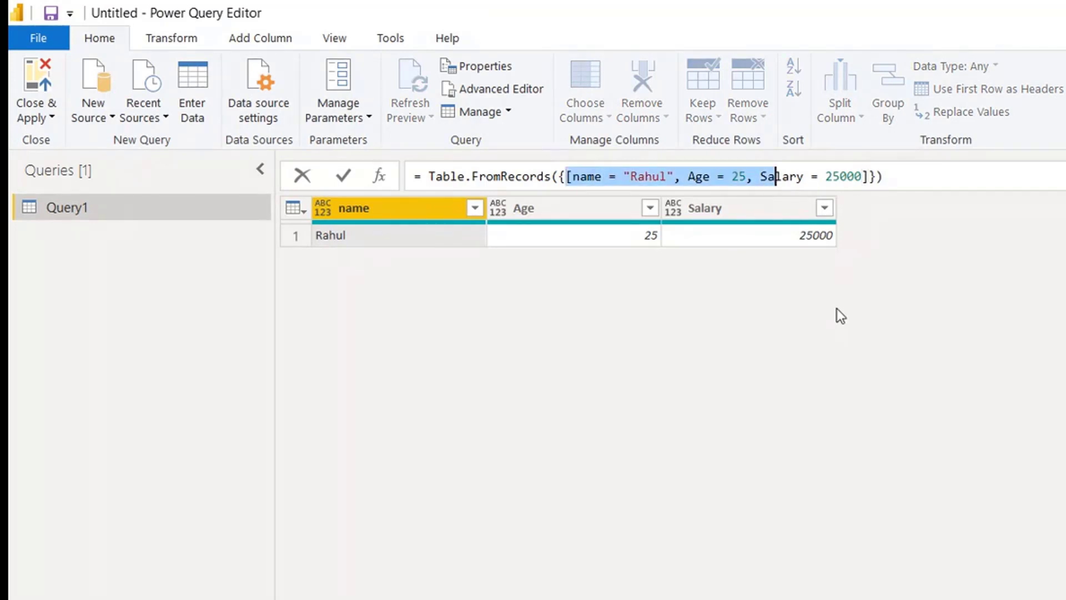
{"action": "key", "text": "shift+Right"}
{"action": "key", "text": "shift+Right"}
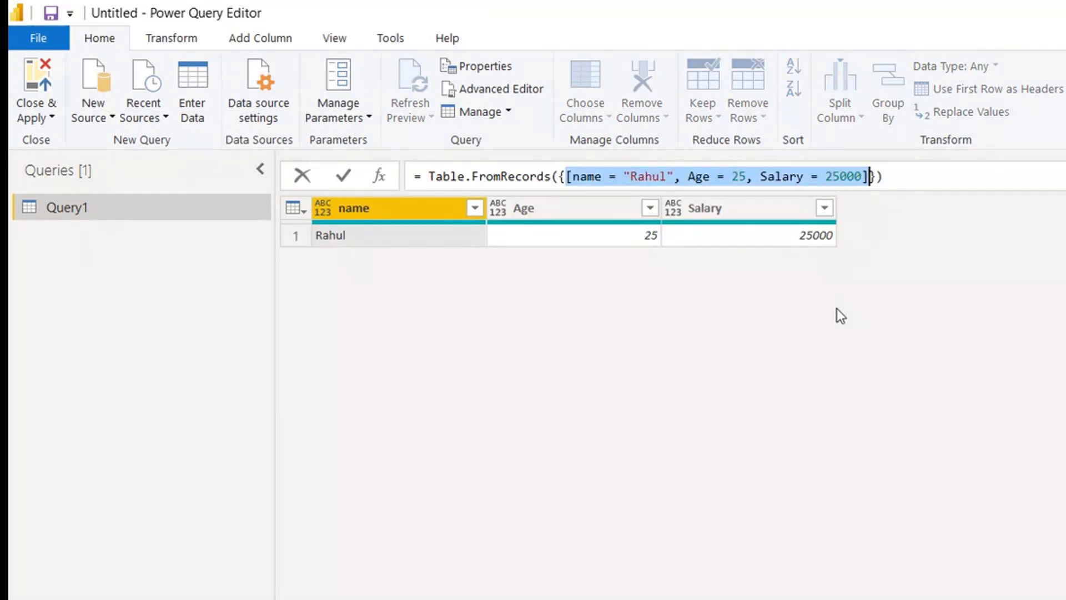
{"action": "key", "text": "Right"}
{"action": "type", "text": ","}
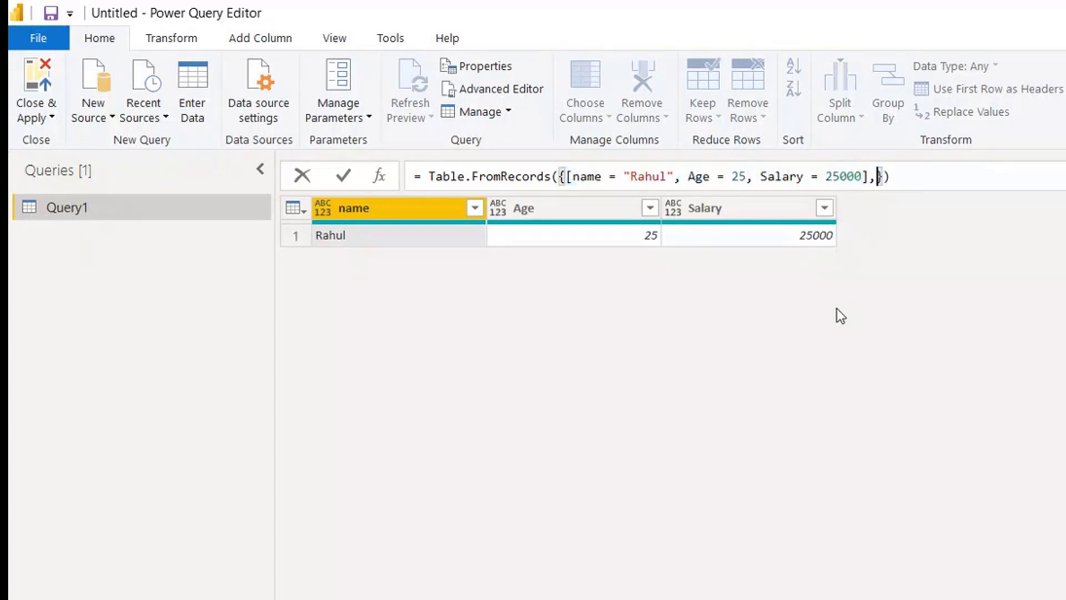
{"action": "key", "text": "Return"}
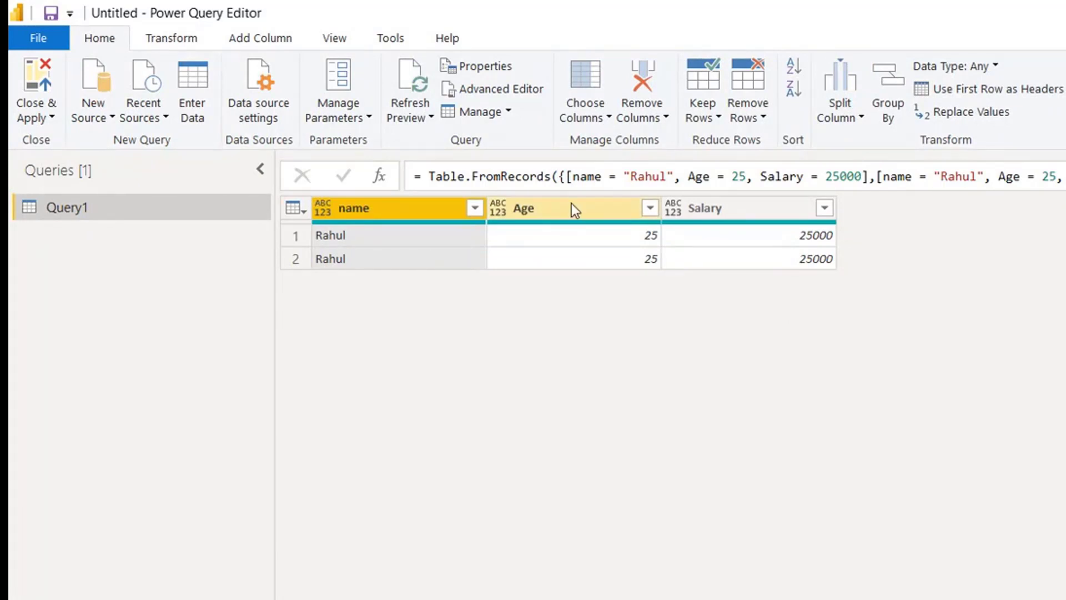
- Remove the Table.FromRecords wrapper and its closing parenthesis so the formula keeps only the list of two records
{"action": "left_click", "coordinate": [560, 176]}
{"action": "type", "text": "{"}
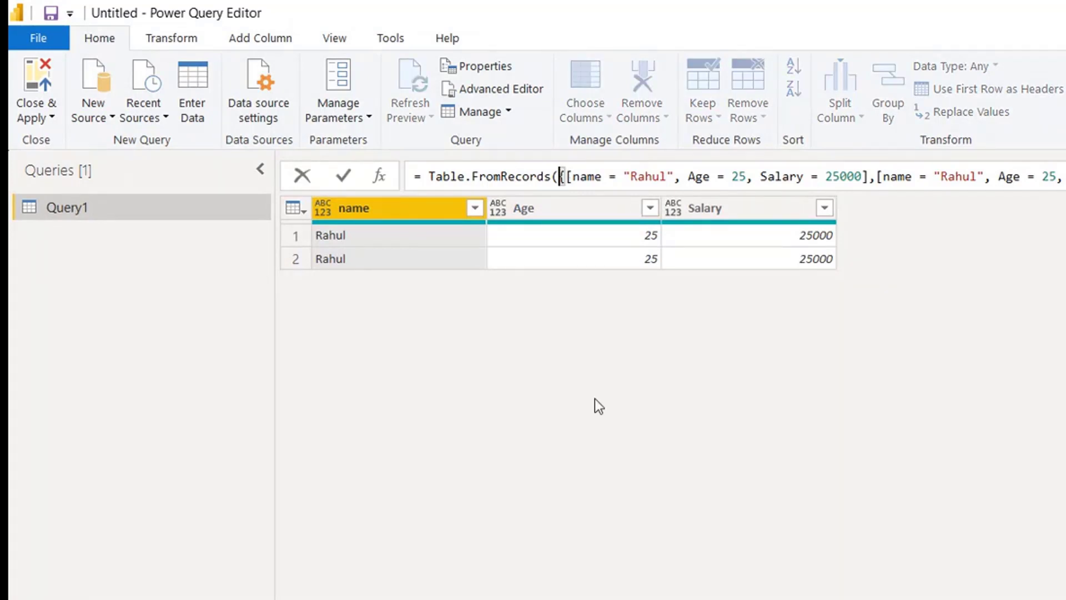
{"action": "key", "text": "shift+Left"}
{"action": "key", "text": "shift+Left"}
{"action": "key", "text": "shift+Left"}
{"action": "key", "text": "shift+Left"}
{"action": "key", "text": "shift+Left"}
{"action": "key", "text": "shift+Left"}
{"action": "key", "text": "shift+Left"}
{"action": "key", "text": "shift+Left"}
{"action": "key", "text": "shift+Left"}
{"action": "key", "text": "shift+Left"}
{"action": "key", "text": "shift+Left"}
{"action": "key", "text": "shift+Left"}
{"action": "key", "text": "shift+Left"}
{"action": "key", "text": "shift+Left"}
{"action": "key", "text": "shift+Left"}
{"action": "key", "text": "shift+Left"}
{"action": "key", "text": "shift+Left"}
{"action": "key", "text": "shift+Left"}
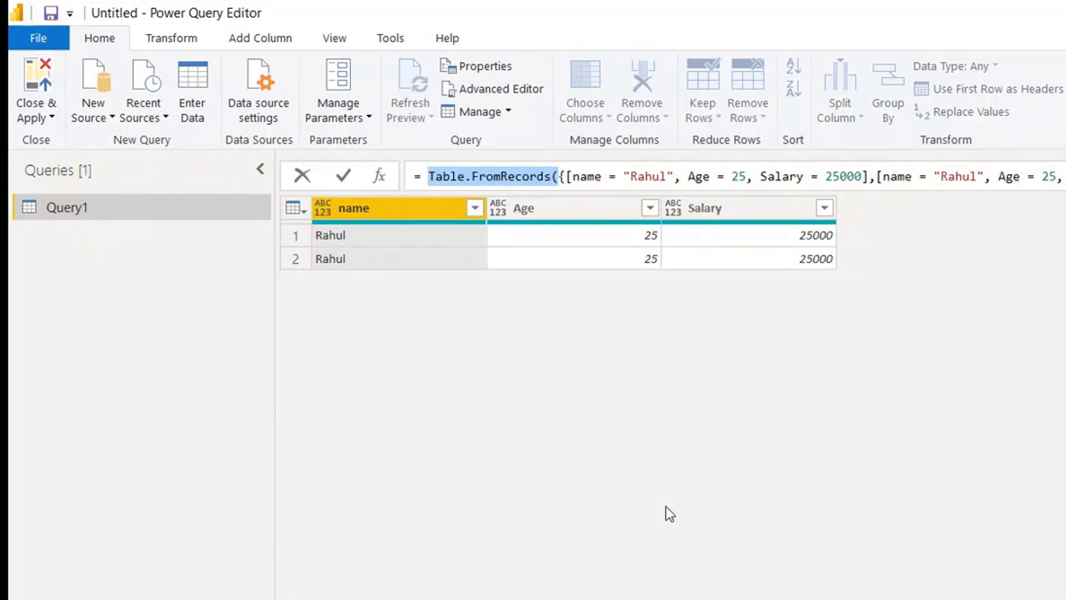
{"action": "key", "text": "BackSpace"}
{"action": "key", "text": "End"}
{"action": "key", "text": "BackSpace"}
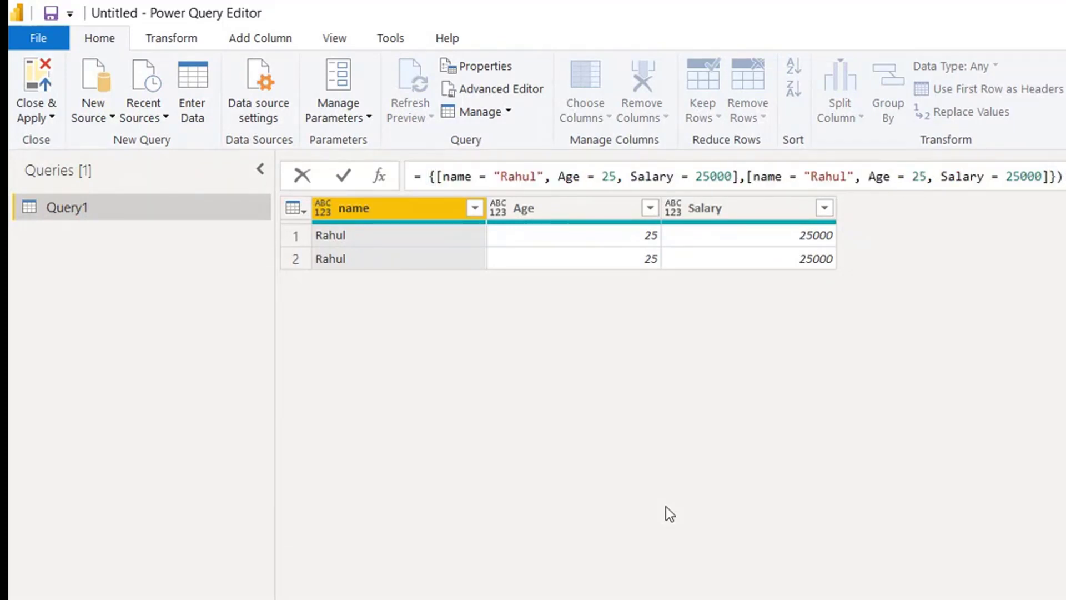
{"action": "key", "text": "Return"}
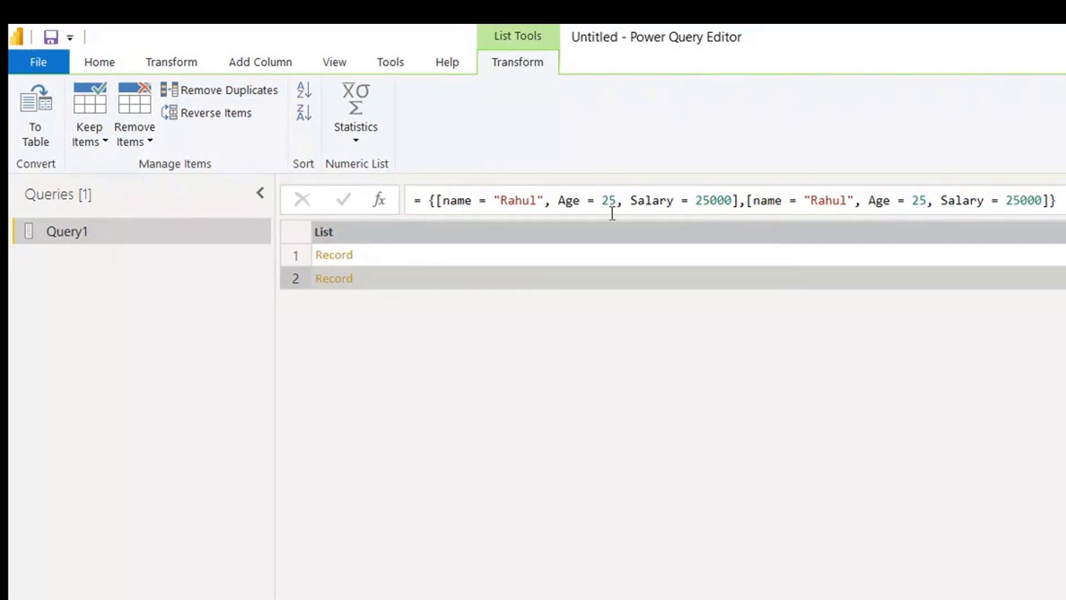
- Split the formula over several lines, putting each record on its own line and the closing brace below them
{"action": "left_click", "coordinate": [748, 201]}
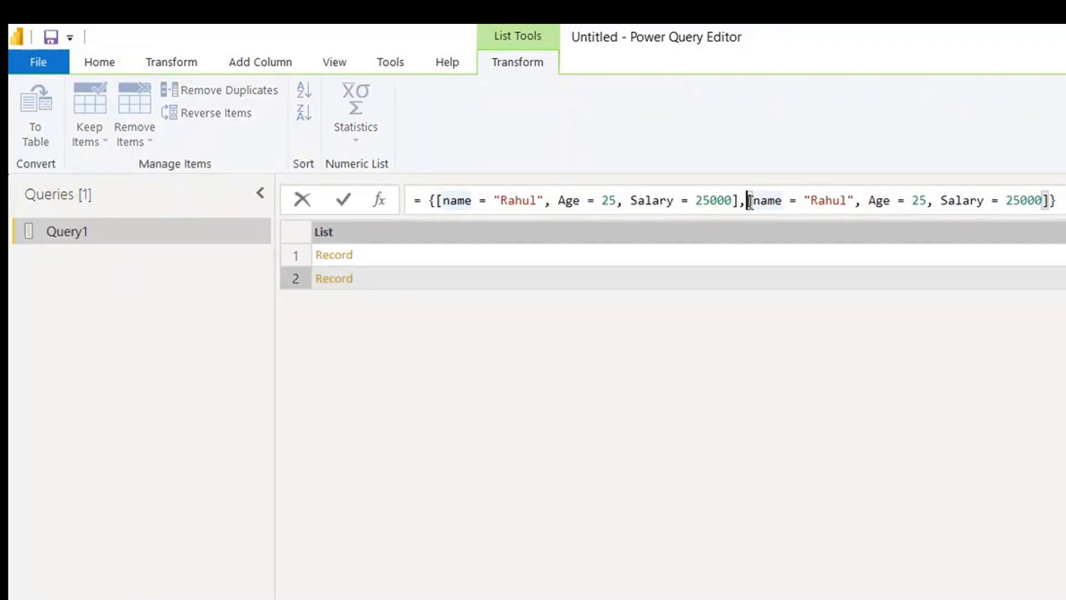
{"action": "key", "text": "shift+Return"}
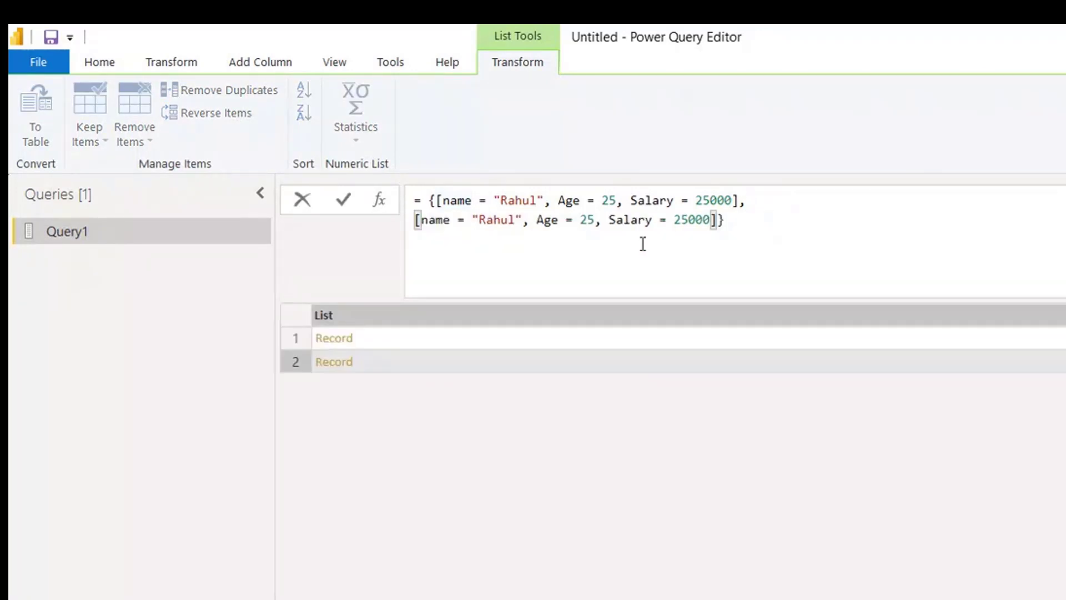
{"action": "left_click", "coordinate": [436, 199]}
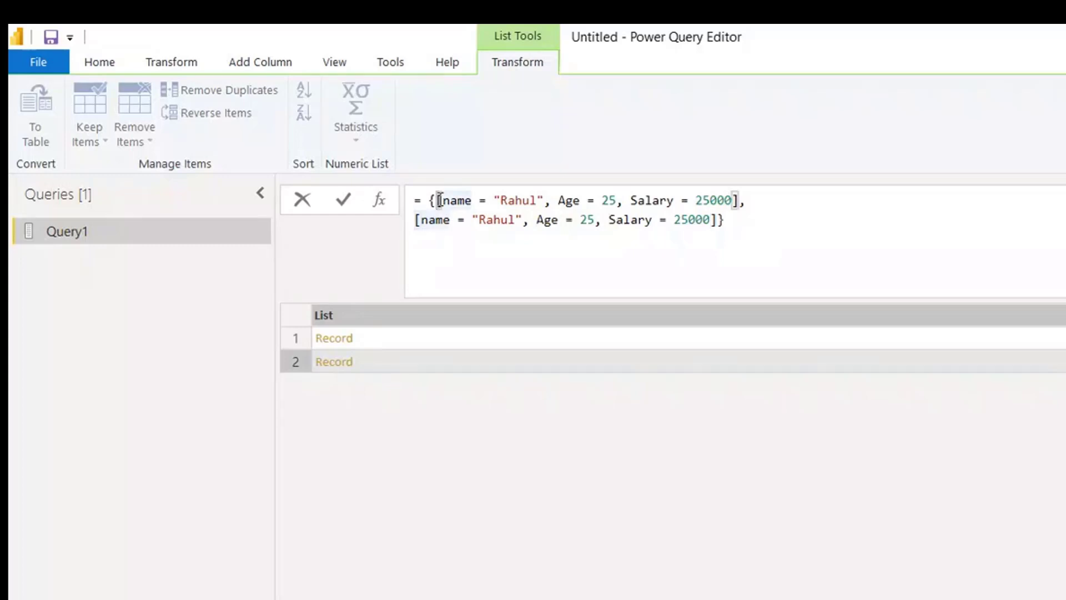
{"action": "key", "text": "shift+Return"}
{"action": "left_click", "coordinate": [786, 239]}
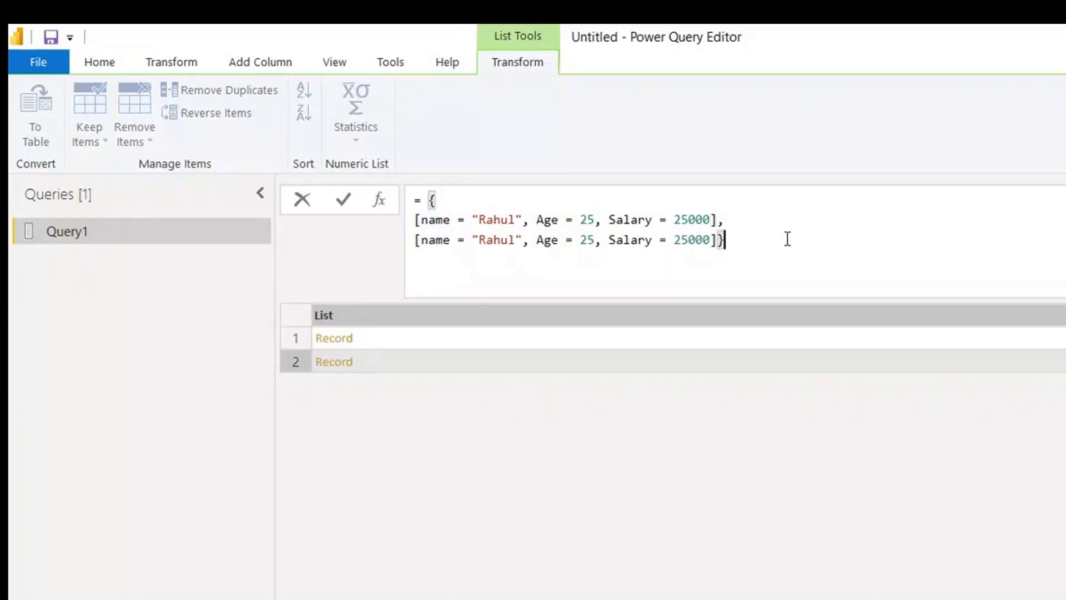
{"action": "key", "text": "shift+Return"}
{"action": "key", "text": "shift+Return"}
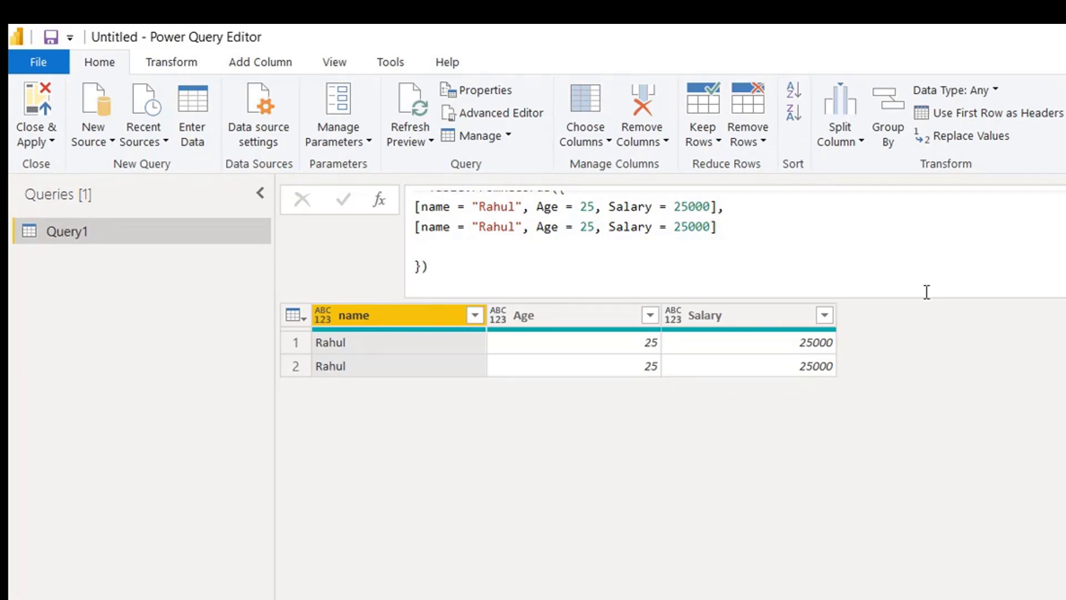
- Switch to the PowerPoint presentation and highlight the topic "Getting list of functions" on slide 2
{"action": "key", "text": "alt+Tab"}
{"action": "left_click_drag", "start_coordinate": [554, 432], "coordinate": [723, 429]}
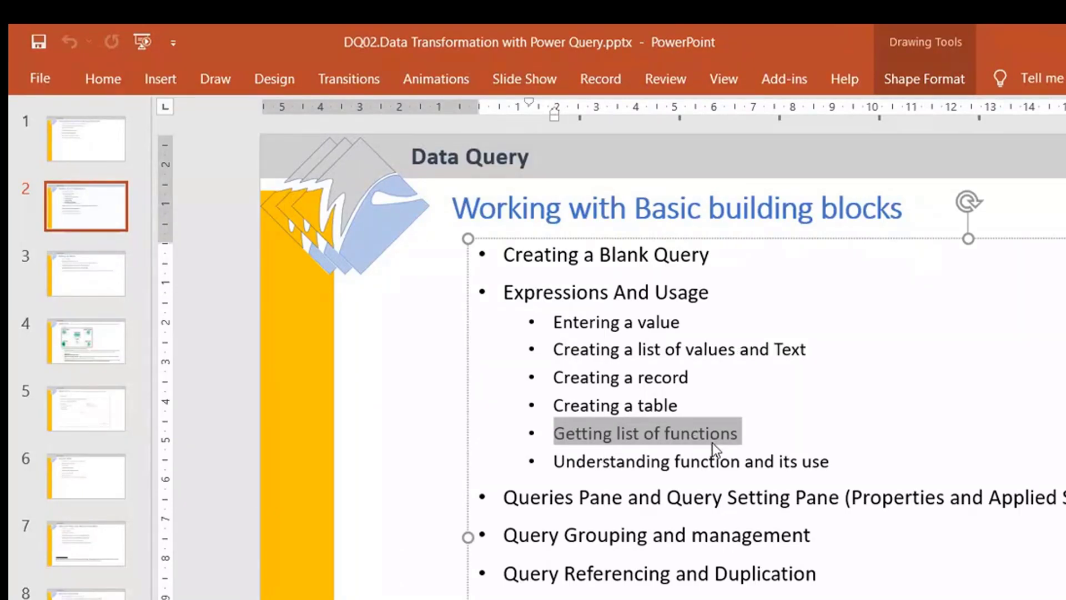
- Switch to Power Query Editor and replace the Table.FromRecords expression with #shared to list the available functions
{"action": "key", "text": "alt+Tab"}
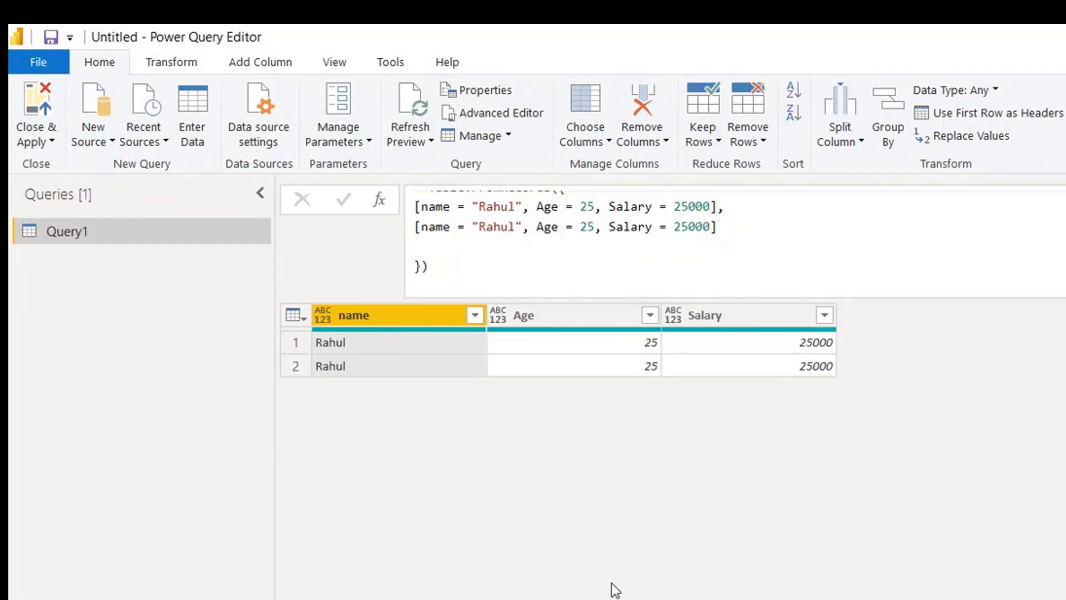
{"action": "left_click", "coordinate": [510, 269]}
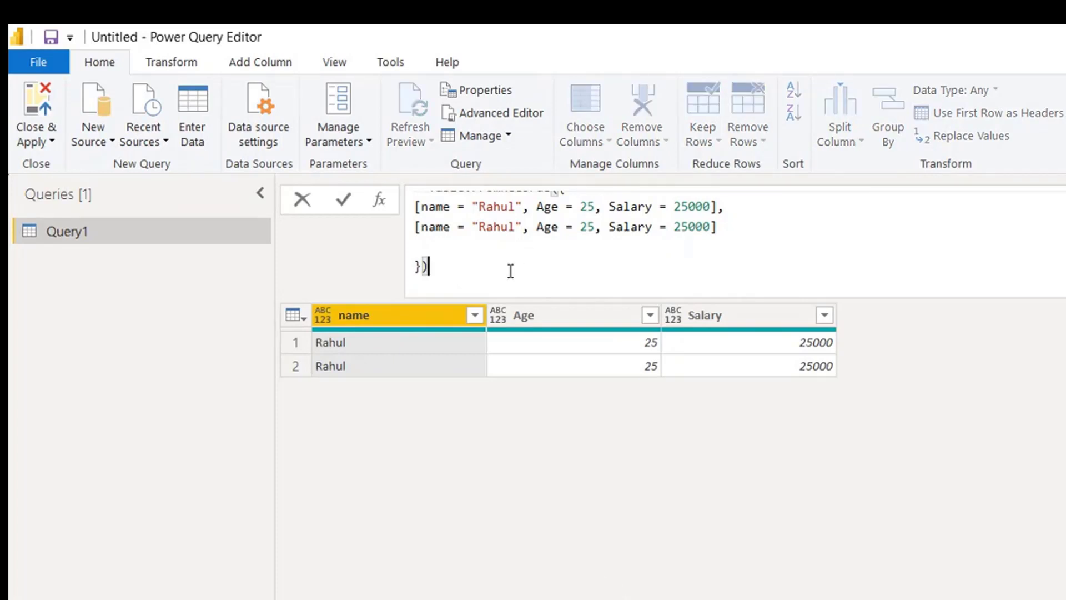
{"action": "key", "text": "shift+Up"}
{"action": "key", "text": "shift+Up"}
{"action": "key", "text": "shift+Up"}
{"action": "key", "text": "shift+Up"}
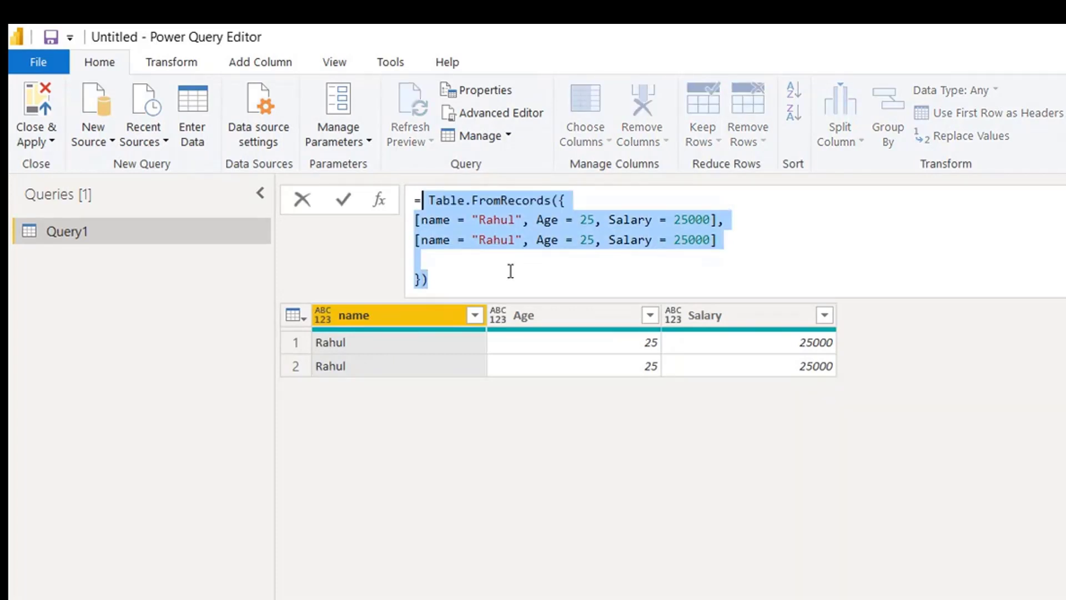
{"action": "type", "text": "#"}
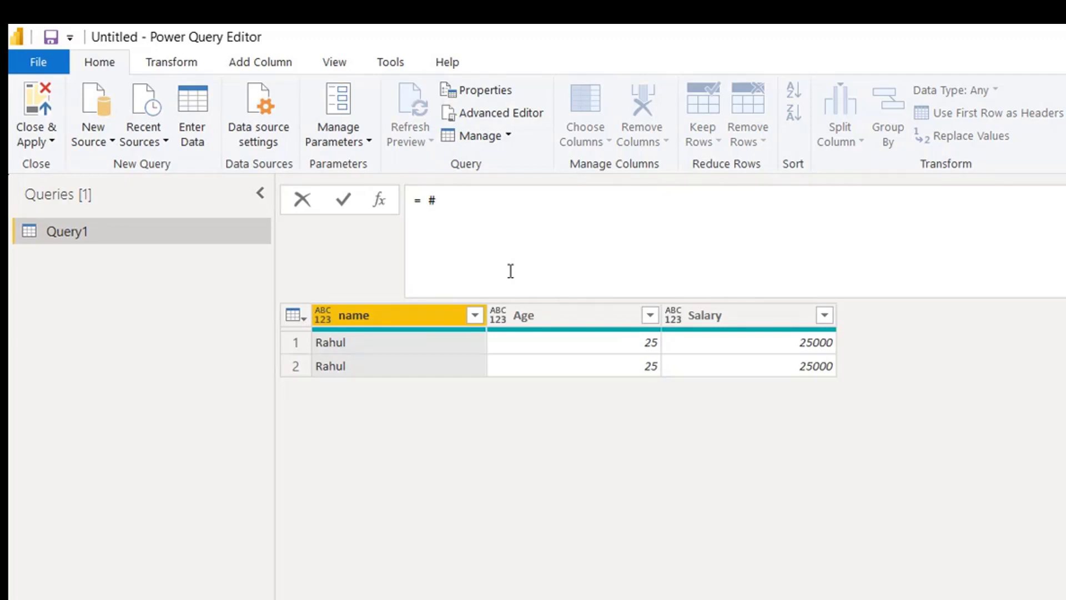
{"action": "type", "text": "shared"}
{"action": "key", "text": "Return"}
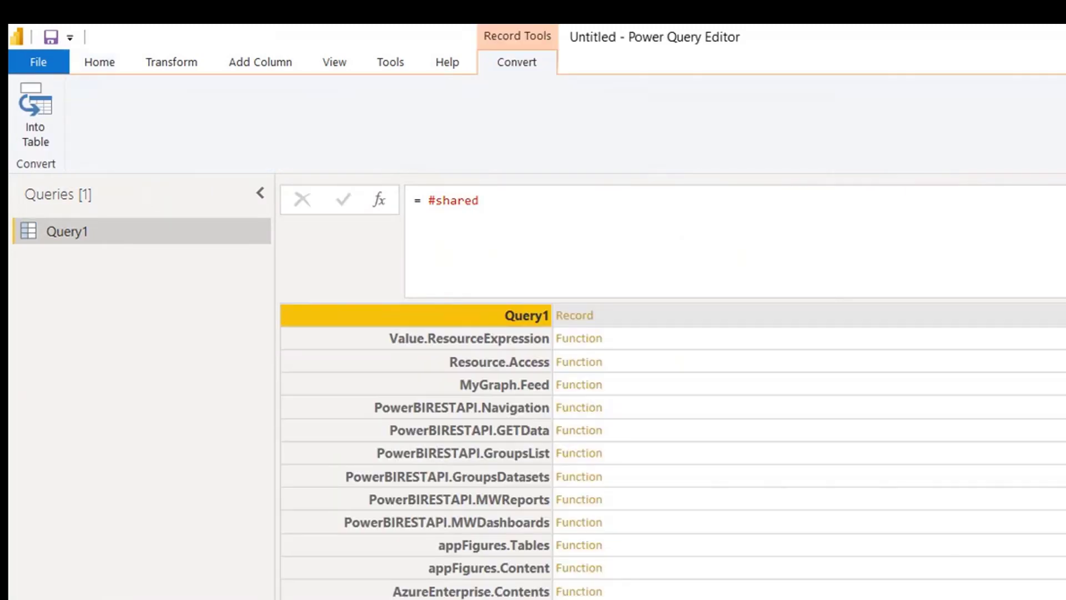
- Try the keyword with a capital S by changing the formula to #Shared
{"action": "left_click", "coordinate": [433, 200]}
{"action": "key", "text": "shift+Right"}
{"action": "type", "text": "S"}
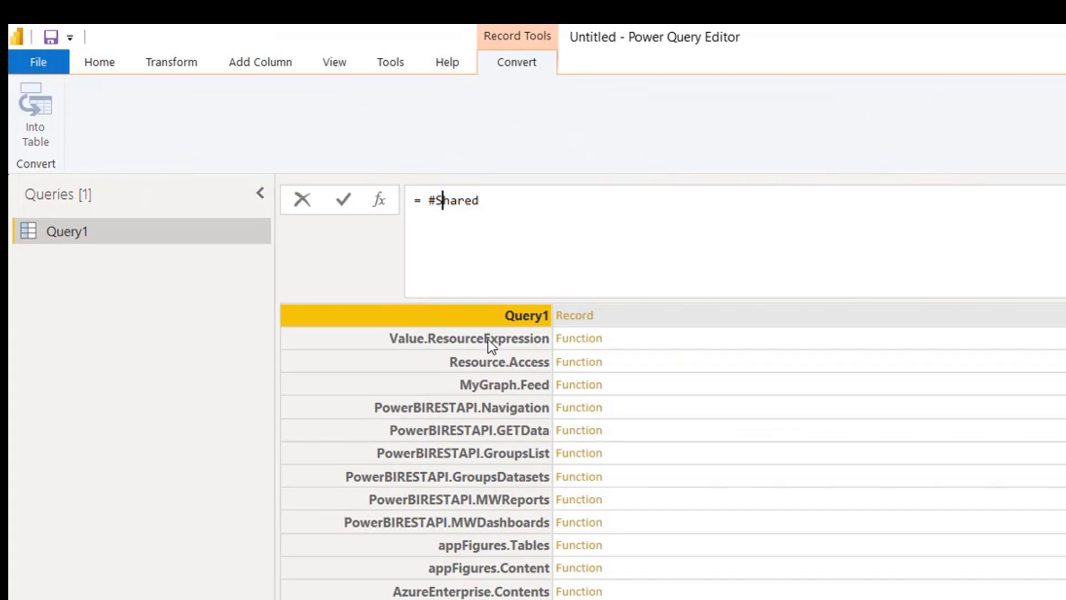
{"action": "key", "text": "Return"}
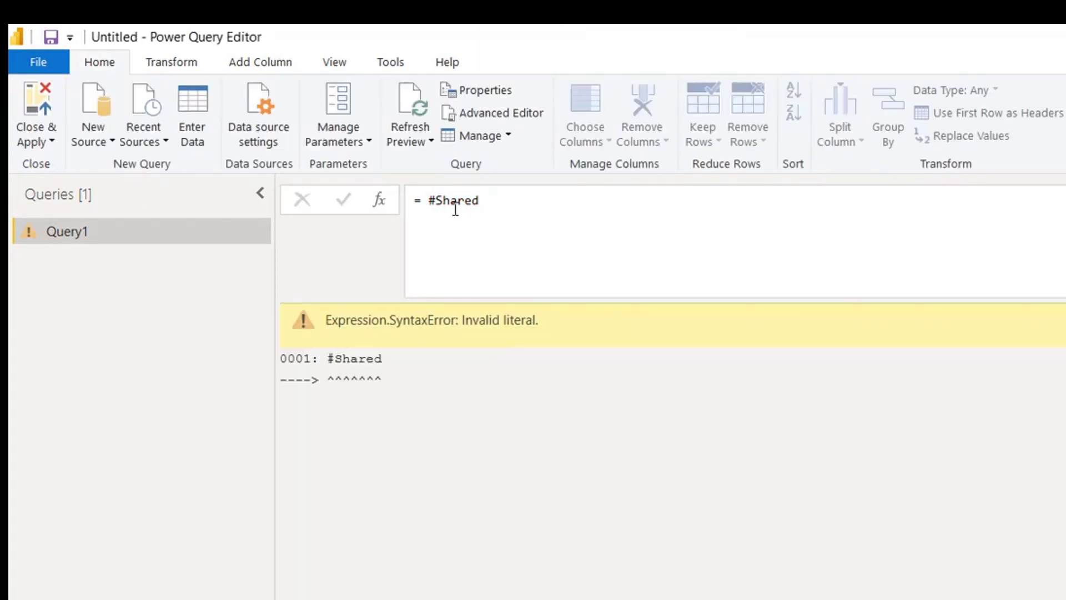
- Restore the keyword to lowercase #shared and convert the record of functions into a table
{"action": "left_click", "coordinate": [438, 201]}
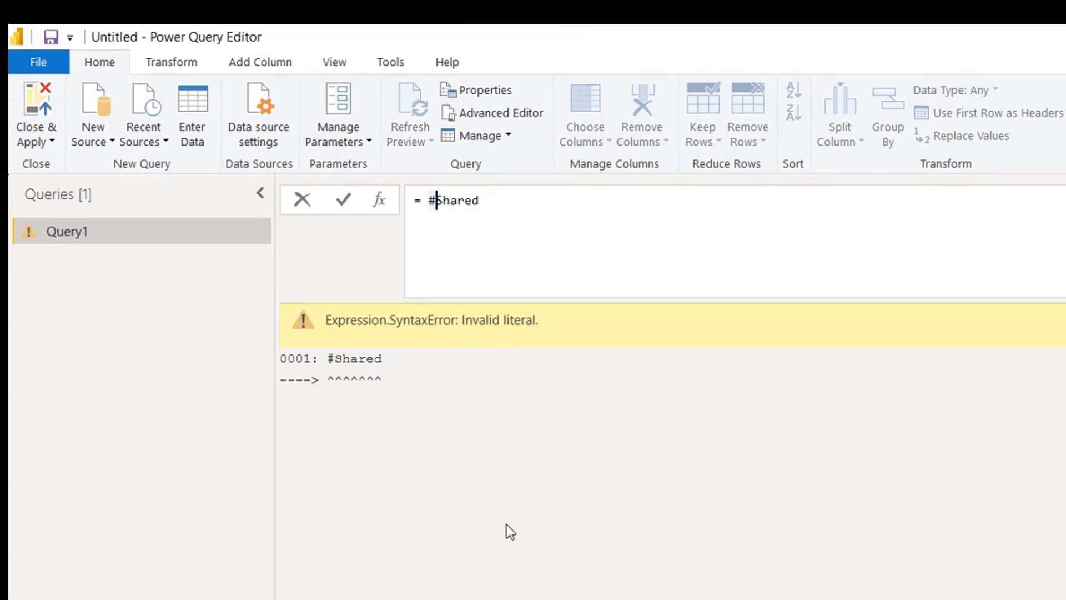
{"action": "key", "text": "shift+Right"}
{"action": "type", "text": "s"}
{"action": "key", "text": "Return"}
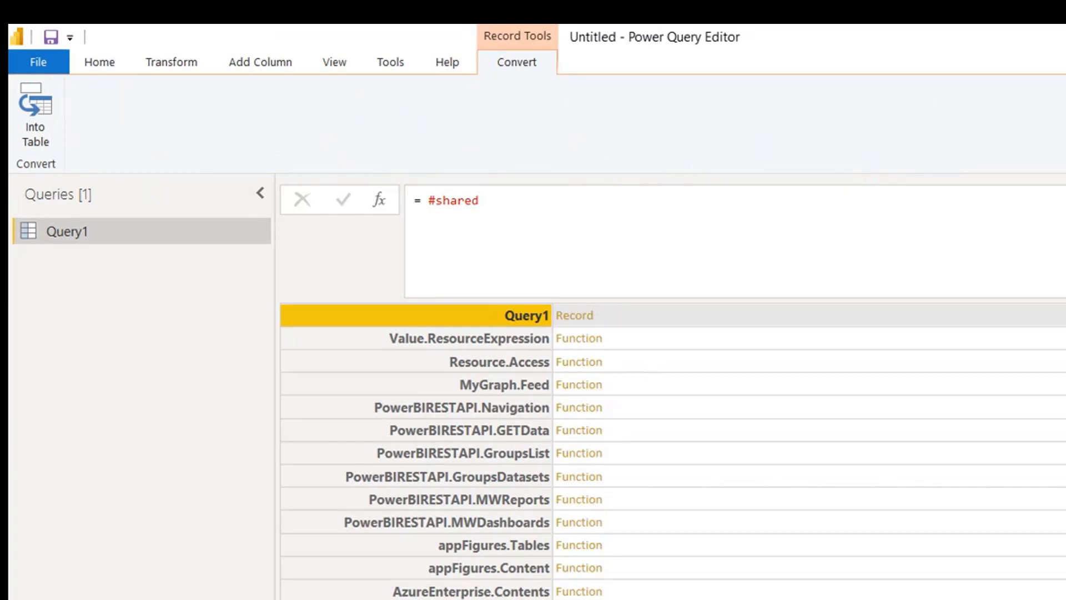
{"action": "scroll", "coordinate": [672, 451], "scroll_direction": "down", "scroll_amount": 20}
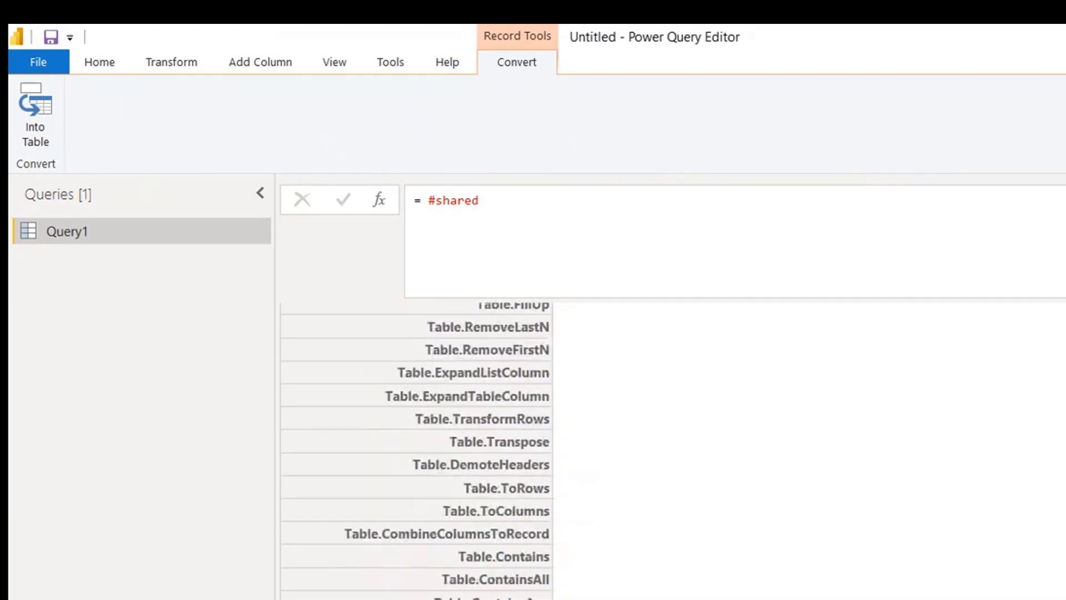
{"action": "left_click", "coordinate": [35, 131]}
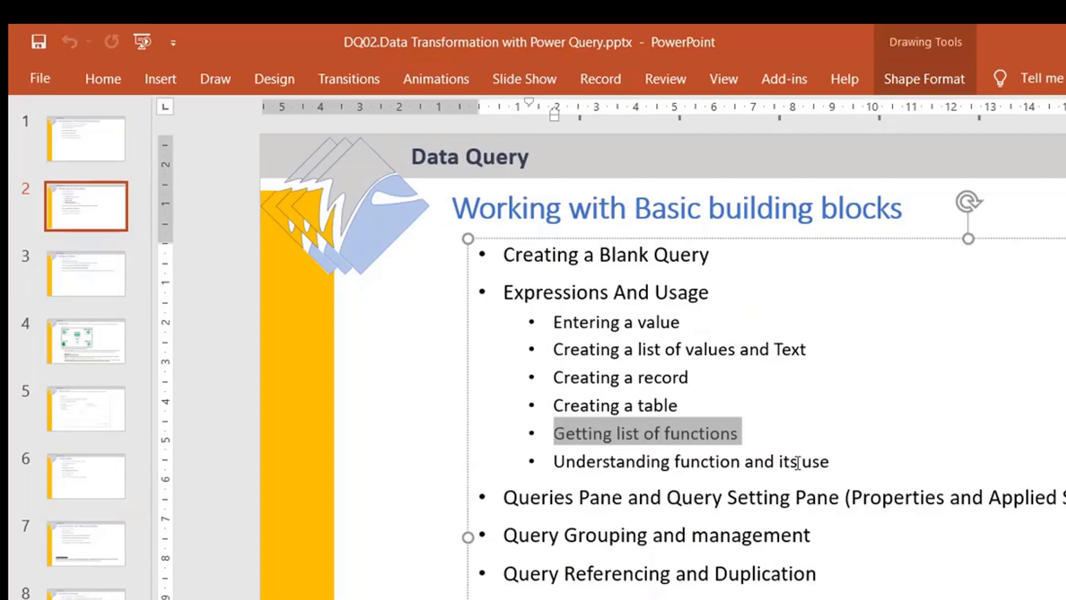
- Switch to the PowerPoint presentation and highlight the topic "Understanding function and its use" on slide 2
{"action": "left_click_drag", "start_coordinate": [829, 461], "coordinate": [611, 466]}
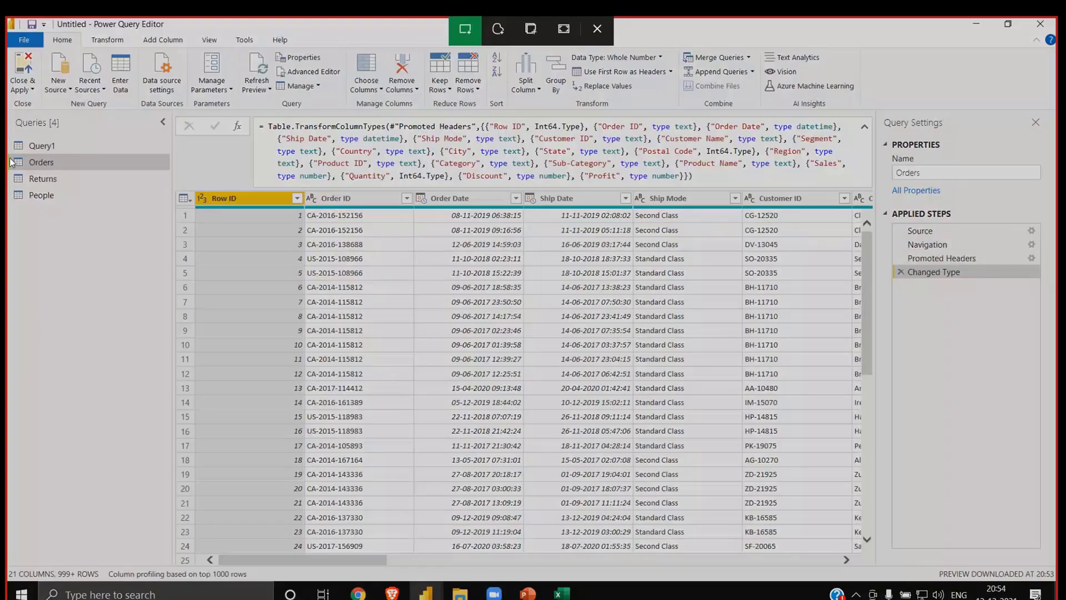
- Capture the queries list of the Power Query Editor as a picture and place it over column A of the Excel sheet
{"action": "left_click_drag", "start_coordinate": [8, 116], "coordinate": [134, 299]}
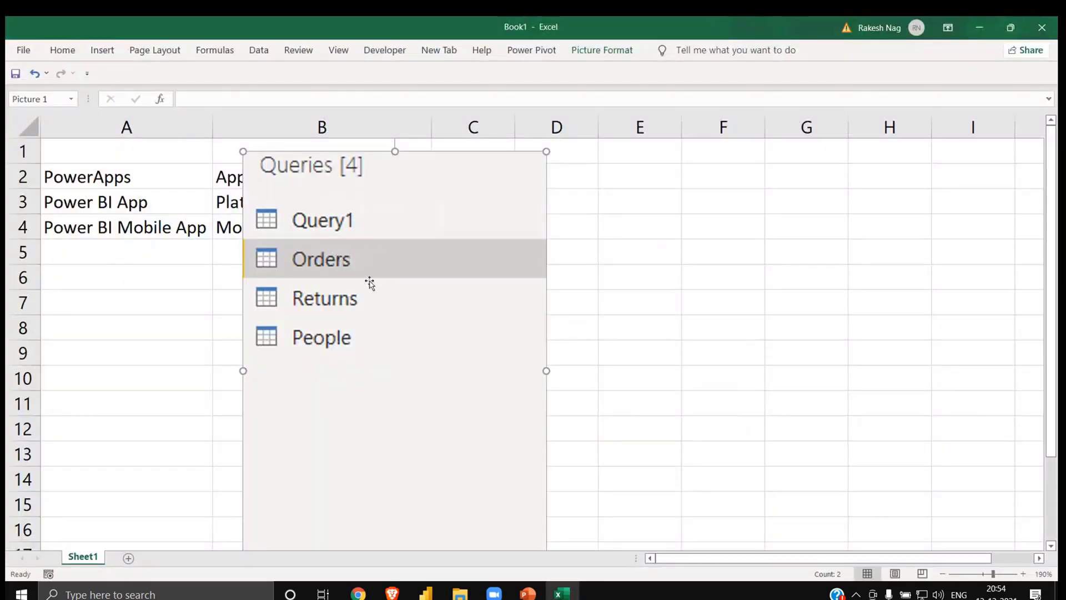
{"action": "left_click_drag", "start_coordinate": [336, 278], "coordinate": [166, 275]}
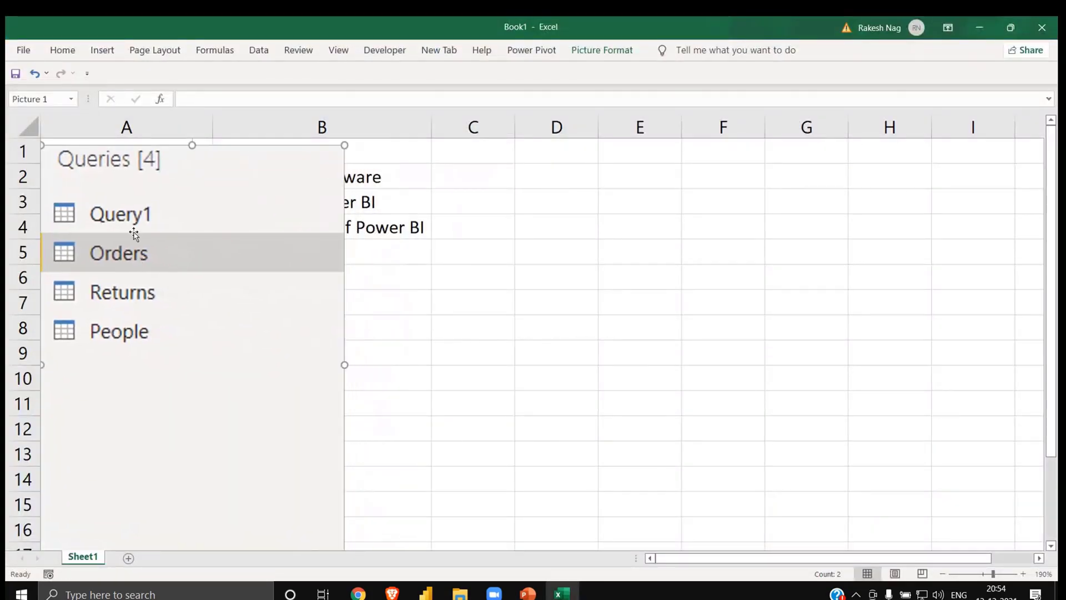
- Switch back to Power Query Editor, add a new blank query and enter the number 1 as its value
{"action": "key", "text": "alt+Tab"}
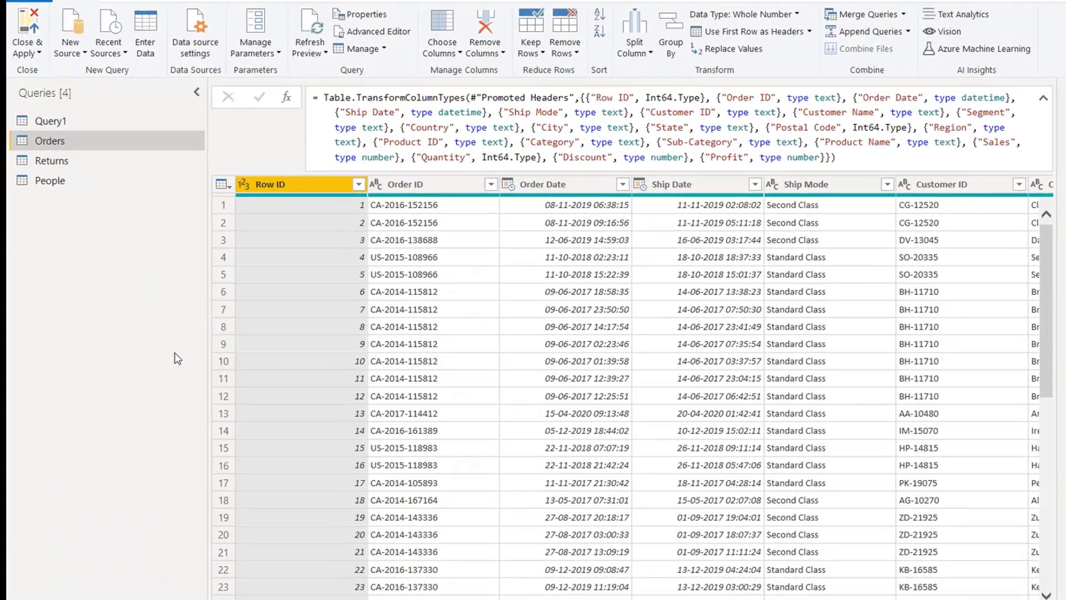
{"action": "right_click", "coordinate": [120, 296]}
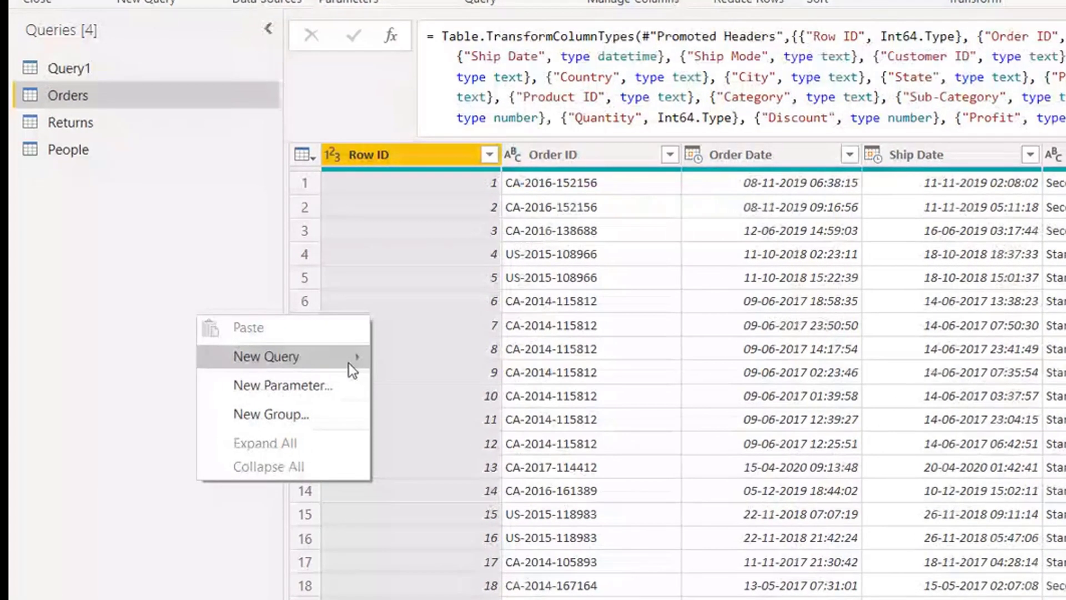
{"action": "mouse_move", "coordinate": [212, 324]}
{"action": "left_click", "coordinate": [464, 497]}
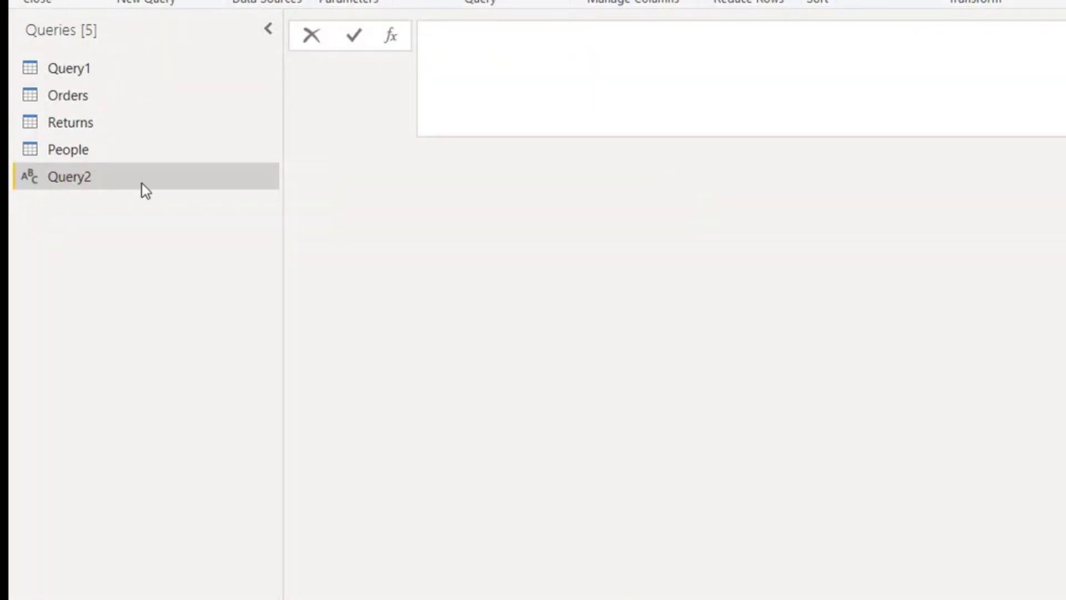
{"action": "type", "text": "a"}
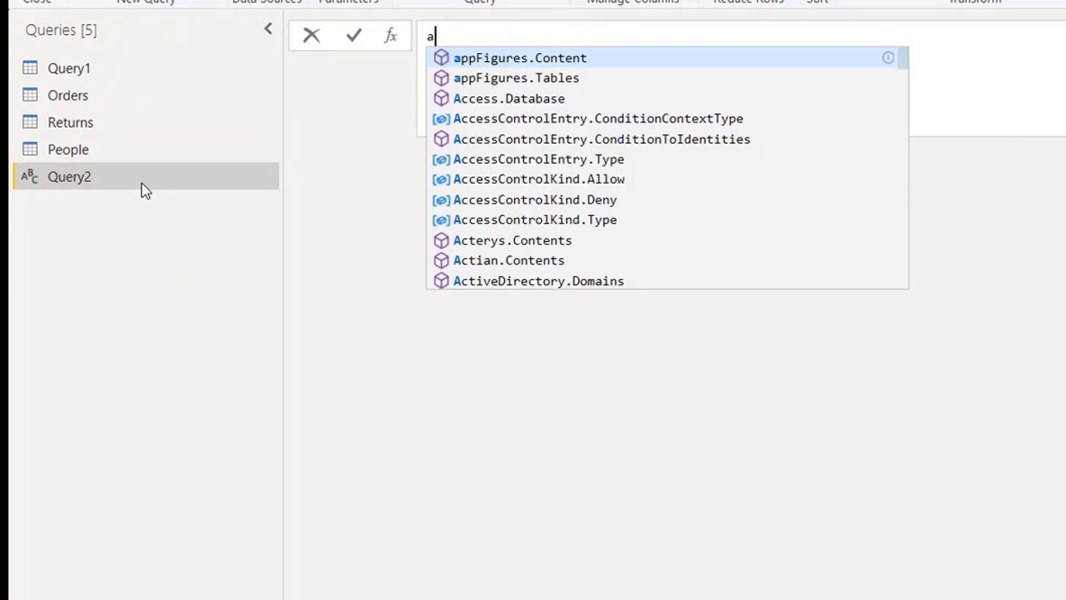
{"action": "key", "text": "BackSpace"}
{"action": "type", "text": "1"}
{"action": "key", "text": "Return"}
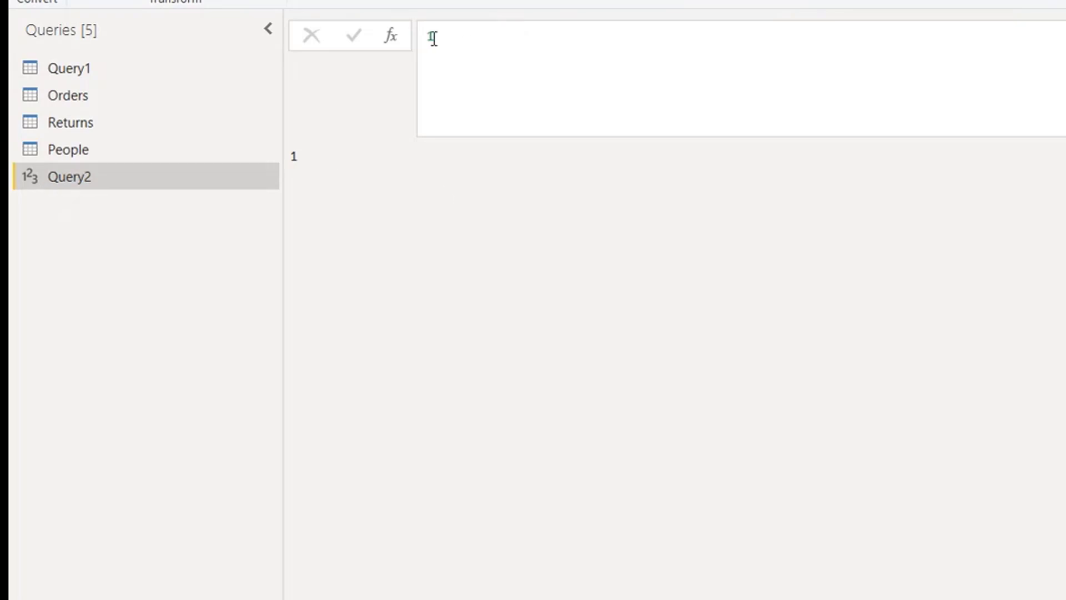
- Replace the number in Query2 with the text value "a"
{"action": "left_click", "coordinate": [468, 45]}
{"action": "key", "text": "BackSpace"}
{"action": "type", "text": "\"a"}
{"action": "key", "text": "Return"}
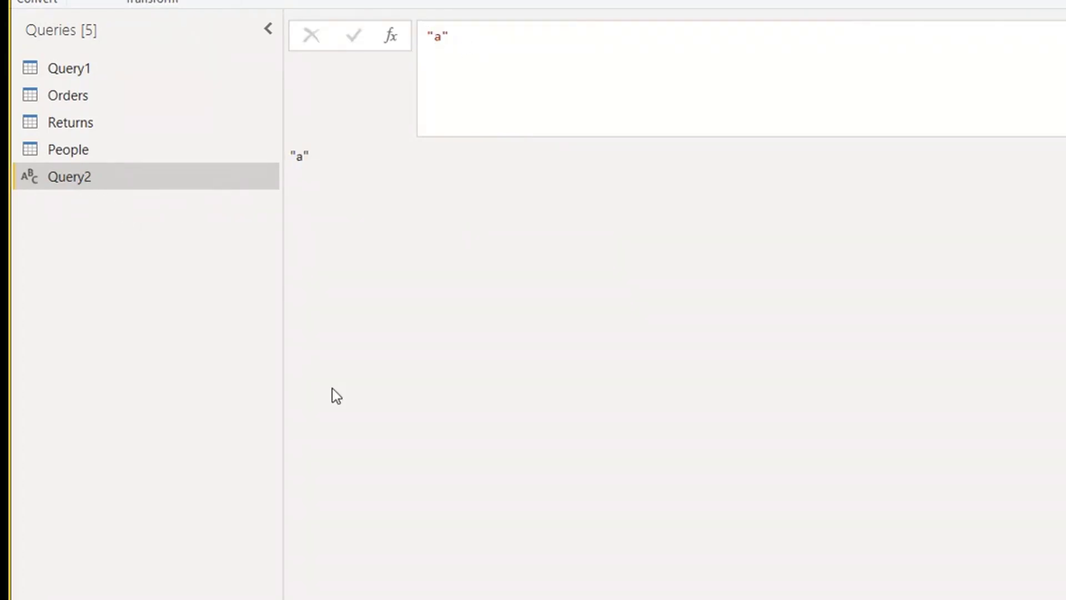
- Capture the text-type Query2 entry as a picture and paste it into the Excel sheet beside the queries picture
{"action": "key", "text": "super+shift+s"}
{"action": "left_click_drag", "start_coordinate": [10, 157], "coordinate": [155, 198]}
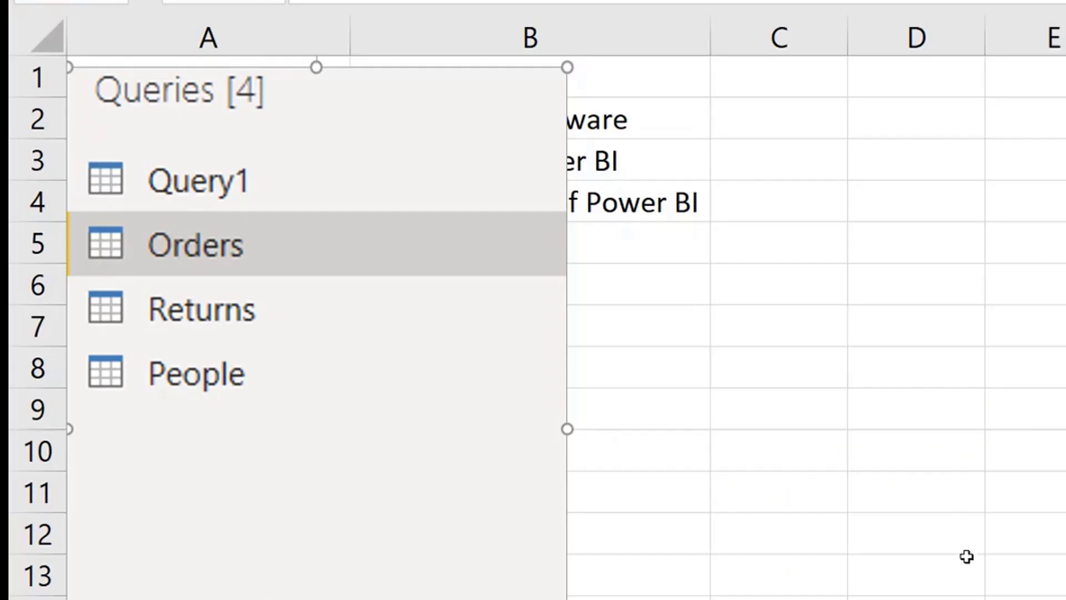
{"action": "left_click", "coordinate": [721, 337]}
{"action": "key", "text": "ctrl+v"}
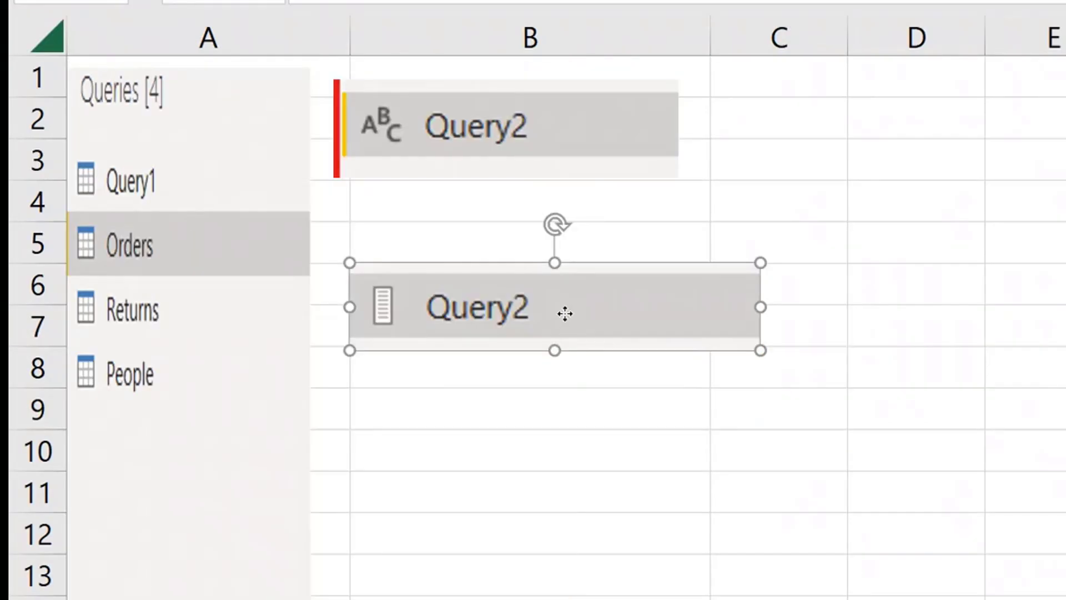
- Move the list-type Query2 picture up under the text-type one, then capture the record-type Query2 entry and paste it below
{"action": "left_click_drag", "start_coordinate": [565, 311], "coordinate": [549, 251]}
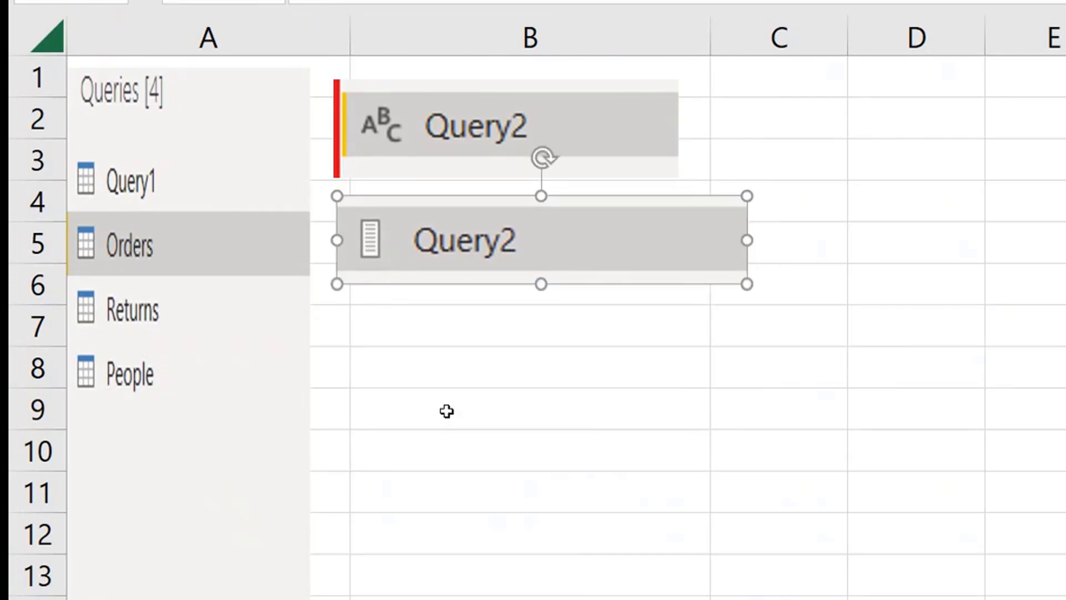
{"action": "key", "text": "super+shift+s"}
{"action": "left_click_drag", "start_coordinate": [13, 159], "coordinate": [154, 209]}
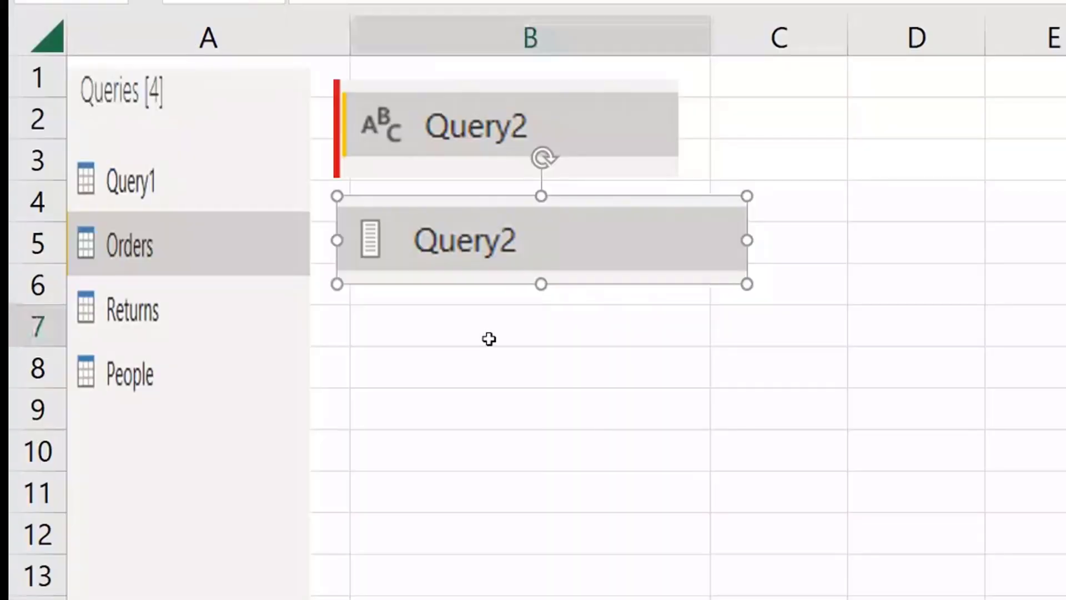
{"action": "key", "text": "ctrl+v"}
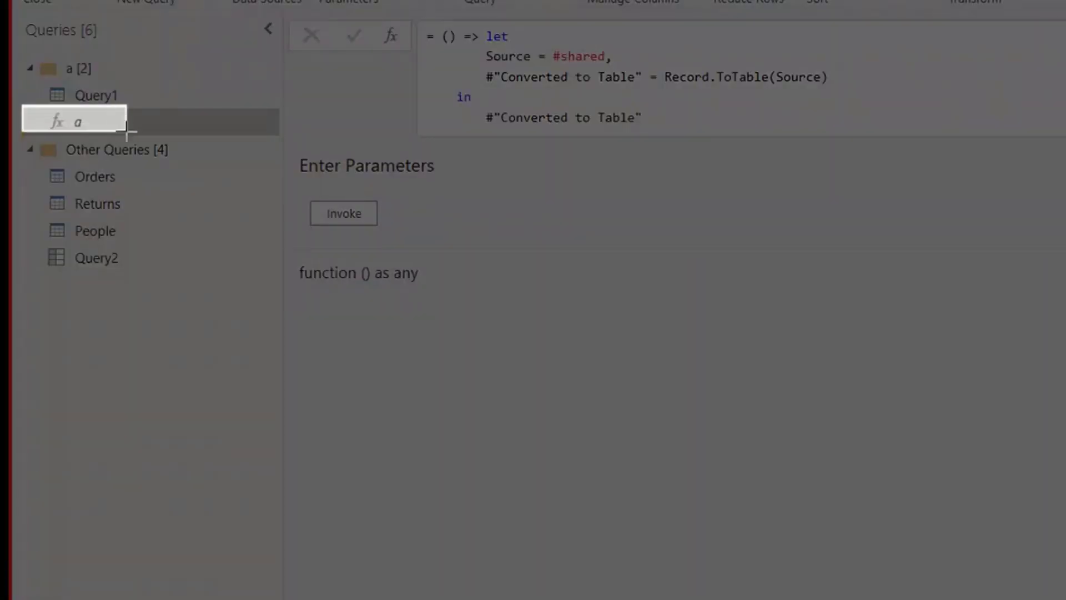
- Paste the captured entry of function query a into the Excel sheet below the record-type Query2 picture
{"action": "key", "text": "alt+Tab"}
{"action": "key", "text": "ctrl+v"}
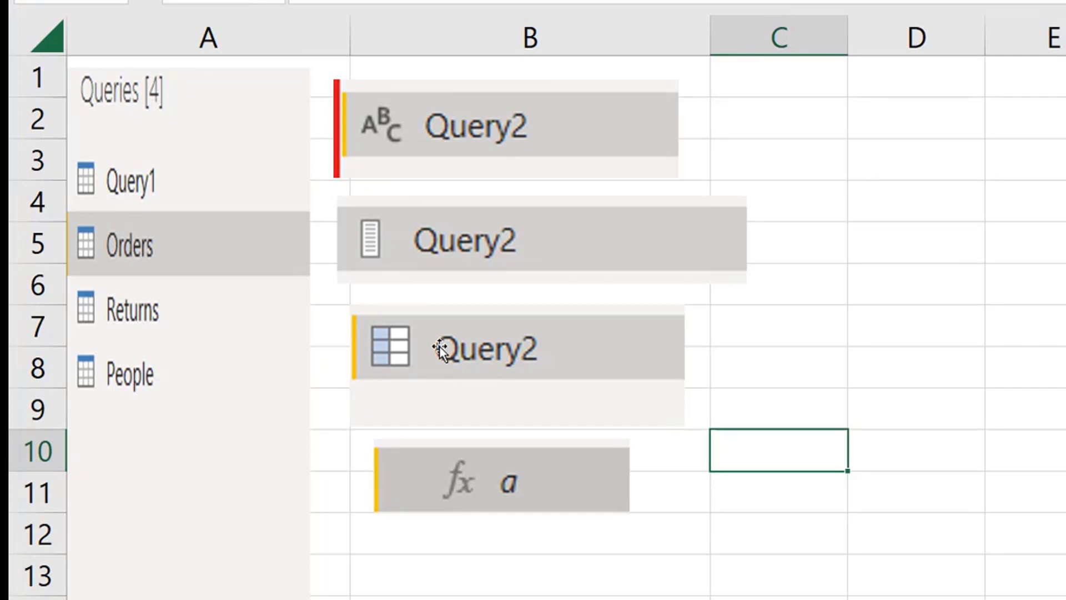
{"action": "left_click", "coordinate": [428, 460]}
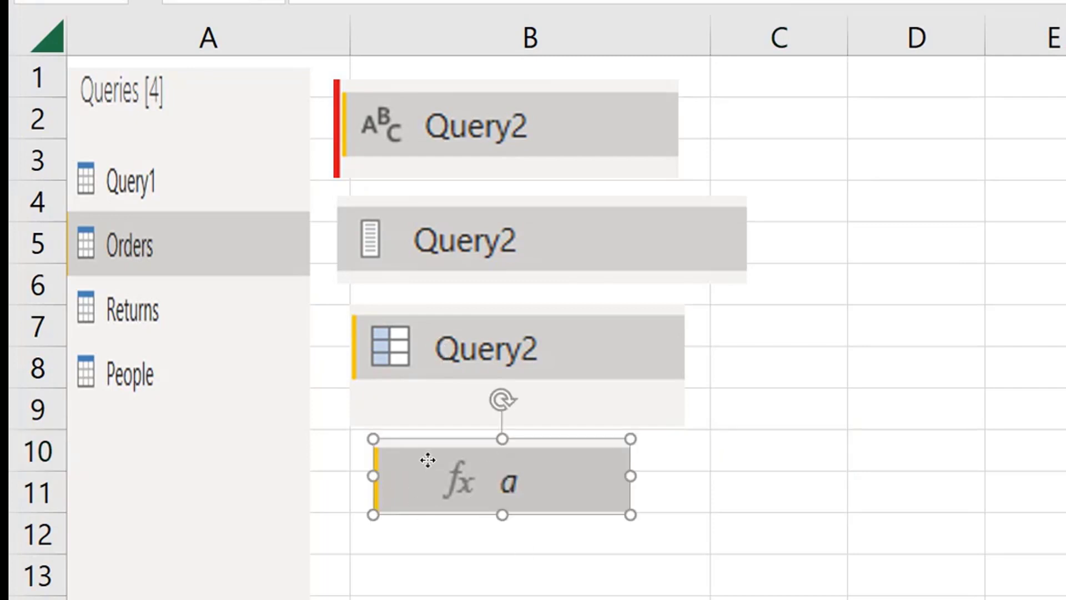
{"action": "left_click", "coordinate": [507, 573]}
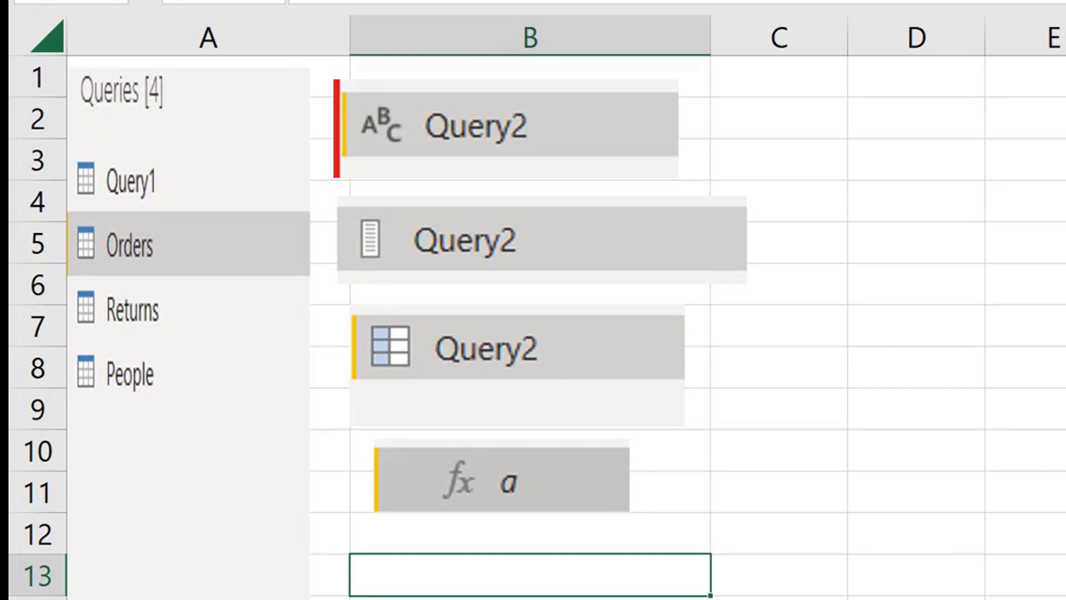
- Switch to Power Query Editor and copy the entire formula of the Orders query
{"action": "key", "text": "alt+Tab"}
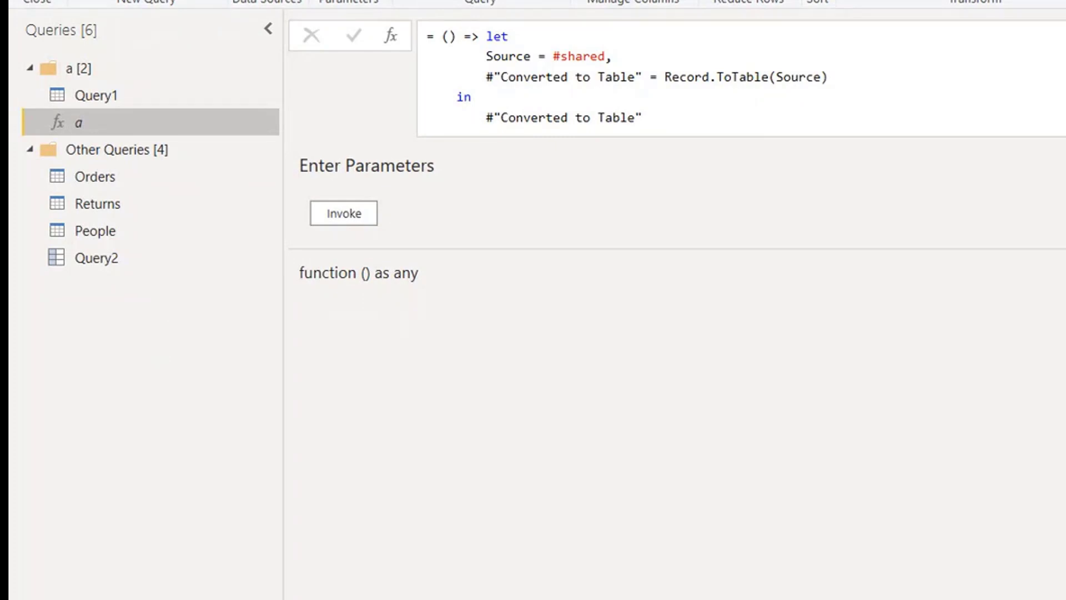
{"action": "left_click", "coordinate": [95, 176]}
{"action": "left_click", "coordinate": [845, 107]}
{"action": "key", "text": "ctrl+a"}
{"action": "key", "text": "ctrl+c"}
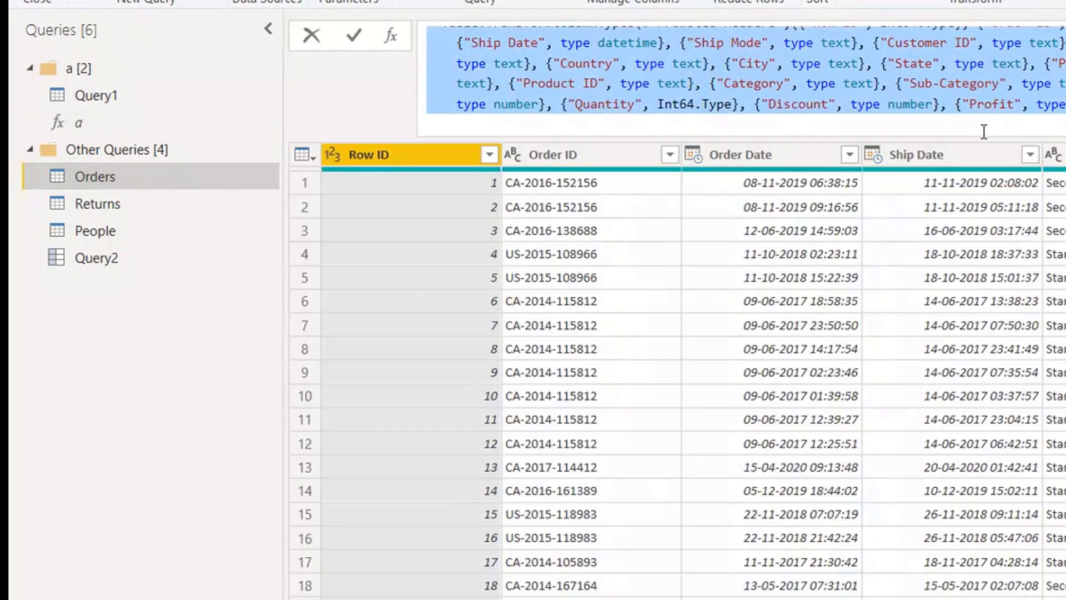
- Switch to the Excel sheet and paste the copied Table.TransformColumnTypes formula into cell A22
{"action": "key", "text": "alt+Tab"}
{"action": "scroll", "coordinate": [546, 574], "scroll_direction": "down", "scroll_amount": 6}
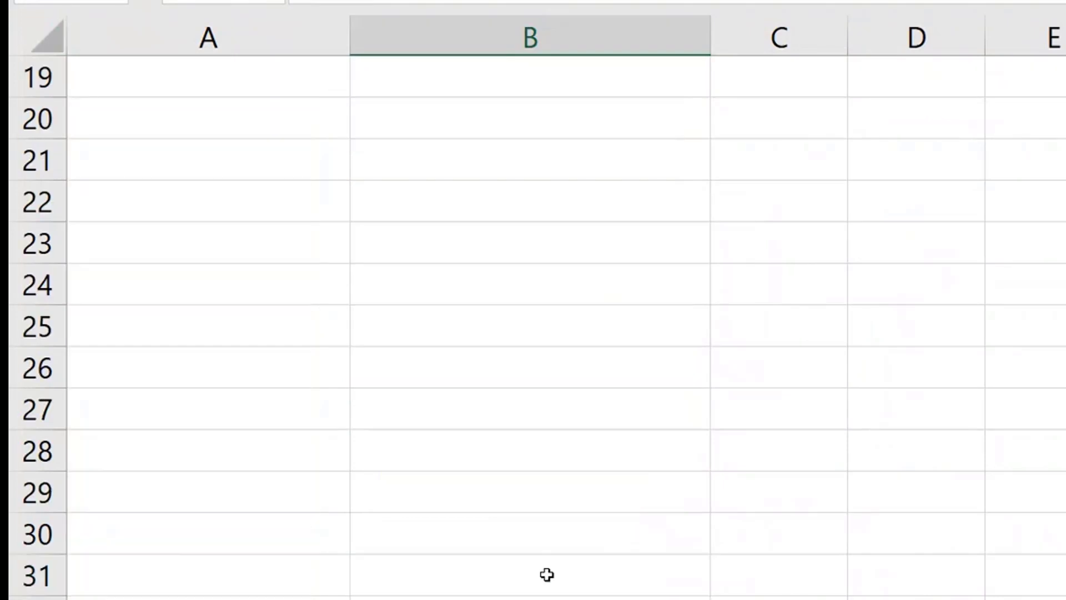
{"action": "left_click", "coordinate": [198, 200]}
{"action": "key", "text": "ctrl+v"}
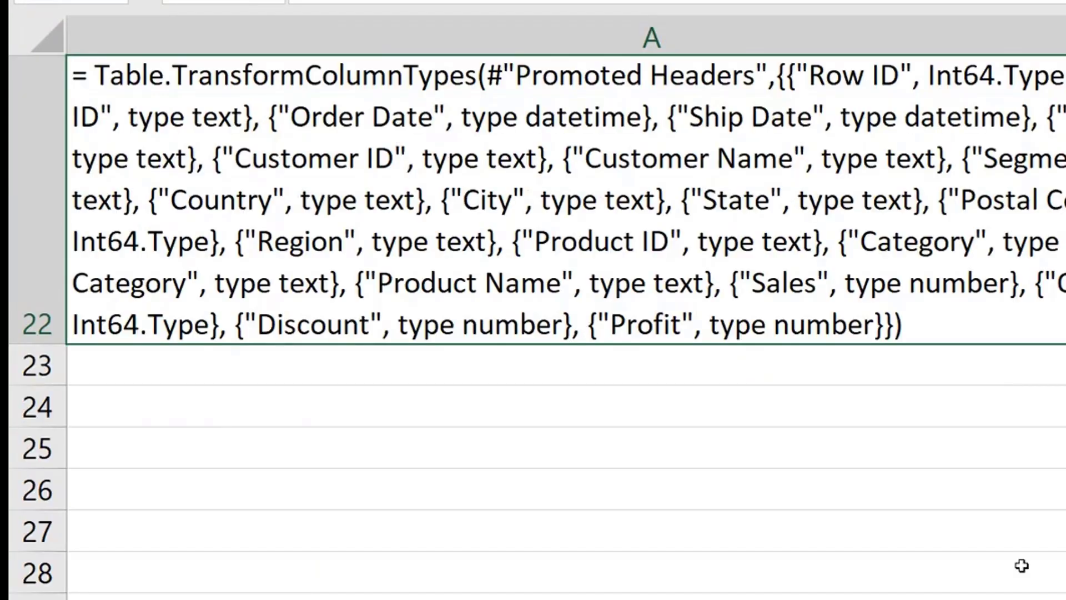
{"action": "scroll", "coordinate": [1024, 566], "scroll_direction": "up", "scroll_amount": 3}
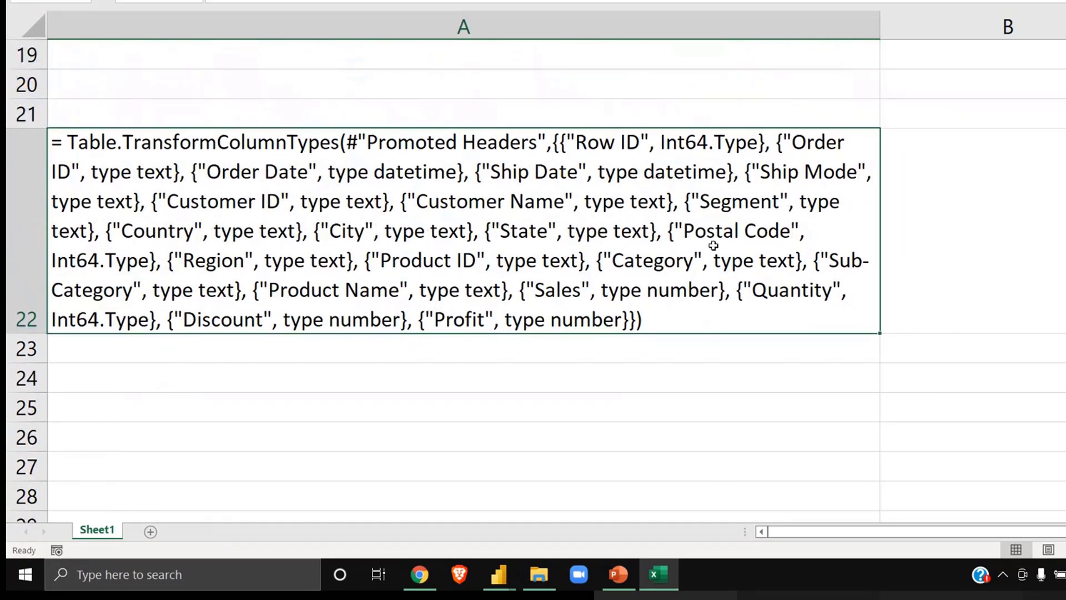
{"action": "double_click", "coordinate": [559, 143]}
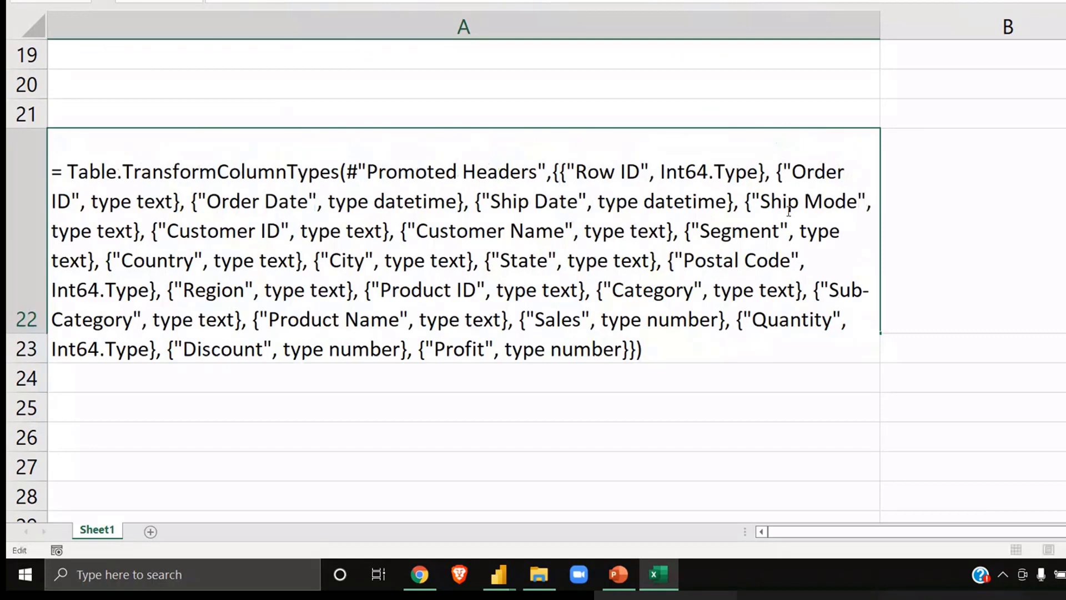
{"action": "key", "text": "Escape"}
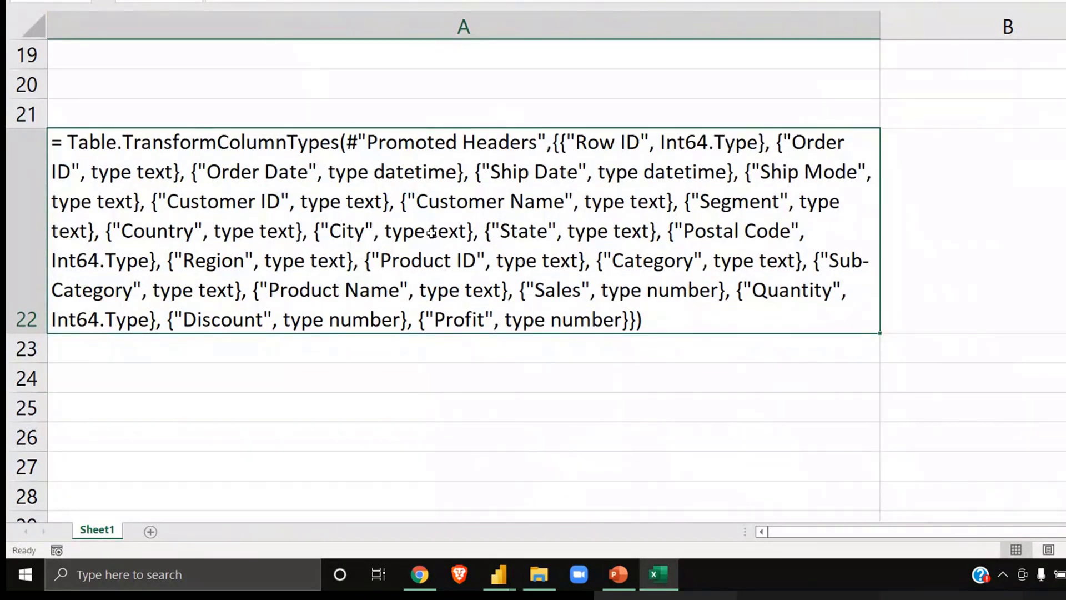
- Open the pasted formula in cell A22 and highlight its {"Customer Name", type text} pair
{"action": "double_click", "coordinate": [399, 200]}
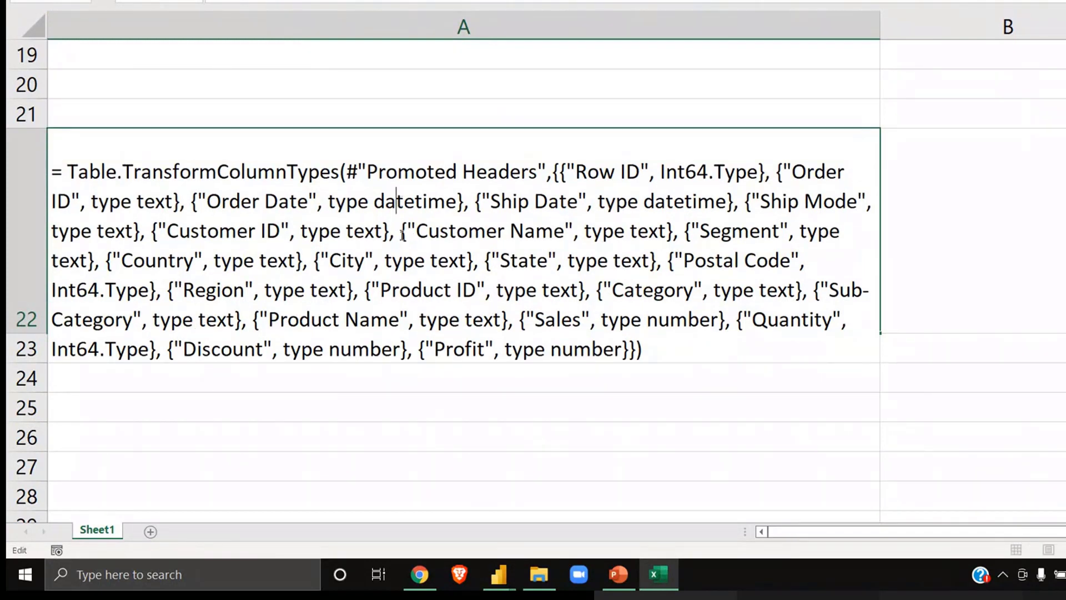
{"action": "left_click", "coordinate": [694, 249], "text": "shift"}
{"action": "left_click_drag", "start_coordinate": [694, 249], "coordinate": [395, 233]}
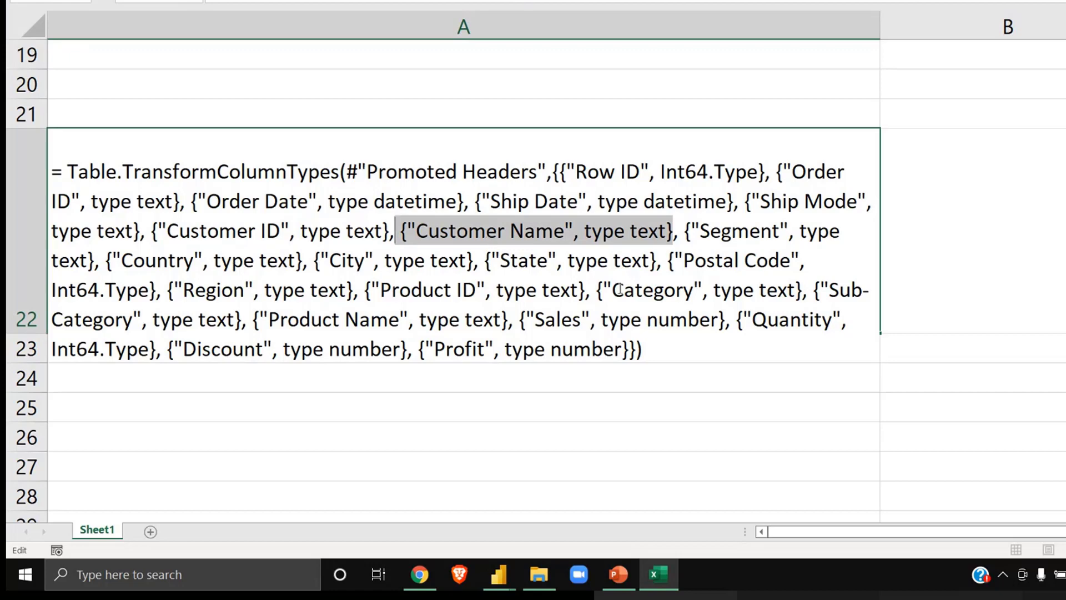
- Compare the Orders formula in Power Query Editor with its Excel copy, and highlight the {"Customer Name", type text} pair again
{"action": "key", "text": "alt+Tab"}
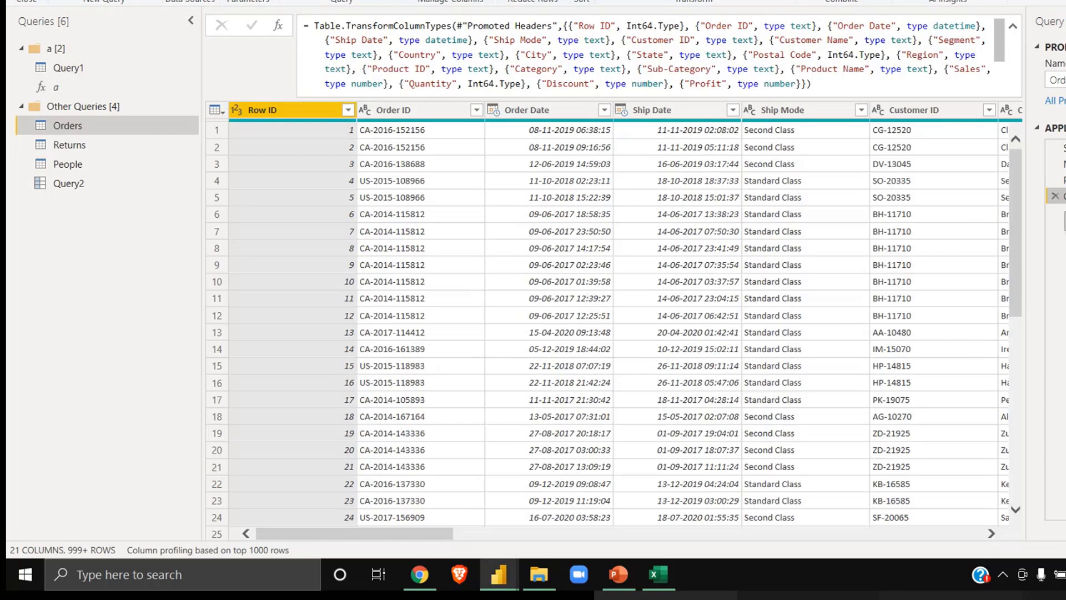
{"action": "key", "text": "alt+Tab"}
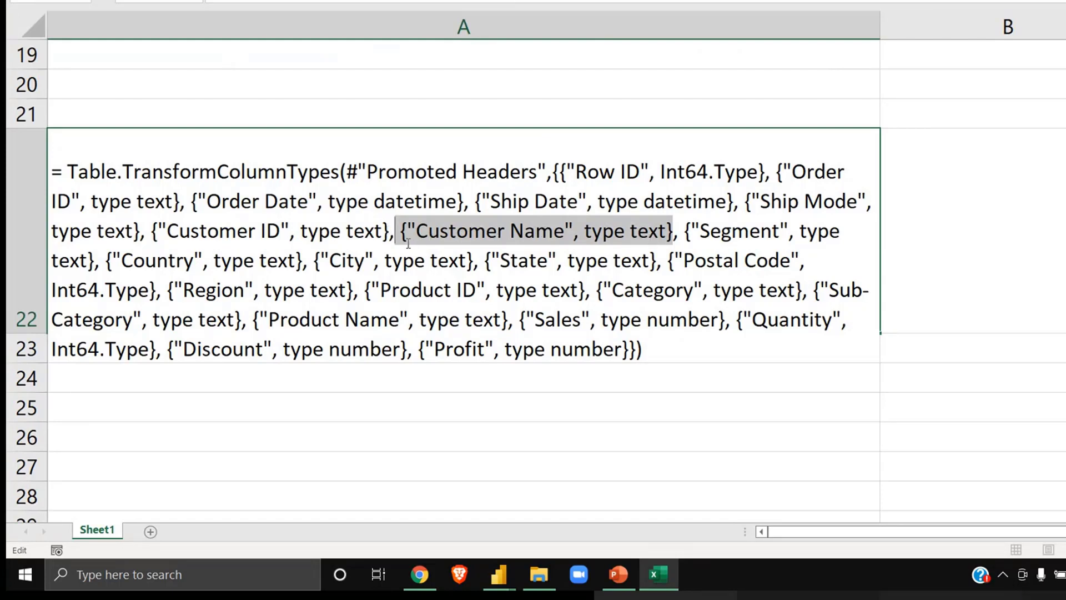
{"action": "key", "text": "alt+Tab"}
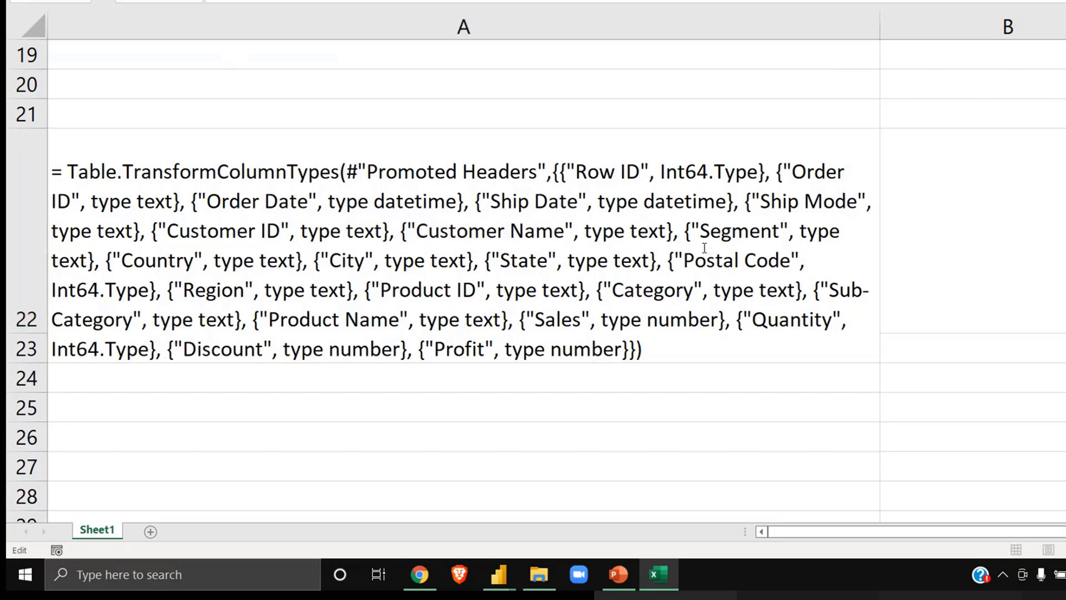
{"action": "key", "text": "alt+Tab"}
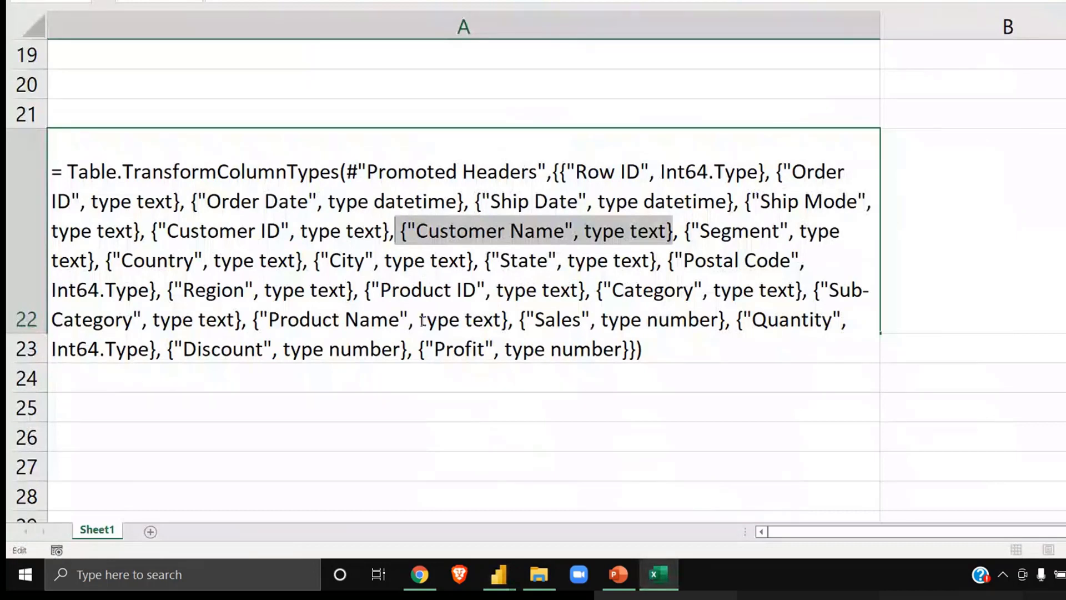
{"action": "key", "text": "alt+Tab"}
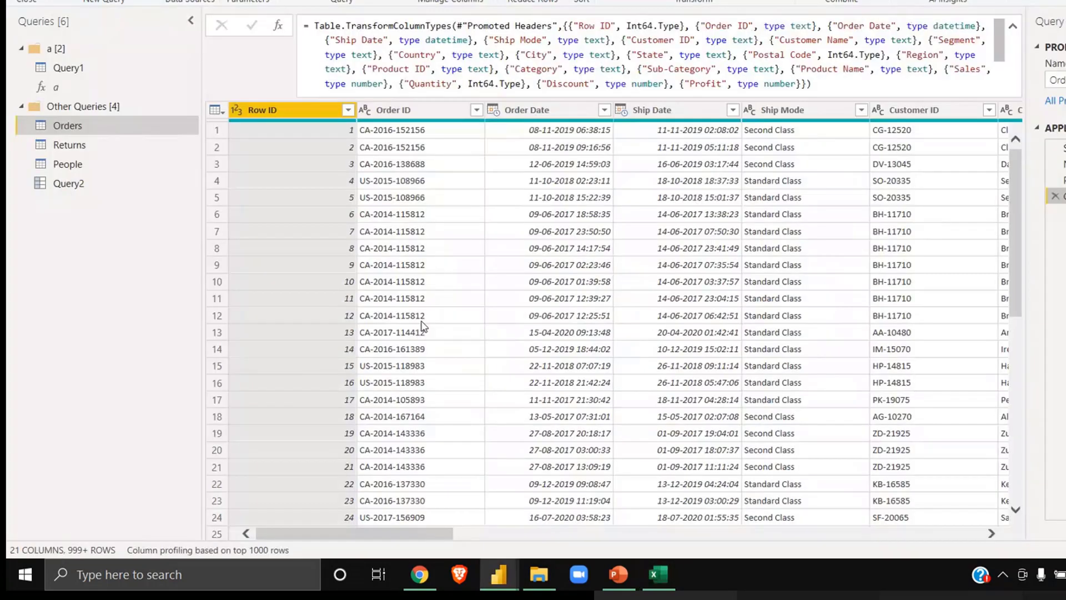
{"action": "key", "text": "alt+Tab"}
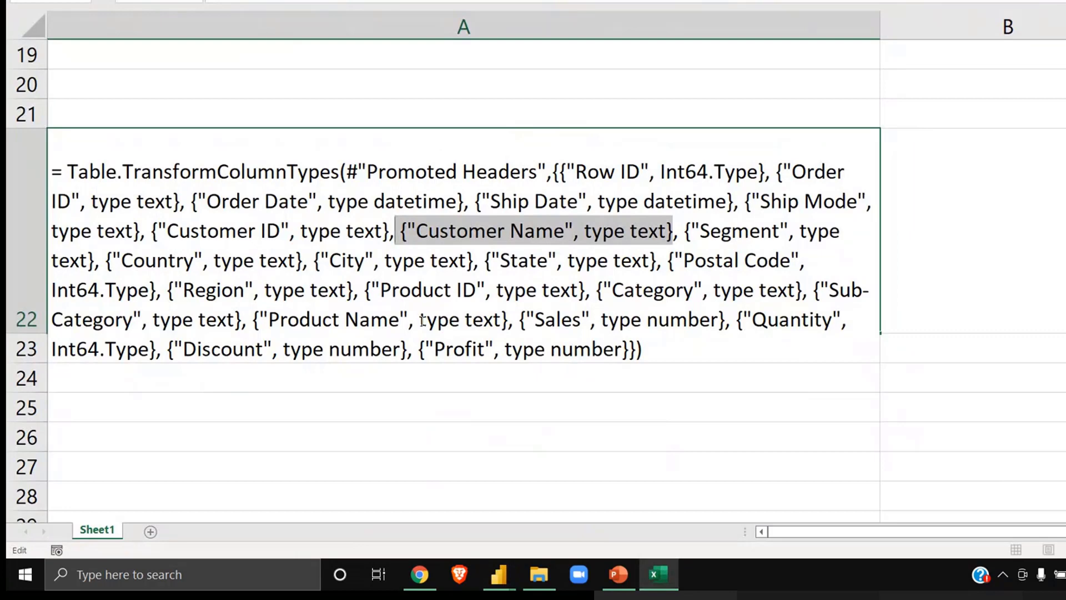
{"action": "key", "text": "alt+Tab"}
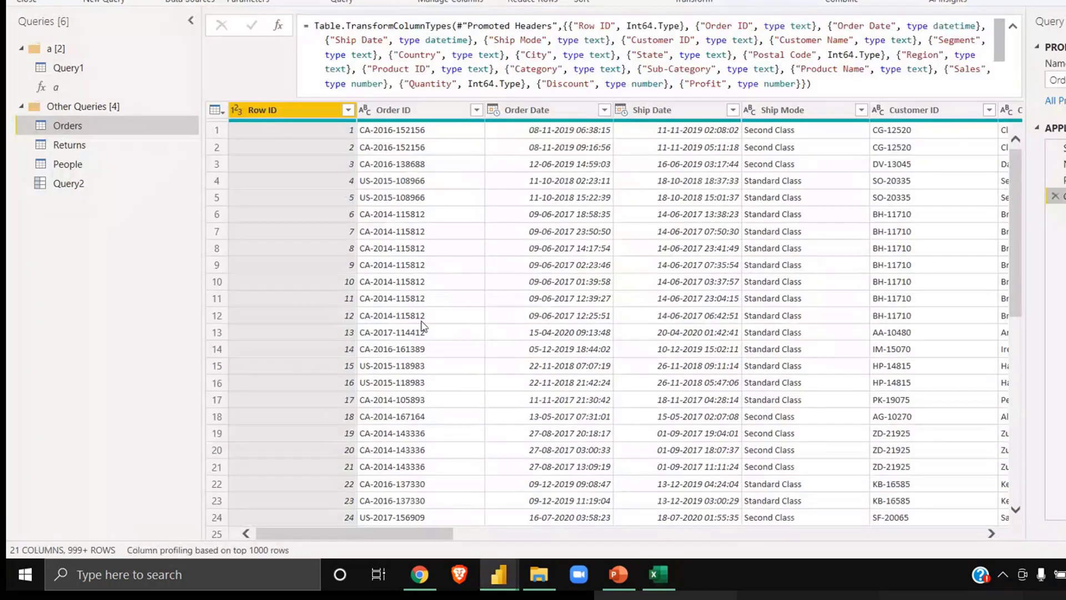
{"action": "key", "text": "alt+Tab"}
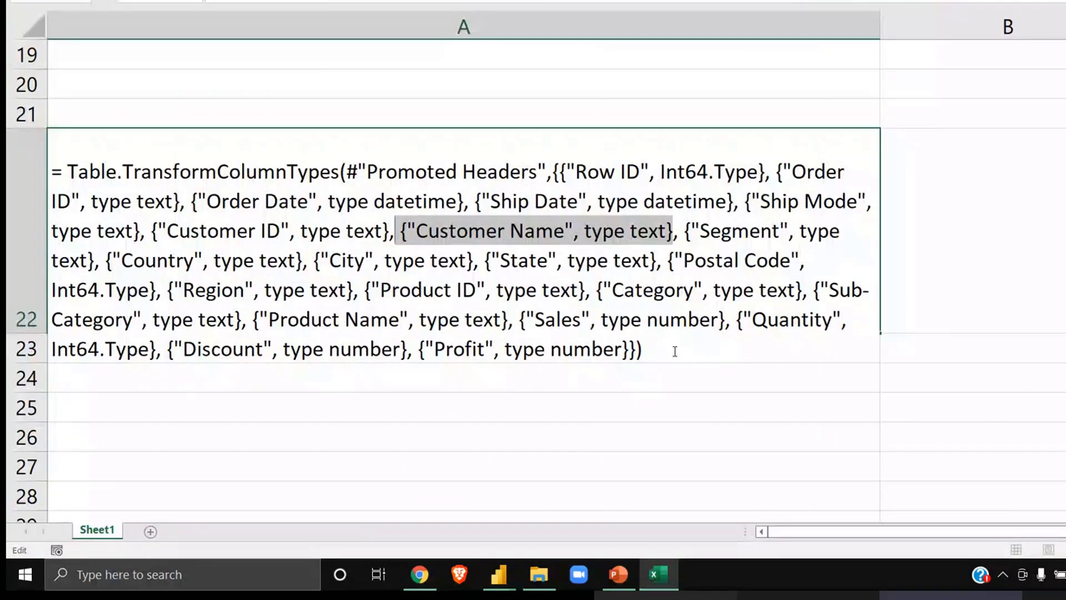
{"action": "left_click", "coordinate": [671, 351]}
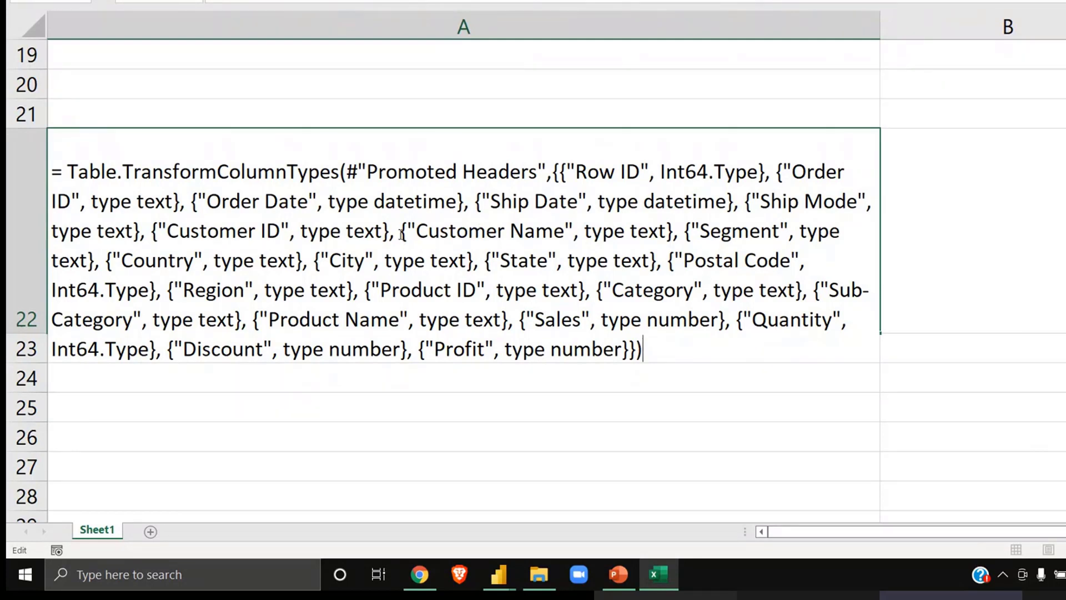
{"action": "left_click_drag", "start_coordinate": [401, 232], "coordinate": [673, 234]}
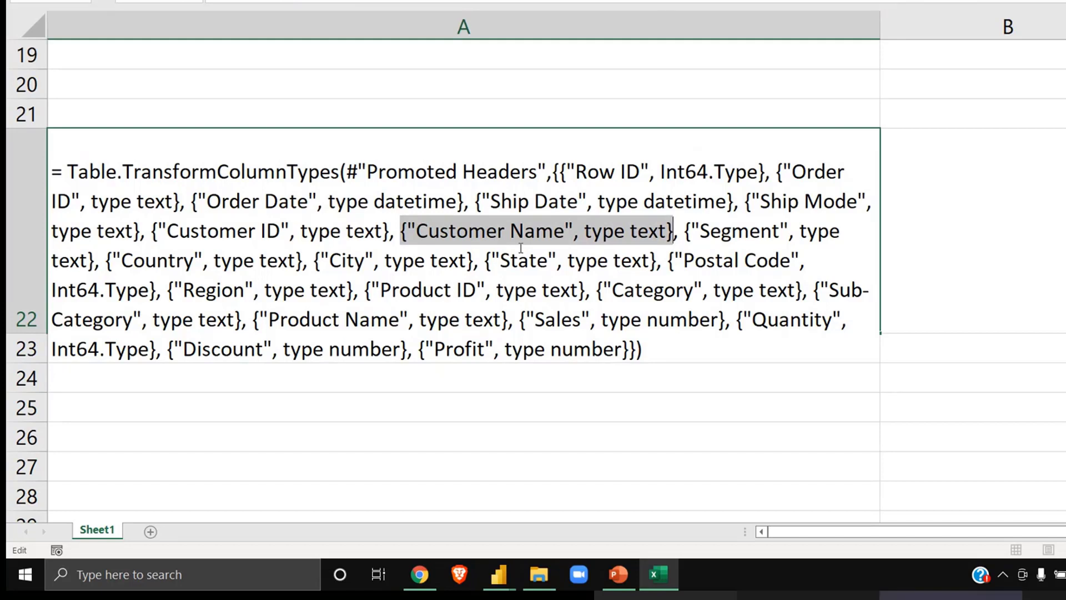
- Switch to Power Query Editor and review the actions available for the Orders query
{"action": "key", "text": "alt+Tab"}
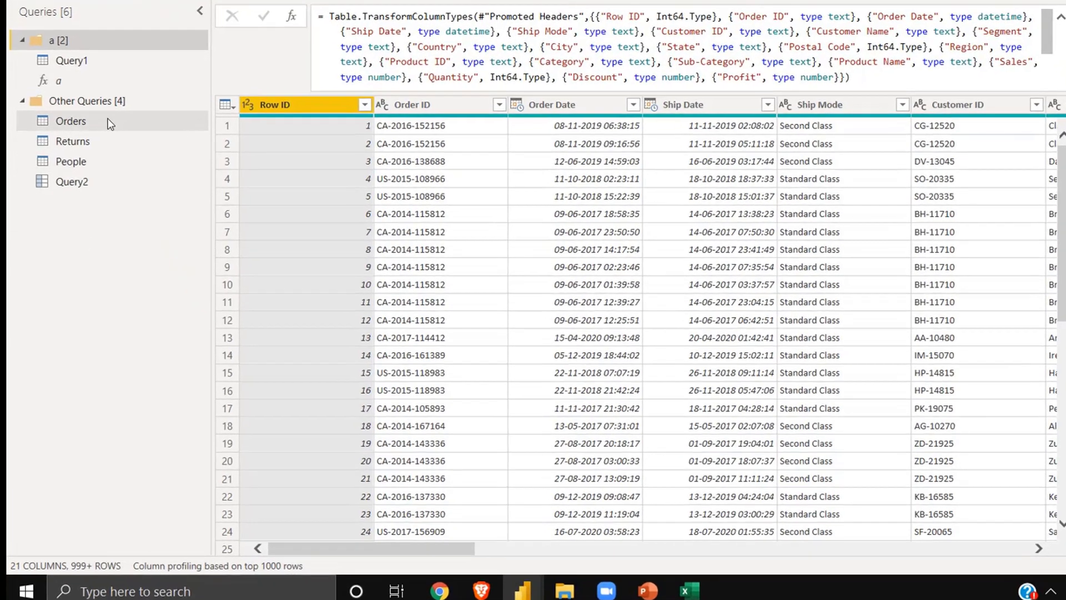
{"action": "right_click", "coordinate": [111, 123]}
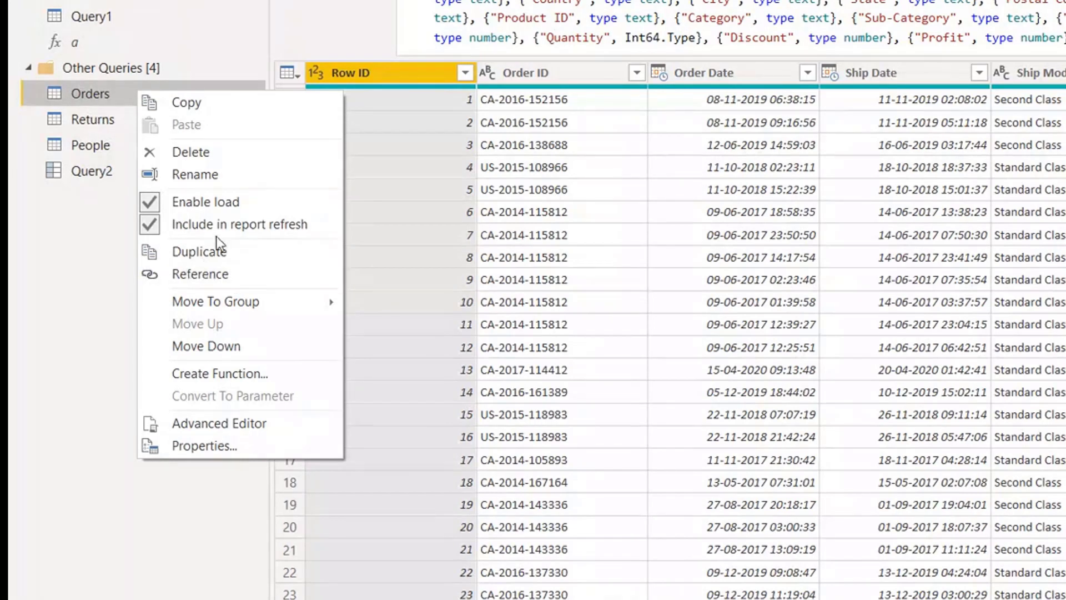
{"action": "left_click", "coordinate": [159, 298]}
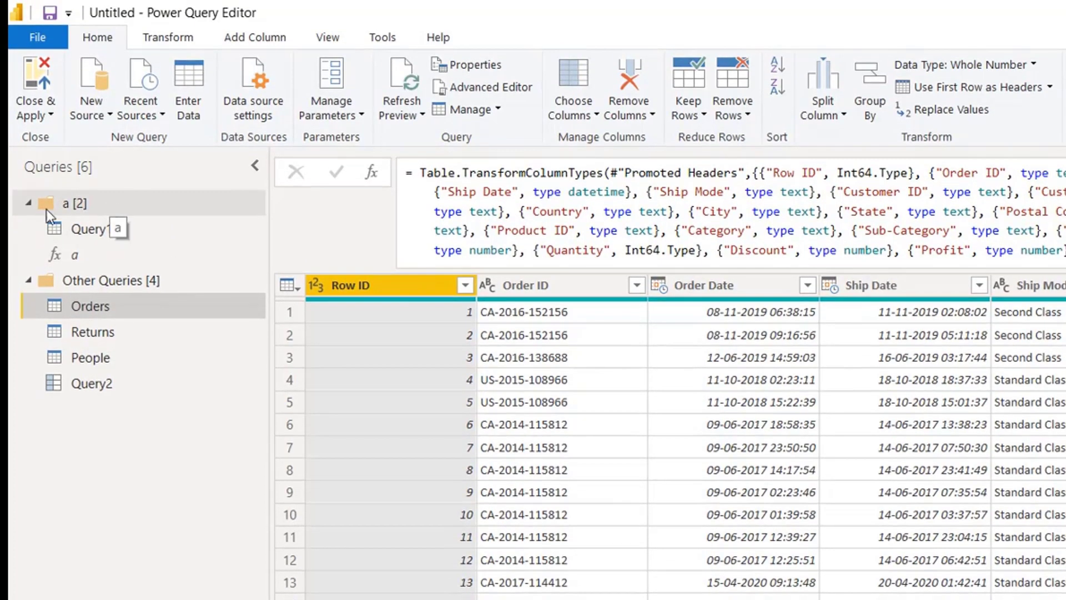
- Rename the query group a as Query
{"action": "left_click", "coordinate": [92, 202]}
{"action": "left_click", "coordinate": [93, 202]}
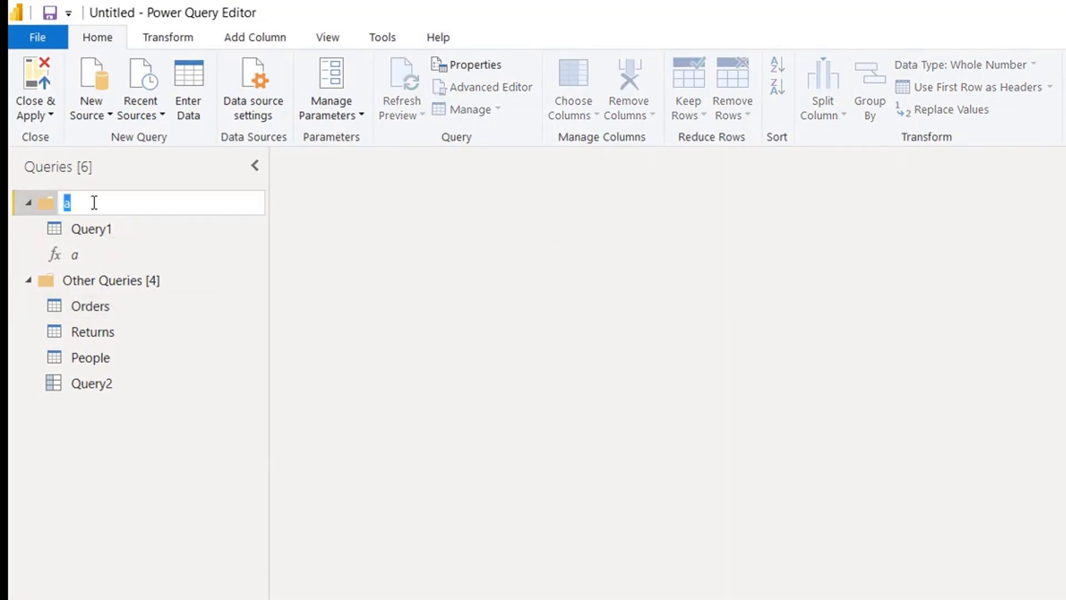
{"action": "type", "text": "Query"}
{"action": "key", "text": "Return"}
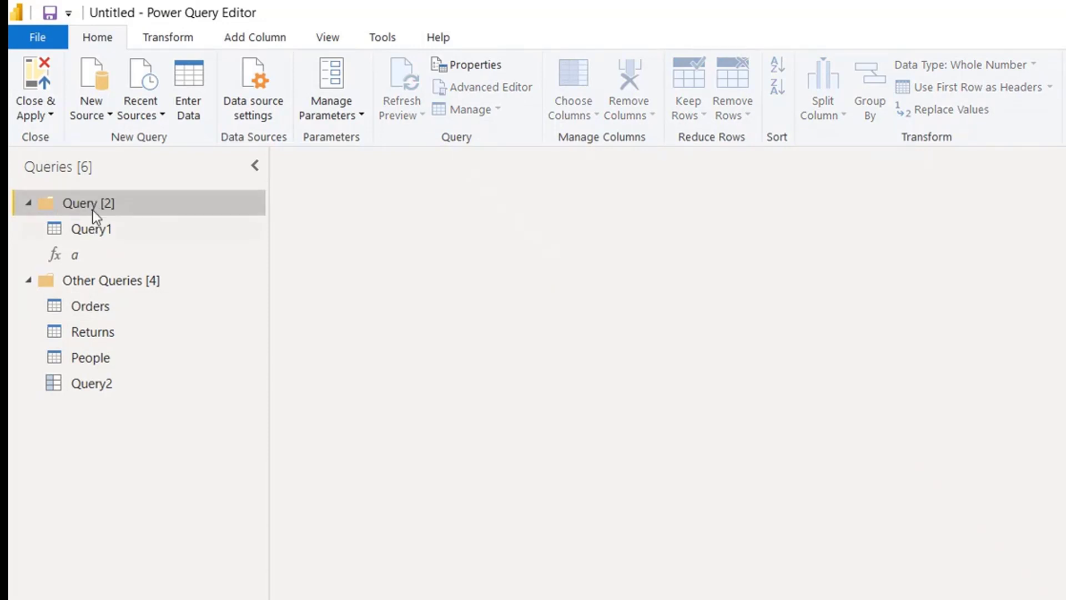
- Move Query1 into the Other Queries group and Query2 into the Query group
{"action": "left_click_drag", "start_coordinate": [98, 233], "coordinate": [117, 369]}
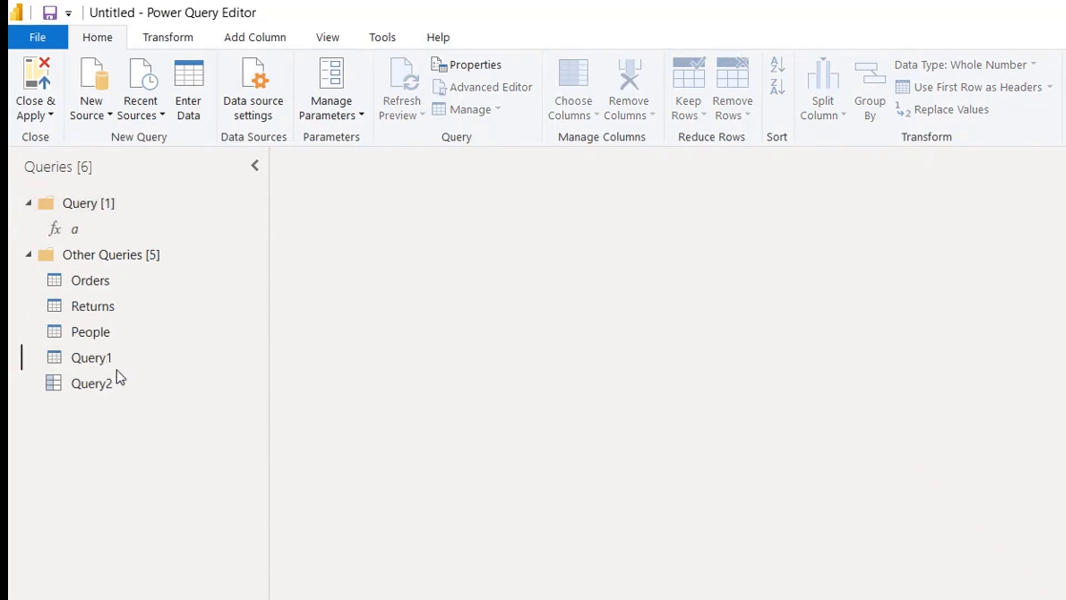
{"action": "left_click", "coordinate": [95, 231]}
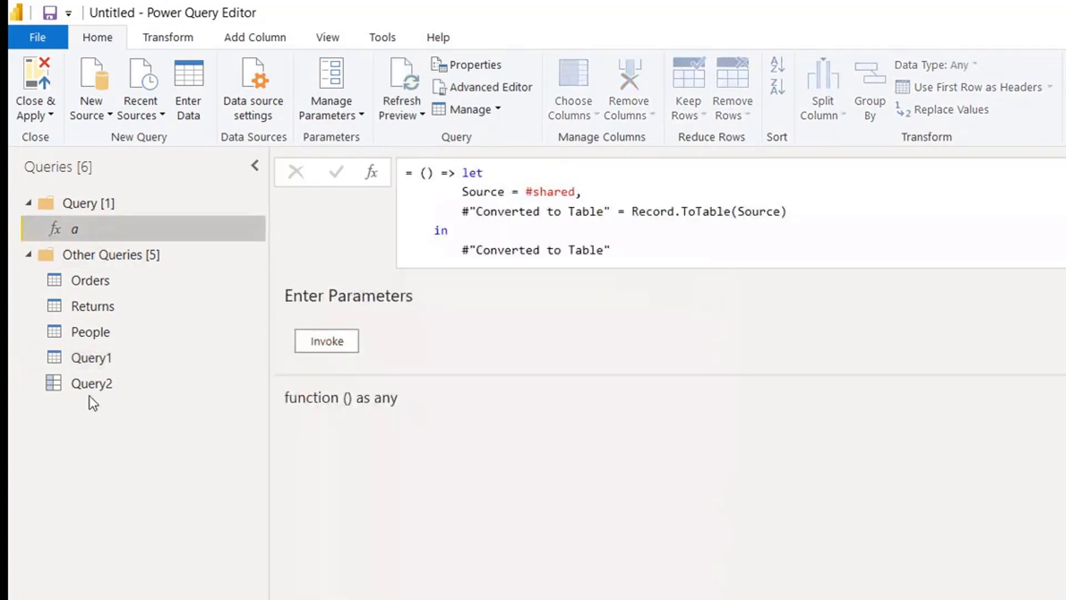
{"action": "left_click", "coordinate": [86, 386]}
{"action": "left_click_drag", "start_coordinate": [86, 385], "coordinate": [119, 245]}
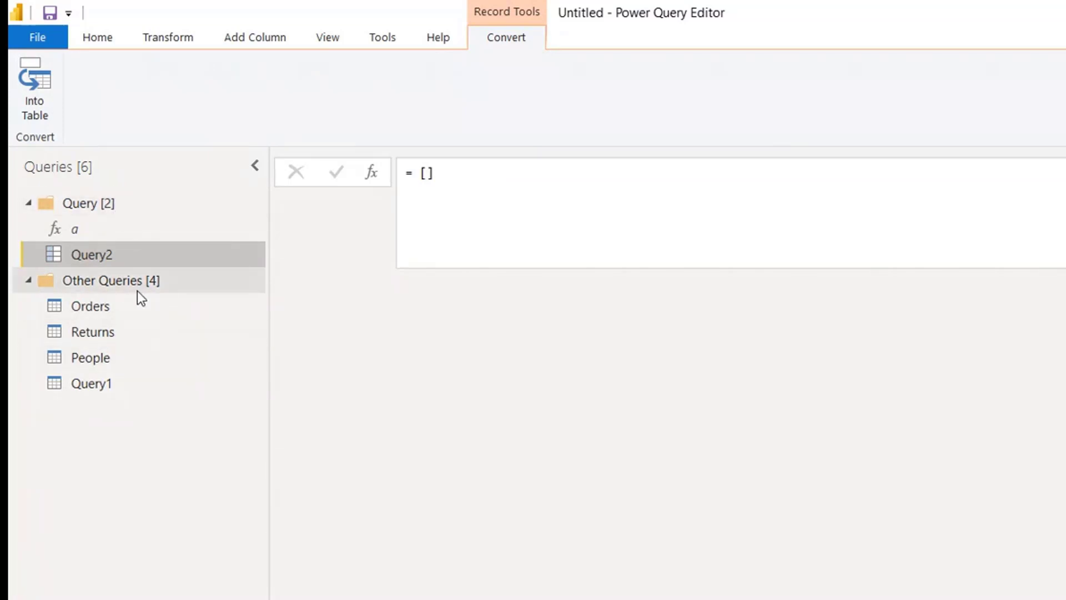
- Move the Orders query to a new group named Orders Table
{"action": "right_click", "coordinate": [121, 314]}
{"action": "mouse_move", "coordinate": [304, 531]}
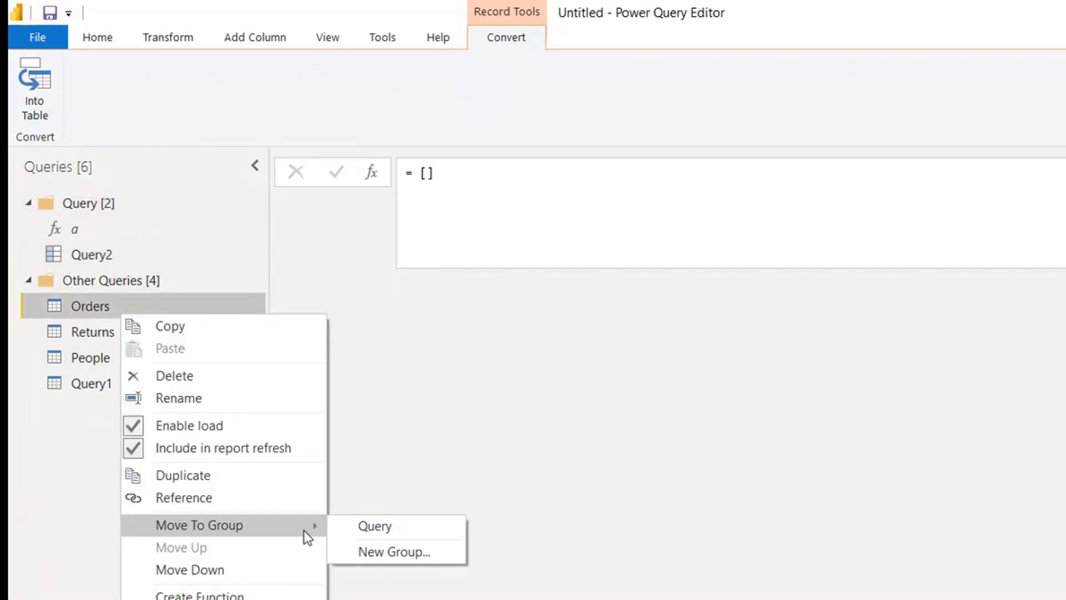
{"action": "left_click", "coordinate": [433, 552]}
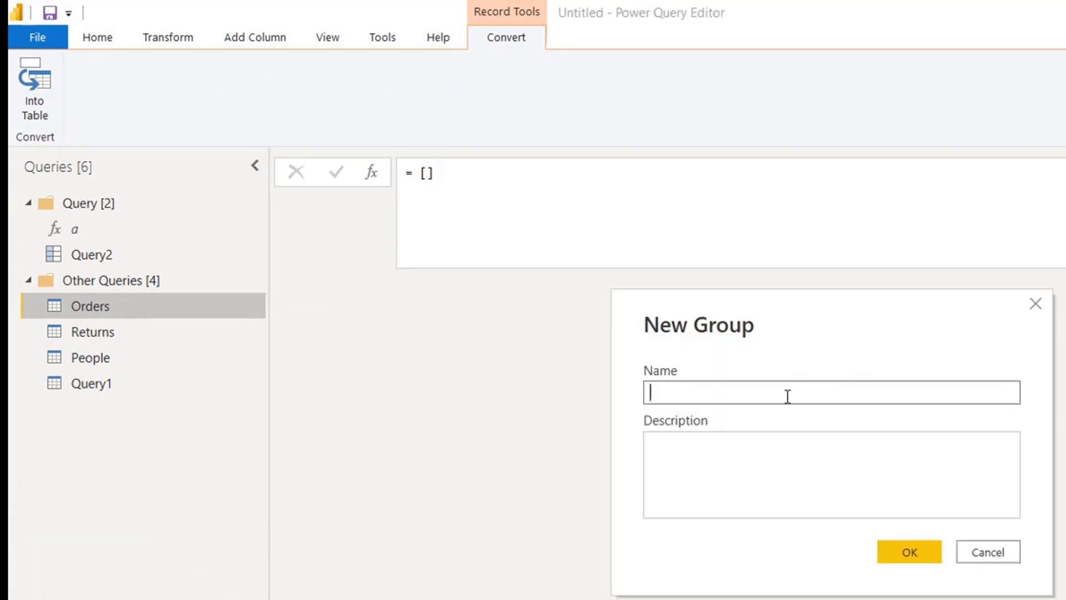
{"action": "type", "text": "Orders Table"}
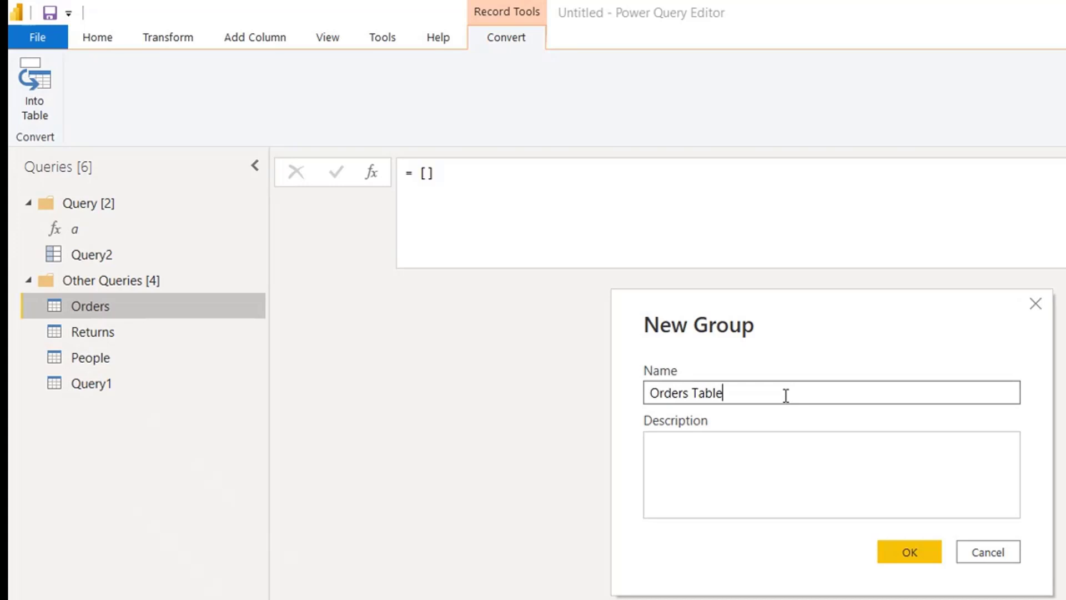
{"action": "left_click", "coordinate": [910, 552]}
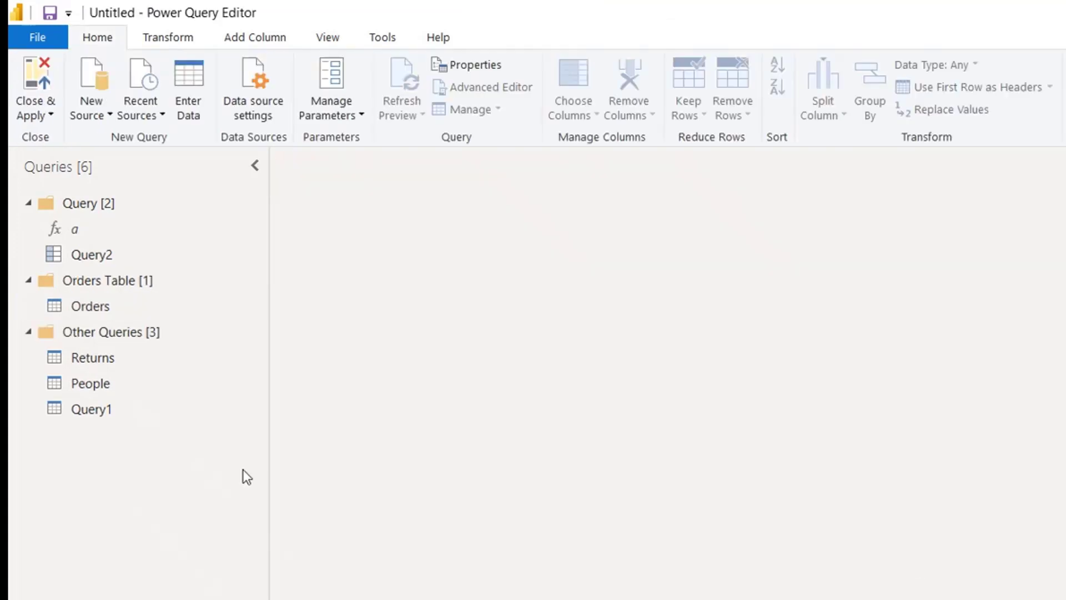
- Duplicate the Orders query within the Orders Table group
{"action": "left_click", "coordinate": [119, 305]}
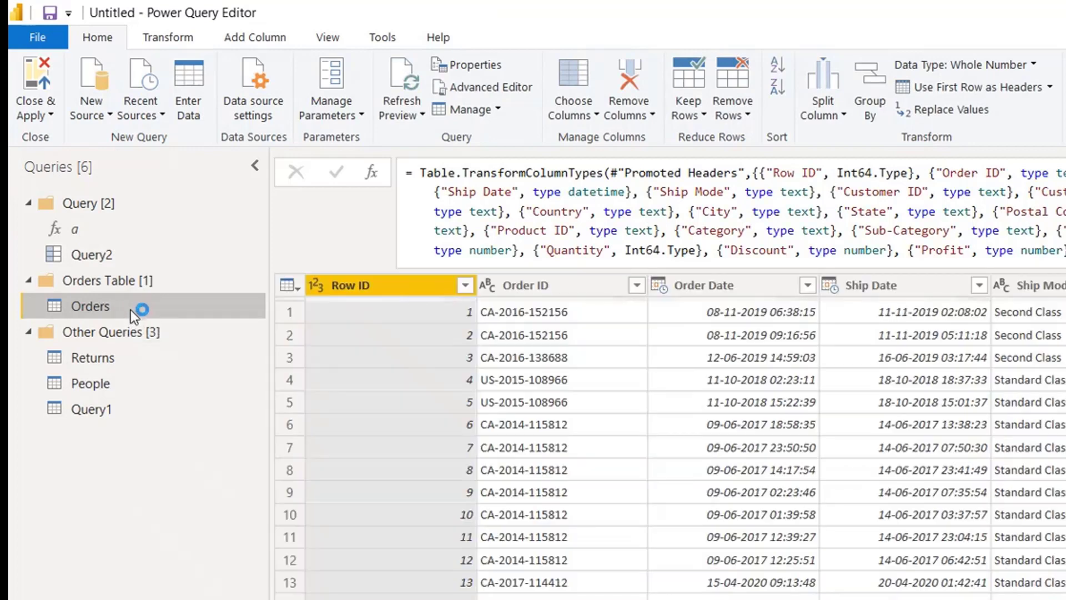
{"action": "right_click", "coordinate": [129, 308]}
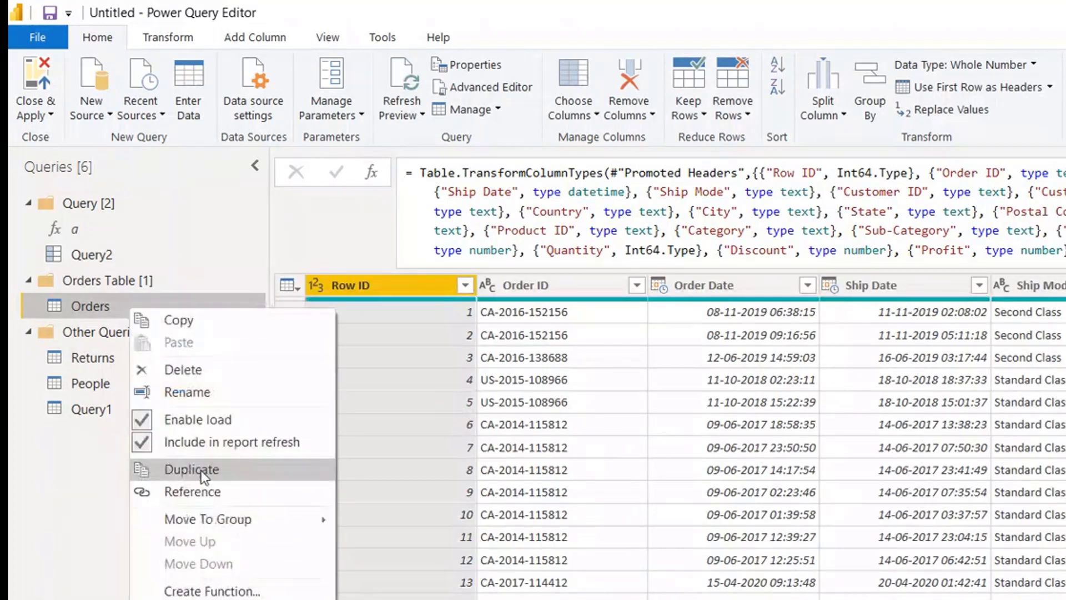
{"action": "left_click", "coordinate": [201, 471]}
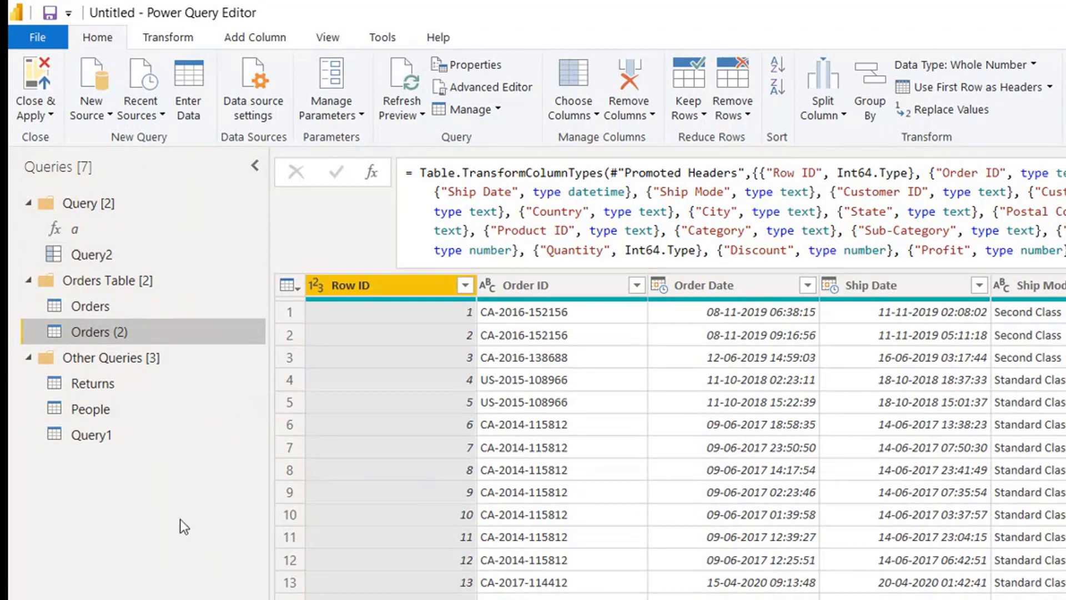
- Capture the list of actions for the Returns query as a screenshot and paste it into a blank Excel workbook
{"action": "right_click", "coordinate": [109, 385]}
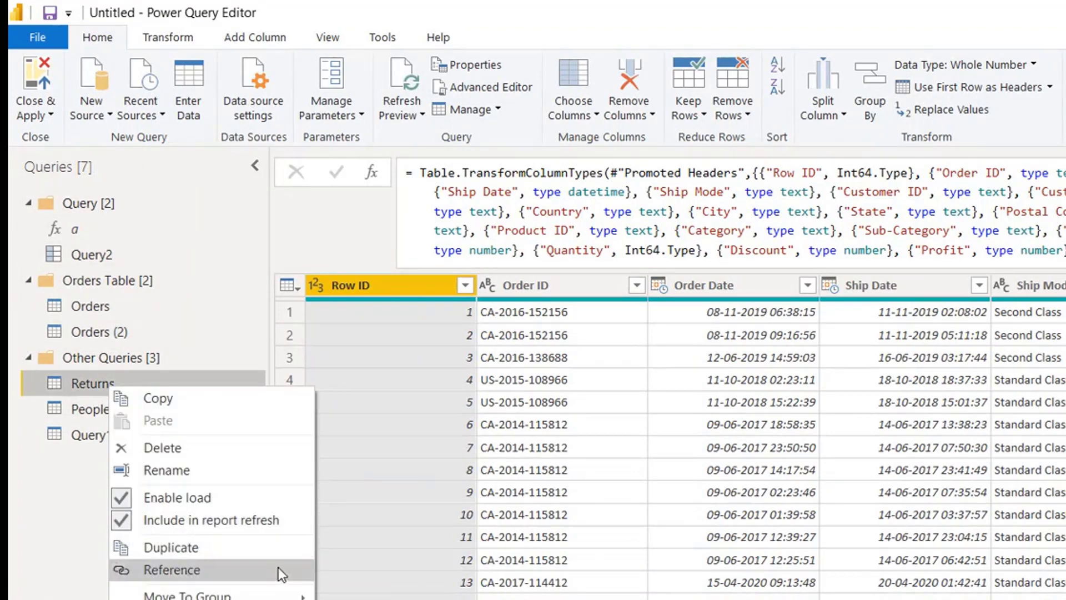
{"action": "key", "text": "super+shift+s"}
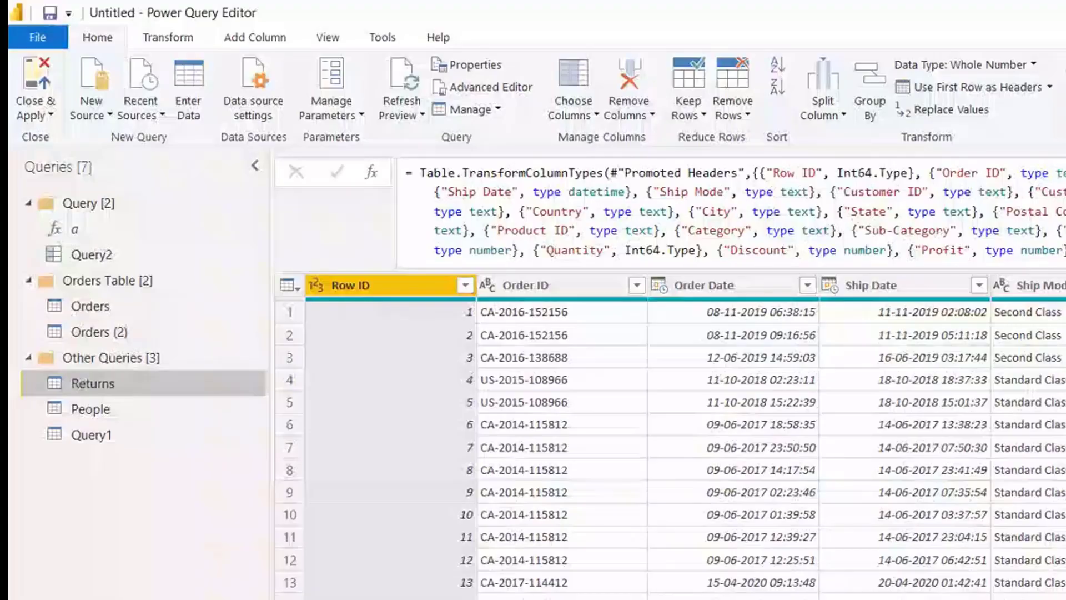
{"action": "left_click_drag", "start_coordinate": [115, 376], "coordinate": [333, 599]}
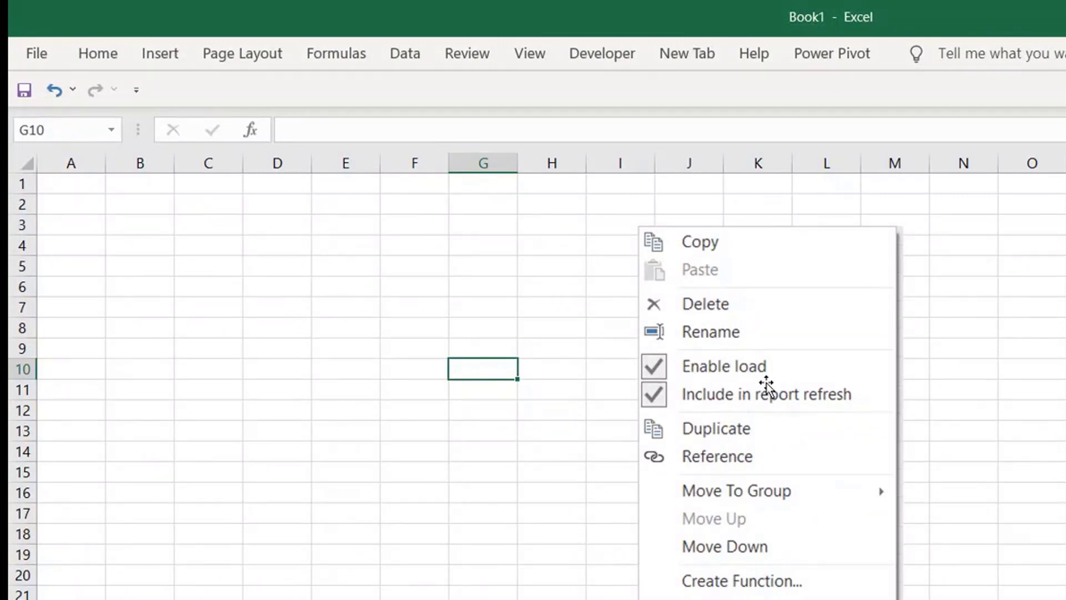
- Enter Load in cell G10 and place the captured picture at the sheet's upper-left corner
{"action": "type", "text": "Load"}
{"action": "key", "text": "Return"}
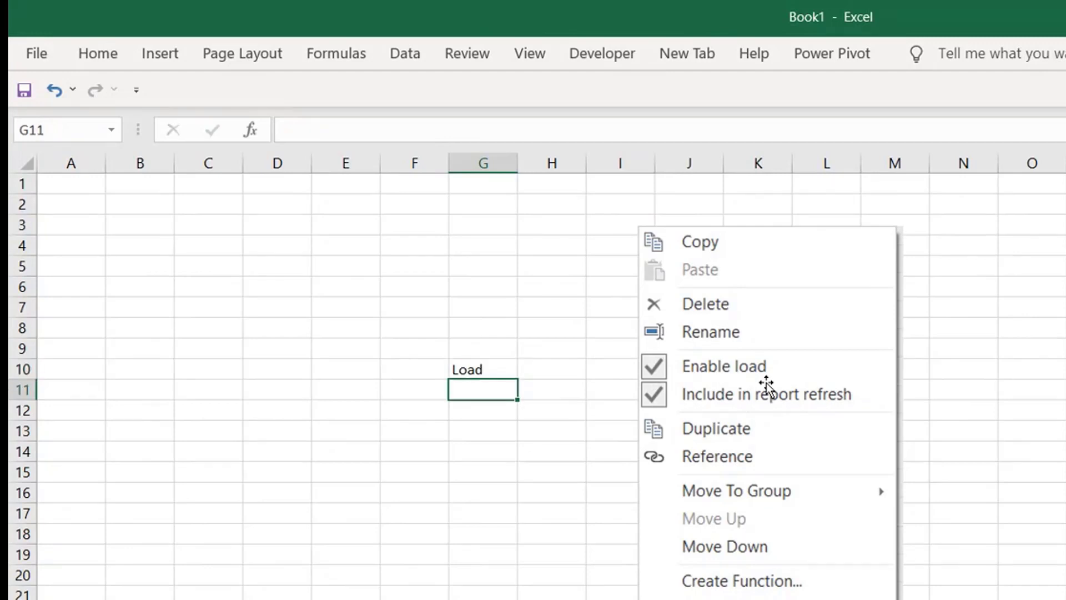
{"action": "key", "text": "ctrl+v"}
- Enter the note Load = Store in cell E2 and autofit column E to it
{"action": "left_click", "coordinate": [402, 215]}
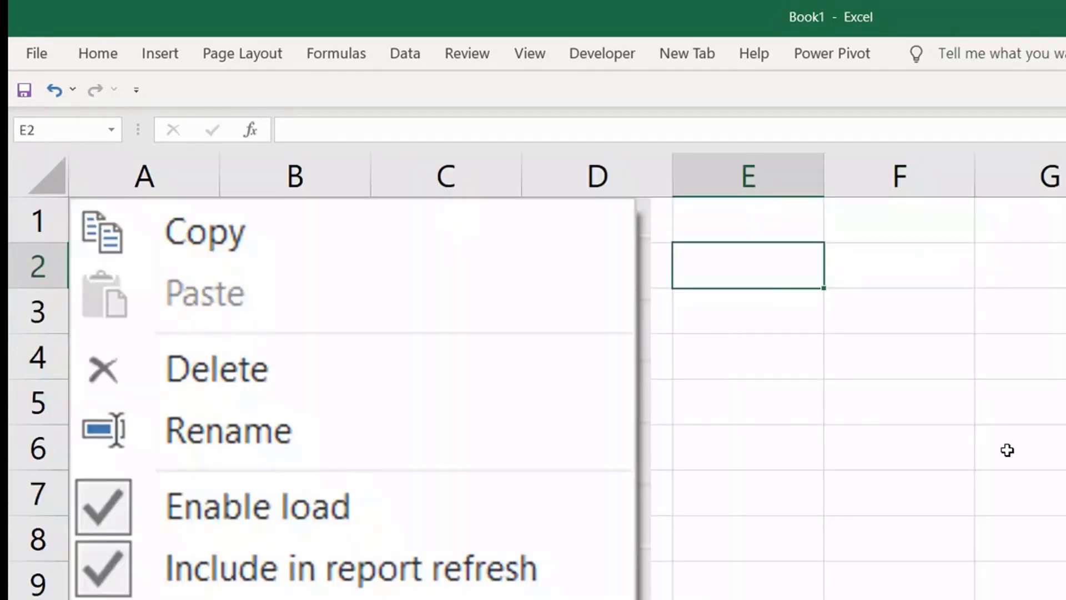
{"action": "type", "text": "Load "}
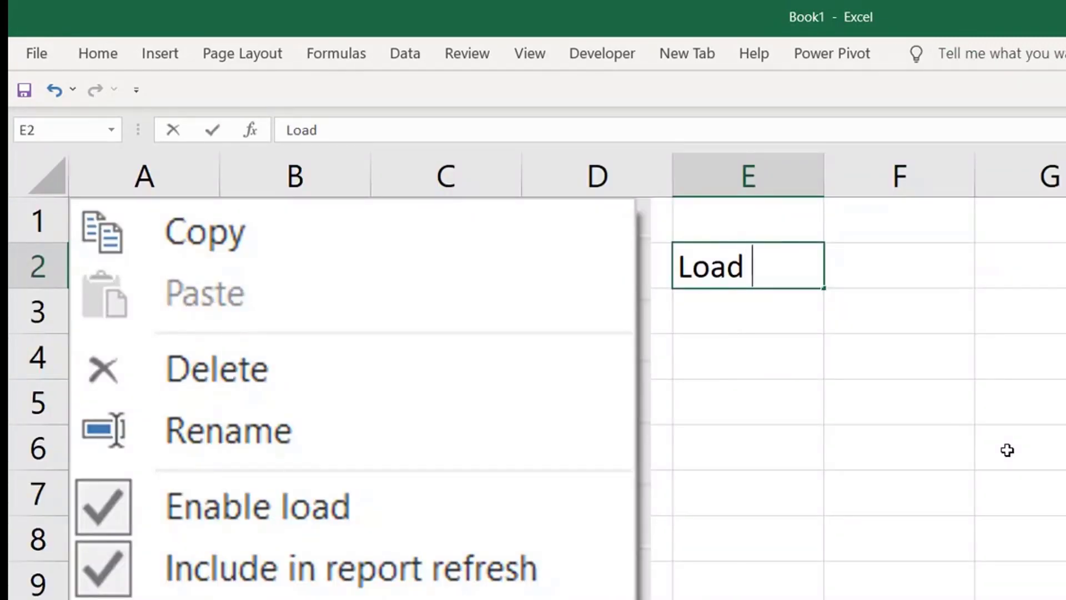
{"action": "type", "text": "= Sto"}
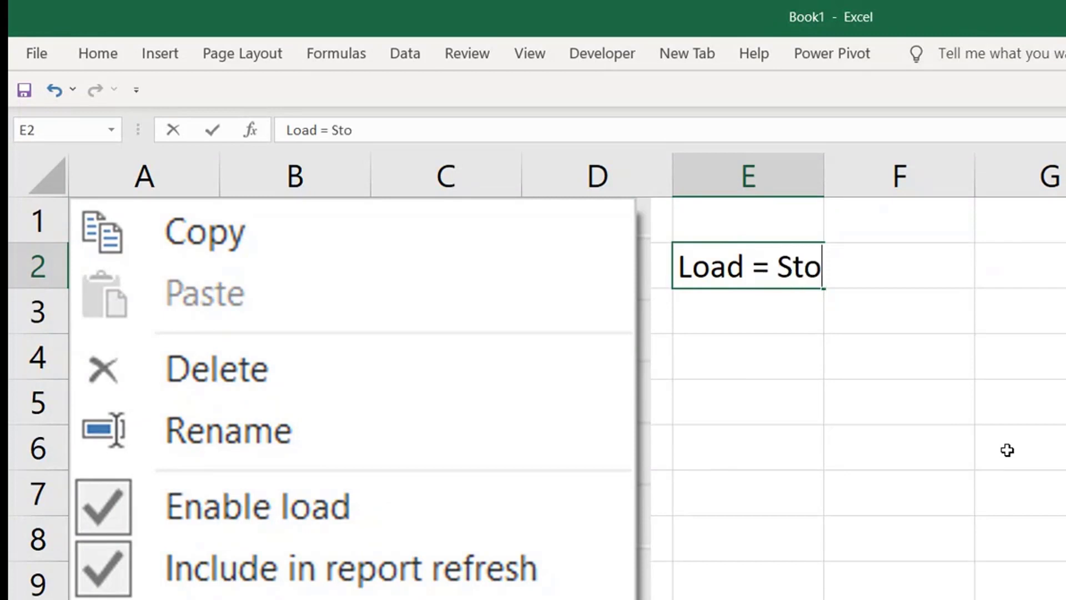
{"action": "type", "text": "re"}
{"action": "key", "text": "Return"}
{"action": "key", "text": "Up"}
{"action": "key", "text": "alt"}
{"action": "key", "text": "h"}
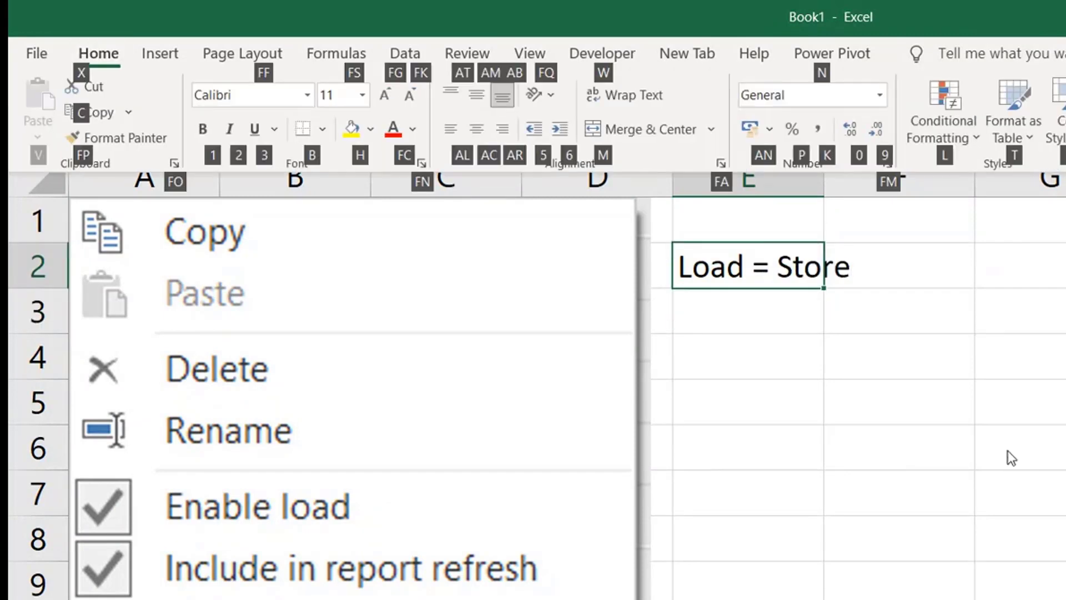
{"action": "key", "text": "o"}
{"action": "key", "text": "i"}
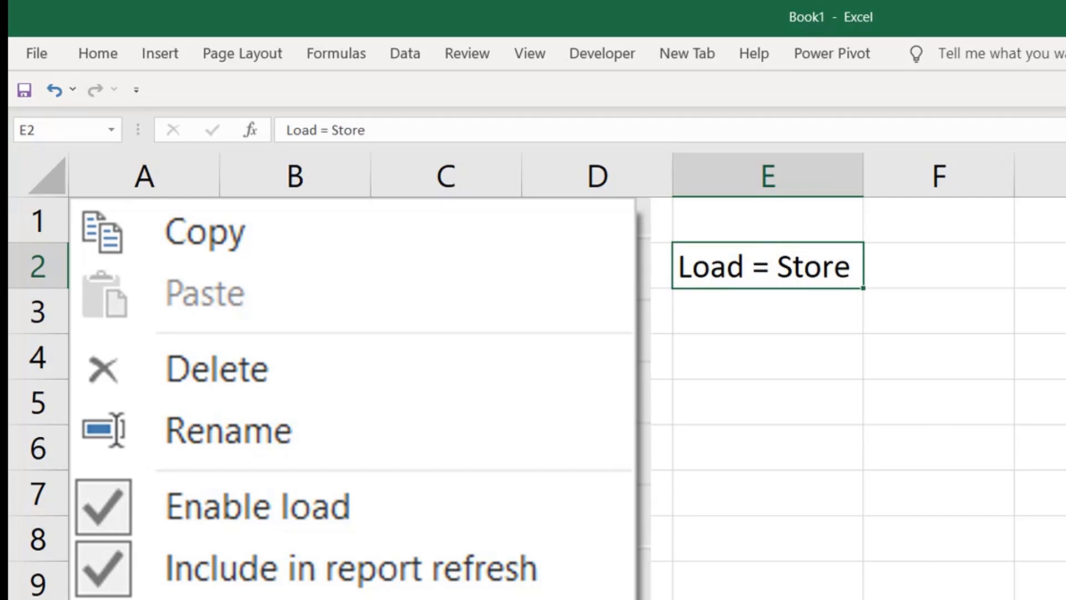
- Capture the column and row summary at the foot of Power Query Editor and paste the picture into Excel beneath the Load = Store note
{"action": "key", "text": "alt+Tab"}
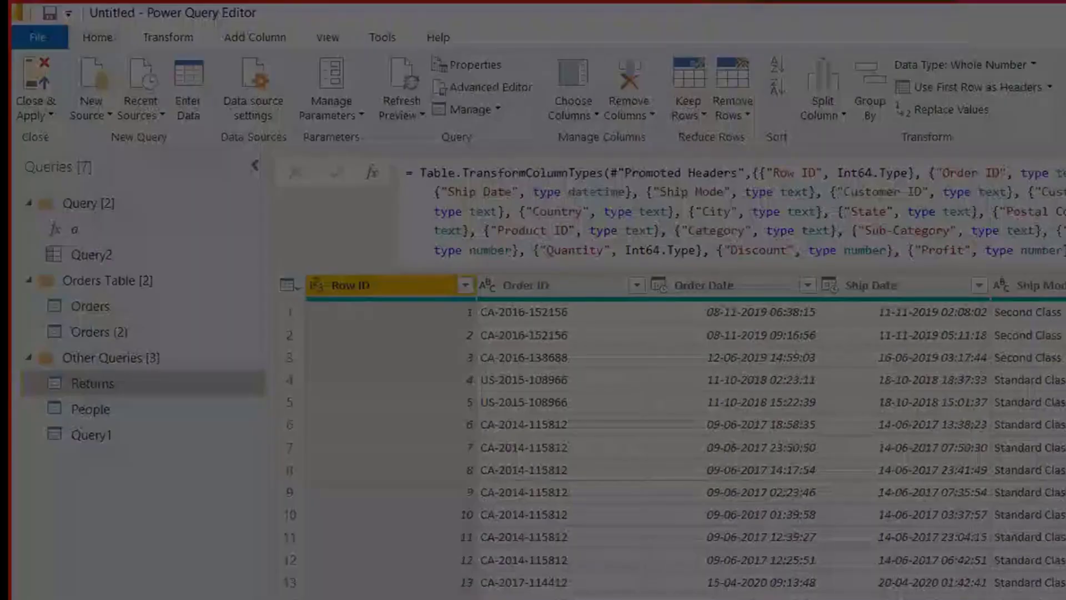
{"action": "key", "text": "alt+Tab"}
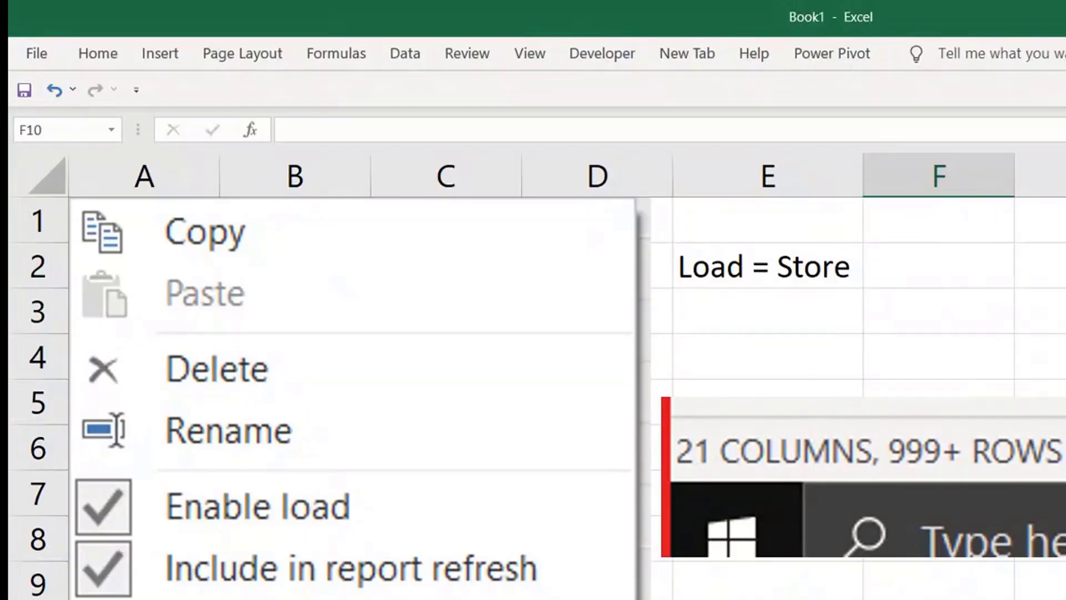
{"action": "scroll", "coordinate": [747, 383], "scroll_direction": "right", "scroll_amount": 2}
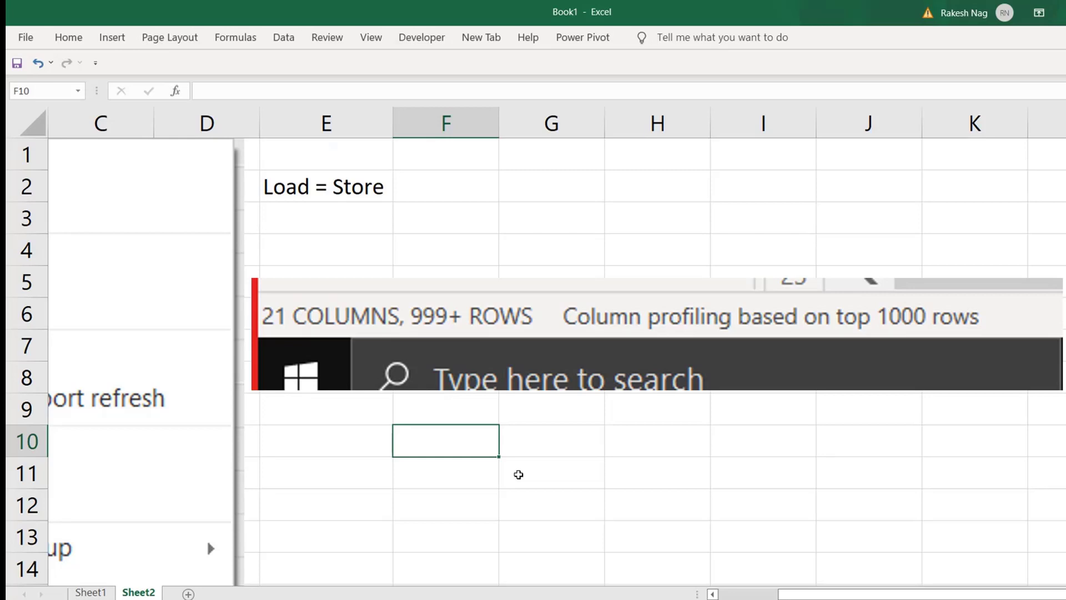
{"action": "scroll", "coordinate": [519, 474], "scroll_direction": "left", "scroll_amount": 2}
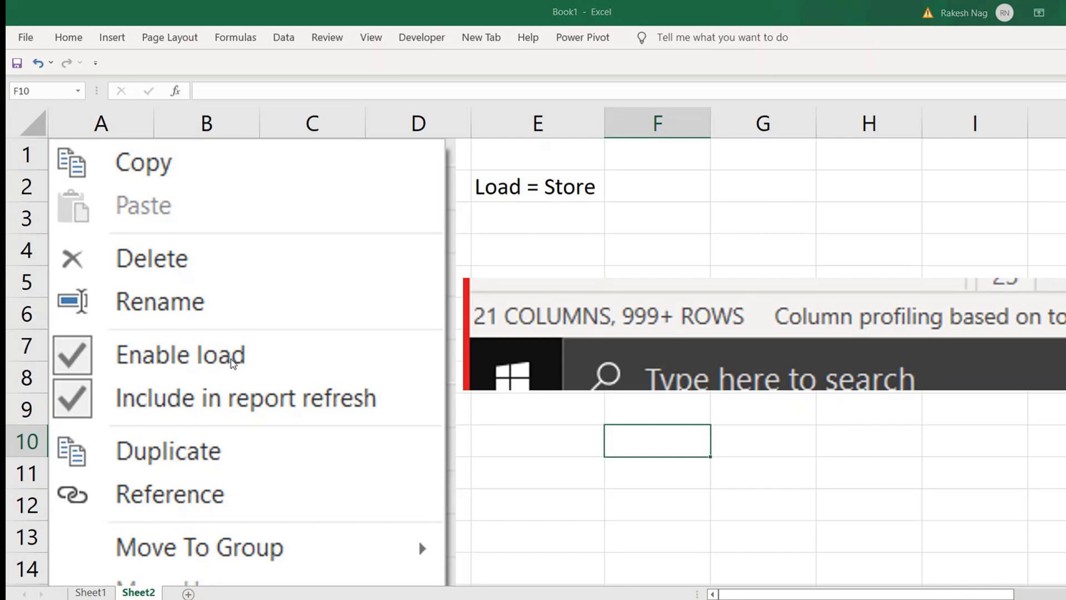
- Switch to Power BI Desktop's Data view and show the City column of the Orders table
{"action": "key", "text": "alt+Tab"}
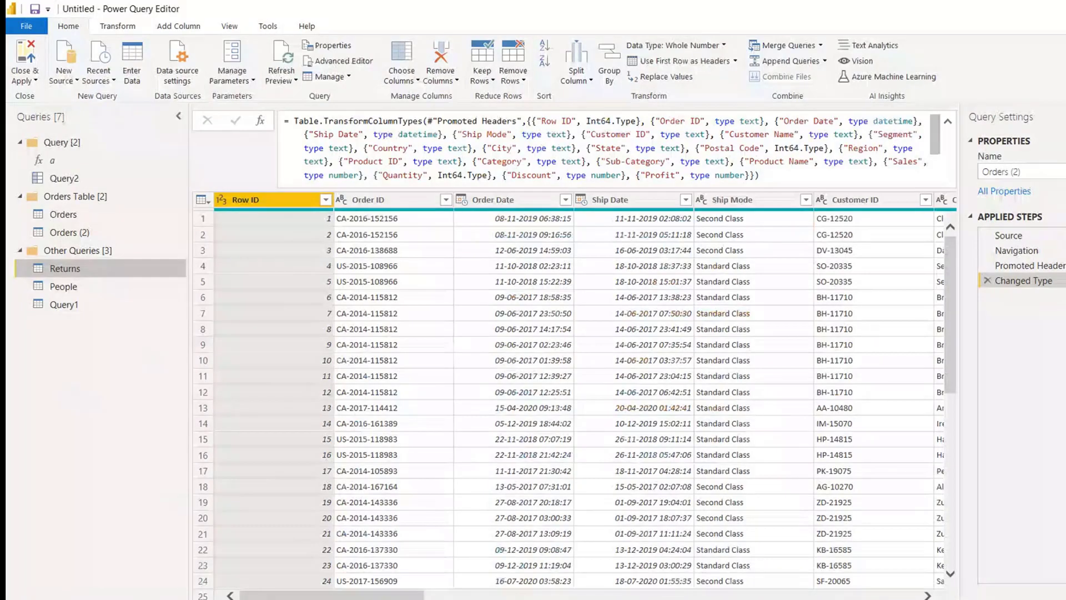
{"action": "left_click", "coordinate": [391, 591]}
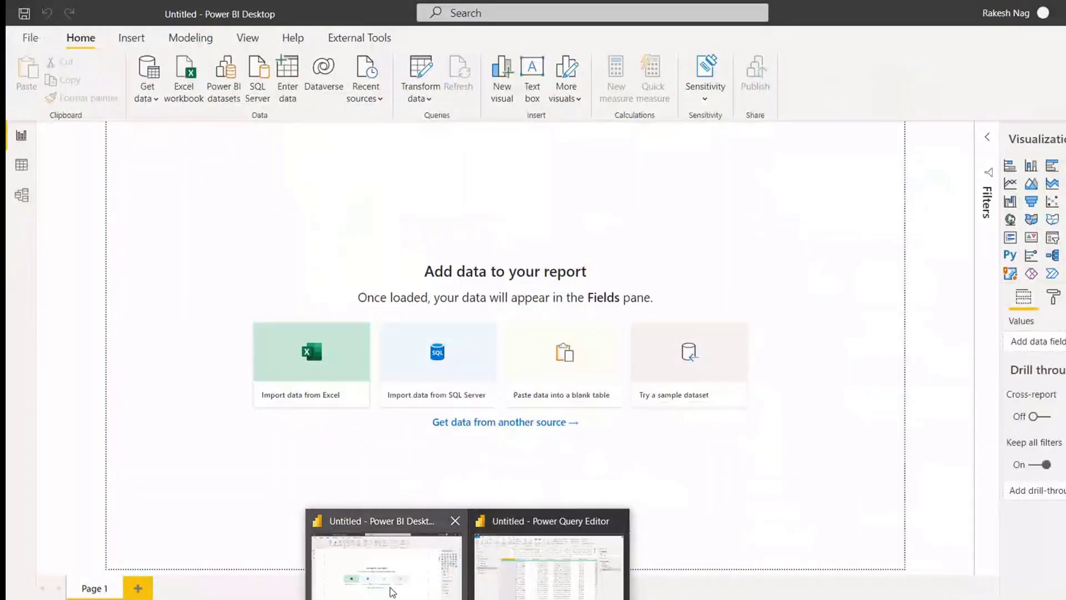
{"action": "left_click", "coordinate": [32, 172]}
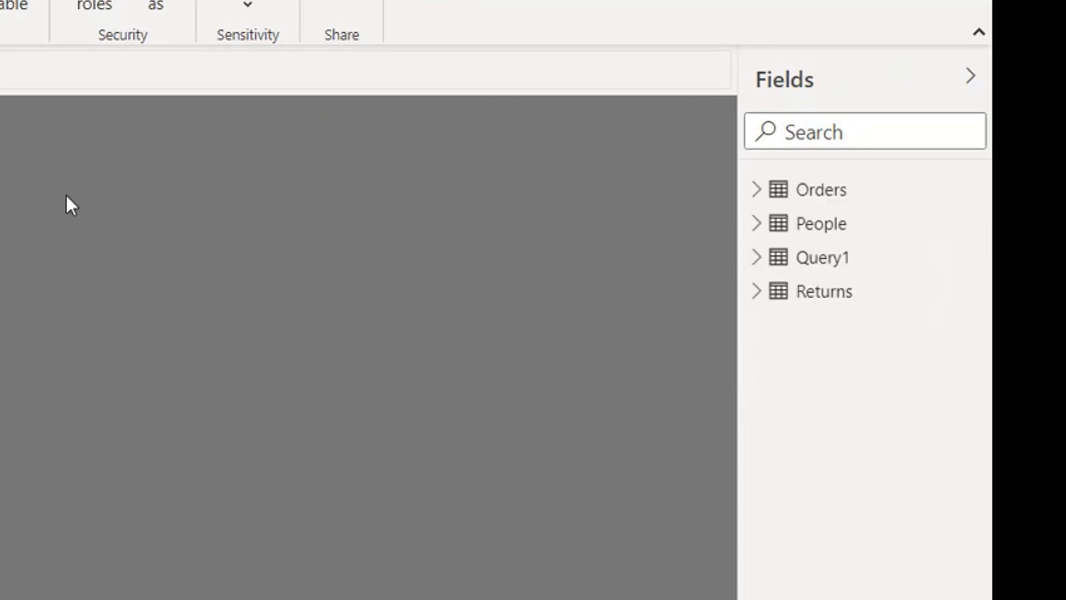
{"action": "left_click", "coordinate": [755, 189]}
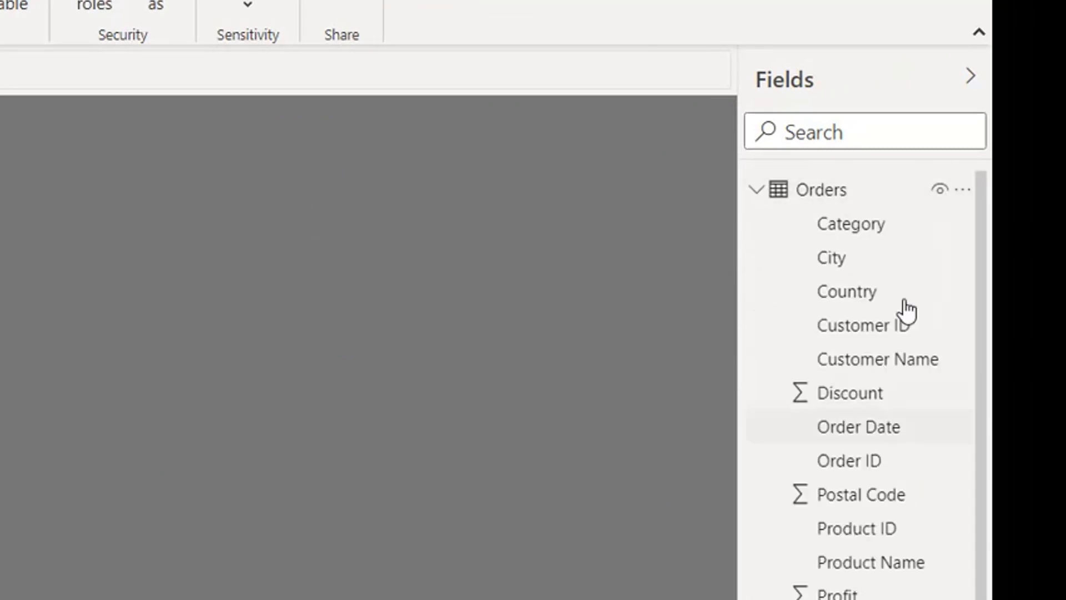
{"action": "left_click", "coordinate": [852, 272]}
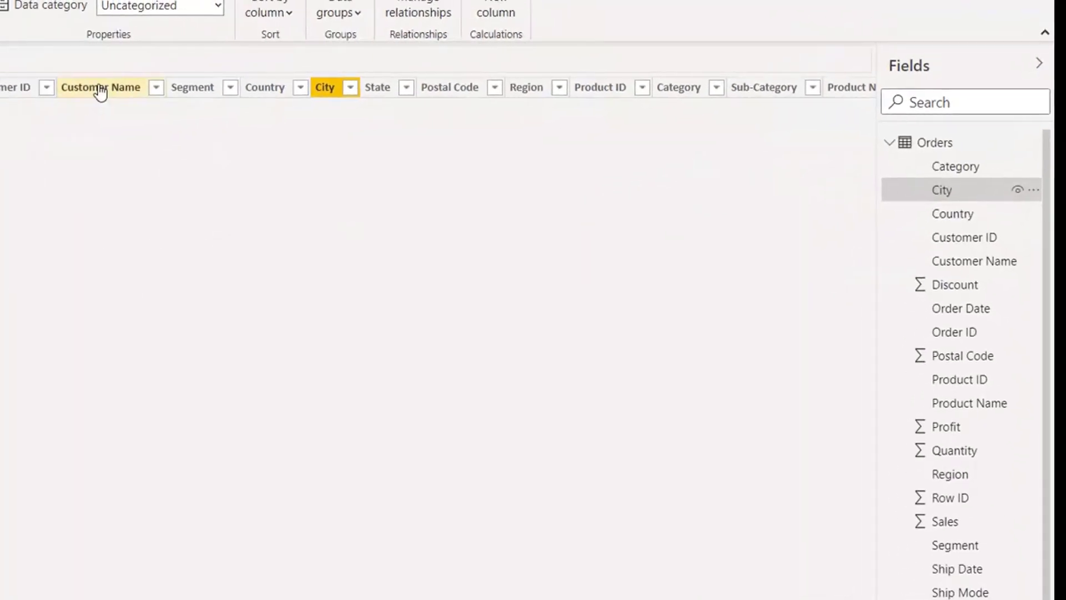
- Examine the loaded Orders rows, focusing on the Customer ID and Row ID columns
{"action": "left_click", "coordinate": [108, 89]}
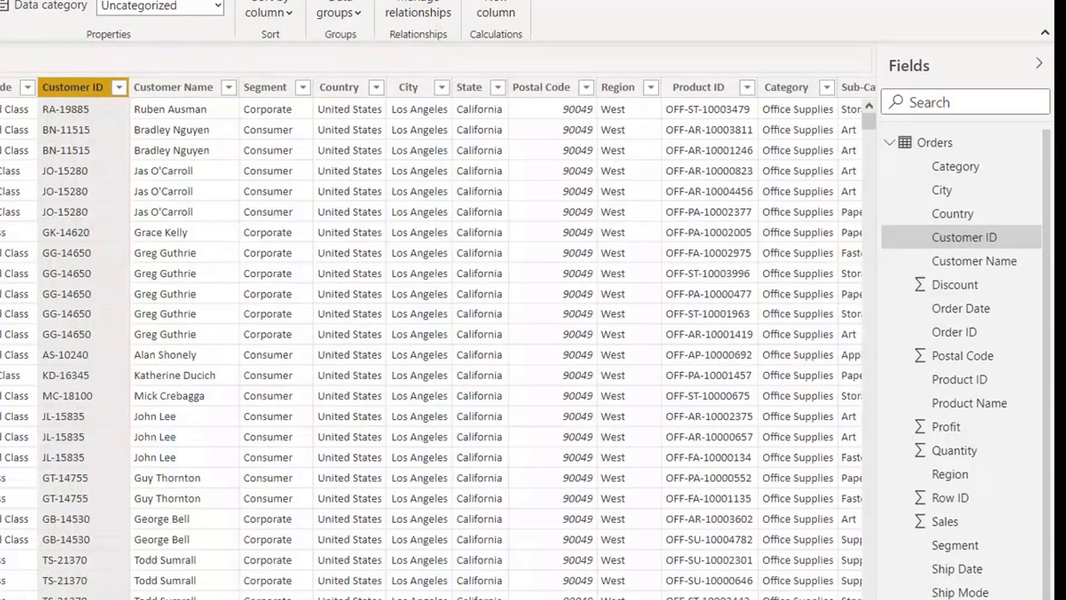
{"action": "left_click", "coordinate": [950, 497]}
{"action": "scroll", "coordinate": [433, 344], "scroll_direction": "down", "scroll_amount": 15}
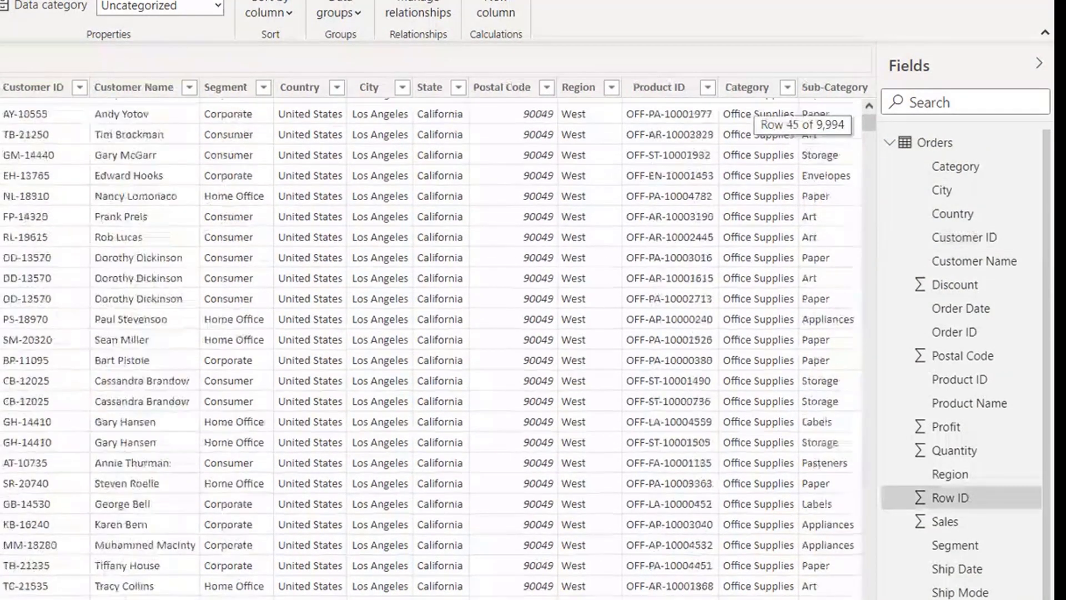
{"action": "scroll", "coordinate": [433, 344], "scroll_direction": "down", "scroll_amount": 10}
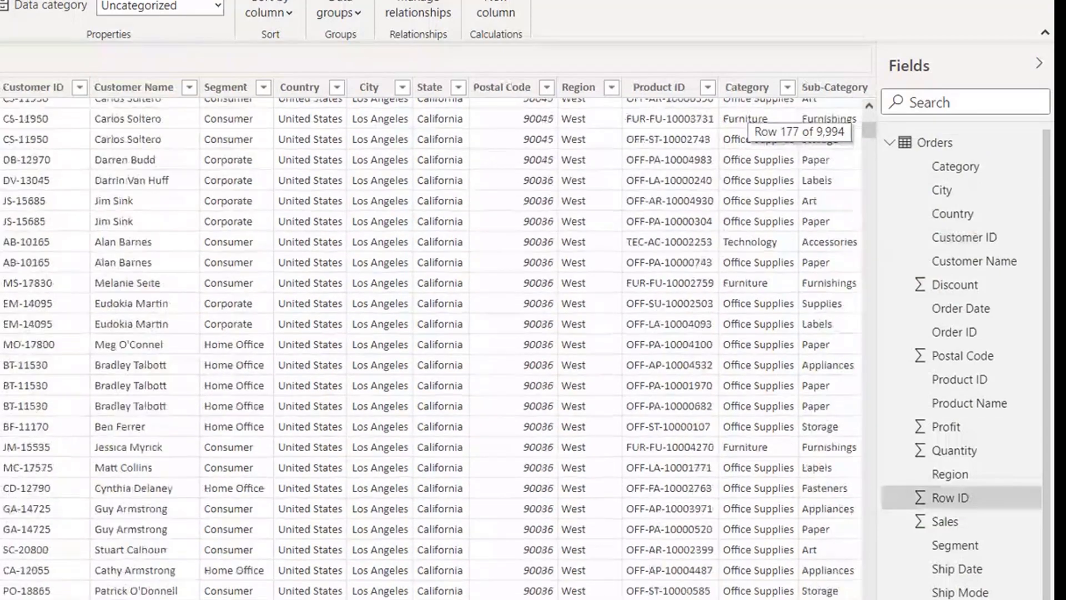
{"action": "scroll", "coordinate": [433, 344], "scroll_direction": "up", "scroll_amount": 3}
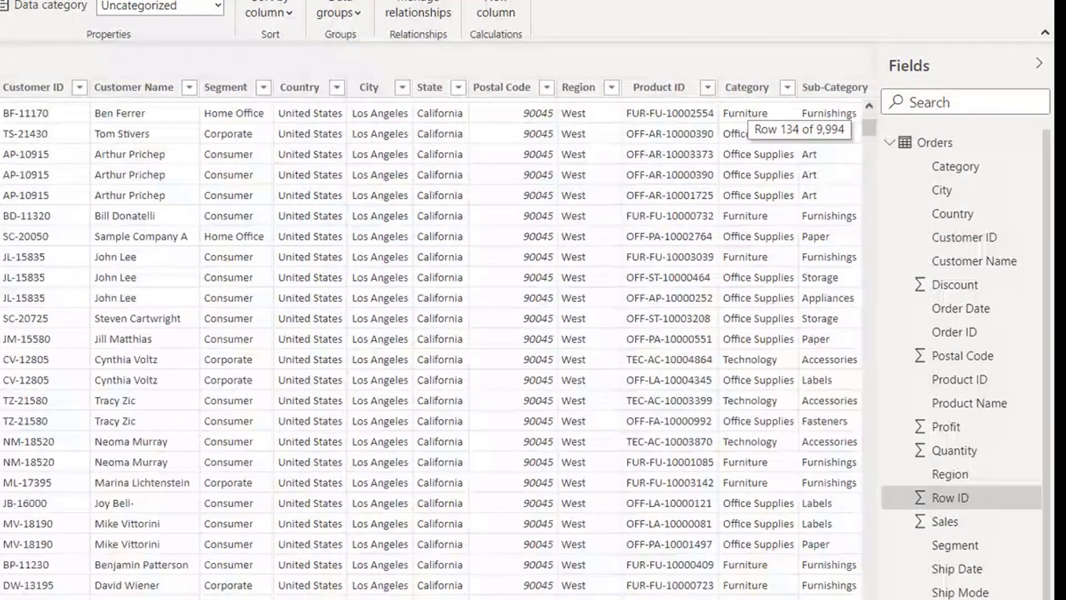
{"action": "scroll", "coordinate": [433, 344], "scroll_direction": "up", "scroll_amount": 2}
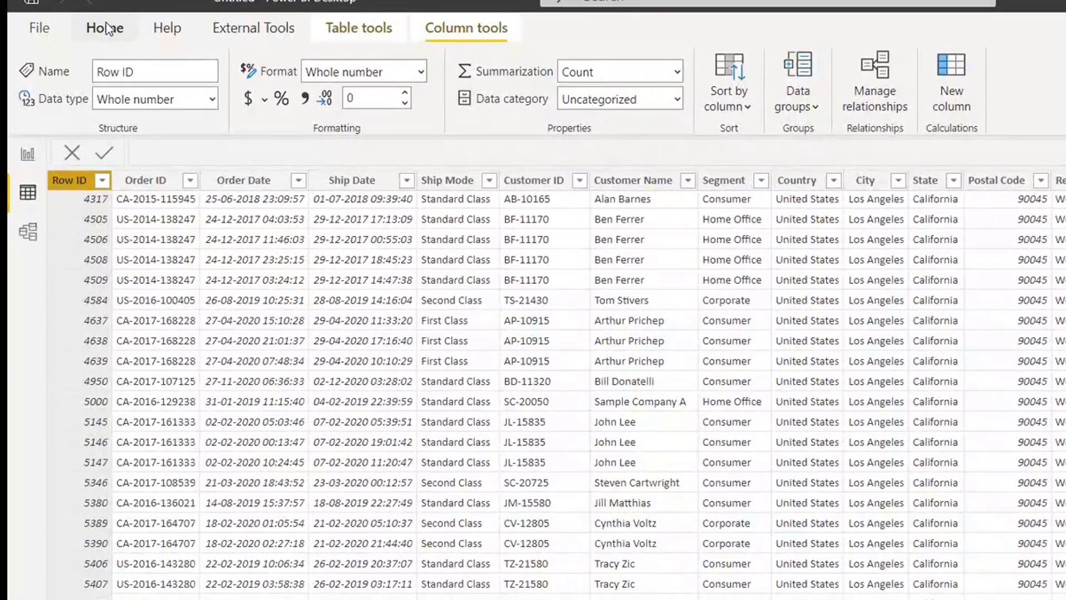
- Open Power Query Editor and disable Enable load for the Orders query, accepting the possible data loss
{"action": "left_click", "coordinate": [86, 23]}
{"action": "left_click", "coordinate": [509, 64]}
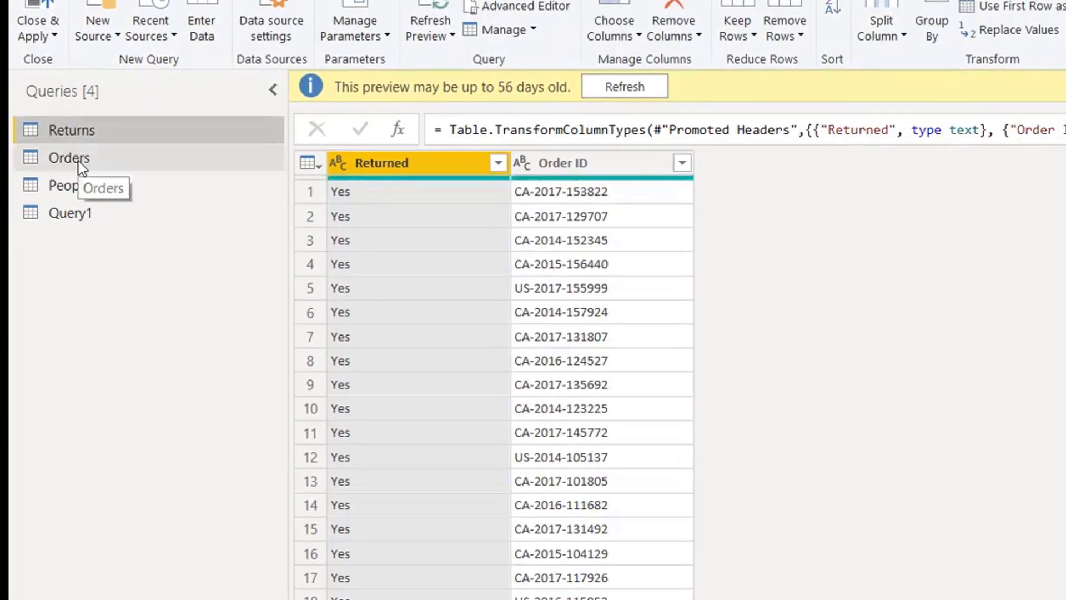
{"action": "right_click", "coordinate": [79, 161]}
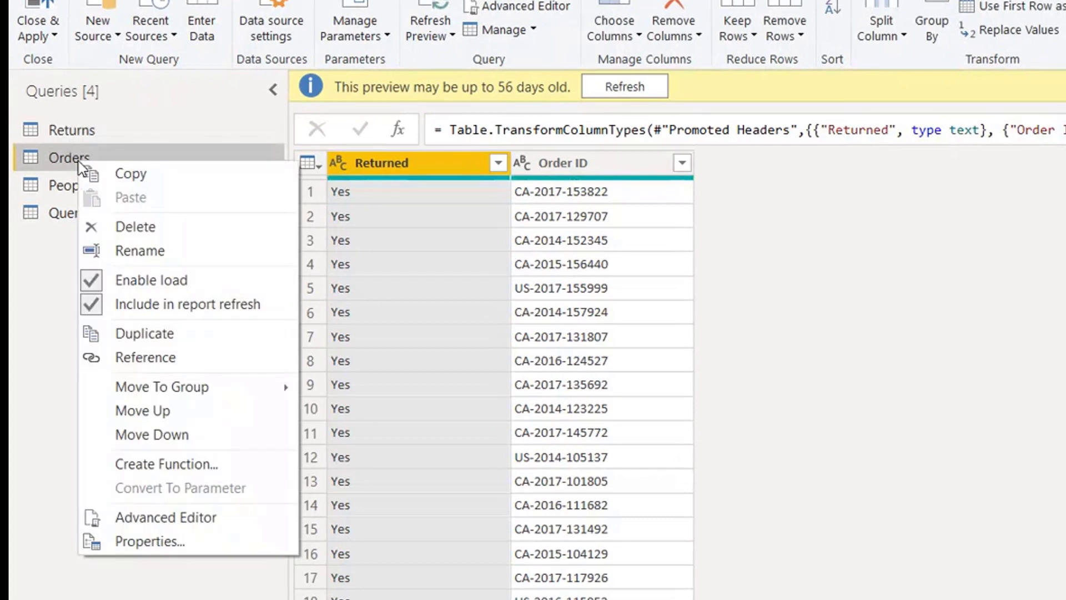
{"action": "left_click", "coordinate": [161, 286]}
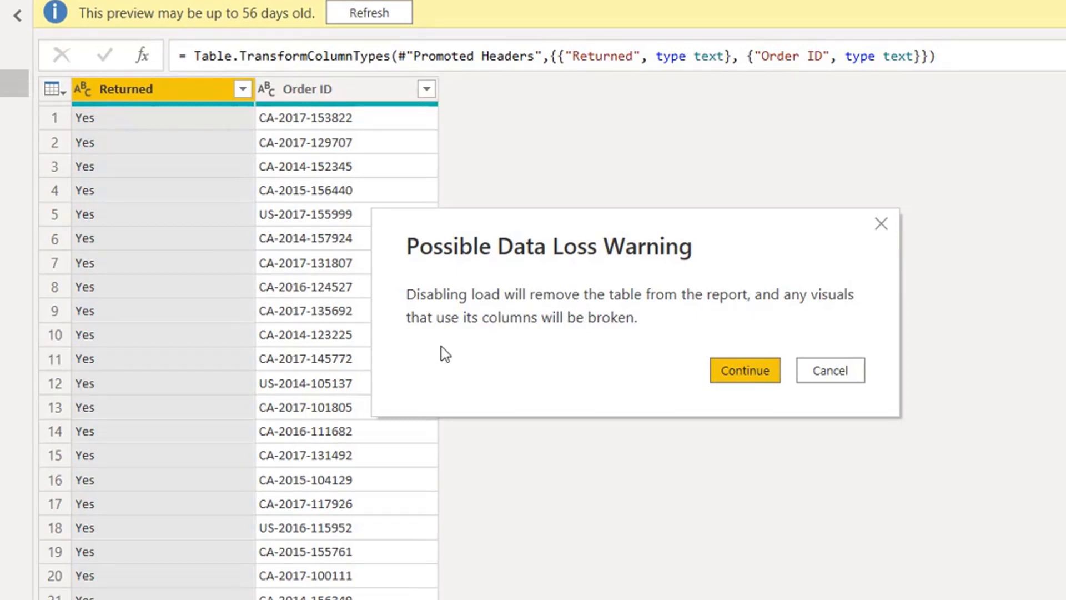
{"action": "left_click", "coordinate": [761, 369]}
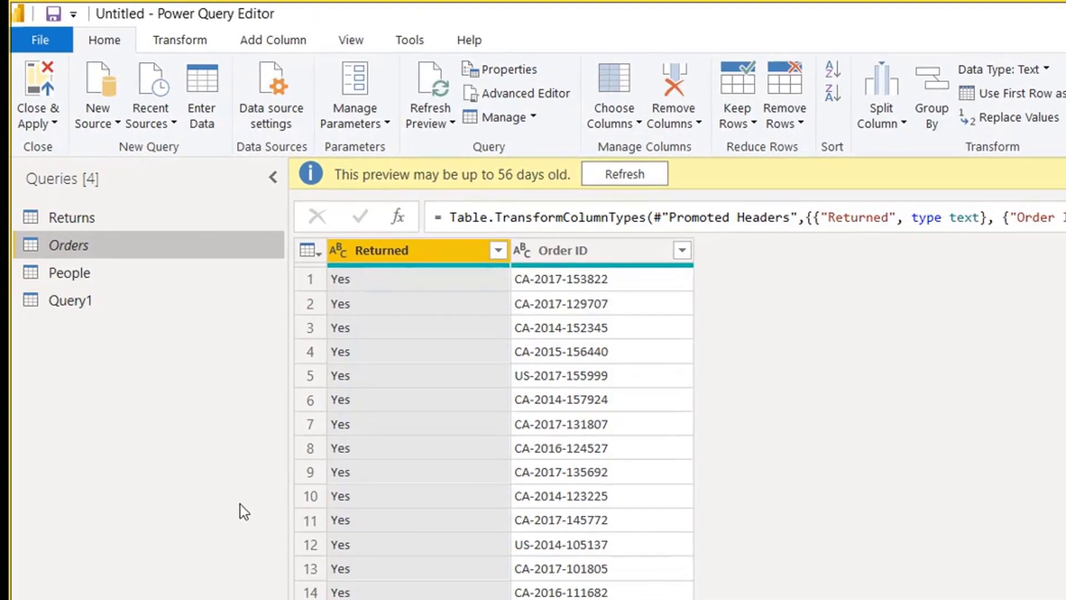
- Capture the list of four queries as a picture, paste it into the Excel sheet and place it below the row summary picture
{"action": "key", "text": "super+shift+s"}
{"action": "left_click_drag", "start_coordinate": [10, 185], "coordinate": [161, 341]}
{"action": "key", "text": "super+Tab"}
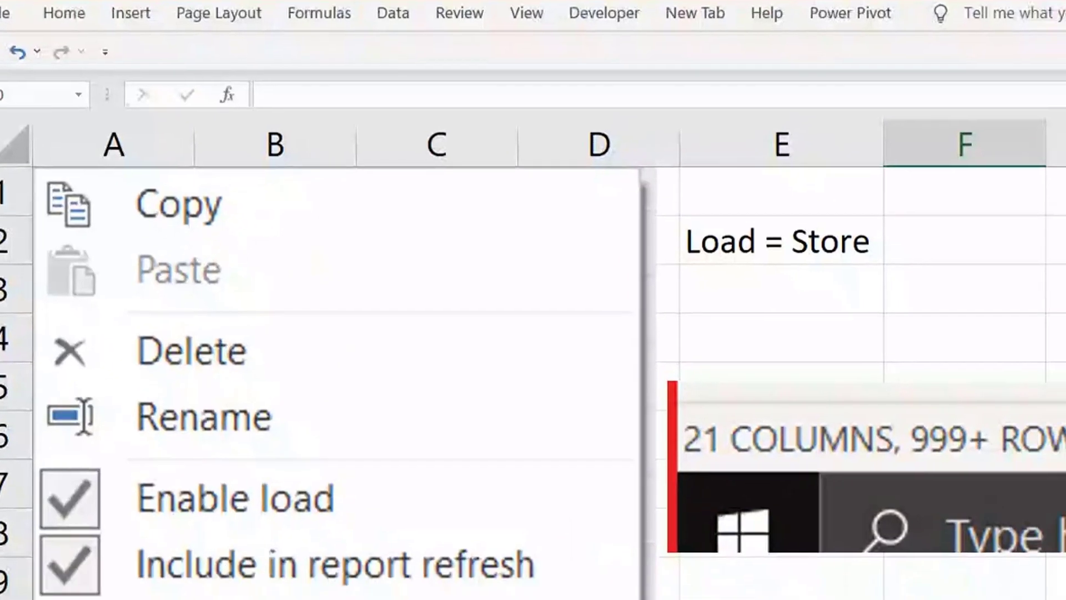
{"action": "key", "text": "ctrl+v"}
{"action": "left_click_drag", "start_coordinate": [896, 468], "coordinate": [883, 339]}
{"action": "left_click_drag", "start_coordinate": [744, 335], "coordinate": [546, 172]}
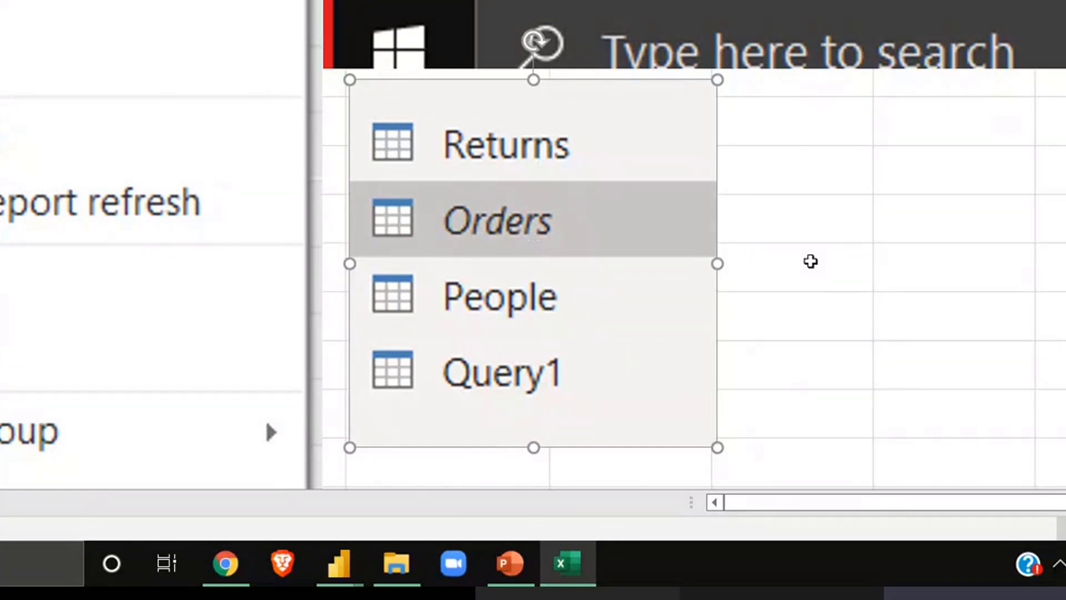
{"action": "left_click", "coordinate": [811, 261]}
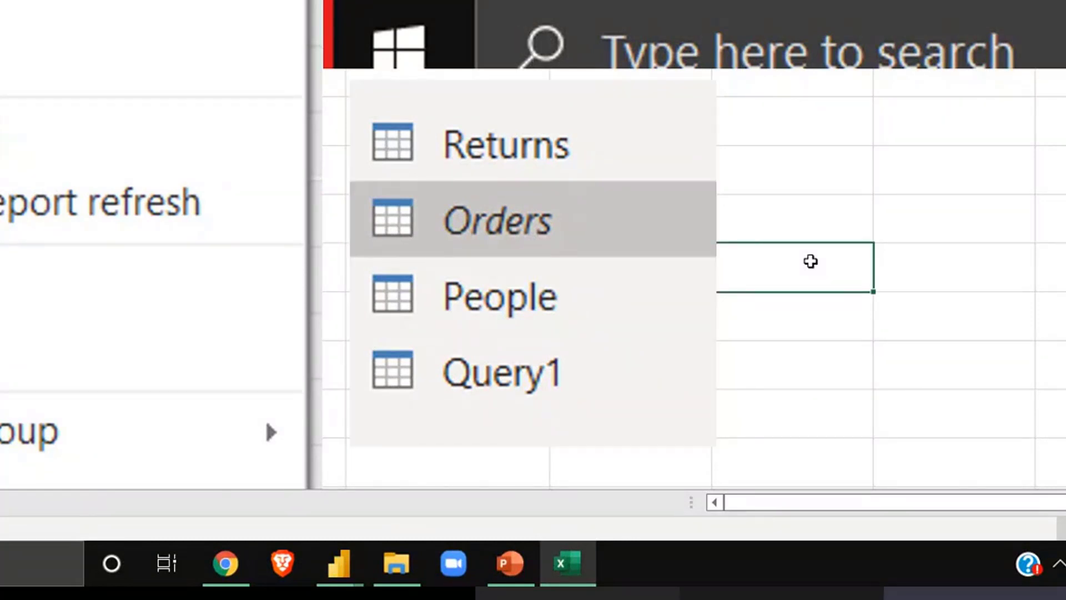
- Switch to Power BI Desktop, check which tables are loaded in the data model, and return to Power Query Editor
{"action": "key", "text": "alt+Tab"}
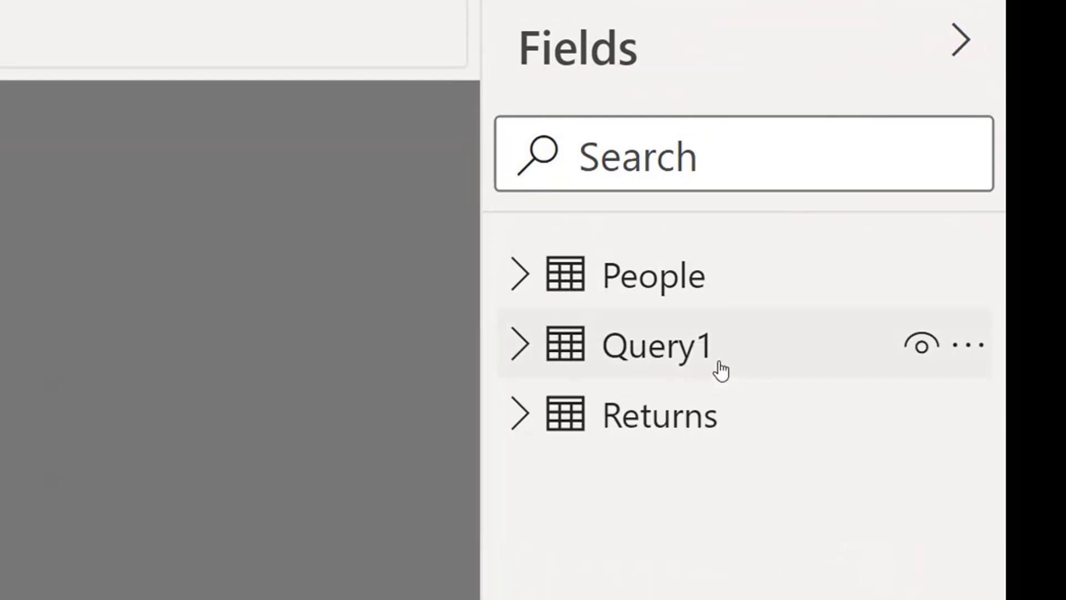
{"action": "mouse_move", "coordinate": [684, 362]}
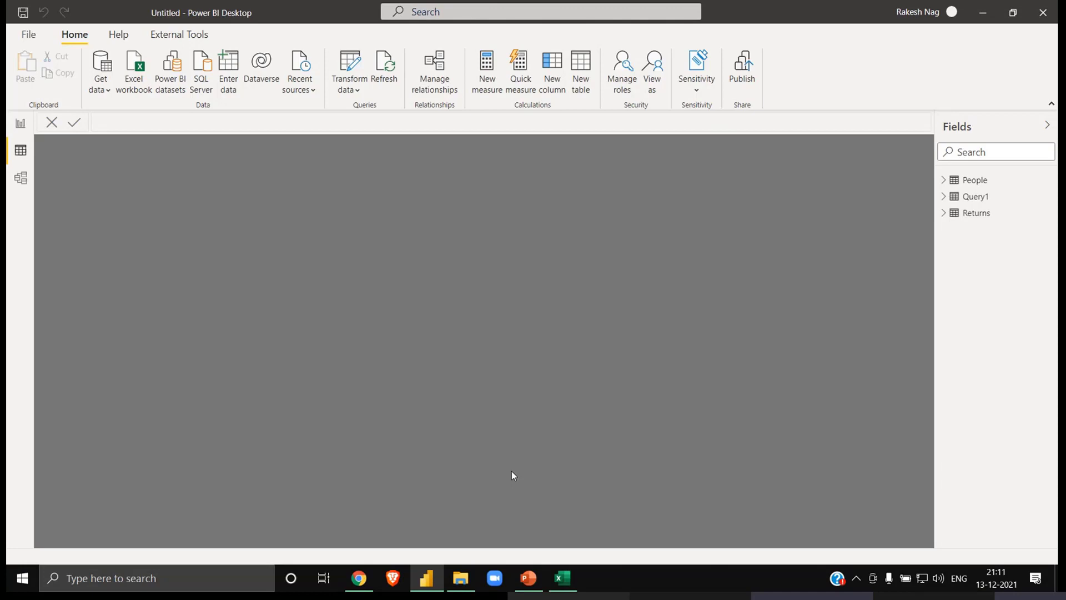
{"action": "key", "text": "alt+Tab"}
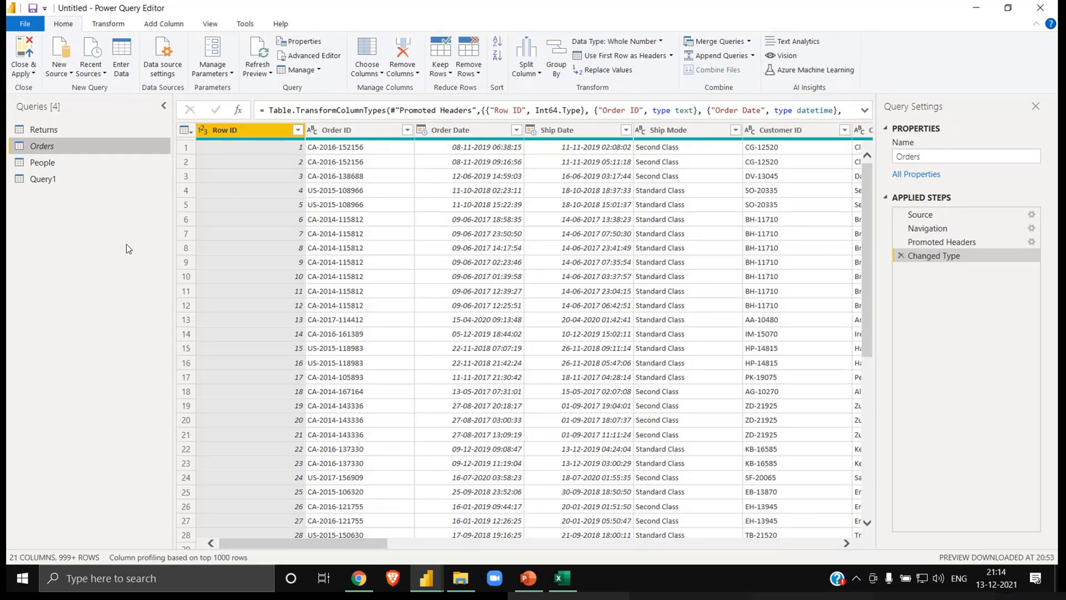
- Turn Enable load back on for the Orders query
{"action": "right_click", "coordinate": [74, 147]}
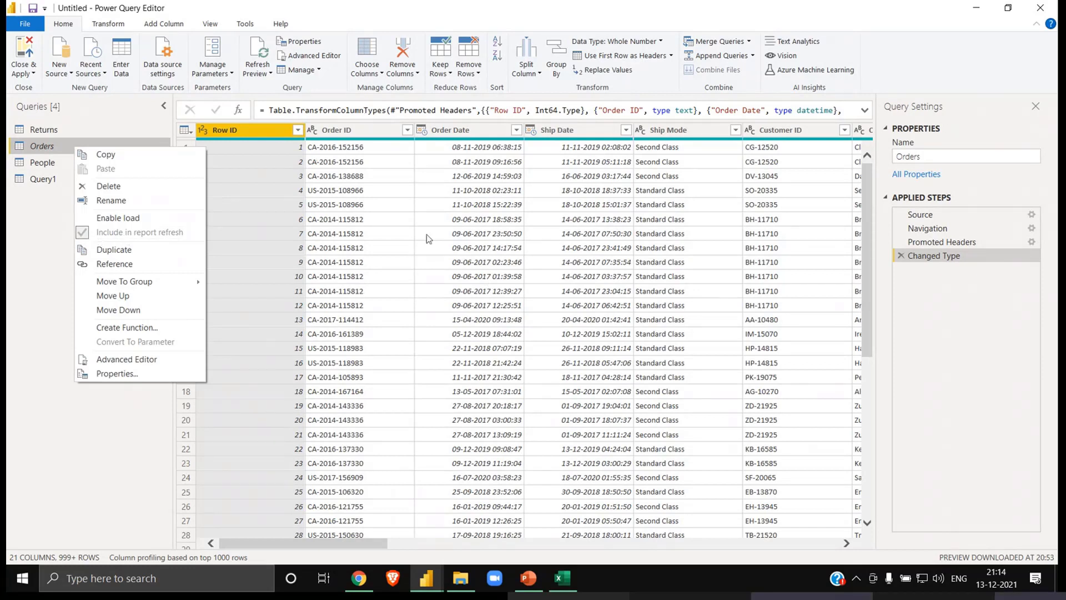
{"action": "left_click", "coordinate": [105, 411]}
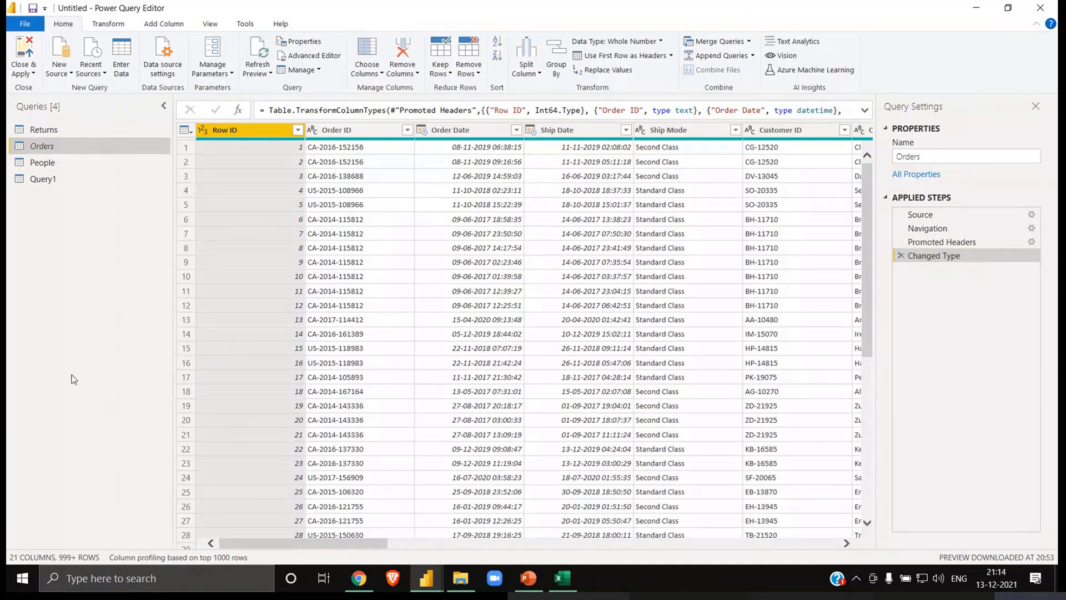
{"action": "right_click", "coordinate": [65, 147]}
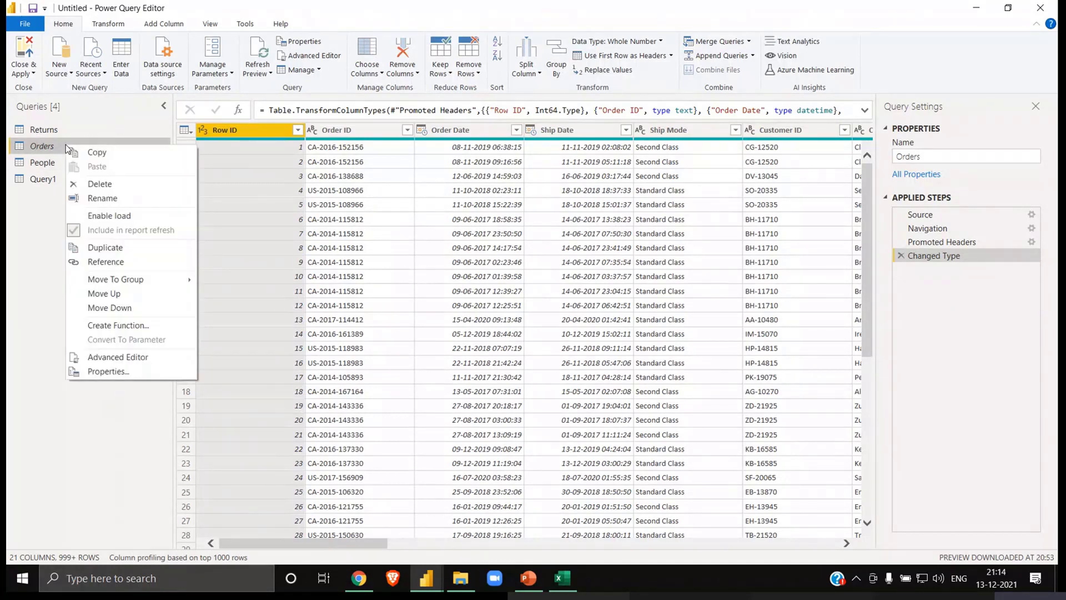
{"action": "left_click", "coordinate": [113, 217]}
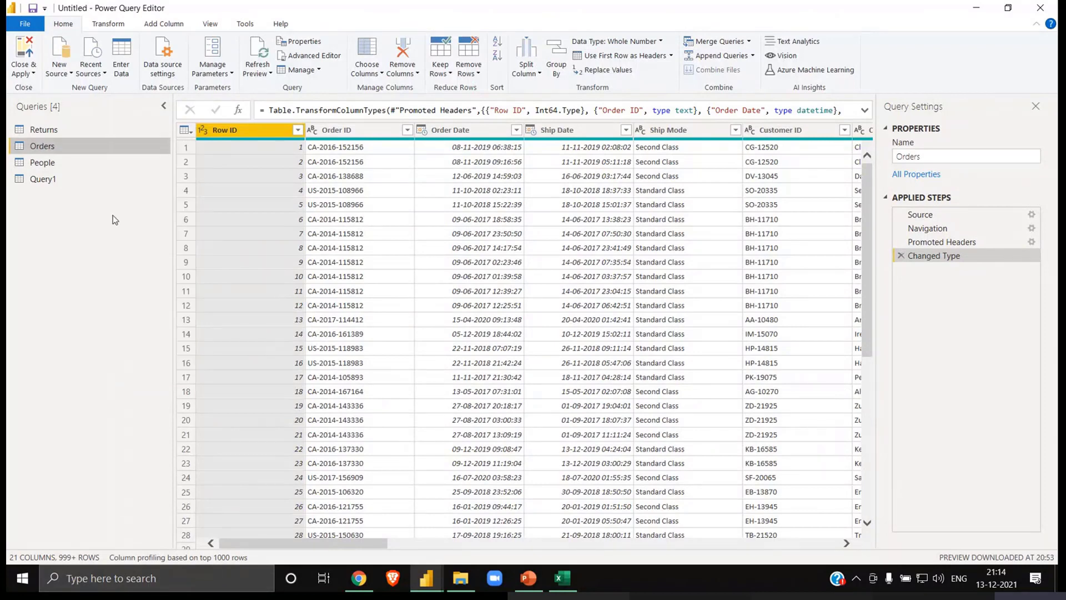
- Preview the People query's data and return to the Orders query
{"action": "left_click", "coordinate": [82, 166]}
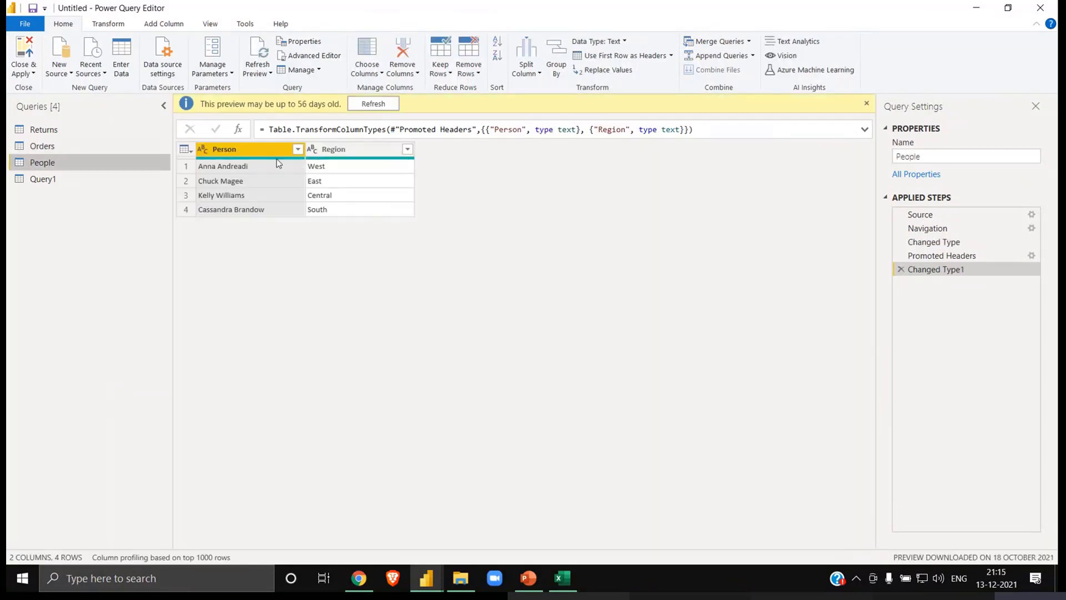
{"action": "left_click", "coordinate": [60, 146]}
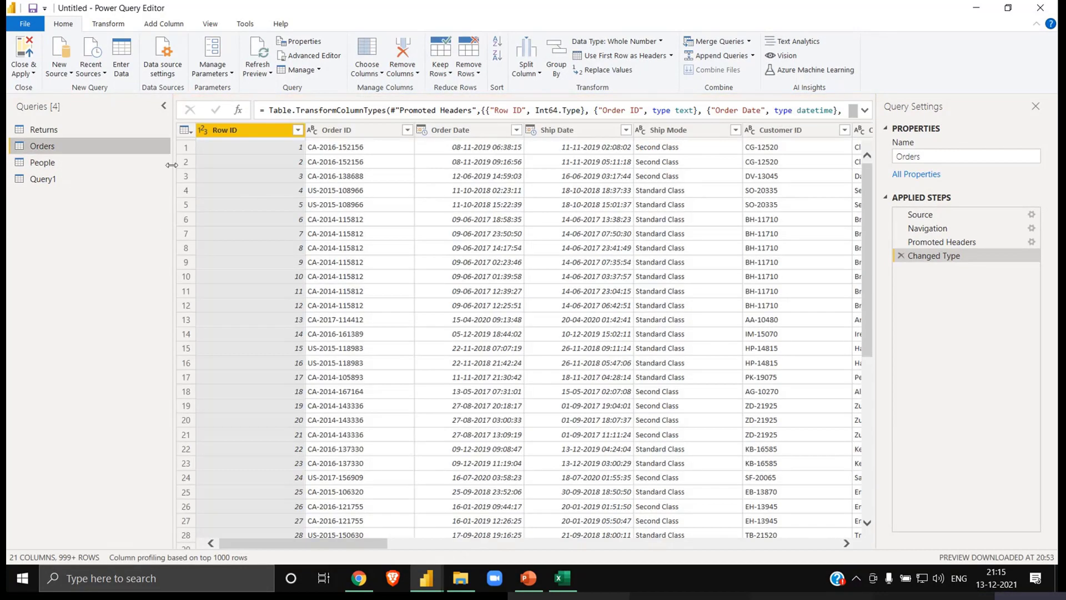
- Turn off Enable load for Query1, accept the possible data loss, and apply the query changes to the data model
{"action": "right_click", "coordinate": [50, 179]}
{"action": "left_click", "coordinate": [117, 251]}
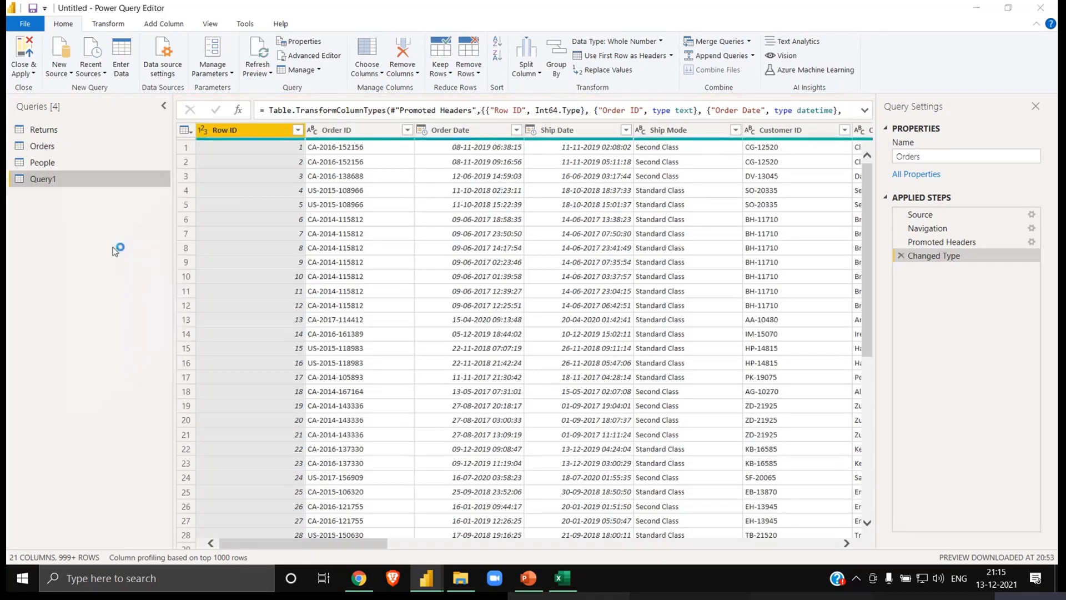
{"action": "left_click", "coordinate": [599, 317]}
{"action": "left_click", "coordinate": [32, 49]}
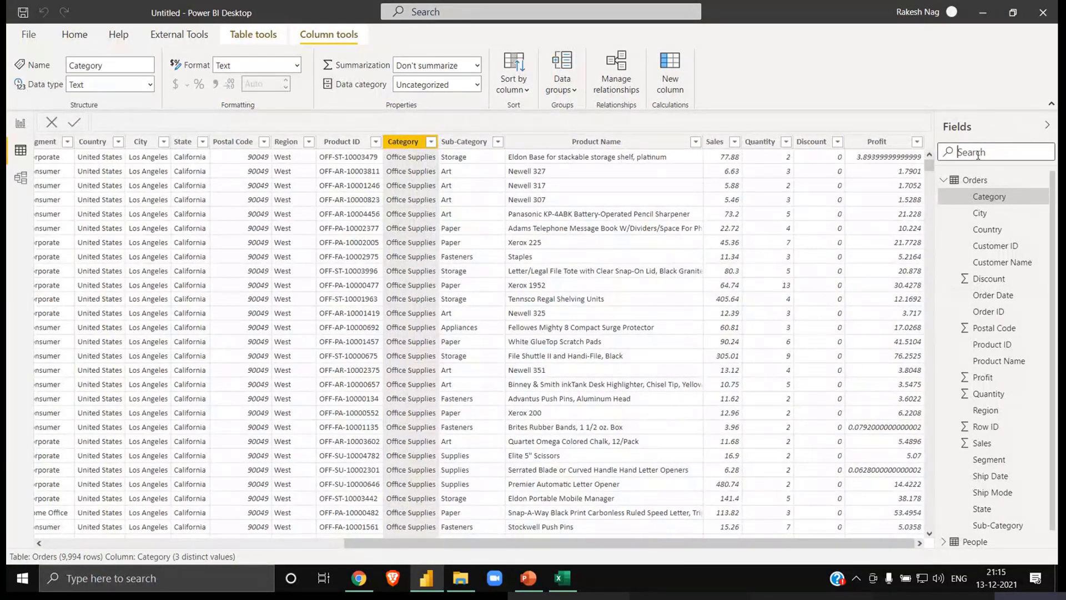
- Search the fields for "per", and in the model diagram relate the Returns table's Order ID to Order ID in Orders
{"action": "type", "text": "per"}
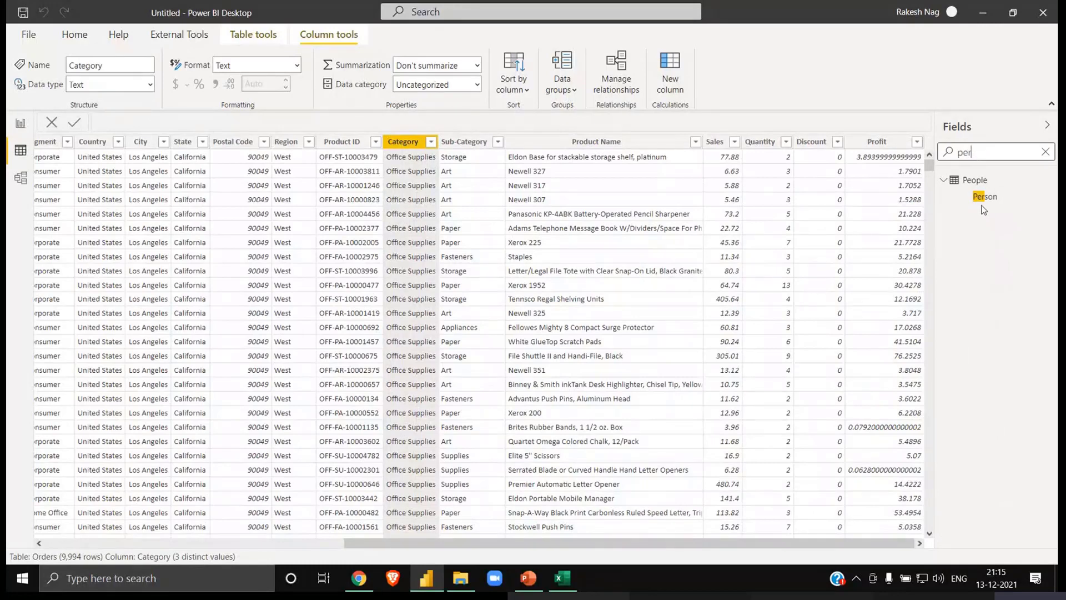
{"action": "left_click", "coordinate": [20, 178]}
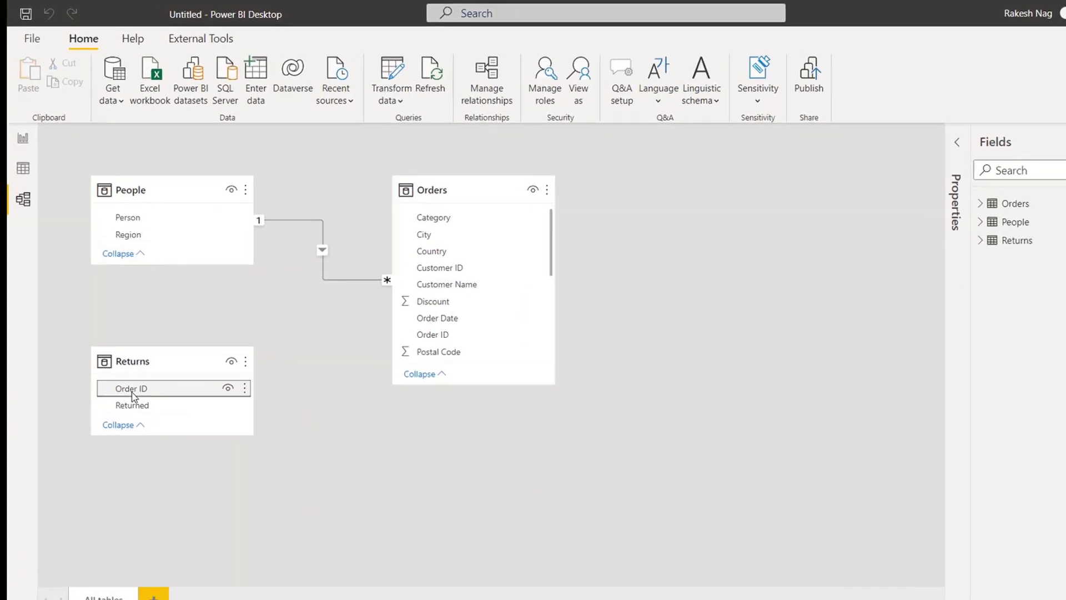
{"action": "left_click_drag", "start_coordinate": [117, 346], "coordinate": [385, 289]}
{"action": "left_click_drag", "start_coordinate": [529, 397], "coordinate": [532, 412]}
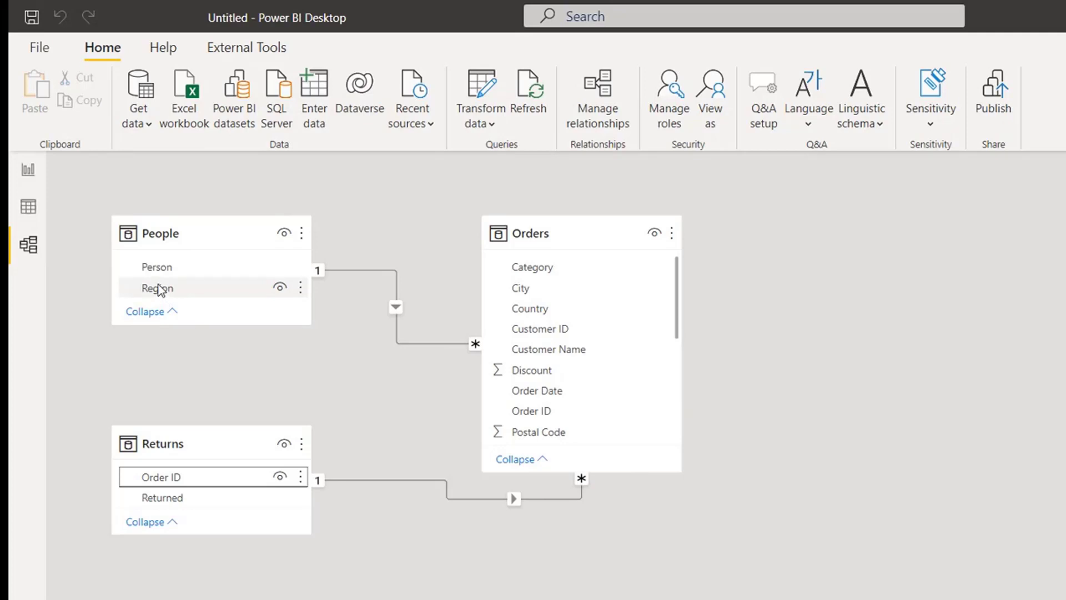
- Add a table visual to the report page, show it in focus mode, and fill it with Person from People and Sales from Orders
{"action": "left_click", "coordinate": [28, 169]}
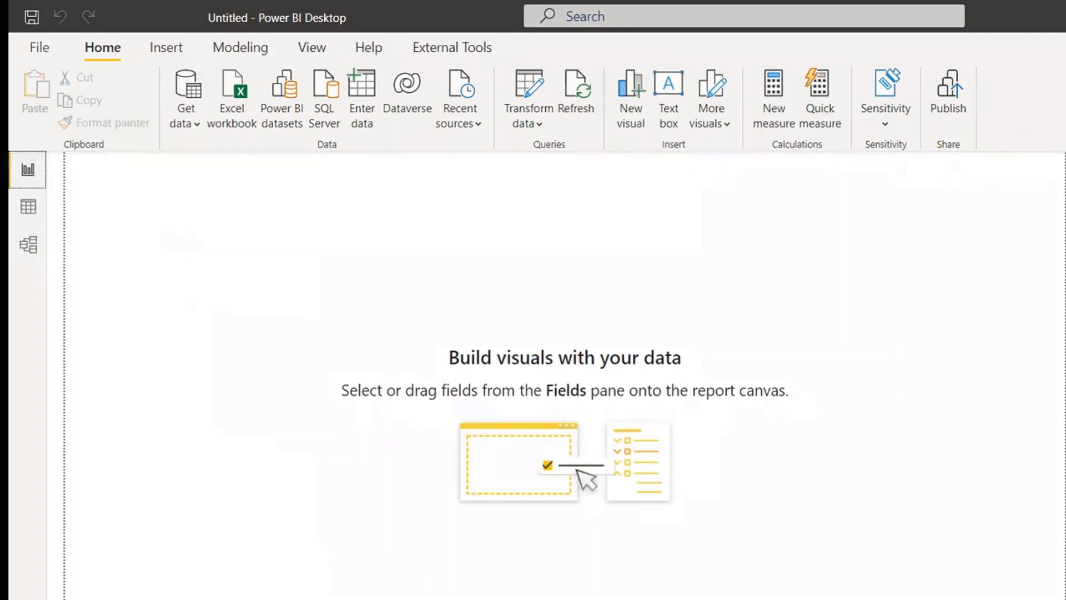
{"action": "left_click", "coordinate": [1065, 298]}
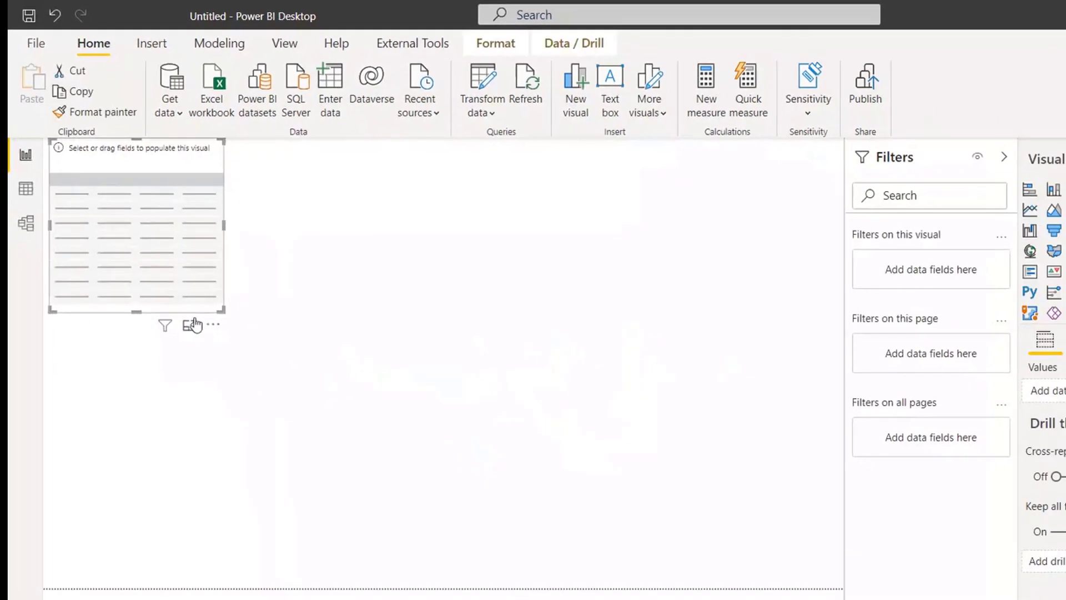
{"action": "left_click", "coordinate": [193, 325]}
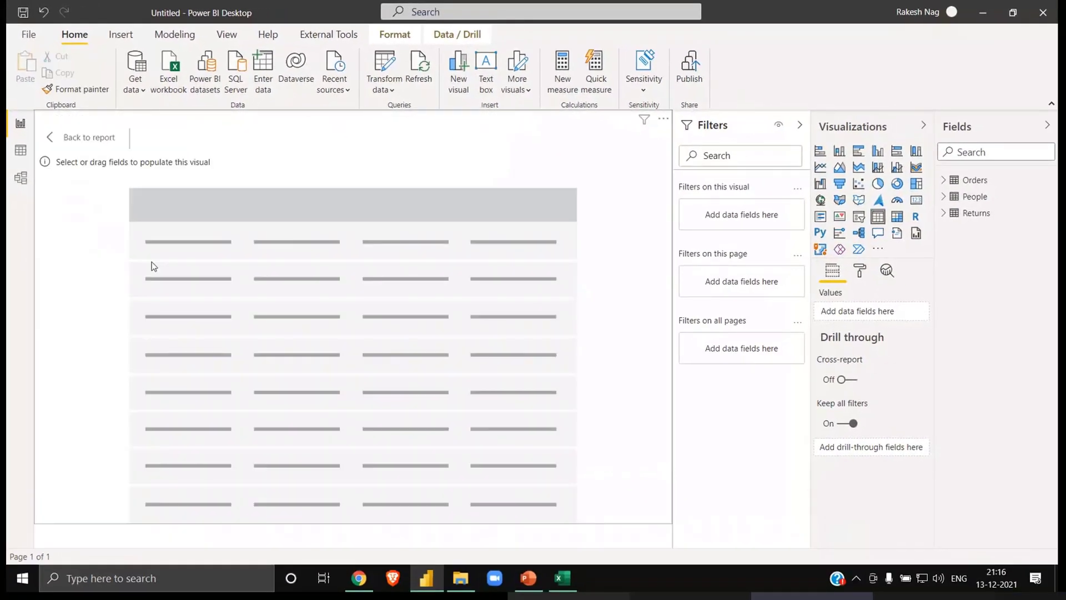
{"action": "left_click", "coordinate": [944, 197]}
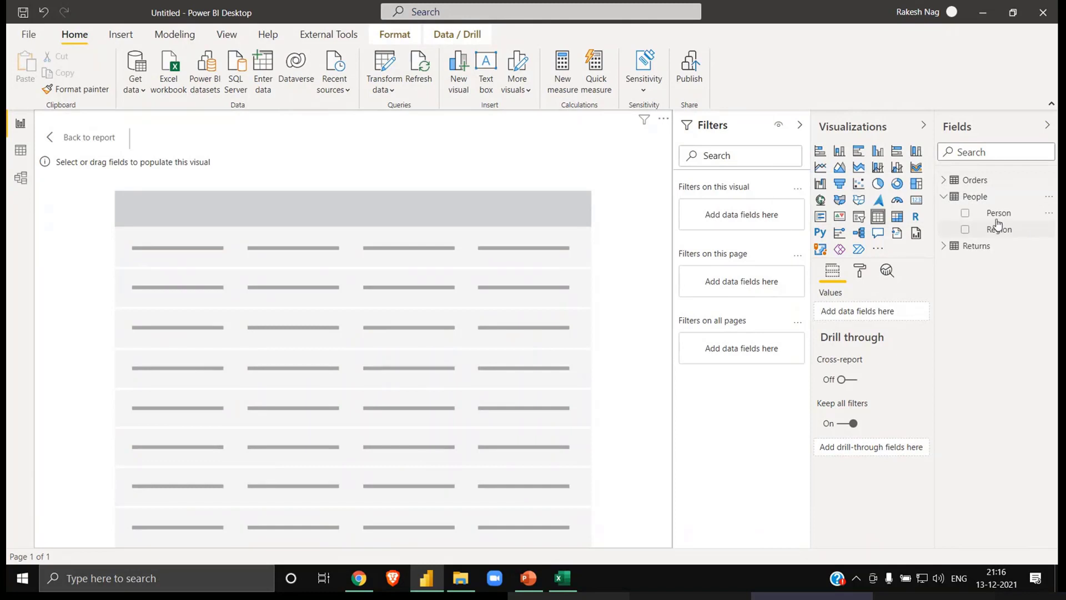
{"action": "left_click", "coordinate": [966, 213]}
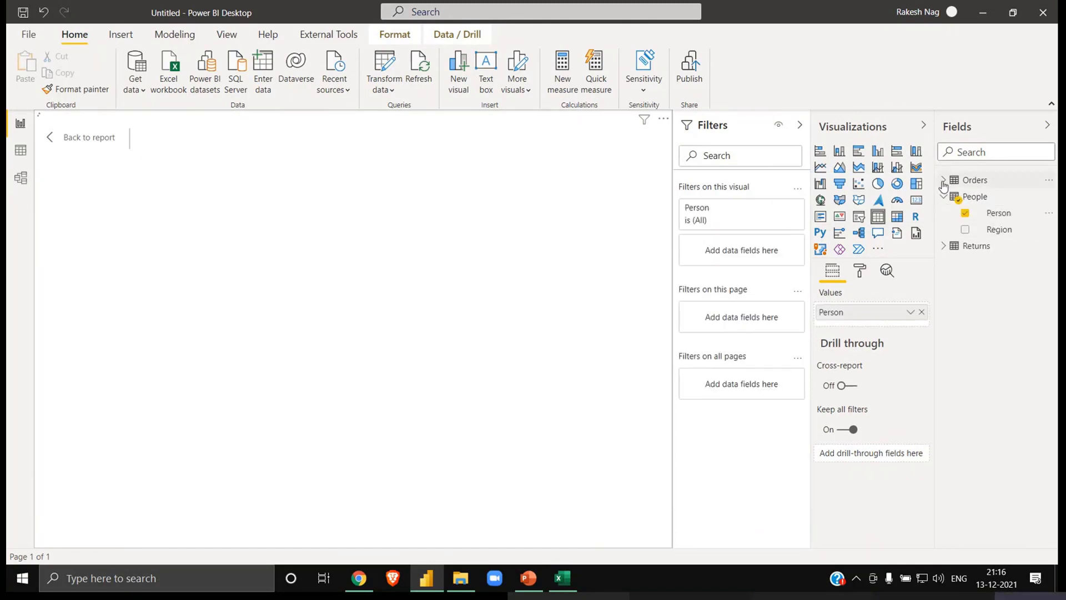
{"action": "left_click", "coordinate": [943, 180]}
{"action": "scroll", "coordinate": [1024, 395], "scroll_direction": "down", "scroll_amount": 1}
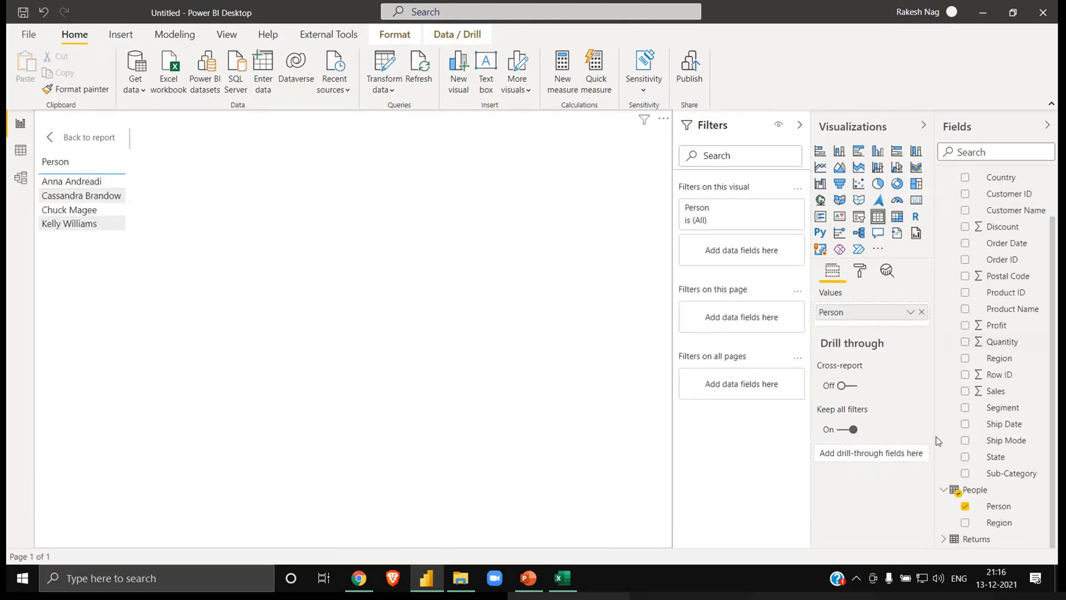
{"action": "left_click", "coordinate": [966, 392]}
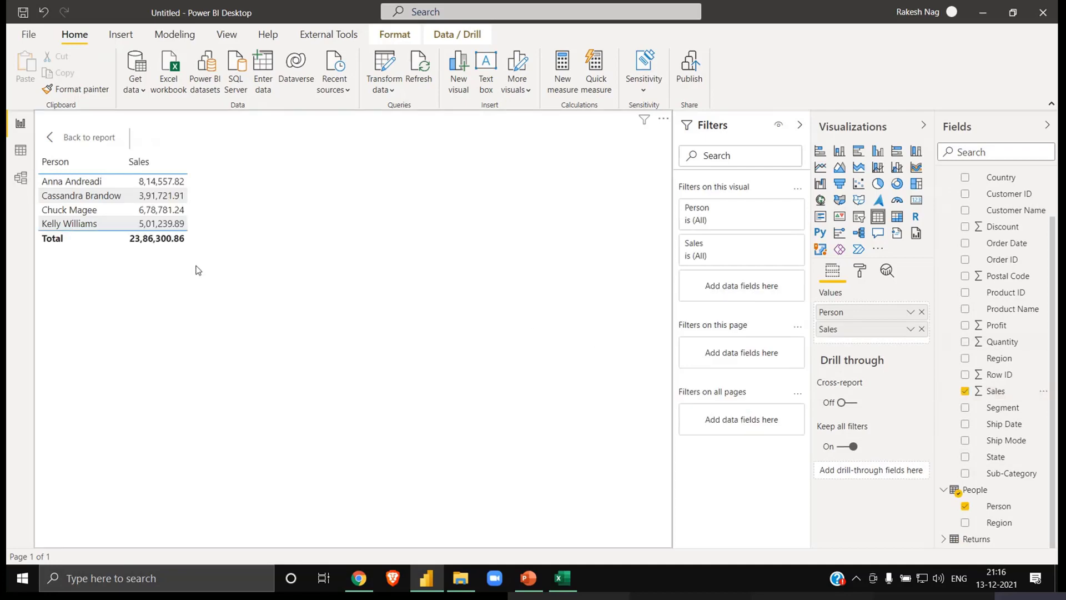
- Review how the People, Returns and Orders tables are related in the model diagram and reopen Power Query Editor
{"action": "left_click", "coordinate": [23, 151]}
{"action": "left_click", "coordinate": [21, 178]}
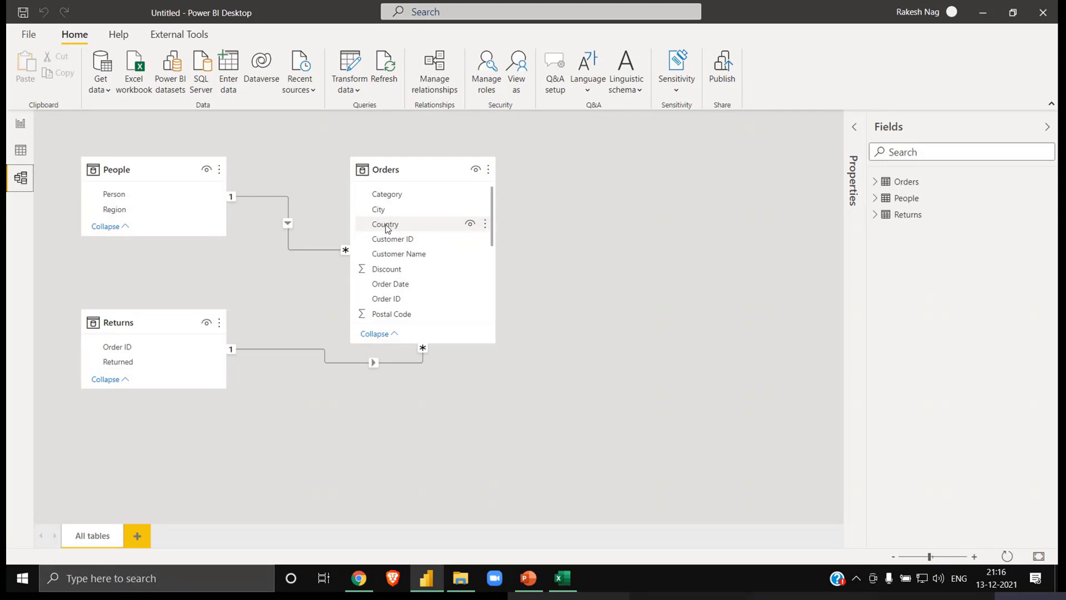
{"action": "left_click", "coordinate": [351, 66]}
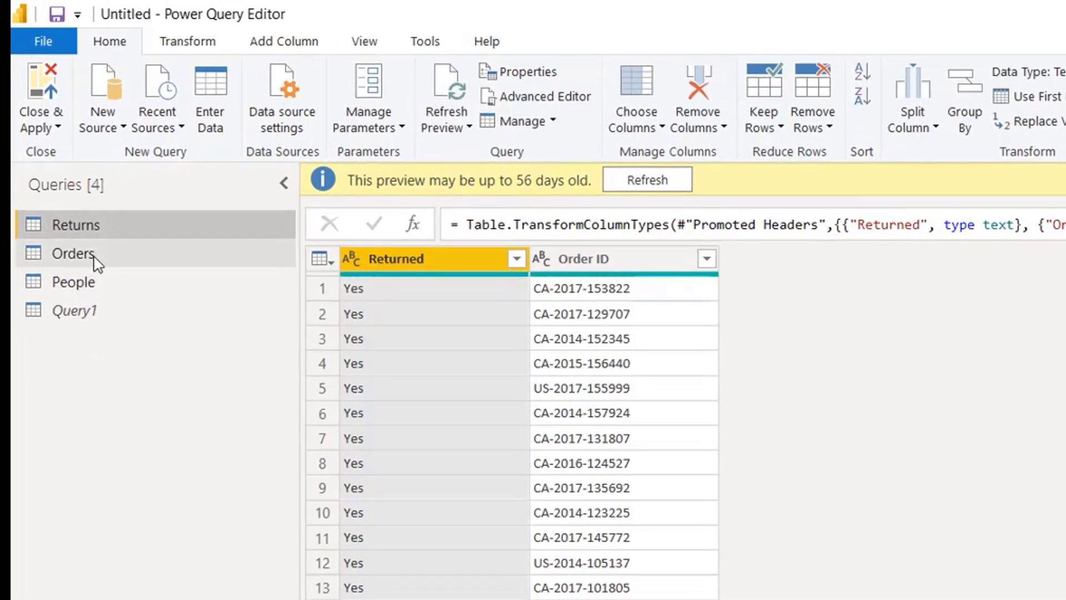
- Preview the data of the Orders, Returns and People queries in turn
{"action": "left_click", "coordinate": [55, 151]}
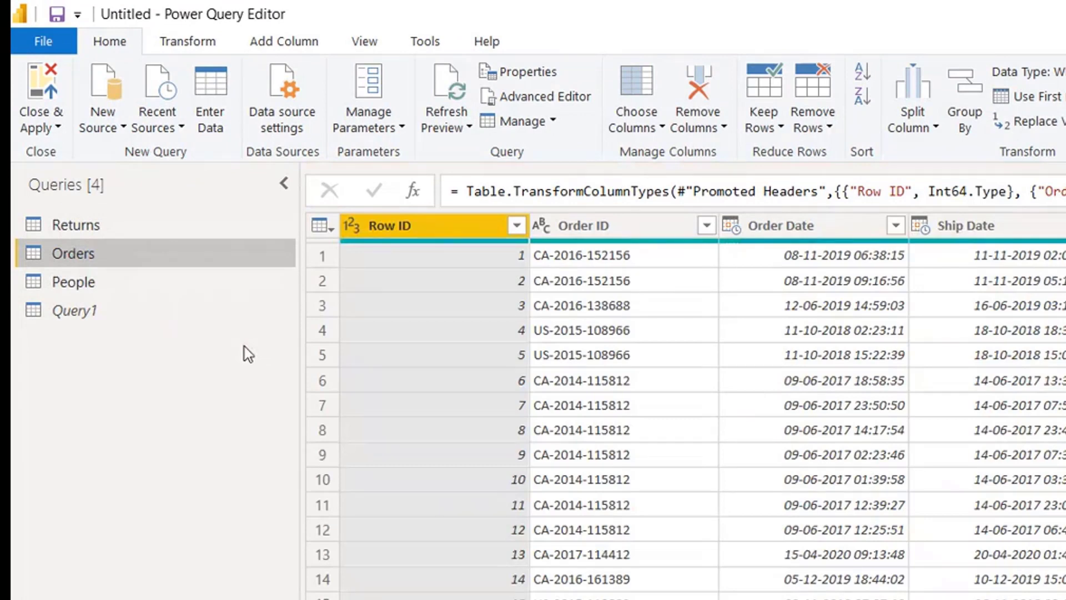
{"action": "left_click", "coordinate": [103, 225]}
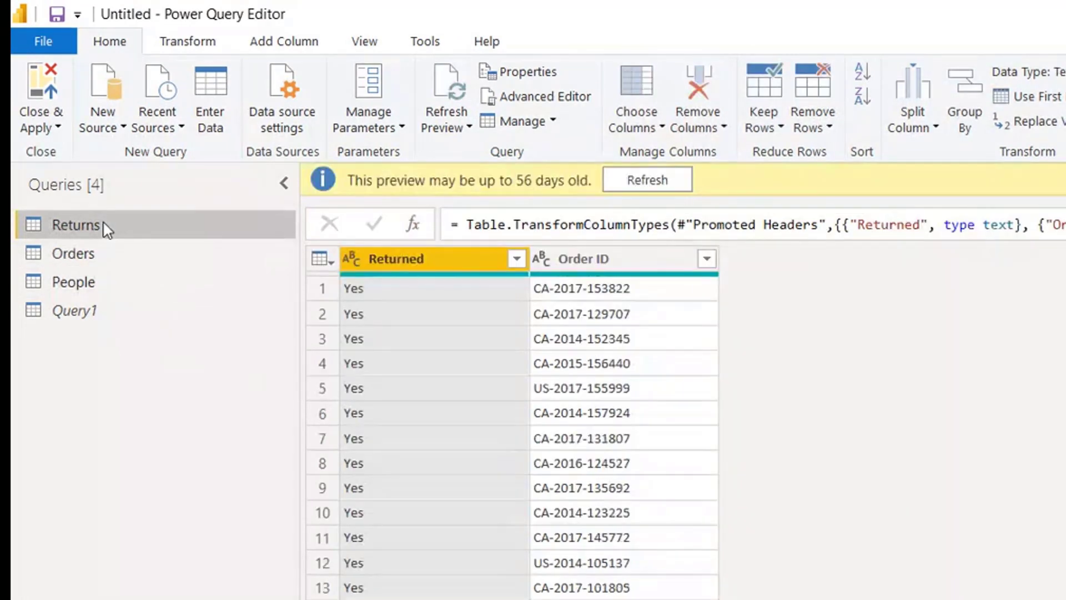
{"action": "left_click", "coordinate": [167, 281]}
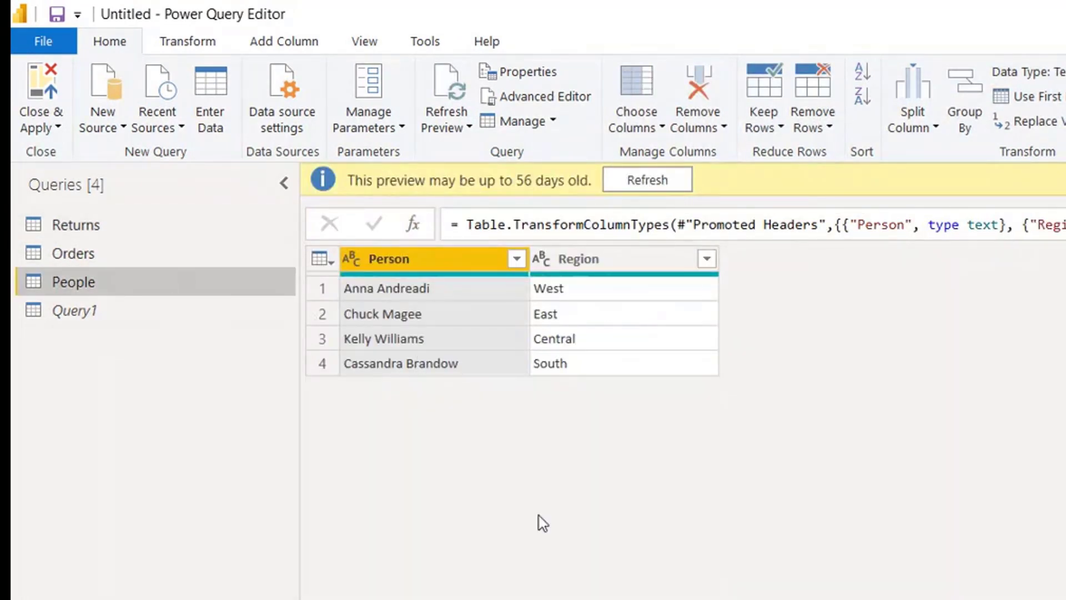
- Merge the People query into Orders, matching both on the Region column with a Left Outer join
{"action": "left_click", "coordinate": [96, 258]}
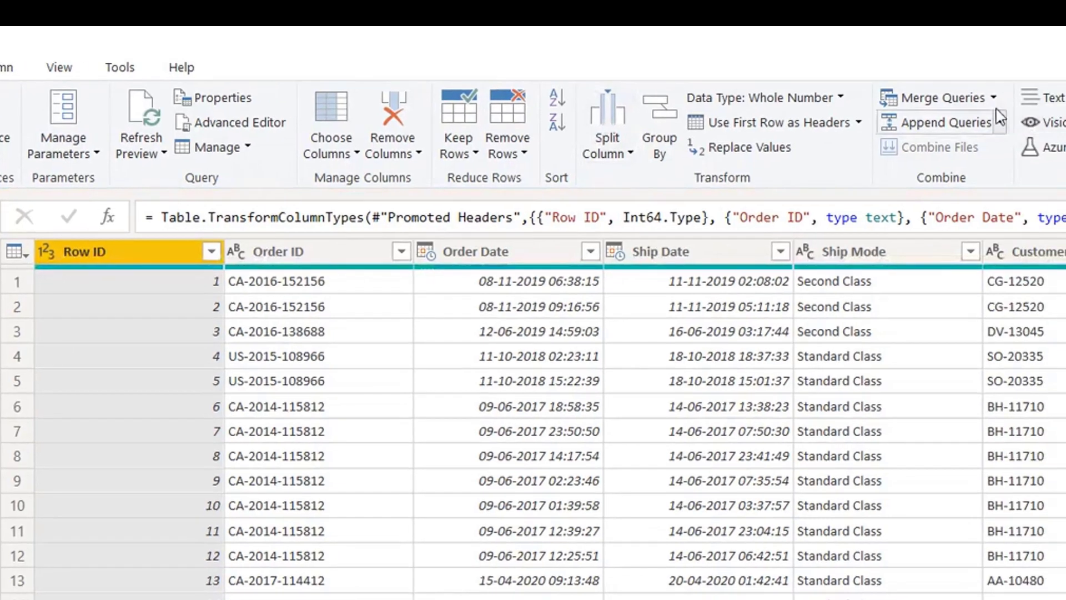
{"action": "left_click", "coordinate": [993, 99]}
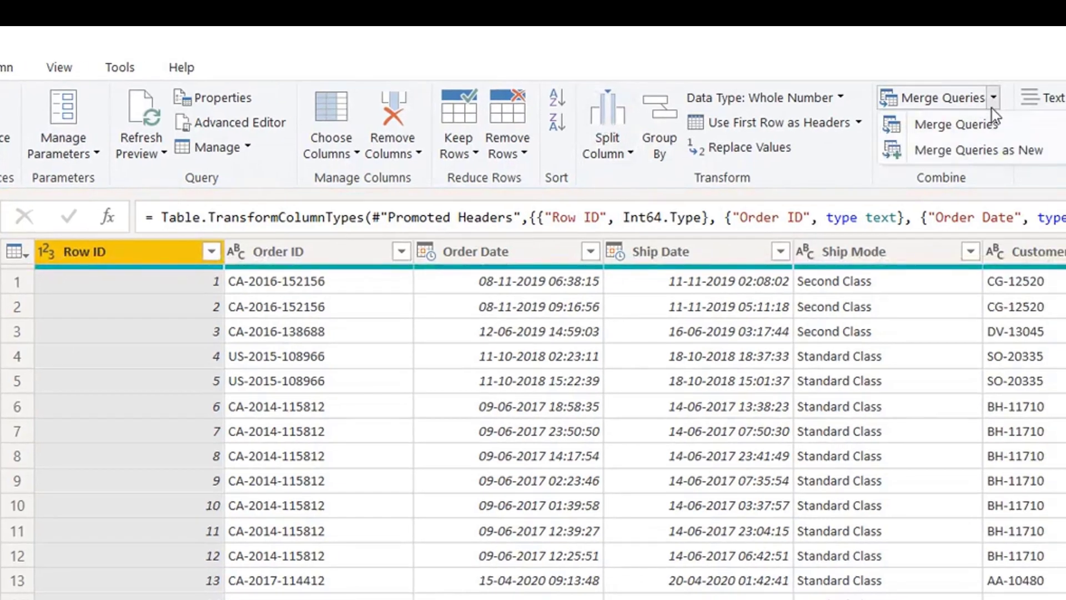
{"action": "left_click", "coordinate": [992, 122]}
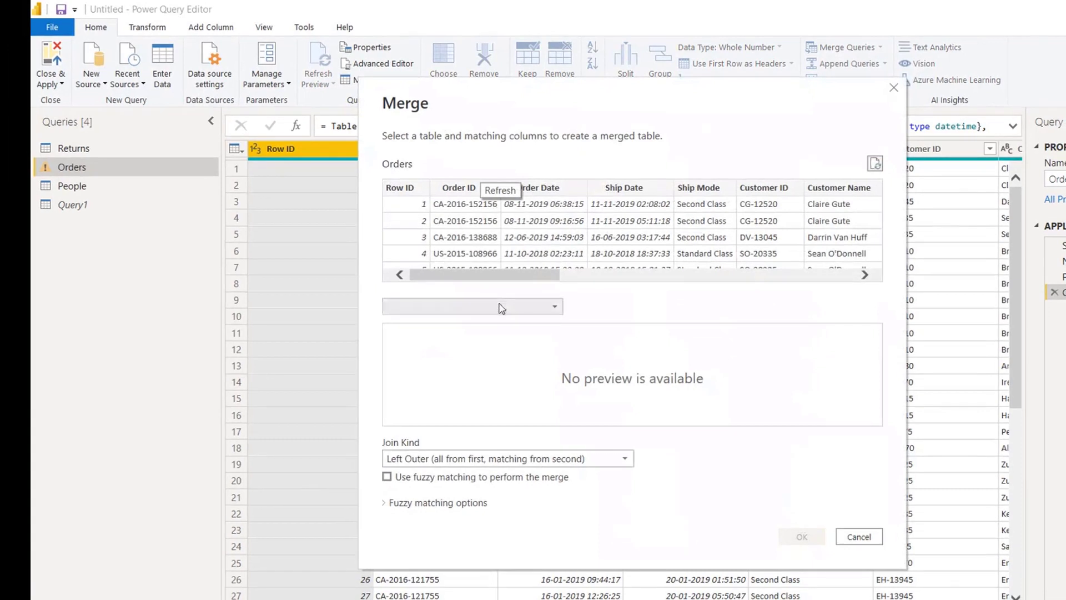
{"action": "left_click", "coordinate": [478, 354]}
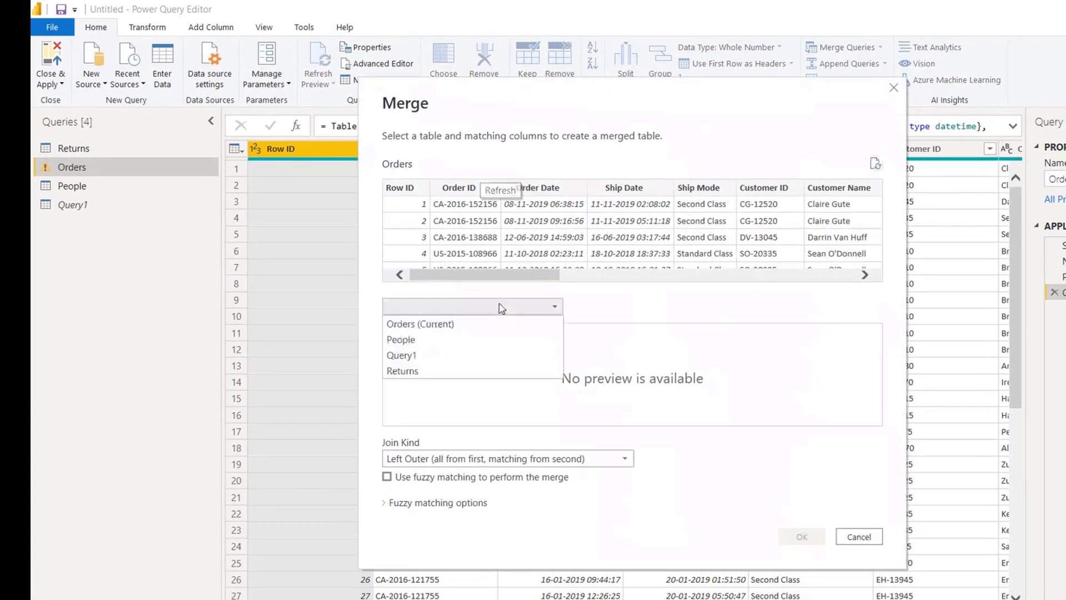
{"action": "left_click", "coordinate": [415, 341]}
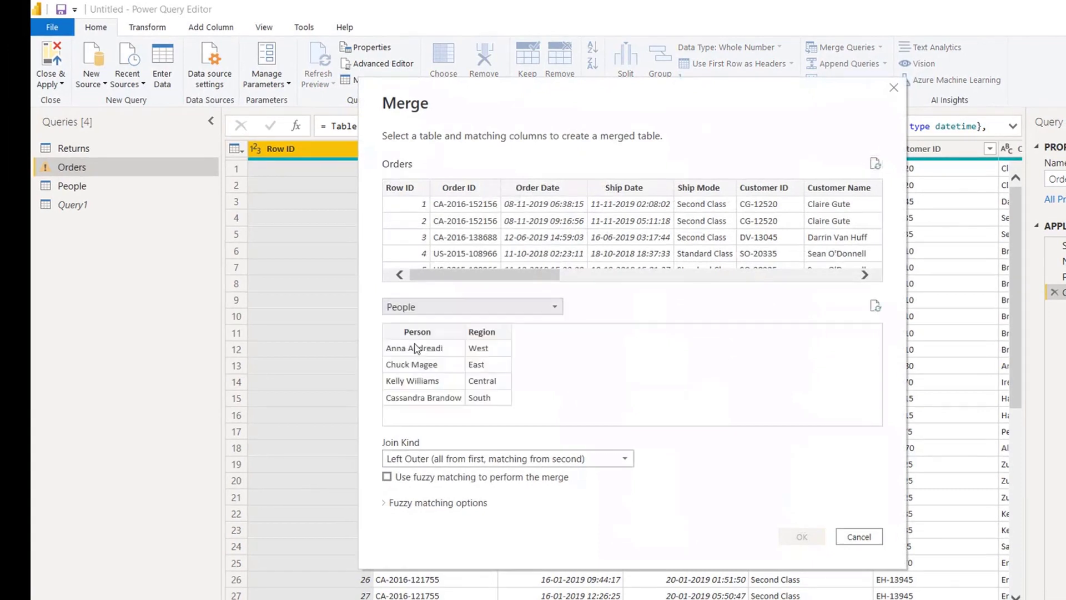
{"action": "left_click", "coordinate": [492, 334]}
{"action": "left_click_drag", "start_coordinate": [543, 280], "coordinate": [663, 279]}
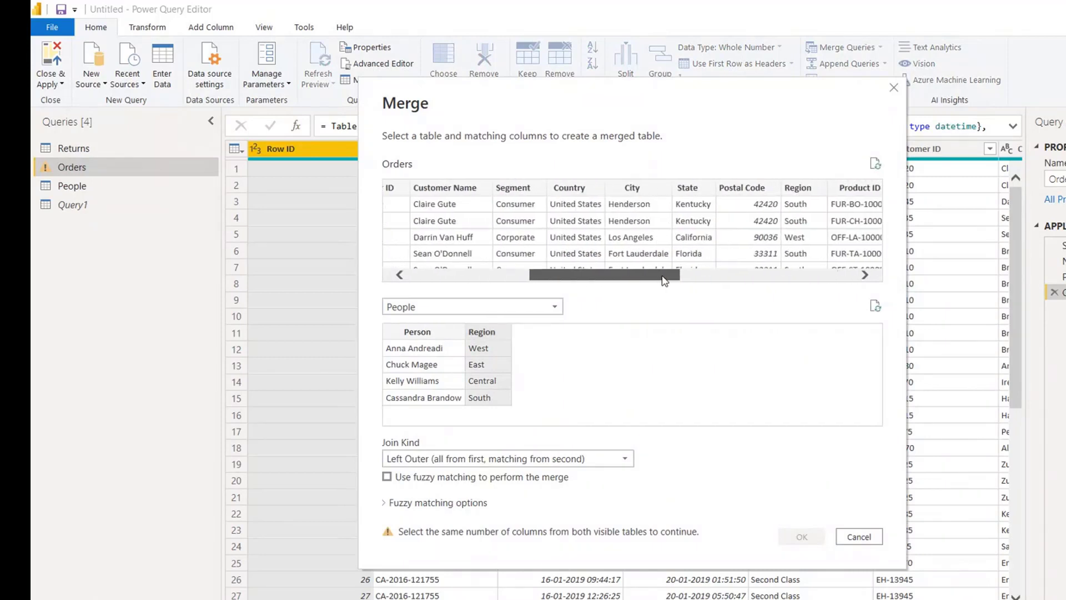
{"action": "left_click", "coordinate": [813, 188]}
{"action": "left_click", "coordinate": [802, 536]}
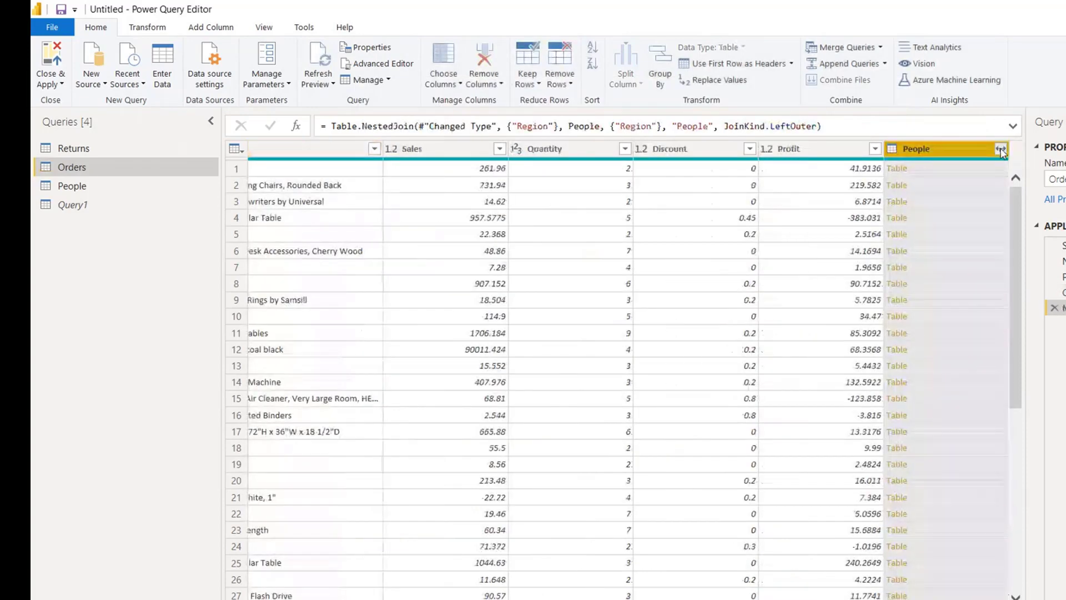
- Expand the merged People column to include only Person, without the original column name as prefix
{"action": "left_click", "coordinate": [1001, 147]}
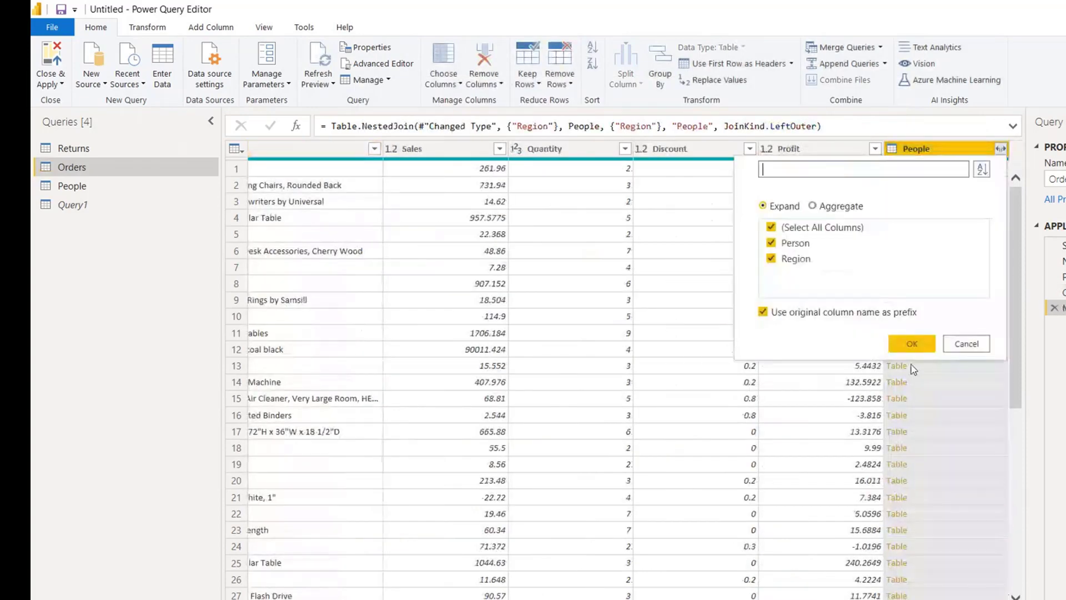
{"action": "left_click", "coordinate": [797, 258]}
{"action": "left_click", "coordinate": [814, 314]}
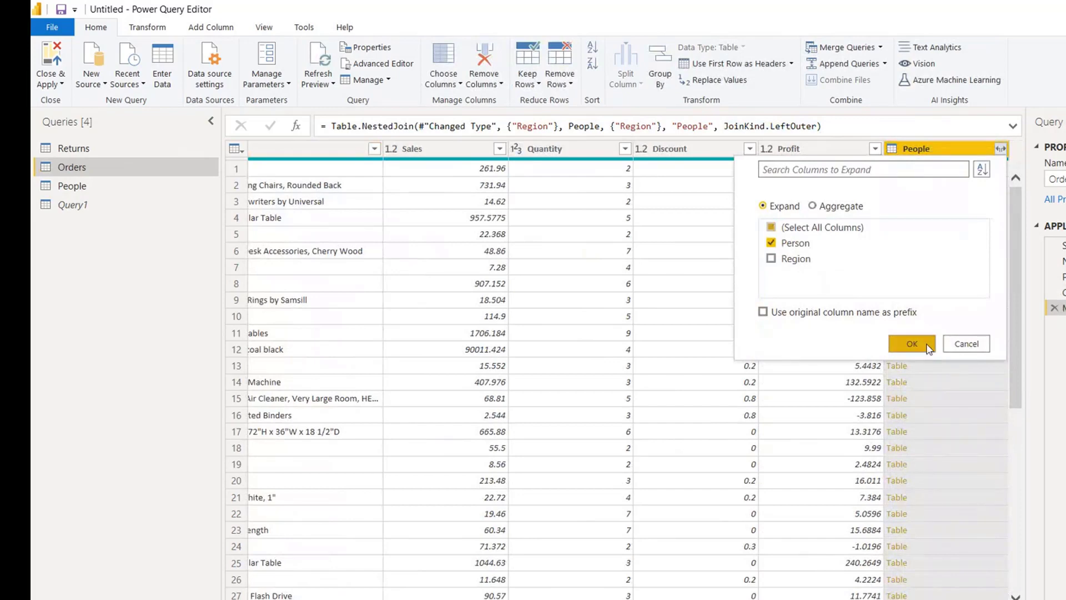
{"action": "left_click", "coordinate": [912, 343]}
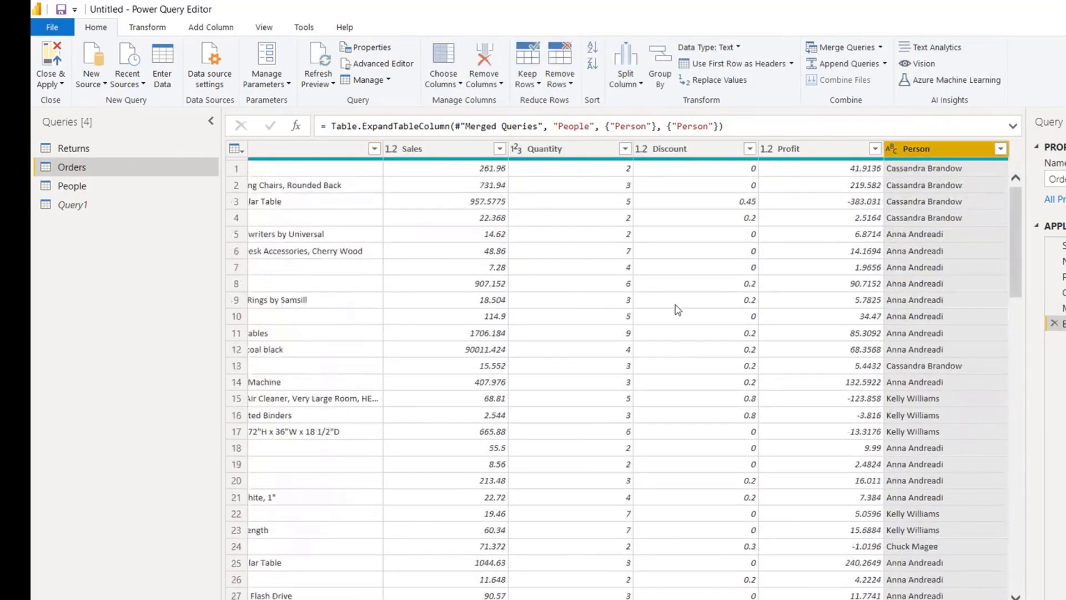
- Compare the People query's data with the expanded Person column at the end of the Orders query
{"action": "left_click", "coordinate": [94, 192]}
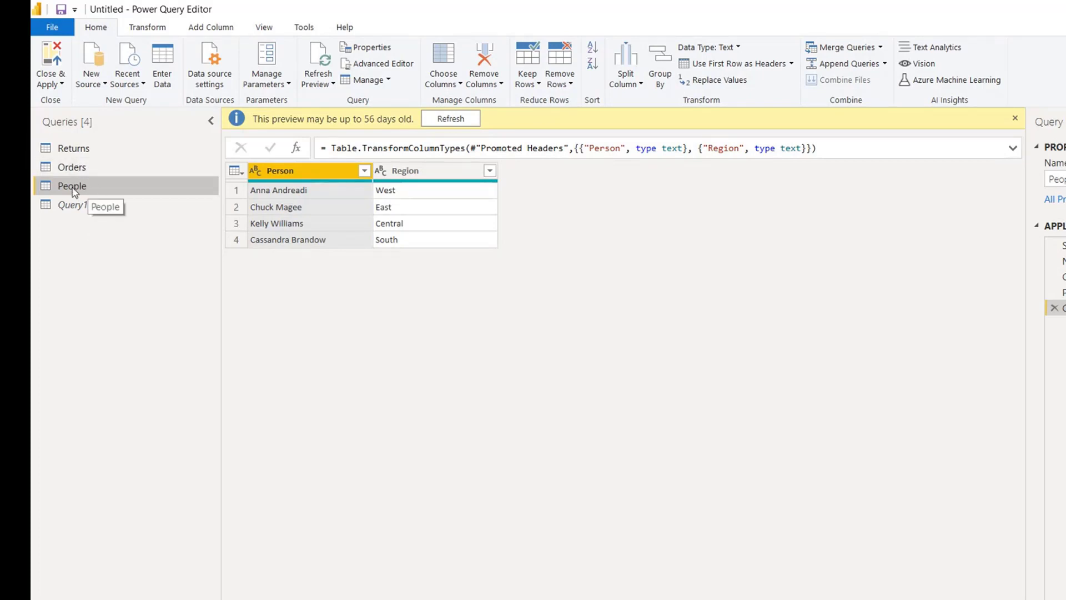
{"action": "left_click", "coordinate": [79, 168]}
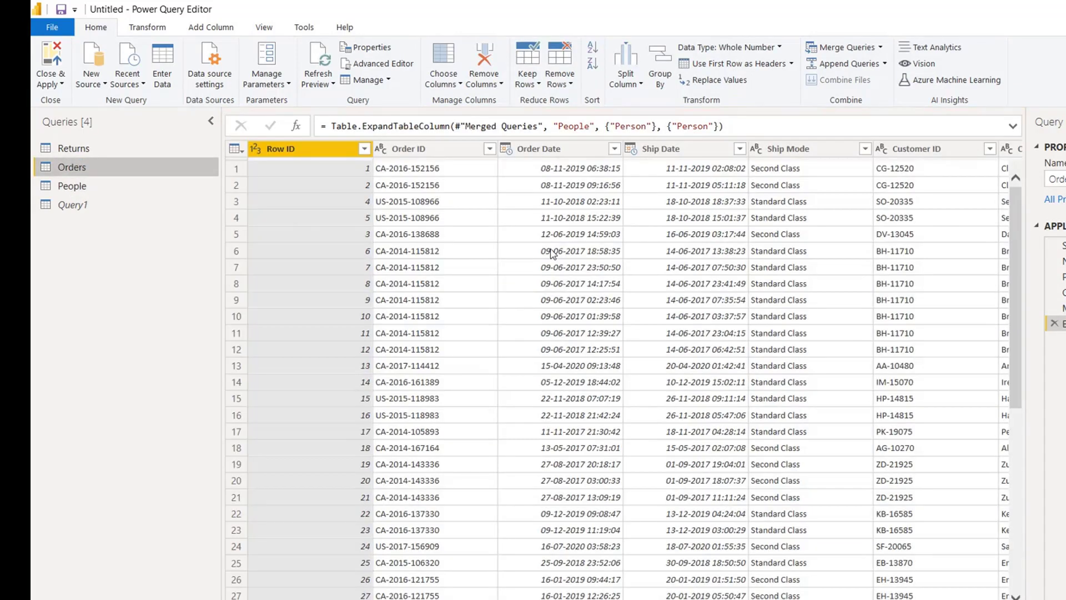
{"action": "scroll", "coordinate": [551, 254], "scroll_direction": "right", "scroll_amount": 10}
{"action": "left_click", "coordinate": [922, 148]}
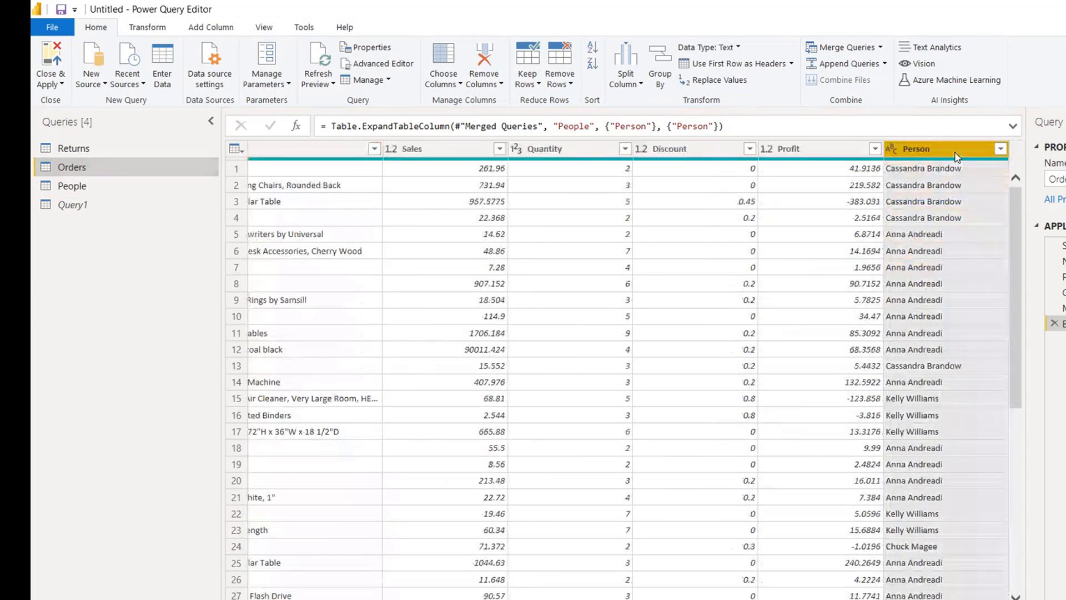
- Turn off Enable load for the People query and accept the possible data loss
{"action": "right_click", "coordinate": [93, 189]}
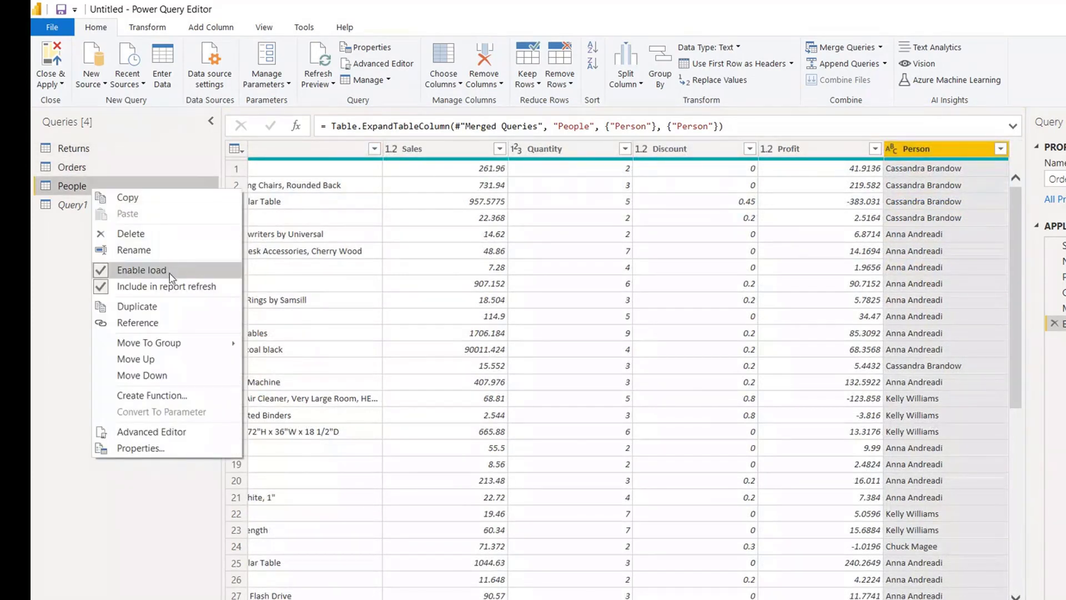
{"action": "left_click", "coordinate": [169, 271]}
{"action": "left_click", "coordinate": [707, 362]}
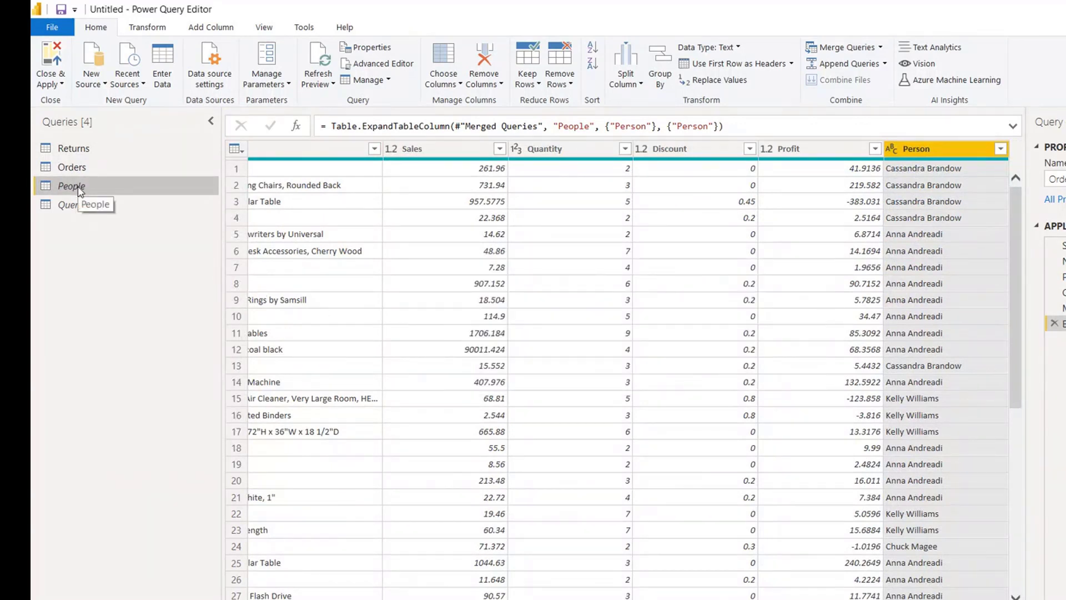
- Preview Orders and People once more, ending on the merged Orders query
{"action": "left_click", "coordinate": [66, 170]}
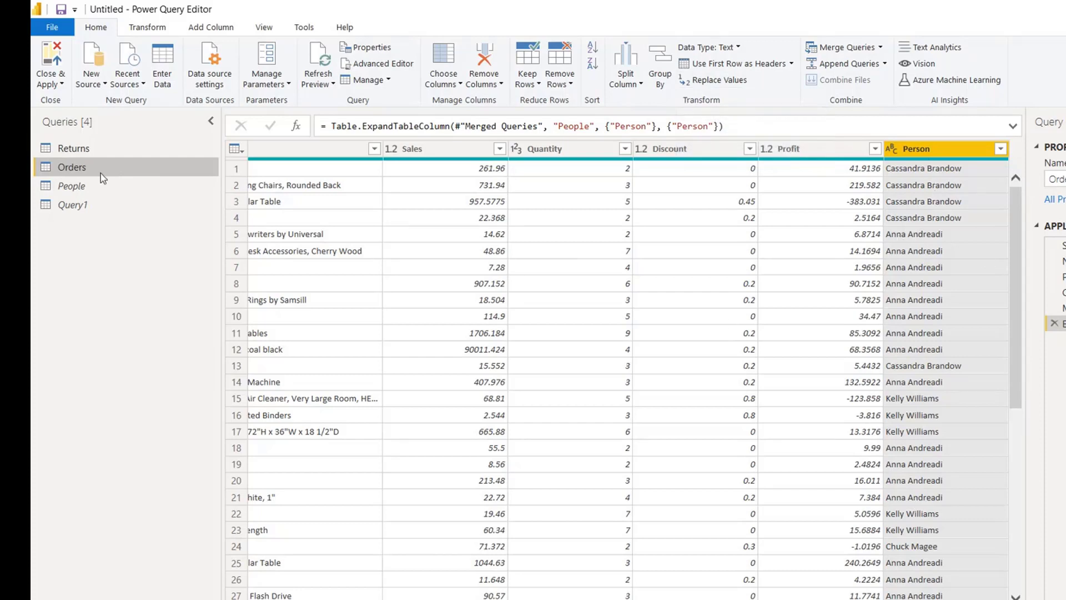
{"action": "left_click", "coordinate": [104, 189]}
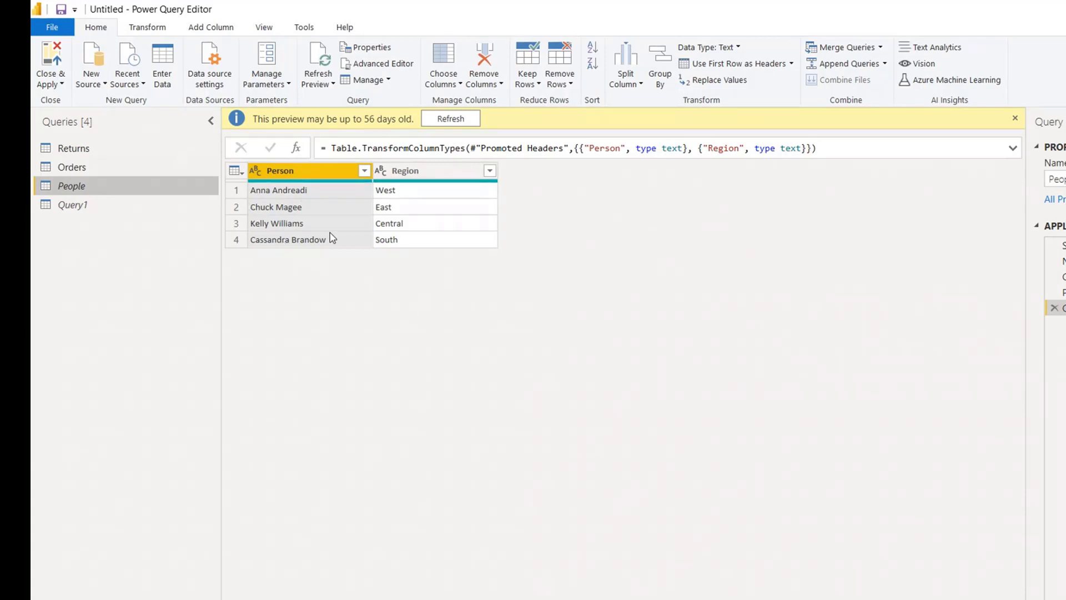
{"action": "left_click", "coordinate": [109, 167]}
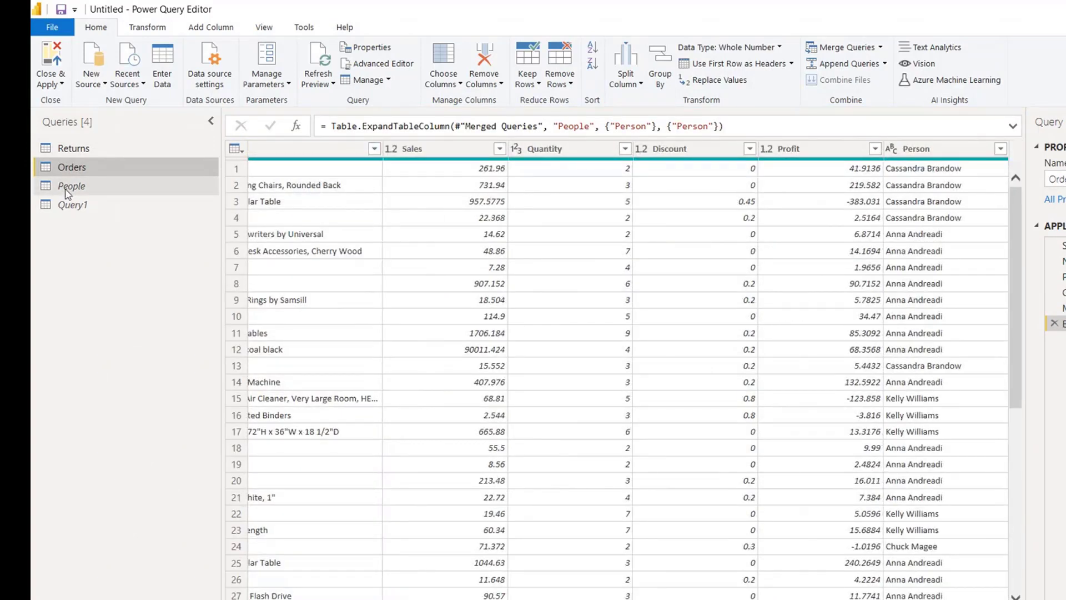
- Apply the query changes and lengthen the Orders table in the model diagram to show more of its fields
{"action": "left_click", "coordinate": [53, 61]}
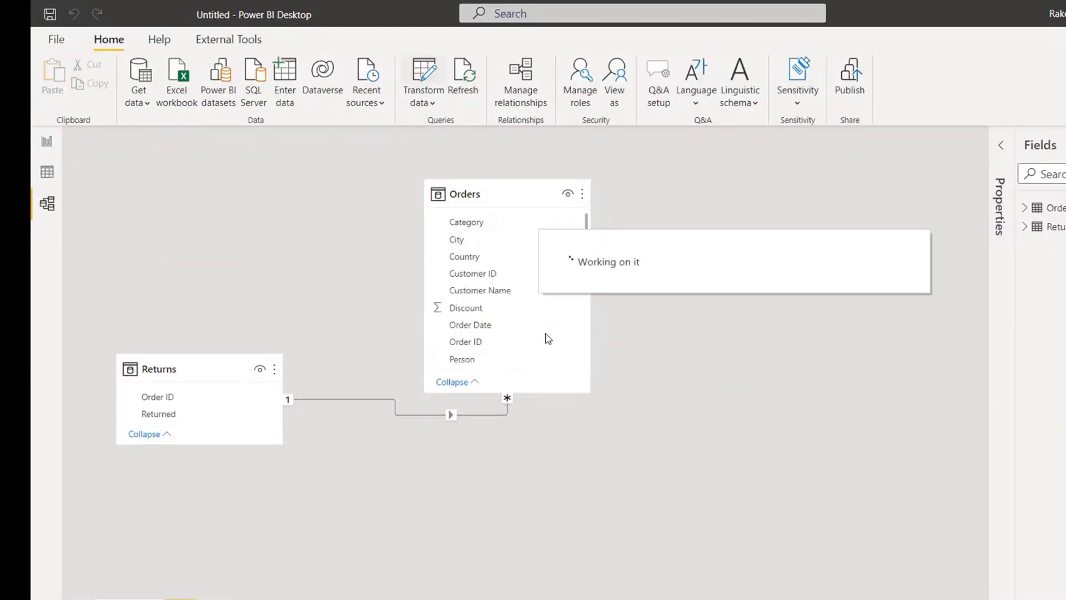
{"action": "left_click_drag", "start_coordinate": [547, 393], "coordinate": [554, 581]}
{"action": "scroll", "coordinate": [548, 471], "scroll_direction": "down", "scroll_amount": 1}
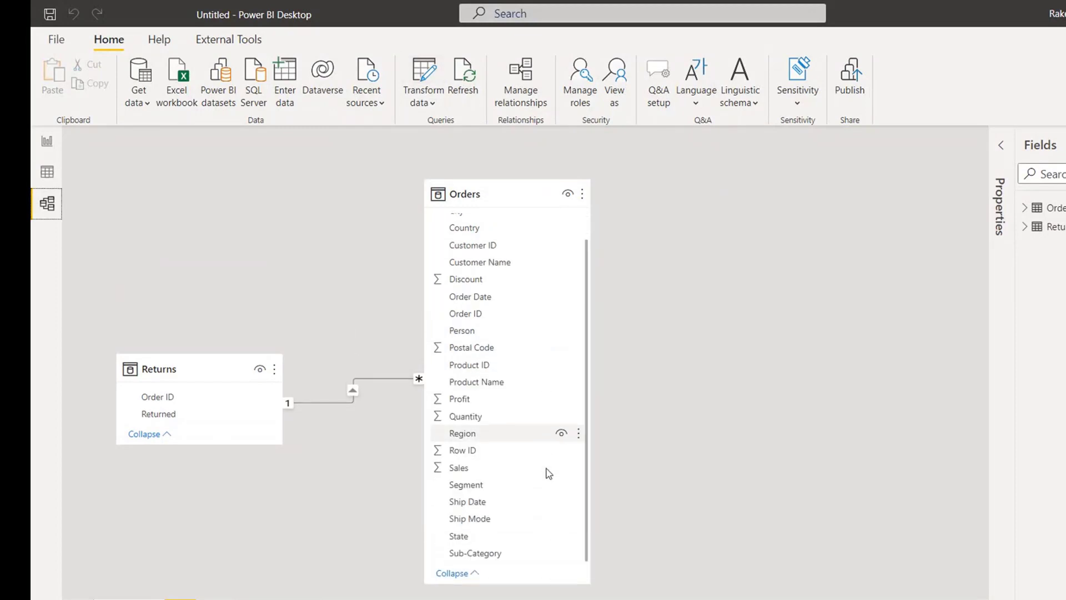
- Replace the broken Person field in the report's table visual with Person from the Orders table
{"action": "left_click", "coordinate": [49, 140]}
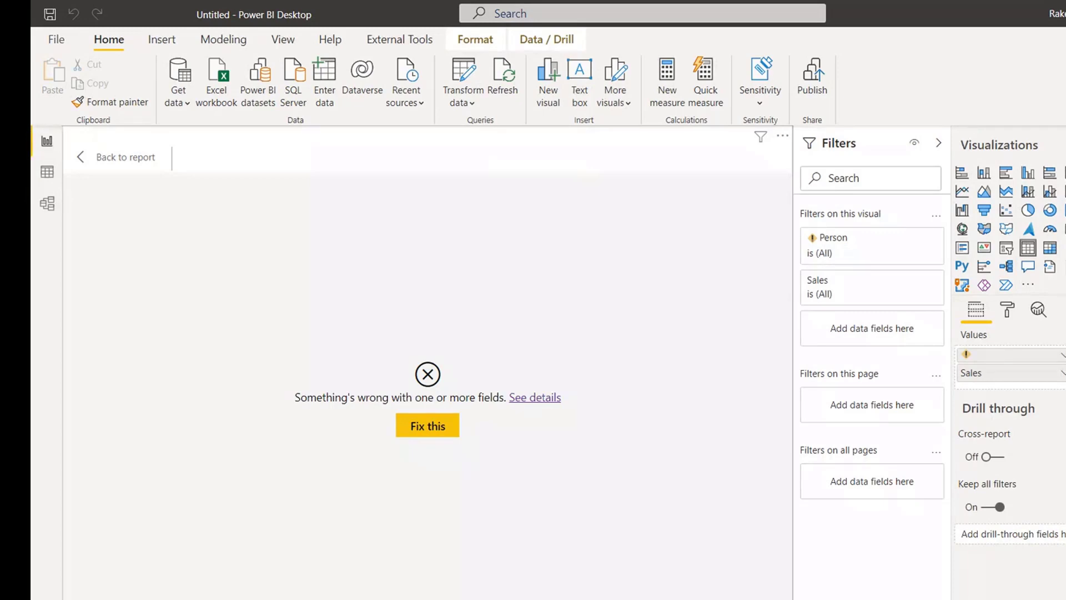
{"action": "left_click_drag", "start_coordinate": [1033, 202], "coordinate": [1011, 350]}
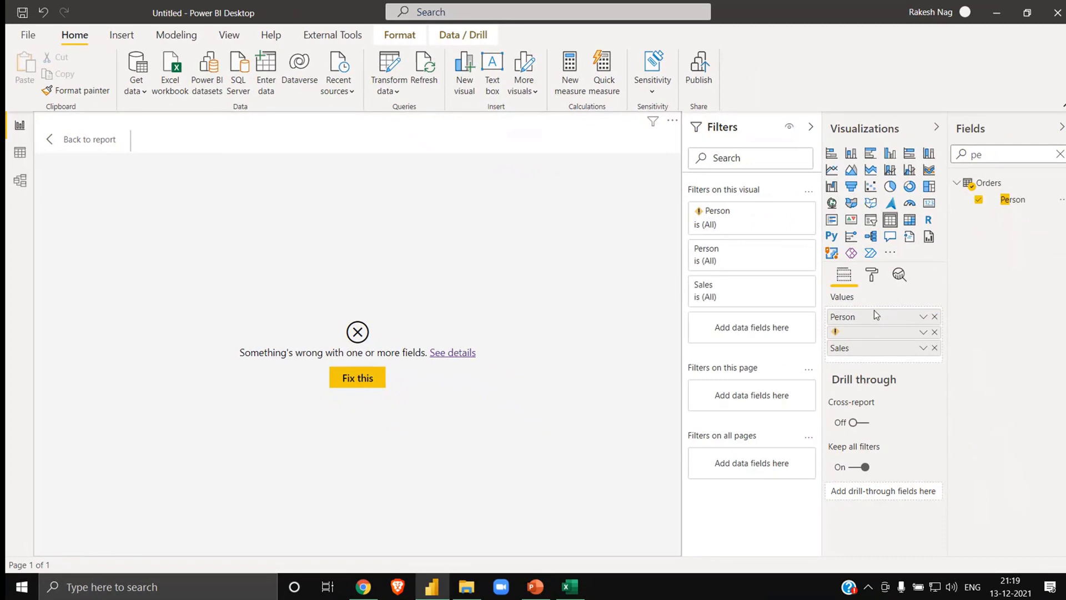
{"action": "left_click", "coordinate": [935, 332]}
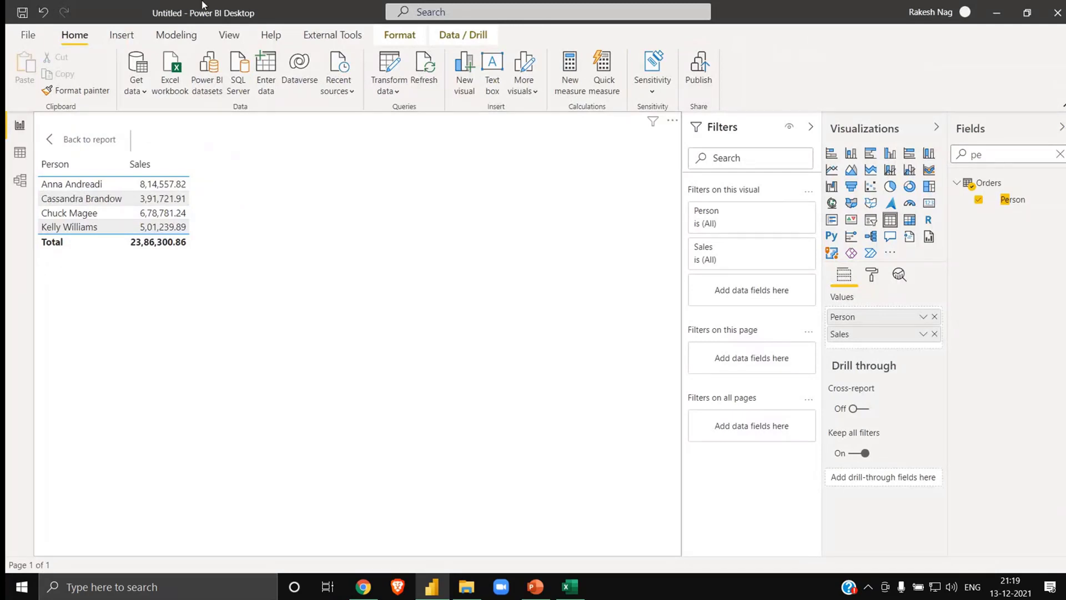
- Reopen the query editor and compare the People query with the merged Orders query
{"action": "left_click", "coordinate": [385, 64]}
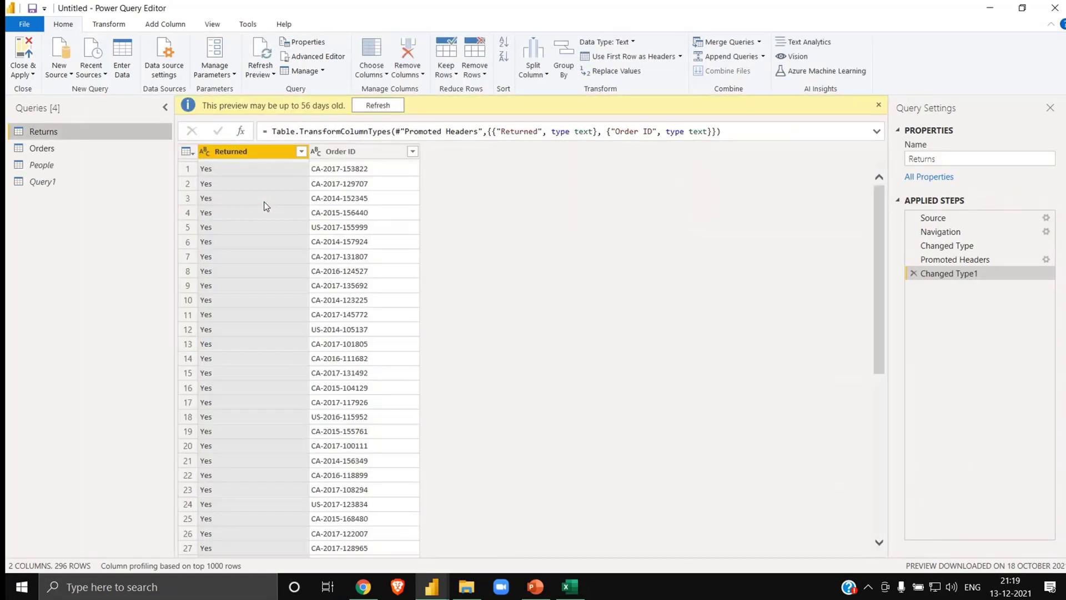
{"action": "left_click", "coordinate": [56, 170]}
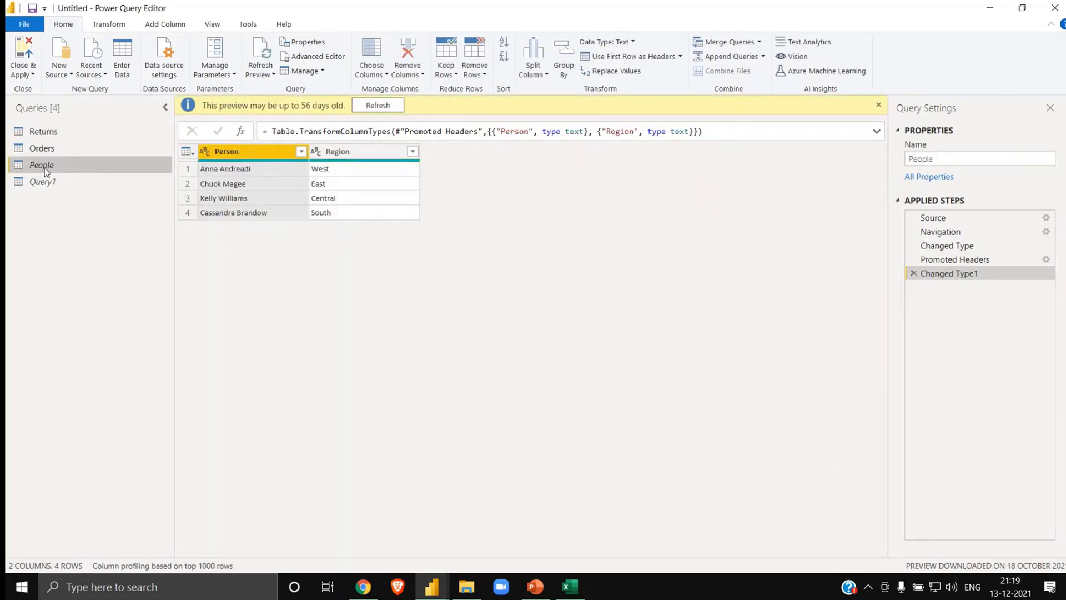
{"action": "left_click", "coordinate": [45, 154]}
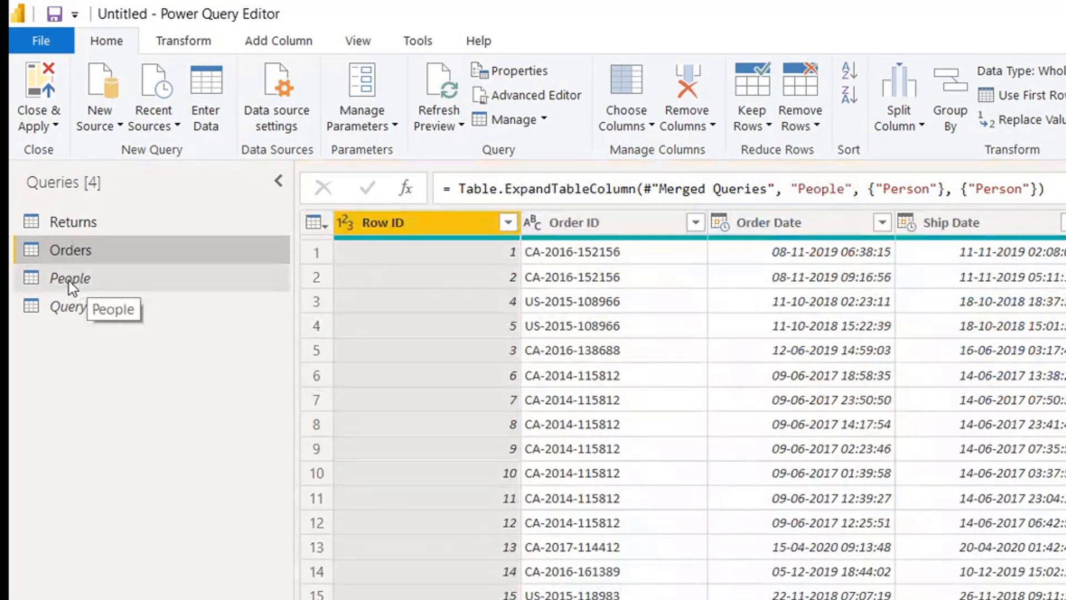
{"action": "right_click", "coordinate": [69, 279]}
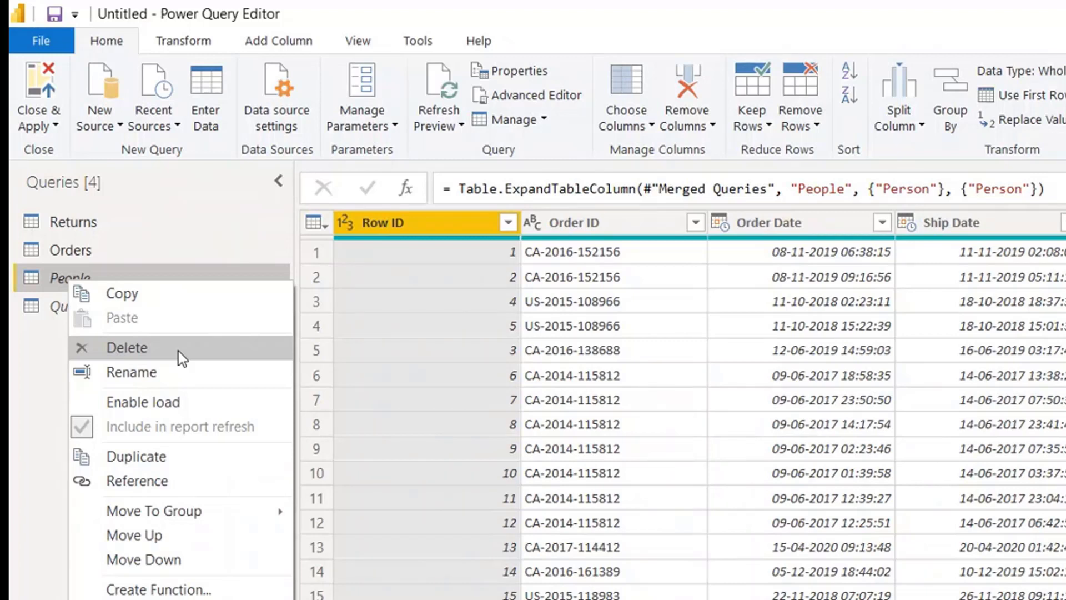
{"action": "left_click", "coordinate": [27, 353]}
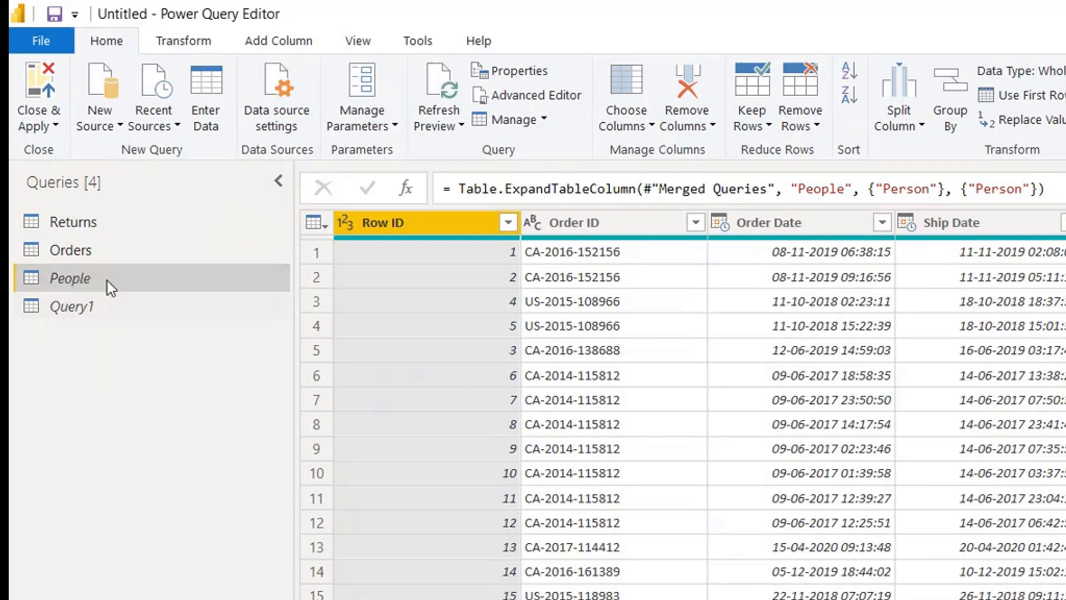
{"action": "left_click", "coordinate": [95, 255]}
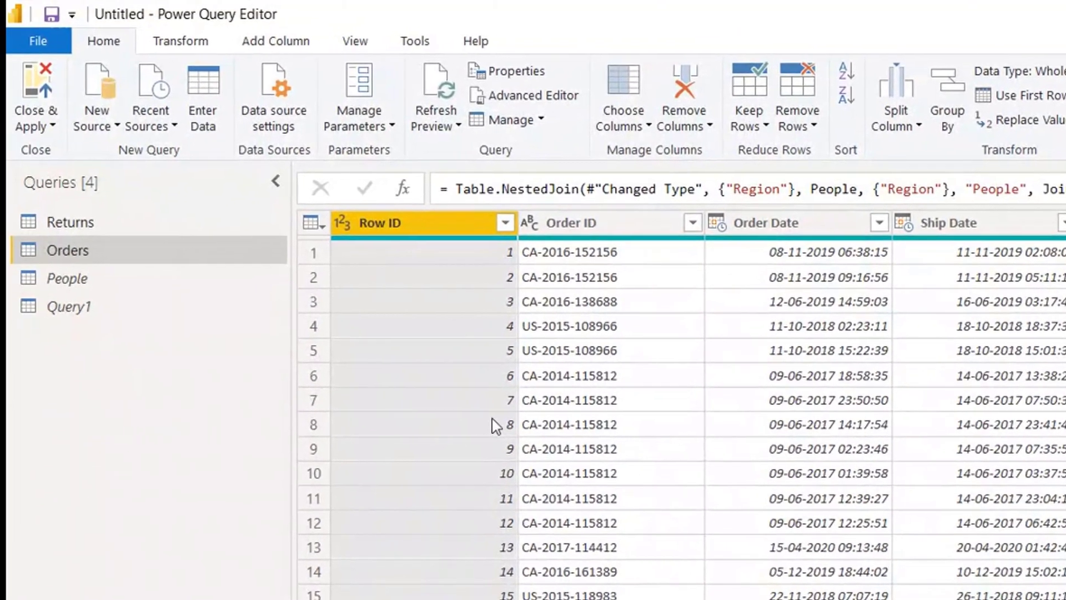
{"action": "left_click", "coordinate": [69, 280]}
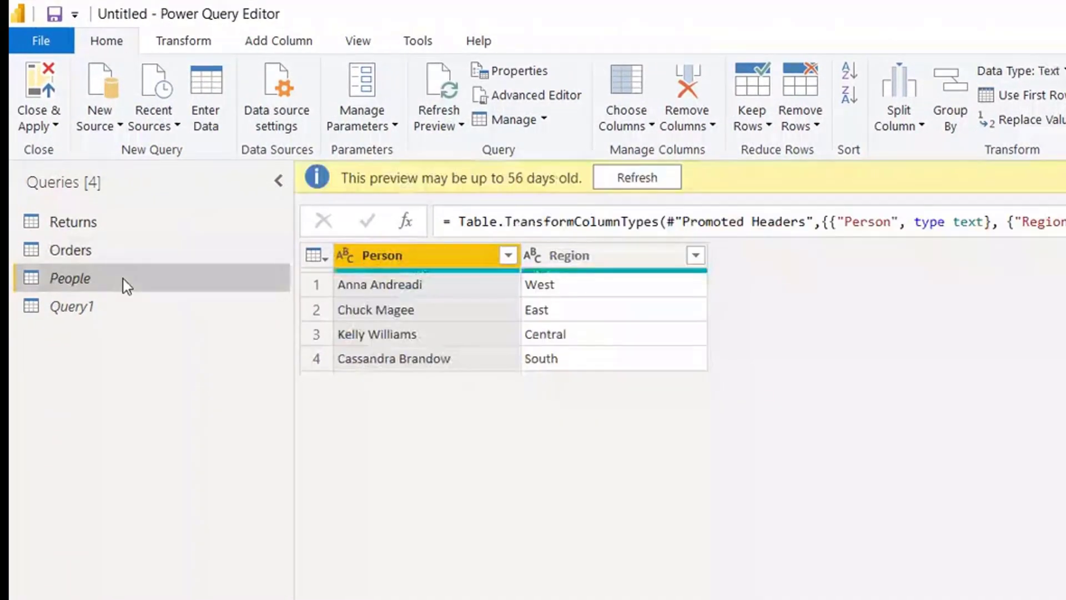
- Review the Enable load, Include in report refresh and Delete options of the People query, checking the Orders query in between
{"action": "right_click", "coordinate": [69, 283]}
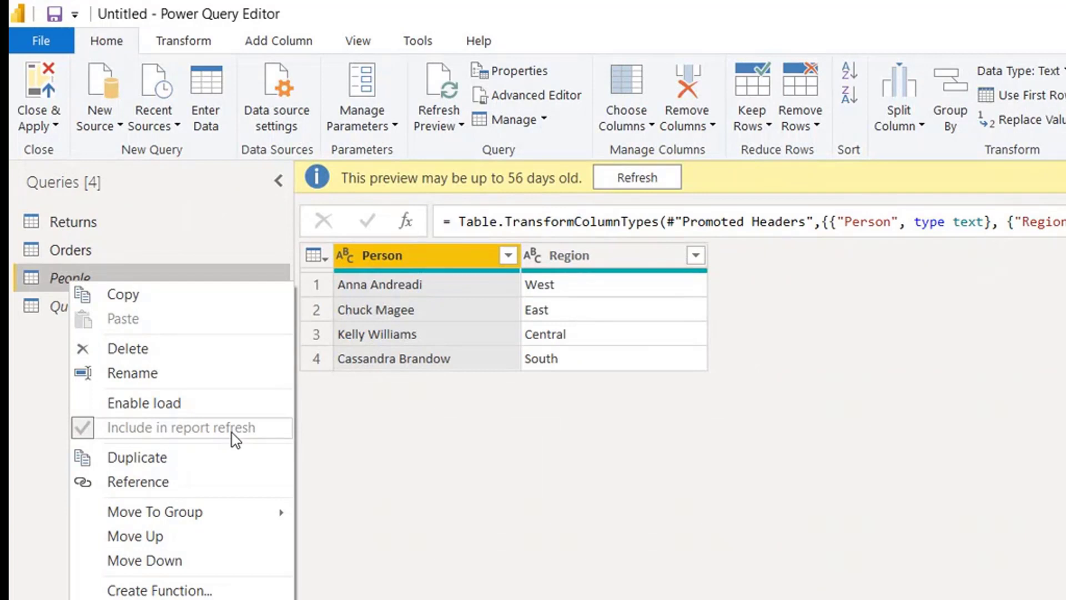
{"action": "left_click", "coordinate": [476, 464]}
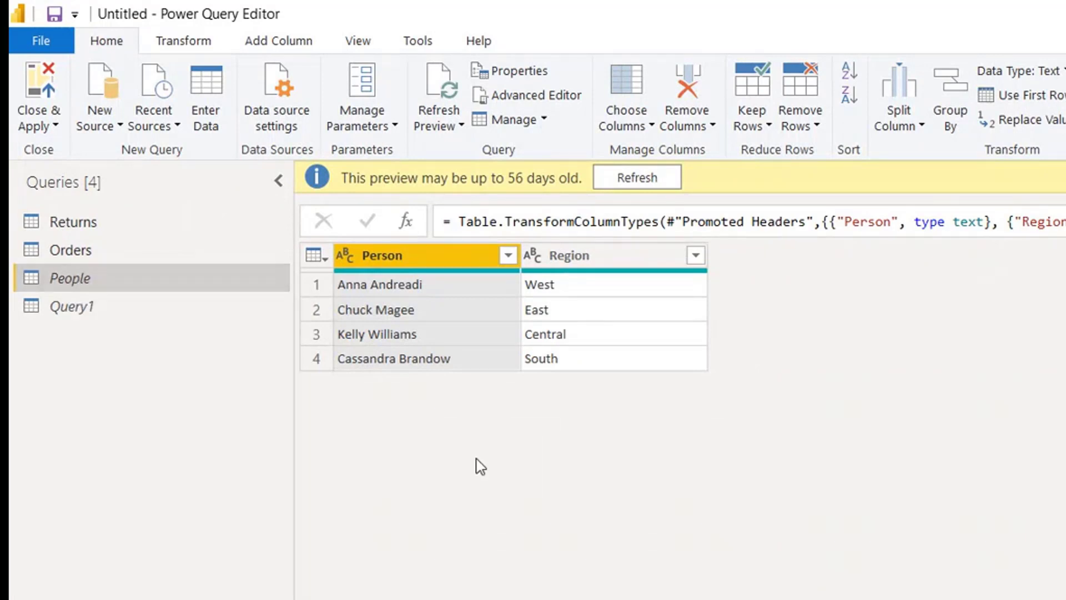
{"action": "right_click", "coordinate": [106, 279]}
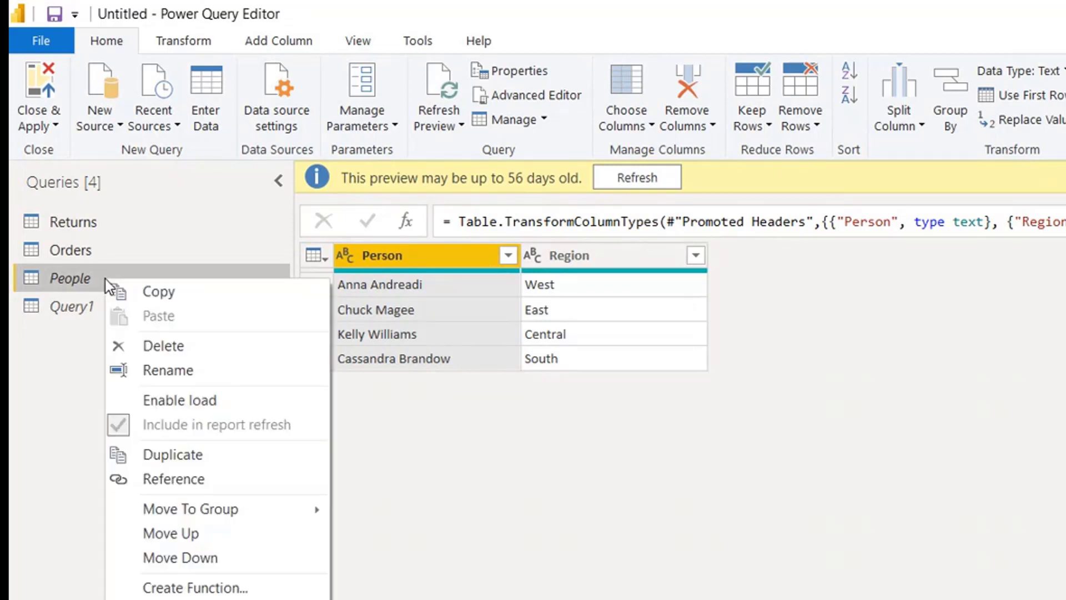
{"action": "left_click", "coordinate": [79, 315]}
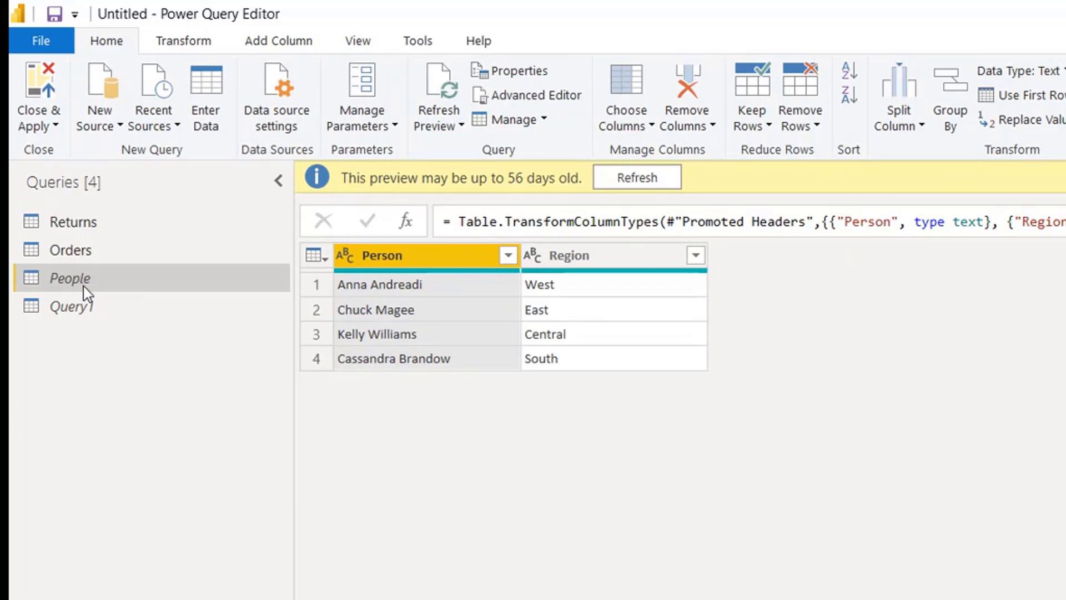
{"action": "left_click", "coordinate": [85, 254]}
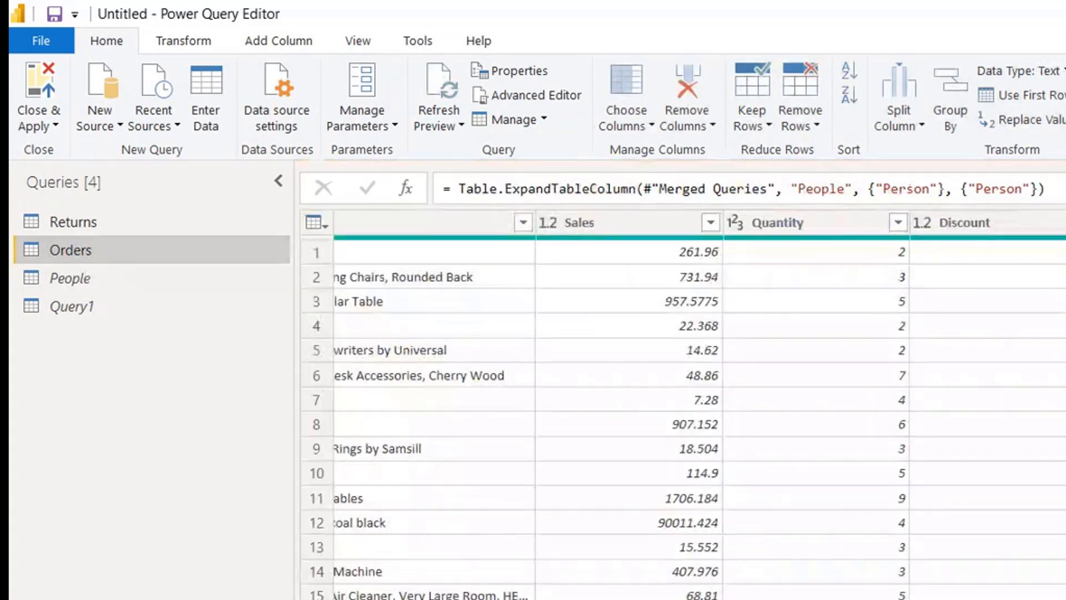
{"action": "right_click", "coordinate": [132, 286]}
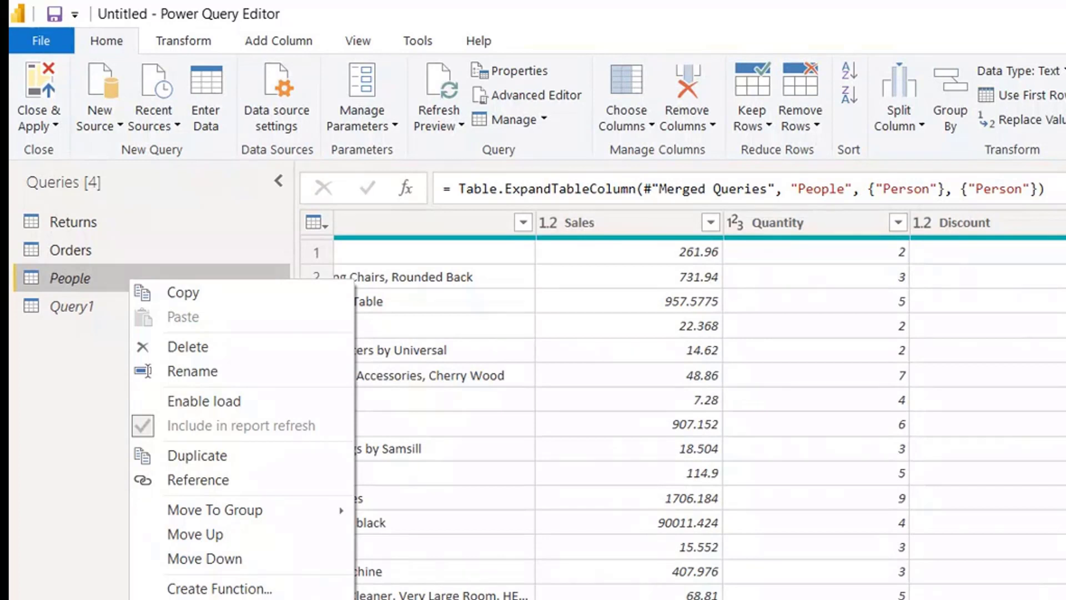
{"action": "left_click", "coordinate": [63, 578]}
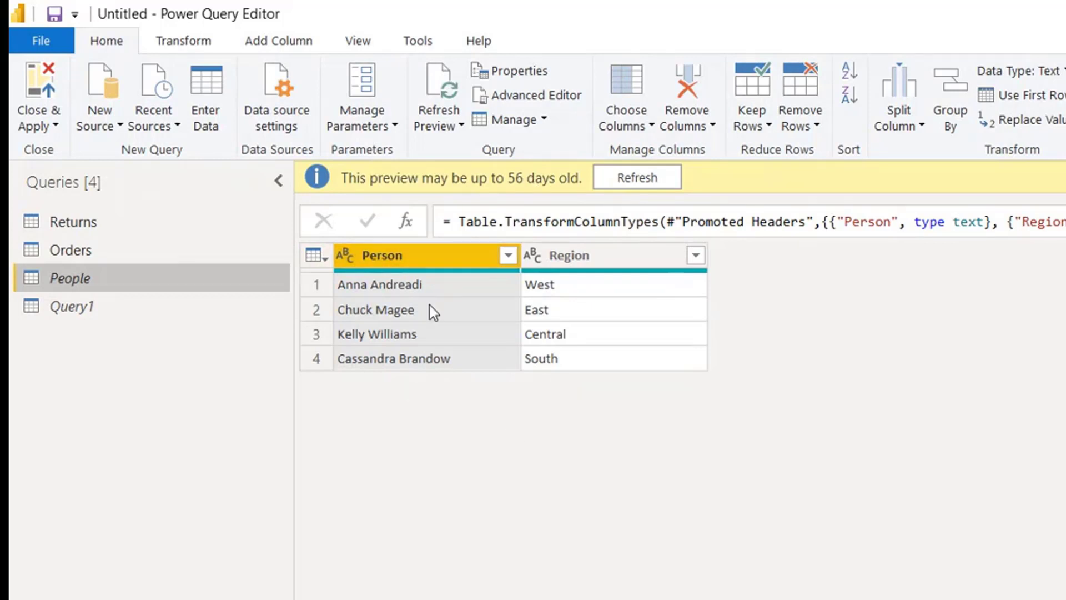
- Compare the merged Orders data with the People query again, including the People query's Enable load setting
{"action": "left_click", "coordinate": [71, 251]}
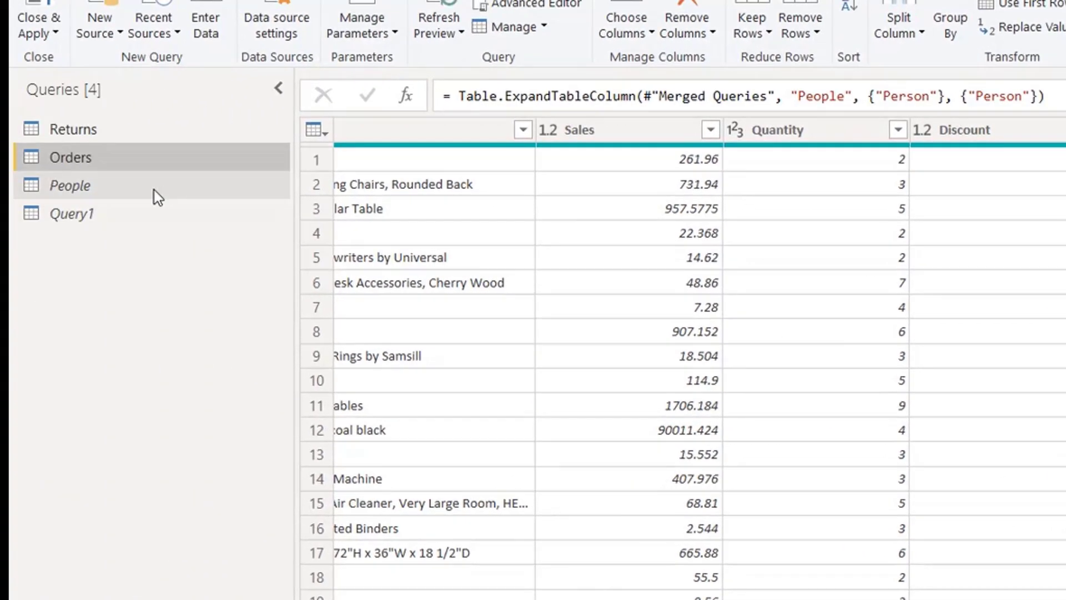
{"action": "left_click", "coordinate": [4, 181]}
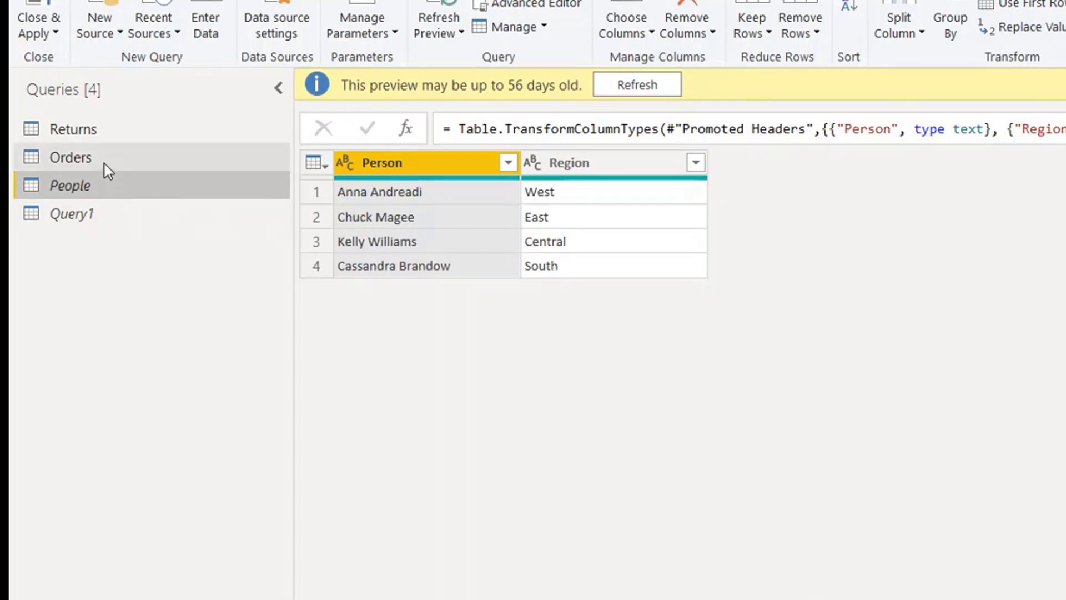
{"action": "right_click", "coordinate": [122, 193]}
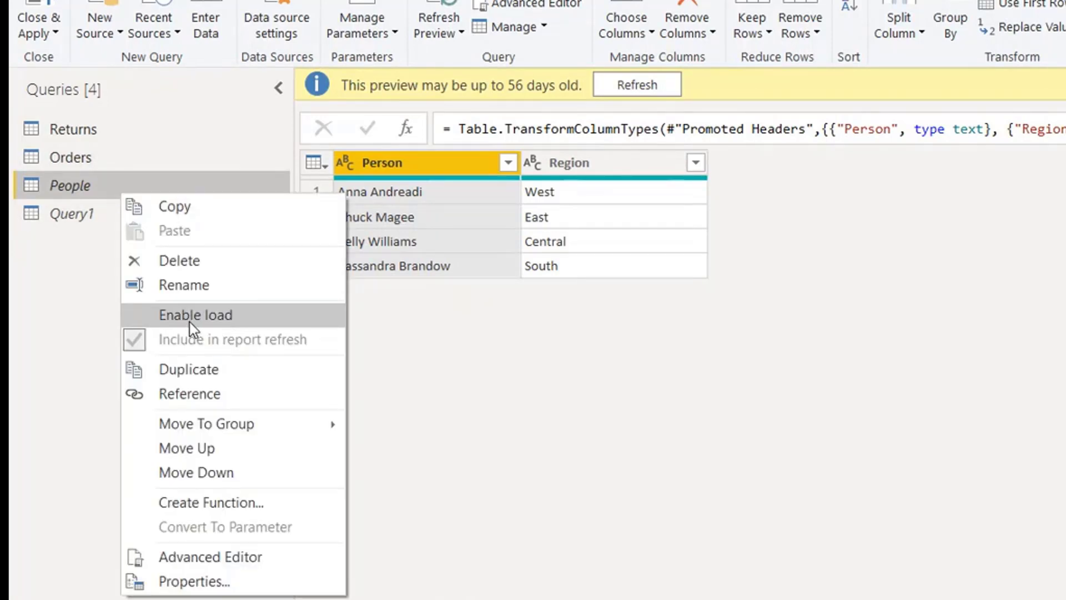
{"action": "left_click", "coordinate": [80, 302]}
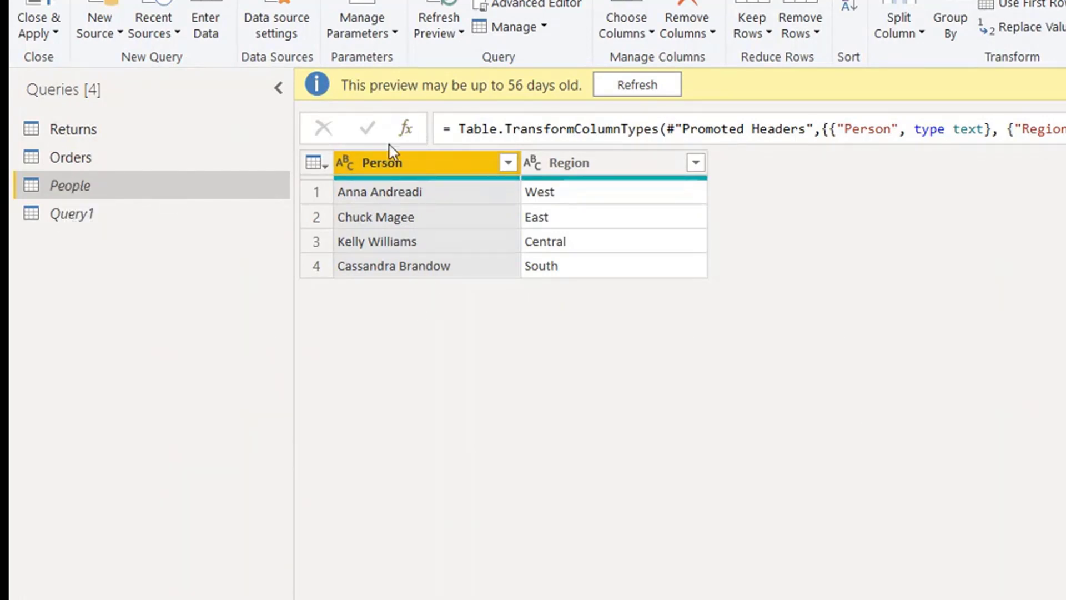
{"action": "left_click", "coordinate": [149, 161]}
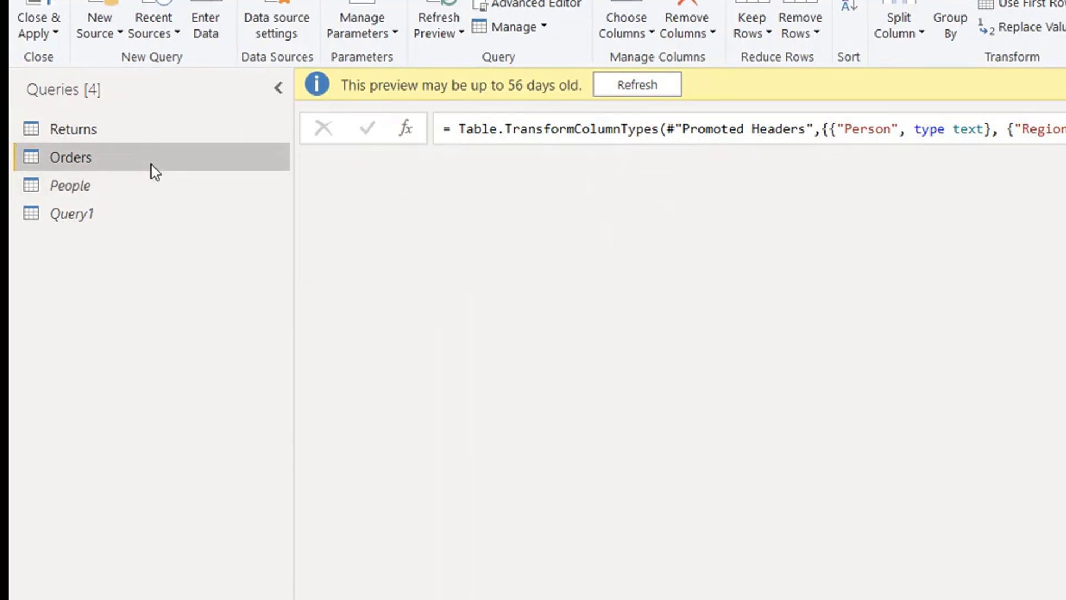
{"action": "scroll", "coordinate": [700, 356], "scroll_direction": "right", "scroll_amount": 20}
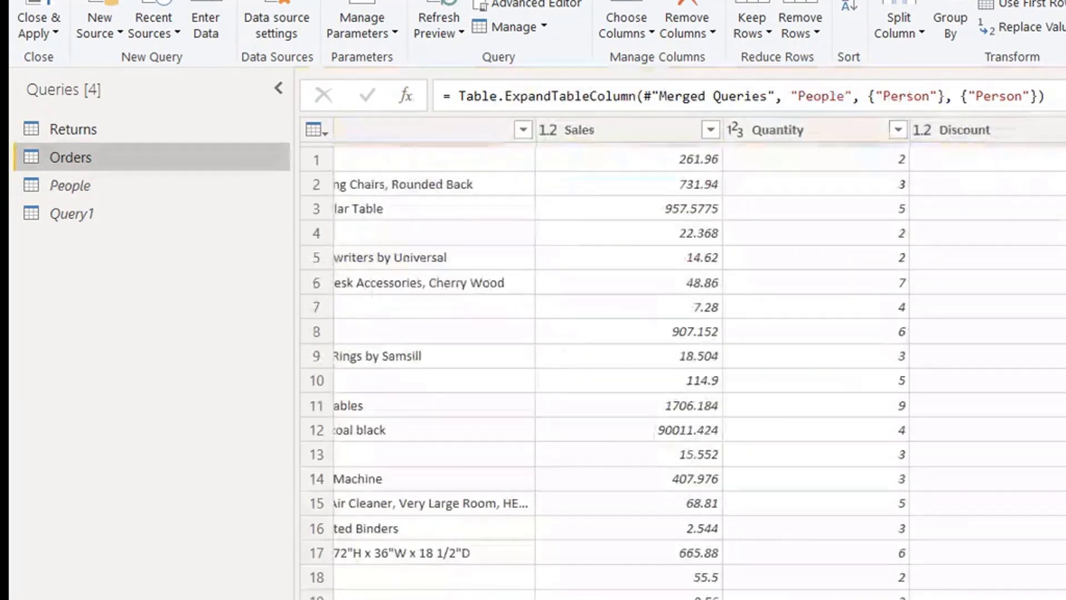
{"action": "left_click", "coordinate": [85, 185]}
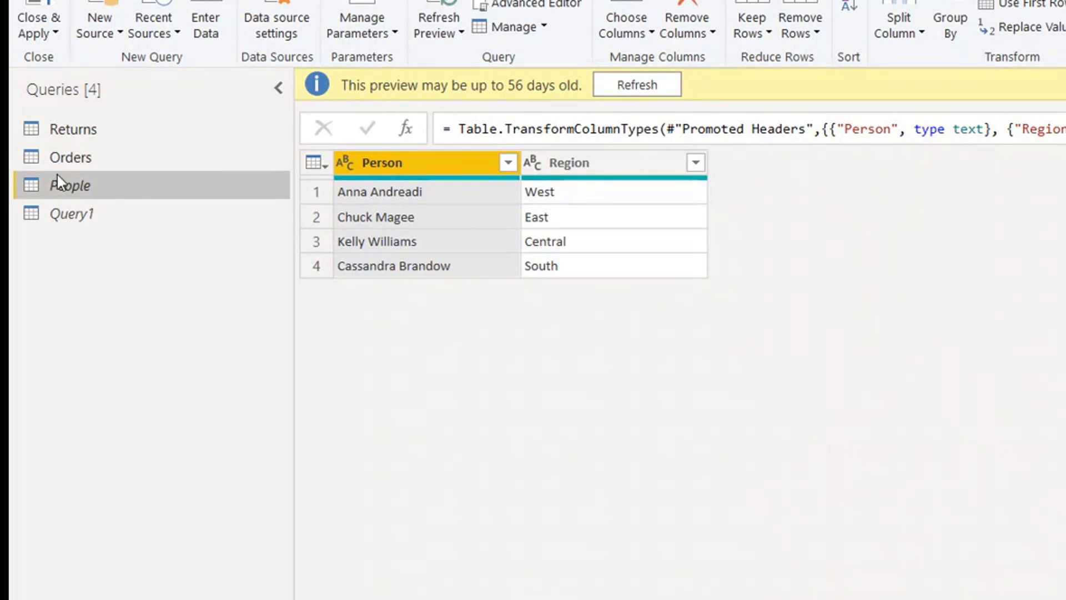
{"action": "mouse_move", "coordinate": [57, 172]}
{"action": "left_mouse_down"}
{"action": "mouse_move", "coordinate": [32, 197]}
{"action": "mouse_move", "coordinate": [62, 201]}
{"action": "mouse_move", "coordinate": [56, 170]}
{"action": "left_mouse_up"}
{"action": "left_click", "coordinate": [59, 166]}
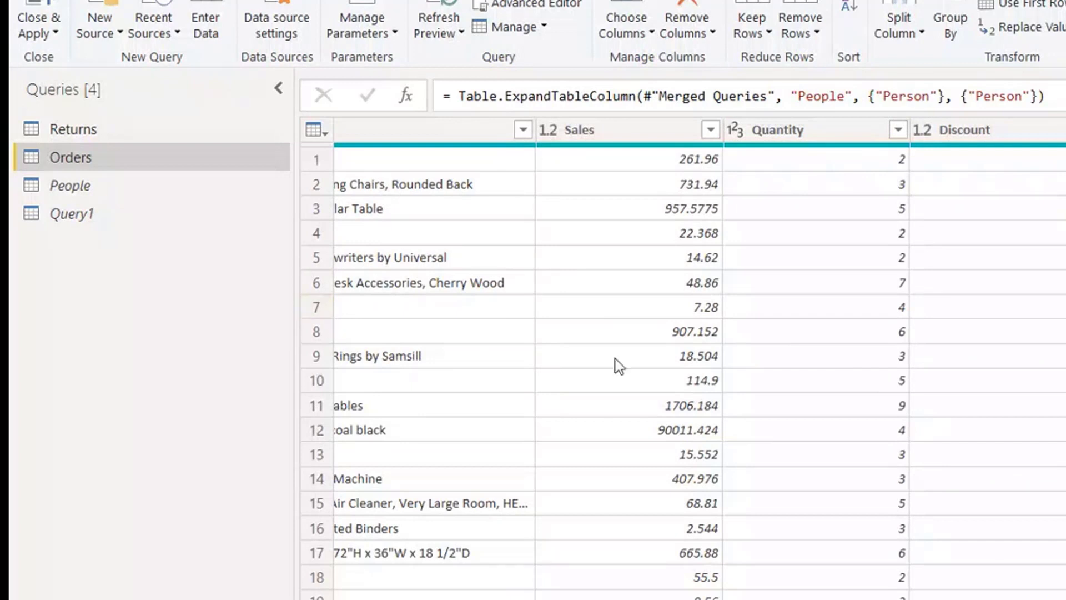
- Turn Enable load back on for the People query and remove the merge and expand steps from the Orders query
{"action": "left_click", "coordinate": [106, 197]}
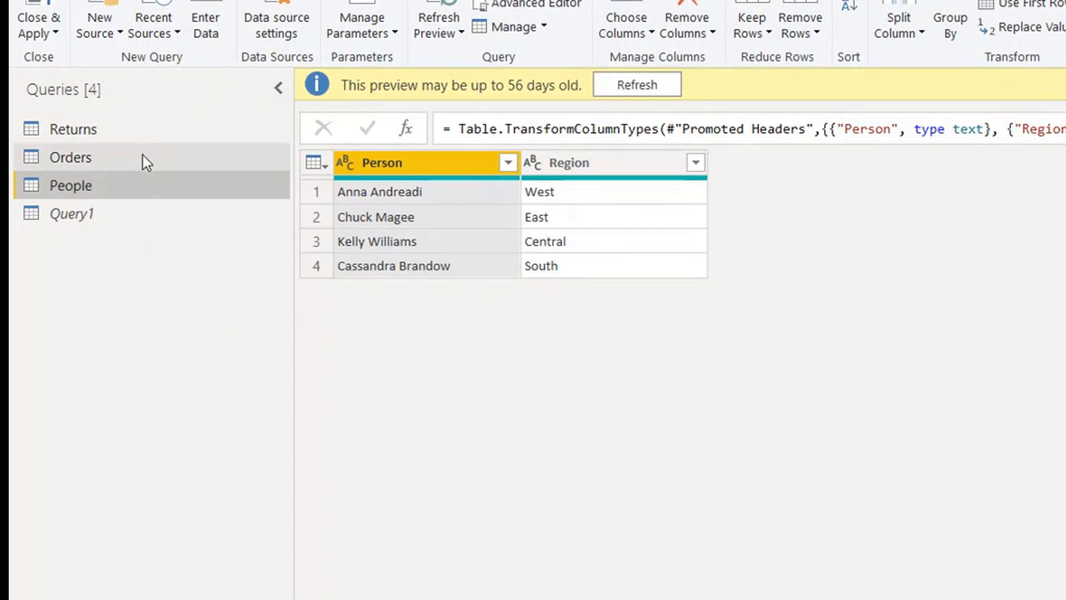
{"action": "left_click", "coordinate": [142, 155]}
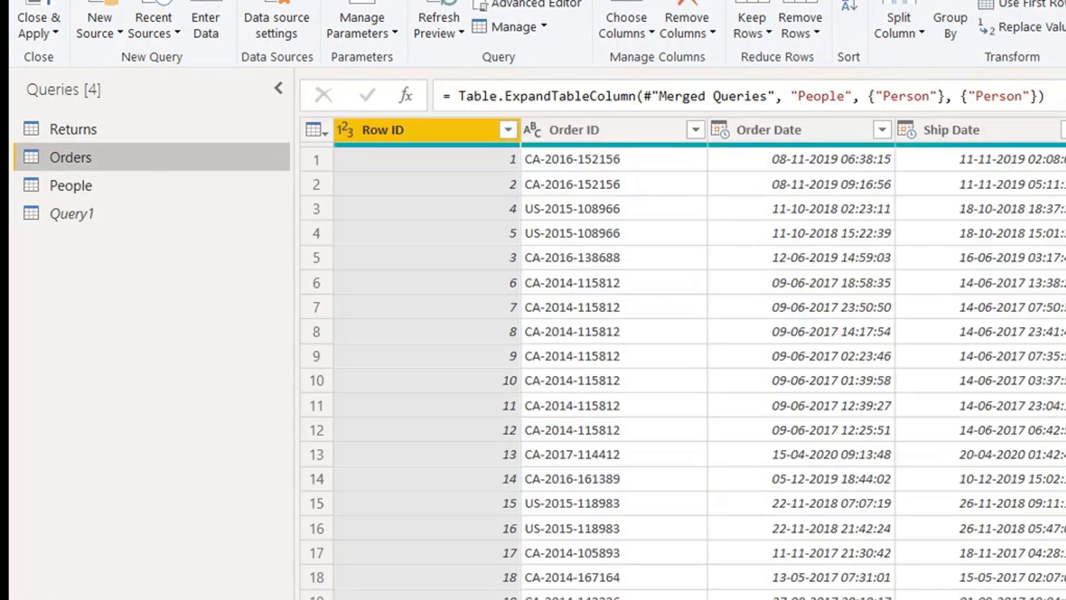
{"action": "key", "text": "Up"}
{"action": "key", "text": "Up"}
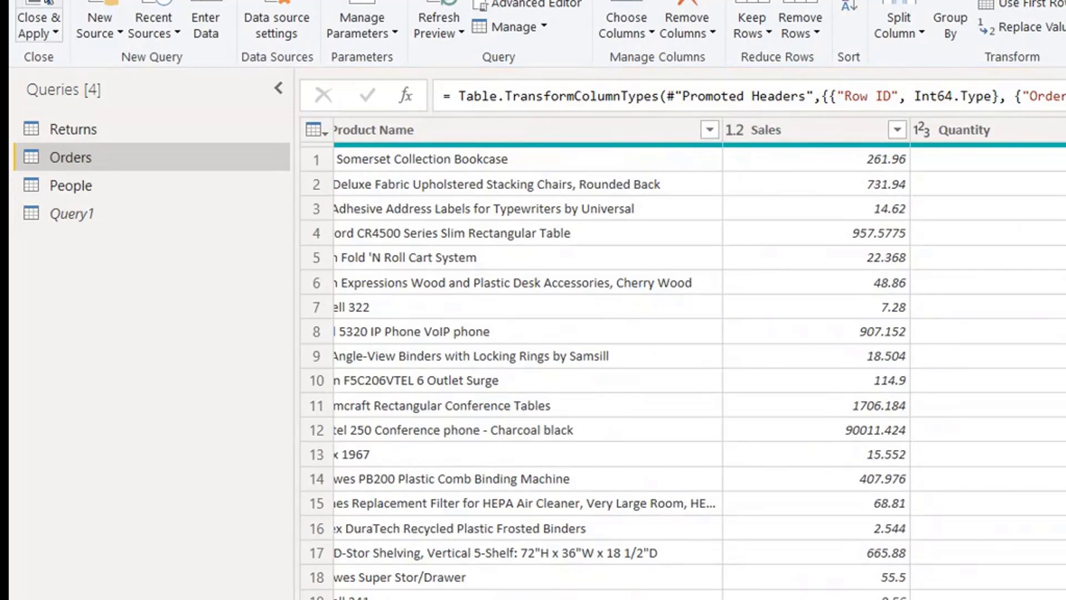
- Apply the query changes and inspect the Orders, People and Returns relationships in the model diagram, moving People slightly closer to Orders
{"action": "left_click", "coordinate": [48, 2]}
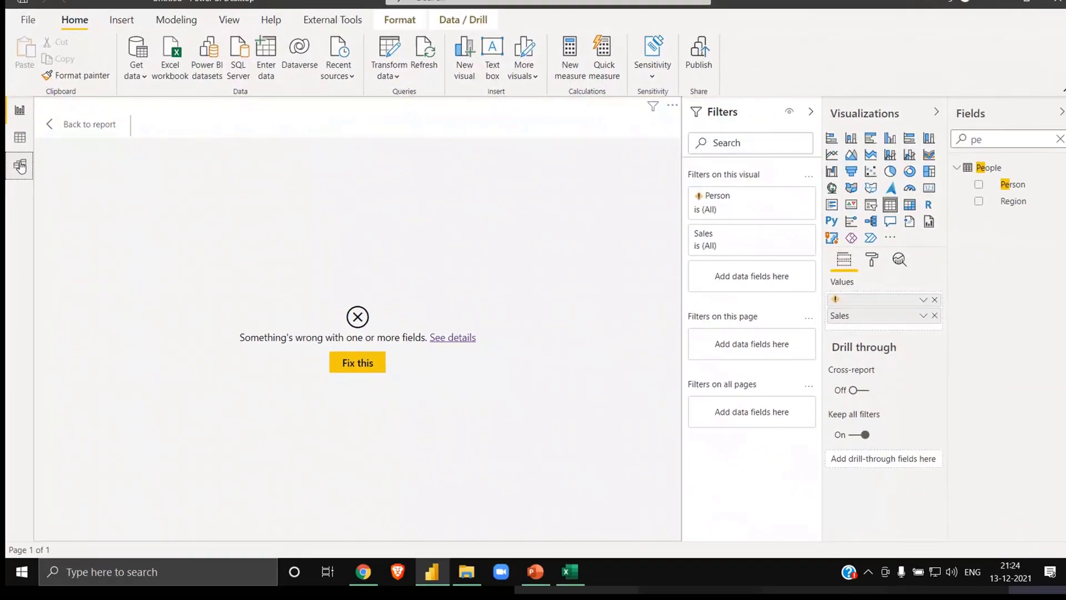
{"action": "left_click", "coordinate": [29, 196]}
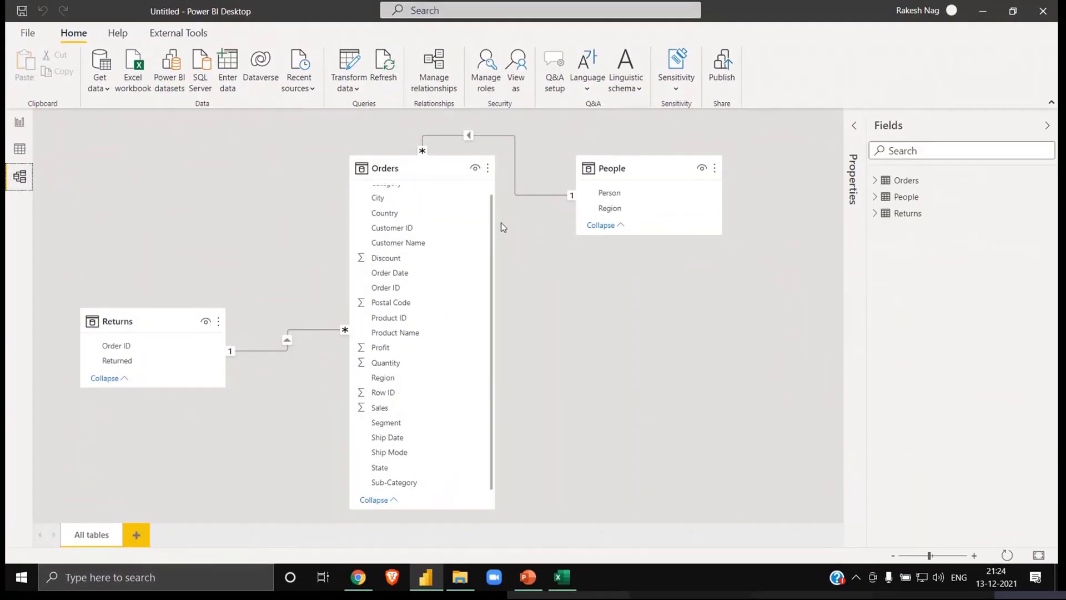
{"action": "scroll", "coordinate": [464, 318], "scroll_direction": "up", "scroll_amount": 1}
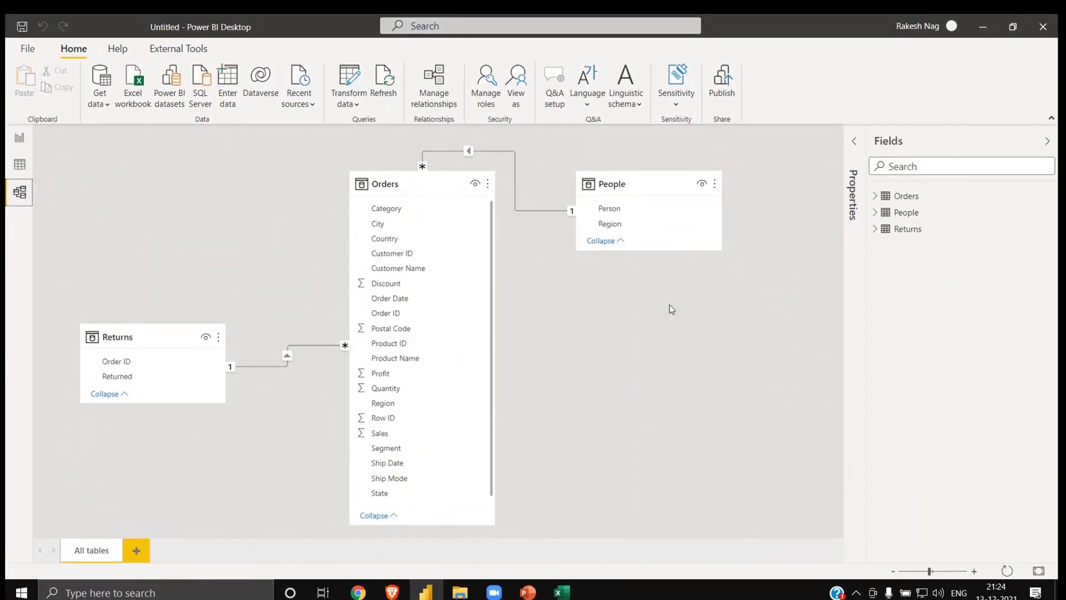
{"action": "left_click_drag", "start_coordinate": [642, 184], "coordinate": [607, 184]}
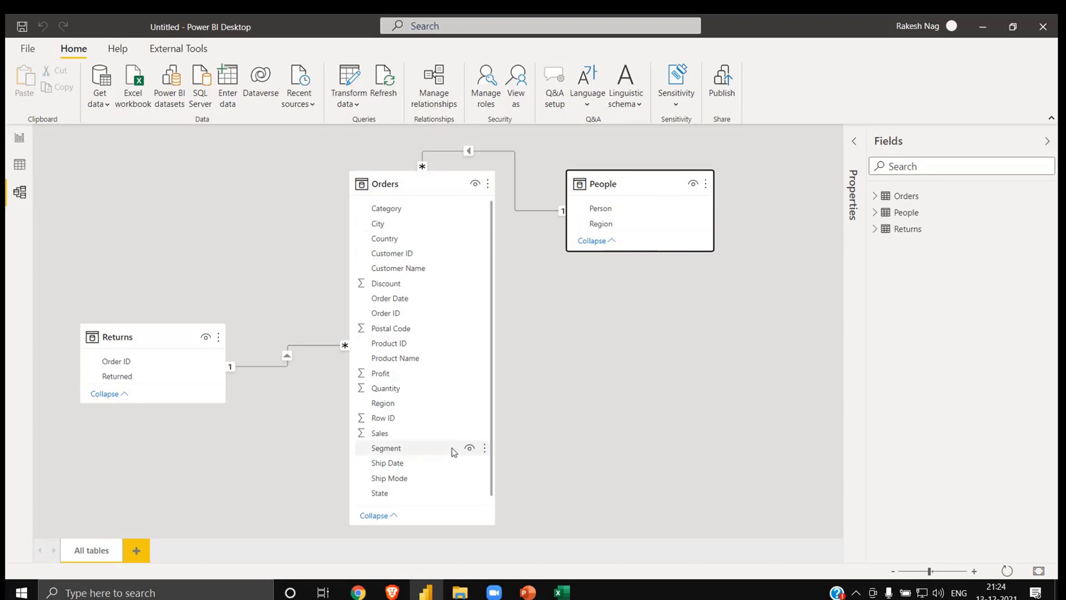
{"action": "scroll", "coordinate": [454, 451], "scroll_direction": "down", "scroll_amount": 1}
{"action": "scroll", "coordinate": [453, 448], "scroll_direction": "up", "scroll_amount": 1}
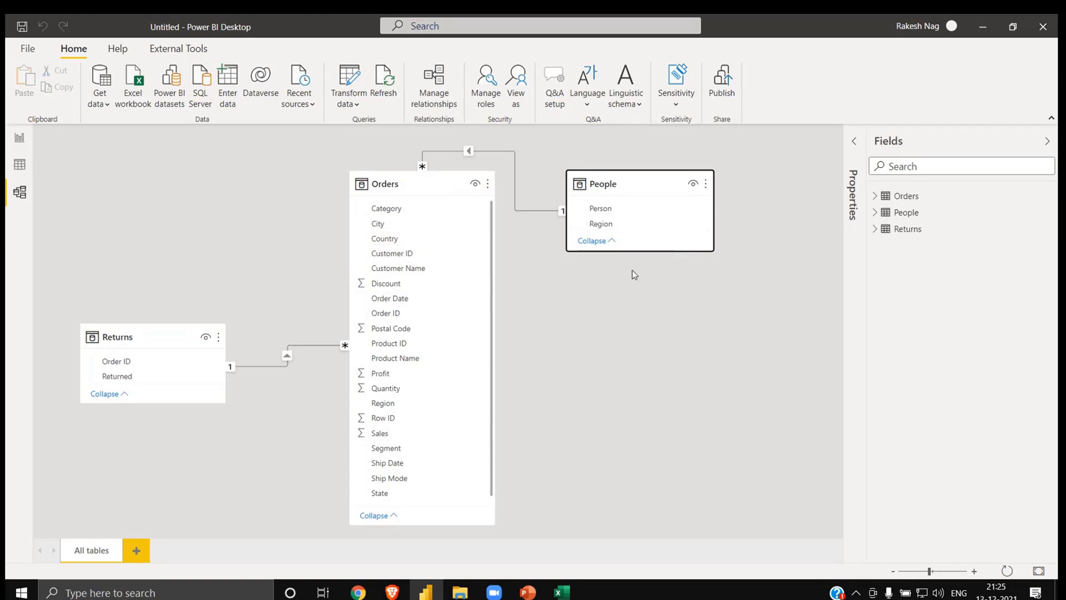
- Move the People table lower and farther from Orders in the model diagram, and look through the Orders field list
{"action": "left_click_drag", "start_coordinate": [616, 181], "coordinate": [656, 229]}
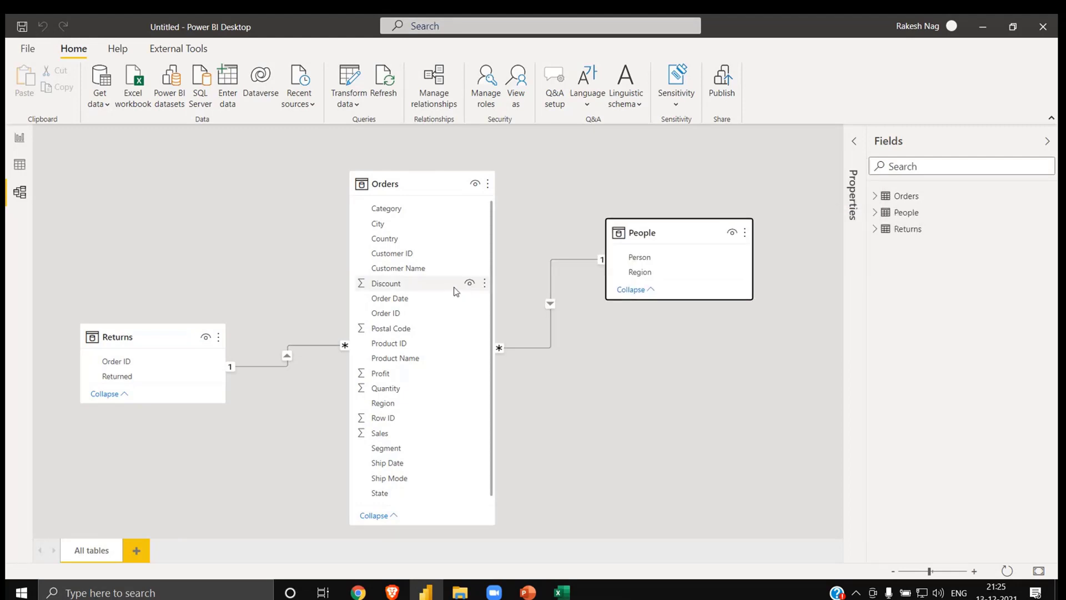
{"action": "scroll", "coordinate": [412, 348], "scroll_direction": "down", "scroll_amount": 1}
{"action": "scroll", "coordinate": [415, 347], "scroll_direction": "up", "scroll_amount": 1}
{"action": "scroll", "coordinate": [414, 343], "scroll_direction": "down", "scroll_amount": 1}
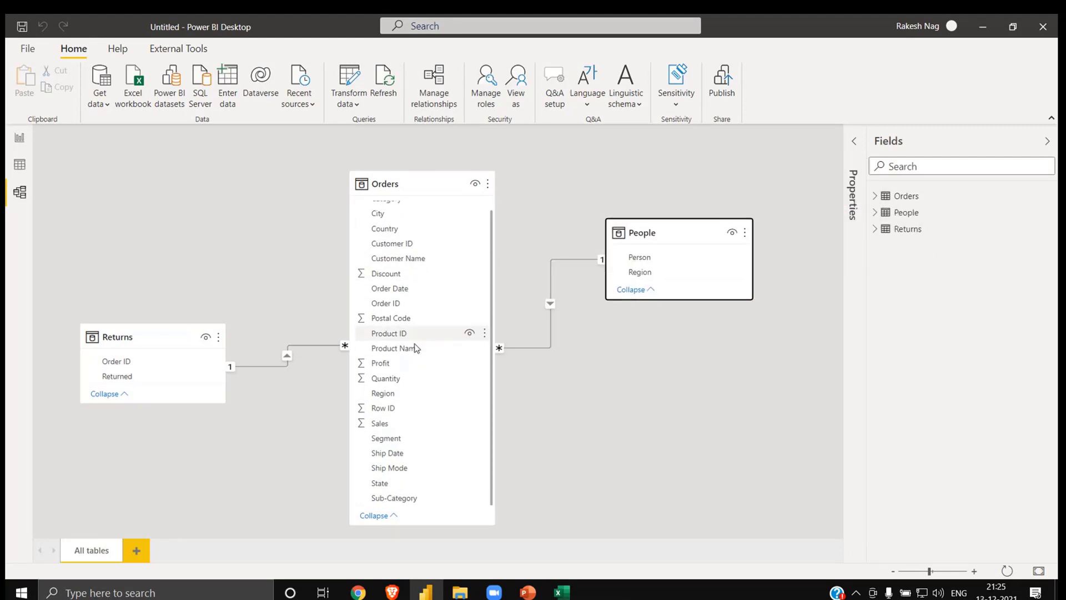
{"action": "scroll", "coordinate": [414, 343], "scroll_direction": "up", "scroll_amount": 1}
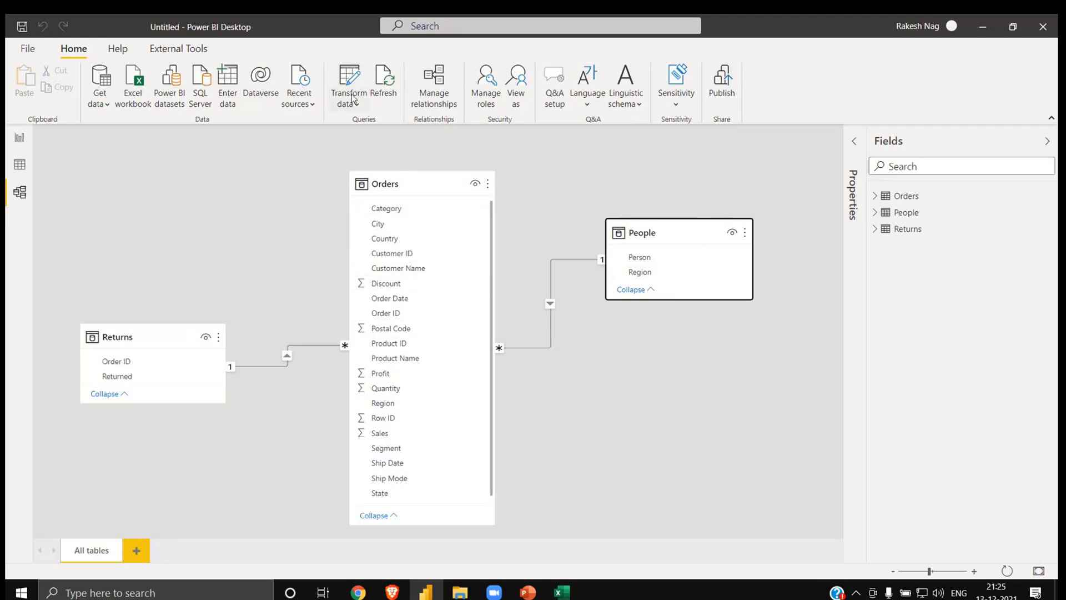
- Open the Power Query Editor and review the data of the People, Orders and Returns queries
{"action": "left_click", "coordinate": [347, 73]}
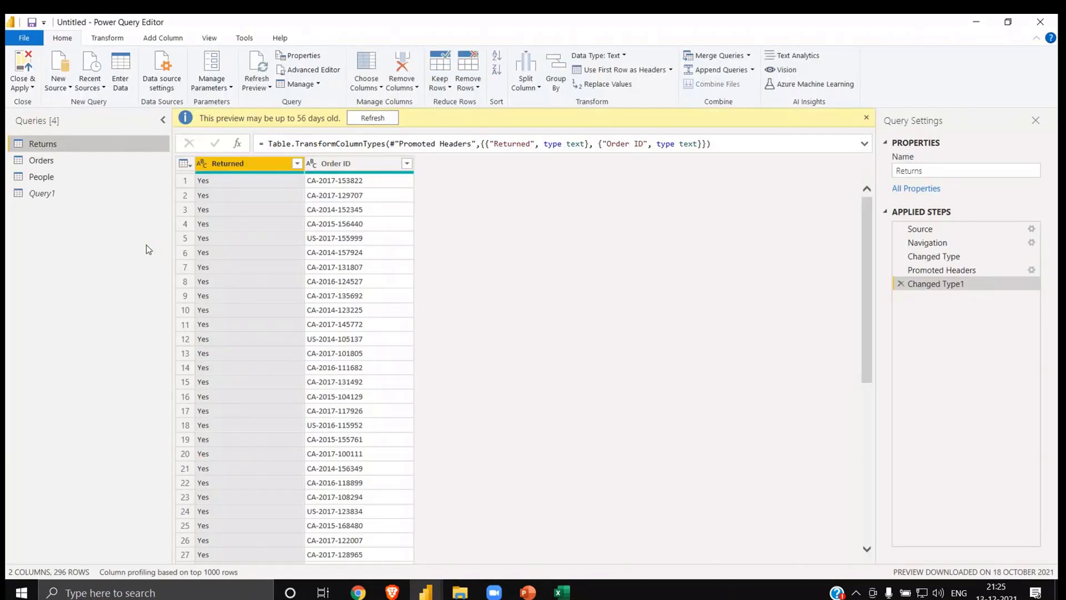
{"action": "left_click", "coordinate": [64, 177]}
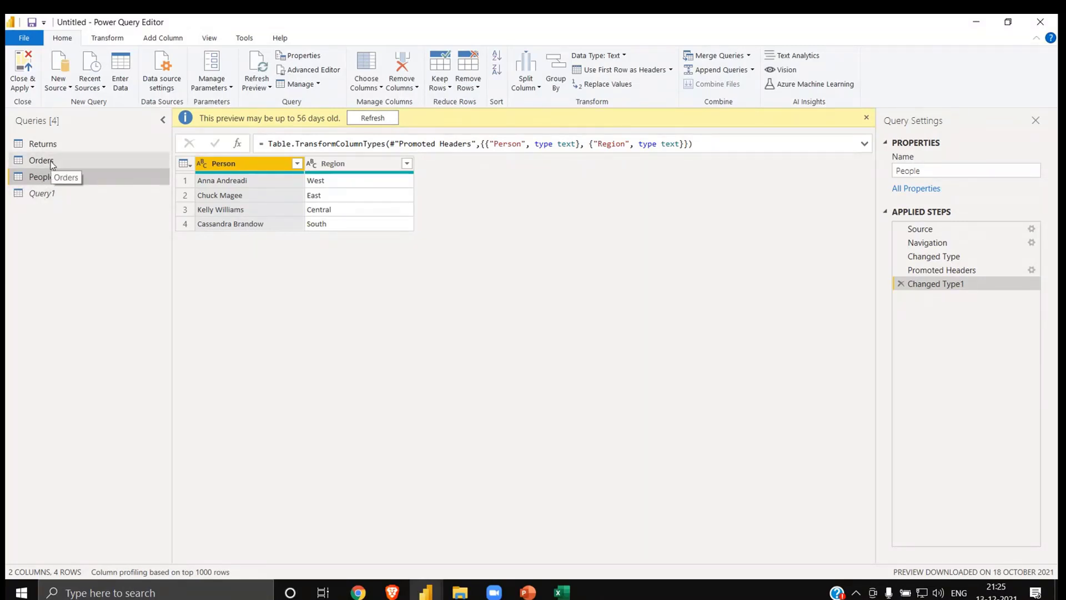
{"action": "left_click", "coordinate": [34, 161]}
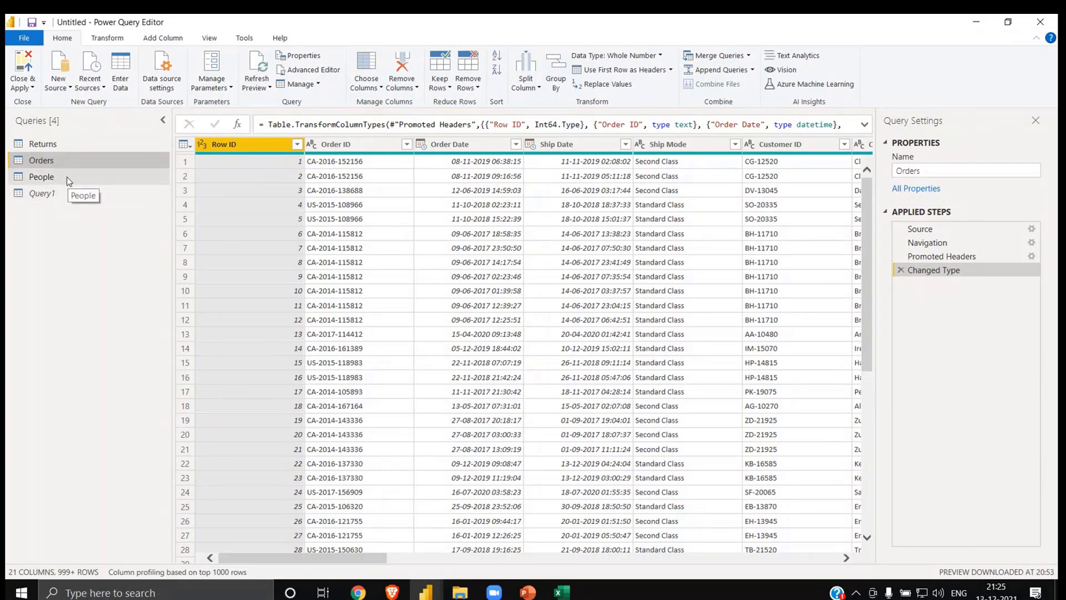
{"action": "left_click", "coordinate": [54, 146]}
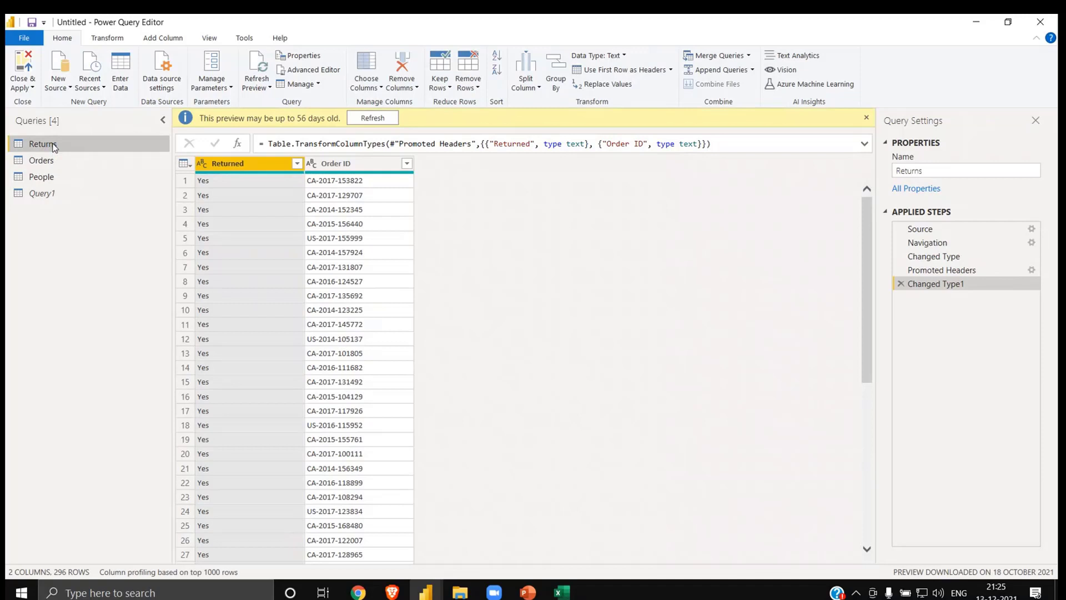
{"action": "left_click", "coordinate": [74, 177]}
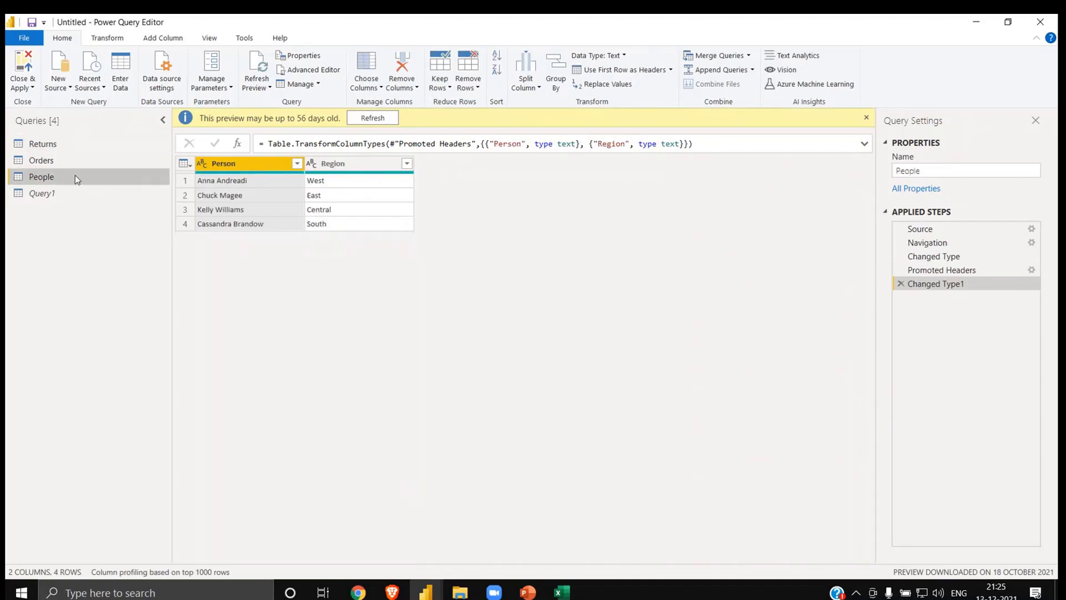
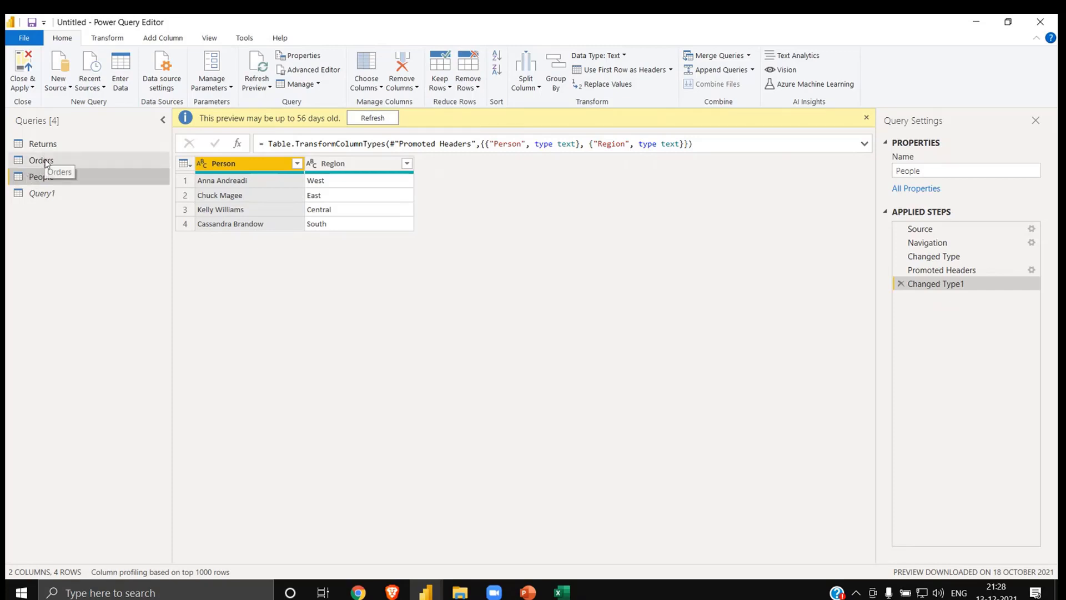
- Compare the Orders query's data with the Person and Region columns of the People query
{"action": "left_click", "coordinate": [46, 162]}
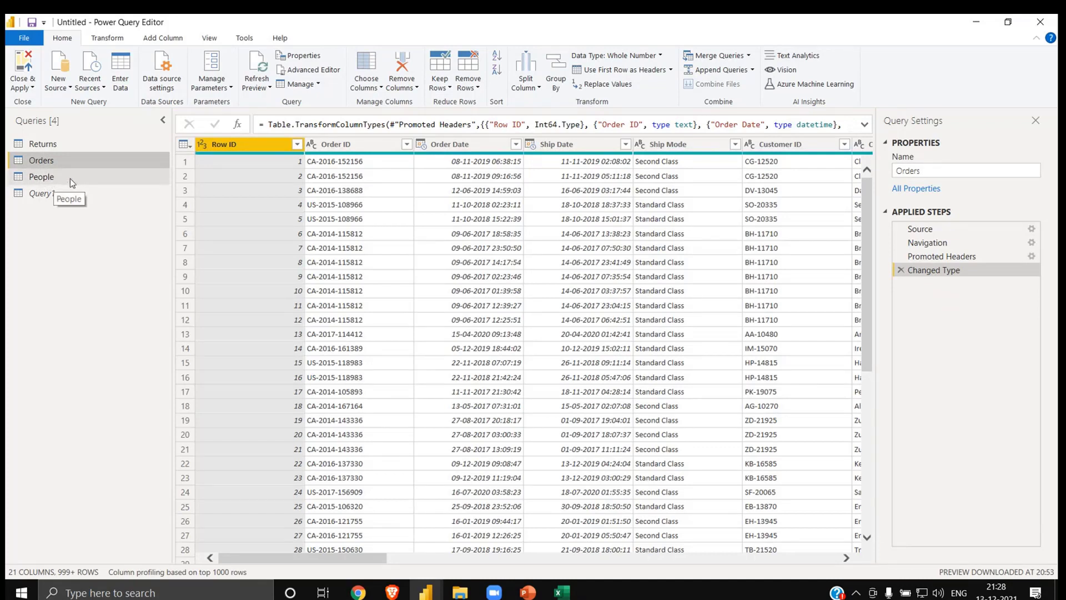
{"action": "left_click", "coordinate": [70, 178]}
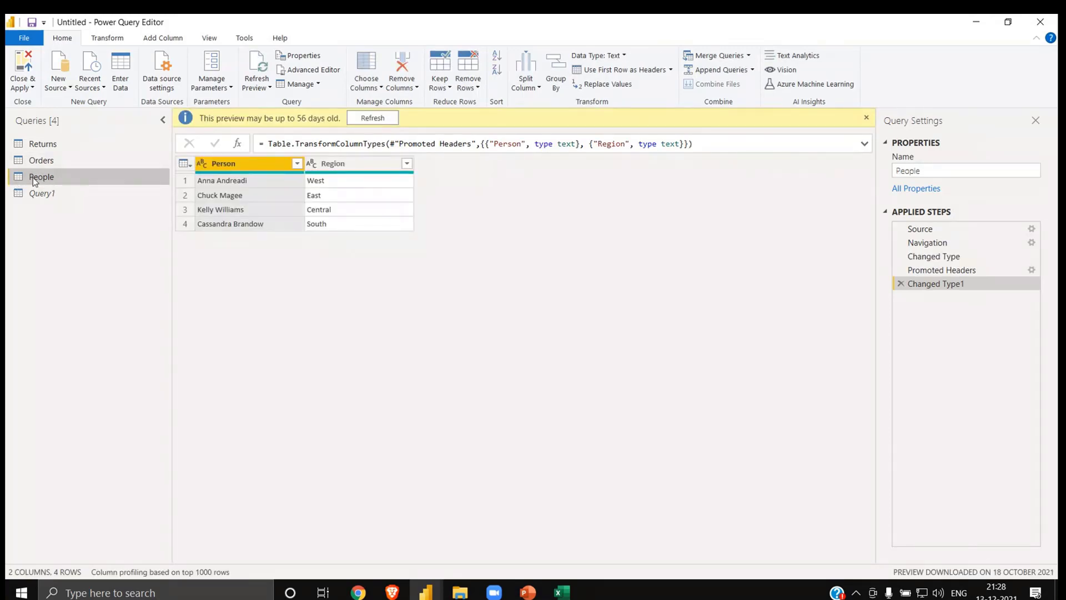
{"action": "left_click", "coordinate": [44, 161]}
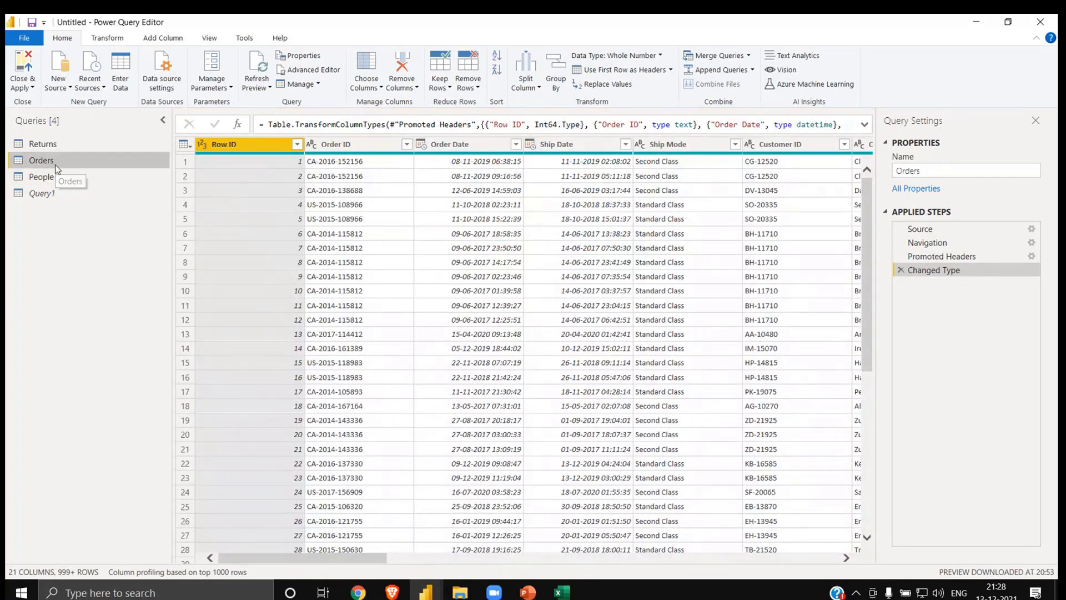
{"action": "left_click", "coordinate": [41, 177]}
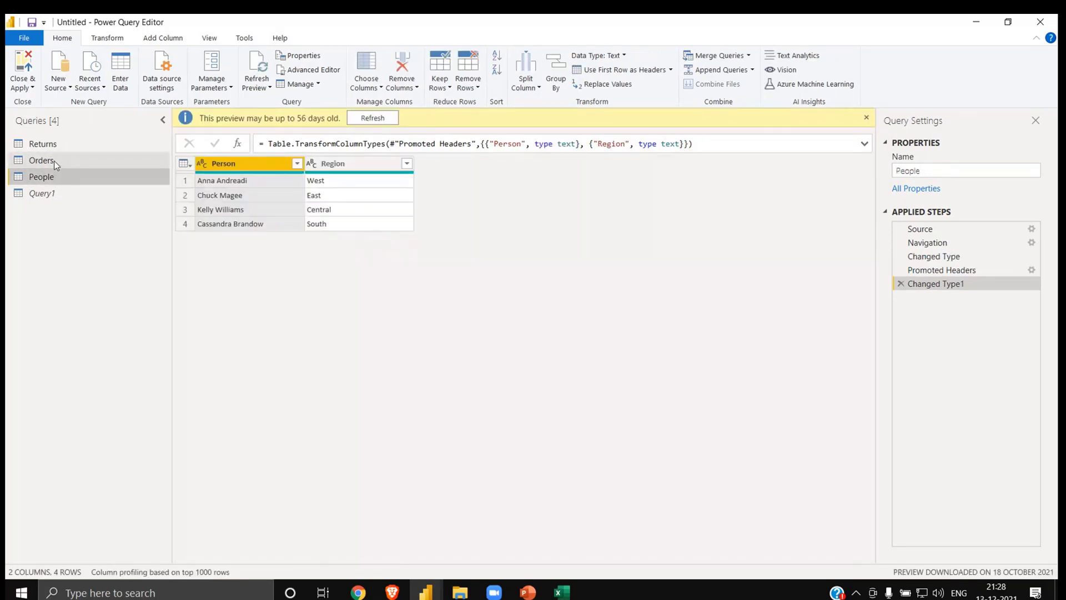
{"action": "left_click", "coordinate": [54, 161]}
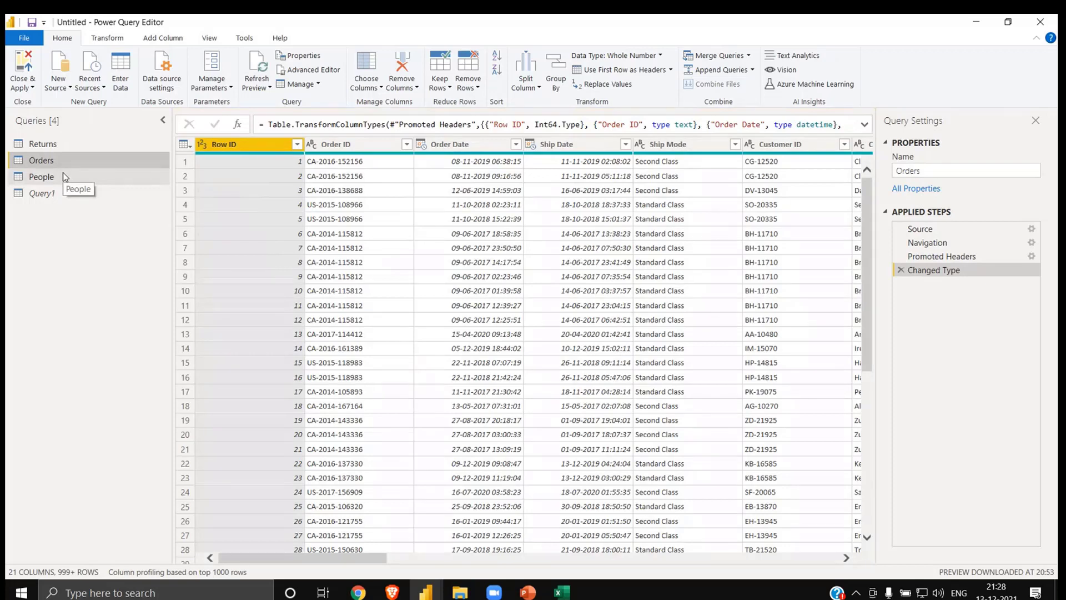
{"action": "left_click", "coordinate": [64, 178]}
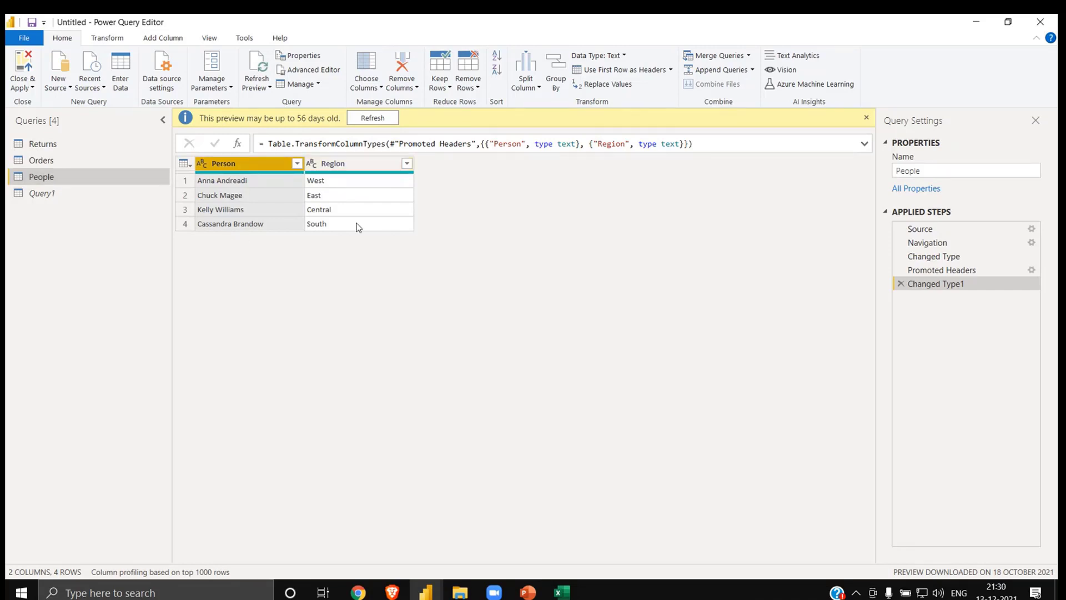
{"action": "left_click", "coordinate": [41, 162]}
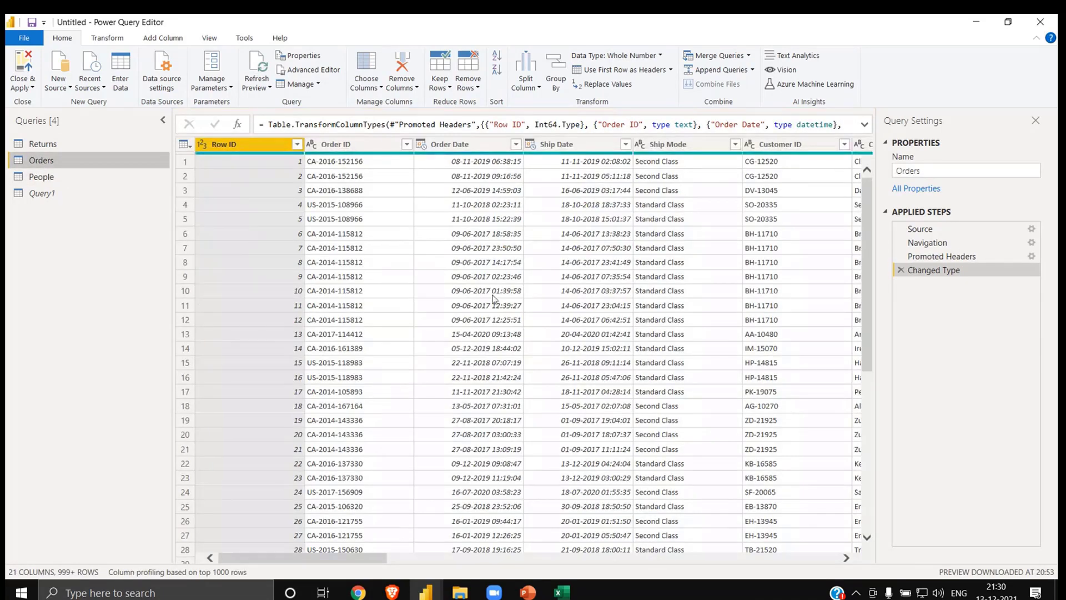
{"action": "scroll", "coordinate": [494, 299], "scroll_direction": "right", "scroll_amount": 10}
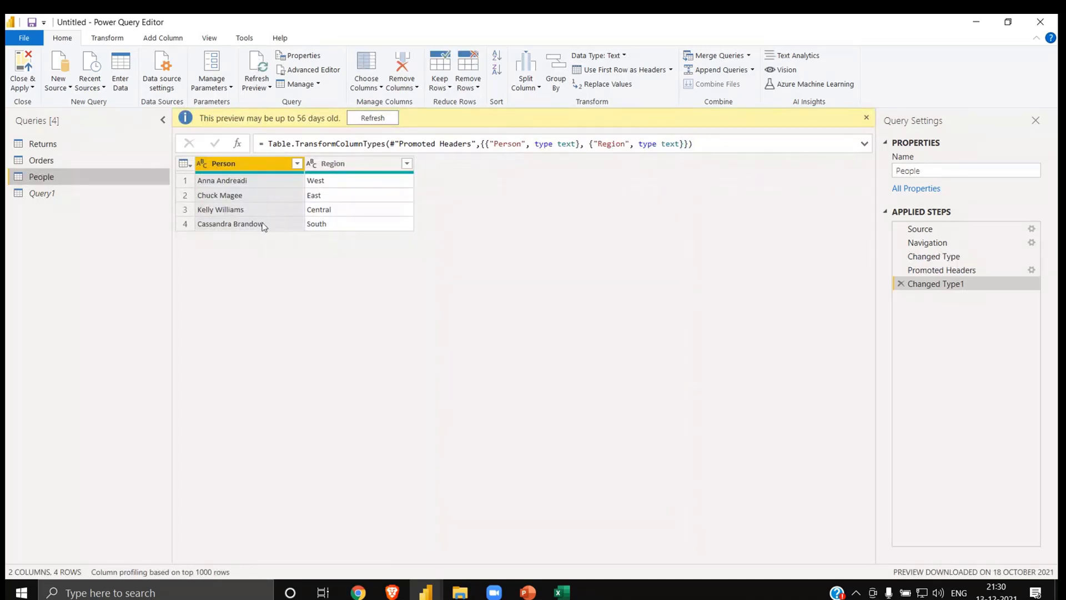
- View the Orders and People queries again and check the People query's Enable load option without changing it
{"action": "left_click", "coordinate": [84, 160]}
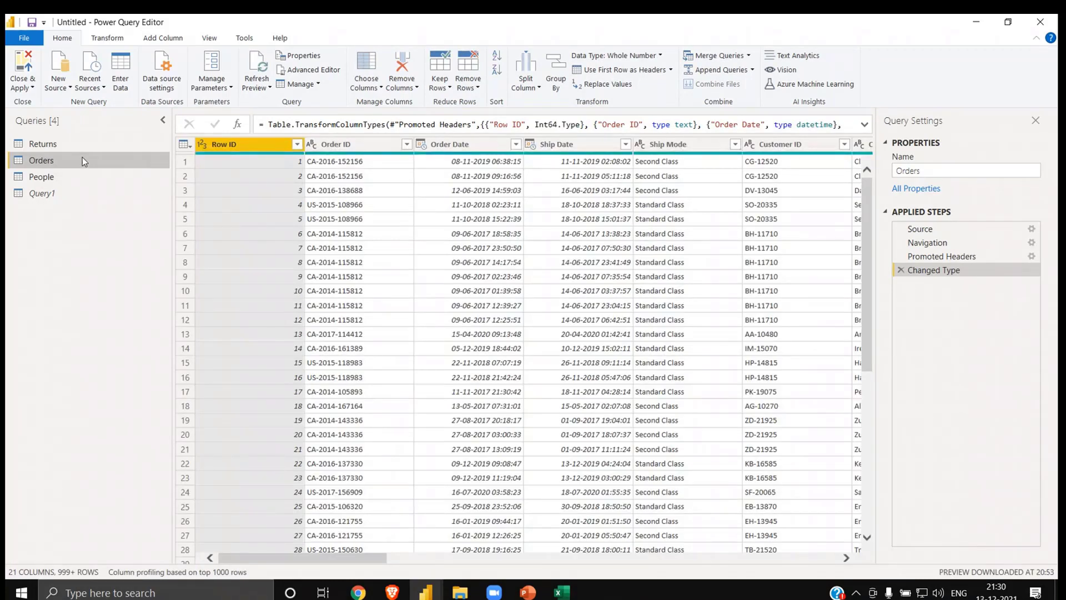
{"action": "left_click", "coordinate": [72, 184]}
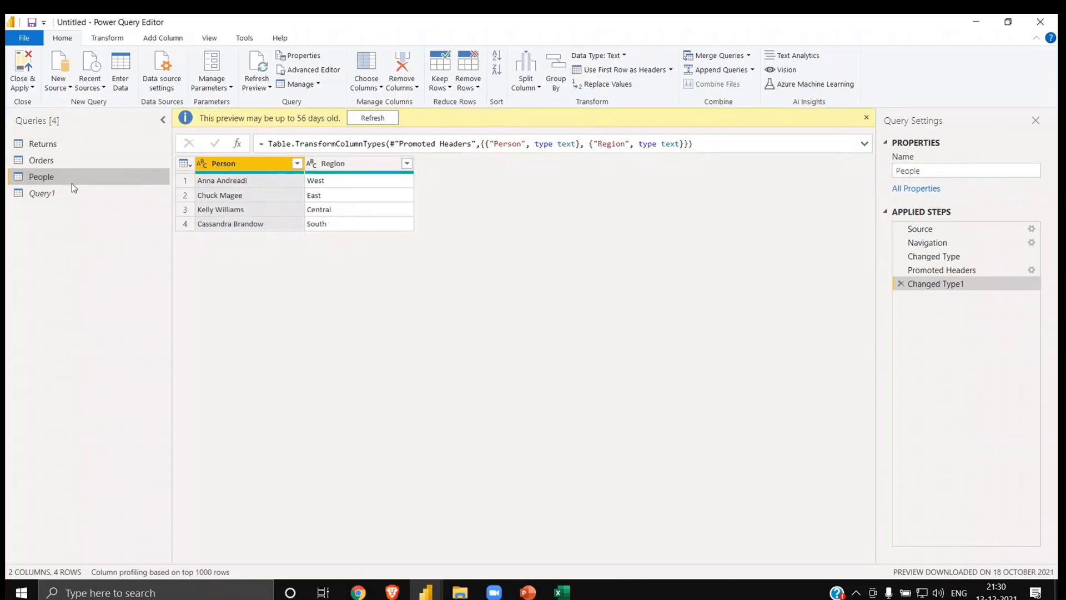
{"action": "right_click", "coordinate": [65, 177]}
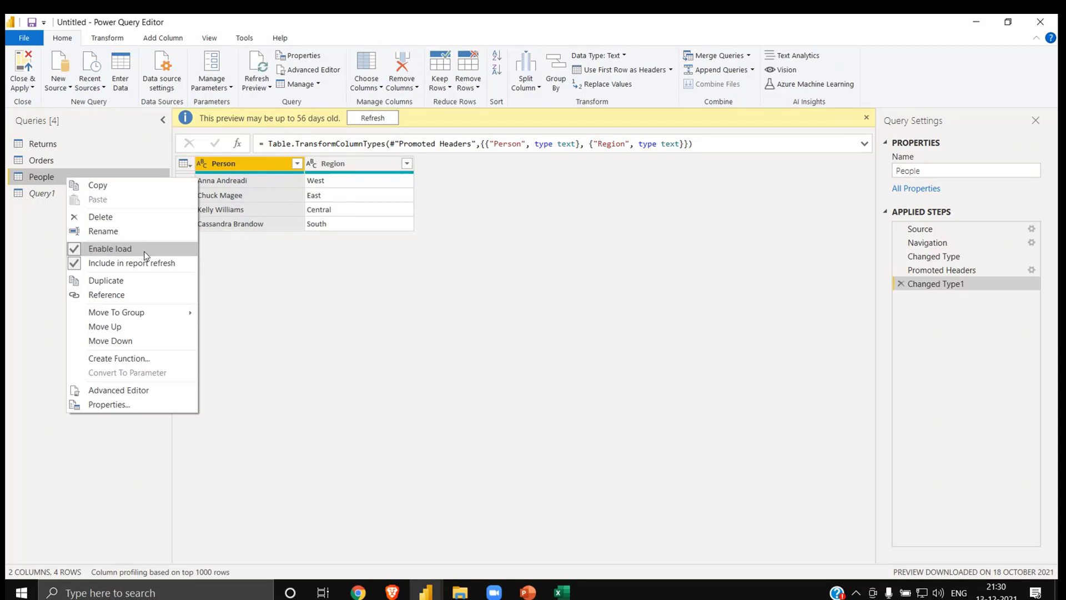
{"action": "left_click", "coordinate": [233, 243]}
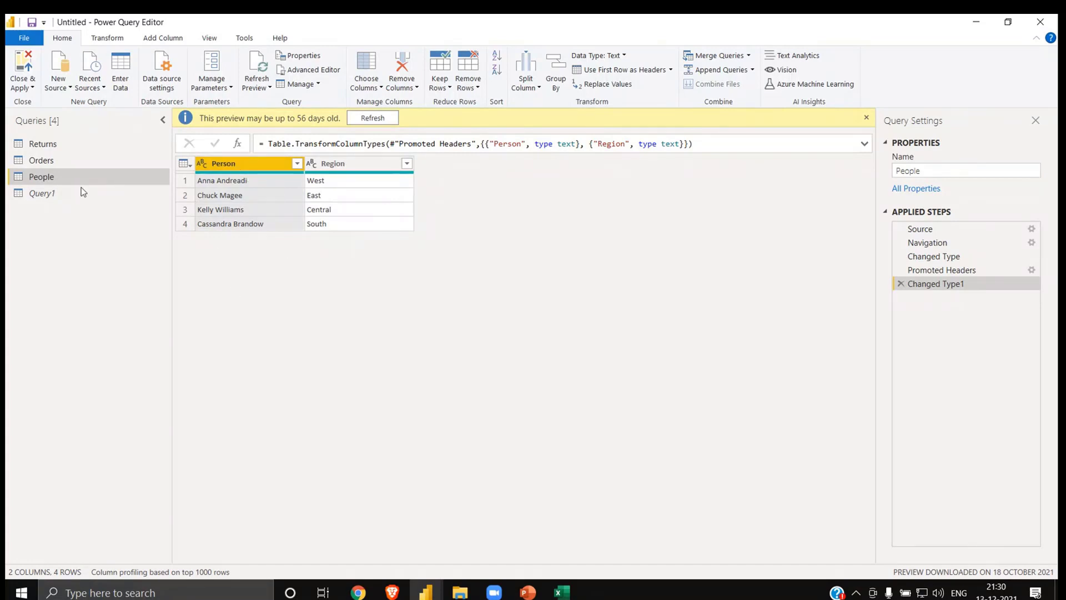
- Alternate between the Orders and People data, and review Enable load and Include in report refresh for People
{"action": "left_click", "coordinate": [82, 163]}
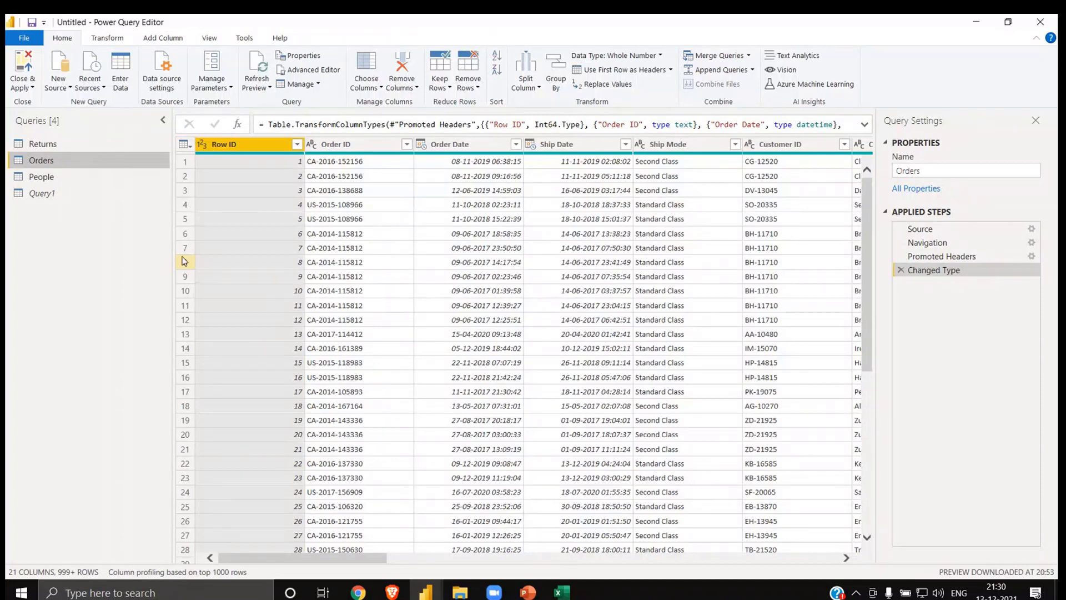
{"action": "left_click", "coordinate": [89, 178]}
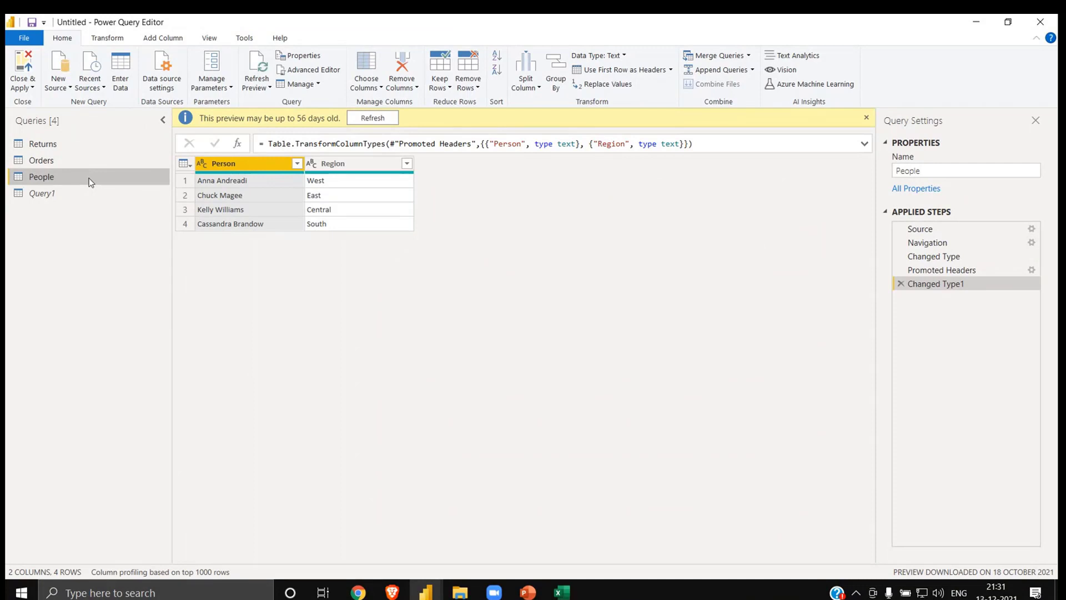
{"action": "left_click", "coordinate": [56, 163]}
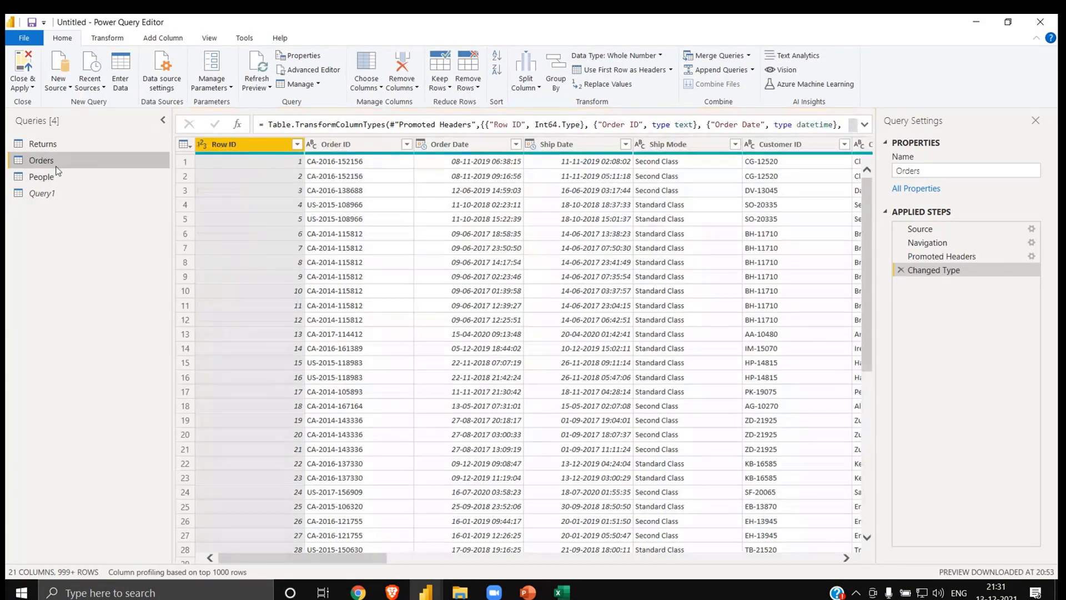
{"action": "left_click", "coordinate": [58, 177]}
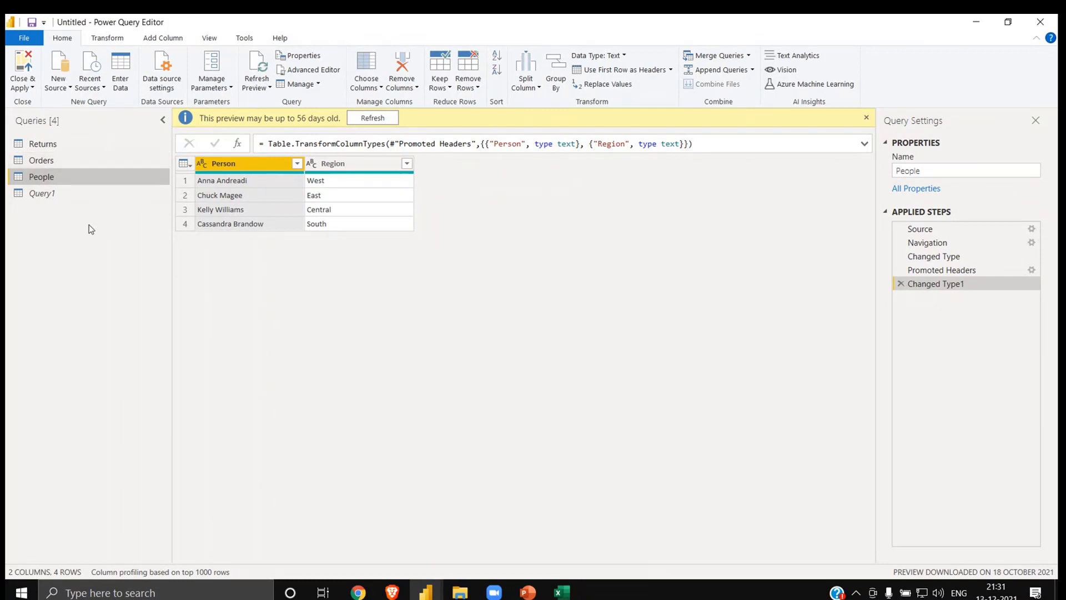
{"action": "left_click", "coordinate": [45, 165]}
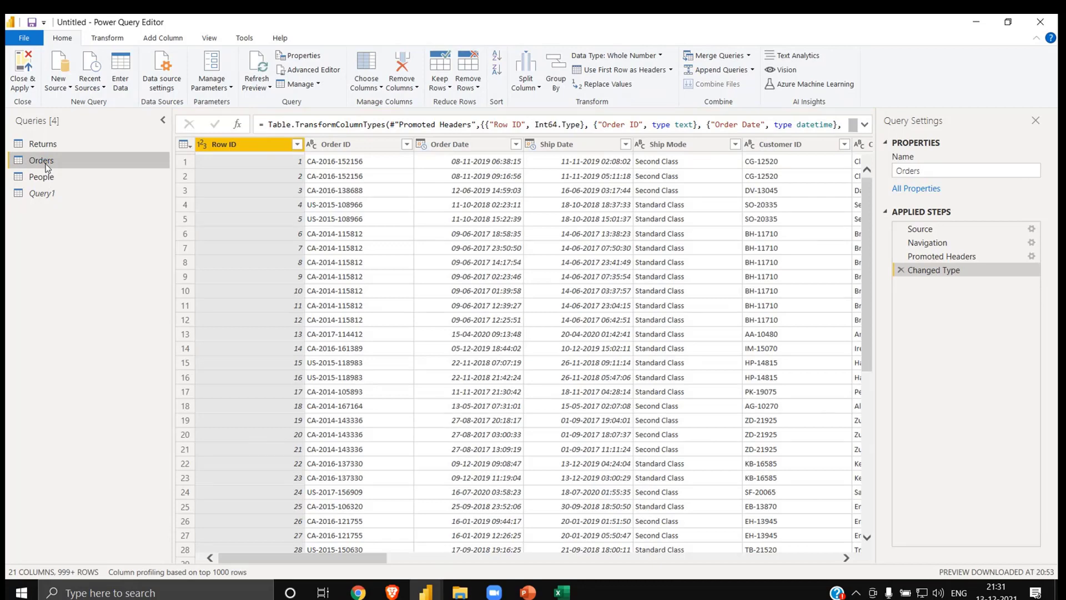
{"action": "left_click", "coordinate": [74, 176]}
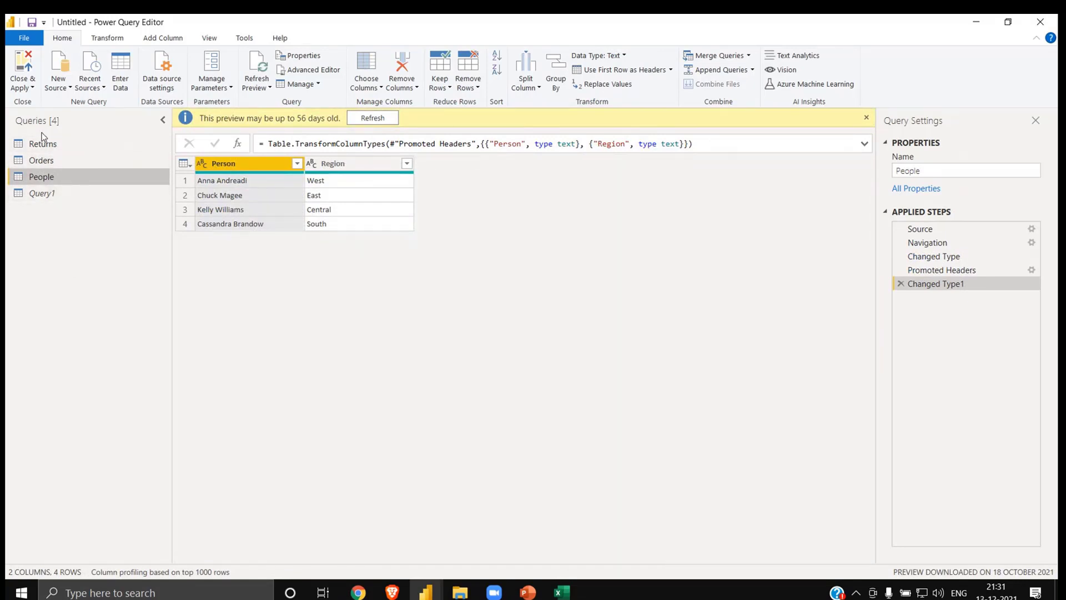
{"action": "right_click", "coordinate": [77, 177]}
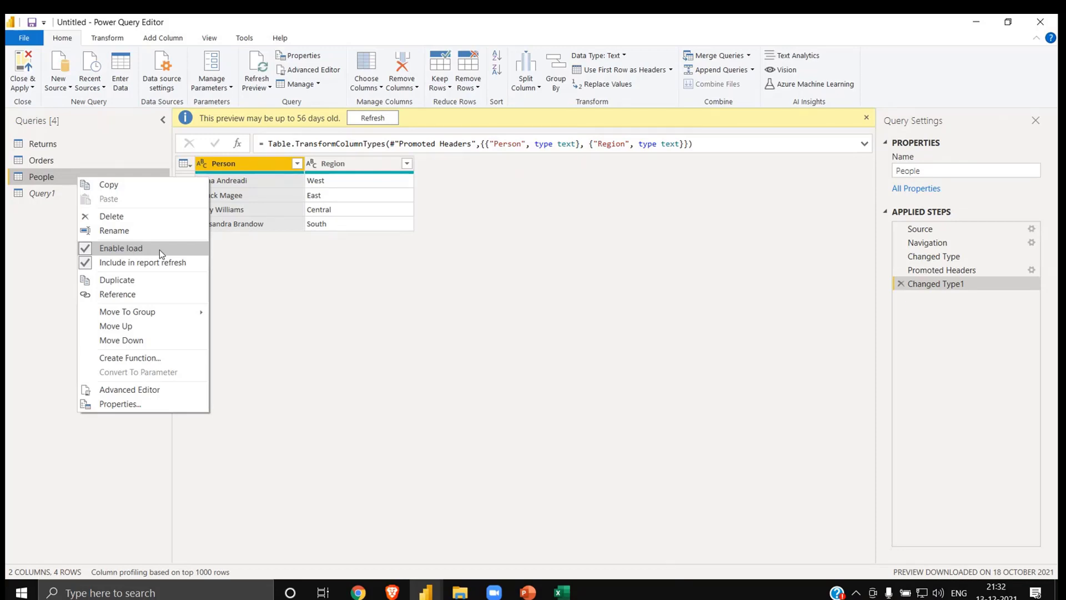
{"action": "left_click", "coordinate": [386, 314]}
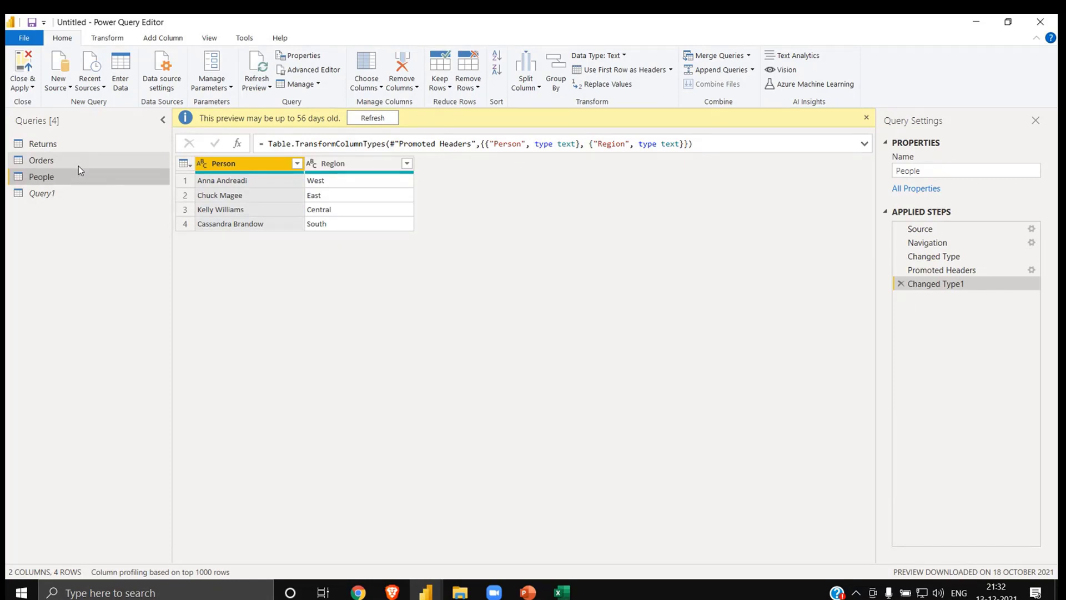
- Examine the Orders columns through Profit, and review the Returns and People queries alongside Orders
{"action": "left_click", "coordinate": [54, 161]}
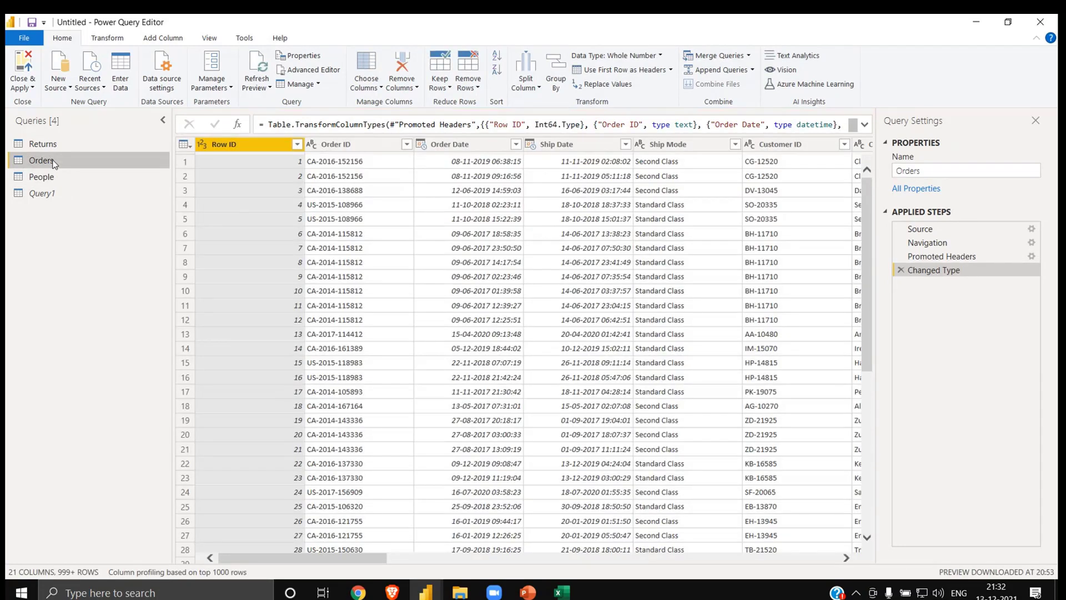
{"action": "scroll", "coordinate": [565, 325], "scroll_direction": "right", "scroll_amount": 20}
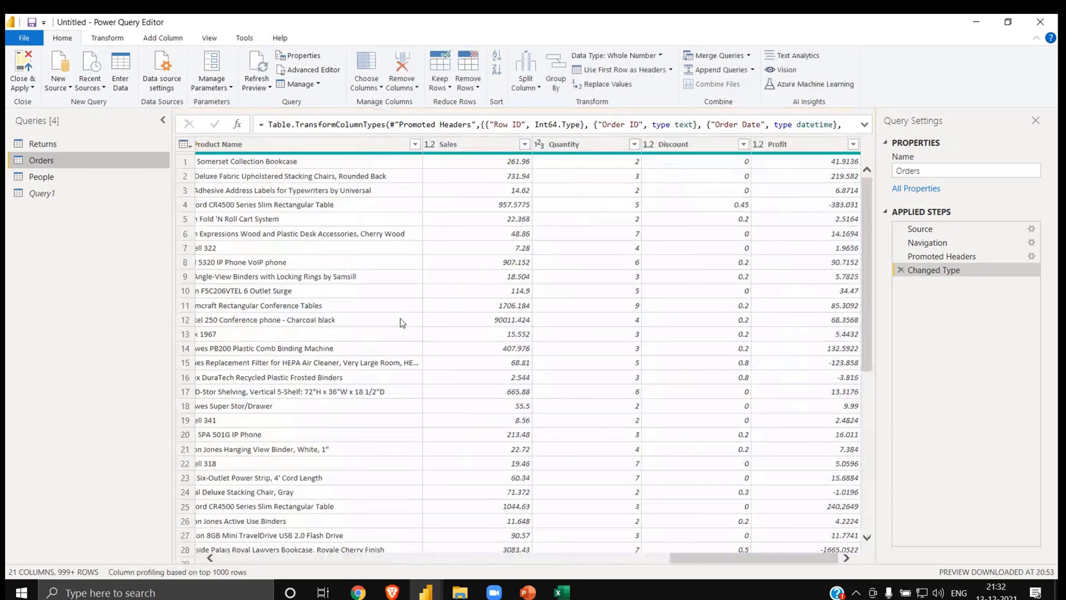
{"action": "left_click", "coordinate": [54, 146]}
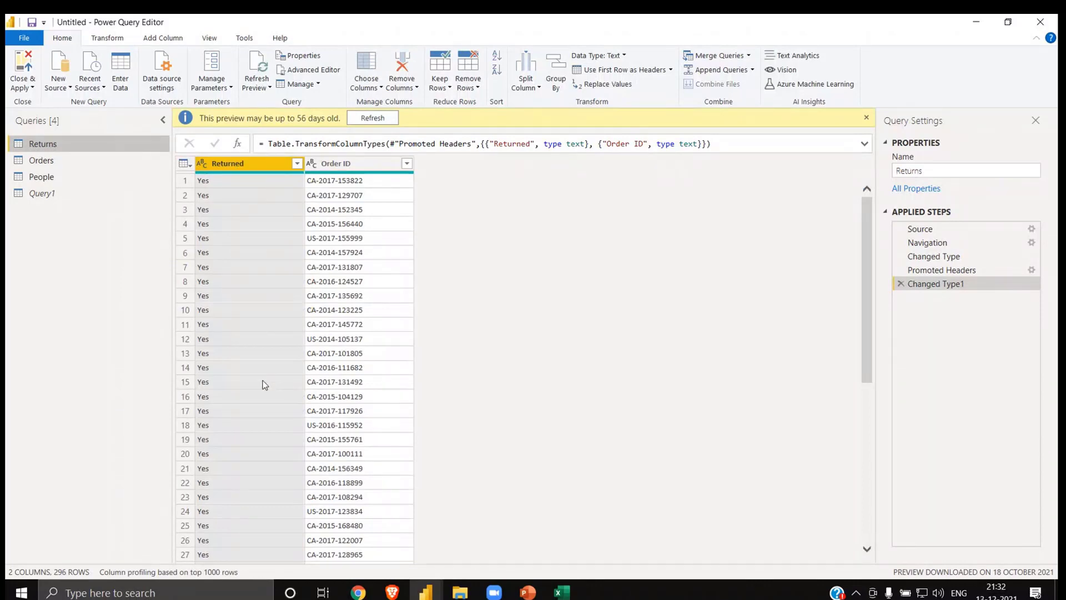
{"action": "left_click", "coordinate": [59, 159]}
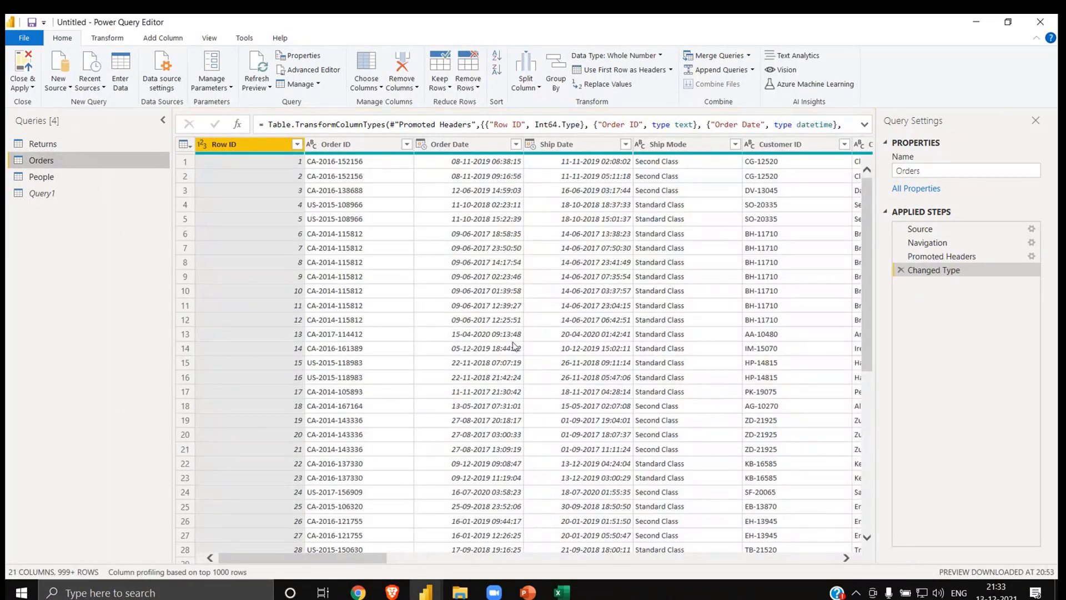
{"action": "left_click", "coordinate": [47, 179]}
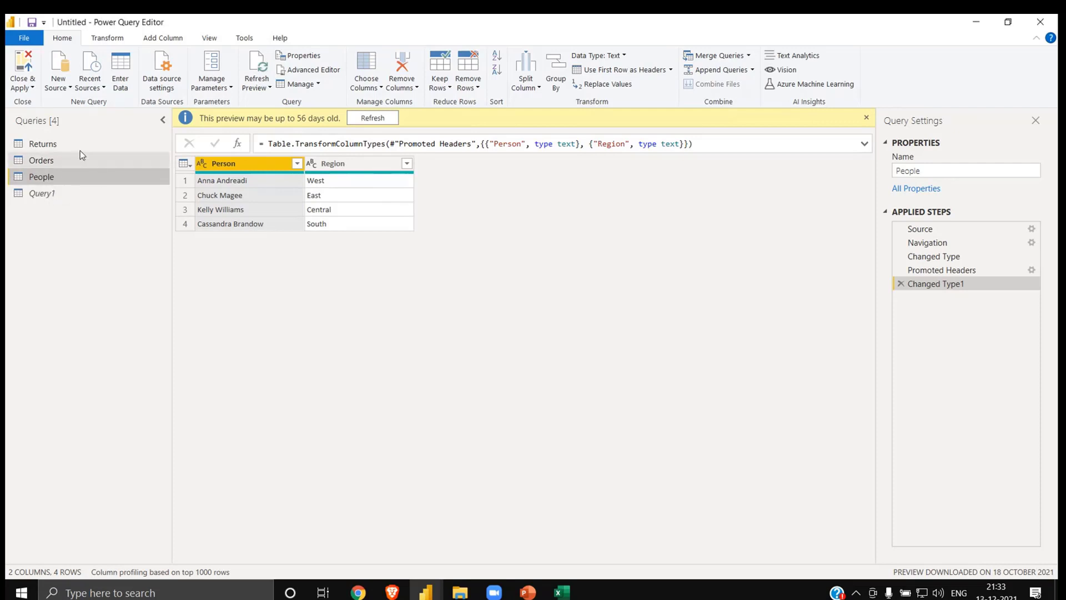
{"action": "left_click", "coordinate": [68, 161]}
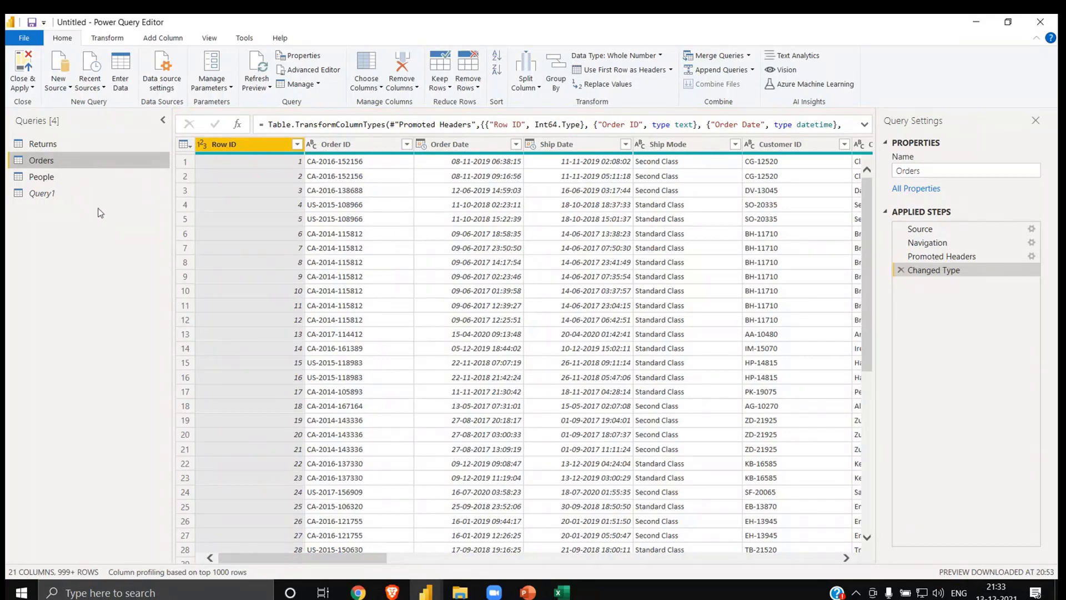
- Compare the People query's Person and Region data with the Orders rows, switching between the two queries repeatedly
{"action": "left_click", "coordinate": [59, 175]}
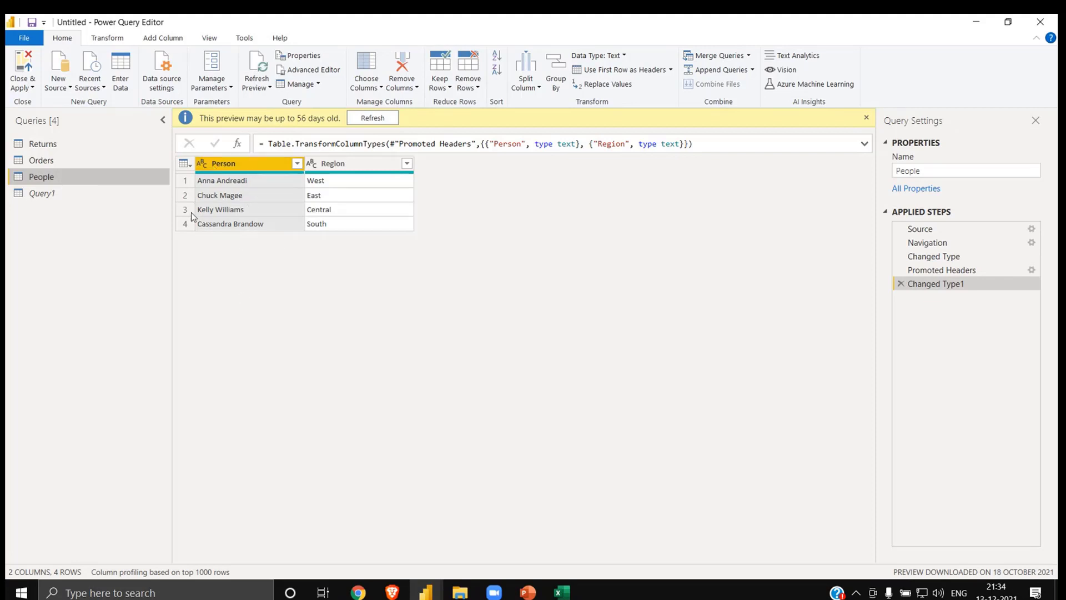
{"action": "left_click", "coordinate": [99, 161]}
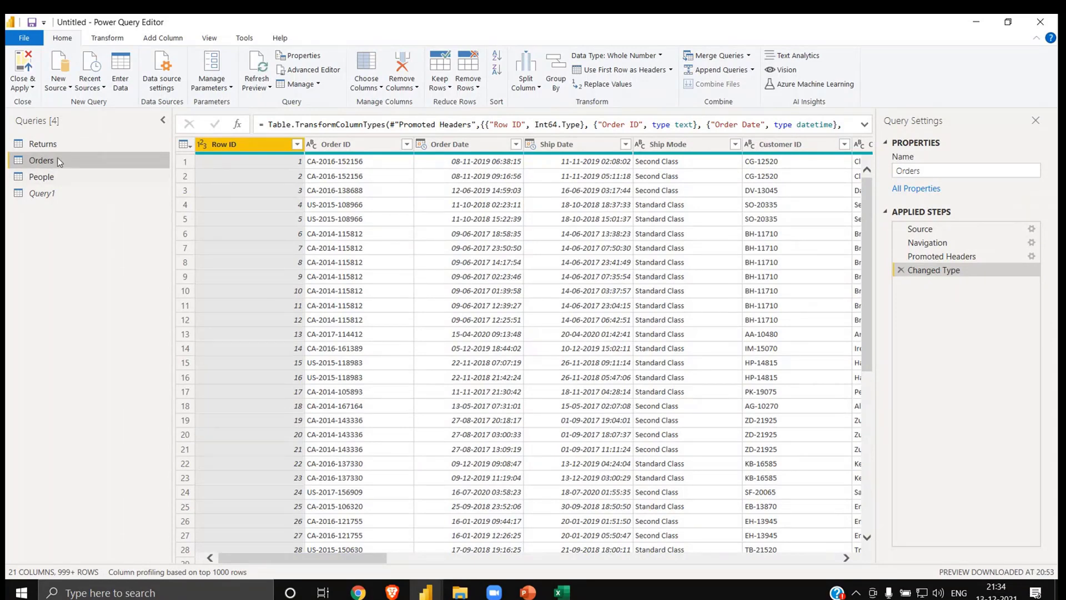
{"action": "left_click", "coordinate": [35, 180]}
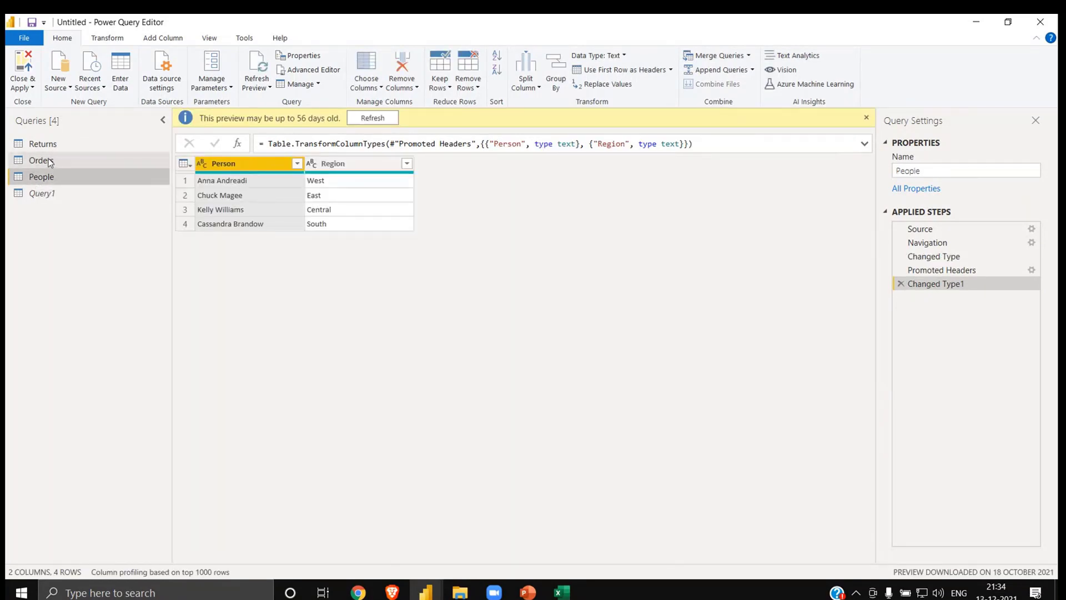
{"action": "left_click", "coordinate": [48, 160]}
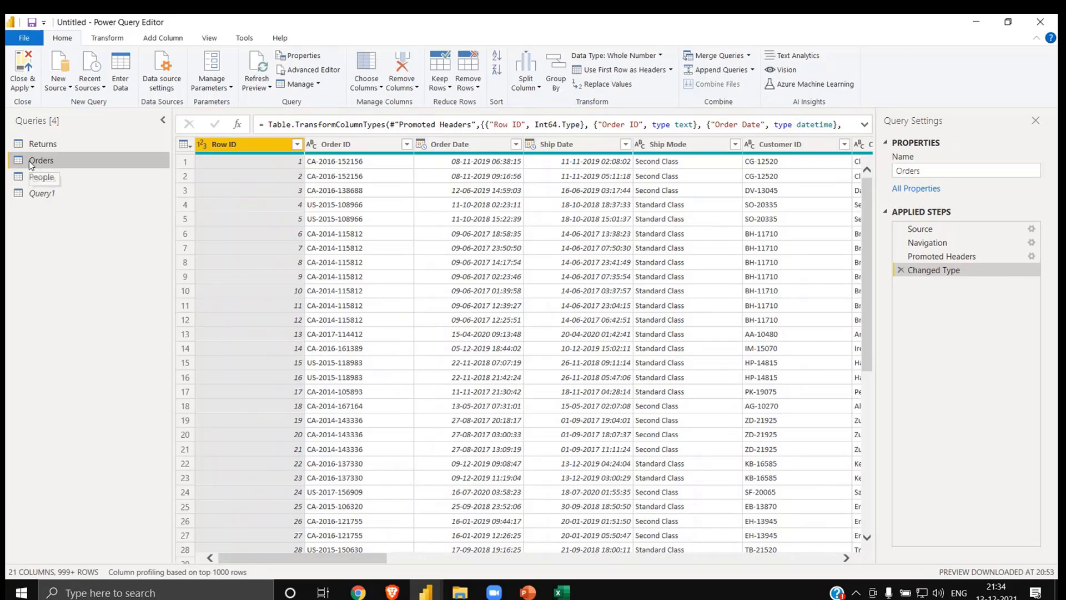
{"action": "left_click", "coordinate": [55, 180]}
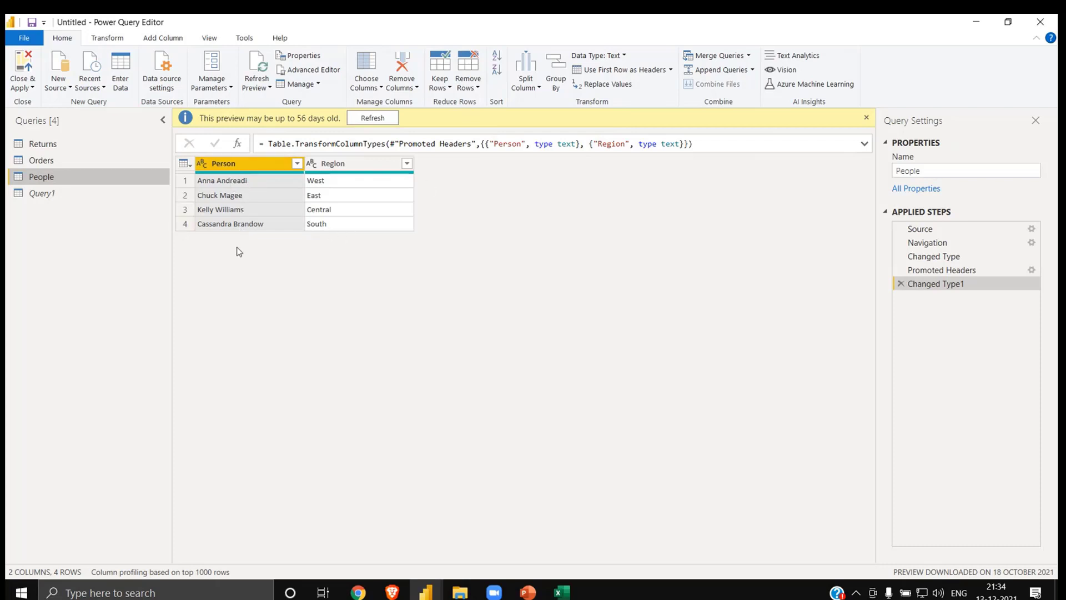
{"action": "left_click", "coordinate": [59, 161]}
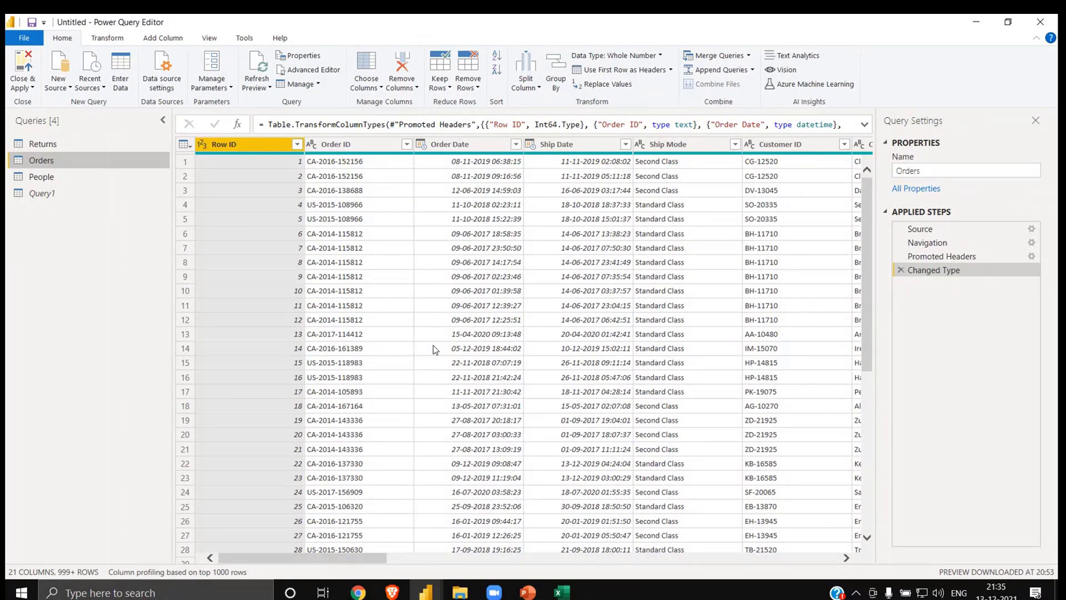
{"action": "left_click", "coordinate": [64, 182]}
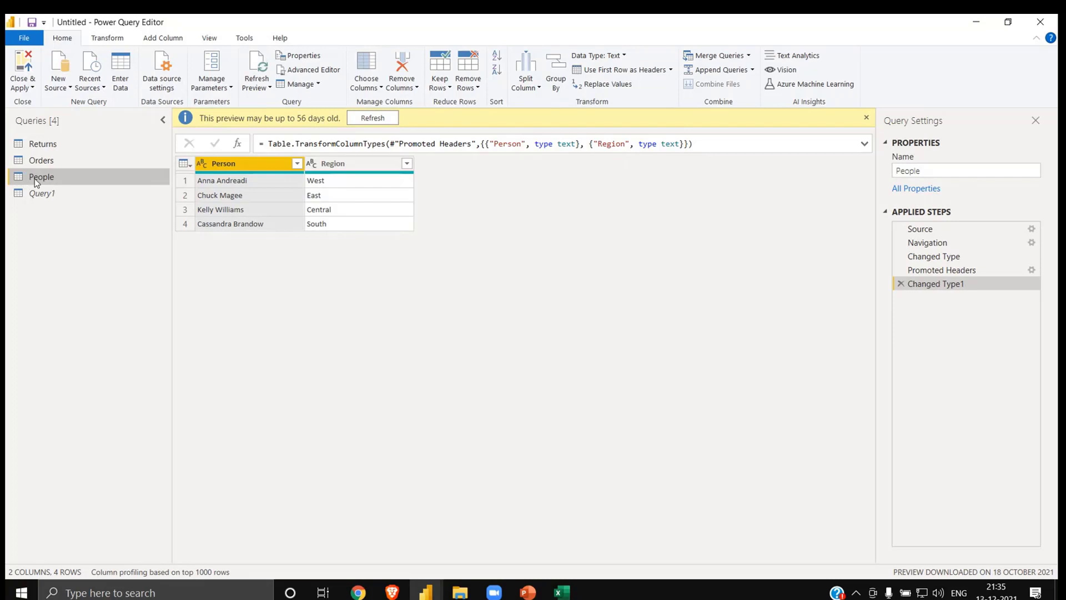
{"action": "left_click", "coordinate": [50, 161]}
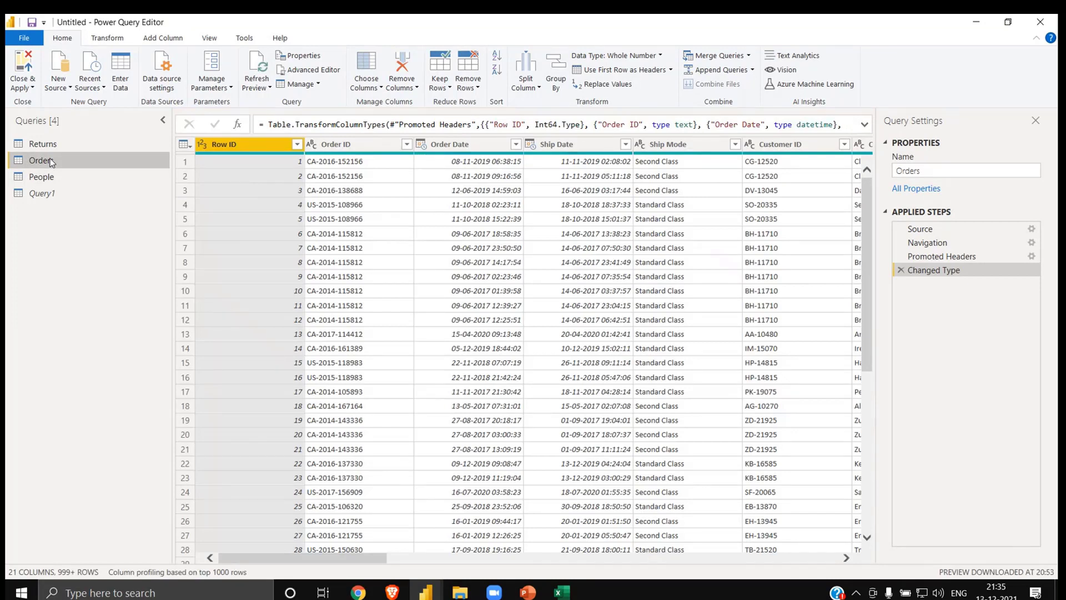
{"action": "left_click", "coordinate": [50, 176]}
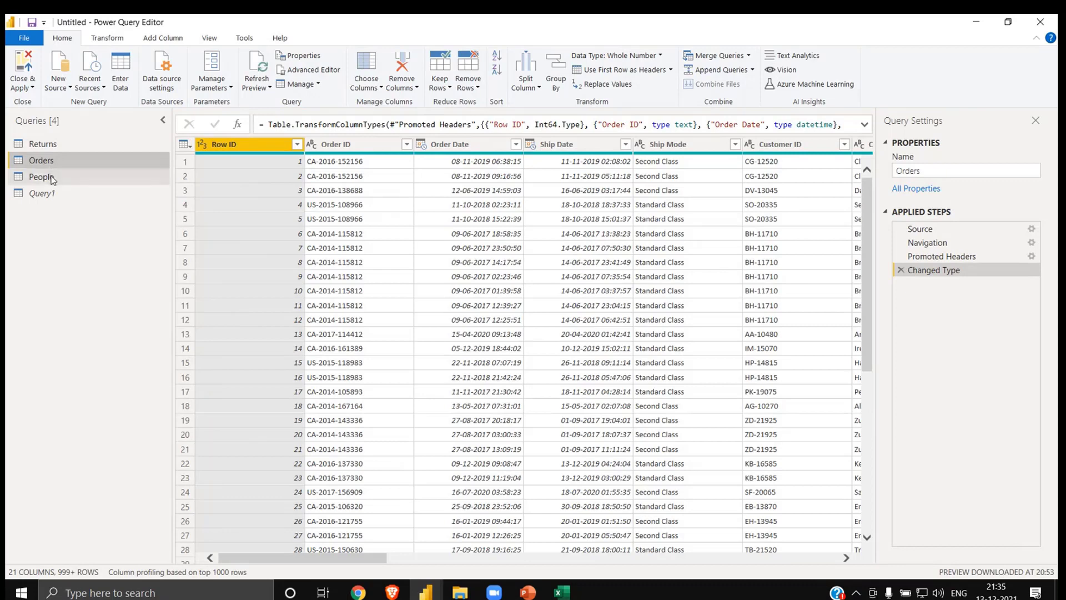
- Review the new source types and view the People query's code in the Advanced Editor without changing it
{"action": "left_click", "coordinate": [69, 87]}
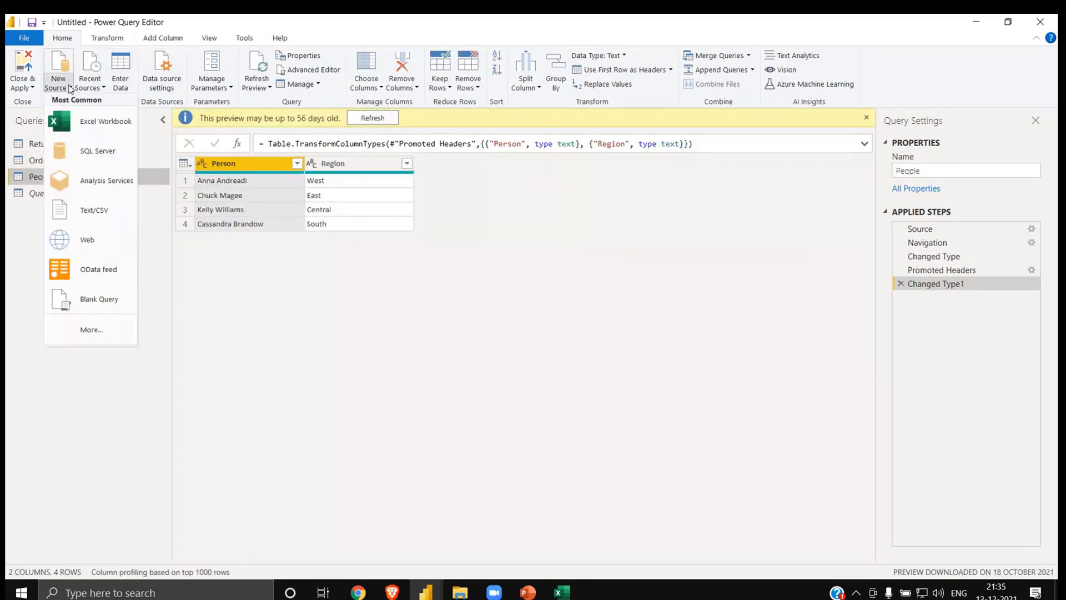
{"action": "left_click", "coordinate": [98, 425]}
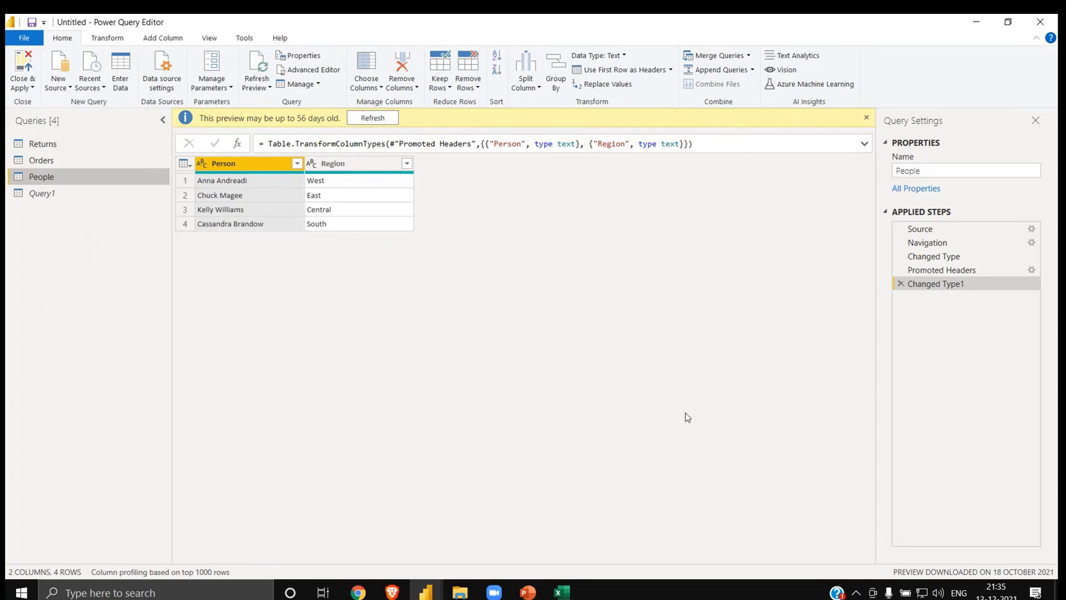
{"action": "left_click", "coordinate": [308, 69]}
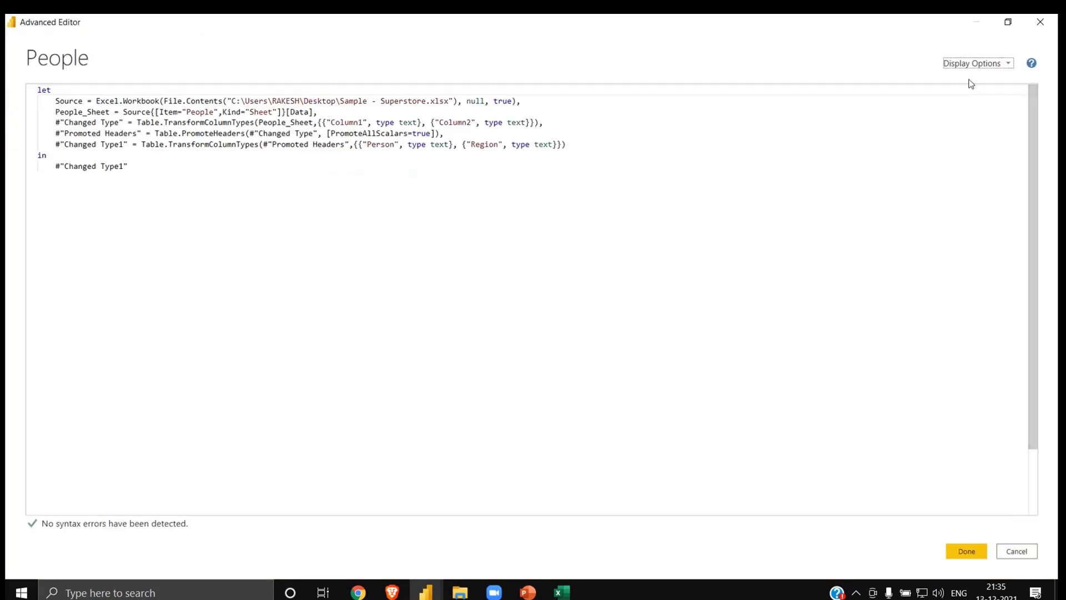
{"action": "left_click", "coordinate": [1040, 23]}
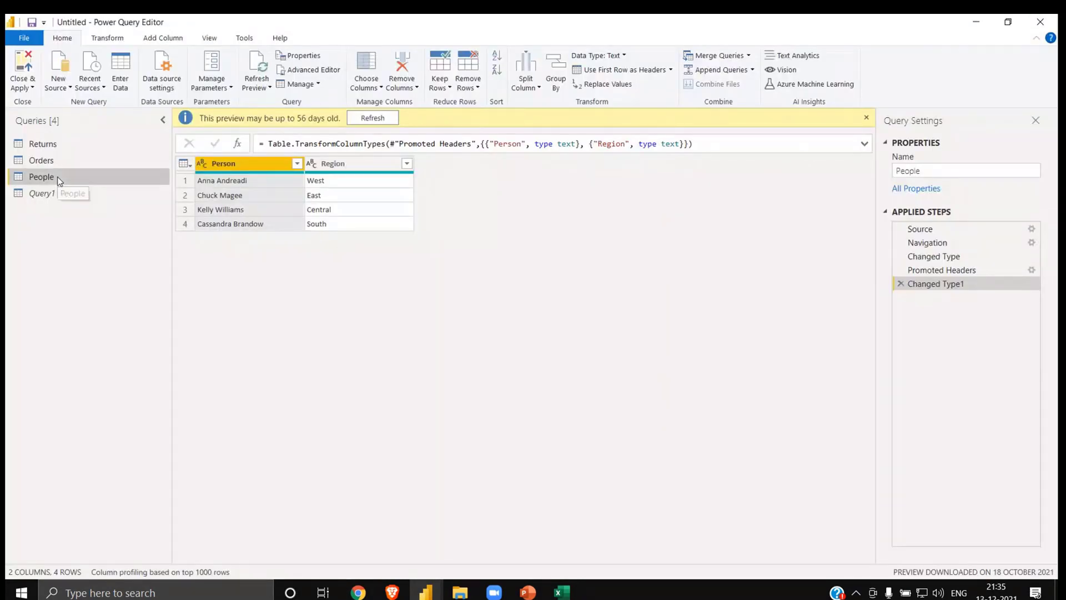
- Merge the Orders query with People, matching on the Region column in both tables with a Left Outer join
{"action": "left_click", "coordinate": [41, 160]}
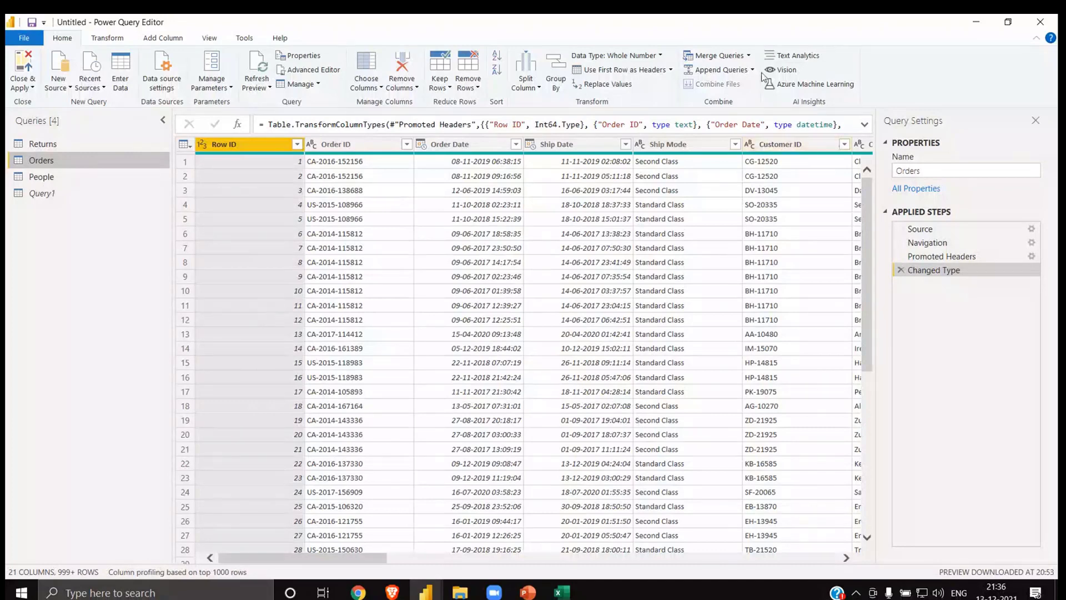
{"action": "left_click", "coordinate": [703, 56]}
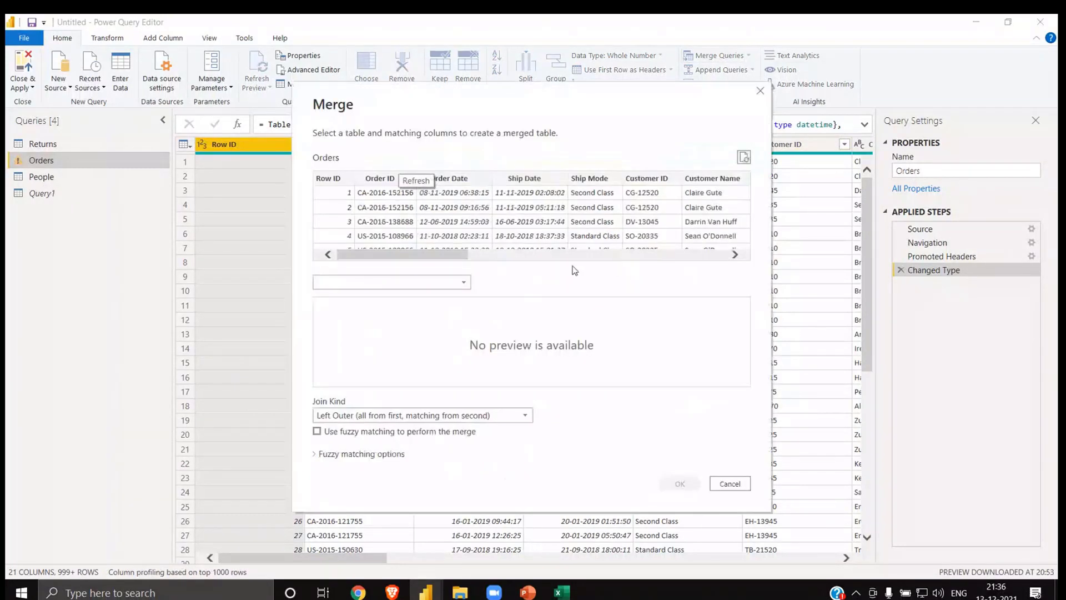
{"action": "left_click", "coordinate": [428, 282]}
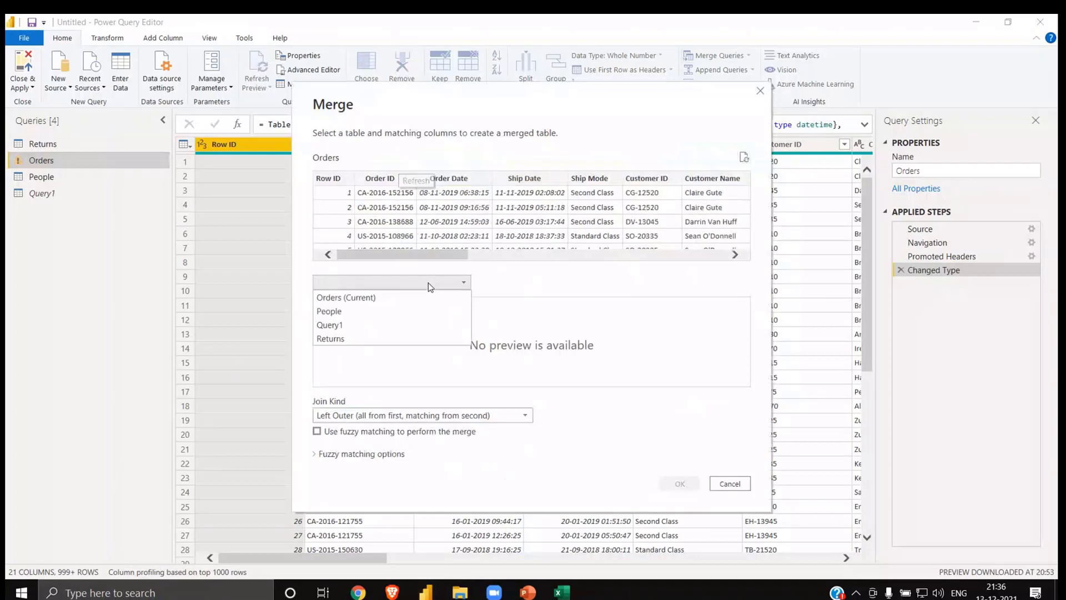
{"action": "left_click", "coordinate": [358, 311]}
{"action": "left_click", "coordinate": [394, 305]}
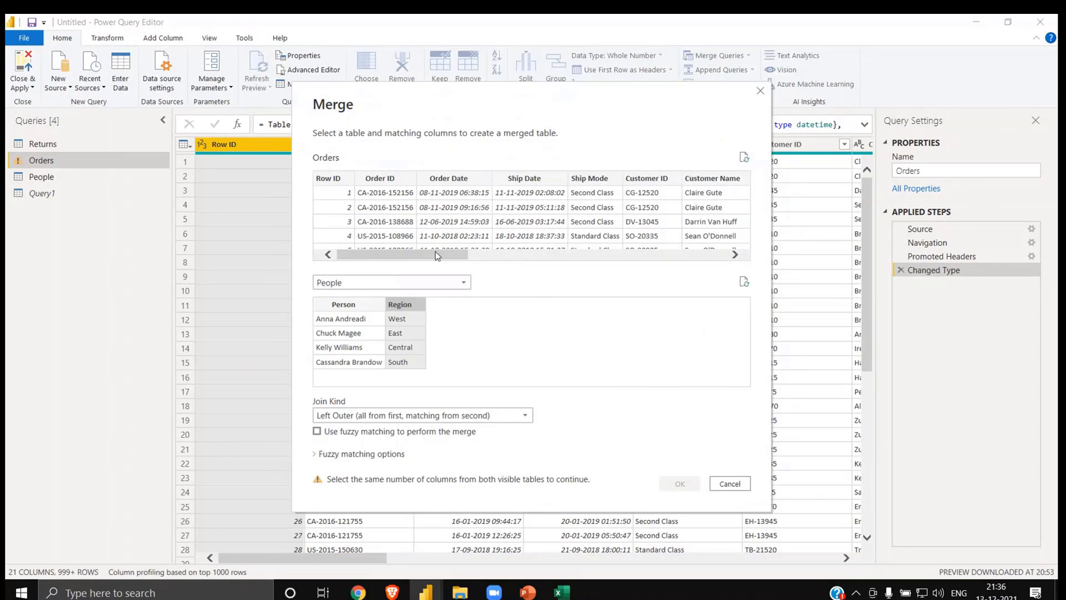
{"action": "left_click_drag", "start_coordinate": [437, 255], "coordinate": [567, 254]}
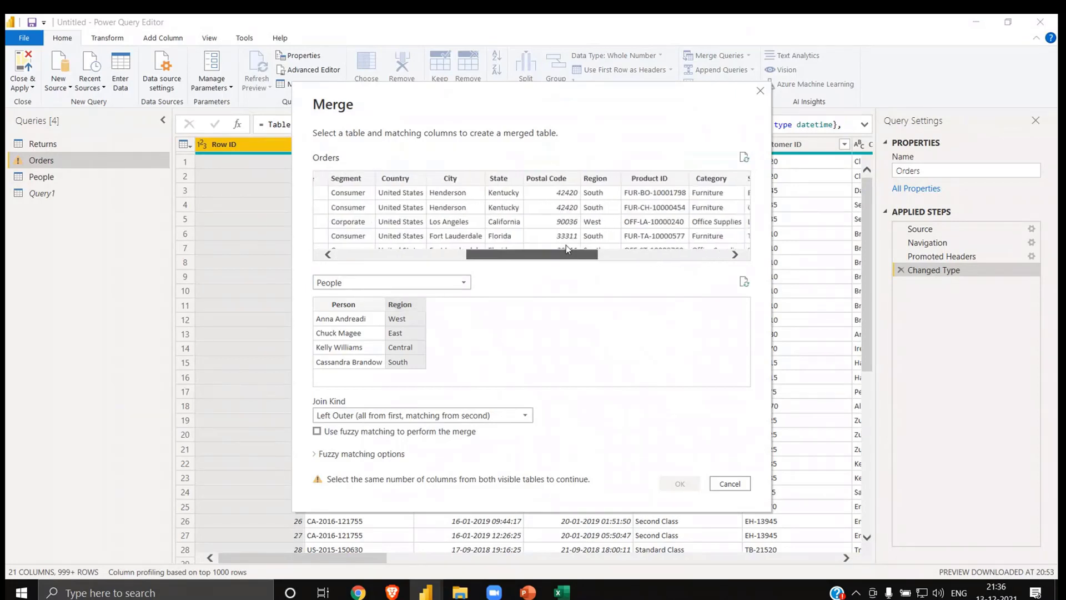
{"action": "left_click", "coordinate": [590, 177]}
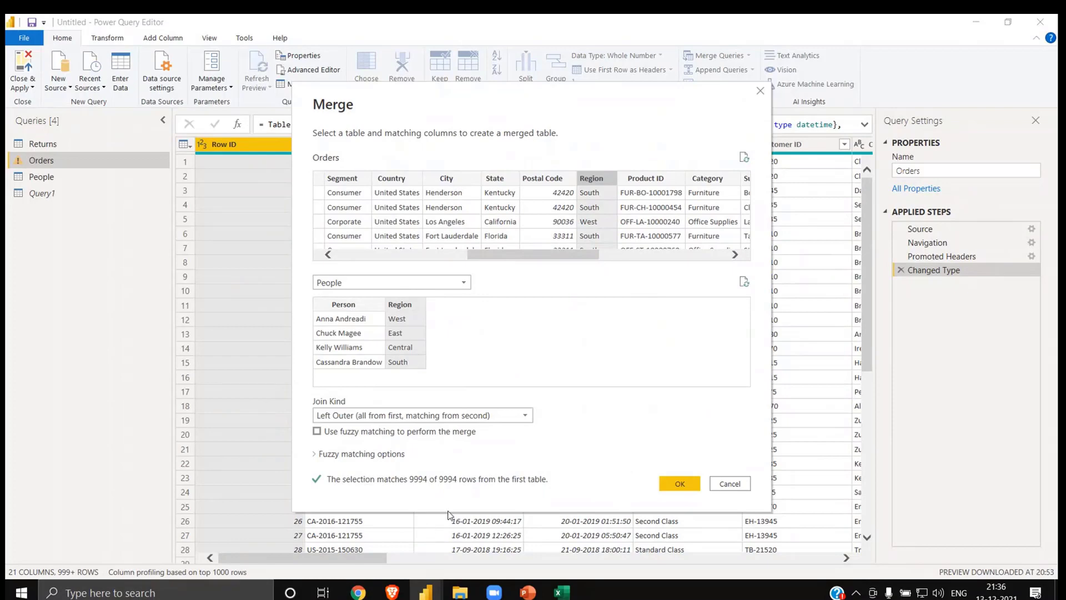
{"action": "left_click", "coordinate": [674, 485]}
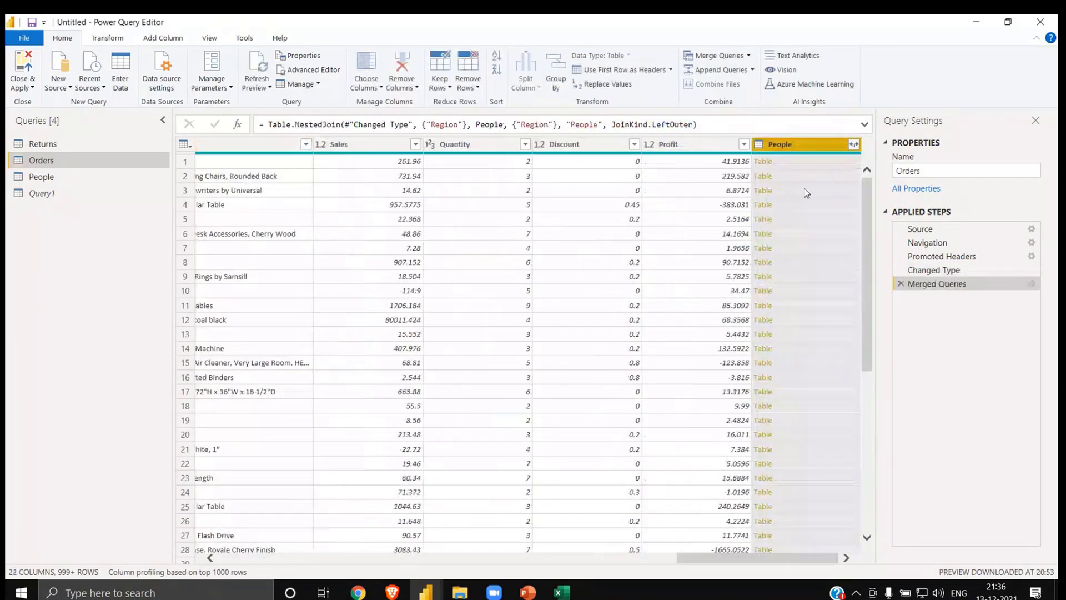
- Expand the merged People column in Orders to only Person, without the original column name as prefix
{"action": "left_click", "coordinate": [854, 144]}
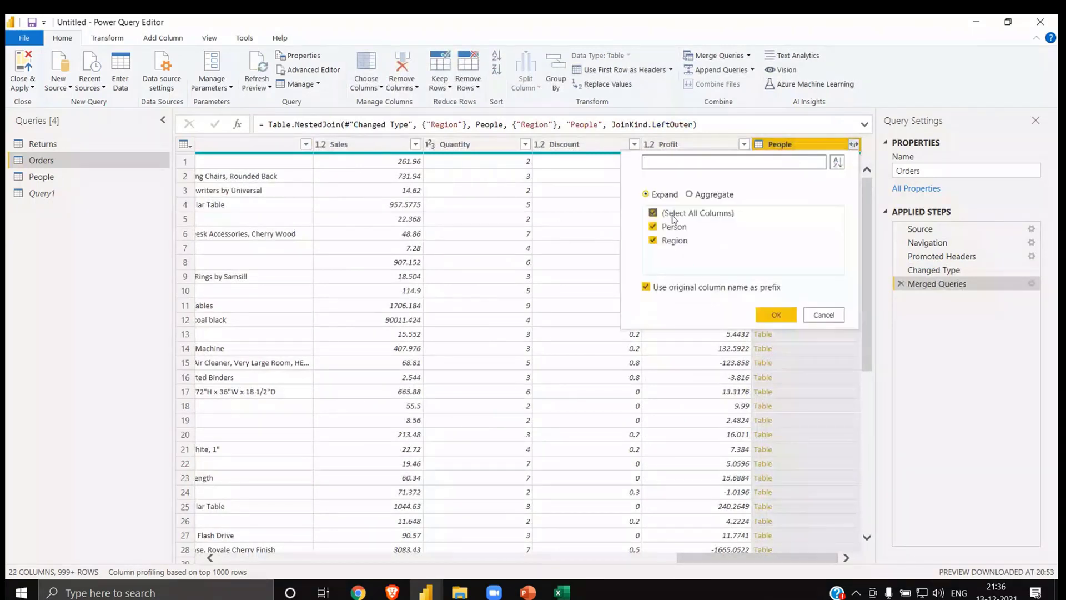
{"action": "left_click", "coordinate": [674, 240]}
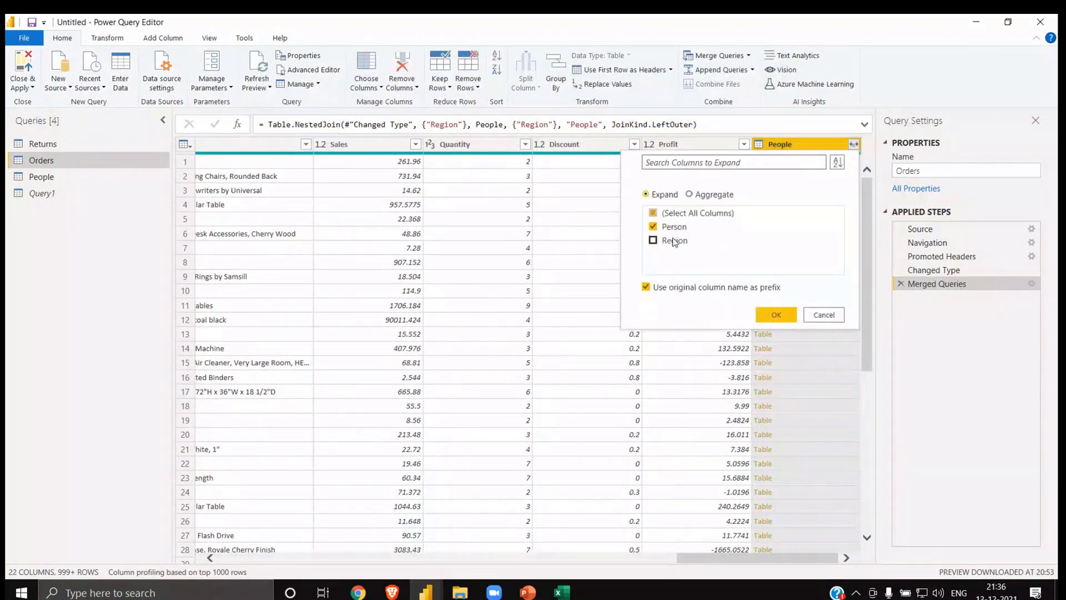
{"action": "left_click", "coordinate": [699, 289]}
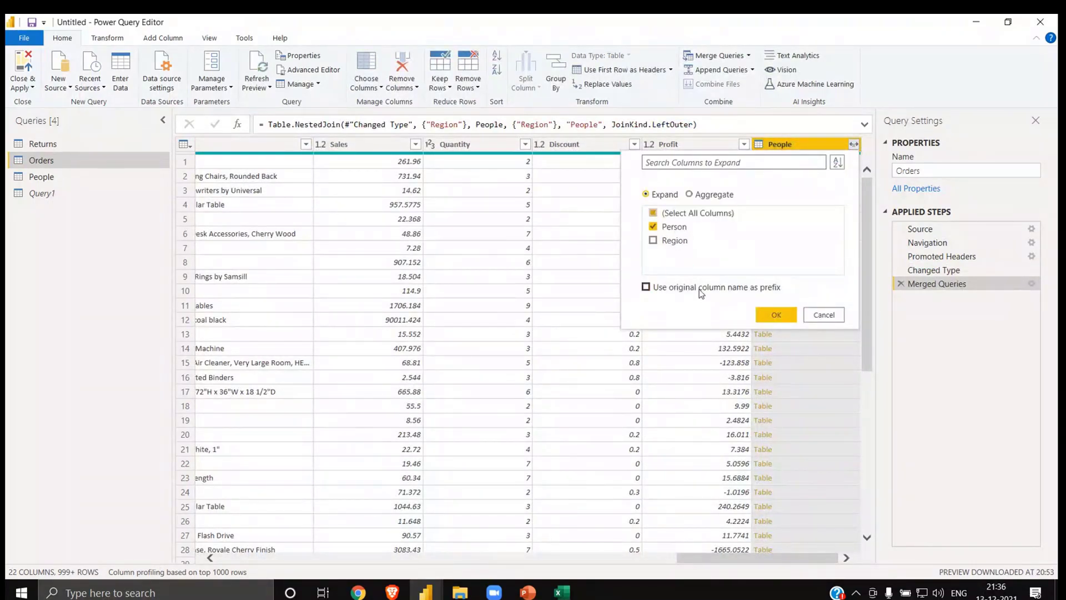
{"action": "left_click", "coordinate": [762, 311]}
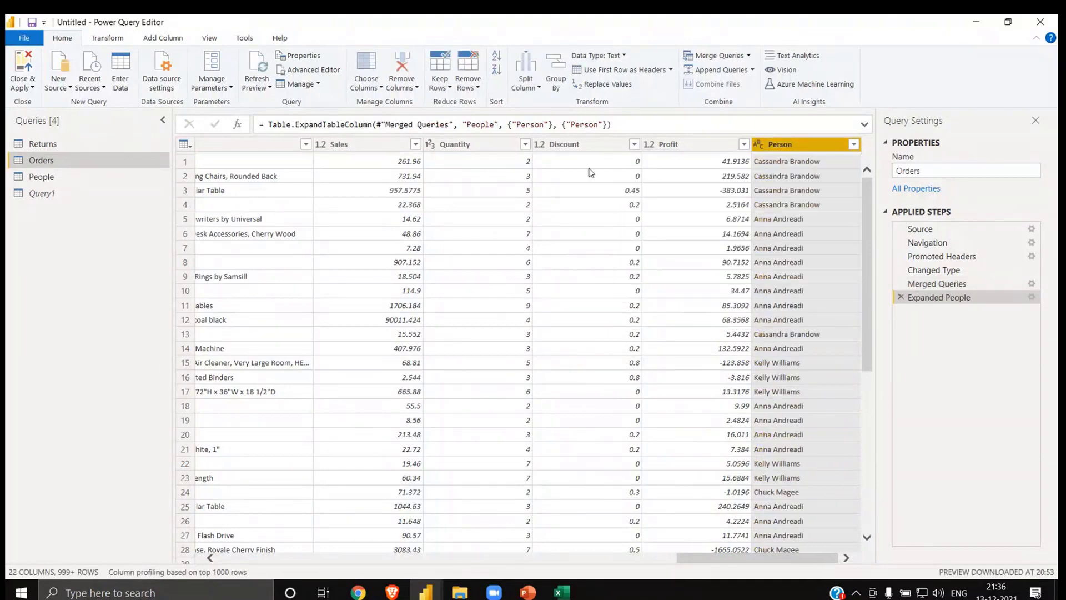
- Turn off Enable load for the People query and accept the possible data loss
{"action": "left_click", "coordinate": [36, 182]}
{"action": "right_click", "coordinate": [35, 182]}
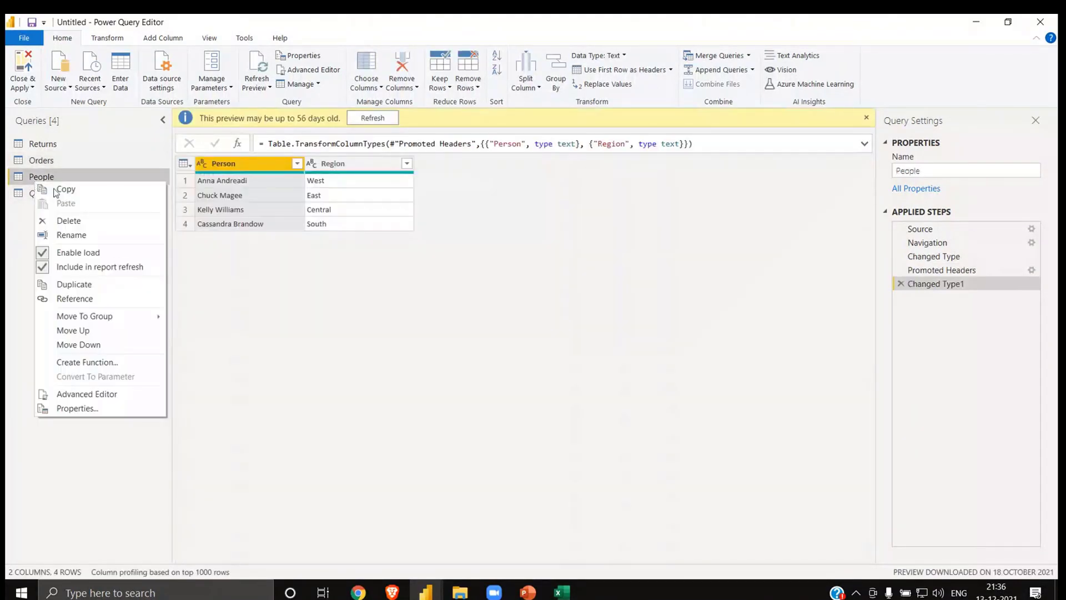
{"action": "left_click", "coordinate": [80, 252]}
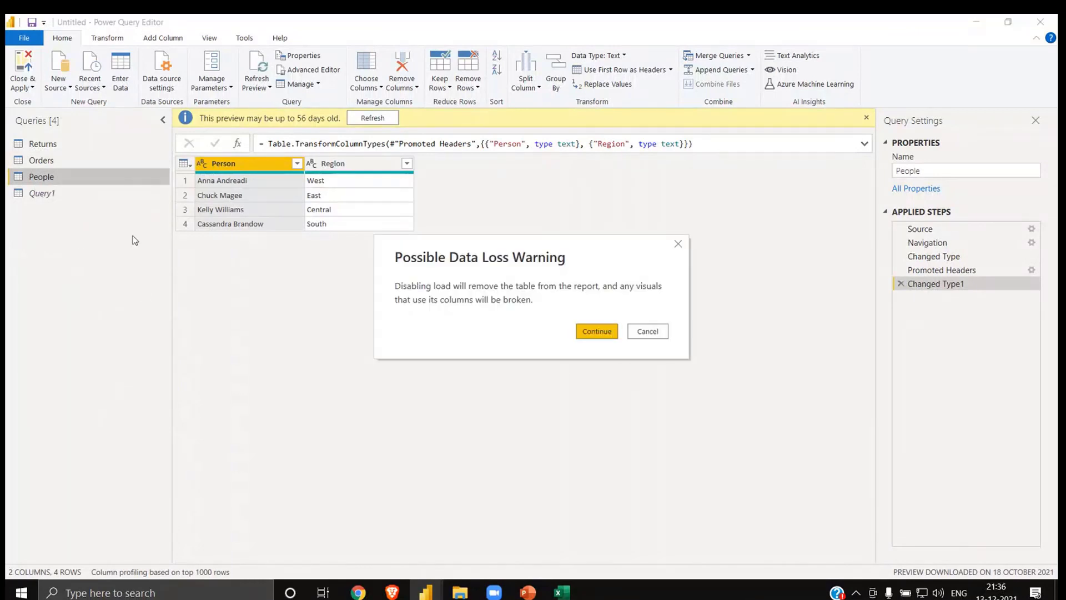
{"action": "left_click", "coordinate": [603, 333]}
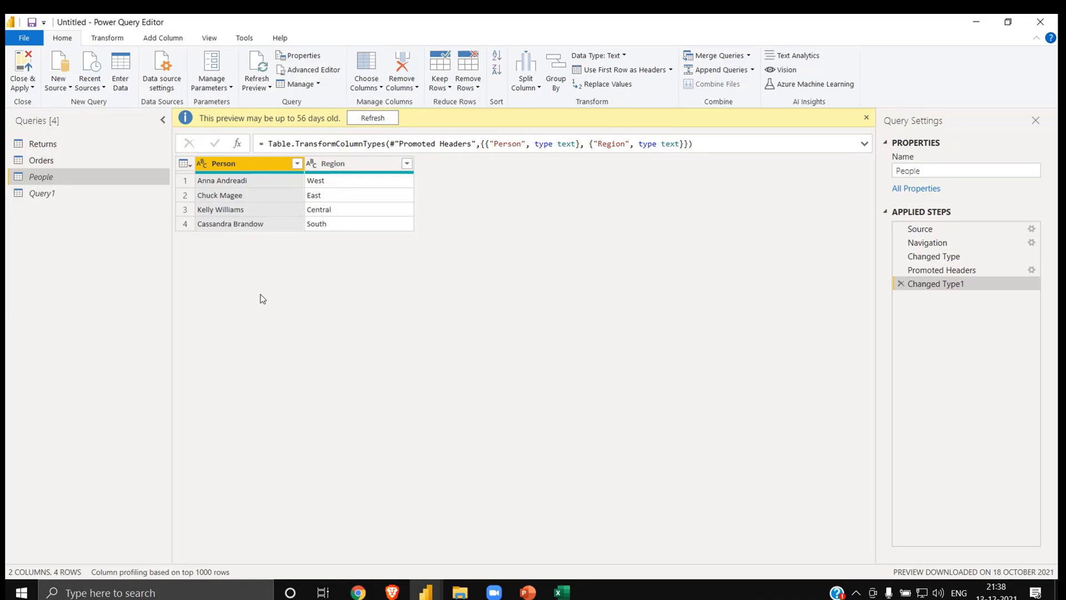
- Review the data of the Returns, merged Orders and People queries
{"action": "left_click", "coordinate": [67, 145]}
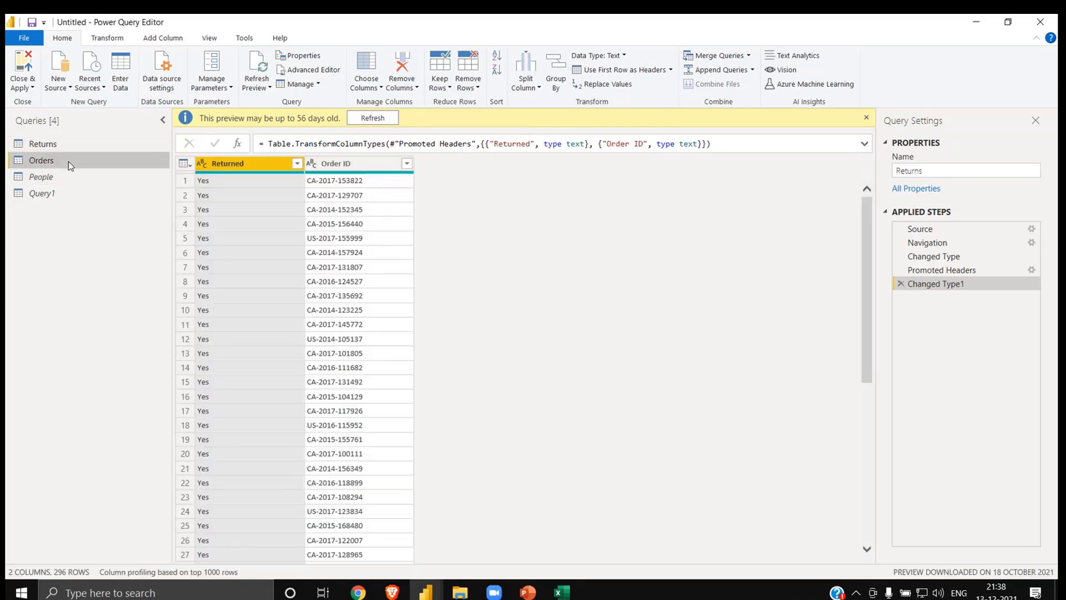
{"action": "left_click", "coordinate": [71, 164]}
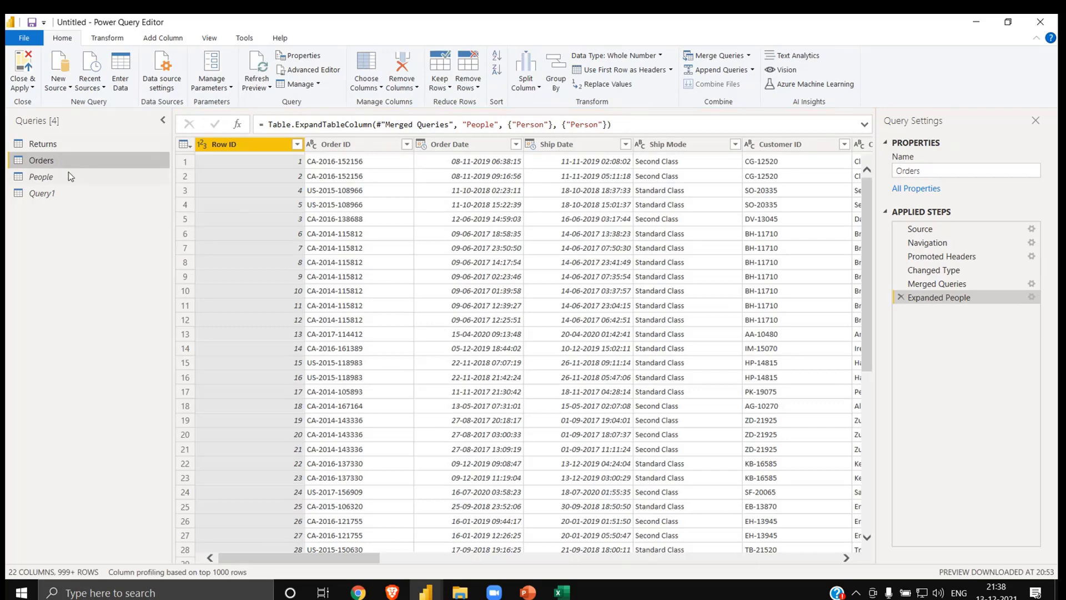
{"action": "left_click", "coordinate": [69, 176]}
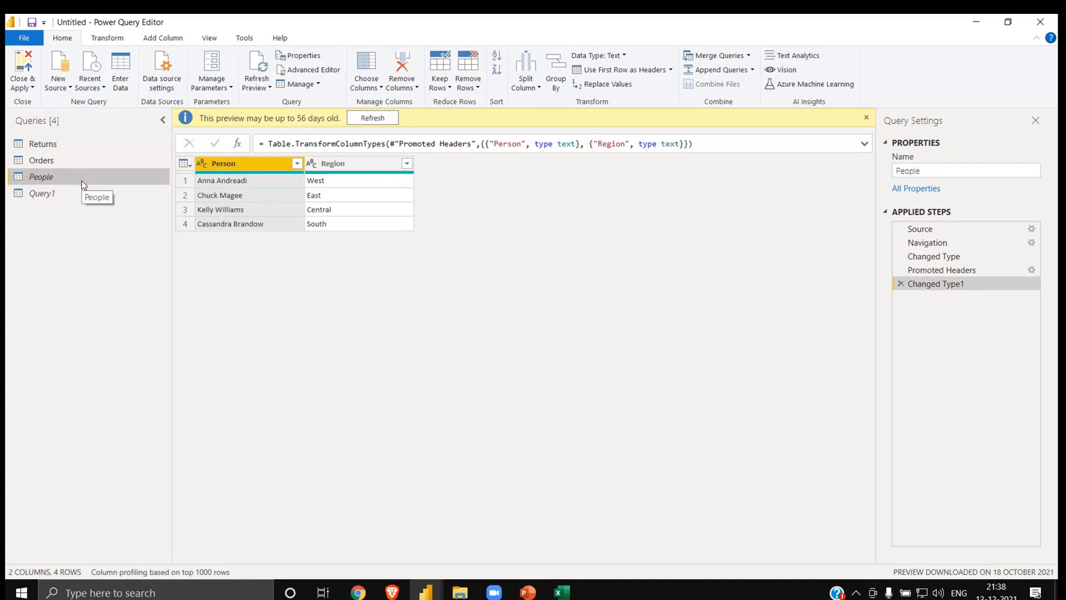
{"action": "left_click", "coordinate": [76, 140]}
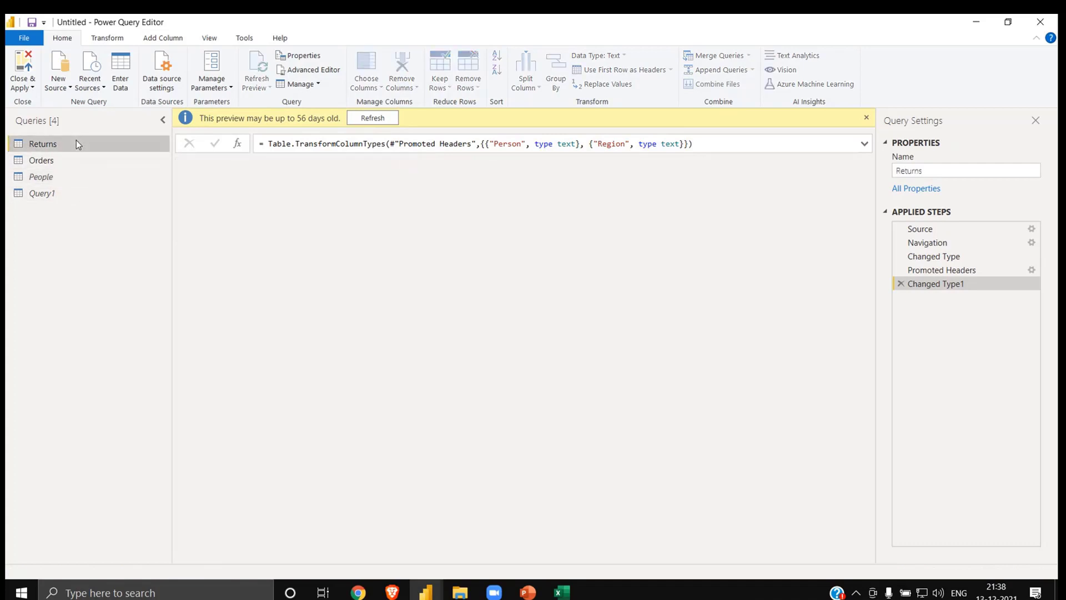
{"action": "left_click", "coordinate": [76, 175]}
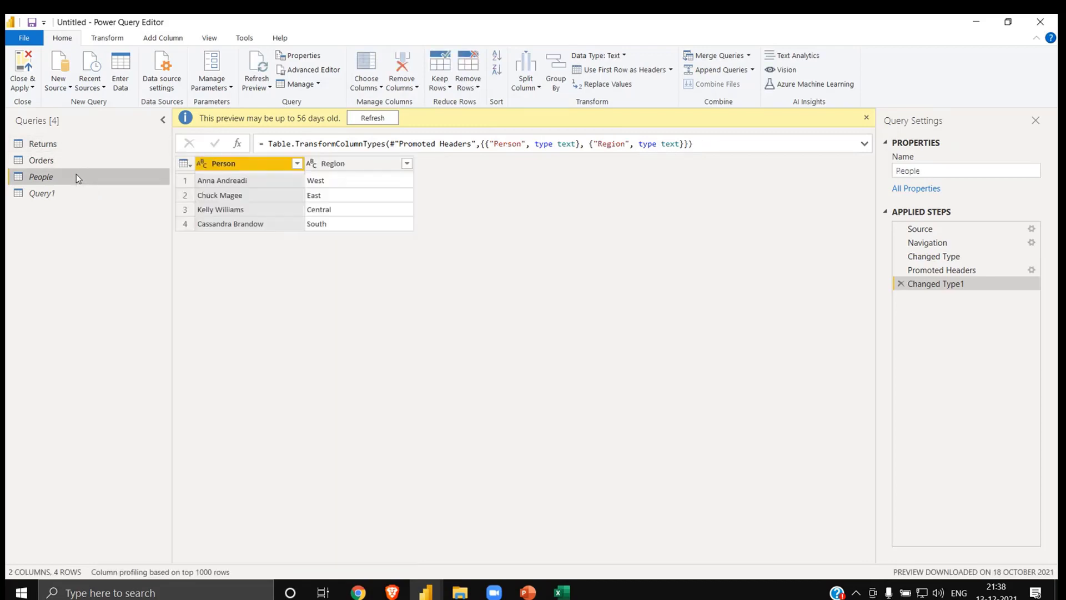
{"action": "left_click", "coordinate": [82, 160]}
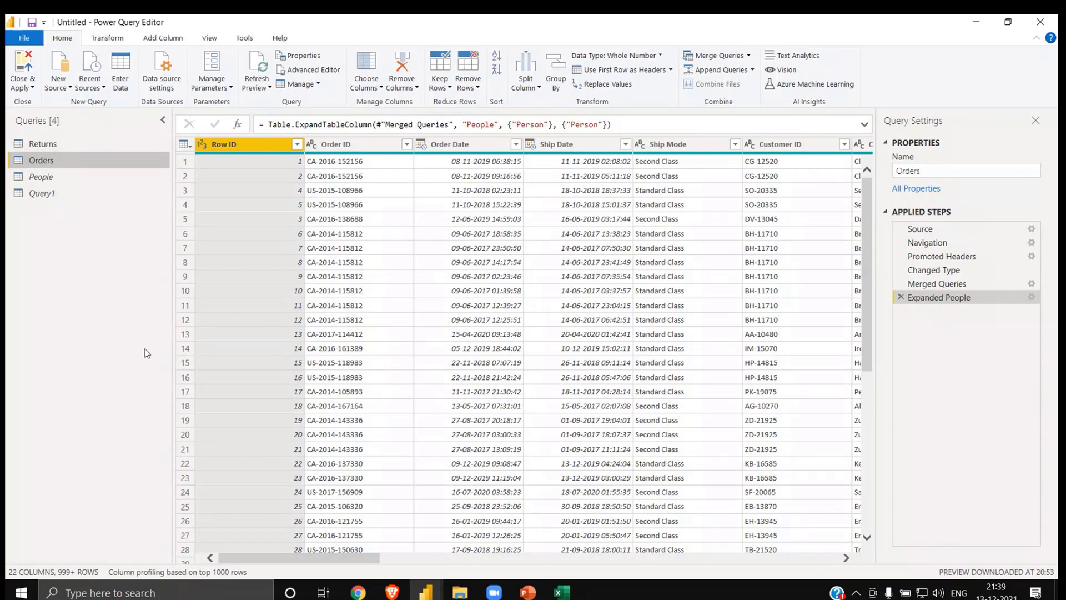
- Delete the Query1 query
{"action": "left_click", "coordinate": [65, 191]}
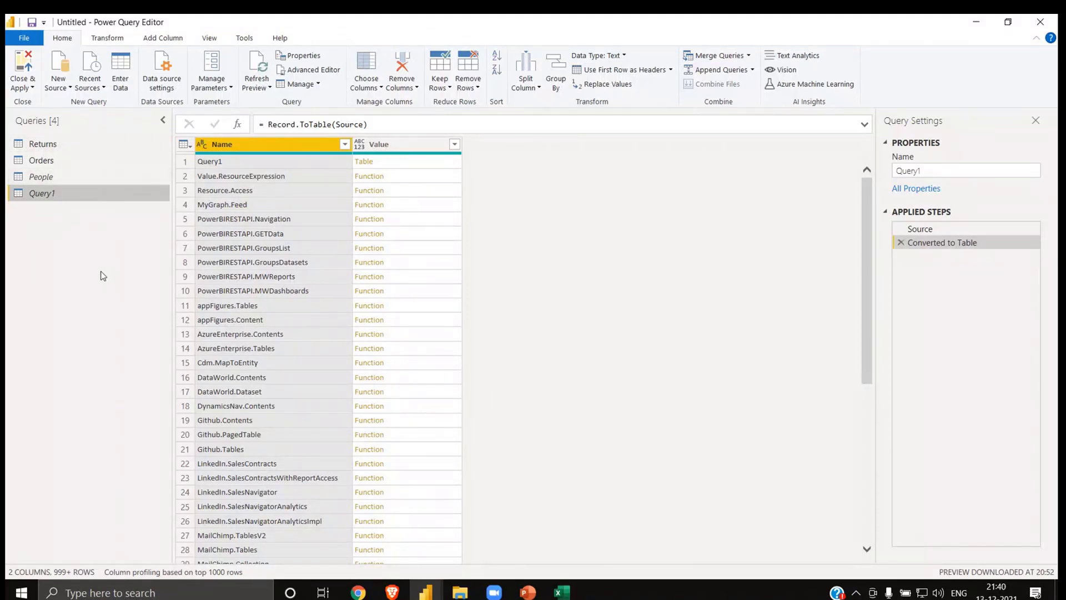
{"action": "right_click", "coordinate": [59, 165]}
{"action": "left_click", "coordinate": [82, 200]}
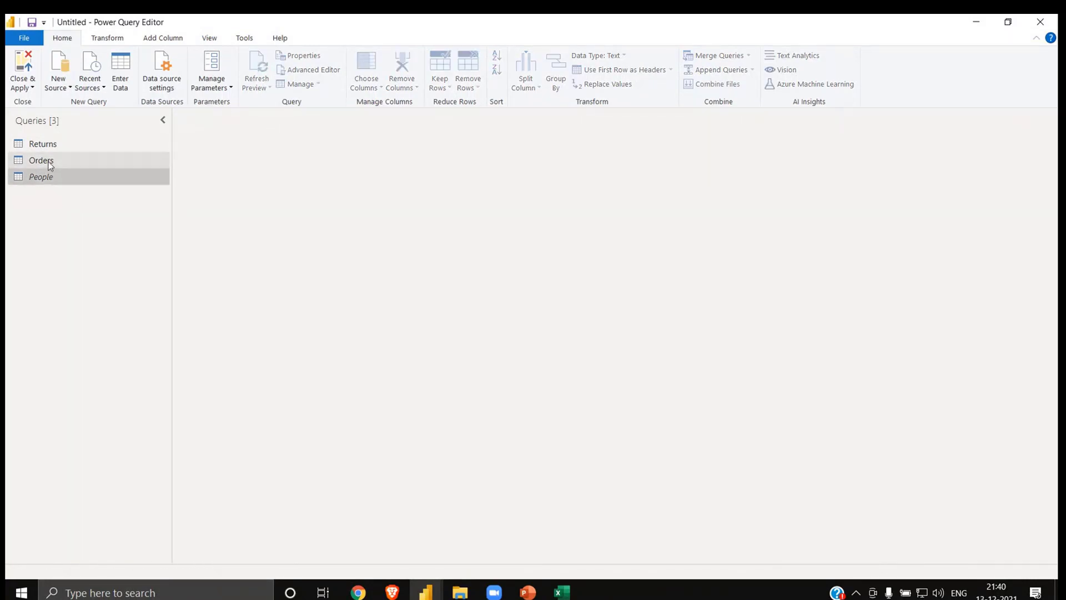
- Create a query that references Orders and rename it Main
{"action": "right_click", "coordinate": [50, 165]}
{"action": "left_click", "coordinate": [110, 279]}
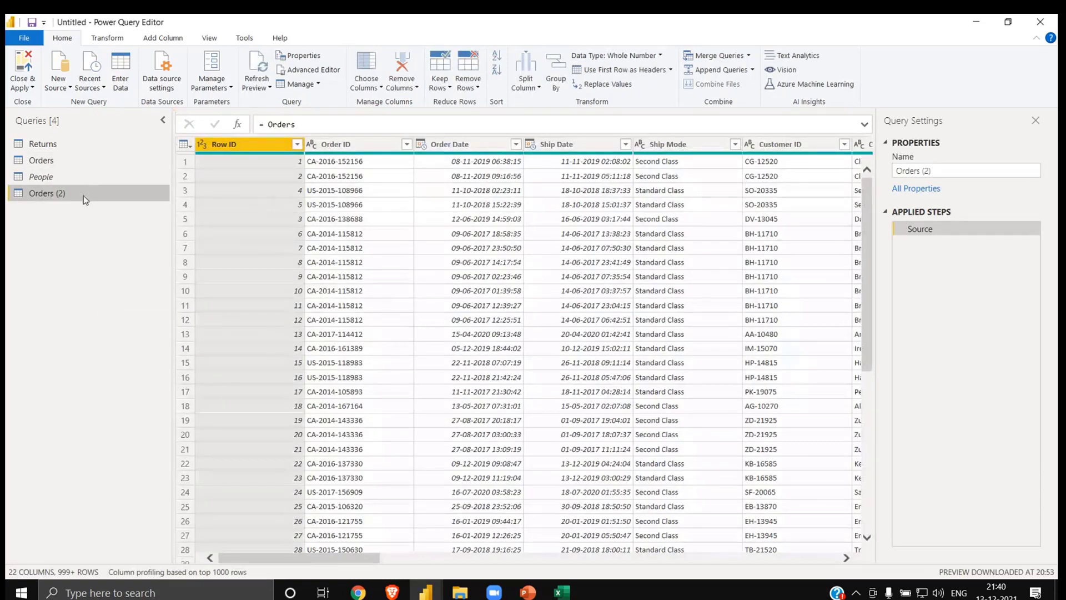
{"action": "left_click", "coordinate": [967, 171]}
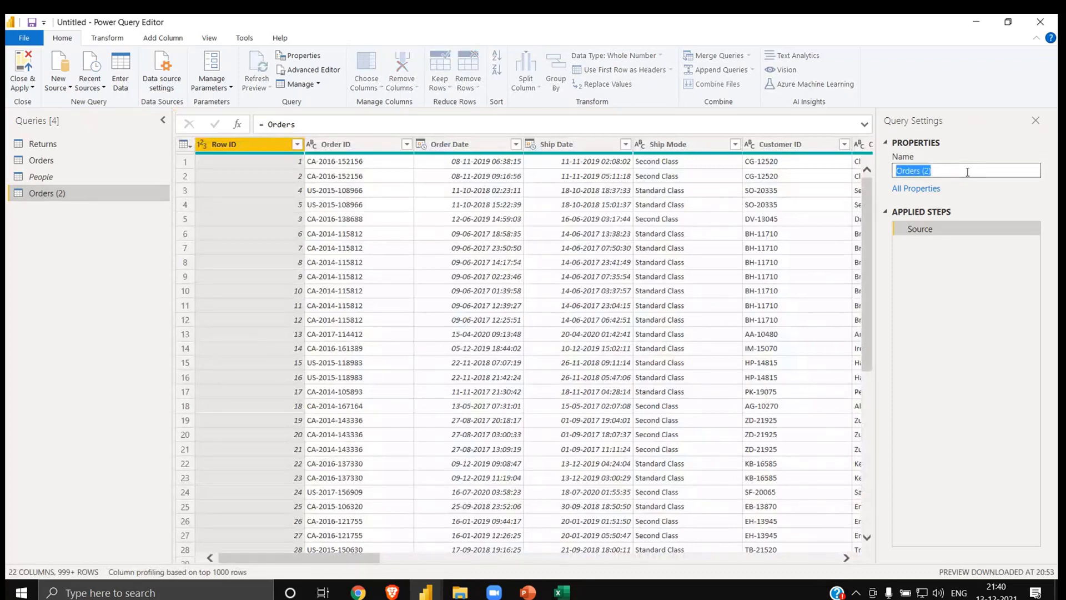
{"action": "type", "text": "KMa"}
{"action": "key", "text": "BackSpace"}
{"action": "key", "text": "BackSpace"}
{"action": "key", "text": "BackSpace"}
{"action": "type", "text": "Main"}
{"action": "key", "text": "Return"}
- Move the Main query into a new group named Main Tank
{"action": "right_click", "coordinate": [95, 242]}
{"action": "right_click", "coordinate": [86, 196]}
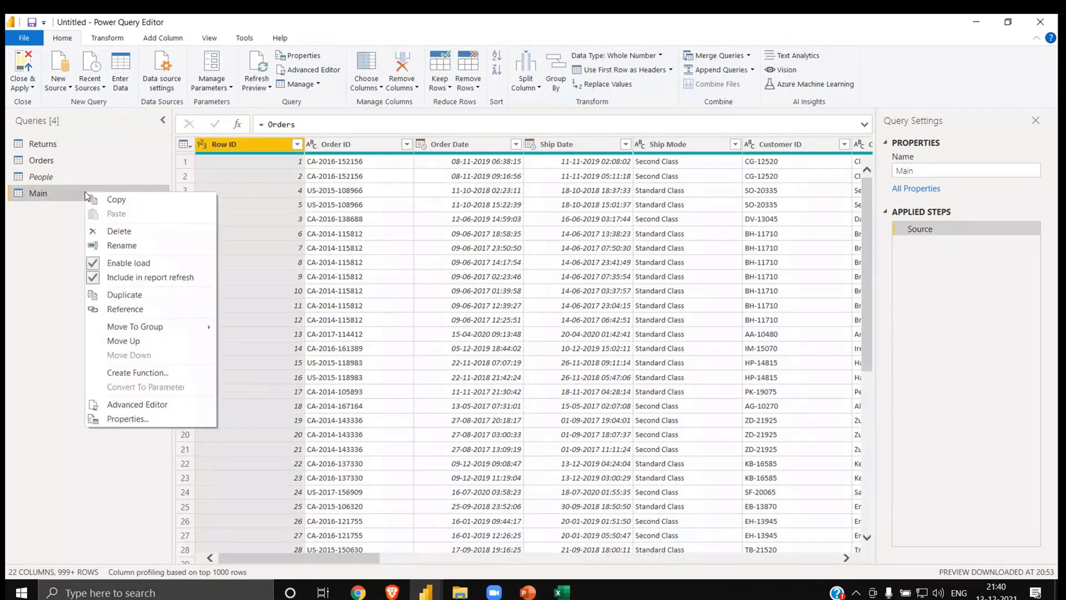
{"action": "mouse_move", "coordinate": [195, 328]}
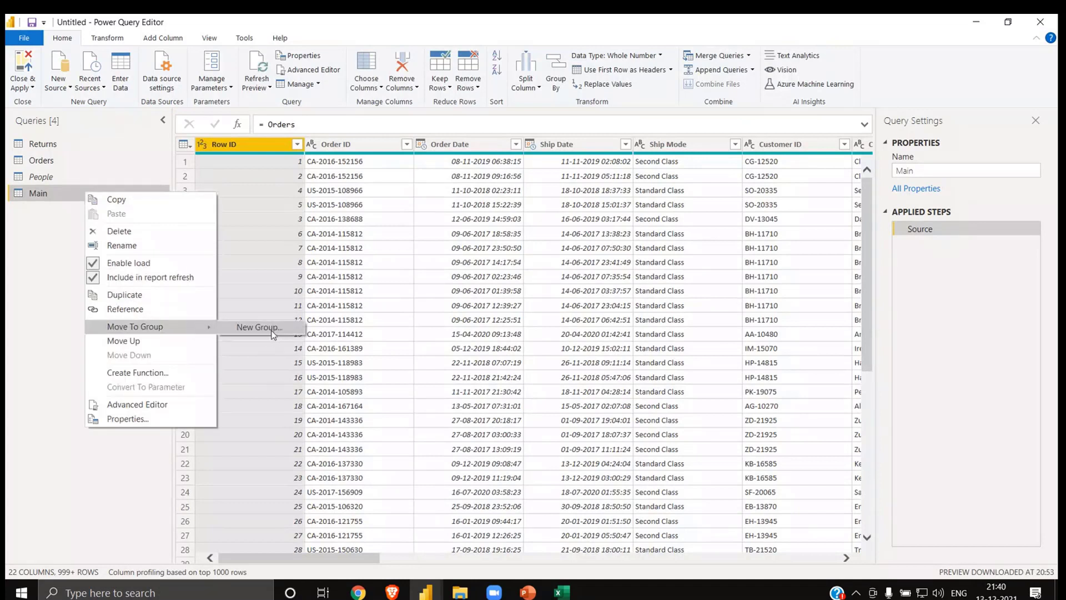
{"action": "left_click", "coordinate": [274, 334]}
{"action": "type", "text": "Mai"}
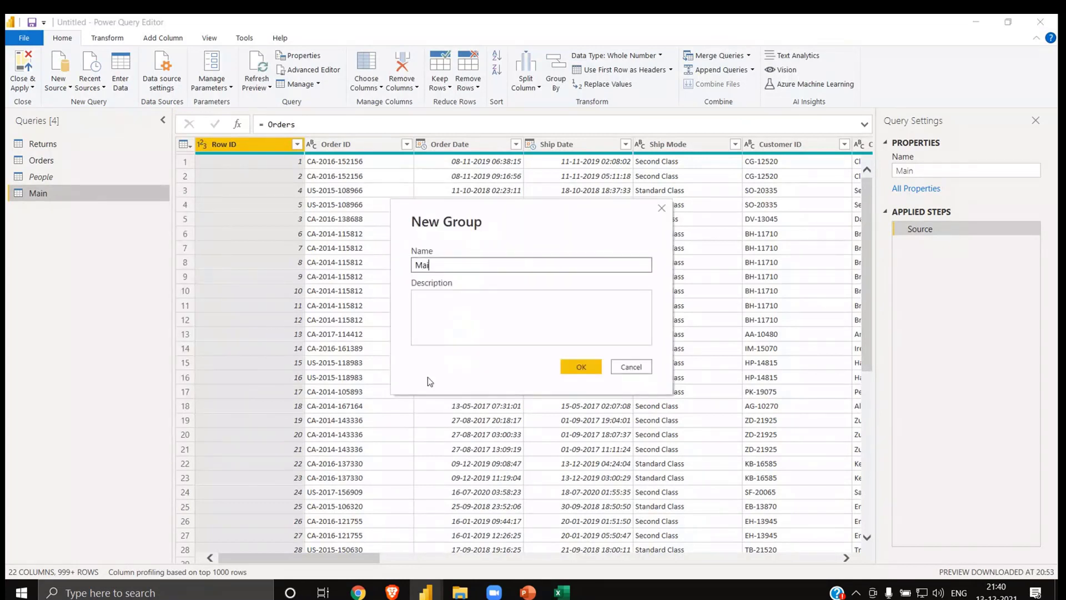
{"action": "type", "text": "n Table"}
{"action": "left_click", "coordinate": [589, 368]}
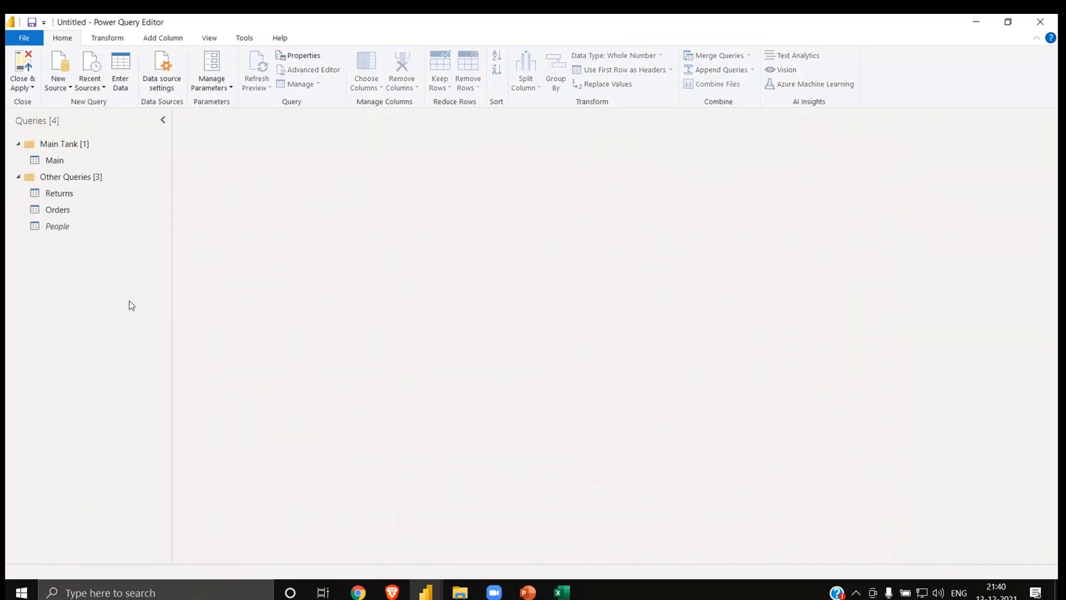
- Review the Other Queries group and compare the data of the Main and Returns queries
{"action": "left_click", "coordinate": [69, 183]}
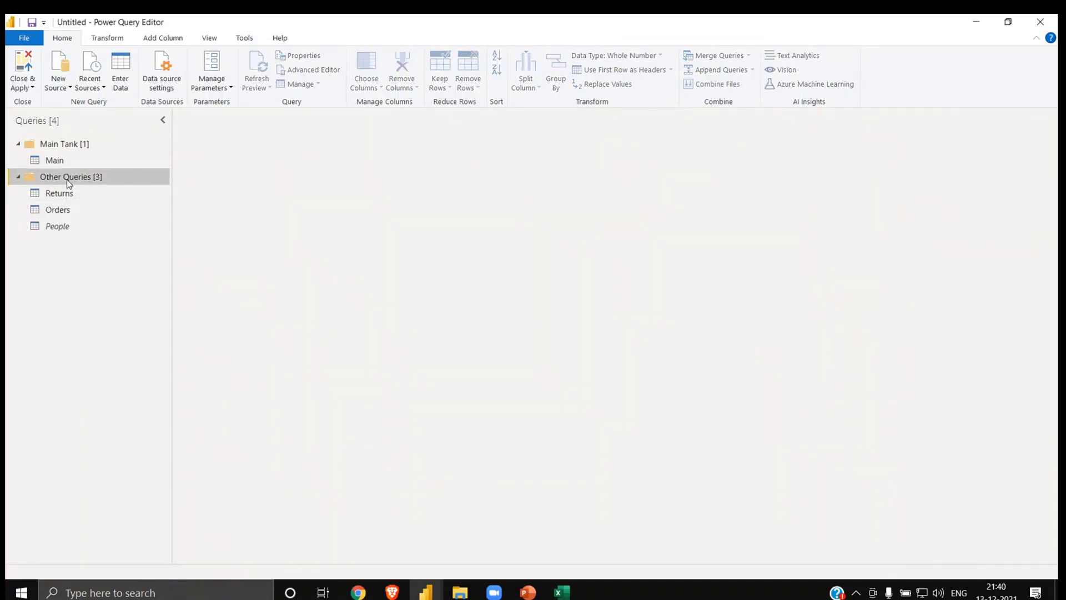
{"action": "right_click", "coordinate": [68, 183]}
{"action": "left_click", "coordinate": [67, 180]}
{"action": "left_click", "coordinate": [78, 159]}
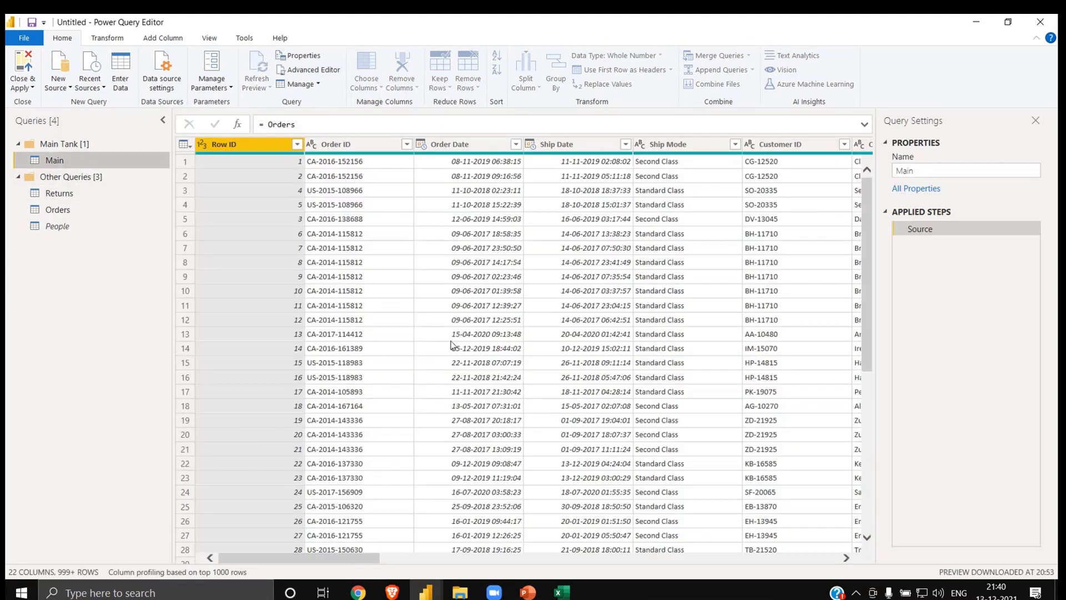
{"action": "scroll", "coordinate": [450, 346], "scroll_direction": "right", "scroll_amount": 10}
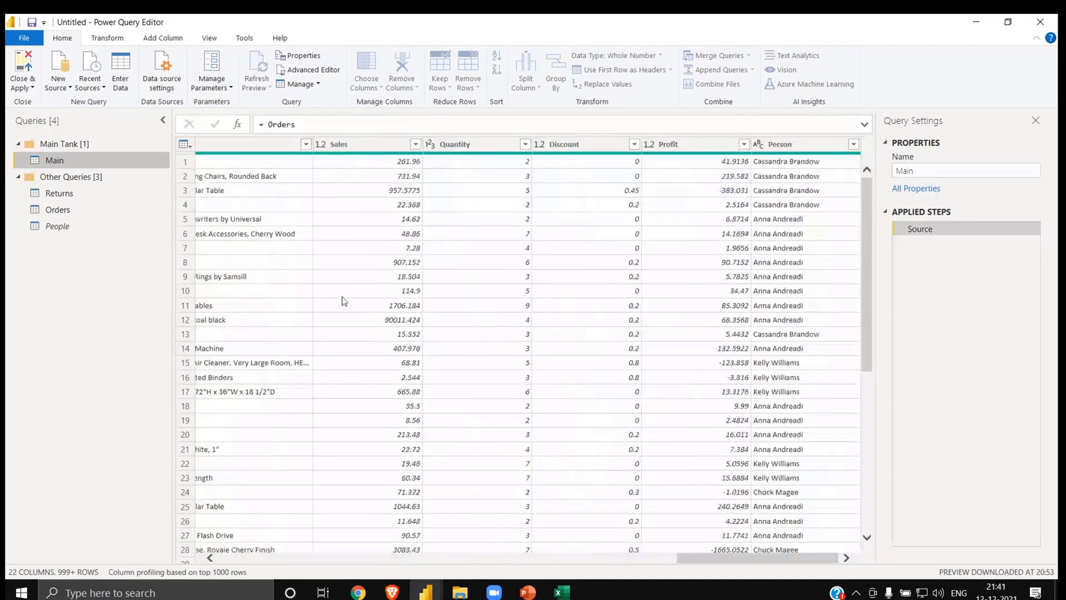
{"action": "left_click", "coordinate": [65, 195]}
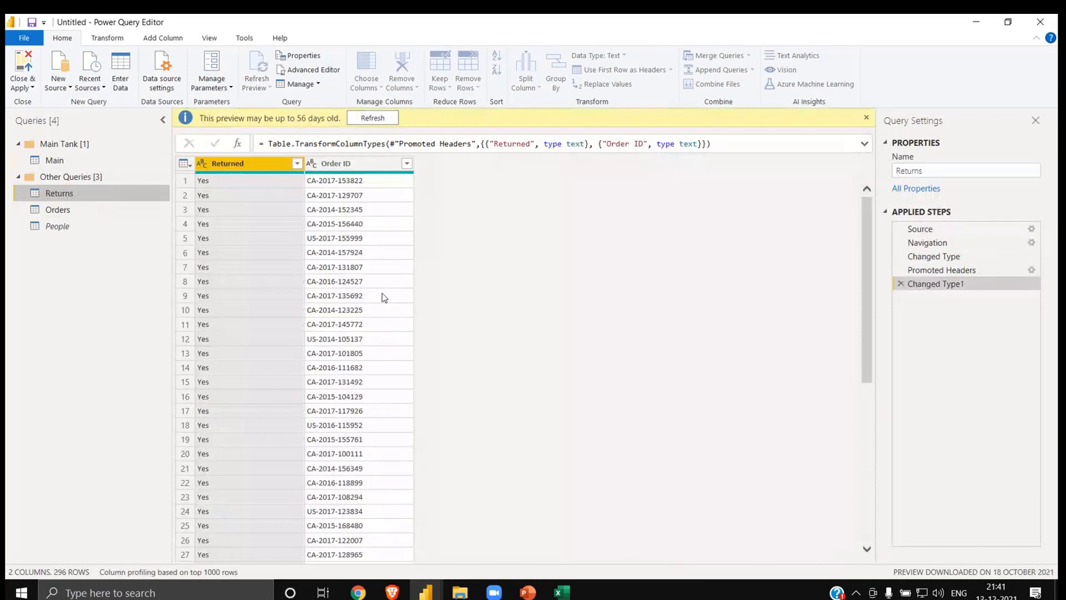
{"action": "left_click", "coordinate": [111, 164]}
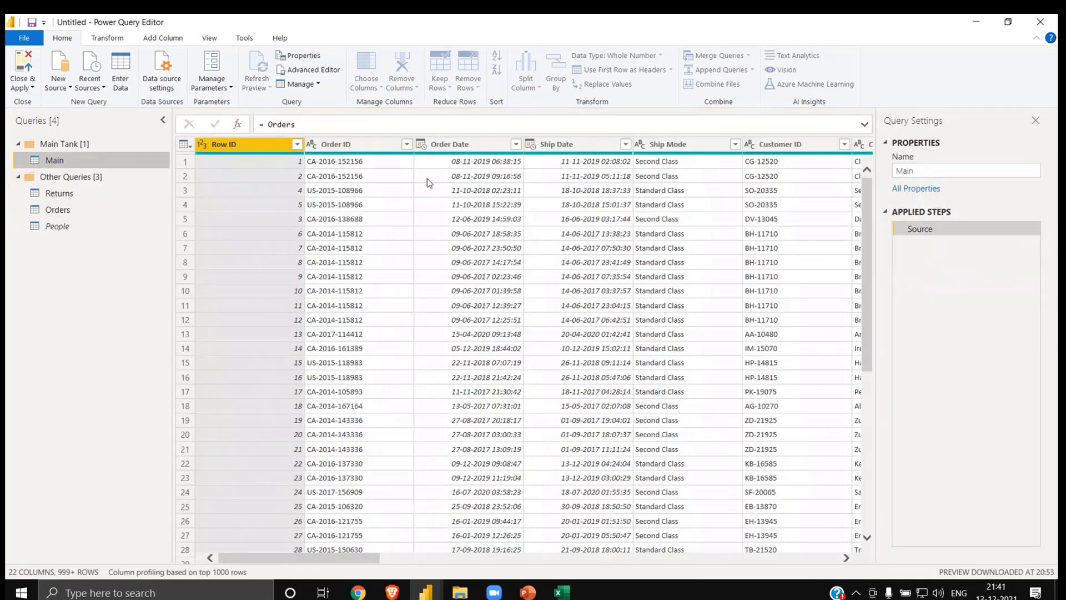
{"action": "left_click", "coordinate": [348, 141]}
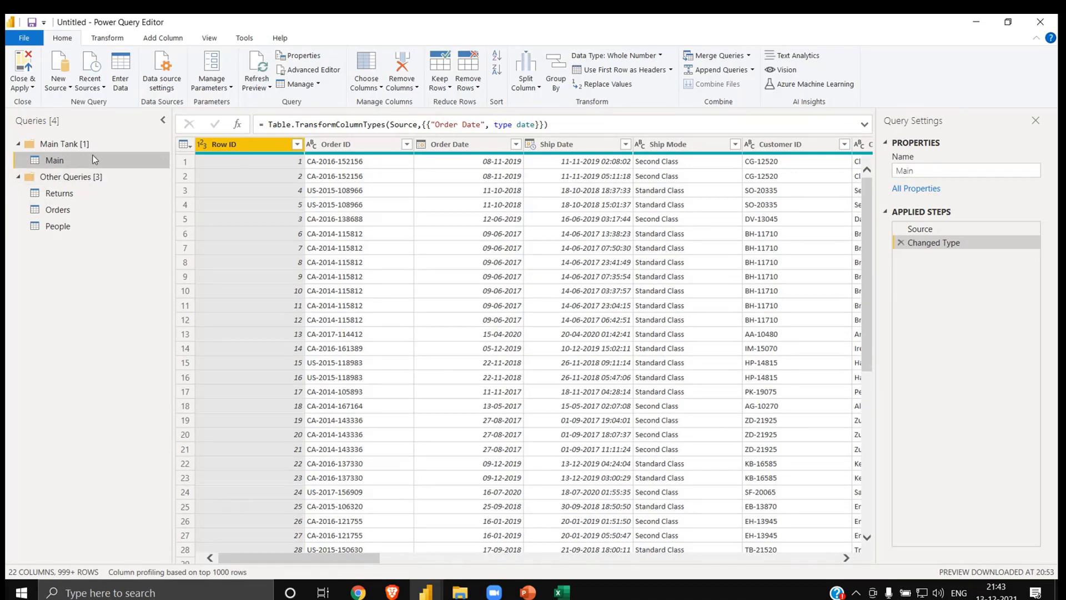
- Delete Main's Changed Type step and merge Returns into Main on Order ID with a Left Outer join
{"action": "left_click", "coordinate": [901, 243]}
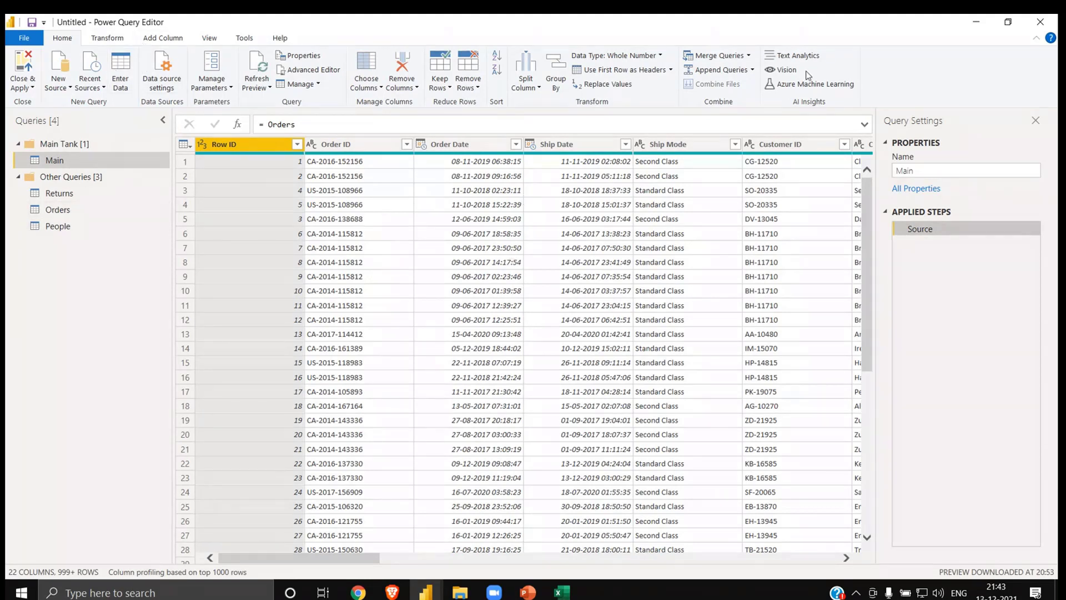
{"action": "left_click", "coordinate": [748, 55]}
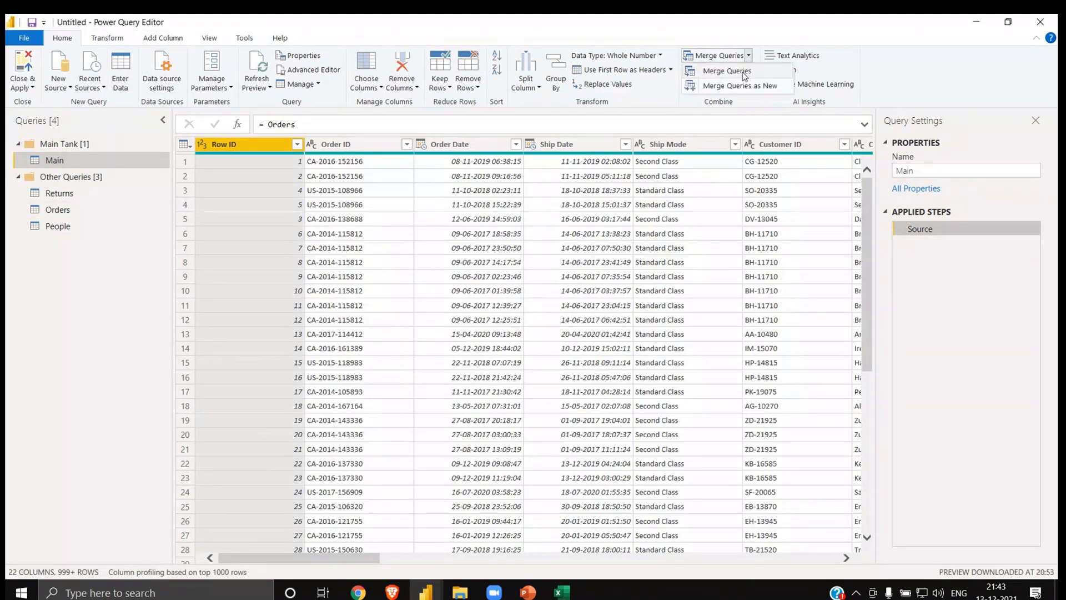
{"action": "left_click", "coordinate": [743, 72]}
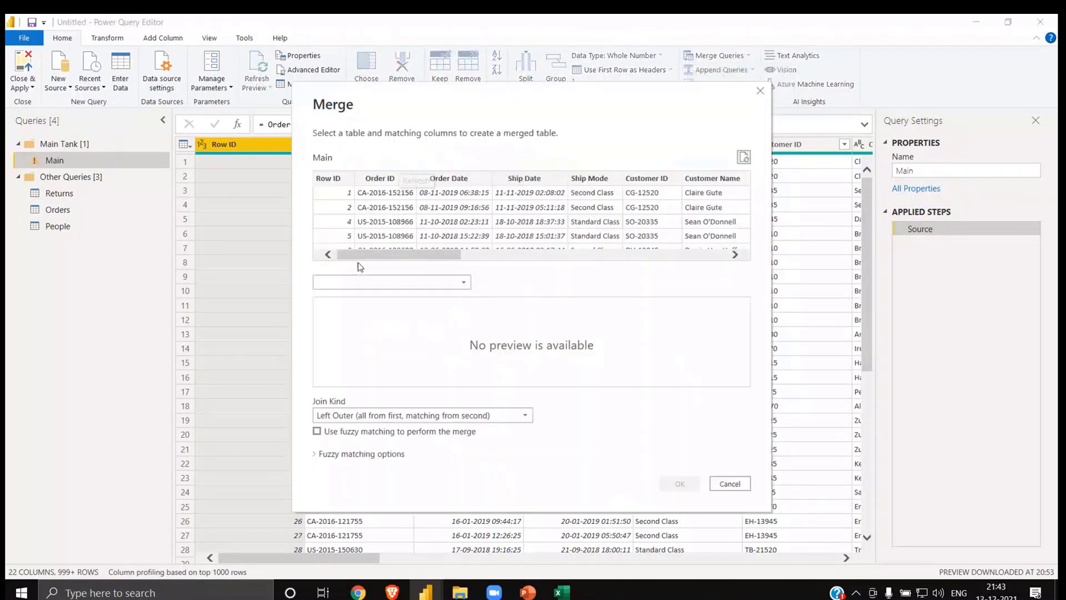
{"action": "left_click", "coordinate": [402, 285]}
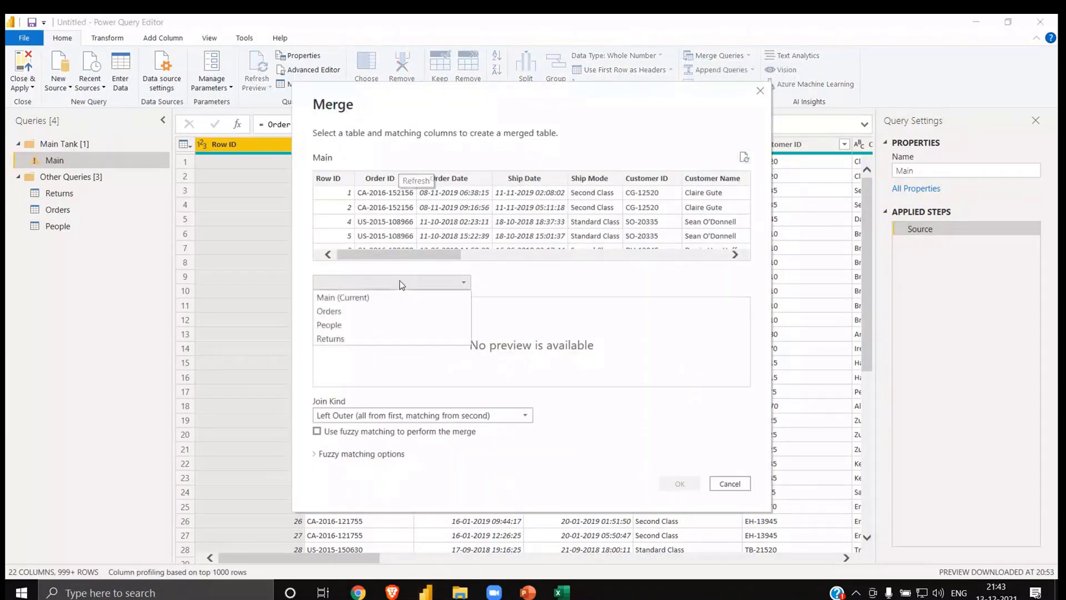
{"action": "left_click", "coordinate": [336, 341]}
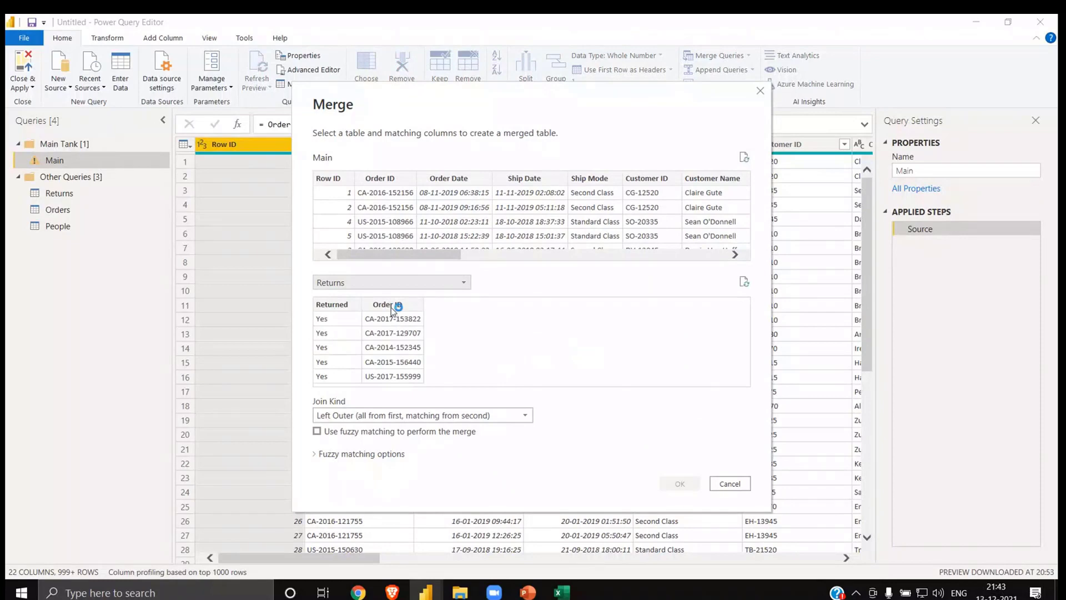
{"action": "left_click", "coordinate": [391, 305]}
{"action": "left_click", "coordinate": [387, 179]}
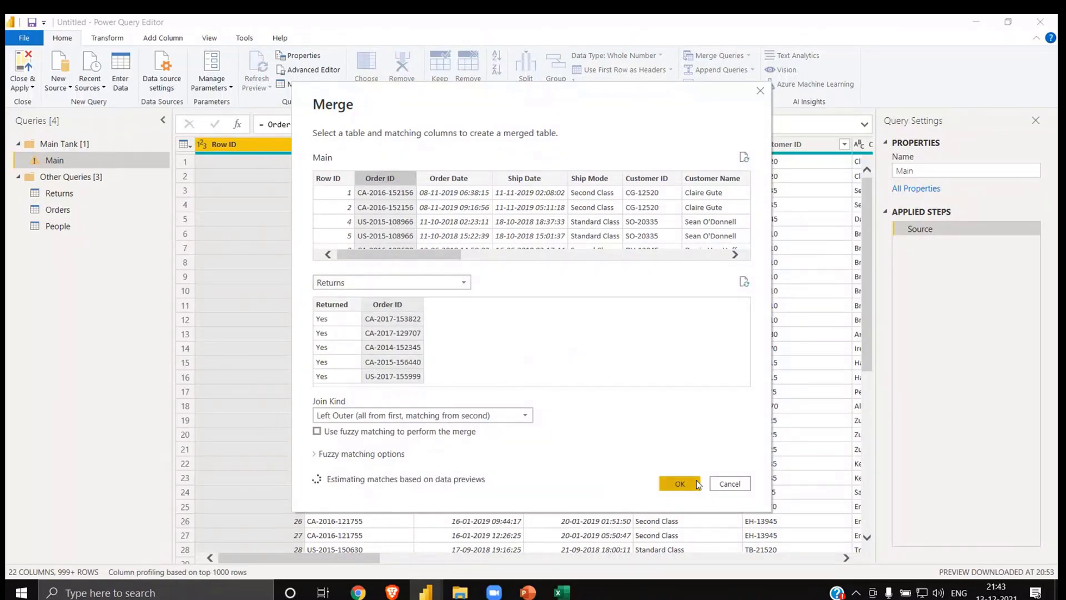
{"action": "left_click", "coordinate": [680, 484]}
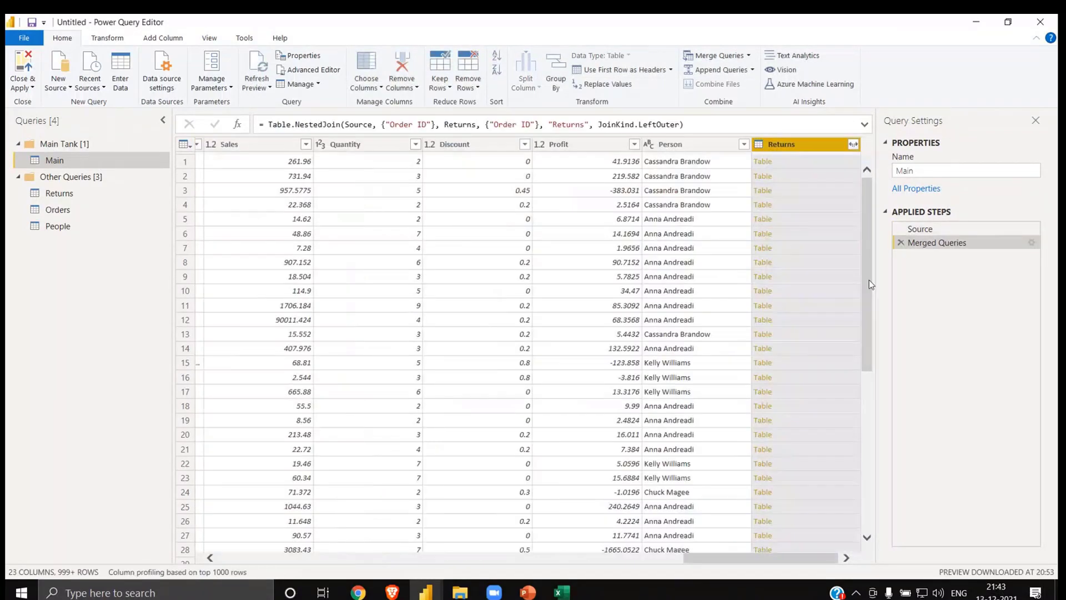
- Expand the merged Returns column in Main to only Returned, without the original column name as prefix
{"action": "left_click", "coordinate": [853, 144]}
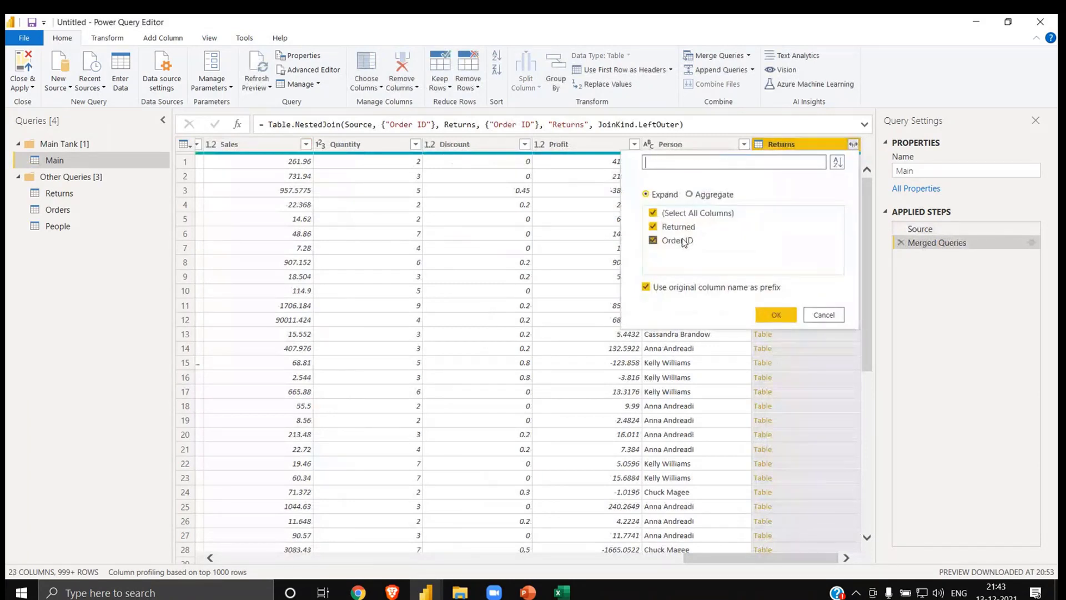
{"action": "left_click", "coordinate": [694, 287]}
{"action": "left_click", "coordinate": [653, 240]}
{"action": "left_click", "coordinate": [776, 314]}
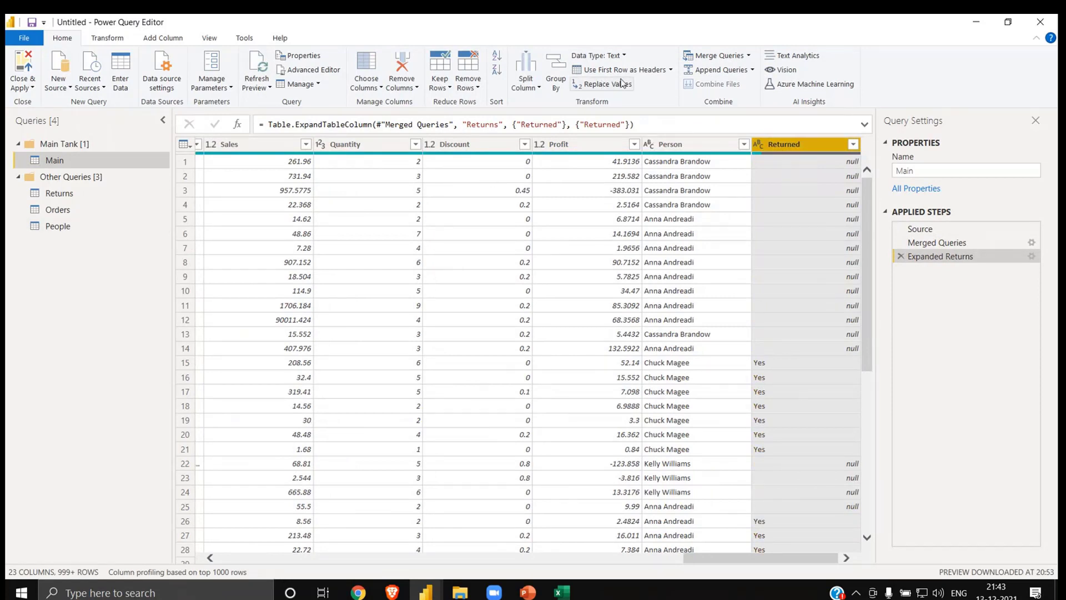
- Merge People into Main by matching the Region columns with a Left Outer join
{"action": "left_click", "coordinate": [709, 60]}
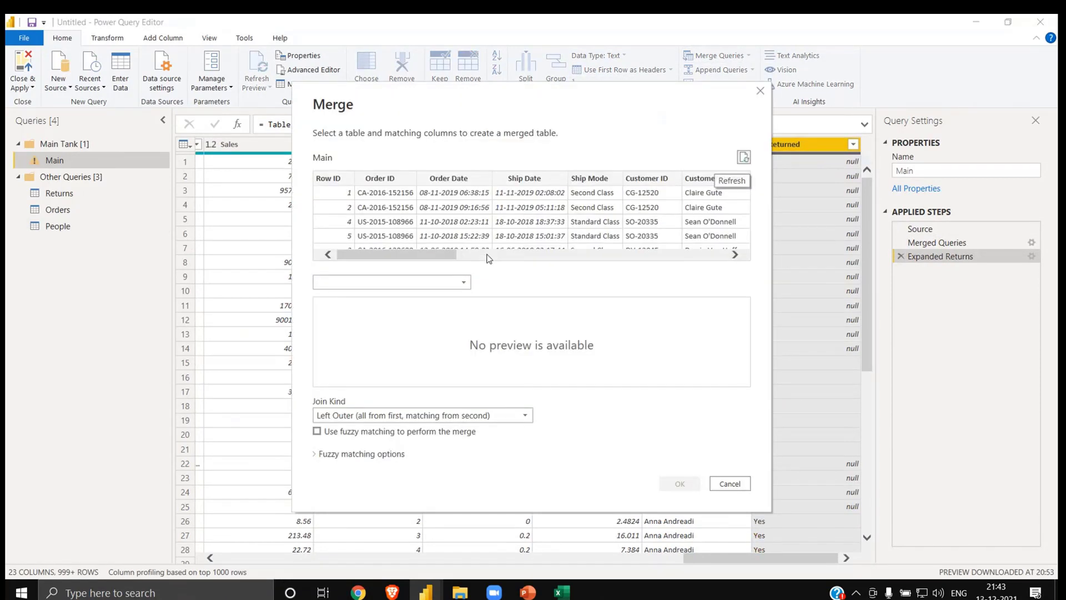
{"action": "left_click", "coordinate": [402, 282]}
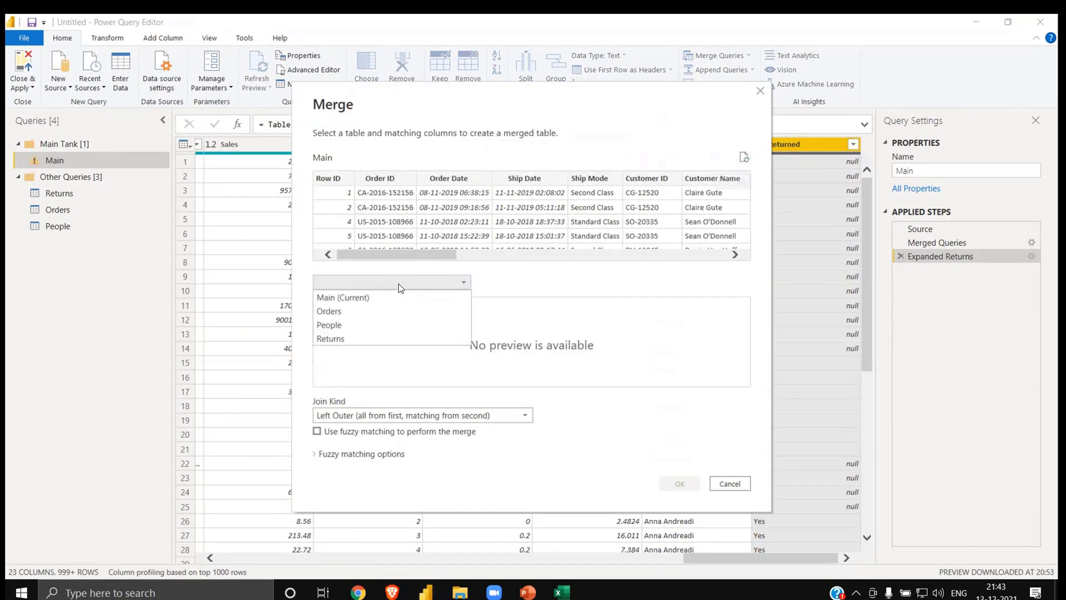
{"action": "left_click", "coordinate": [344, 339]}
{"action": "left_click", "coordinate": [347, 285]}
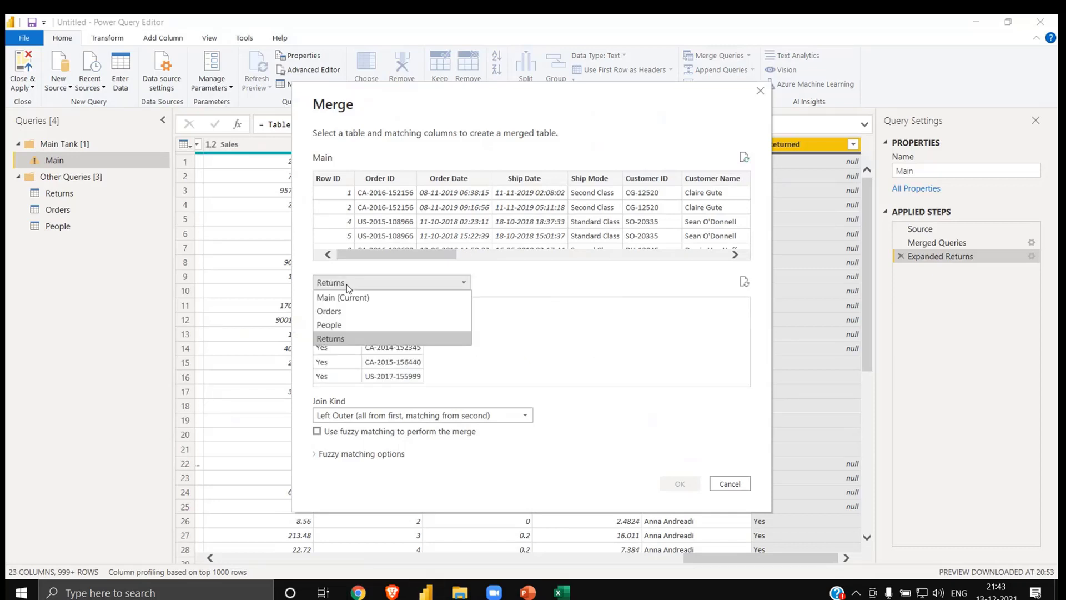
{"action": "left_click", "coordinate": [345, 322]}
{"action": "left_click", "coordinate": [399, 304]}
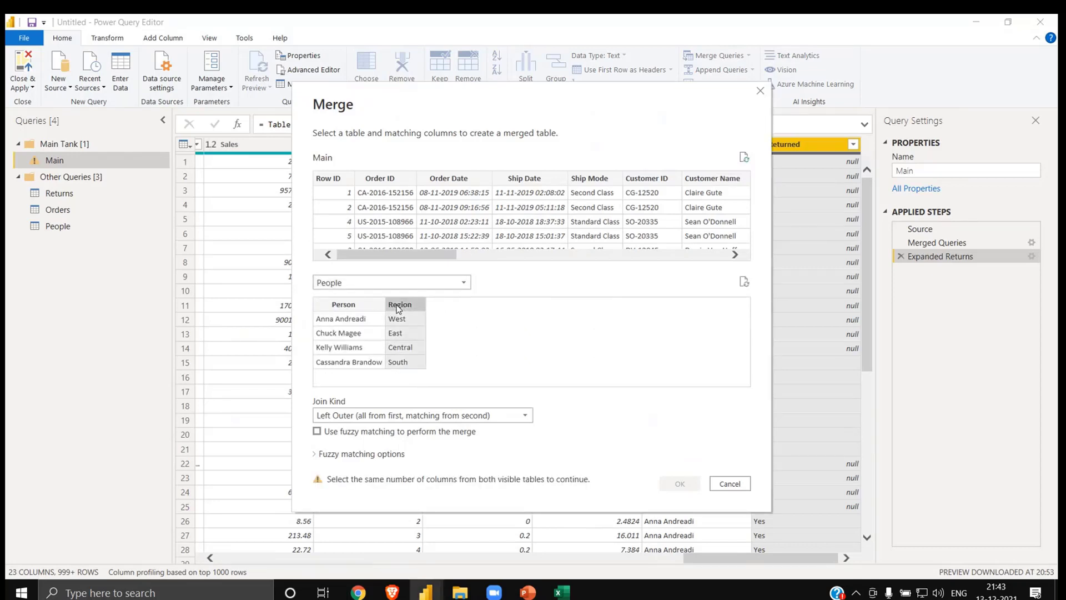
{"action": "left_click_drag", "start_coordinate": [433, 259], "coordinate": [538, 257]}
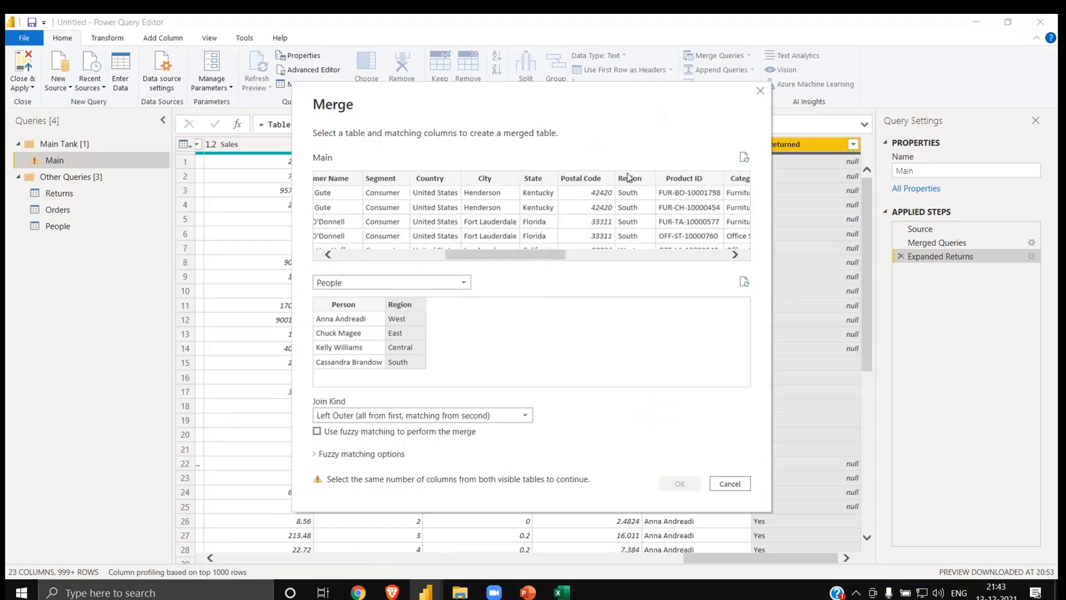
{"action": "left_click", "coordinate": [641, 184]}
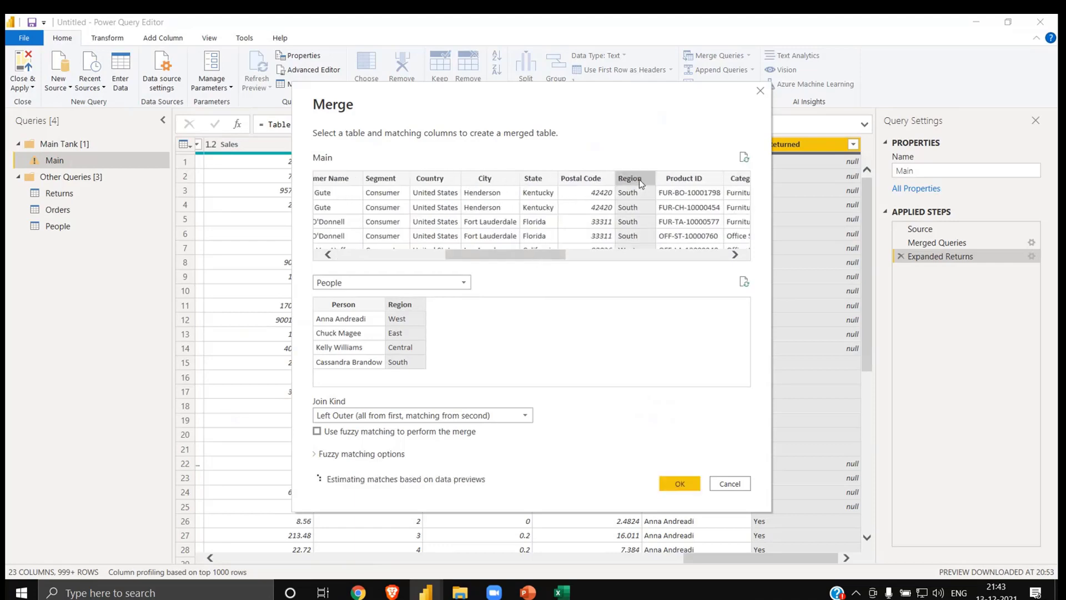
{"action": "left_click", "coordinate": [679, 484]}
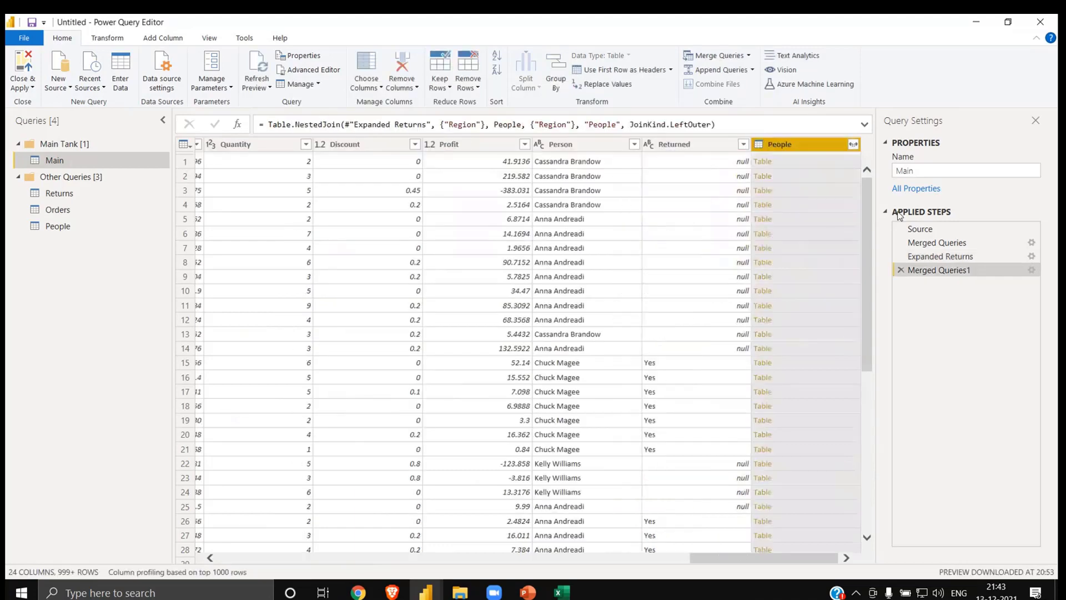
- Expand the merged People column in Main to only Person, without a prefix
{"action": "left_click", "coordinate": [853, 145]}
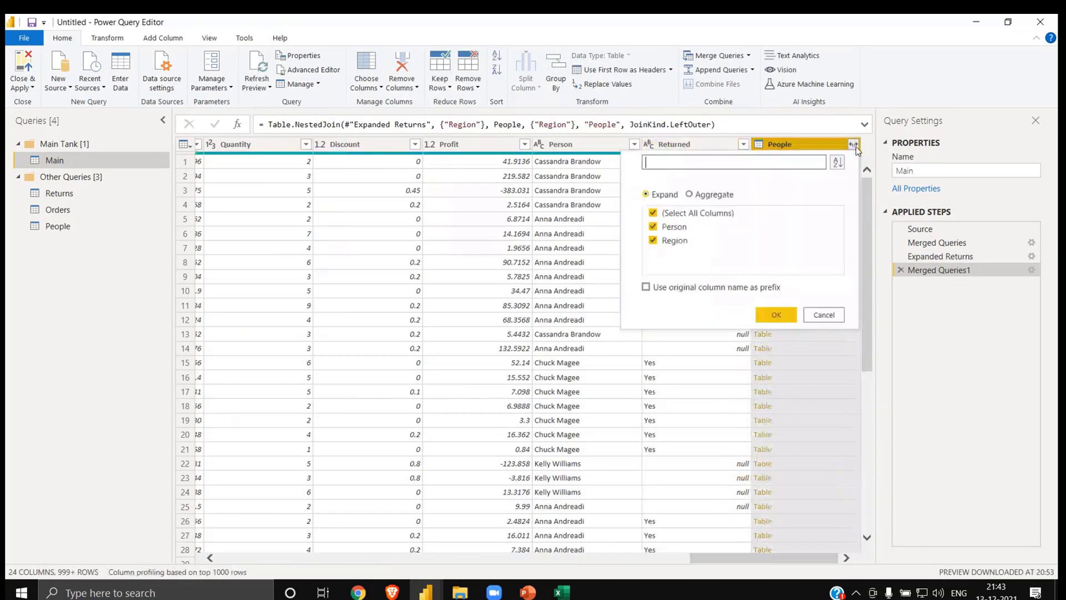
{"action": "left_click", "coordinate": [683, 247]}
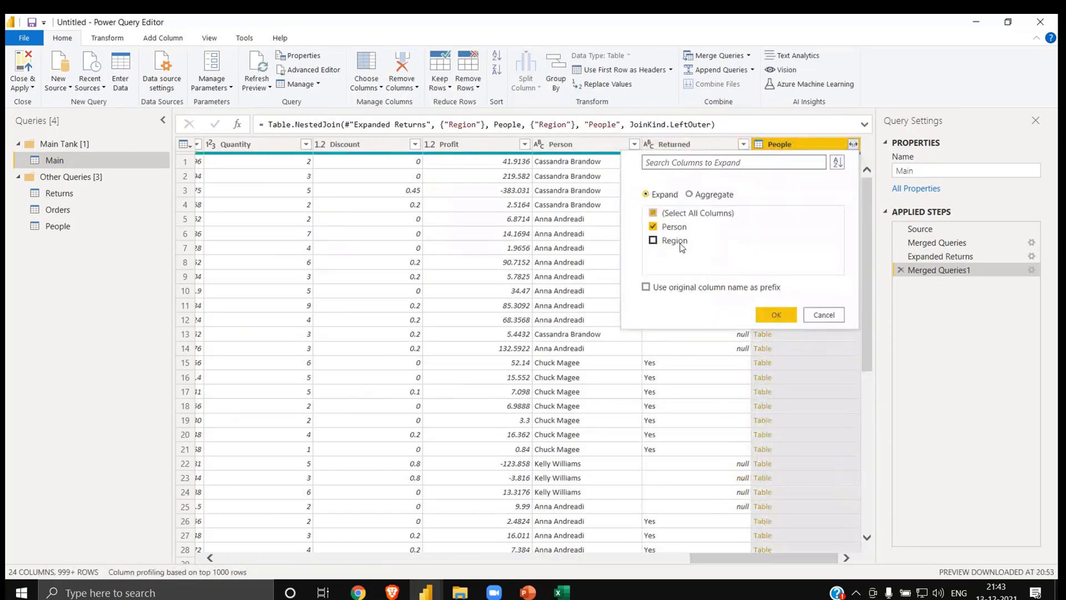
{"action": "left_click", "coordinate": [773, 314]}
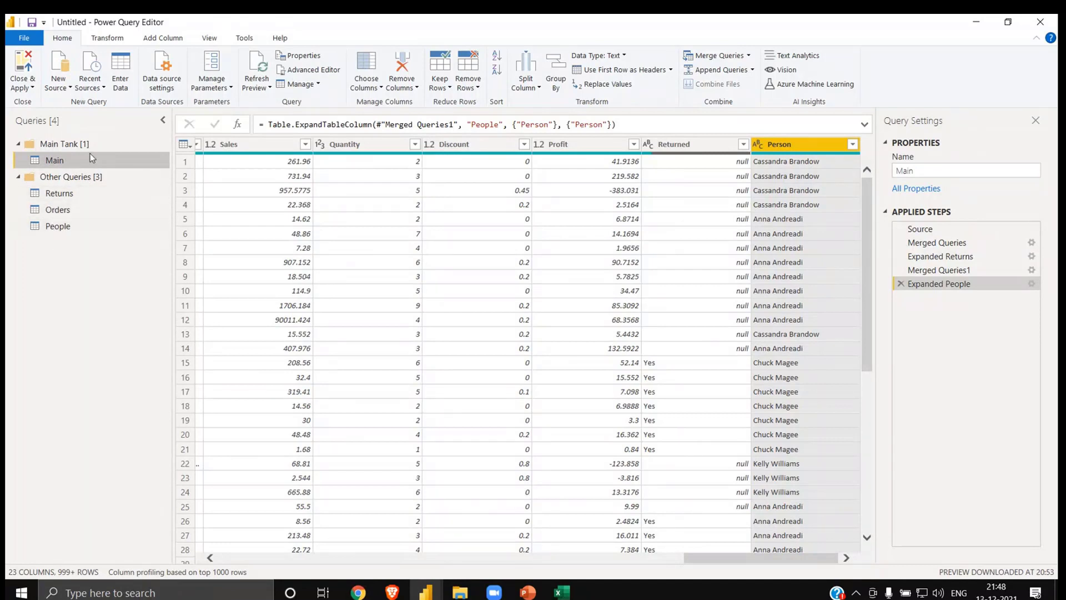
- Disable loading for the Returns, Orders and People queries, accepting the possible data loss for each
{"action": "right_click", "coordinate": [71, 192]}
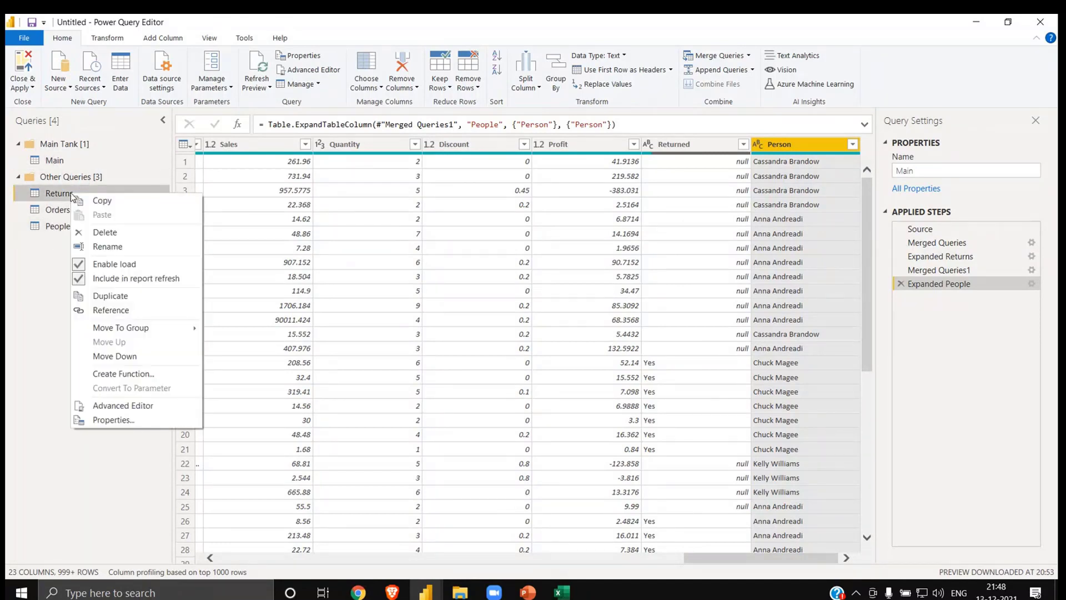
{"action": "left_click", "coordinate": [126, 261]}
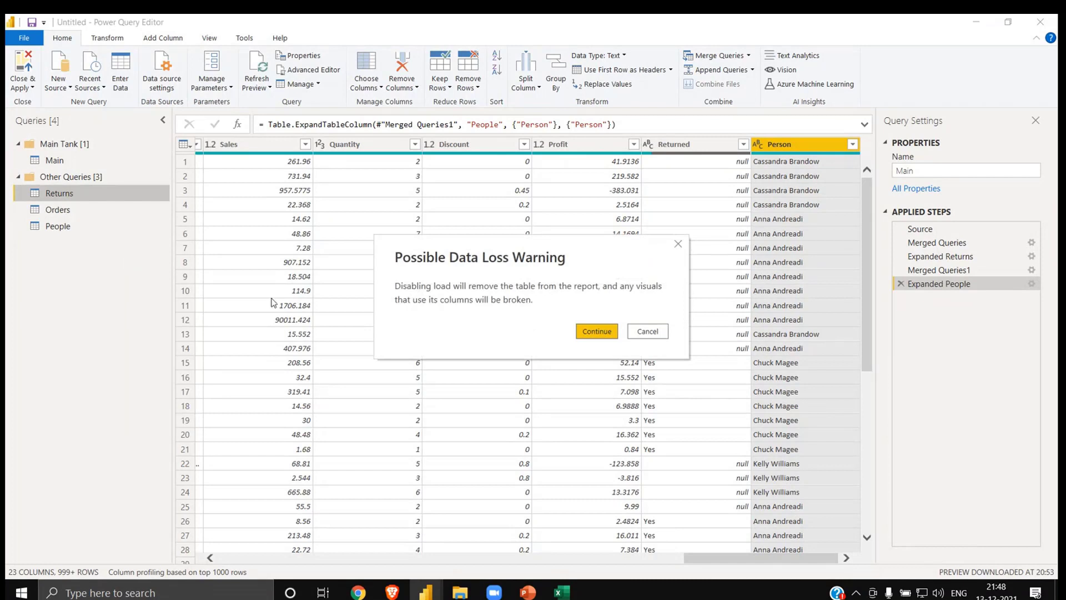
{"action": "left_click", "coordinate": [600, 337]}
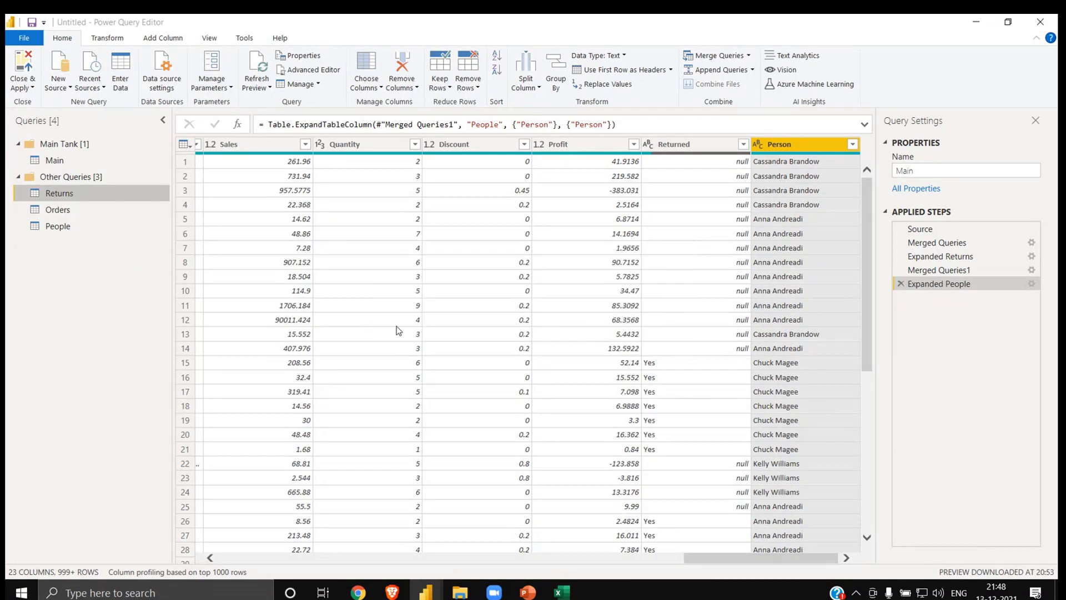
{"action": "right_click", "coordinate": [76, 214]}
{"action": "left_click", "coordinate": [146, 281]}
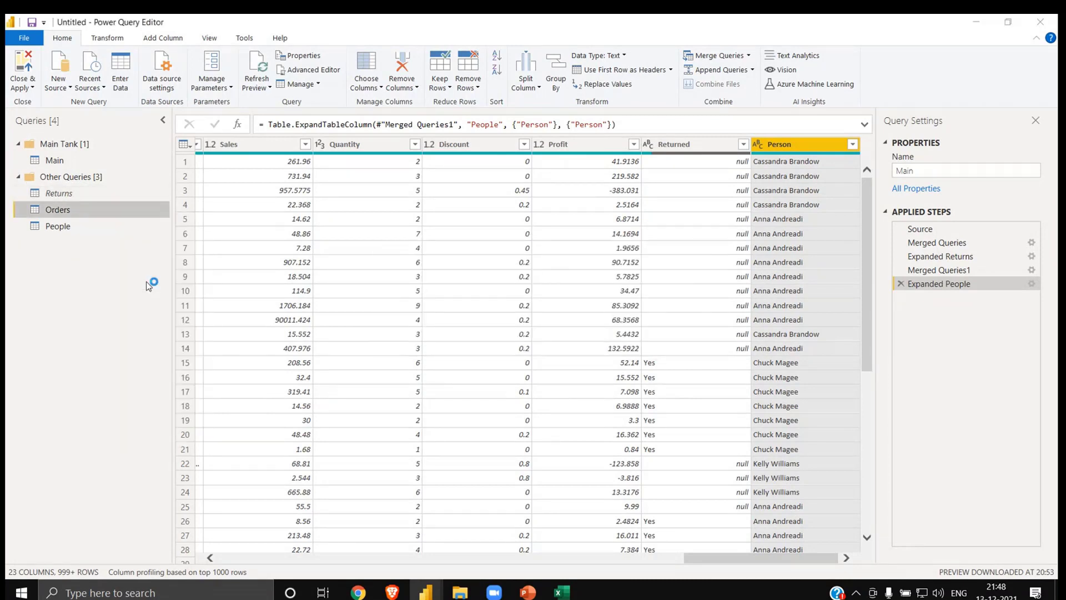
{"action": "left_click", "coordinate": [595, 331]}
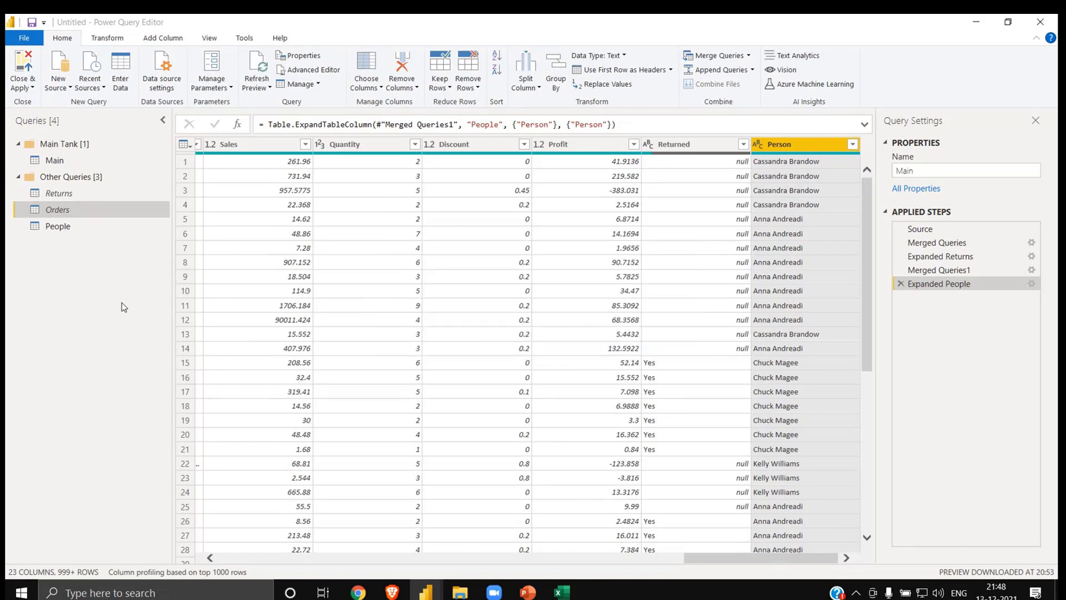
{"action": "right_click", "coordinate": [81, 227]}
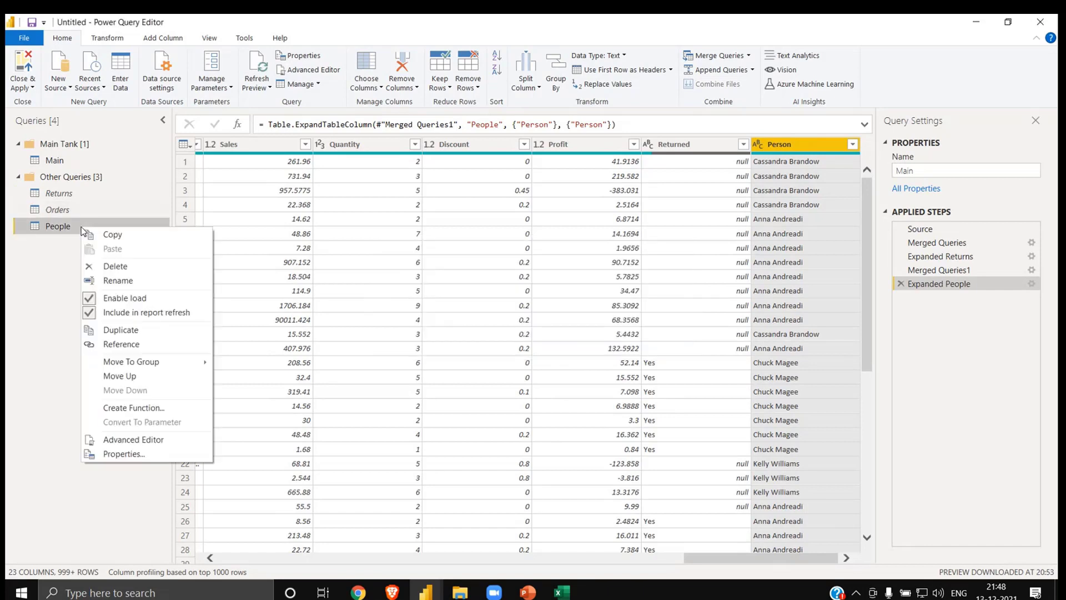
{"action": "left_click", "coordinate": [150, 300]}
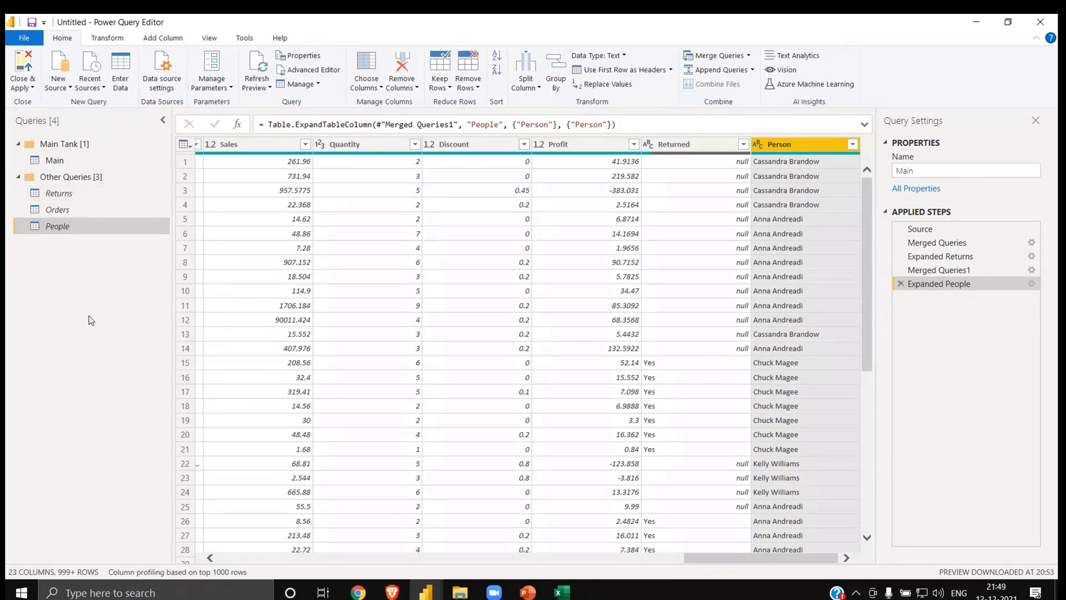
- Compare the Main query with the Returns query, examining the Returns preview and its load options
{"action": "left_click", "coordinate": [72, 161]}
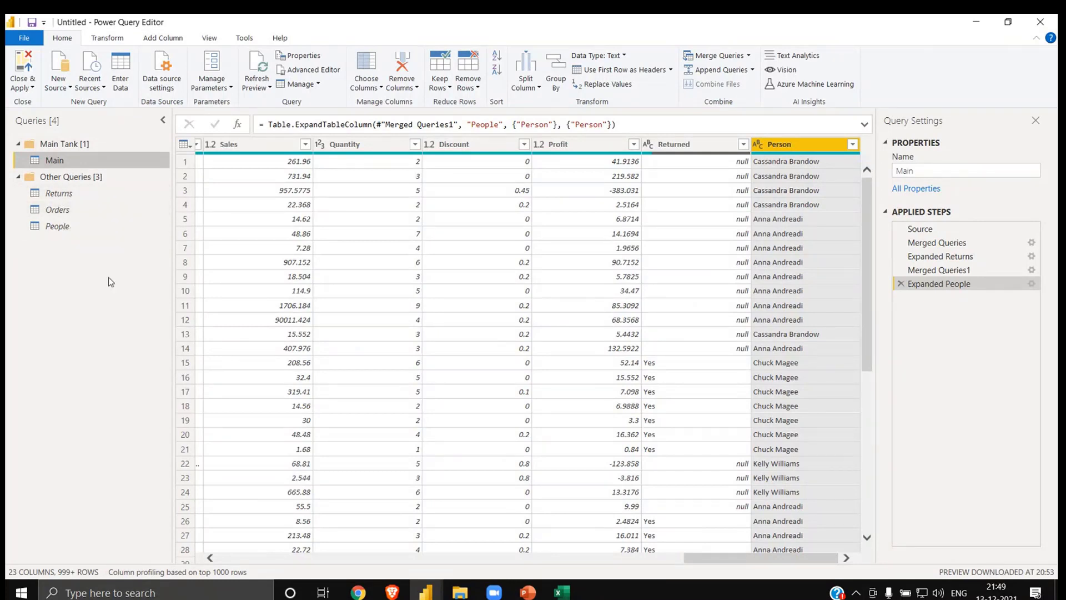
{"action": "right_click", "coordinate": [72, 197]}
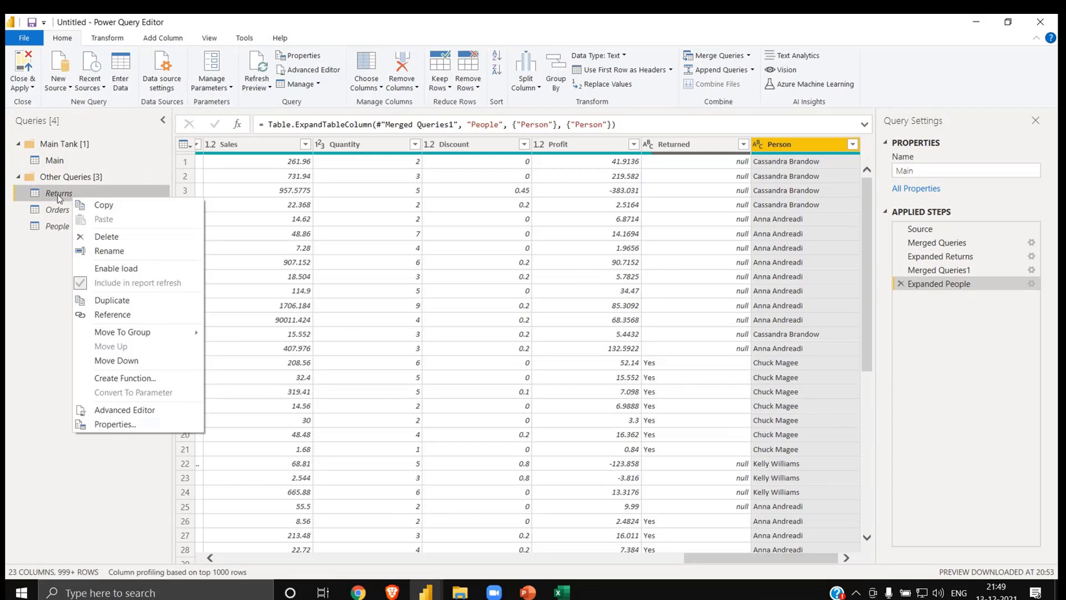
{"action": "left_click", "coordinate": [57, 166]}
{"action": "left_click", "coordinate": [58, 166]}
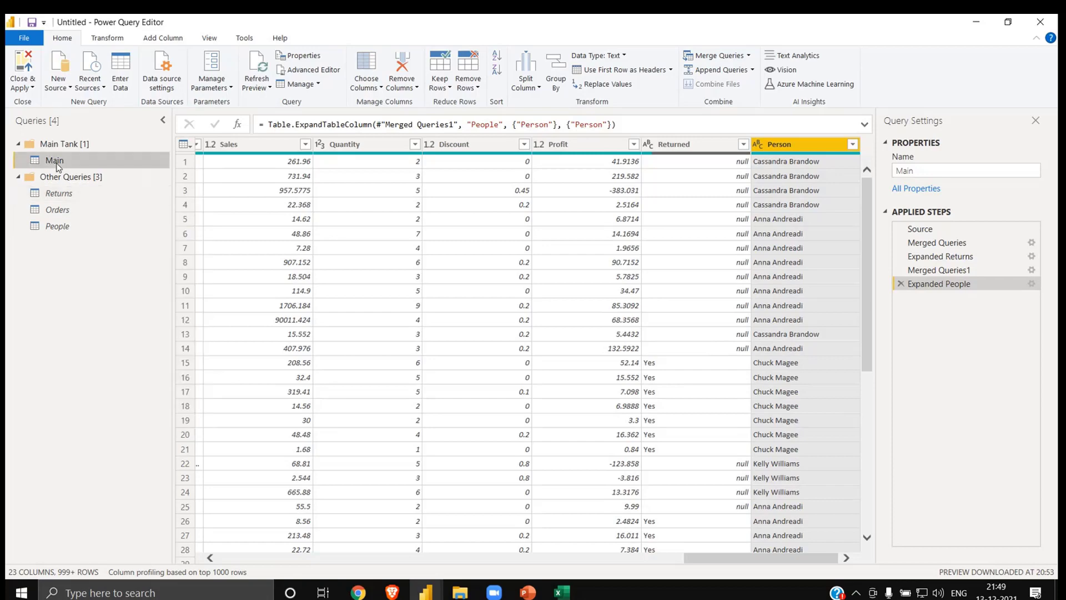
{"action": "left_click", "coordinate": [74, 197]}
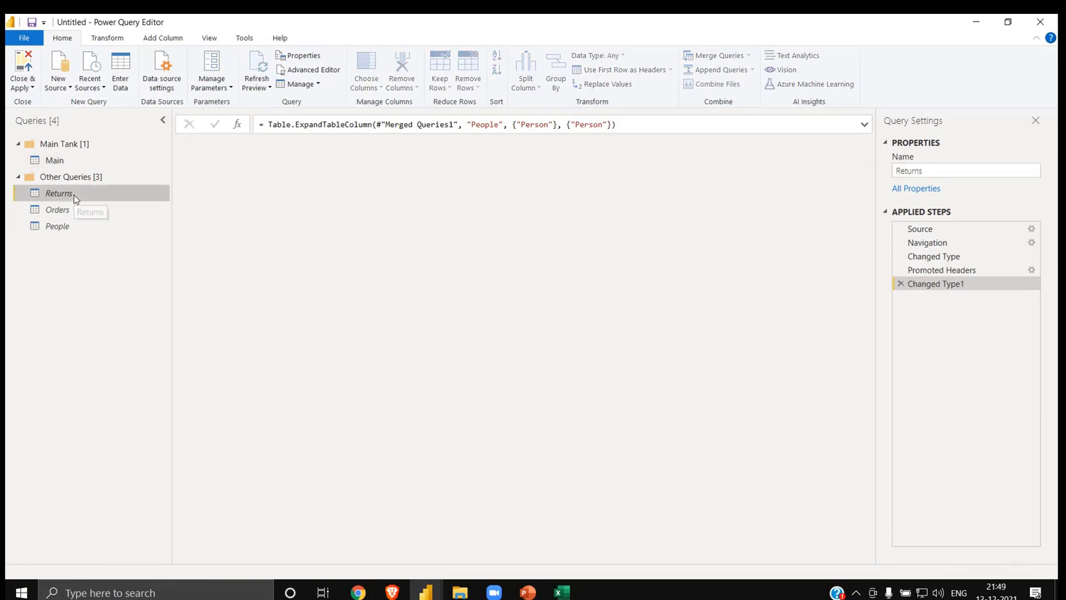
{"action": "right_click", "coordinate": [70, 197]}
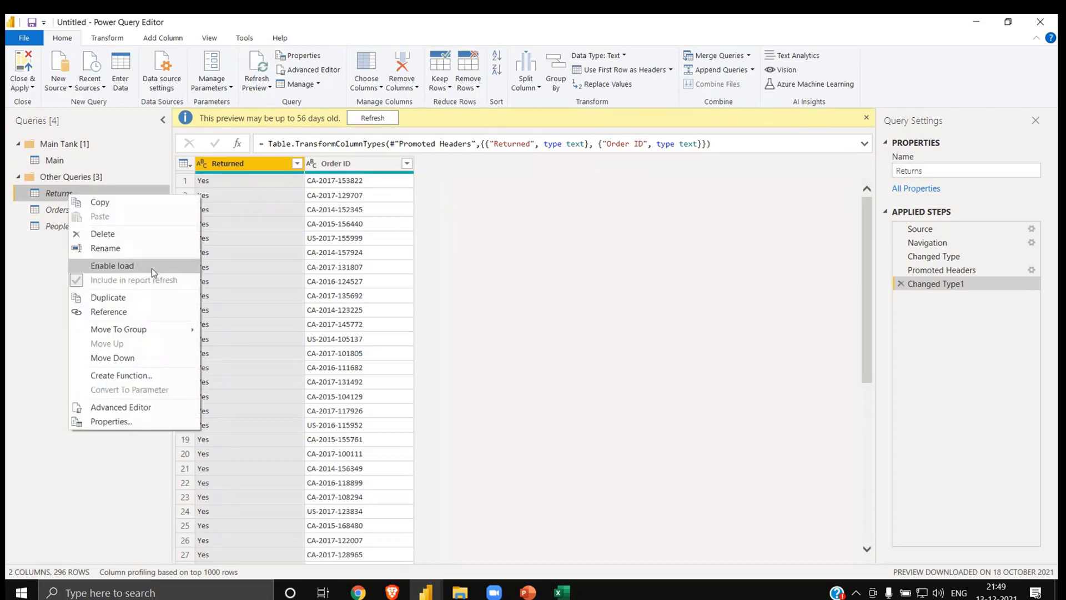
{"action": "left_click", "coordinate": [34, 286]}
- Close the query editor applying the changes, and lengthen the Main table's card in the model diagram to show more fields
{"action": "left_click", "coordinate": [34, 74]}
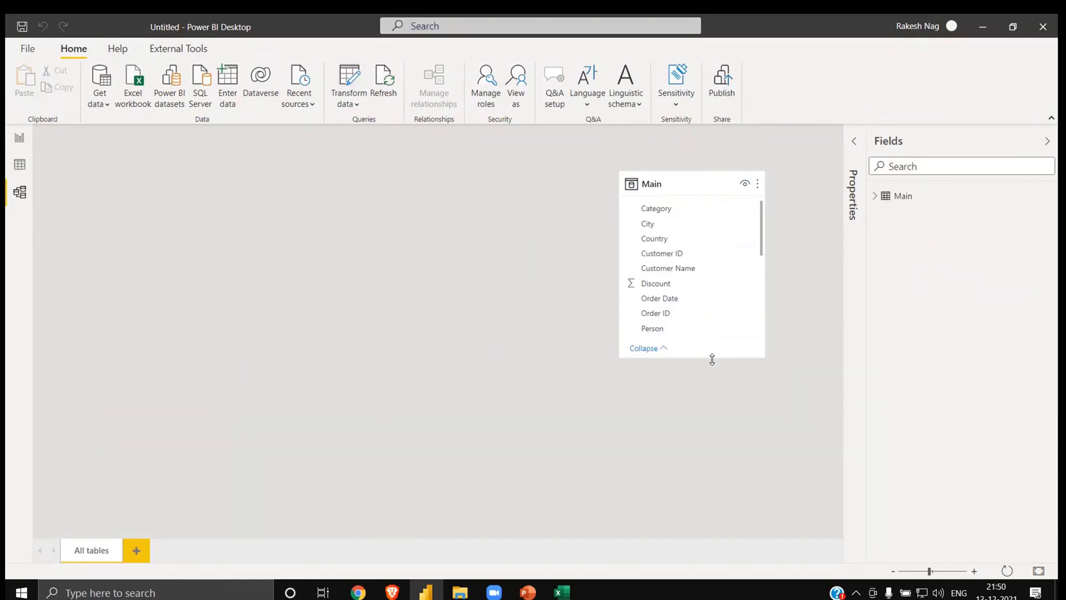
{"action": "left_click_drag", "start_coordinate": [712, 359], "coordinate": [712, 521]}
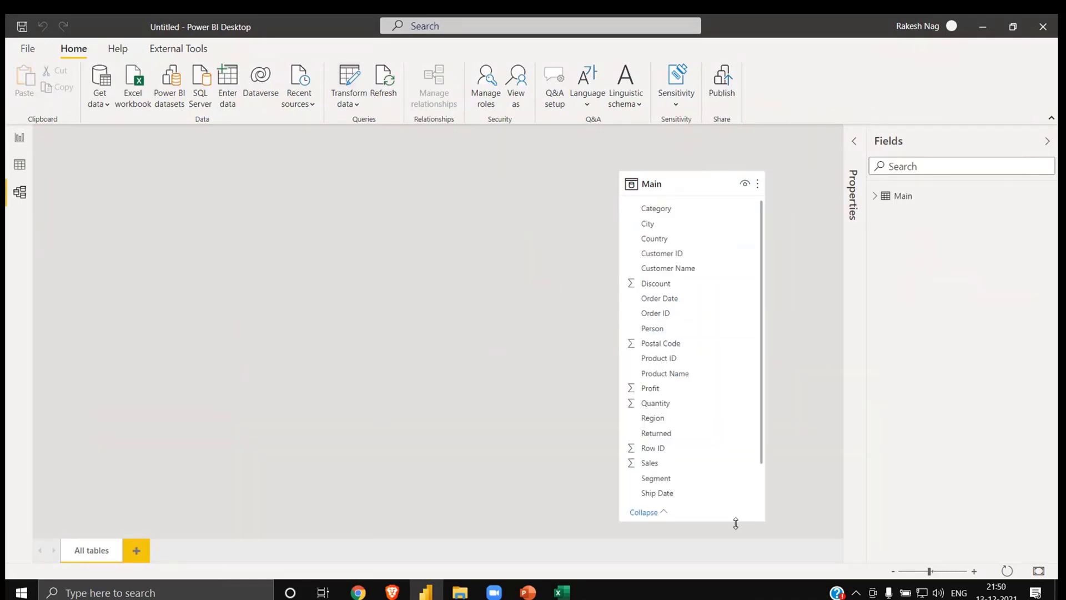
- Examine the merged Person and Returned columns of the Main table in the Data view
{"action": "left_click", "coordinate": [19, 164]}
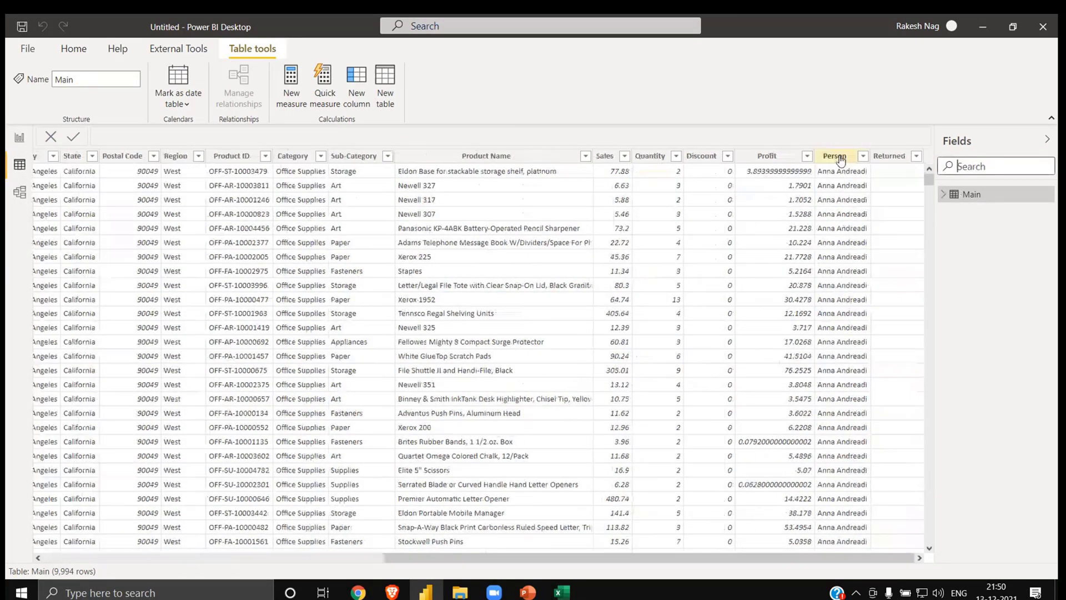
{"action": "left_click", "coordinate": [838, 158]}
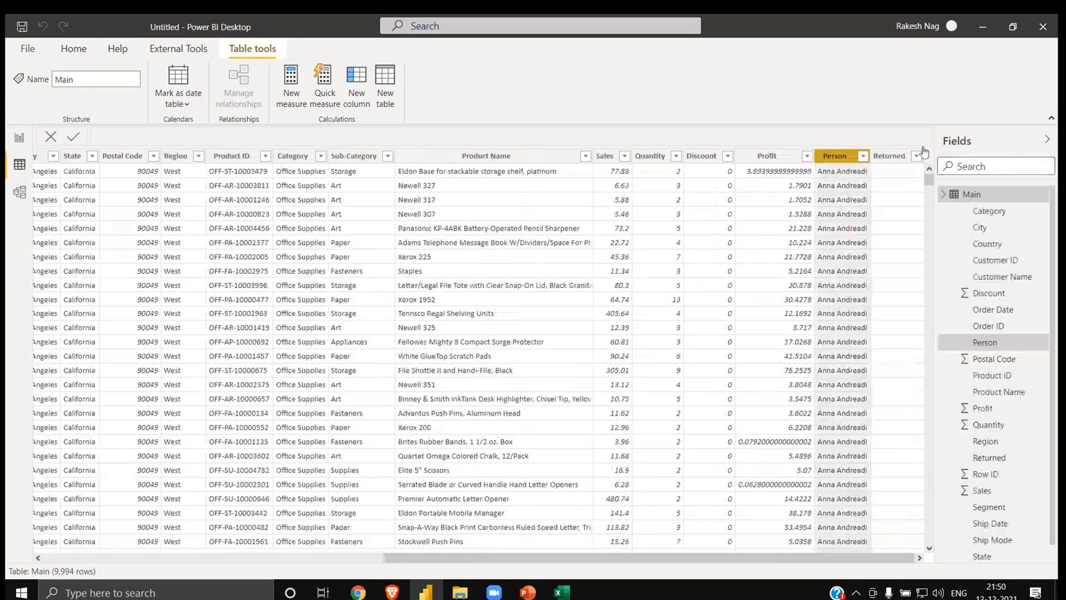
{"action": "left_click", "coordinate": [919, 154]}
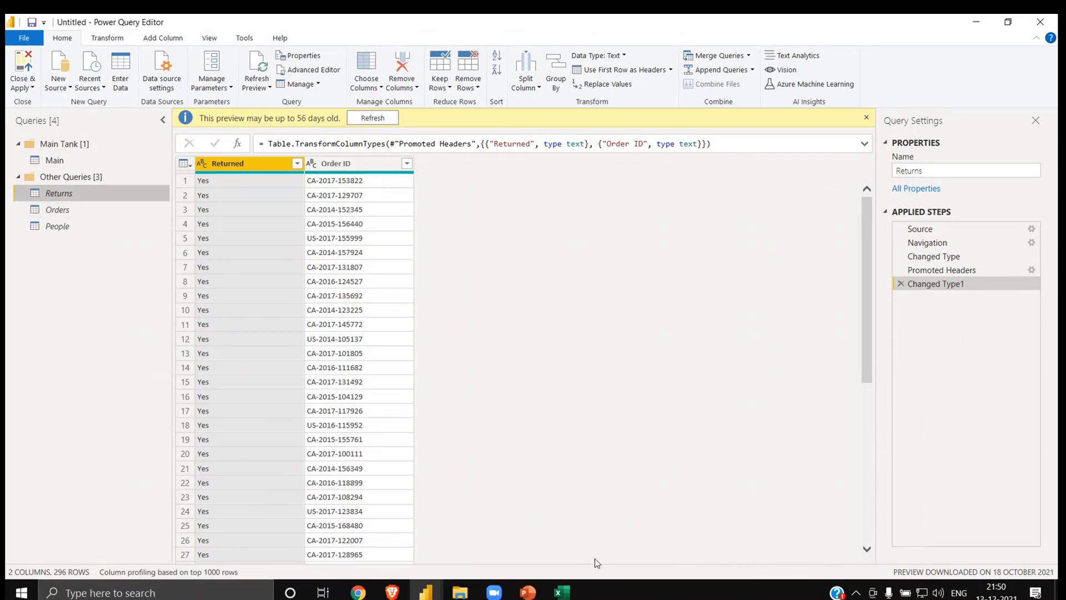
- Switch to the Book1 workbook in Excel and select cell E15 below the query list picture on Sheet2
{"action": "key", "text": "alt+Tab"}
{"action": "key", "text": "Tab"}
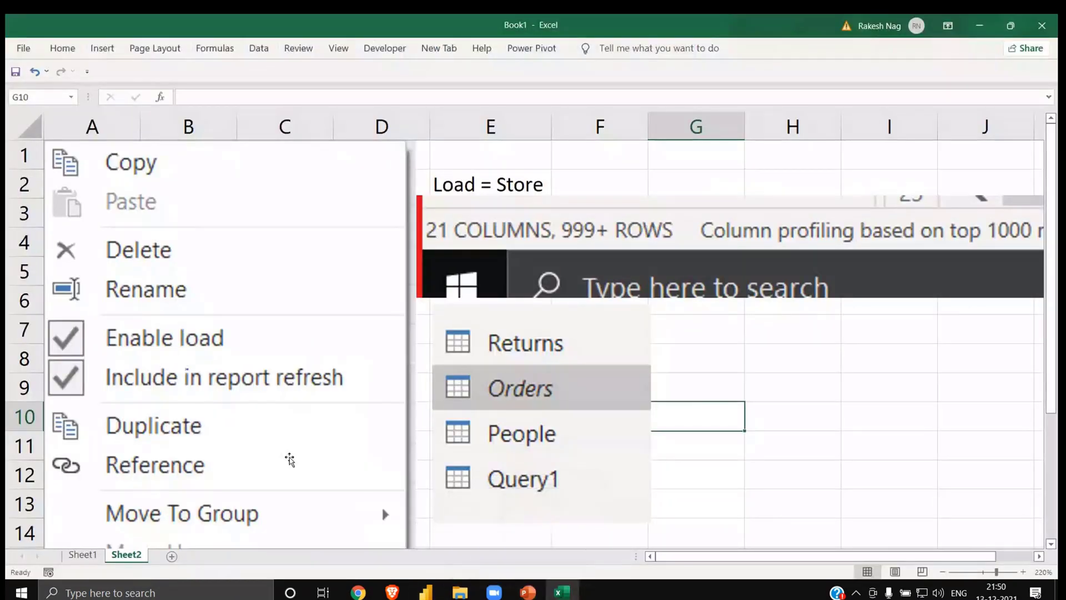
{"action": "scroll", "coordinate": [286, 458], "scroll_direction": "down", "scroll_amount": 3}
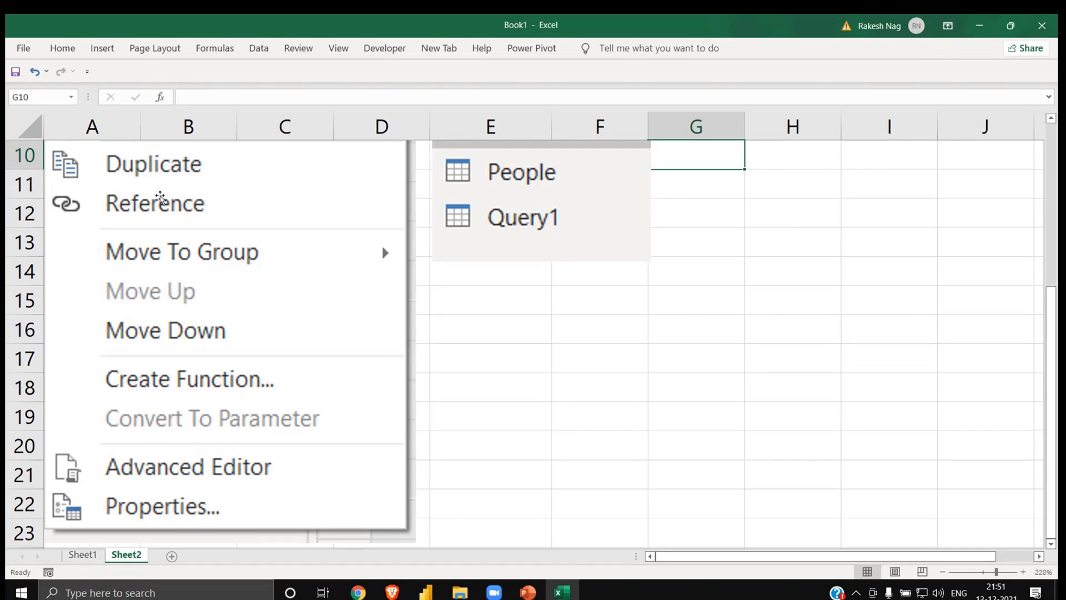
{"action": "left_click", "coordinate": [474, 304]}
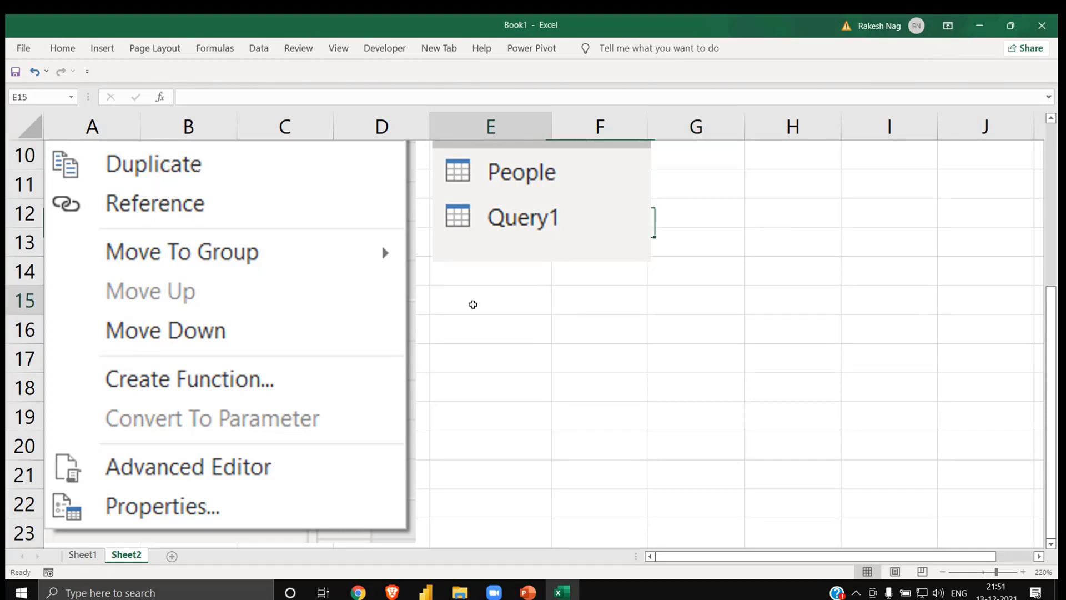
- Enter a sample first name in cell E15 of Sheet2, below the pasted query list picture
{"action": "scroll", "coordinate": [503, 359], "scroll_direction": "up", "scroll_amount": 1}
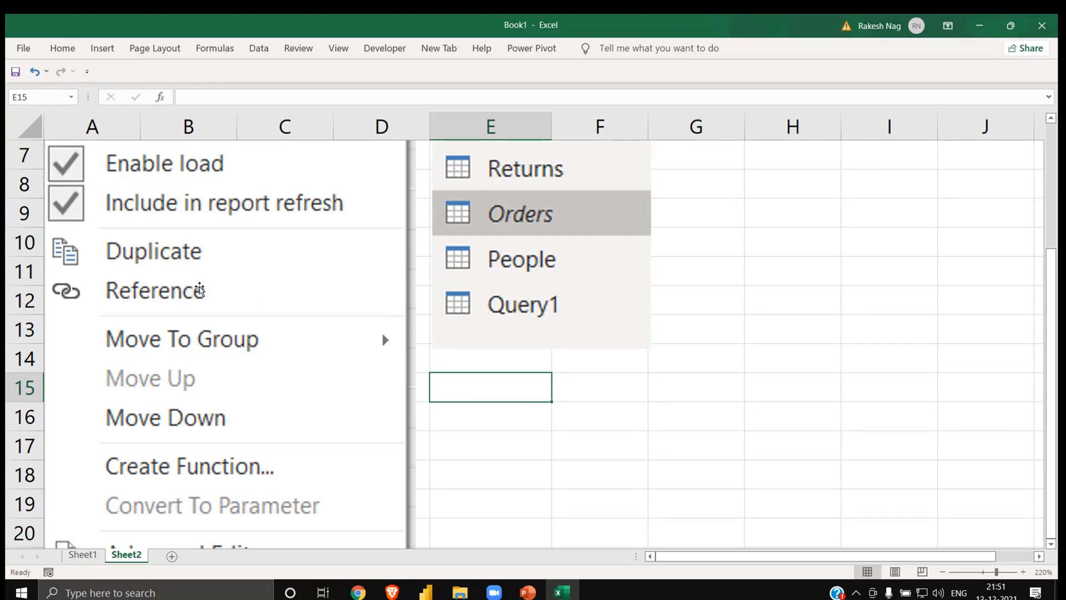
{"action": "left_click", "coordinate": [599, 414]}
{"action": "scroll", "coordinate": [600, 414], "scroll_direction": "down", "scroll_amount": 2}
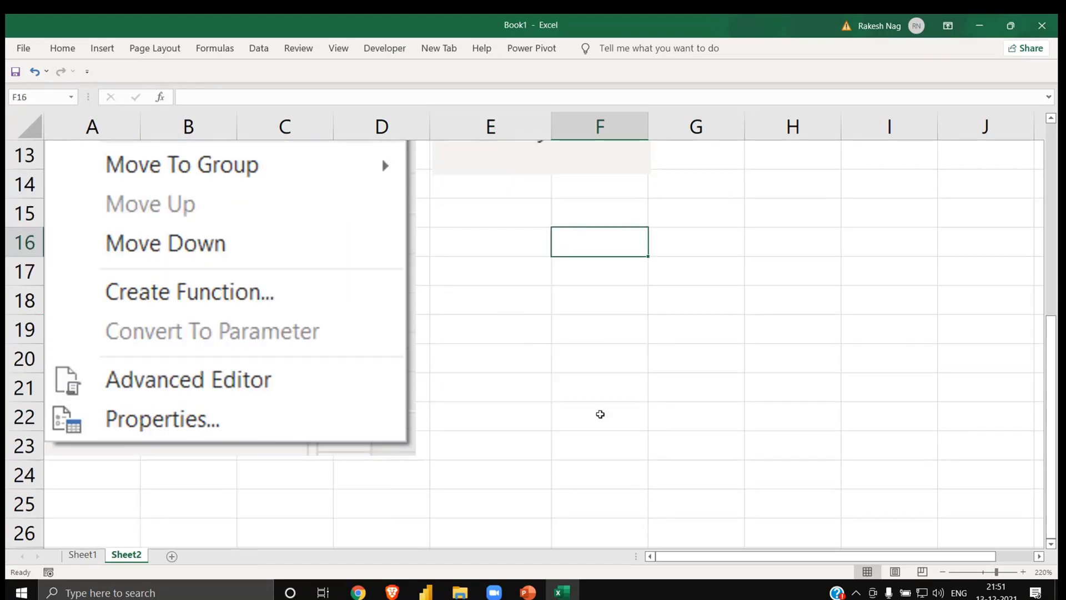
{"action": "scroll", "coordinate": [600, 415], "scroll_direction": "up", "scroll_amount": 1}
{"action": "left_click", "coordinate": [500, 334]}
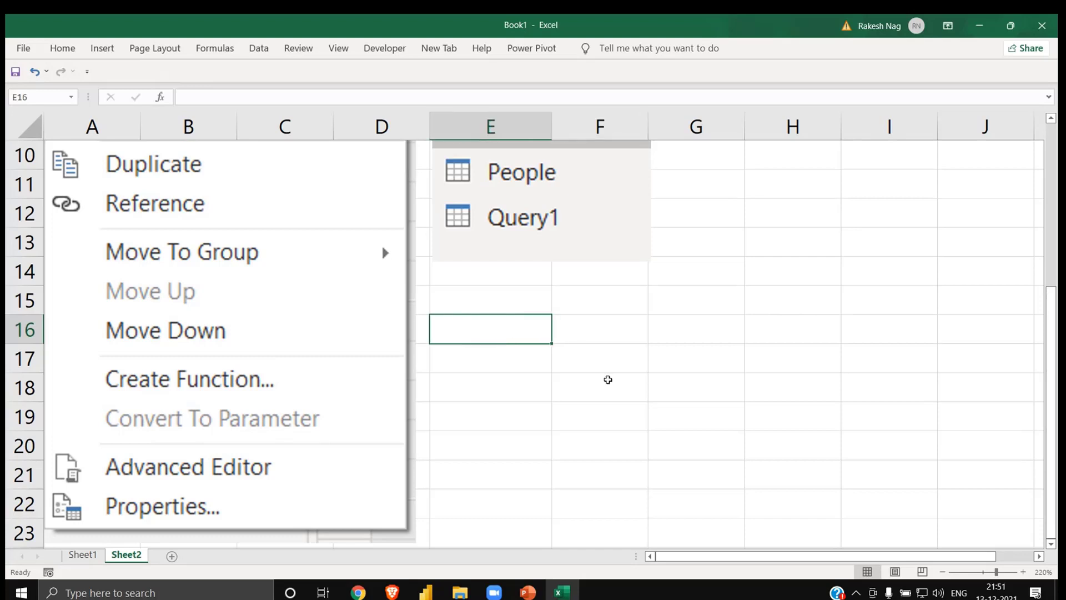
{"action": "key", "text": "Right"}
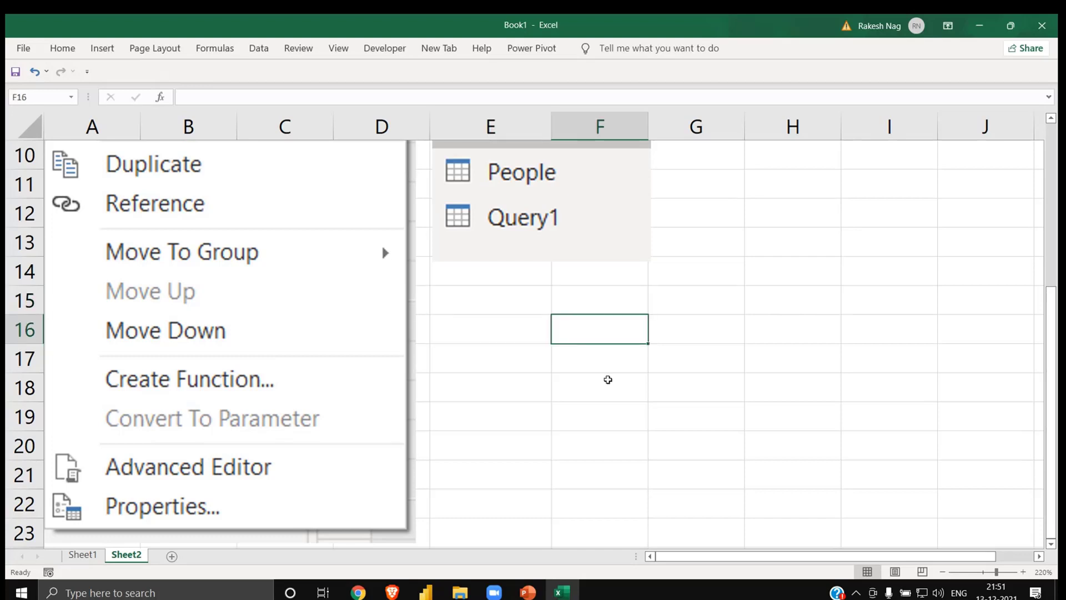
{"action": "key", "text": "Left"}
{"action": "key", "text": "Up"}
{"action": "type", "text": "Rakesh"}
{"action": "key", "text": "Return"}
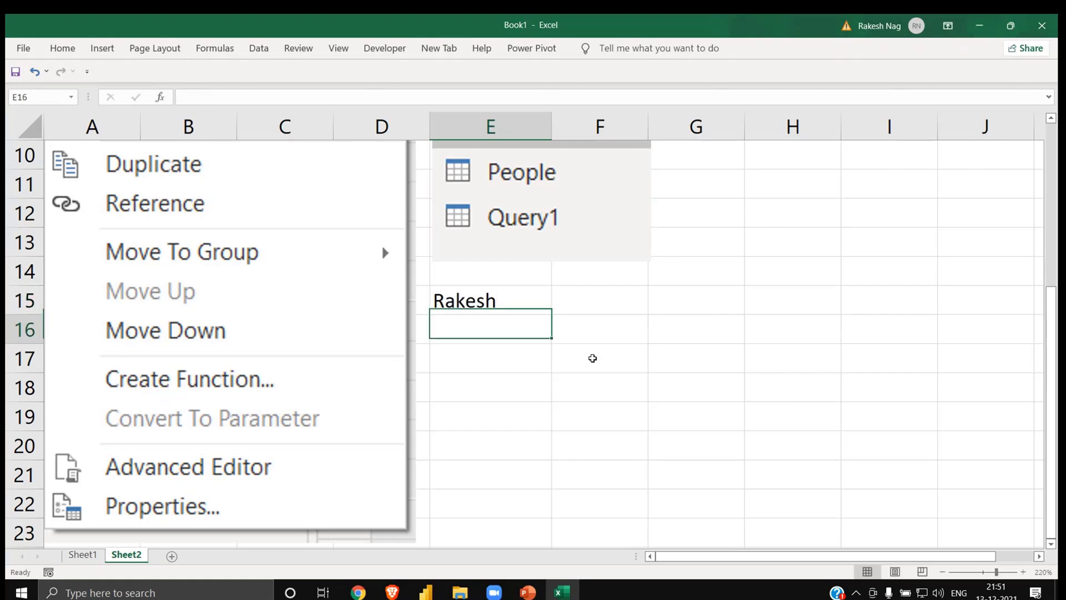
- Copy the name from cell E15 into the adjacent cell F15
{"action": "key", "text": "Up"}
{"action": "key", "text": "ctrl+c"}
{"action": "key", "text": "Right"}
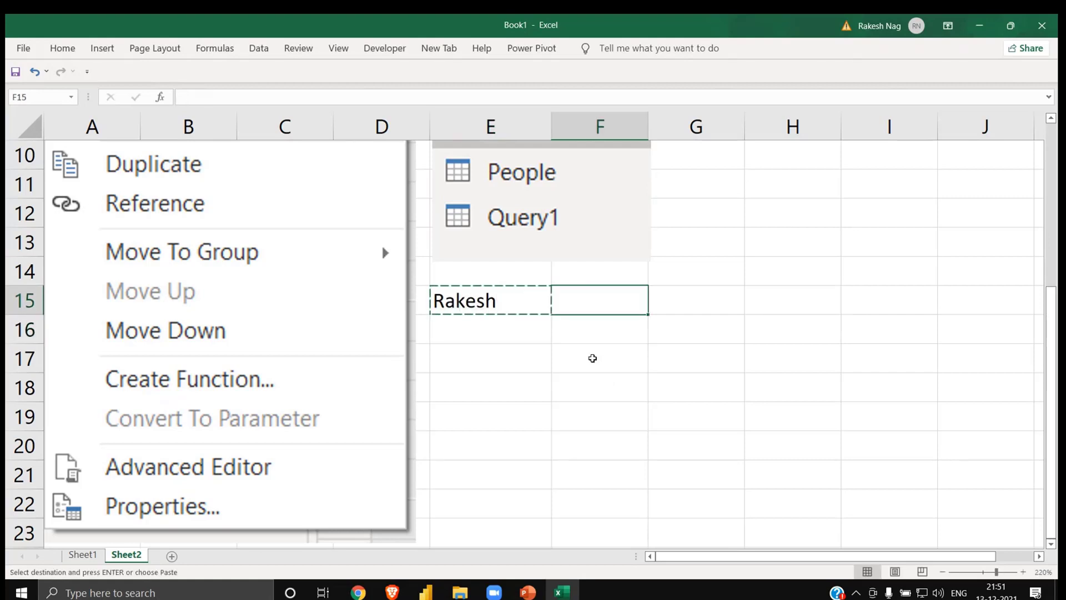
{"action": "key", "text": "ctrl+v"}
{"action": "key", "text": "Escape"}
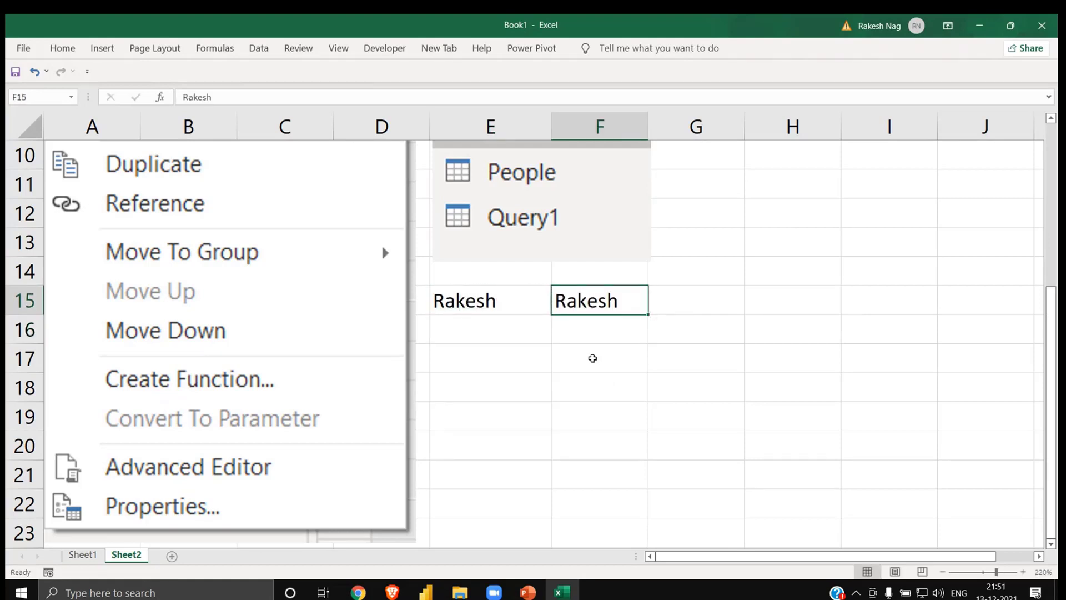
- Enter the formula =E15 in cell F16 to reference the original name
{"action": "key", "text": "Down"}
{"action": "type", "text": "="}
{"action": "key", "text": "Up"}
{"action": "key", "text": "Left"}
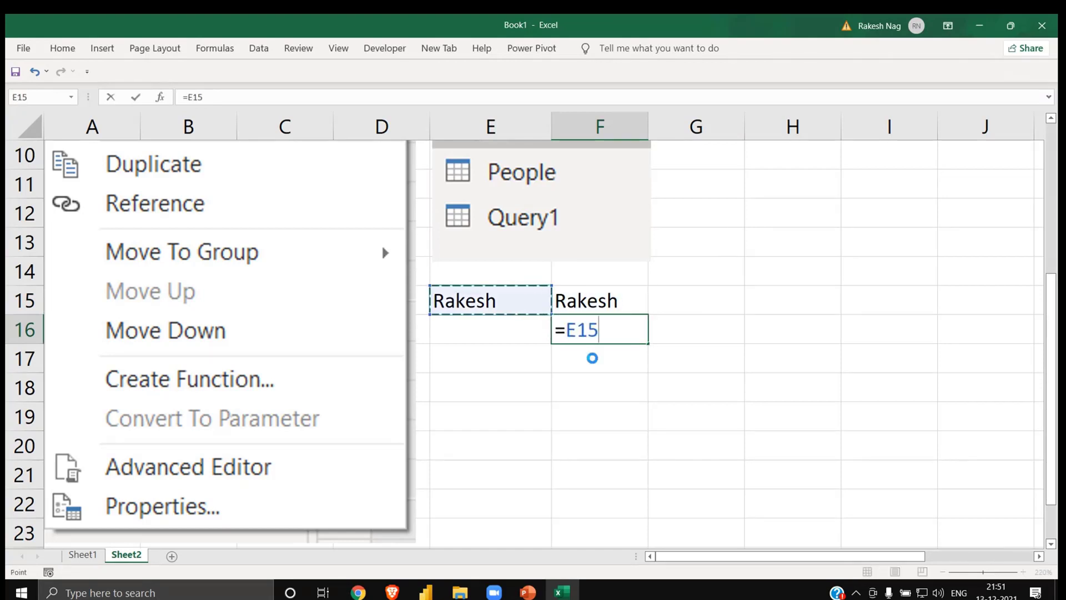
{"action": "key", "text": "Return"}
{"action": "key", "text": "Up"}
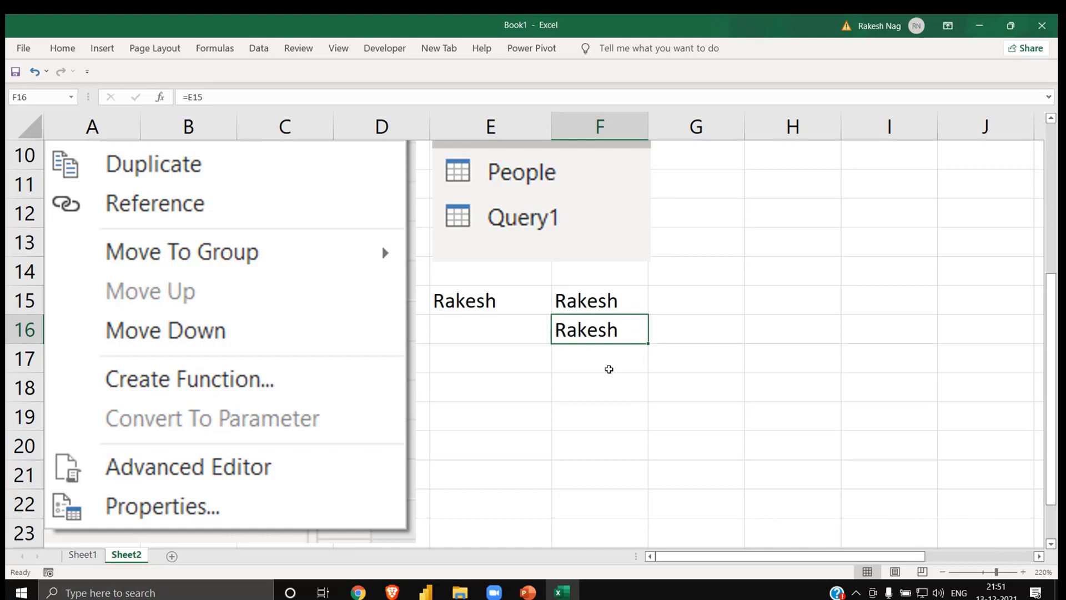
- Make the names in cells F15 and E15 bold, and compare F15 with the linked cell F16
{"action": "left_click", "coordinate": [586, 304]}
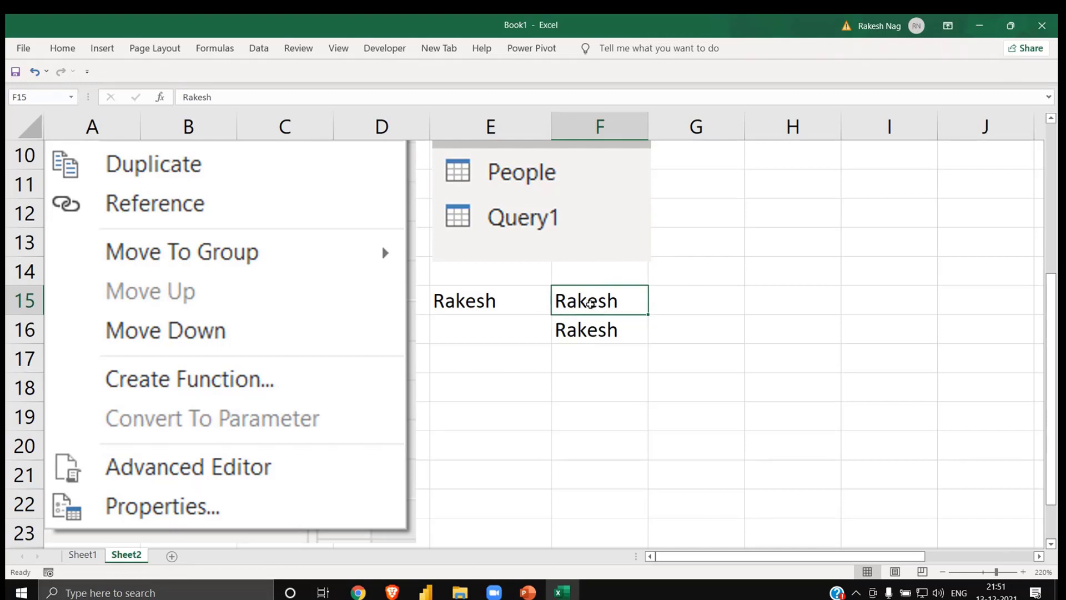
{"action": "key", "text": "ctrl+b"}
{"action": "key", "text": "Left"}
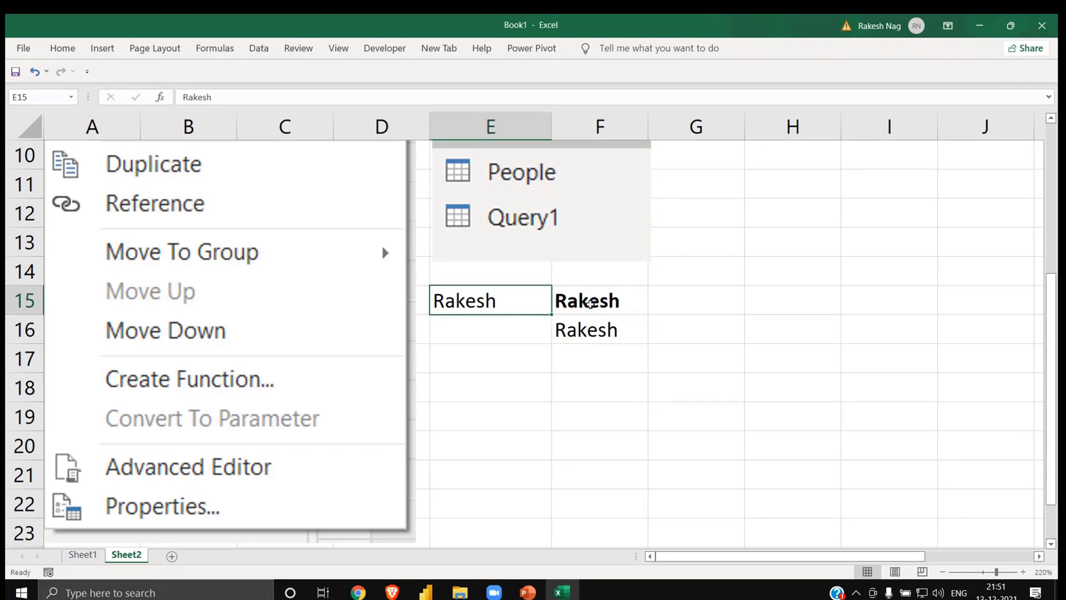
{"action": "key", "text": "ctrl+b"}
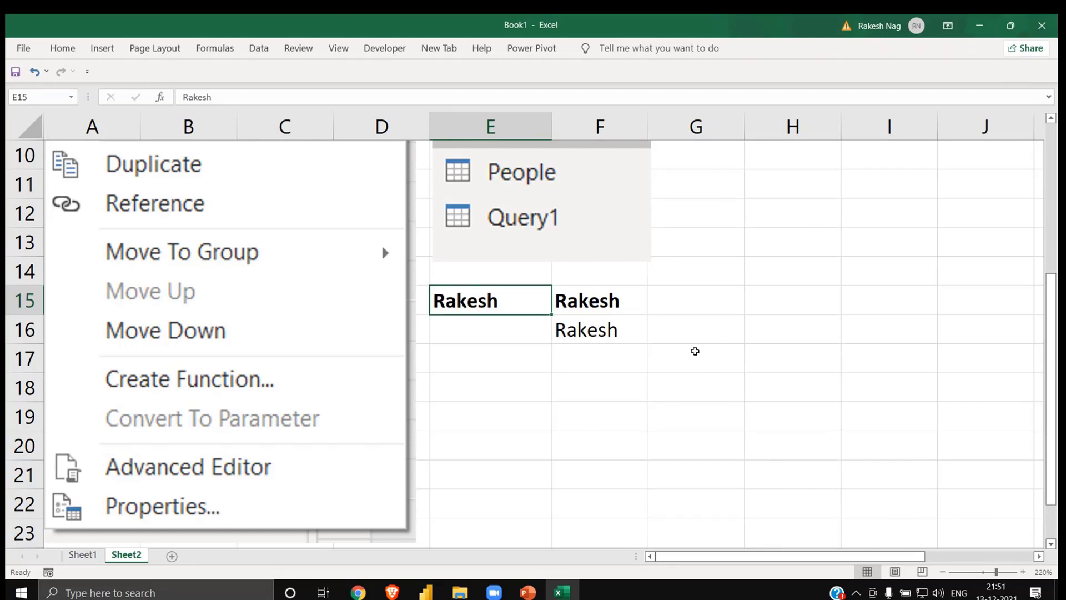
{"action": "left_click", "coordinate": [588, 302]}
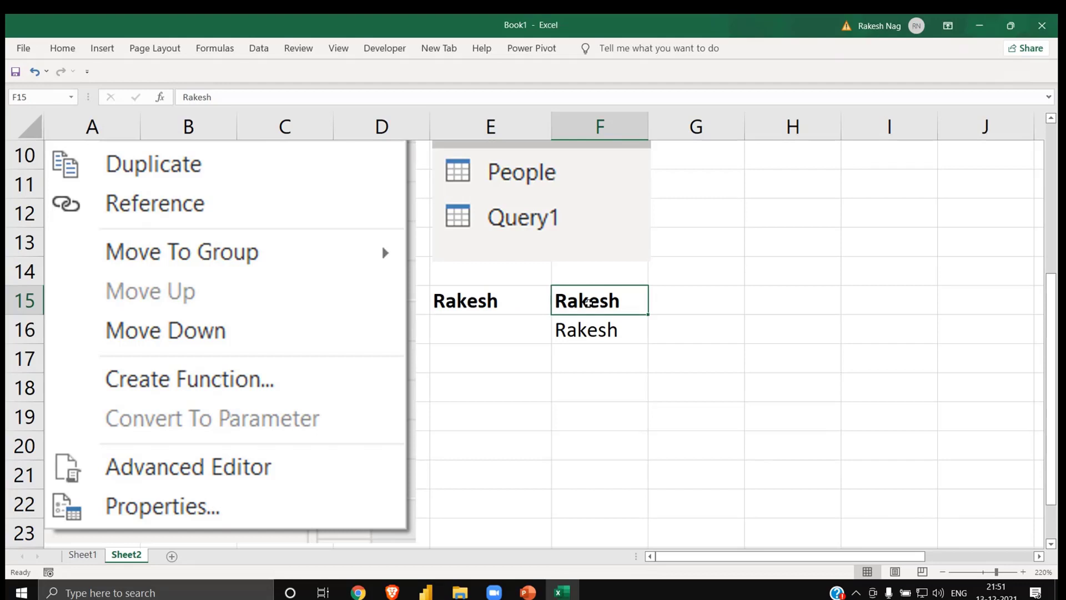
{"action": "key", "text": "Down"}
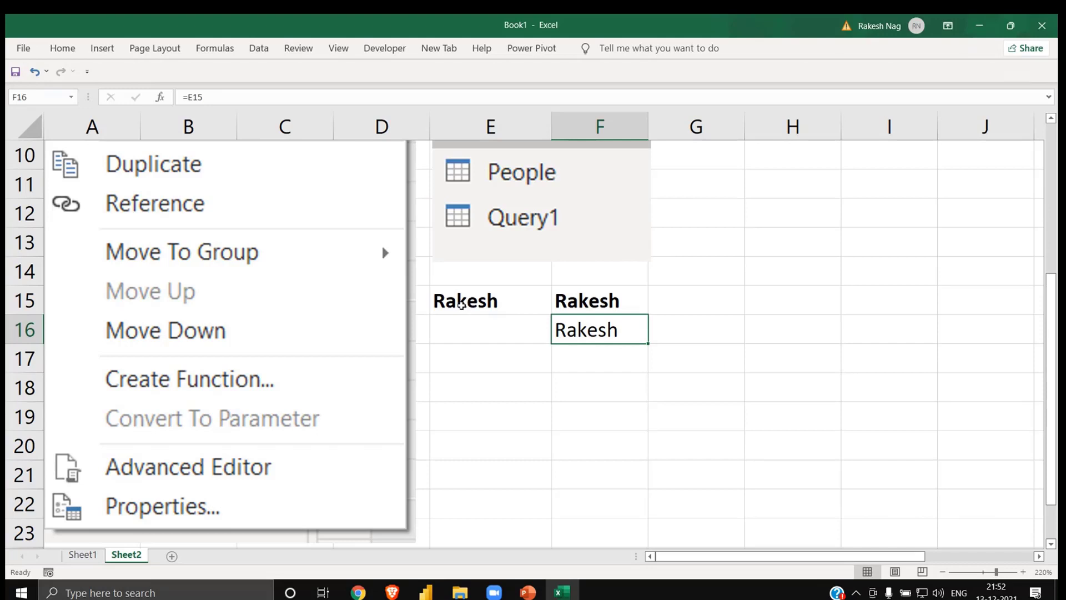
- Try clearing cell E15 to test the copied and linked cells, and undo the deletion
{"action": "left_click", "coordinate": [488, 308]}
{"action": "key", "text": "Delete"}
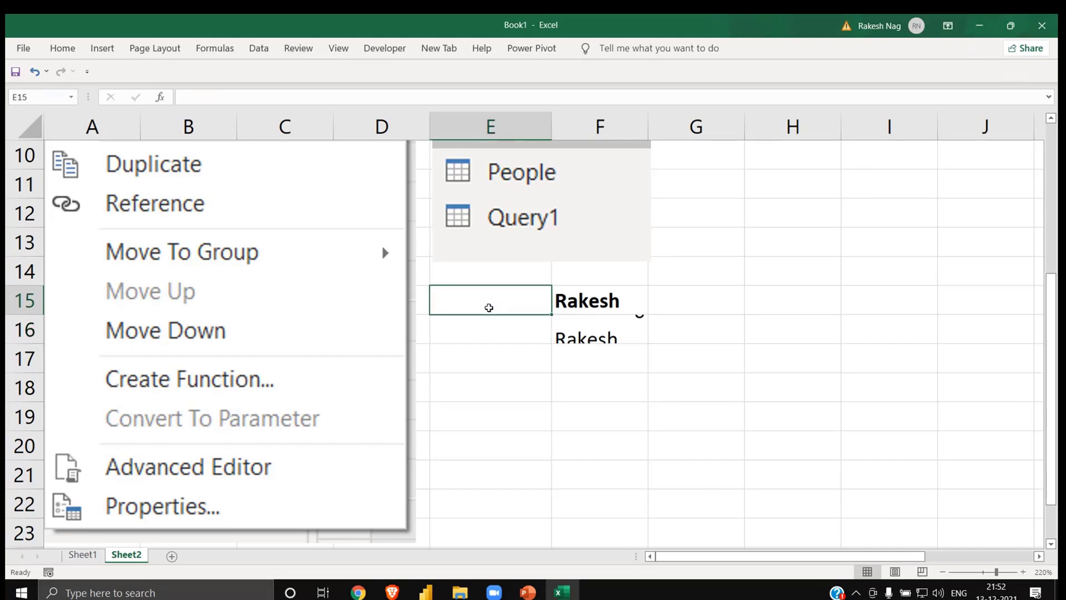
{"action": "left_click", "coordinate": [614, 348]}
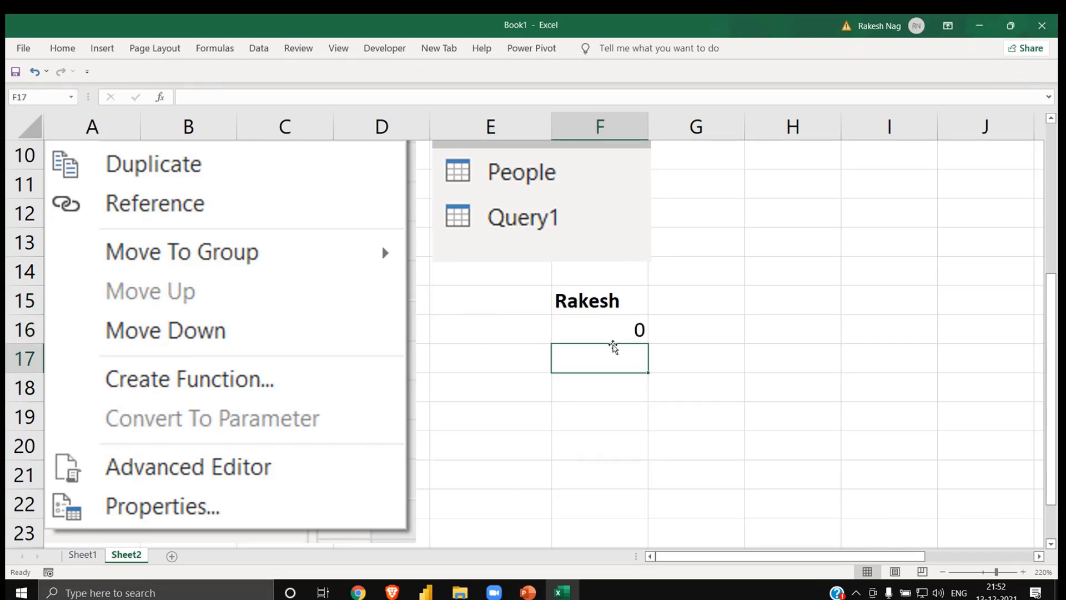
{"action": "key", "text": "ctrl+z"}
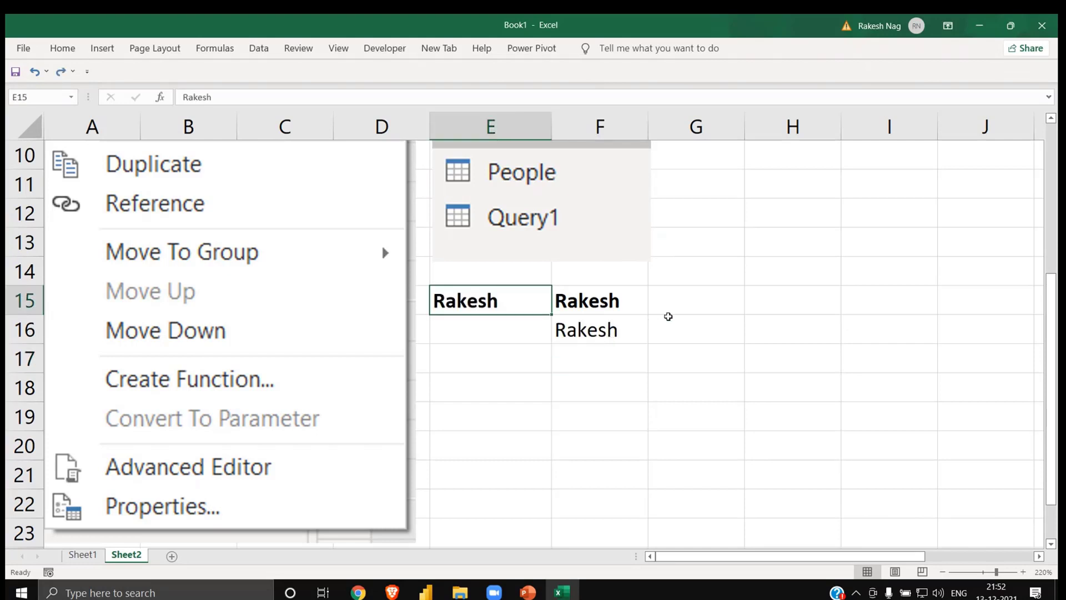
- Label the copied name Duplicate in cell G15 and the linked name Reference in cell G16
{"action": "left_click", "coordinate": [666, 311]}
{"action": "type", "text": "Duplia"}
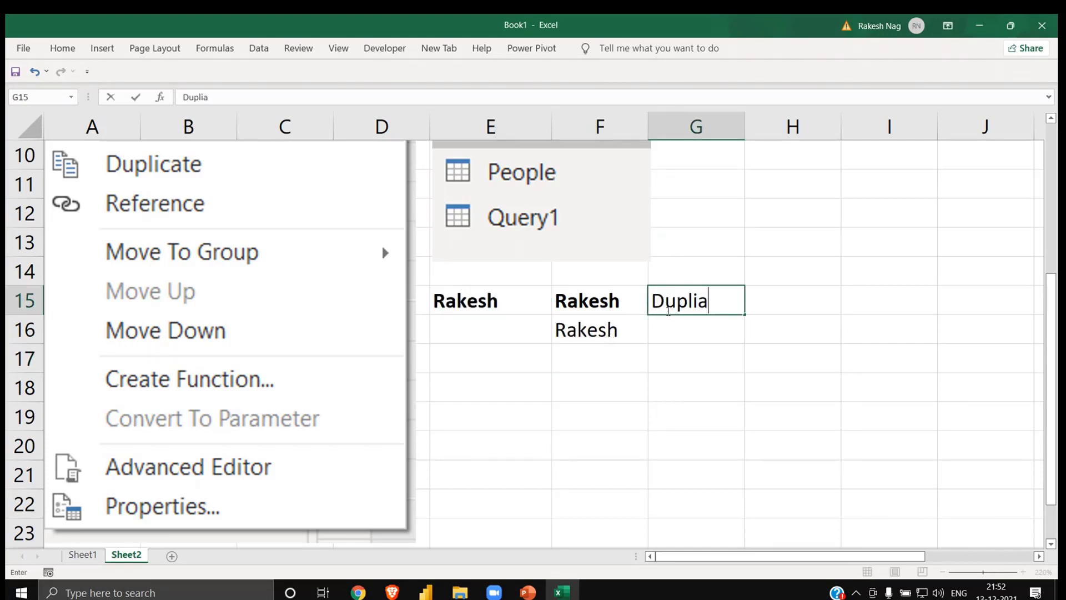
{"action": "key", "text": "BackSpace"}
{"action": "type", "text": "cate"}
{"action": "key", "text": "Return"}
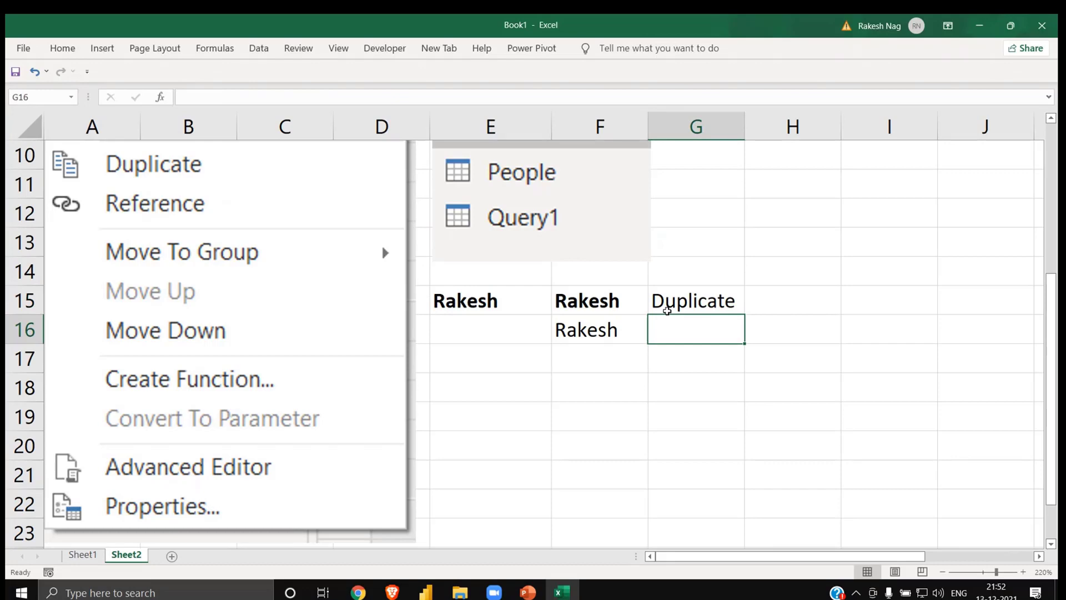
{"action": "type", "text": "Reference"}
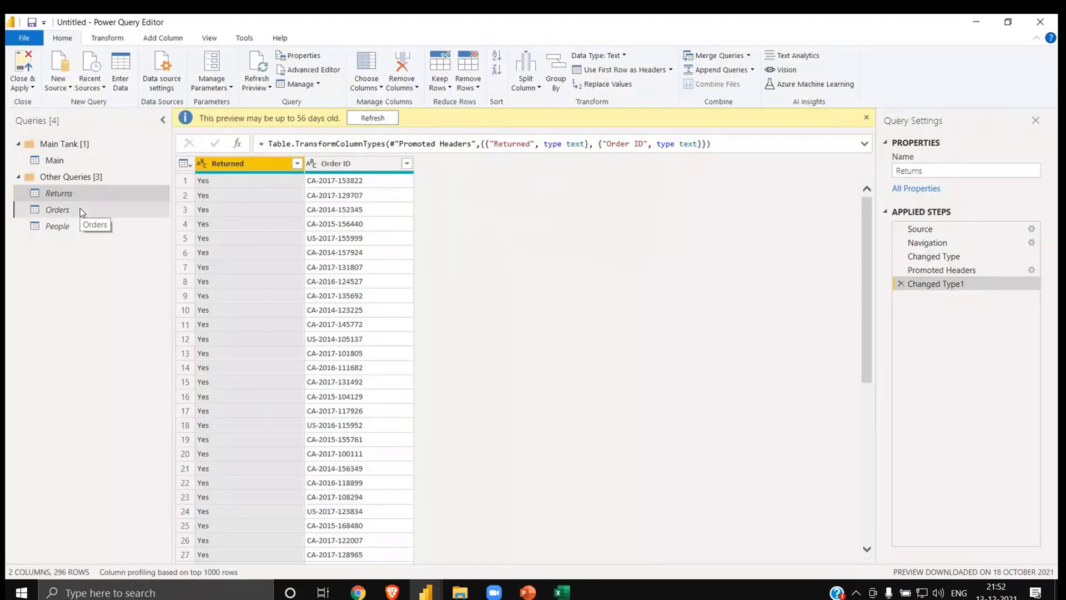
- Open the Orders query in Power Query Editor, and re-enter the sample first name in cell E15 back in Excel
{"action": "left_click", "coordinate": [80, 210]}
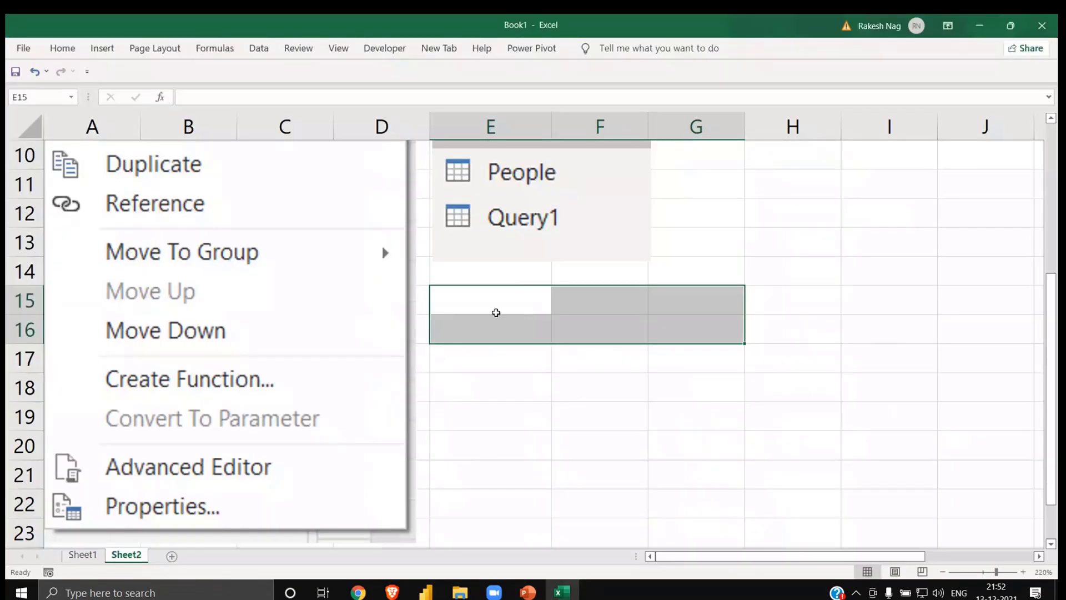
{"action": "left_click", "coordinate": [489, 309]}
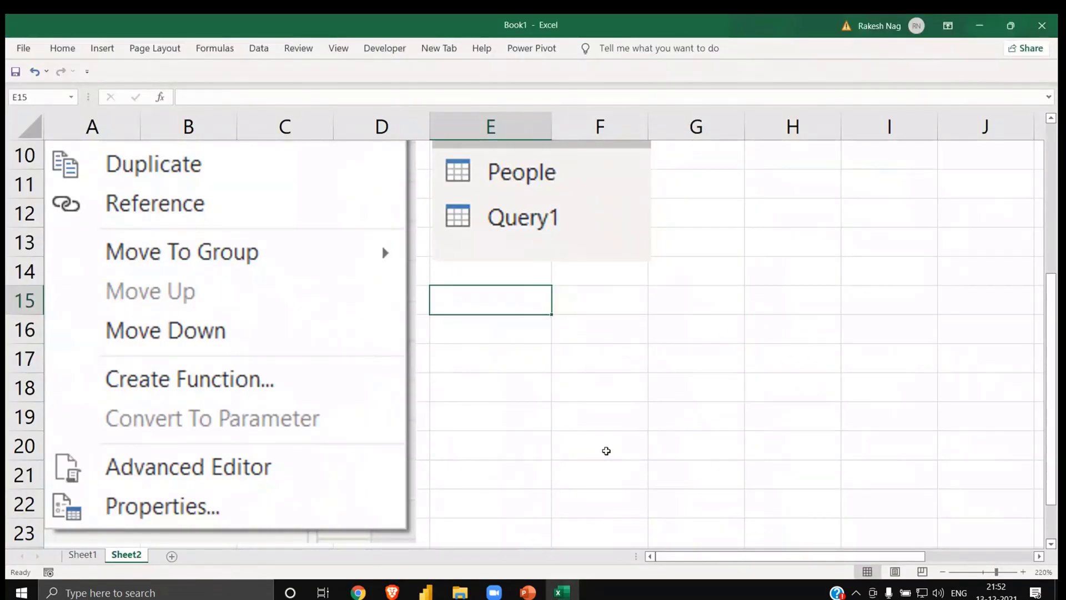
{"action": "type", "text": "Rakesh"}
{"action": "key", "text": "Tab"}
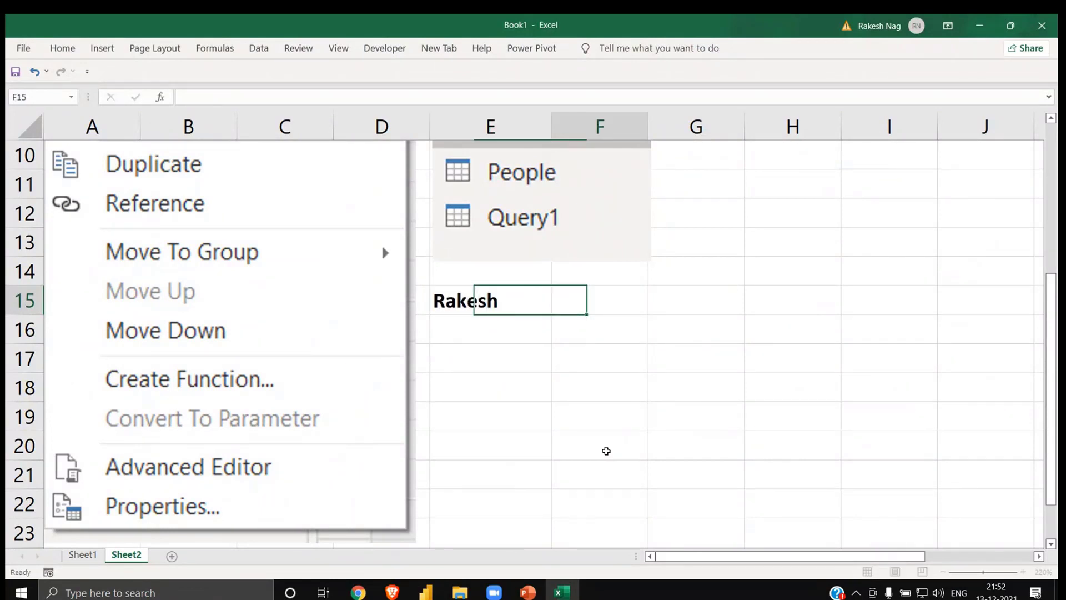
{"action": "key", "text": "Left"}
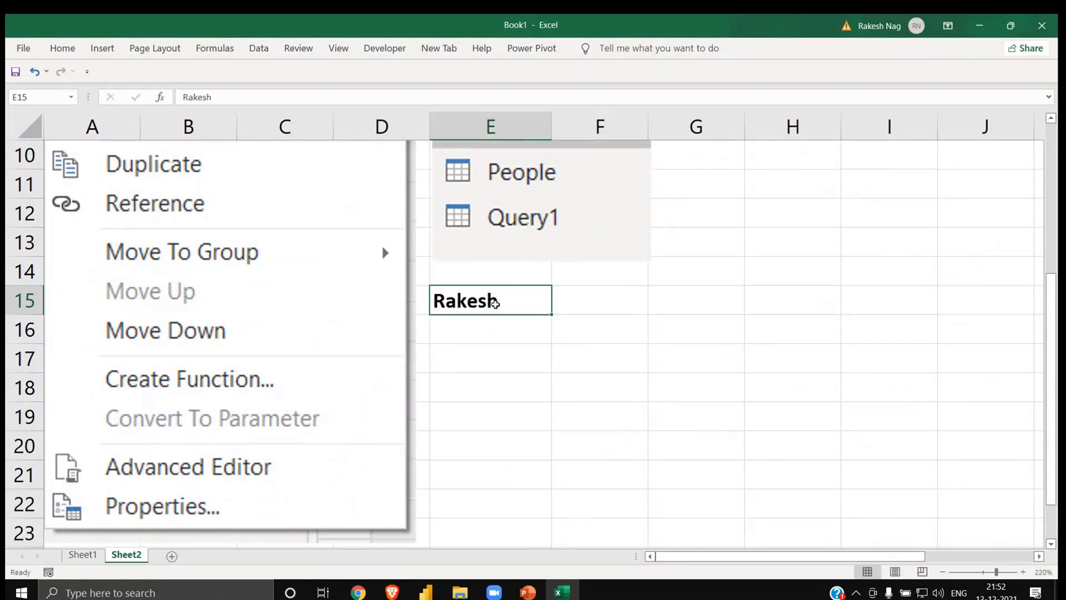
- Paste a plain copy of the re-entered name from E15 into F15 and clear the copy selection
{"action": "key", "text": "ctrl+c"}
{"action": "key", "text": "Right"}
{"action": "key", "text": "ctrl+v"}
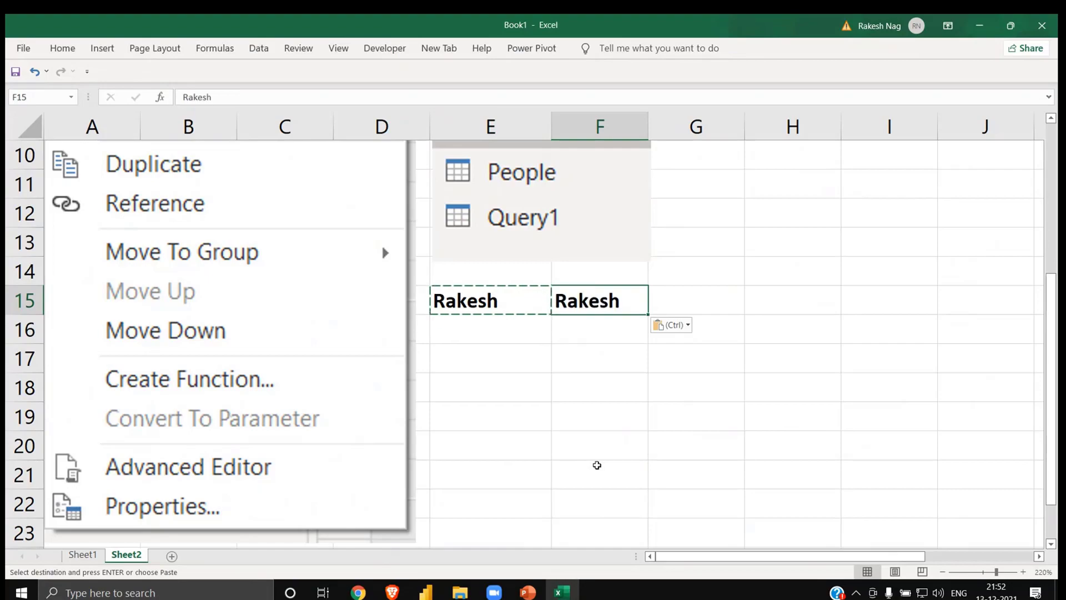
{"action": "key", "text": "Escape"}
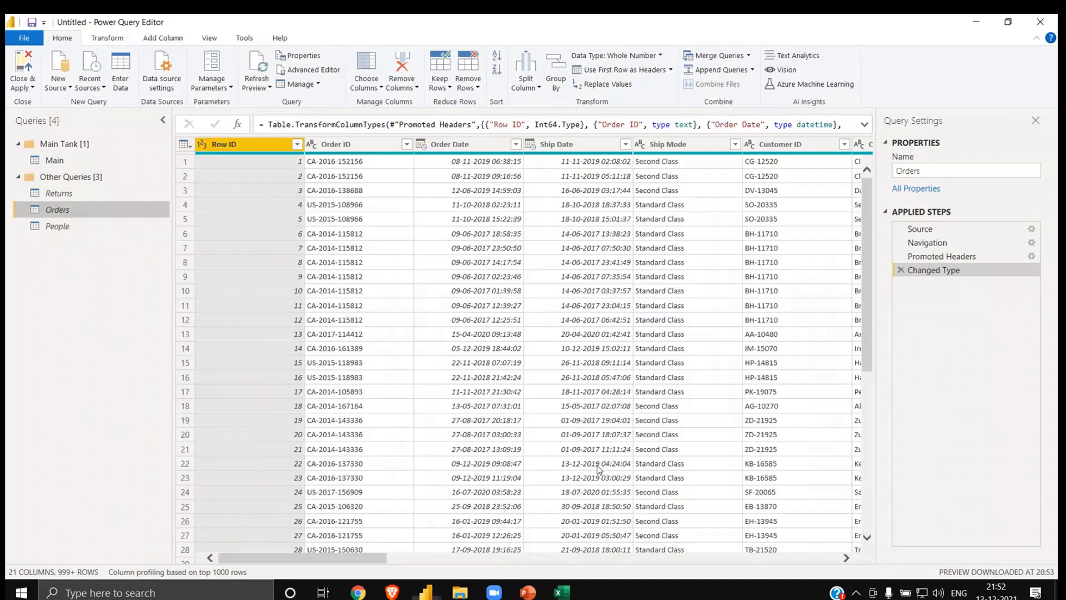
- In Power Query Editor, paste a copy of the Main query into the query list, and delete the pasted queries
{"action": "left_click", "coordinate": [56, 160]}
{"action": "right_click", "coordinate": [69, 162]}
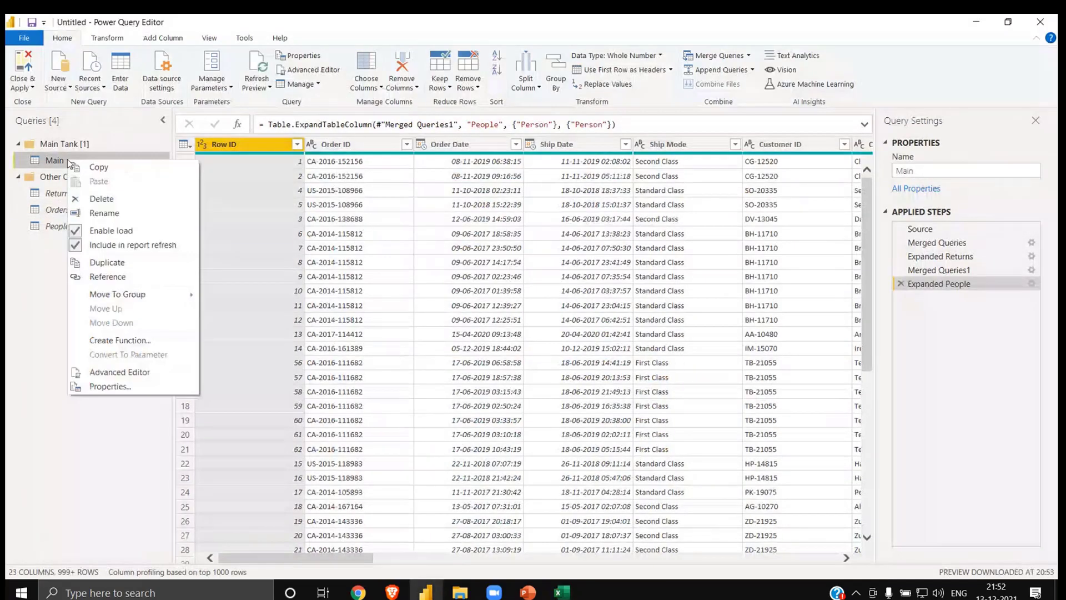
{"action": "left_click", "coordinate": [87, 357]}
{"action": "right_click", "coordinate": [89, 356]}
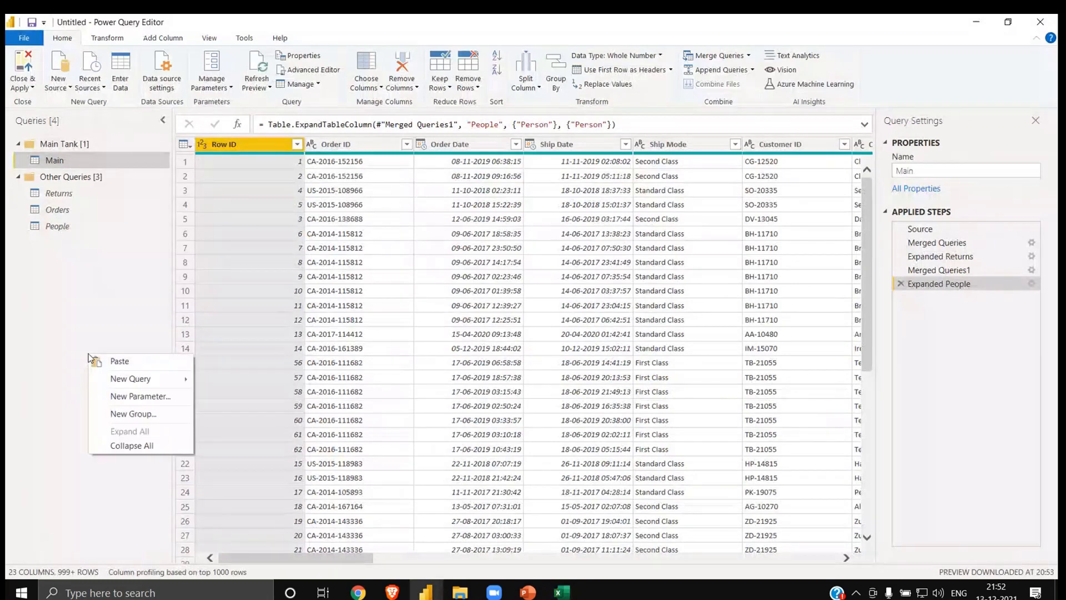
{"action": "left_click", "coordinate": [126, 362]}
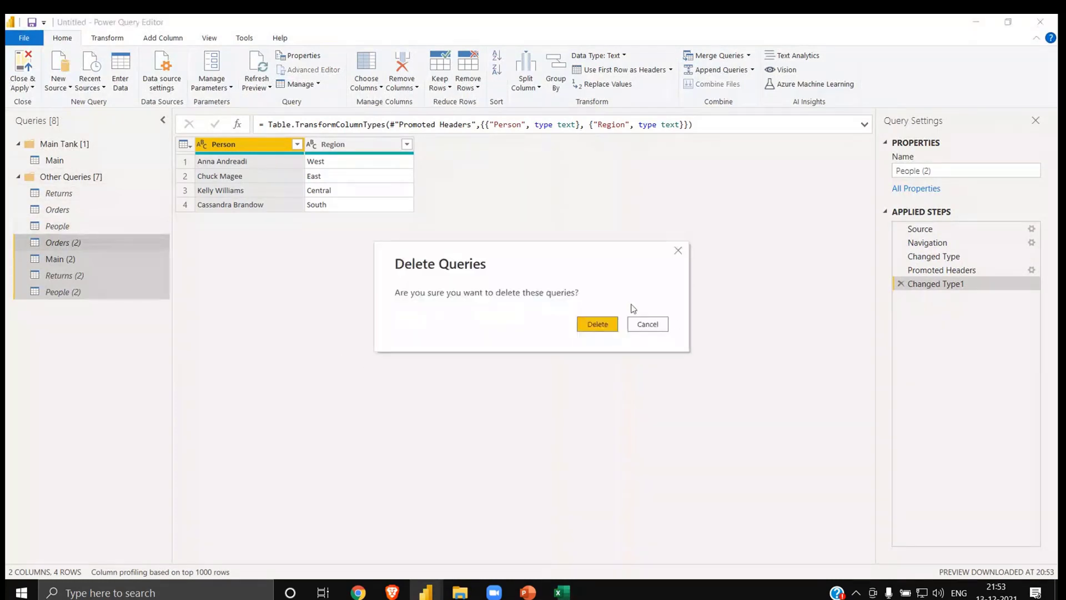
{"action": "left_click", "coordinate": [591, 327]}
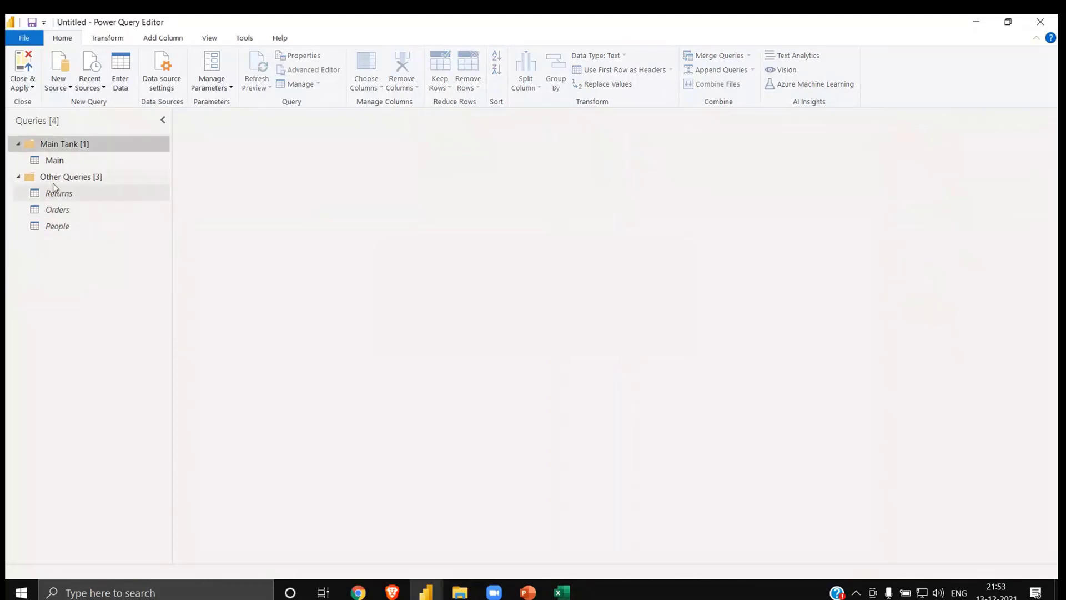
- Delete the Main Tank group together with the Main query inside it
{"action": "right_click", "coordinate": [58, 161]}
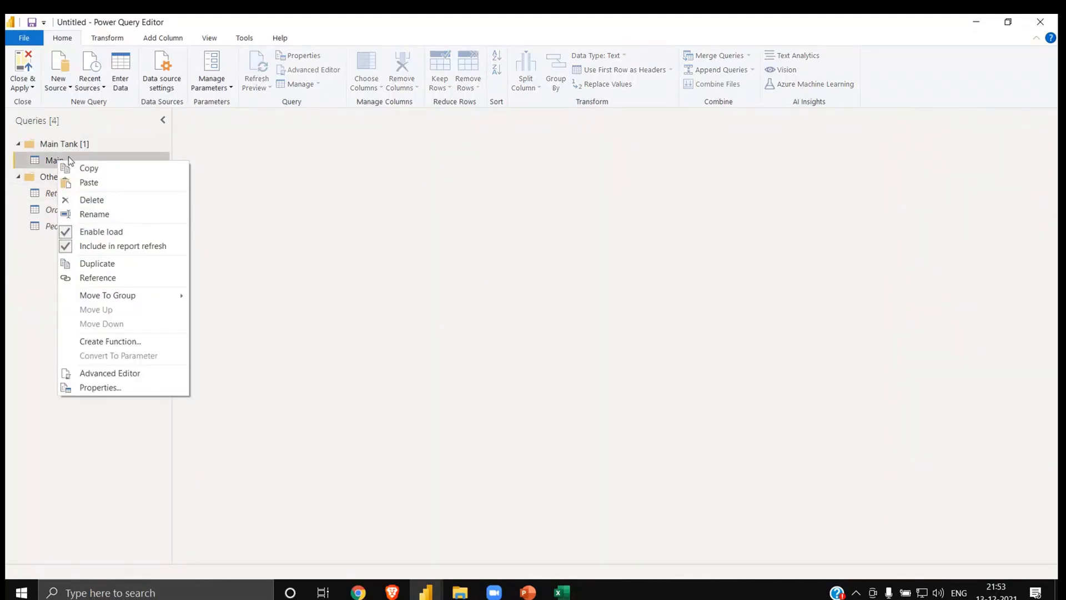
{"action": "right_click", "coordinate": [67, 146]}
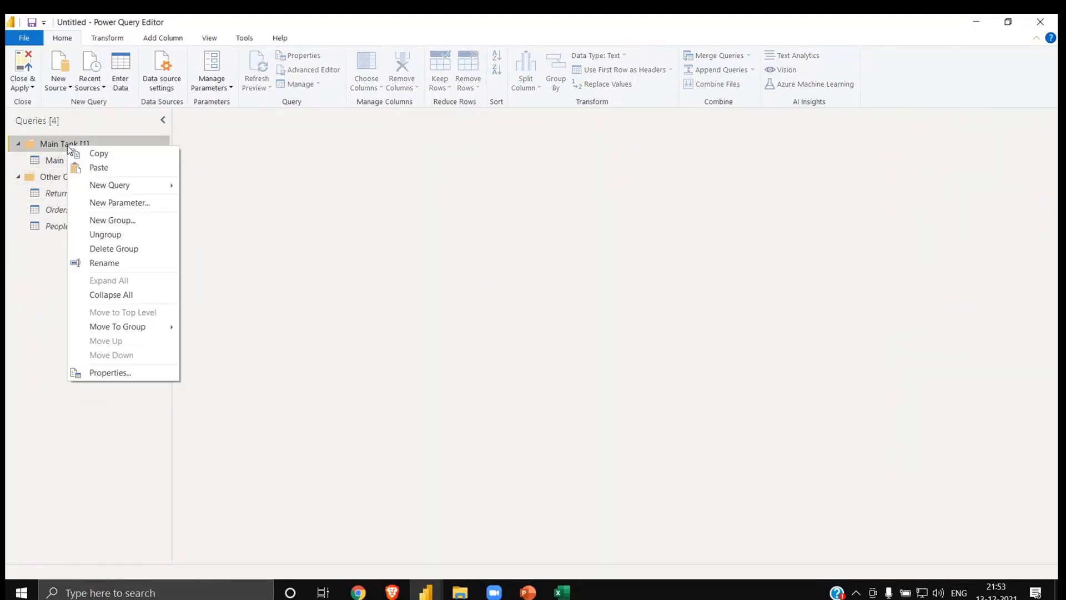
{"action": "left_click", "coordinate": [127, 251]}
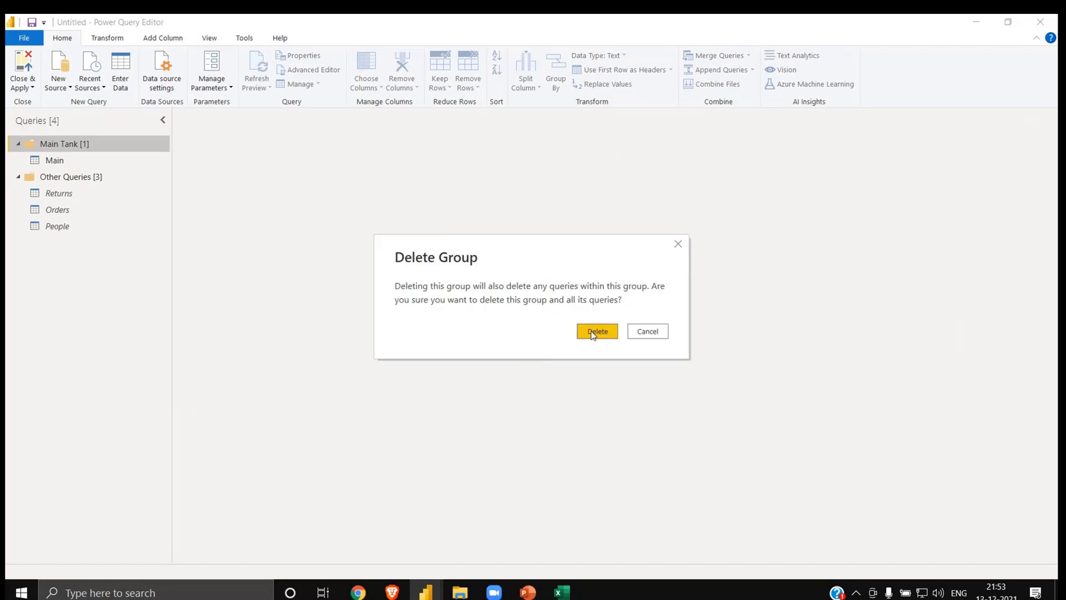
{"action": "left_click", "coordinate": [592, 333]}
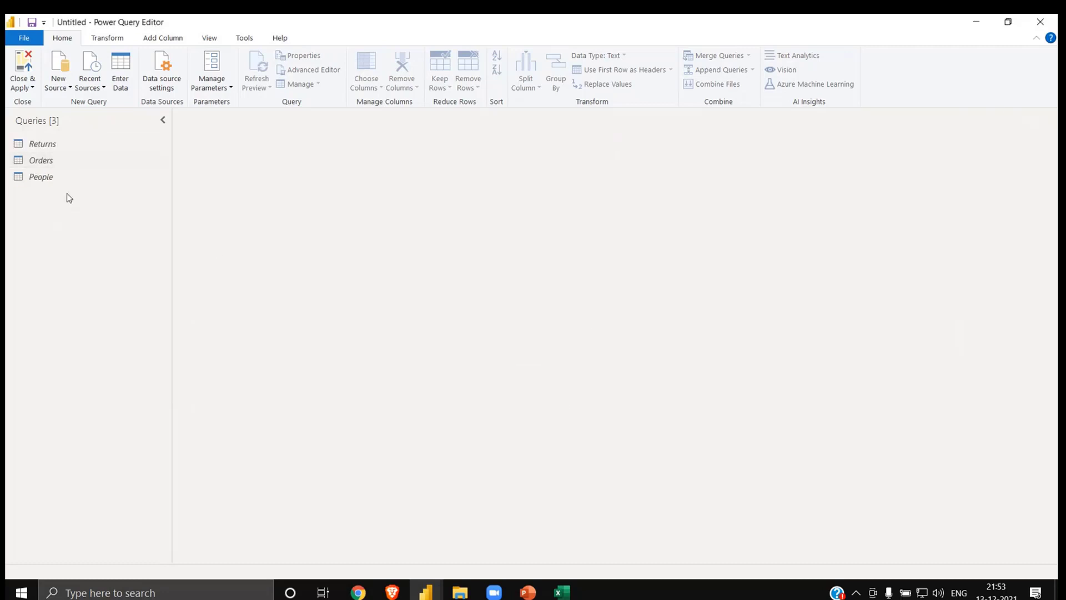
- Enable load for the Returns, Orders and People queries
{"action": "right_click", "coordinate": [54, 147]}
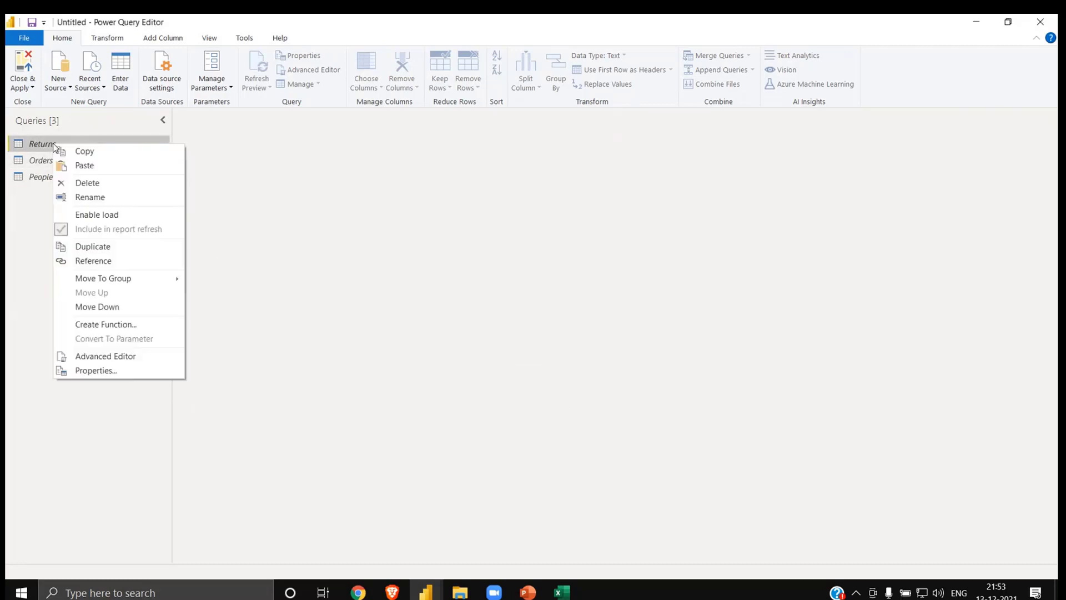
{"action": "left_click", "coordinate": [126, 216]}
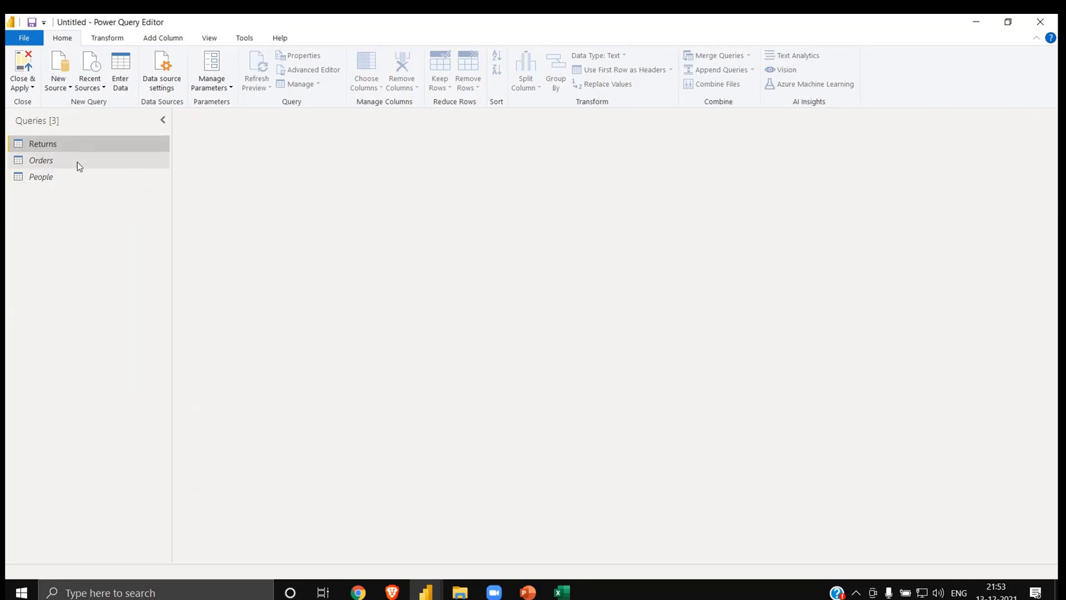
{"action": "right_click", "coordinate": [78, 163]}
{"action": "left_click", "coordinate": [142, 234]}
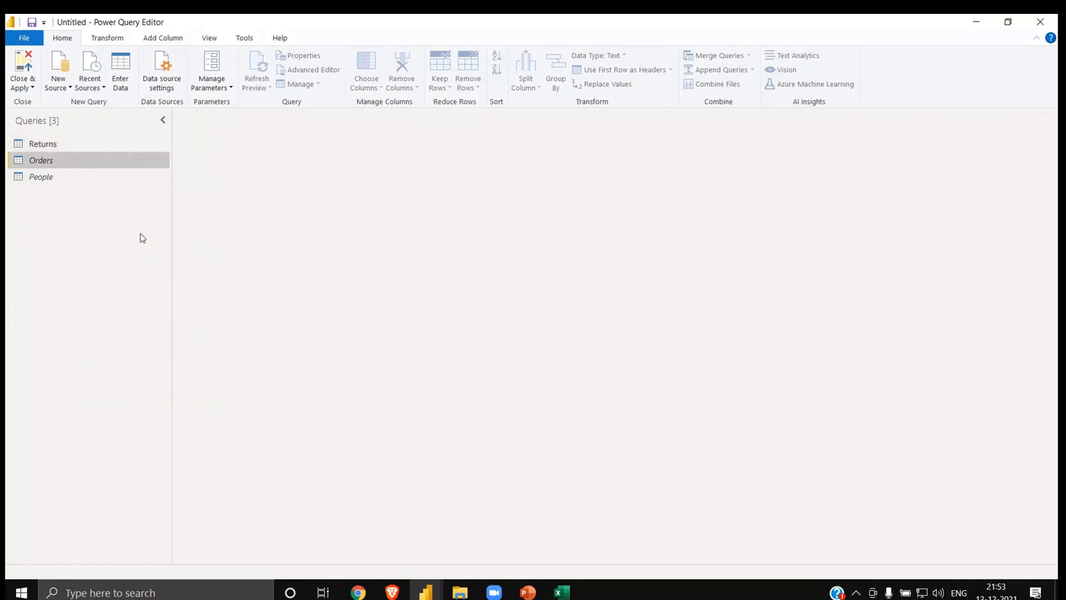
{"action": "right_click", "coordinate": [48, 177]}
{"action": "left_click", "coordinate": [115, 242]}
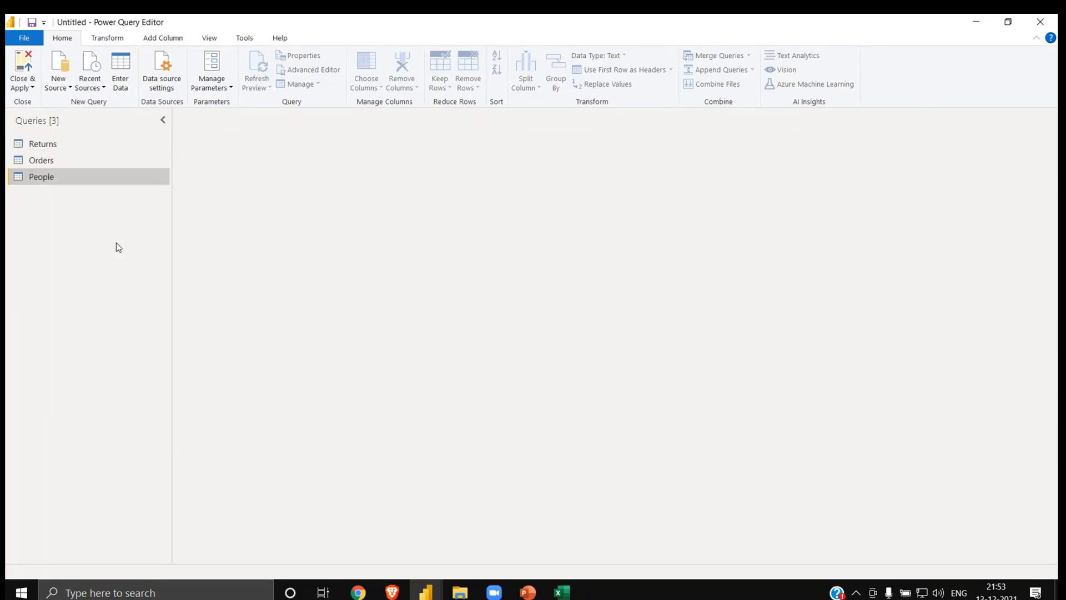
- In the Orders query, remove all columns except Category, Sub-Category and Sales
{"action": "left_click", "coordinate": [61, 160]}
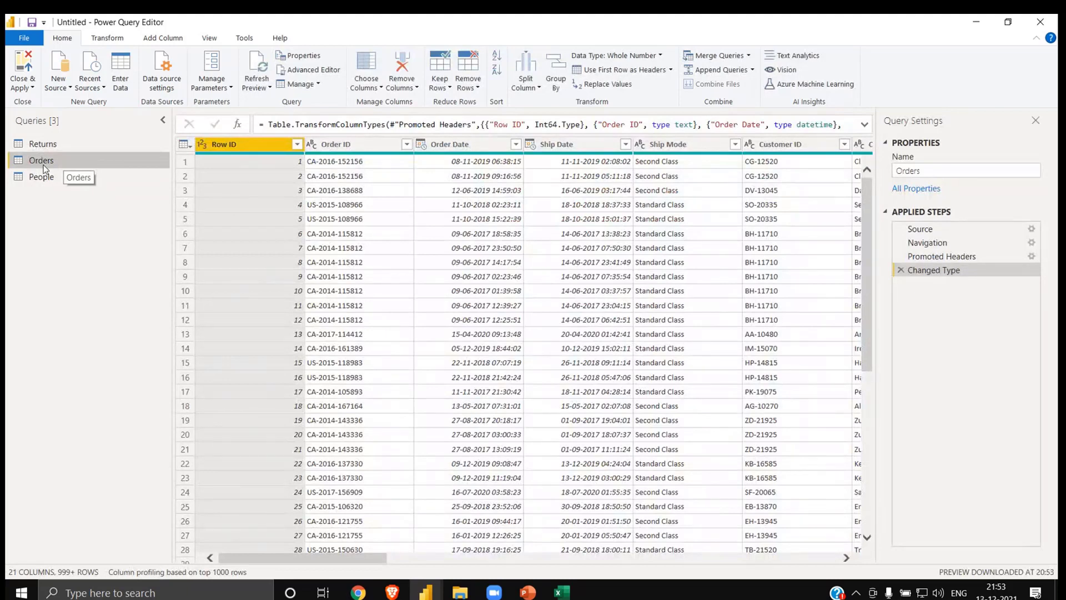
{"action": "left_click", "coordinate": [371, 145]}
{"action": "scroll", "coordinate": [534, 278], "scroll_direction": "right", "scroll_amount": 1}
{"action": "scroll", "coordinate": [535, 278], "scroll_direction": "right", "scroll_amount": 10}
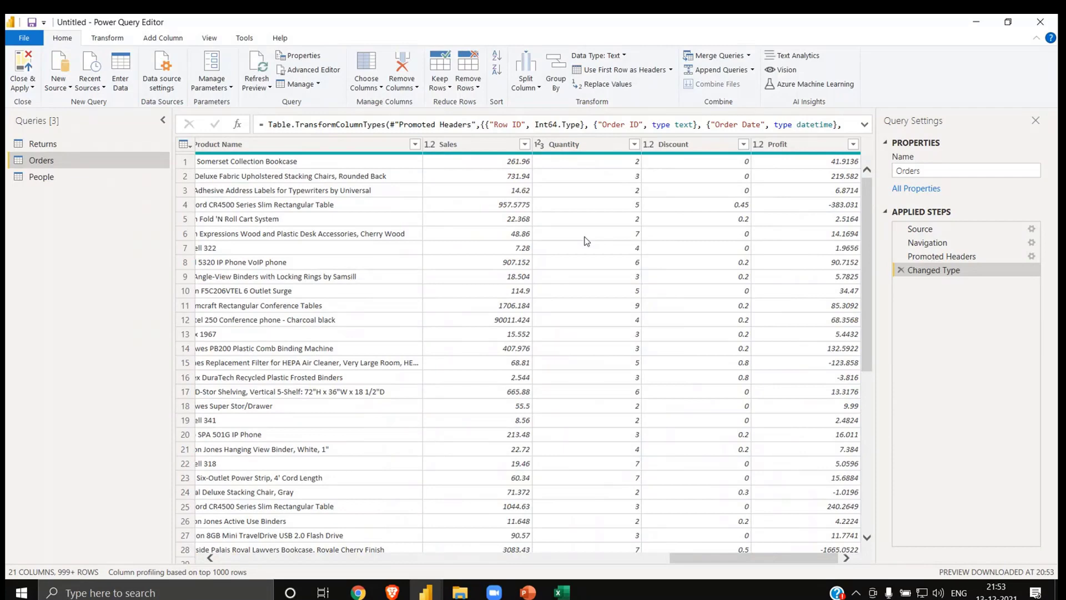
{"action": "scroll", "coordinate": [450, 262], "scroll_direction": "left", "scroll_amount": 5}
{"action": "left_click", "coordinate": [322, 146]}
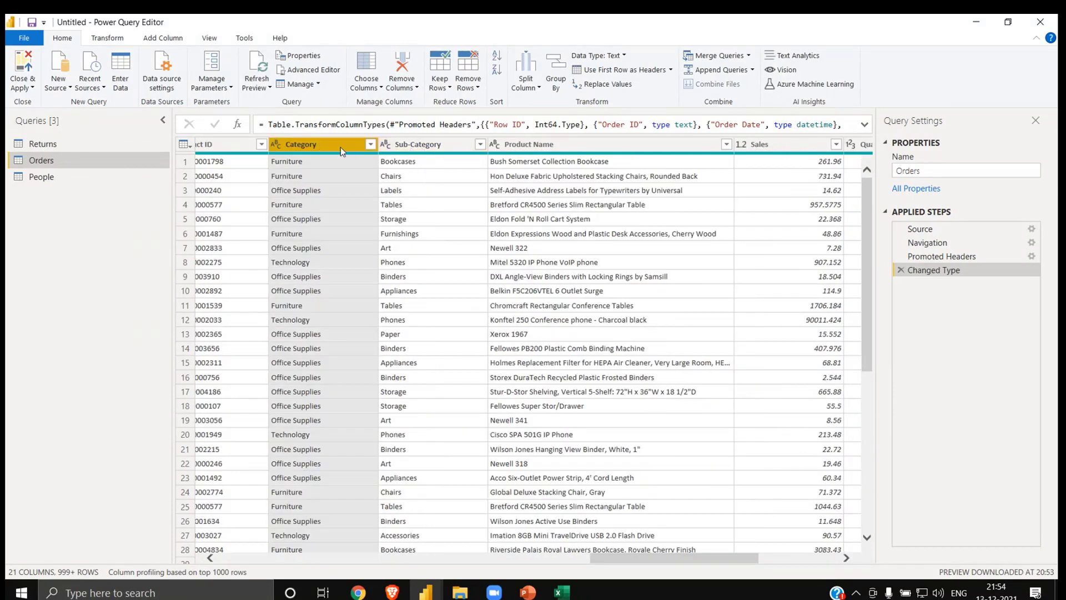
{"action": "left_click", "coordinate": [415, 146], "text": "ctrl"}
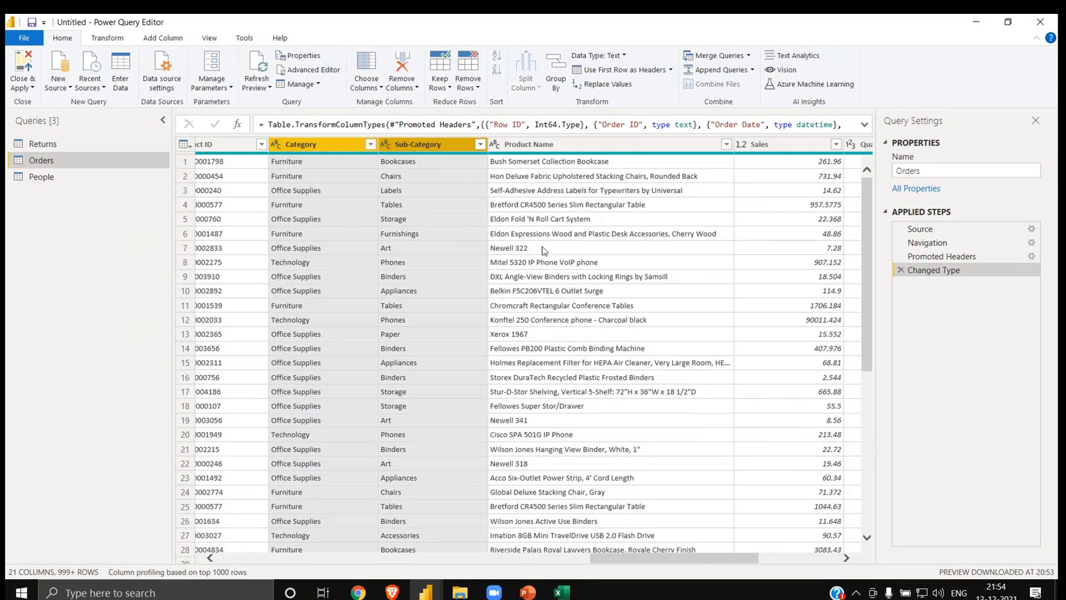
{"action": "left_click", "coordinate": [781, 141], "text": "ctrl"}
{"action": "right_click", "coordinate": [781, 141]}
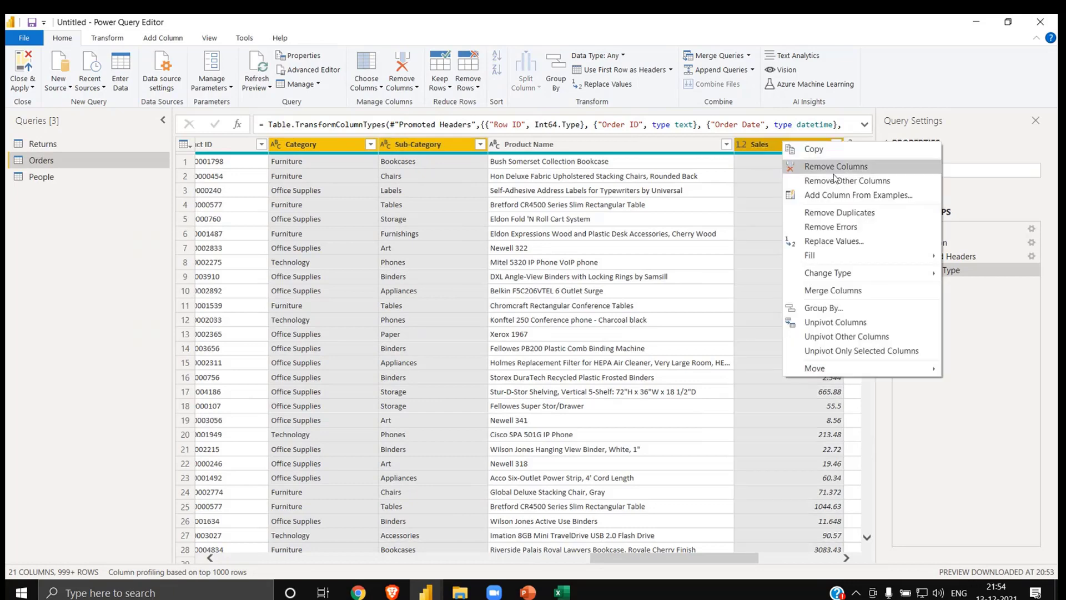
{"action": "left_click", "coordinate": [839, 181]}
- Group the Orders rows by Category and Sub-Category, with a new Total Sales column that sums Sales
{"action": "left_click", "coordinate": [555, 82]}
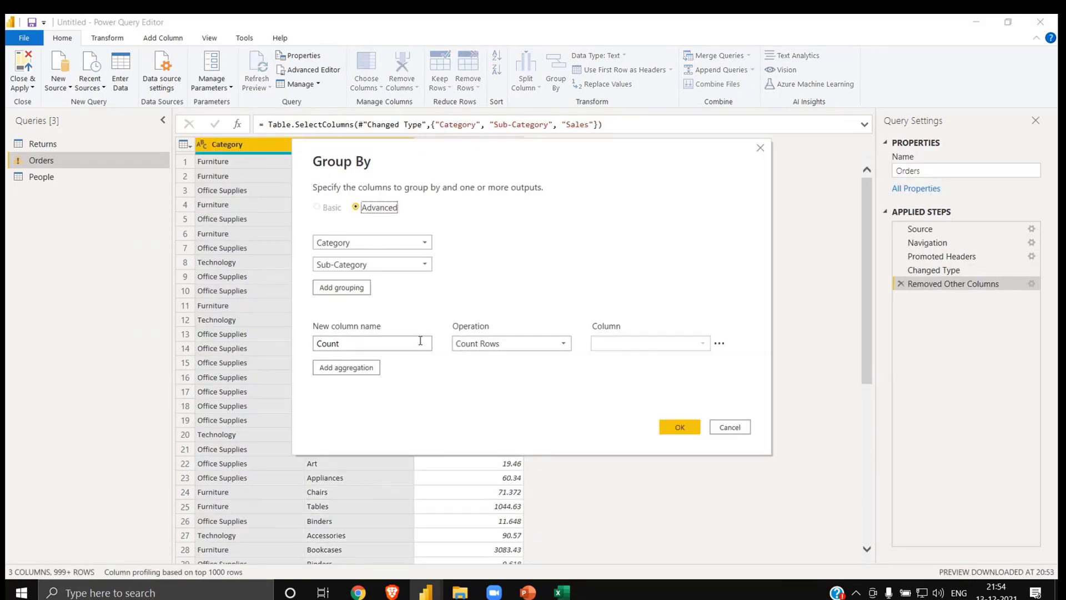
{"action": "left_click", "coordinate": [502, 343]}
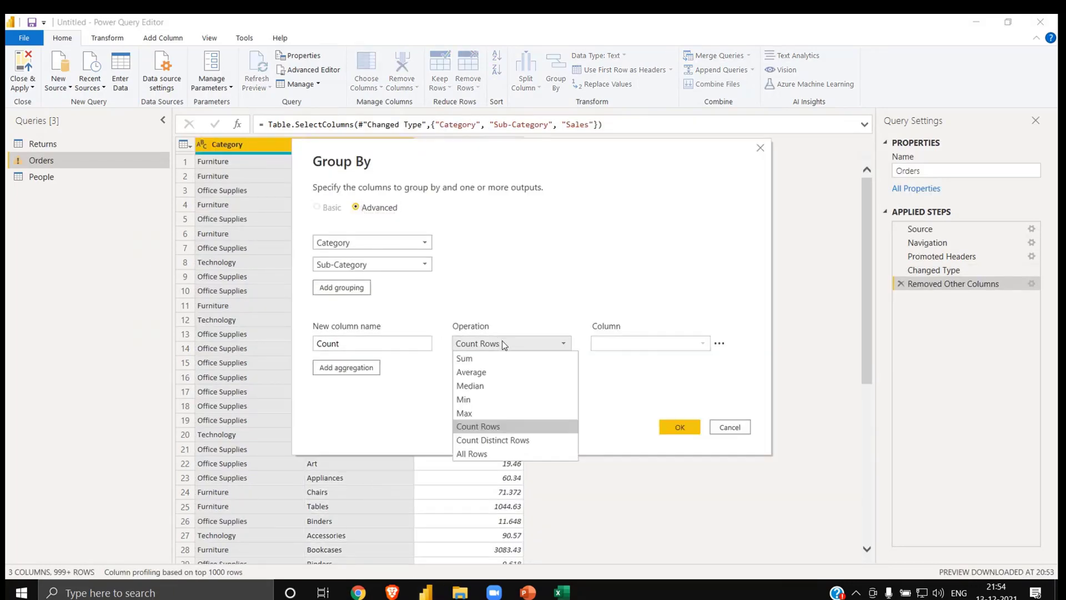
{"action": "left_click", "coordinate": [481, 360]}
{"action": "left_click", "coordinate": [645, 345]}
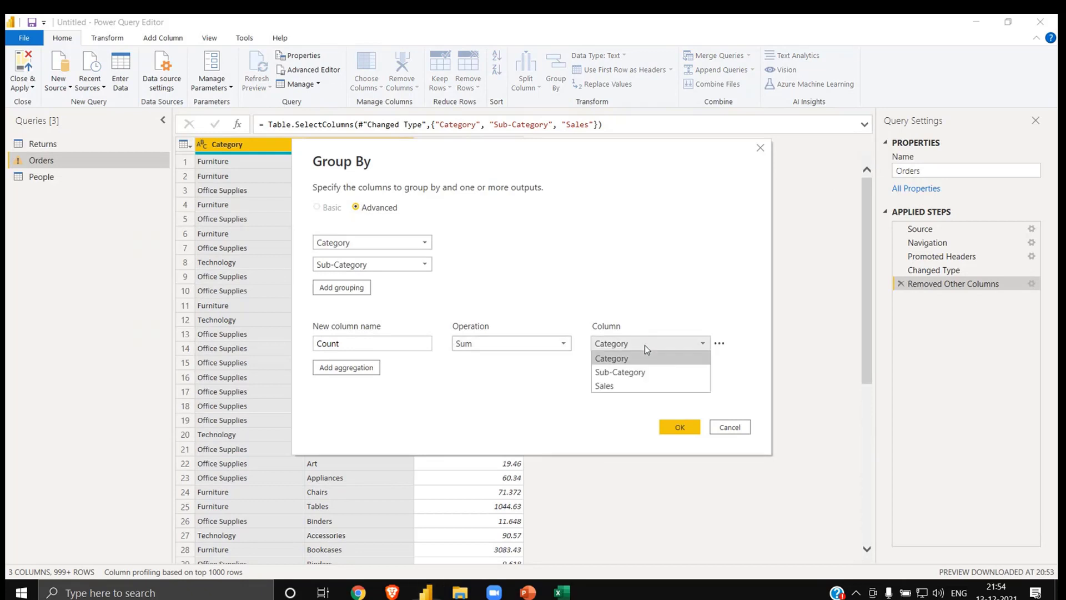
{"action": "left_click", "coordinate": [630, 386]}
{"action": "double_click", "coordinate": [407, 346]}
{"action": "type", "text": "Tot"}
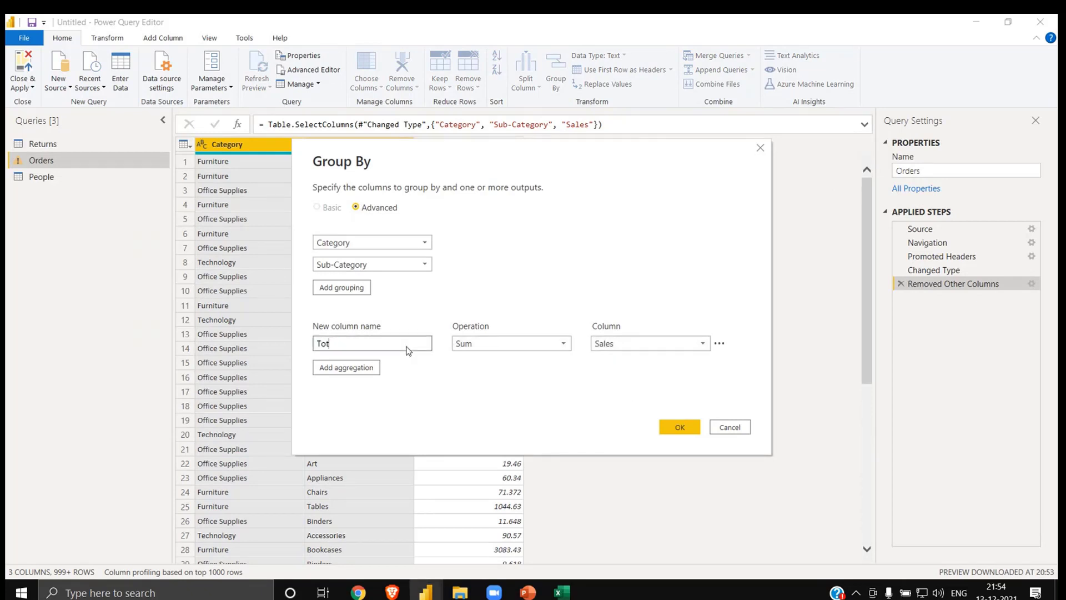
{"action": "type", "text": "al Sales"}
{"action": "key", "text": "Return"}
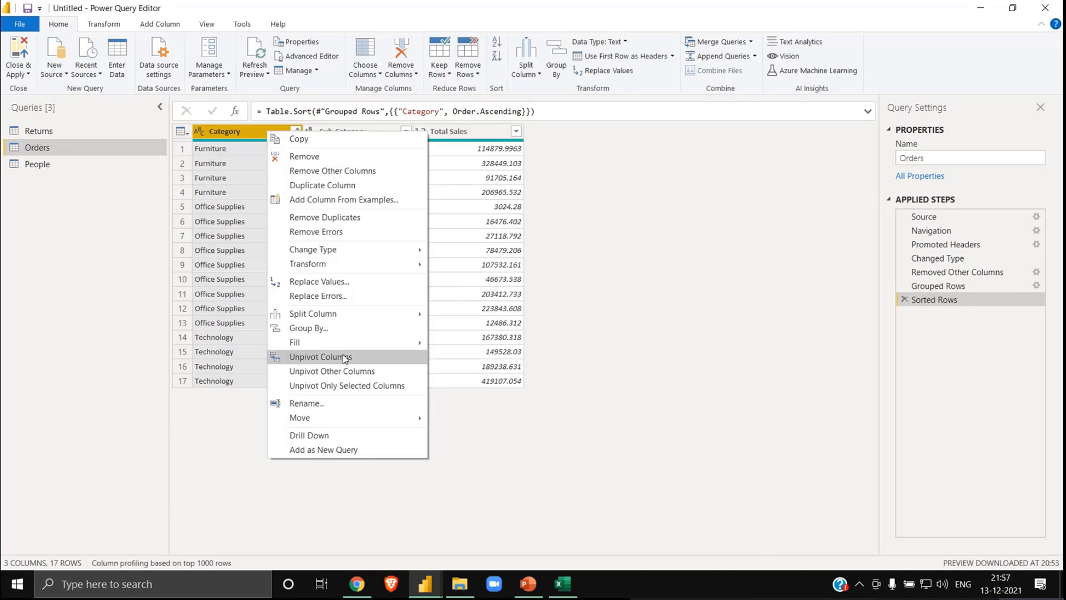
- Group the sorted Orders rows by Category alone, with a new Total column that sums Total Sales
{"action": "left_click", "coordinate": [325, 328]}
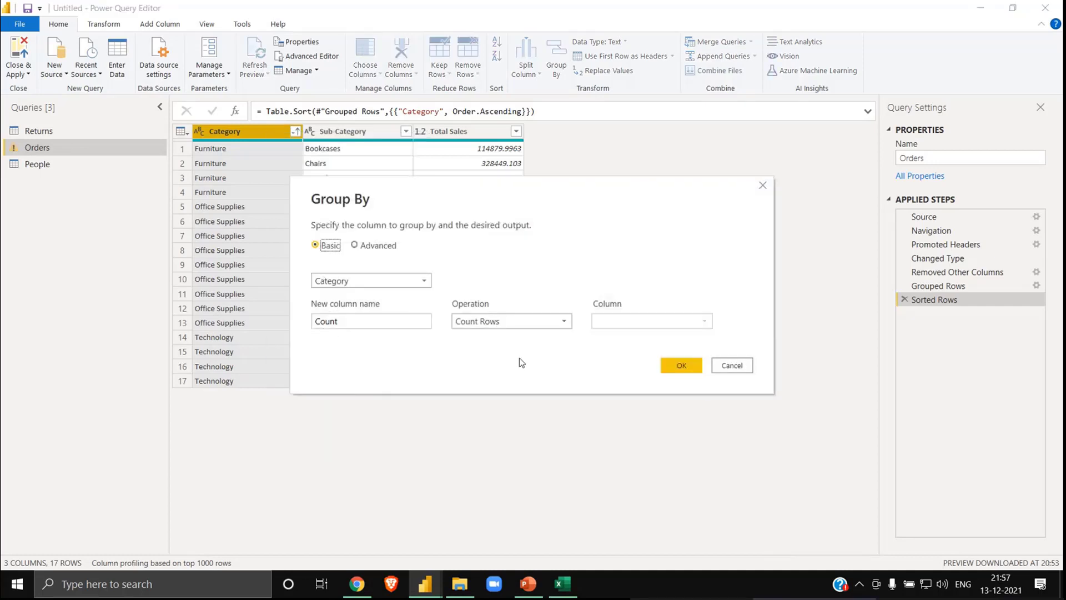
{"action": "left_click", "coordinate": [503, 321]}
{"action": "left_click", "coordinate": [500, 338]}
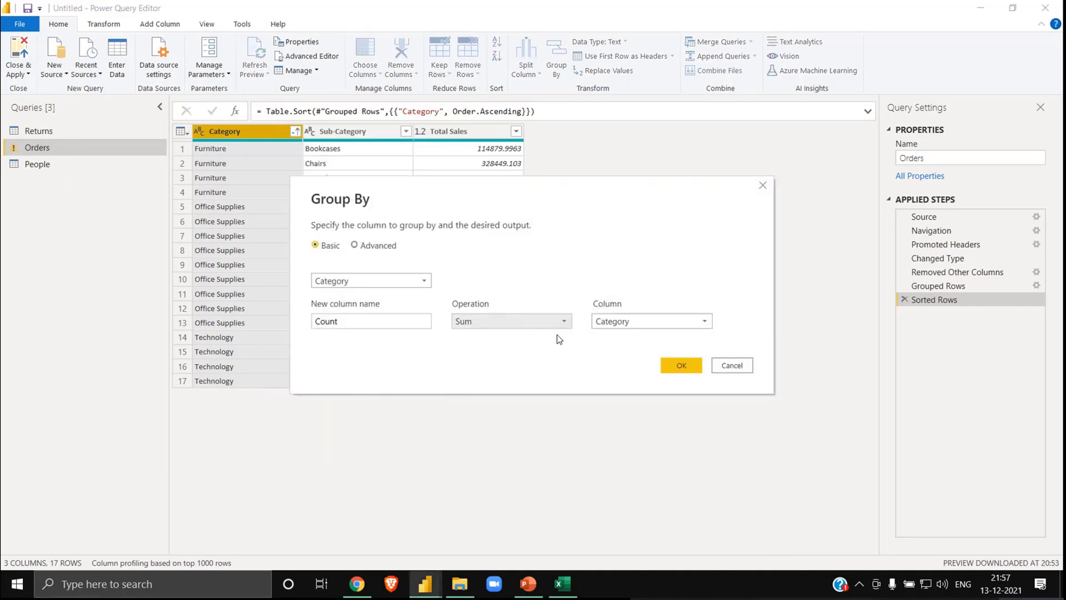
{"action": "left_click", "coordinate": [606, 325]}
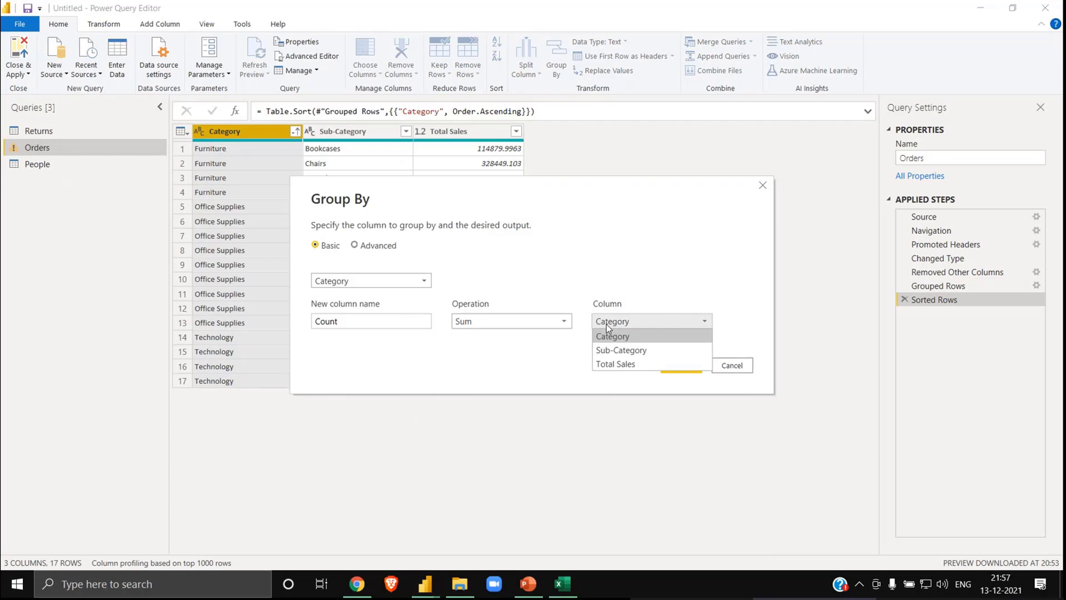
{"action": "left_click", "coordinate": [614, 364]}
{"action": "left_click", "coordinate": [430, 324]}
{"action": "double_click", "coordinate": [431, 324]}
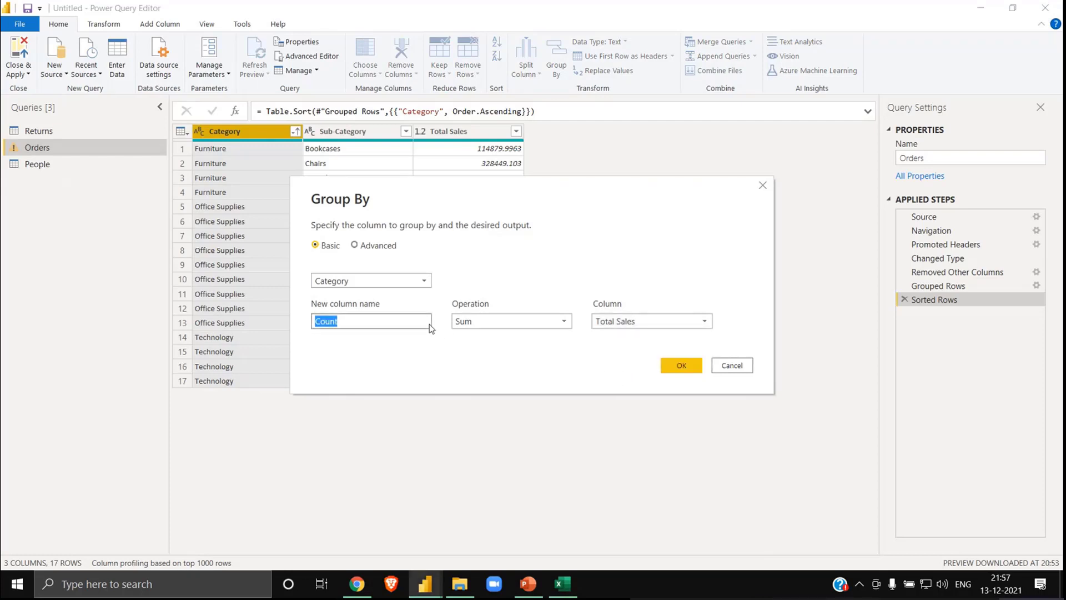
{"action": "type", "text": "Tp"}
{"action": "left_click", "coordinate": [682, 370]}
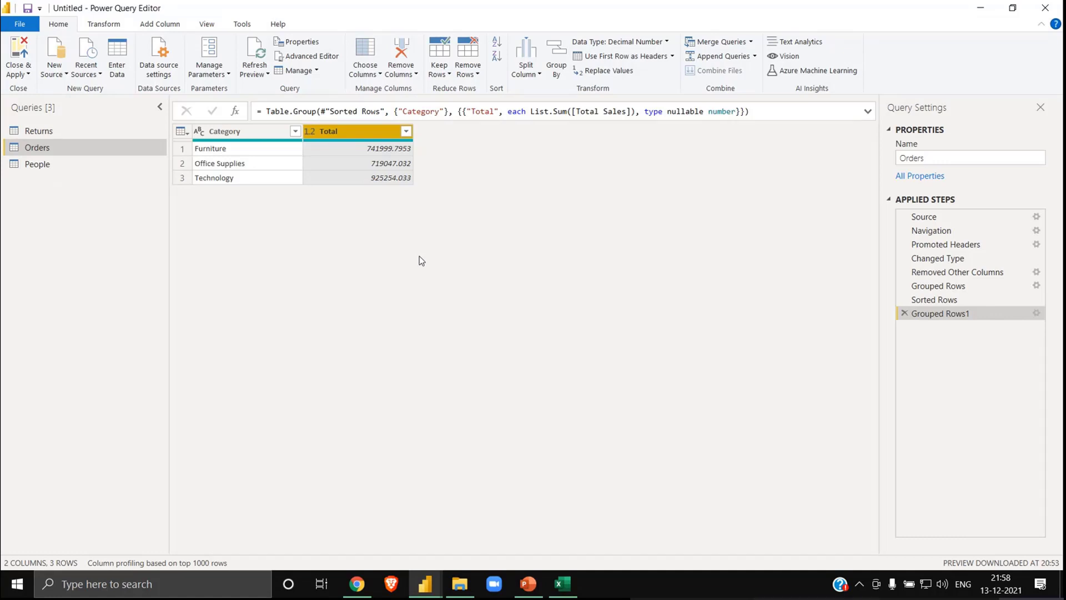
- Compare the two grouping results in Orders, and delete the Grouped Rows1 and Sorted Rows steps
{"action": "left_click", "coordinate": [959, 289]}
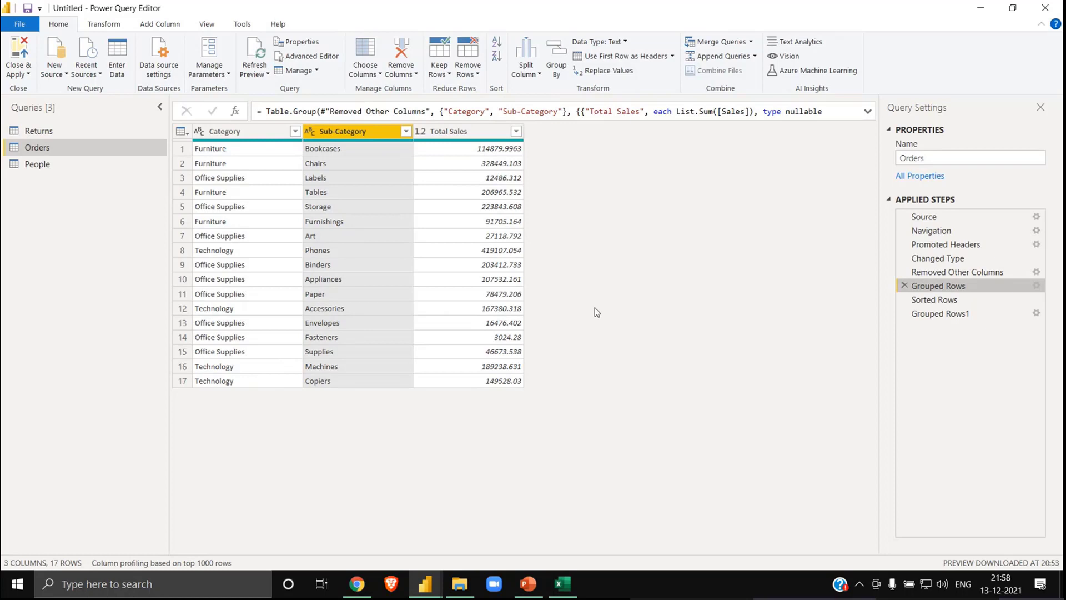
{"action": "left_click", "coordinate": [933, 317]}
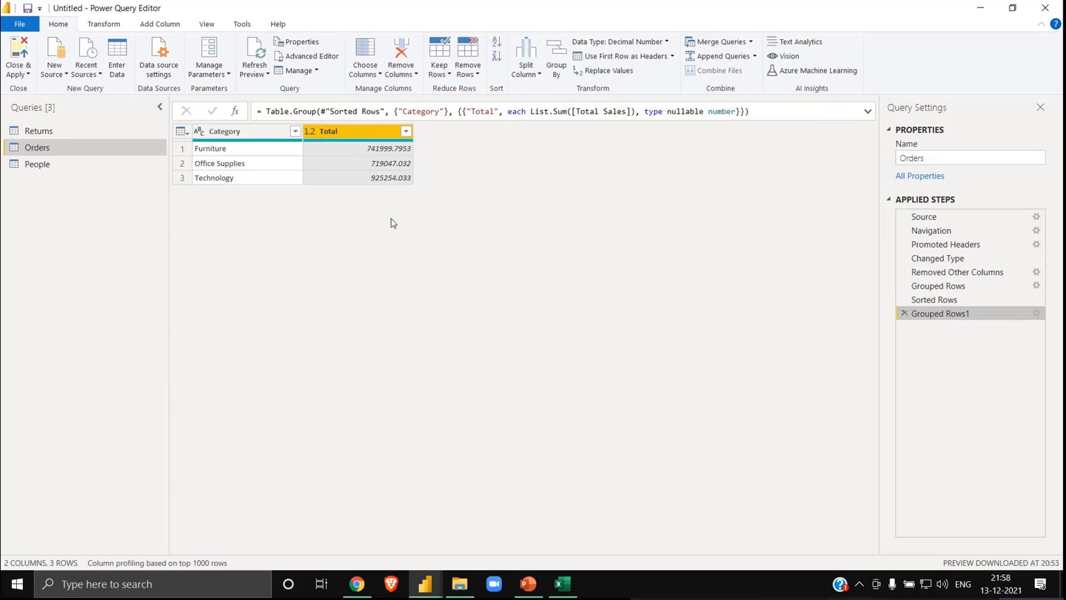
{"action": "left_click", "coordinate": [935, 285]}
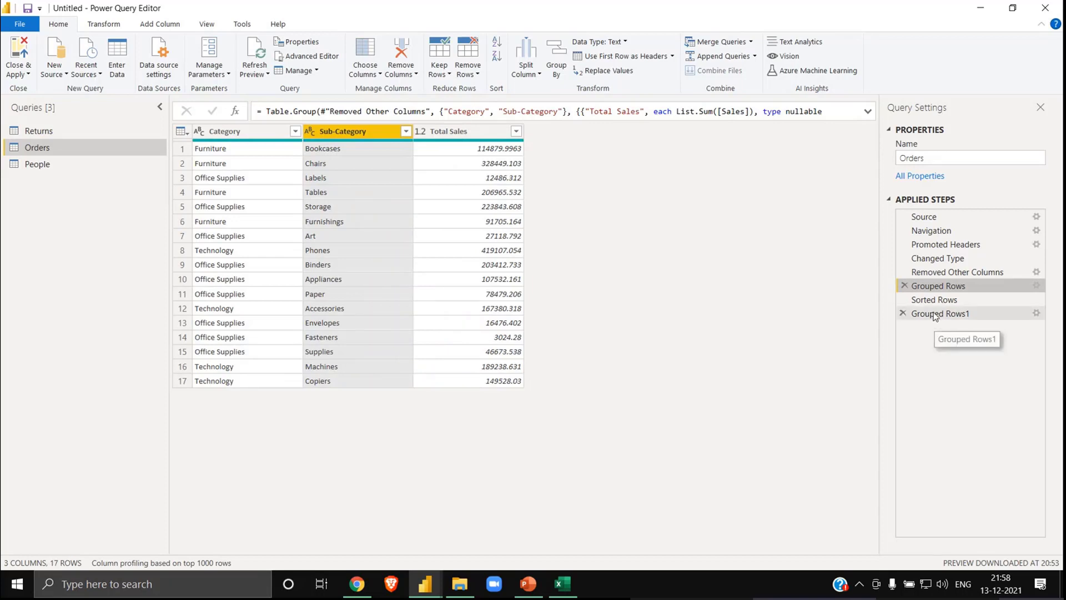
{"action": "left_click", "coordinate": [904, 314]}
{"action": "left_click", "coordinate": [904, 314]}
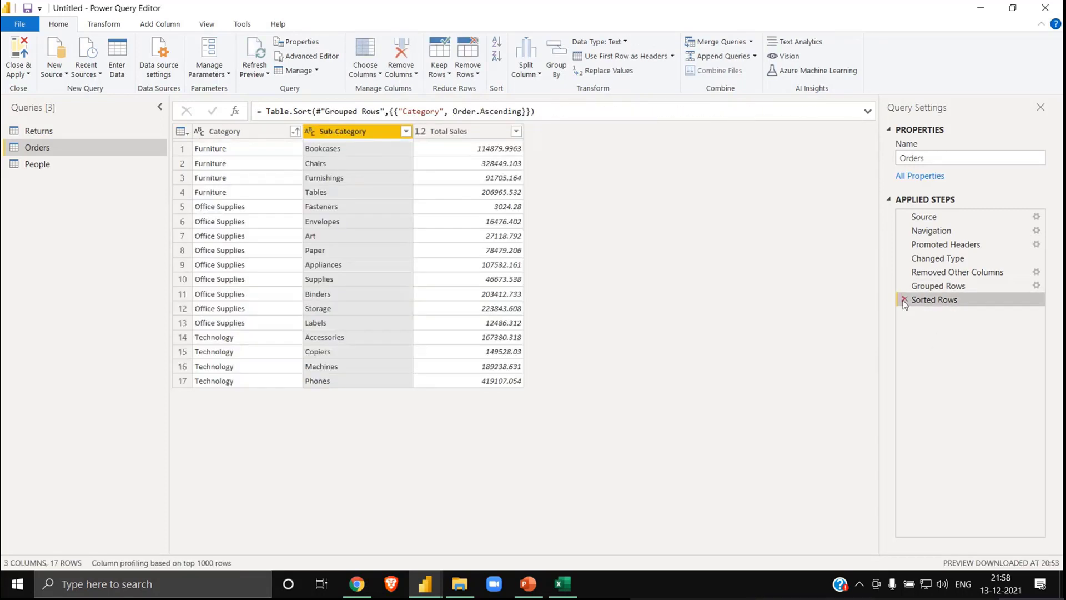
{"action": "left_click", "coordinate": [904, 300]}
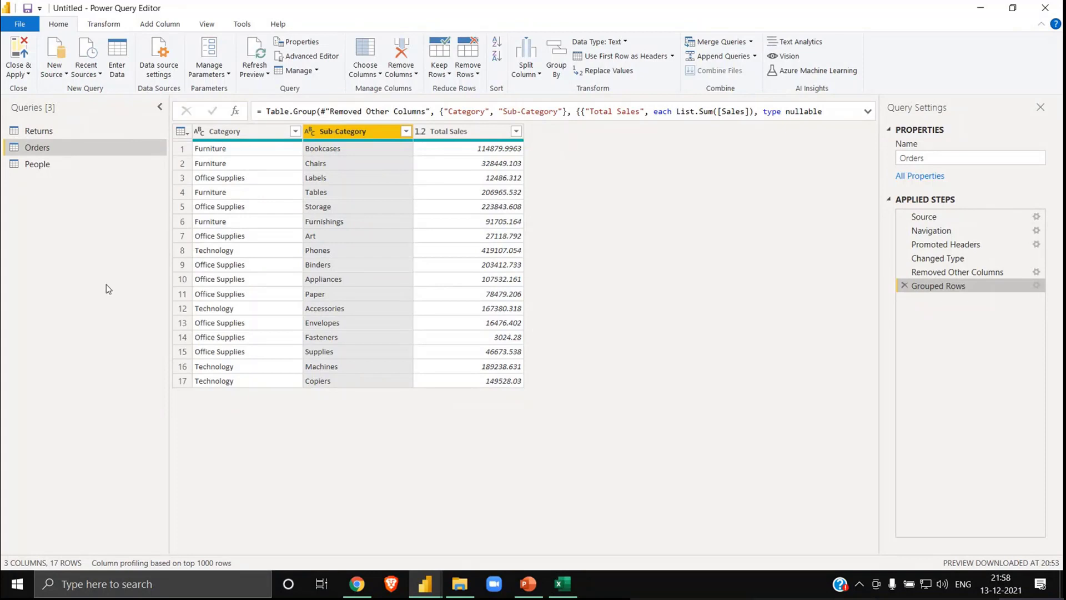
- Create a reference to the Orders query and rename it Orders (Ref)
{"action": "right_click", "coordinate": [81, 147]}
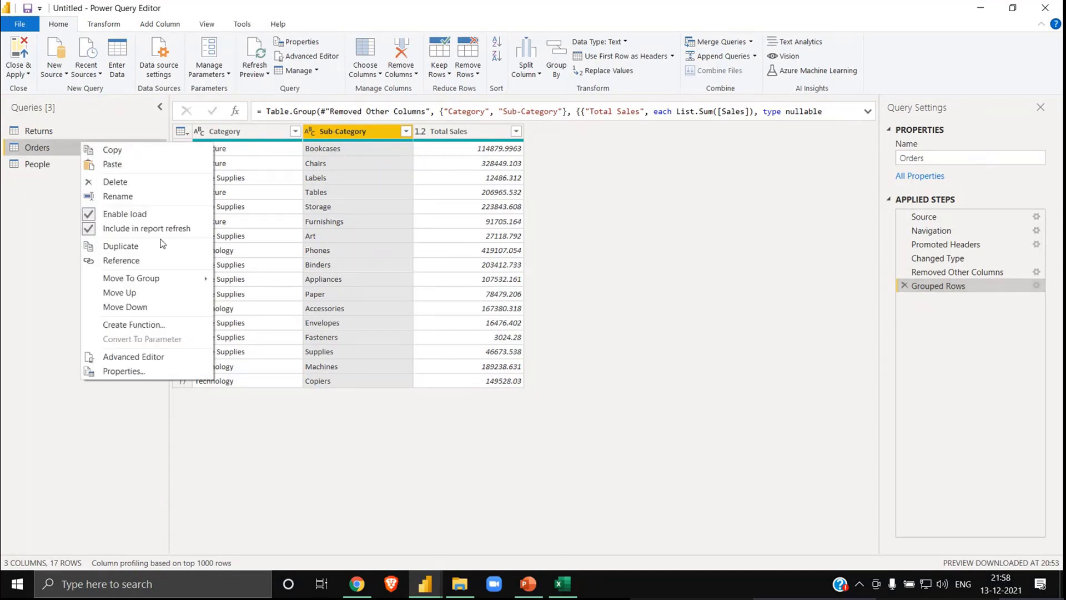
{"action": "left_click", "coordinate": [142, 266]}
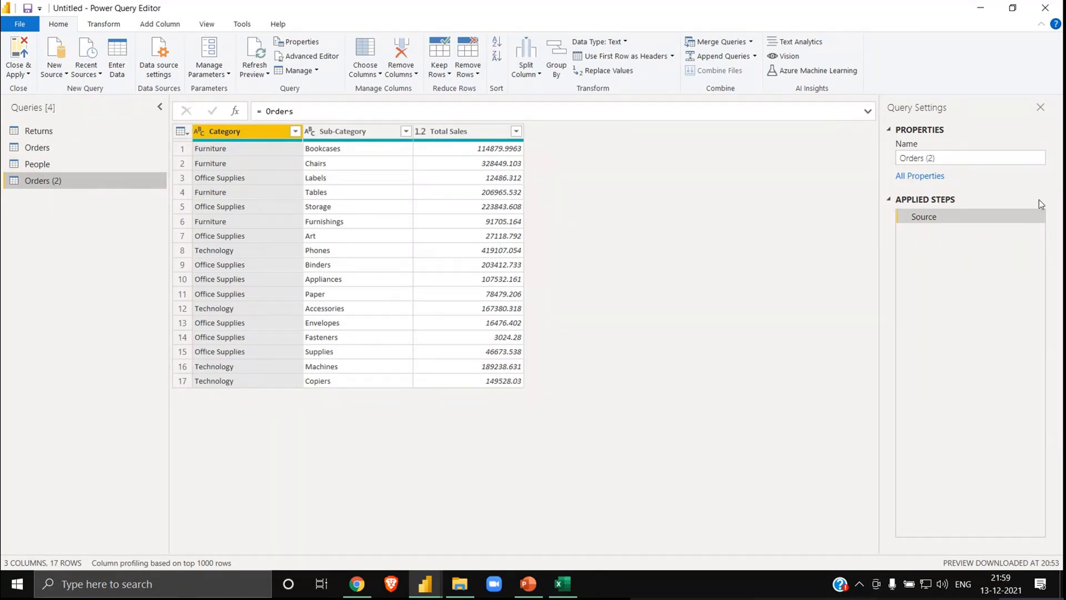
{"action": "left_click", "coordinate": [975, 161]}
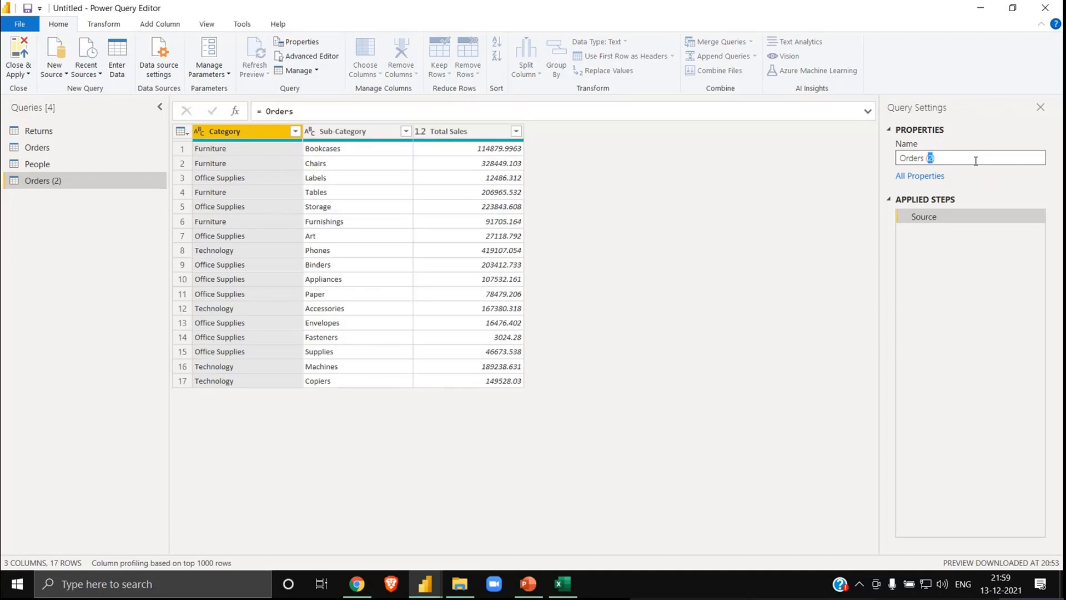
{"action": "key", "text": "BackSpace"}
{"action": "key", "text": "BackSpace"}
{"action": "type", "text": "Ref)"}
{"action": "key", "text": "Return"}
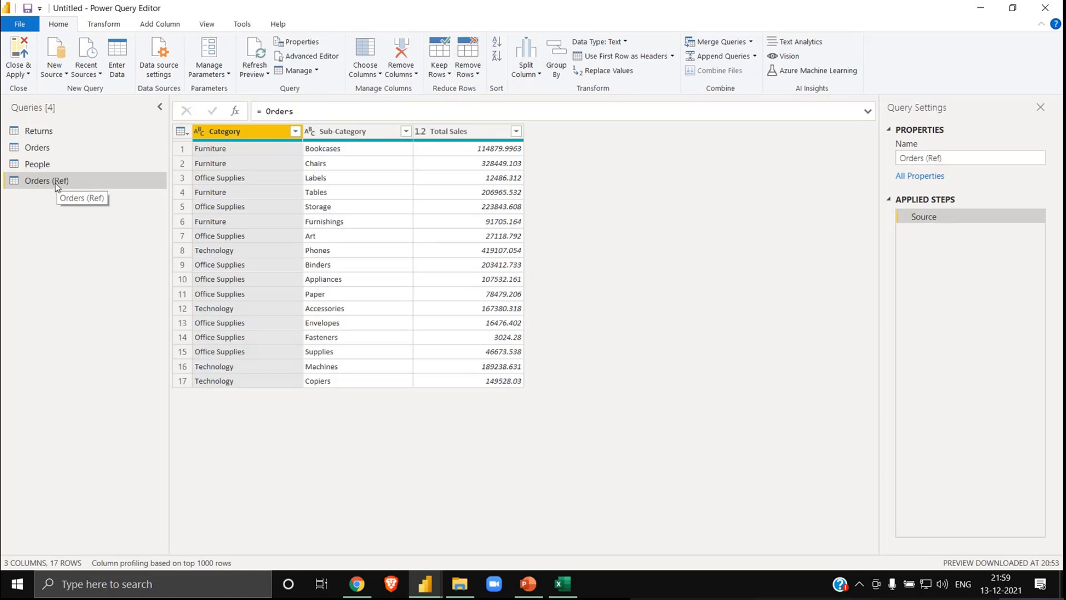
- Compare the Orders query with Orders (Ref), and examine the source formula of the reference
{"action": "left_click", "coordinate": [63, 147]}
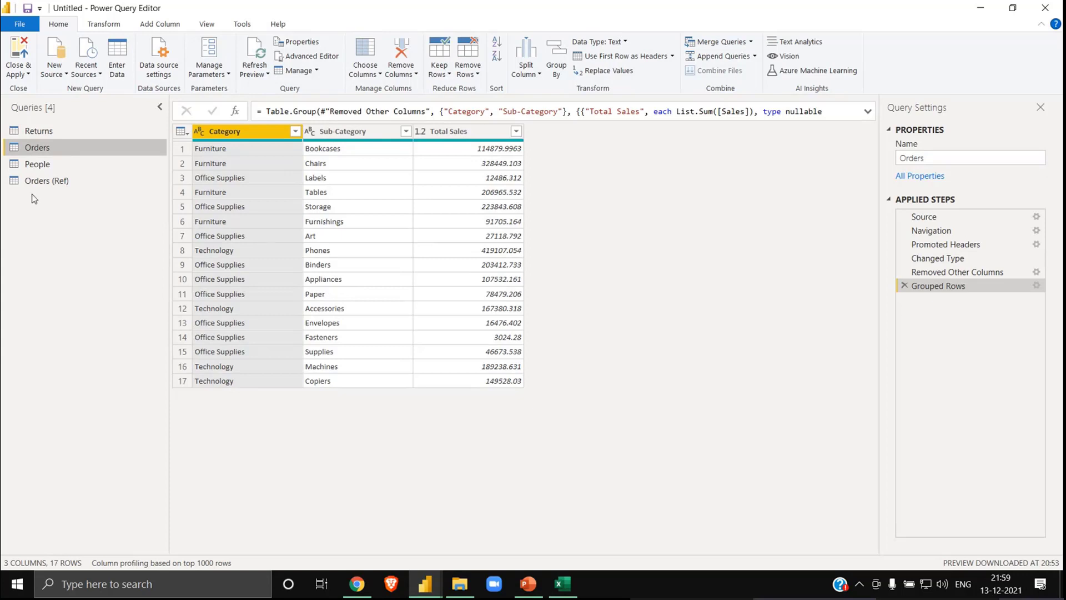
{"action": "left_click", "coordinate": [44, 184]}
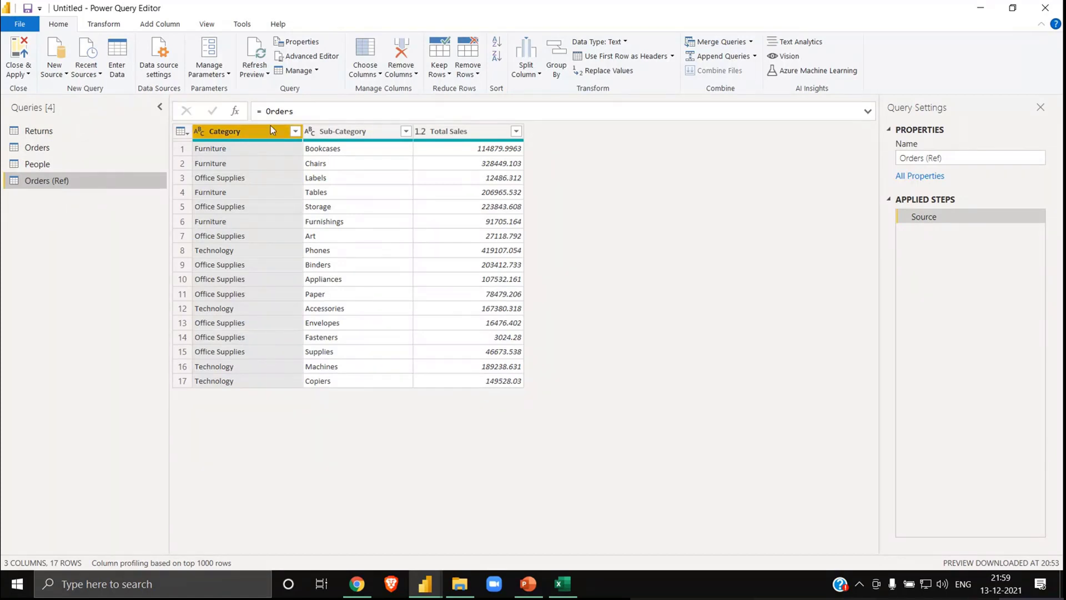
{"action": "double_click", "coordinate": [282, 110]}
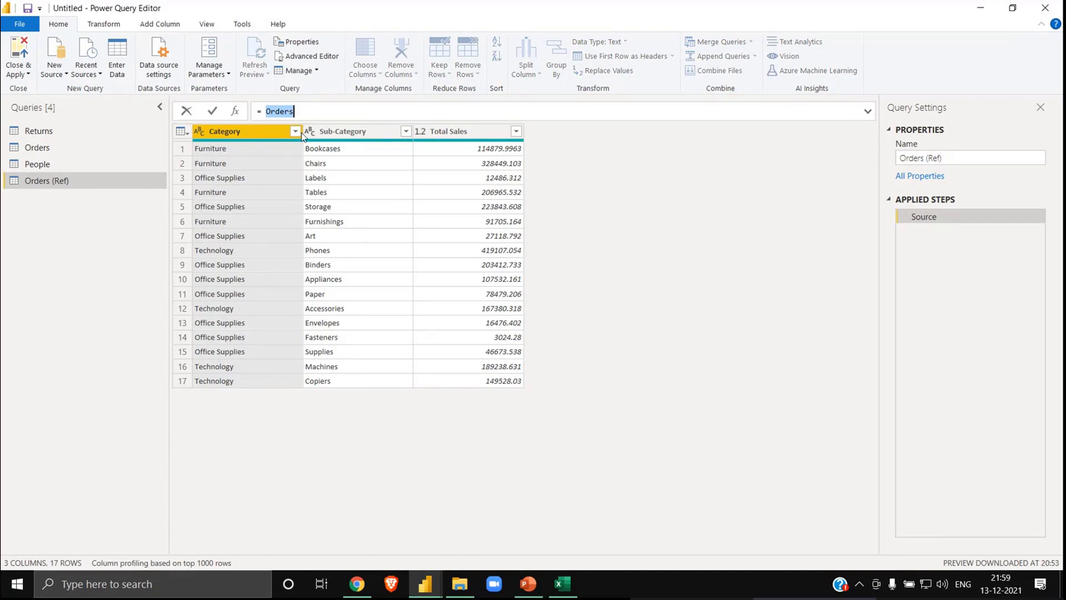
- Remove the Category column from Orders, and check the effect on Orders (Ref) before returning to Orders
{"action": "left_click", "coordinate": [60, 148]}
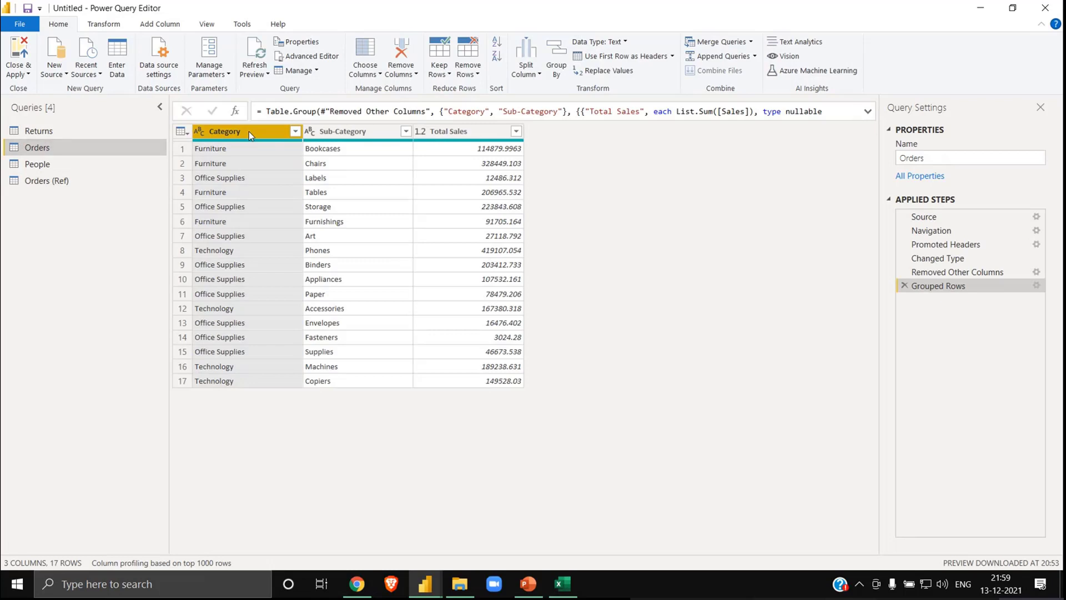
{"action": "key", "text": "Delete"}
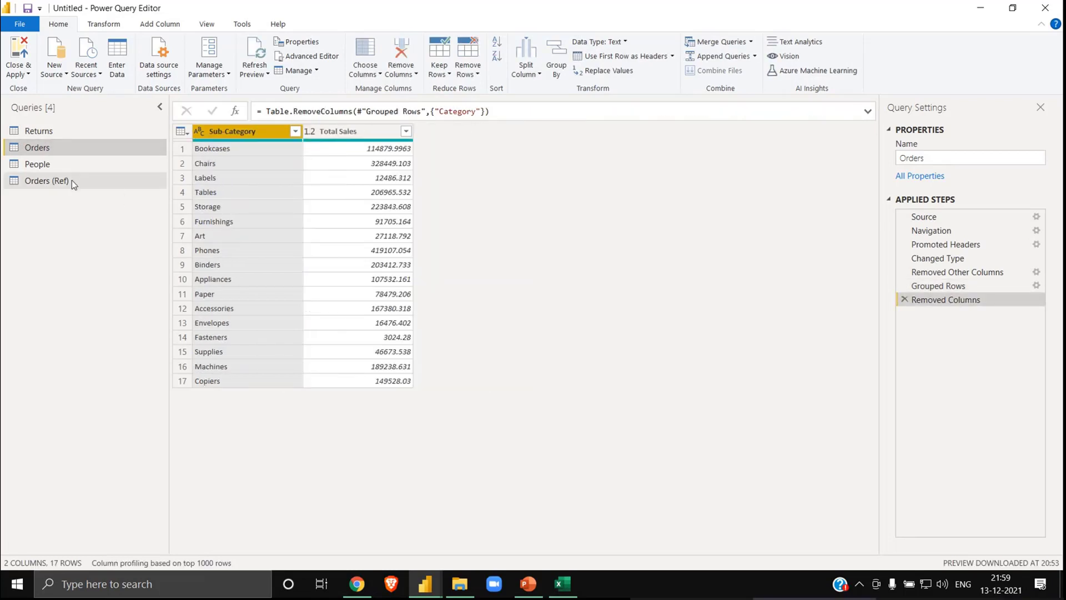
{"action": "left_click", "coordinate": [72, 181]}
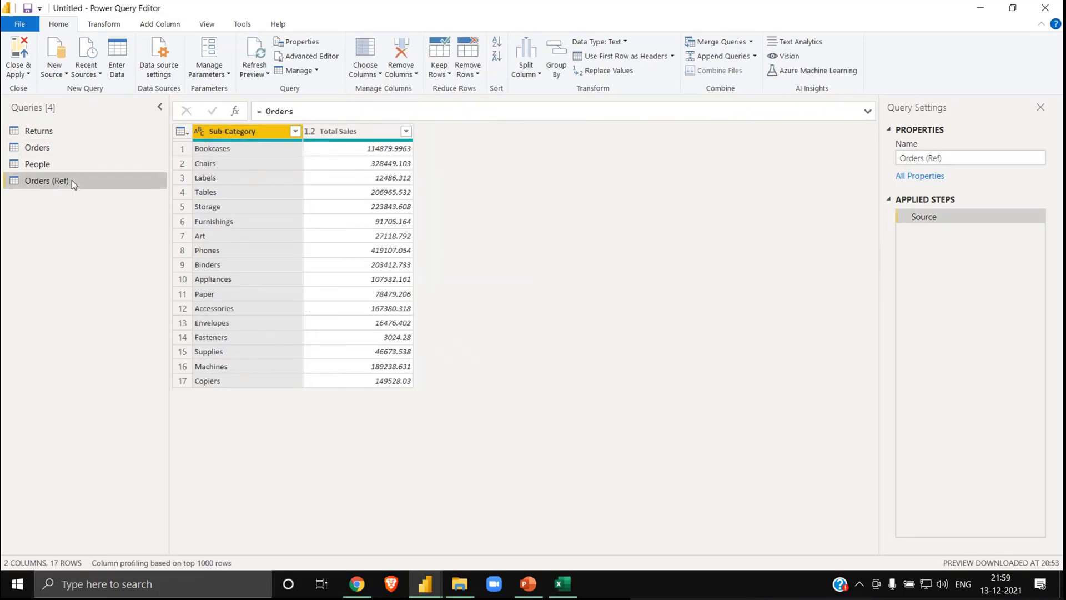
{"action": "left_click", "coordinate": [54, 148]}
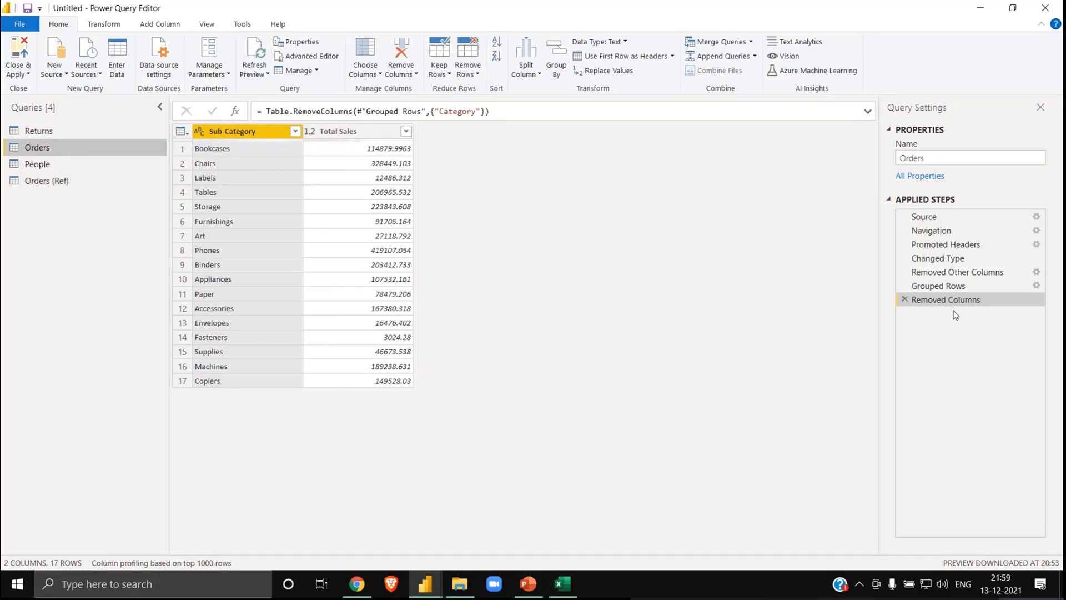
- Delete the Removed Columns step from Orders, and check the effect on Orders (Ref)
{"action": "left_click", "coordinate": [902, 300]}
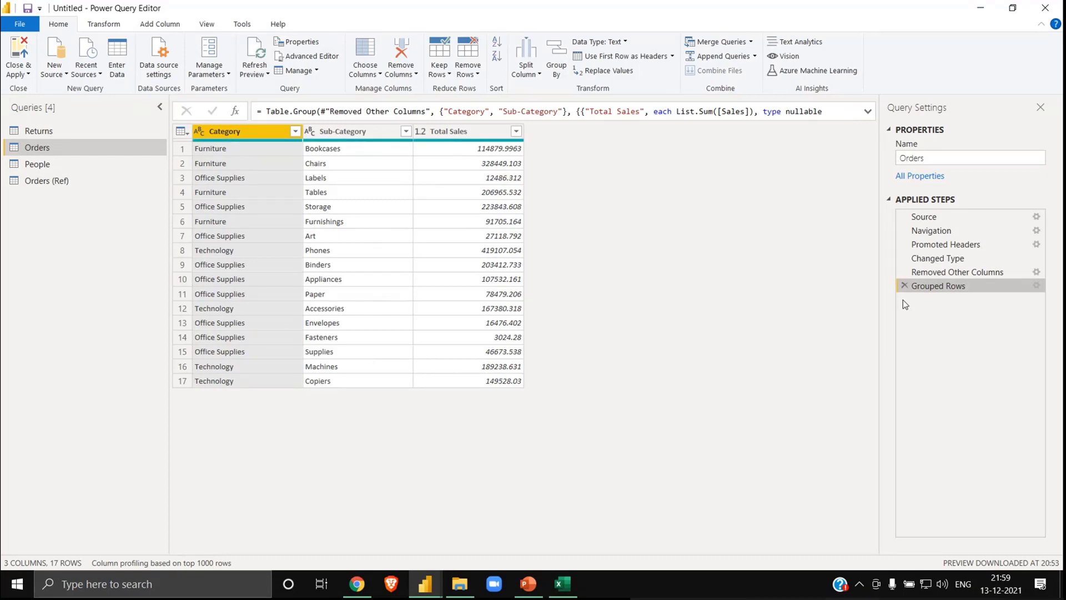
{"action": "left_click", "coordinate": [62, 181]}
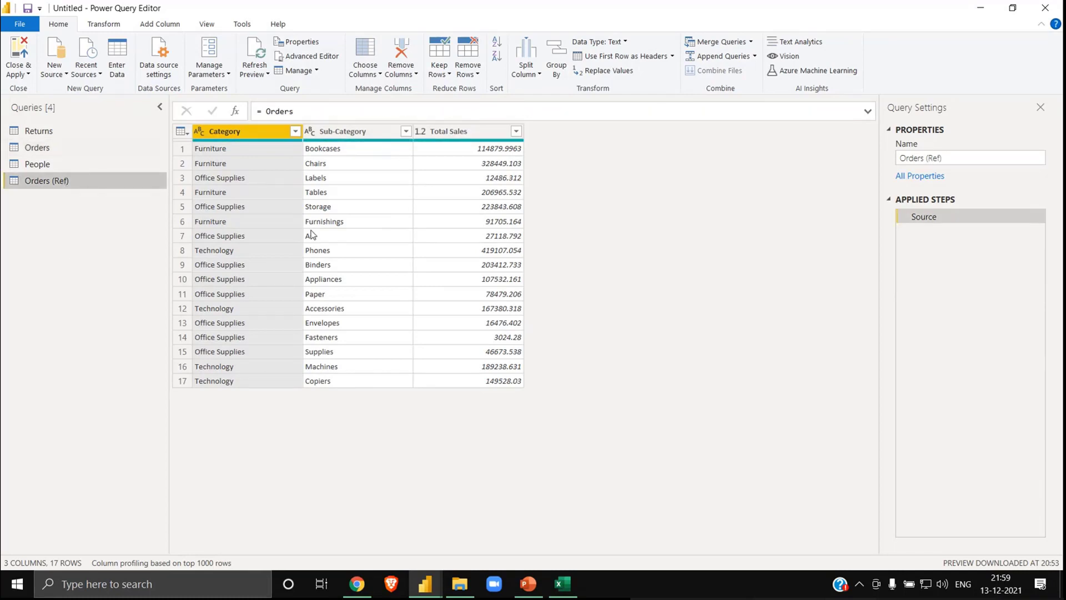
- Try removing the Sub-Category column from Orders (Ref) to check its effect on Orders, and undo the removal
{"action": "left_click", "coordinate": [330, 132]}
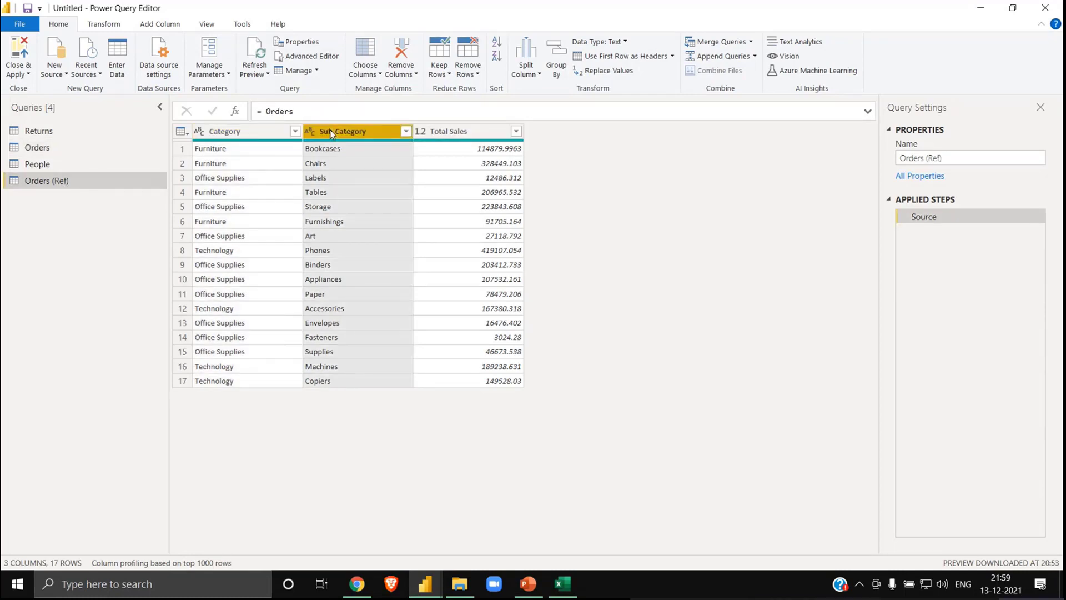
{"action": "key", "text": "Delete"}
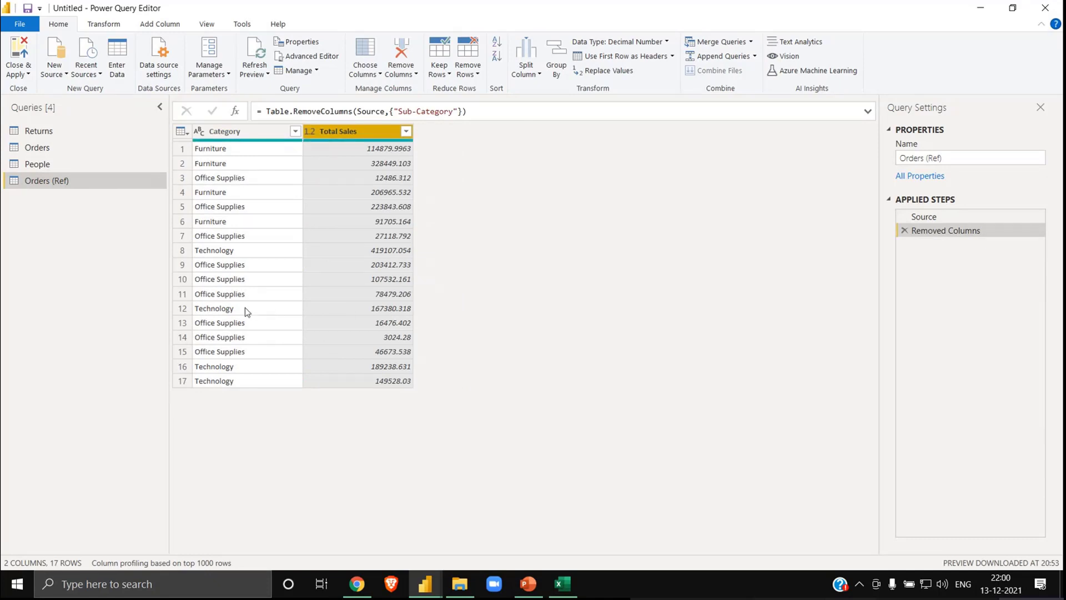
{"action": "left_click", "coordinate": [35, 148]}
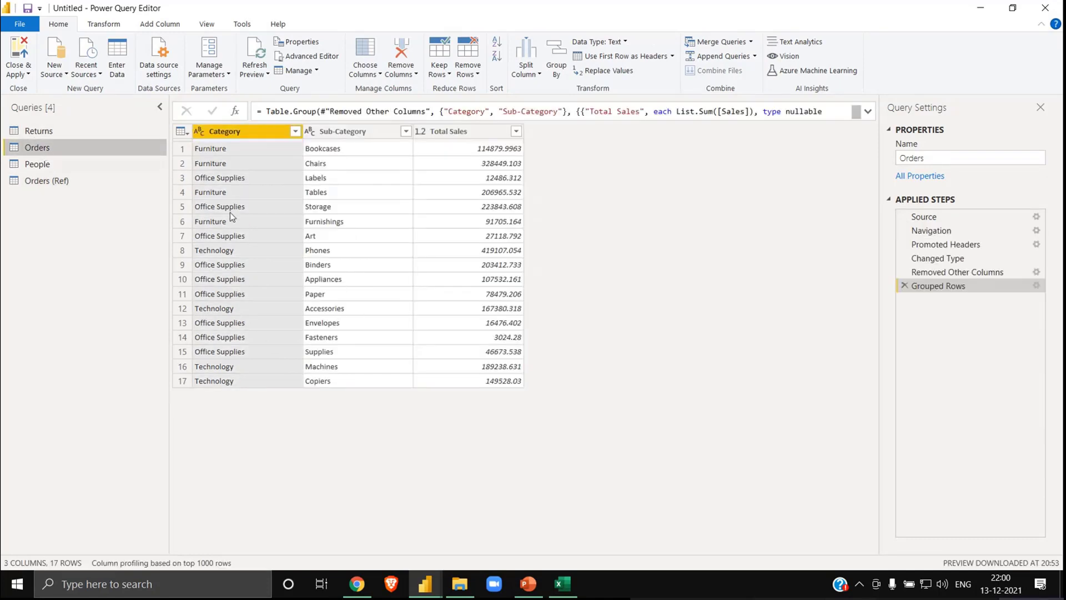
{"action": "left_click", "coordinate": [86, 177]}
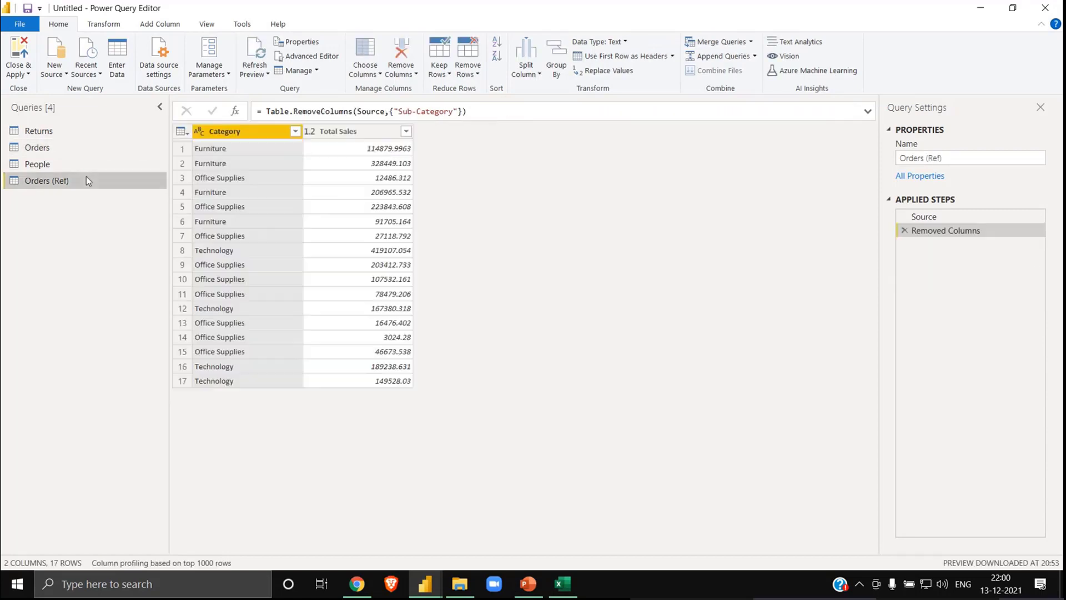
{"action": "left_click", "coordinate": [902, 230]}
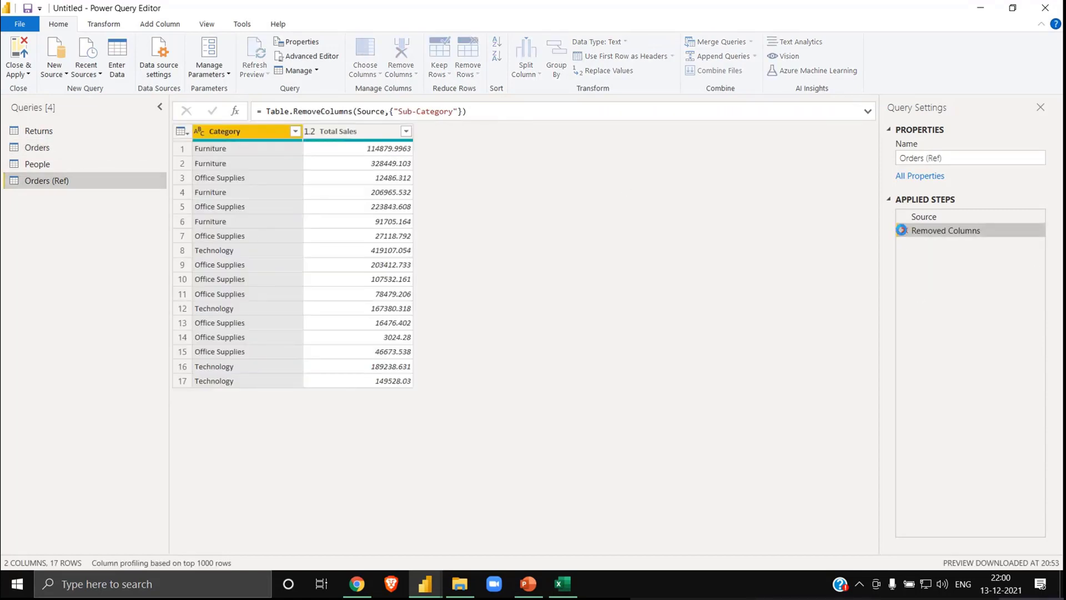
- Group Orders (Ref) by Category, summing Total Sales into a new column named Total Sales by Category
{"action": "right_click", "coordinate": [264, 133]}
{"action": "left_click", "coordinate": [337, 327]}
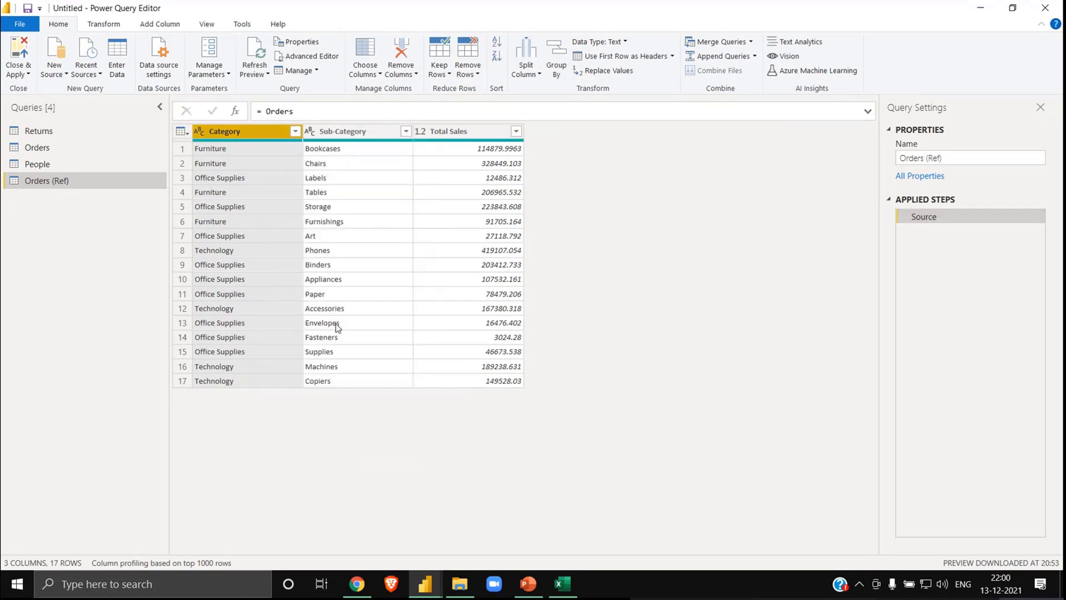
{"action": "left_click", "coordinate": [488, 321]}
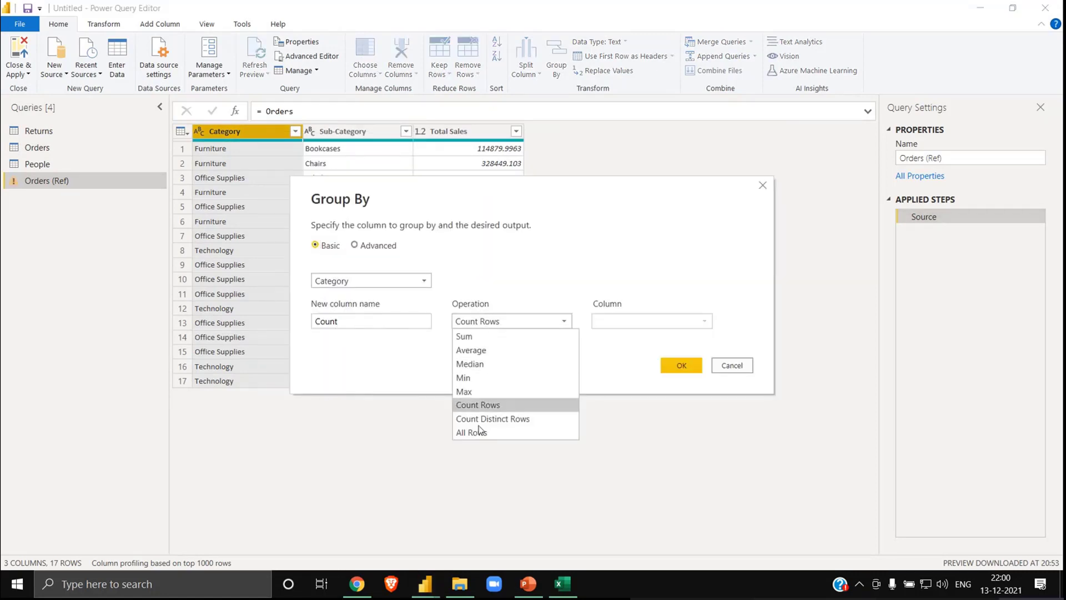
{"action": "left_click", "coordinate": [481, 338]}
{"action": "left_click", "coordinate": [649, 324]}
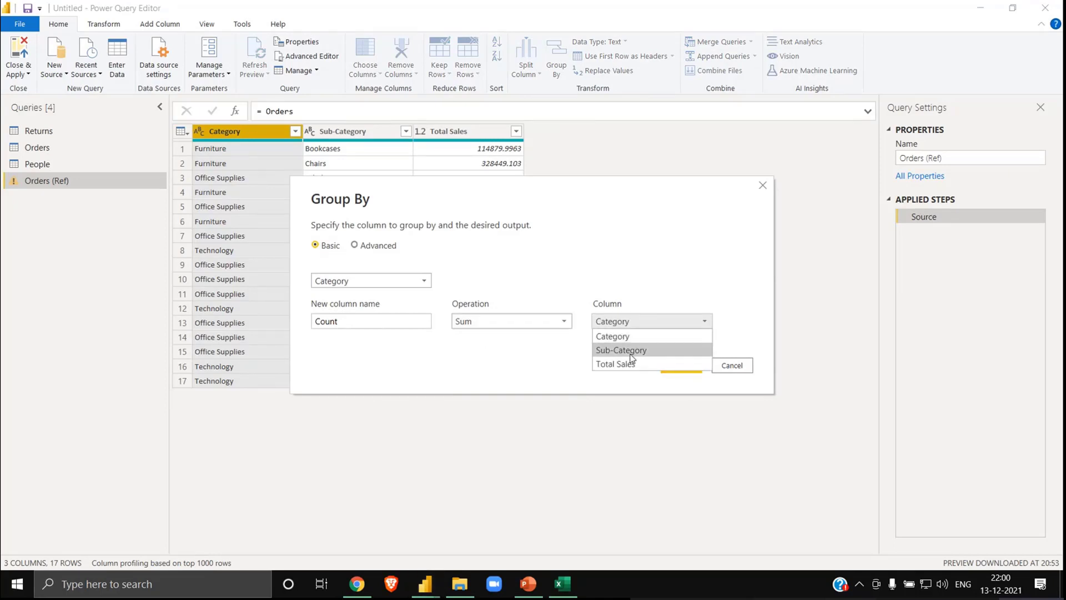
{"action": "left_click", "coordinate": [632, 366]}
{"action": "double_click", "coordinate": [404, 322]}
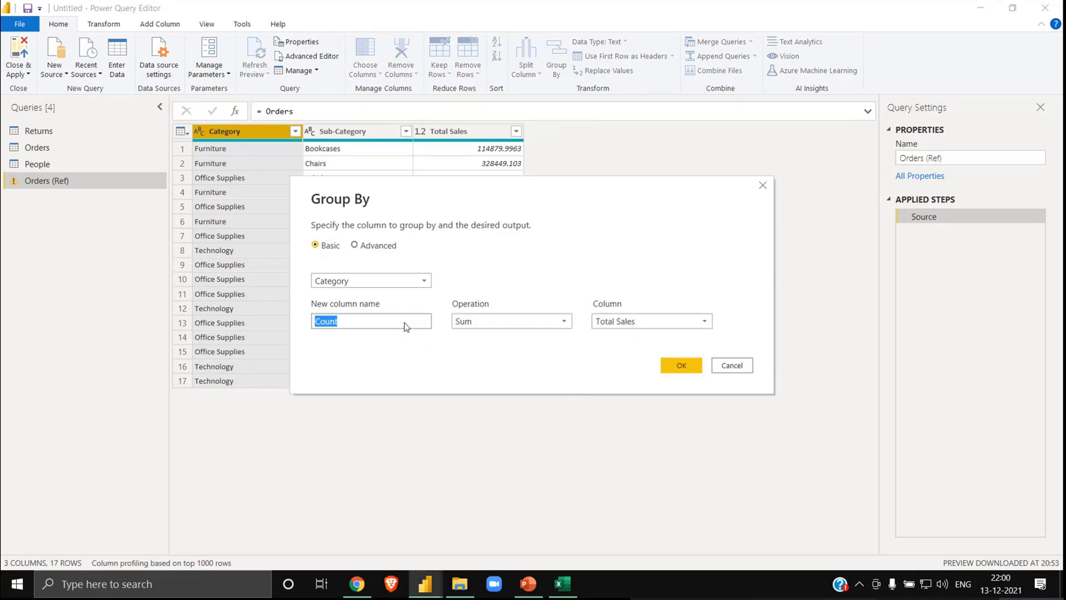
{"action": "type", "text": "Total"}
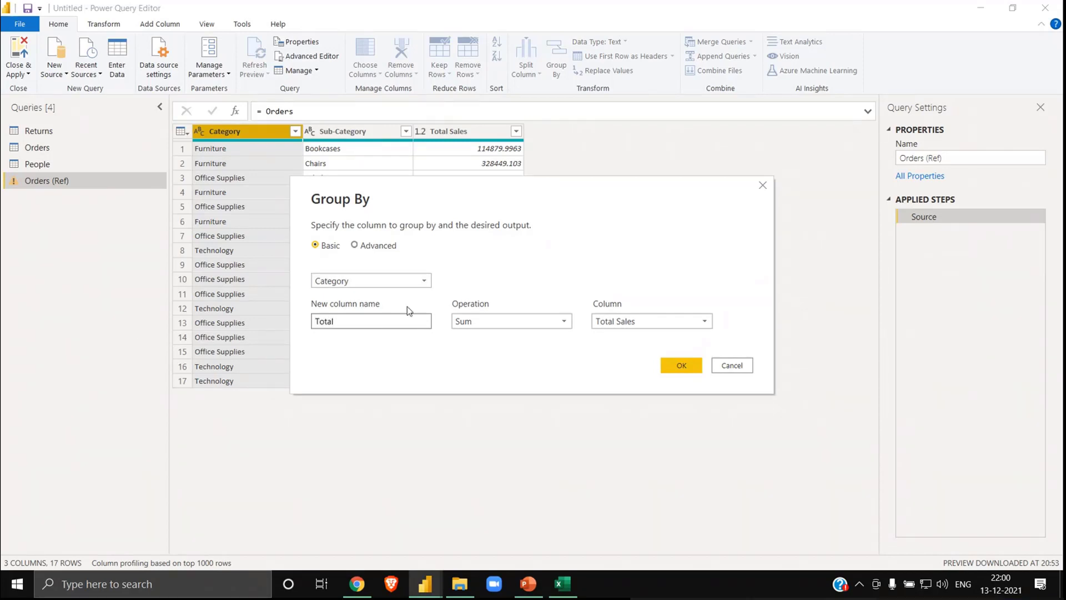
{"action": "type", "text": " Sales by Category"}
{"action": "left_click", "coordinate": [680, 365]}
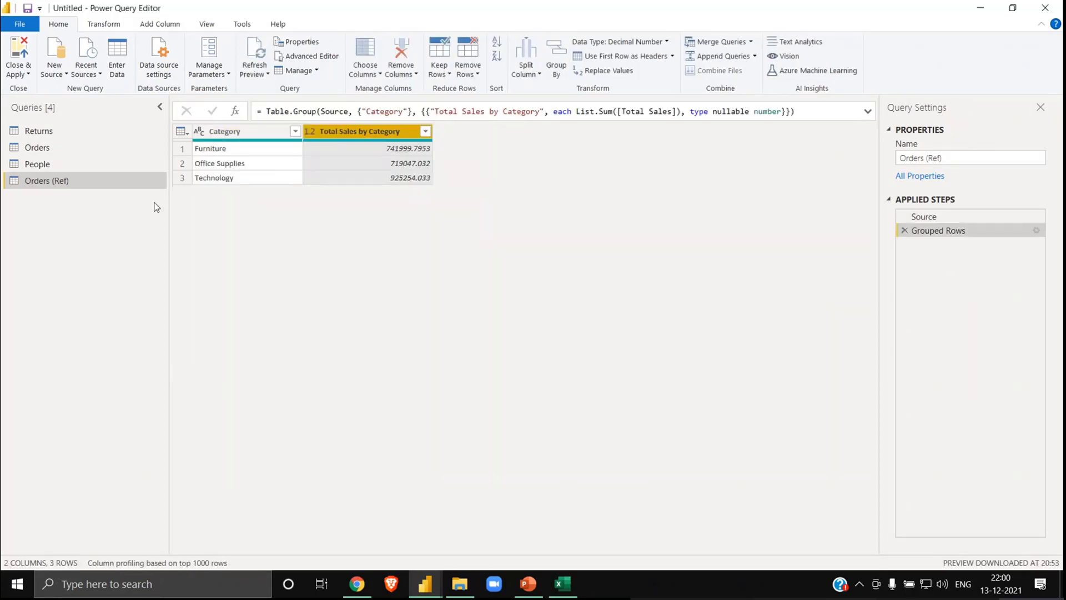
{"action": "left_click", "coordinate": [54, 149]}
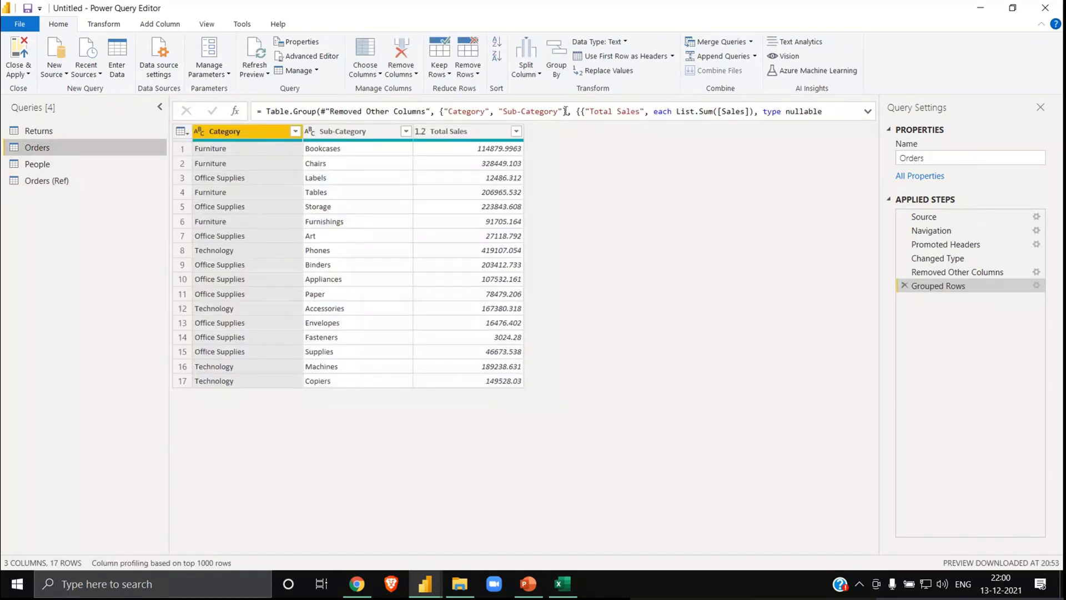
{"action": "left_click", "coordinate": [723, 49]}
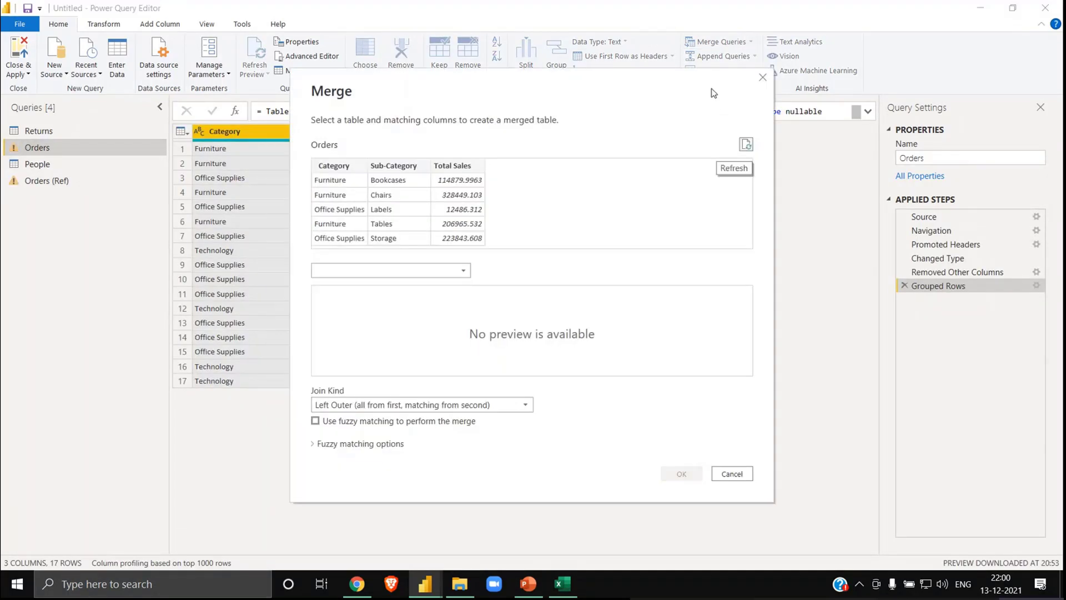
{"action": "left_click", "coordinate": [416, 273]}
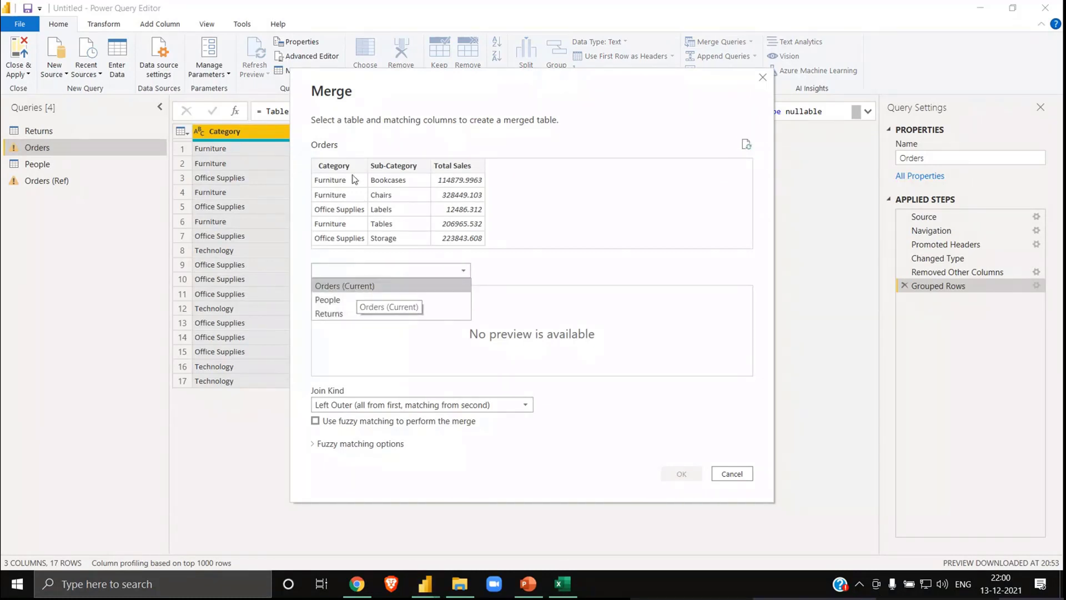
{"action": "left_click", "coordinate": [334, 166]}
{"action": "left_click", "coordinate": [335, 165]}
{"action": "left_click", "coordinate": [405, 272]}
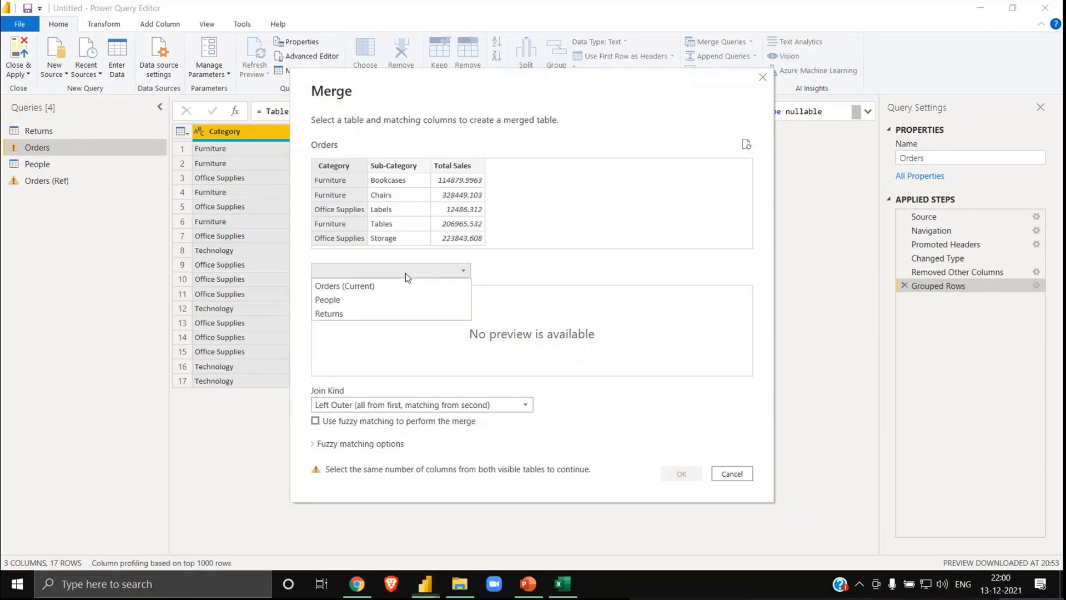
{"action": "left_click", "coordinate": [346, 283]}
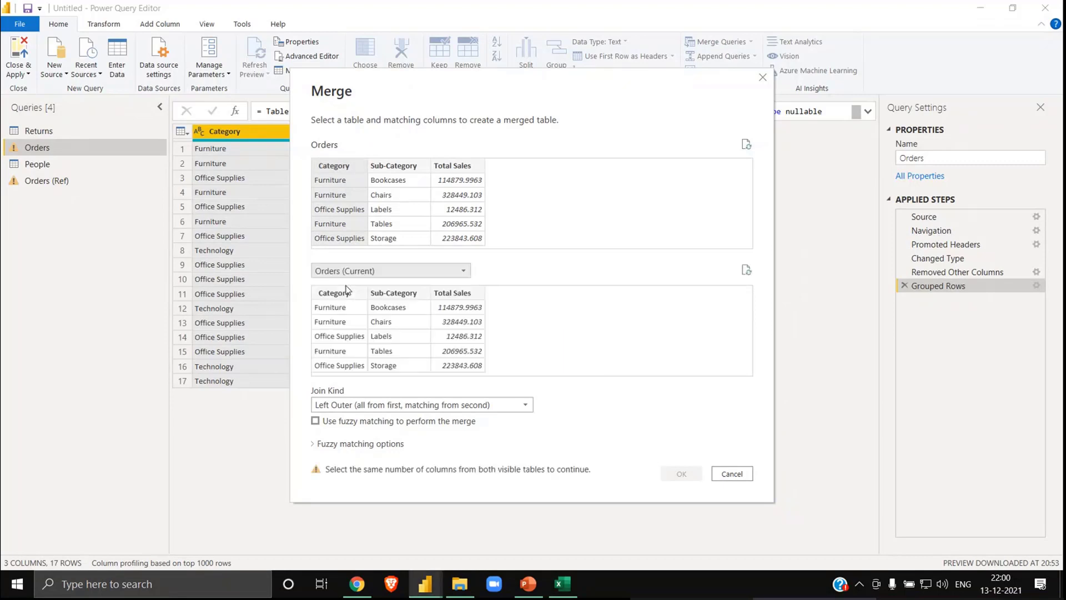
{"action": "left_click", "coordinate": [358, 272]}
{"action": "left_click", "coordinate": [359, 273]}
{"action": "left_click", "coordinate": [359, 272]}
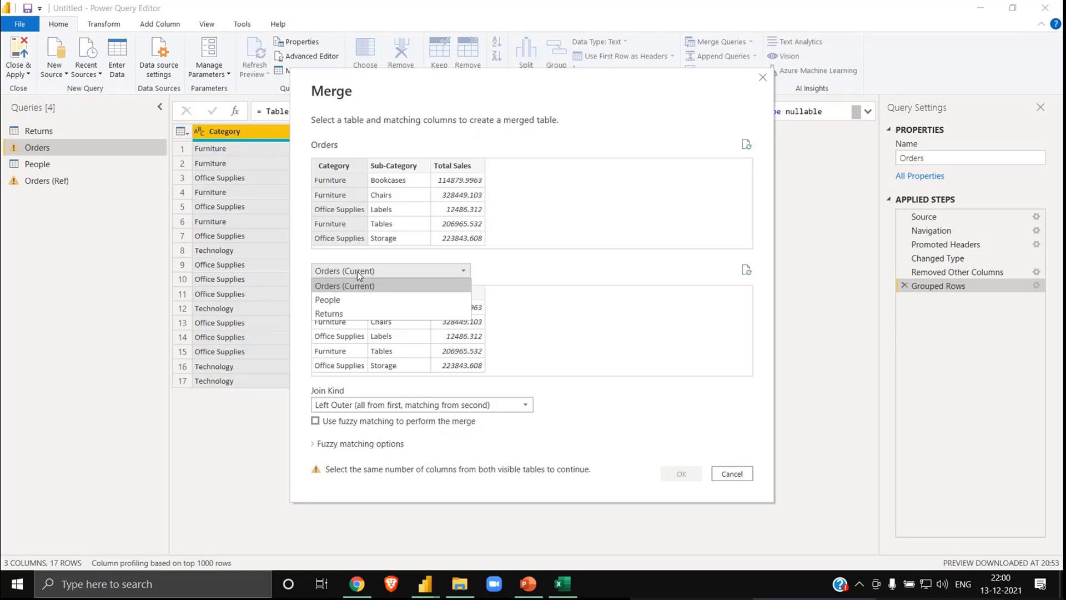
{"action": "left_click", "coordinate": [359, 272]}
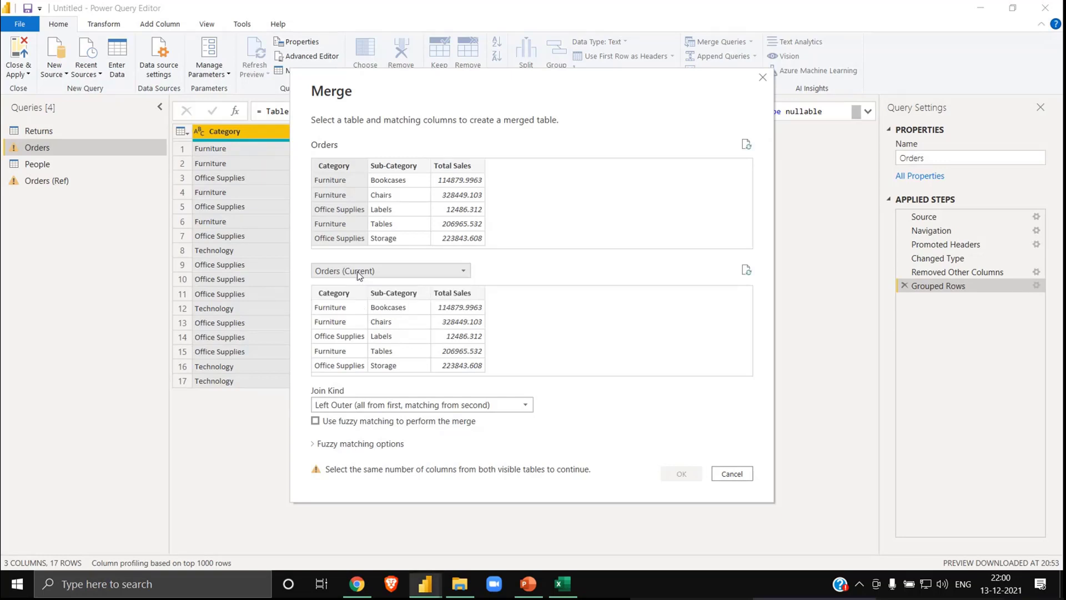
{"action": "left_click", "coordinate": [763, 79]}
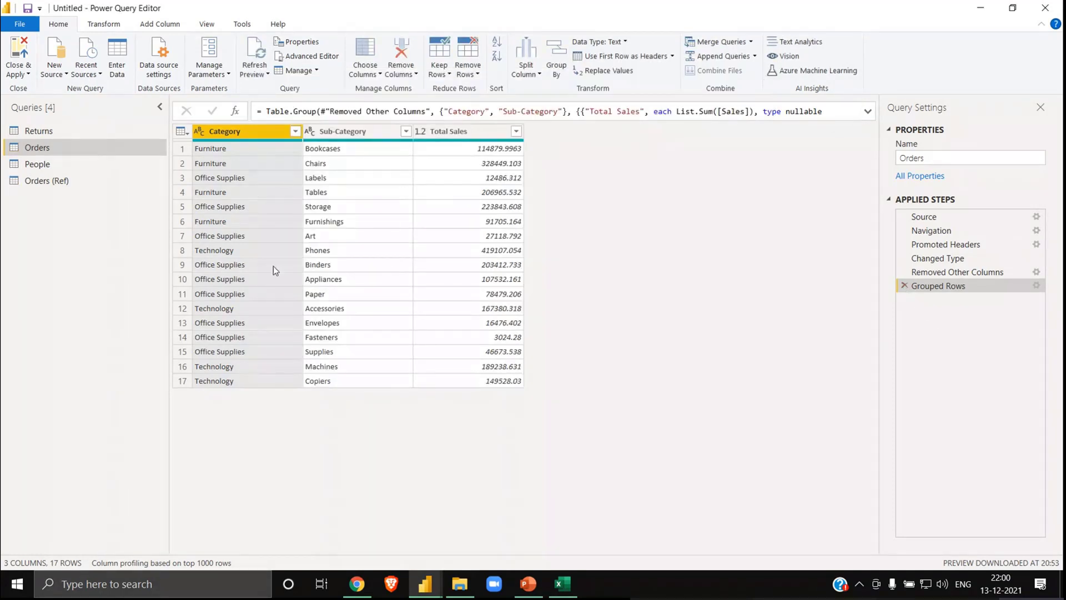
- Compare the columns, rows and applied steps of the Orders query with those of Orders (Ref)
{"action": "left_click", "coordinate": [104, 181]}
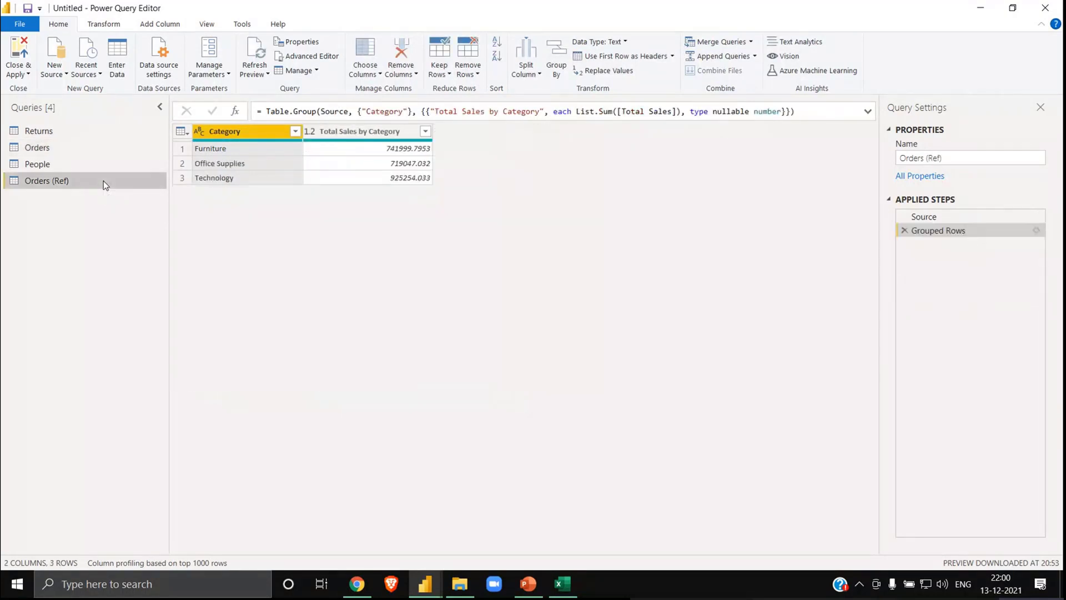
{"action": "left_click", "coordinate": [72, 148]}
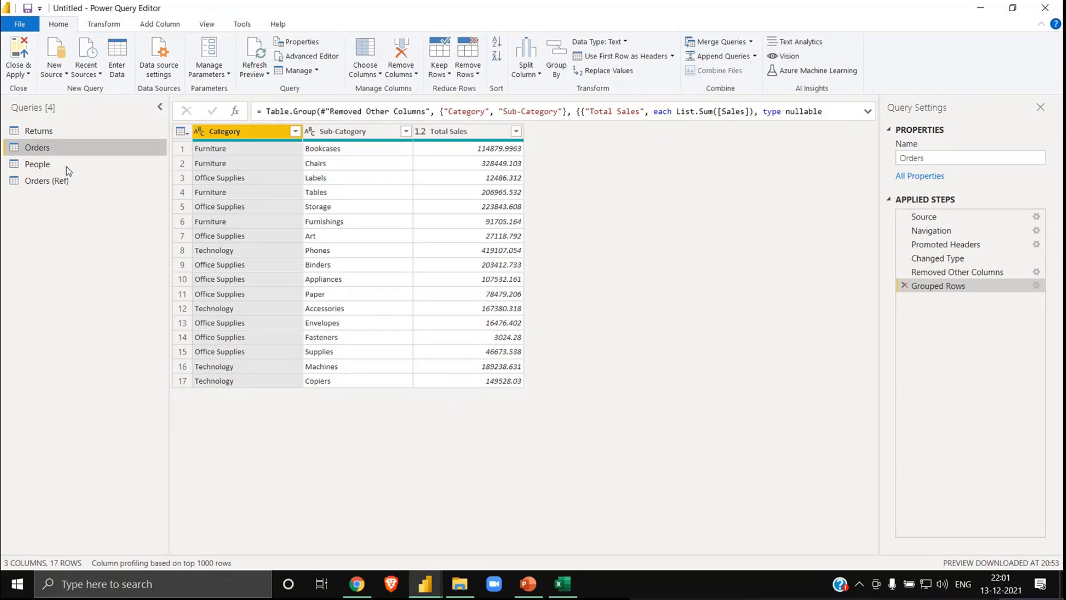
{"action": "left_click", "coordinate": [67, 181]}
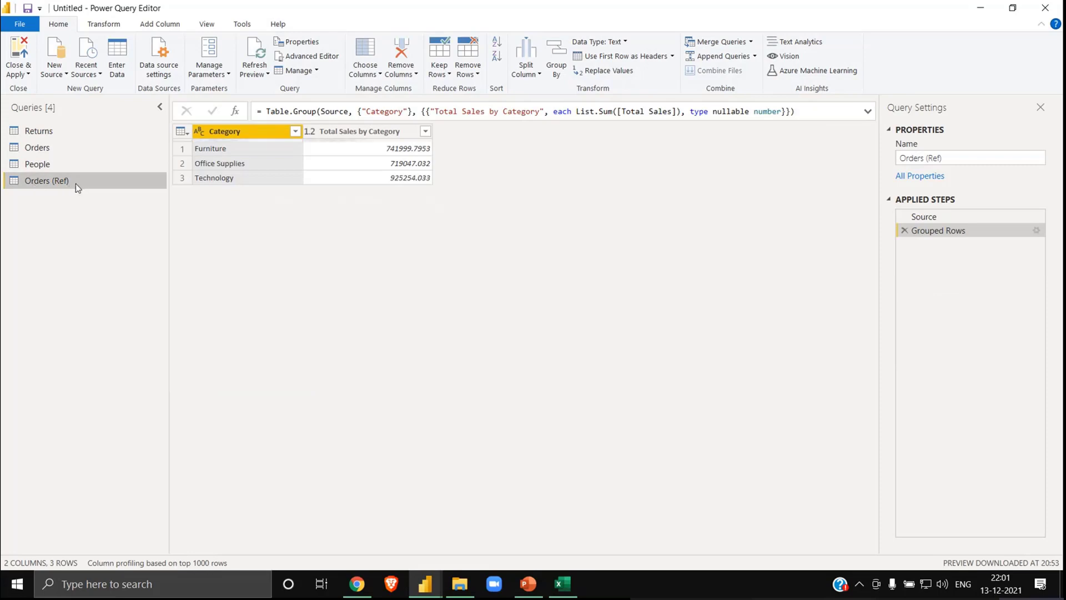
{"action": "left_click", "coordinate": [46, 147]}
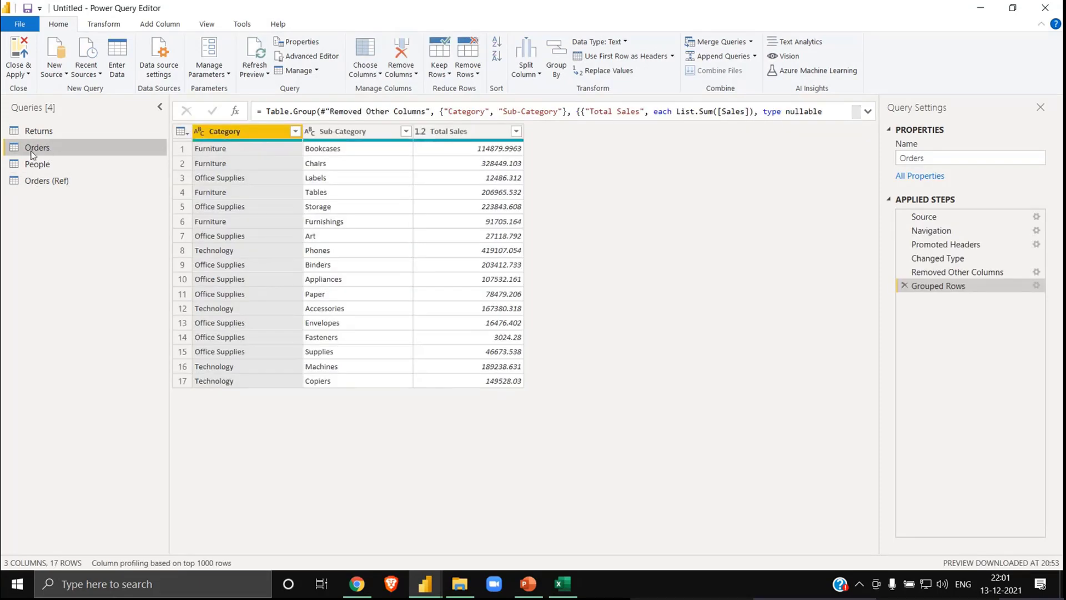
{"action": "left_click", "coordinate": [95, 174]}
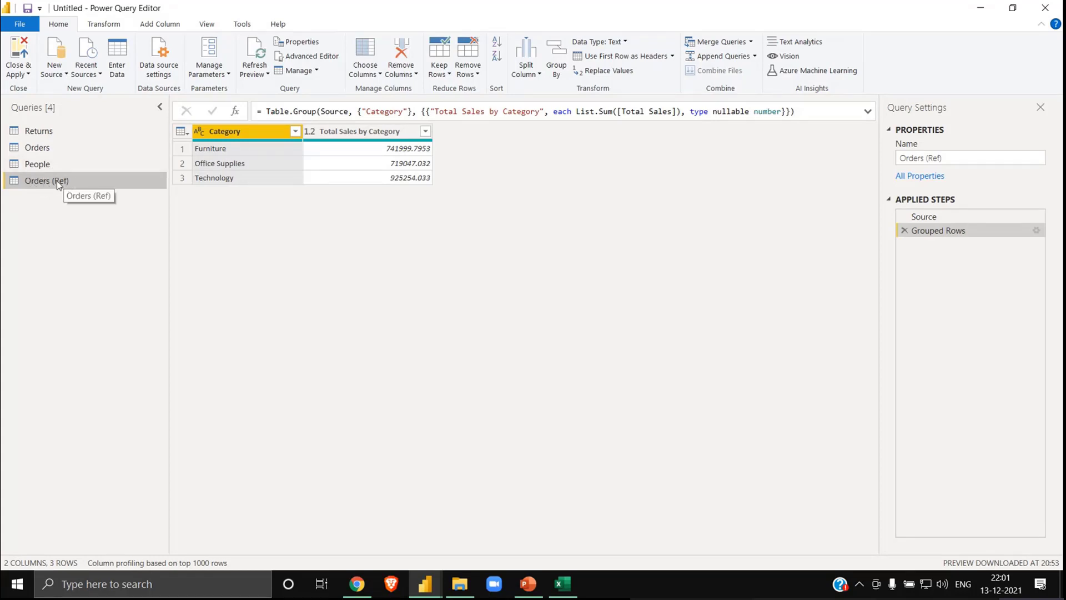
{"action": "left_click", "coordinate": [54, 149]}
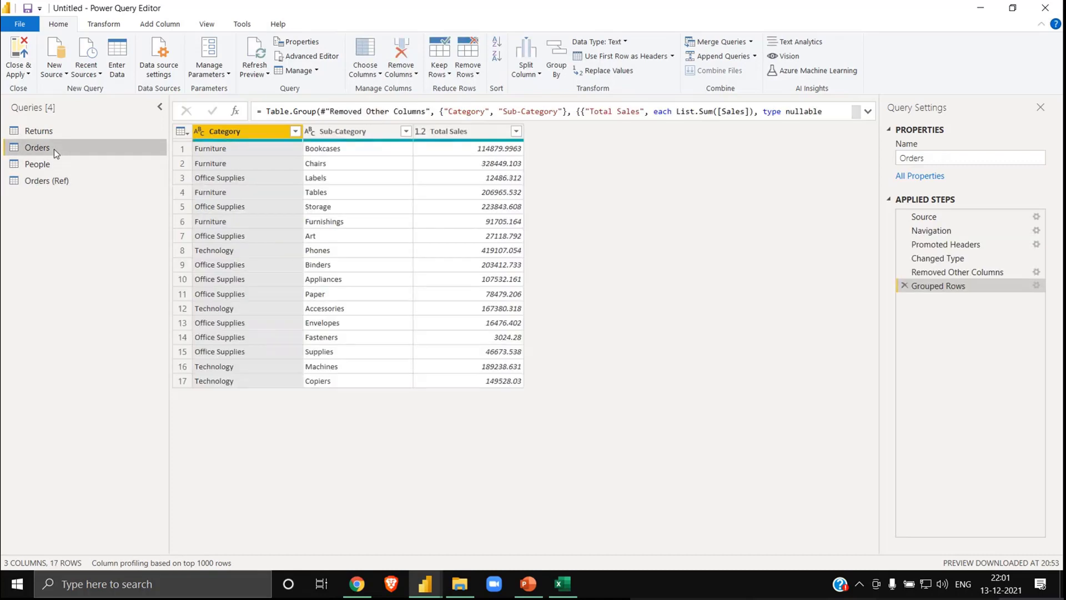
{"action": "left_click", "coordinate": [28, 183]}
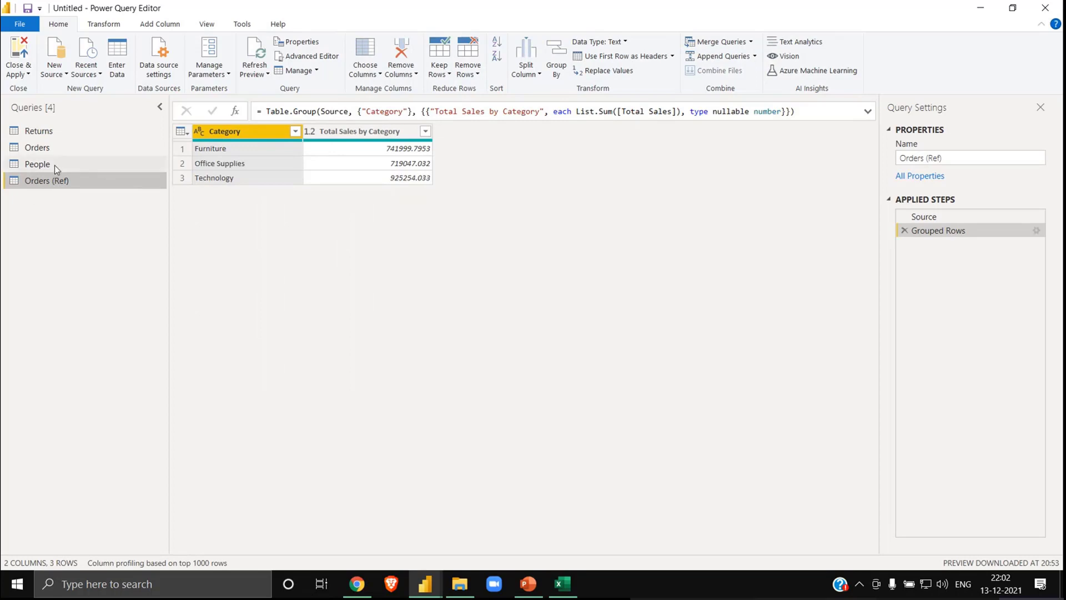
{"action": "left_click", "coordinate": [54, 145]}
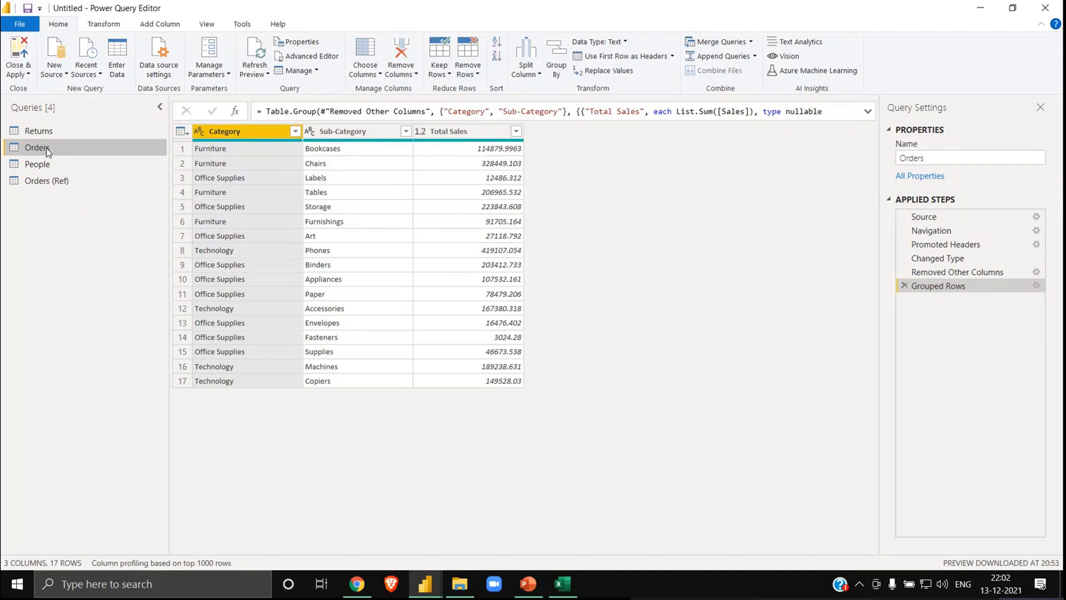
{"action": "left_click", "coordinate": [38, 183]}
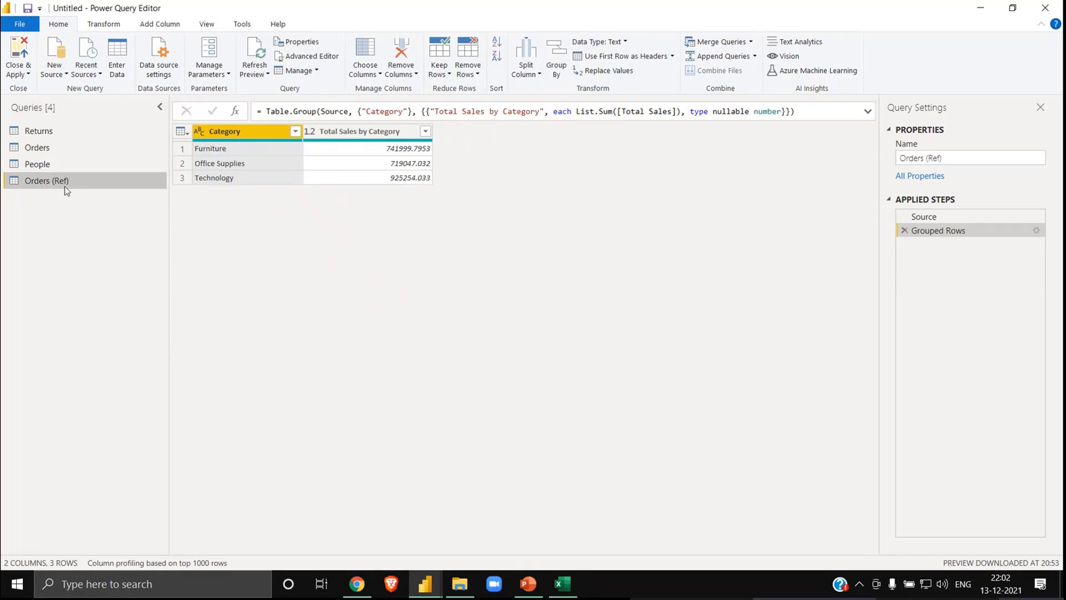
{"action": "left_click", "coordinate": [68, 146]}
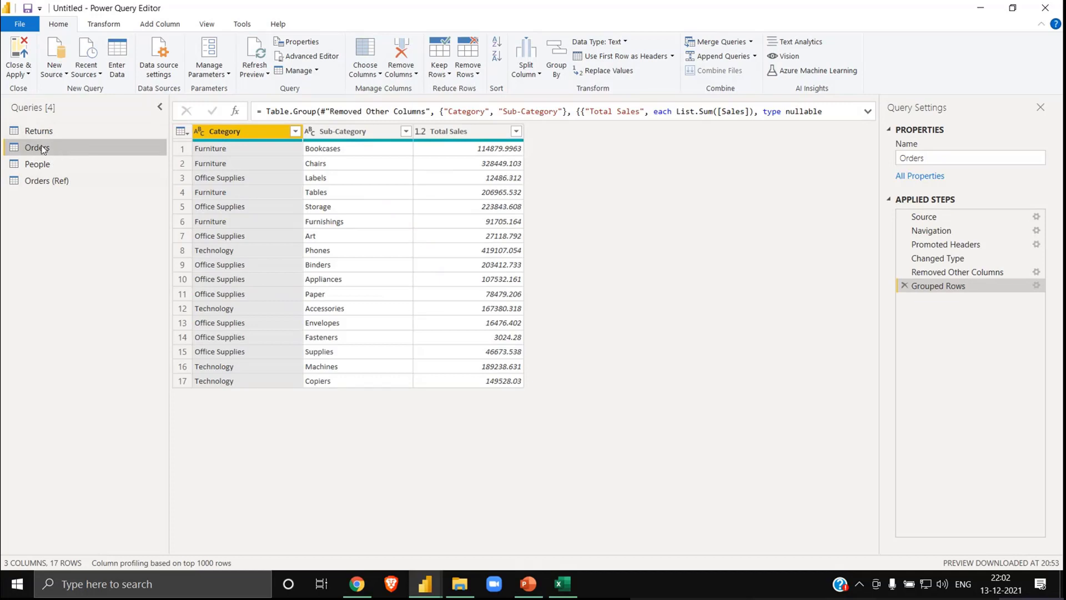
- Delete the Orders (Ref) query and return to Orders
{"action": "left_click", "coordinate": [61, 184]}
{"action": "right_click", "coordinate": [61, 184]}
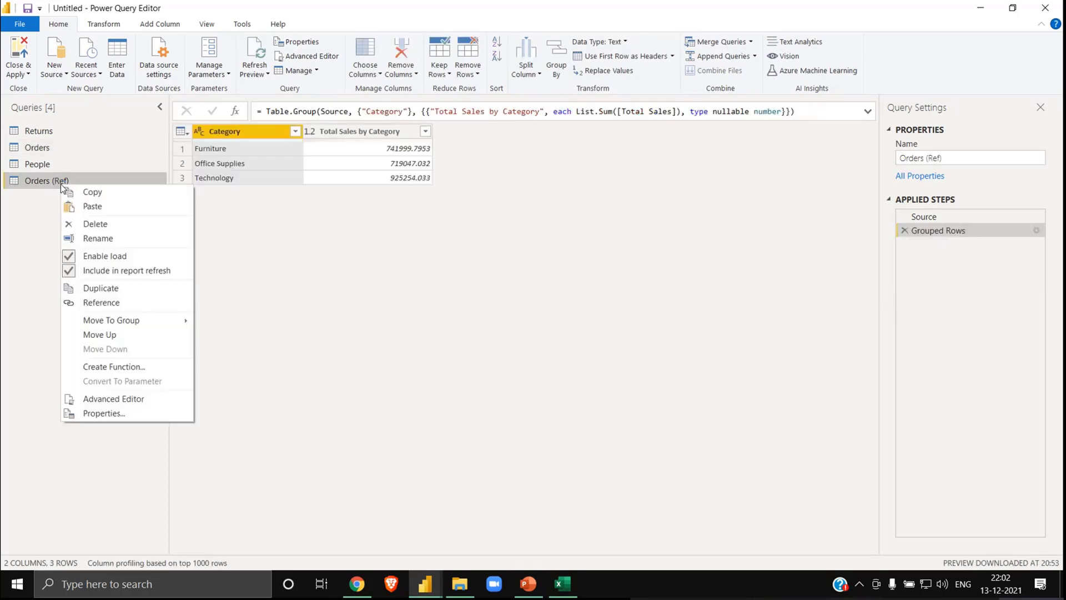
{"action": "left_click", "coordinate": [93, 224]}
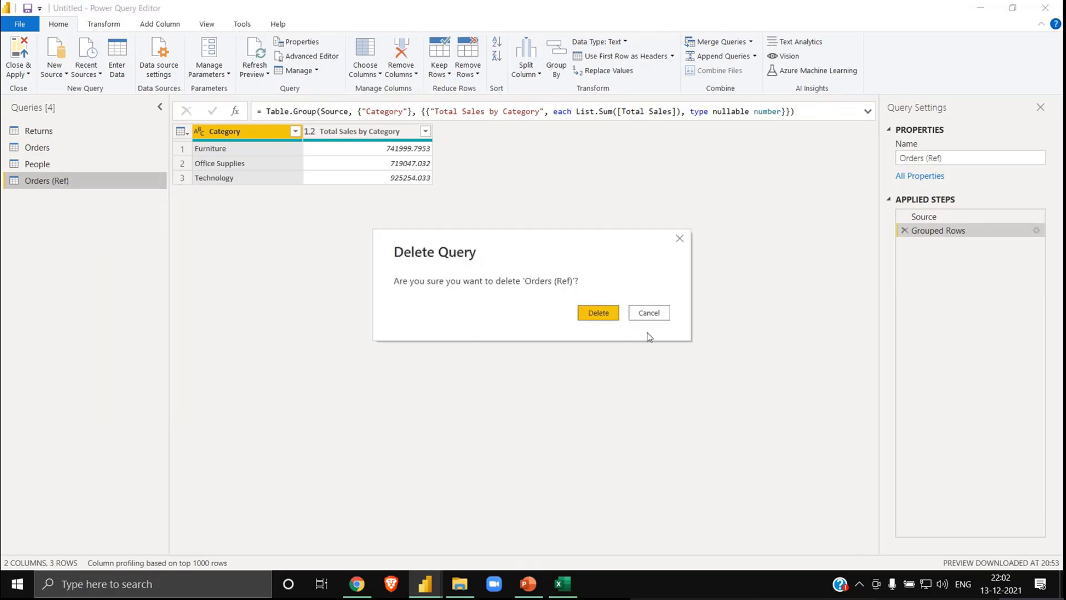
{"action": "left_click", "coordinate": [597, 313]}
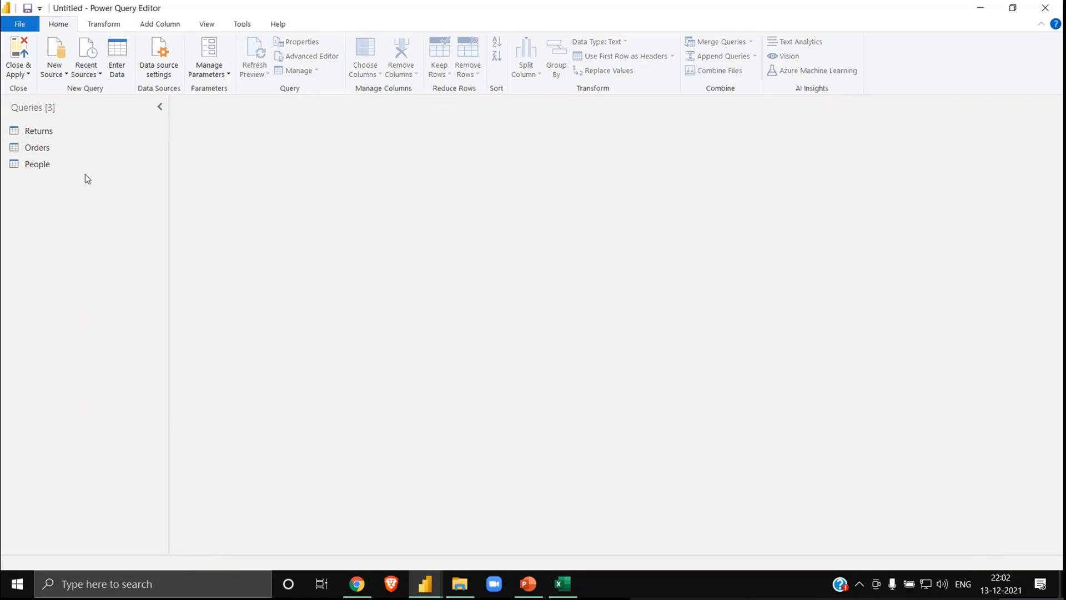
{"action": "left_click", "coordinate": [54, 148]}
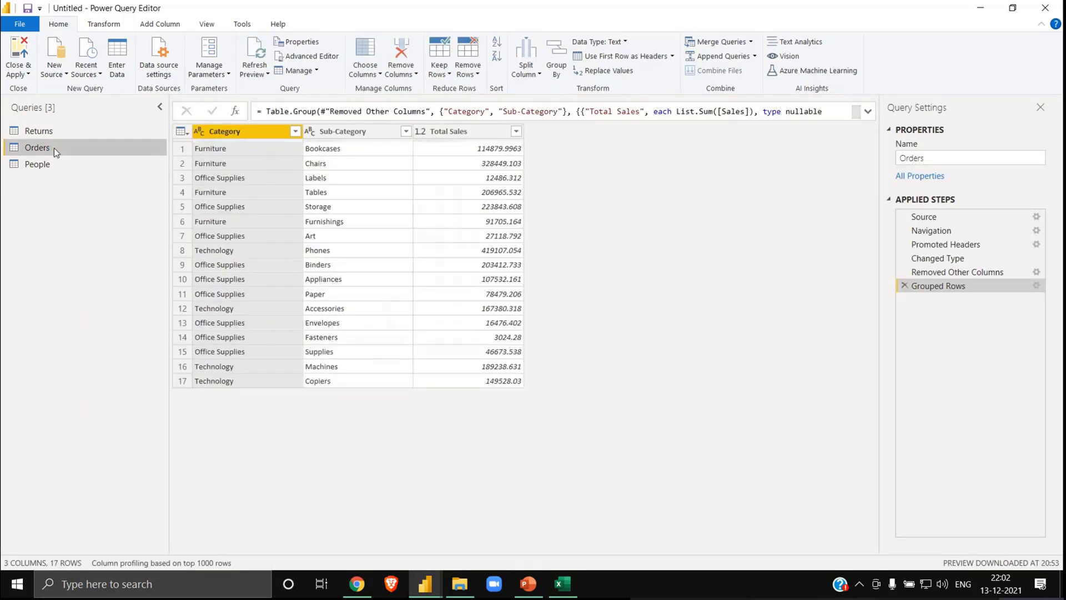
- Duplicate the Orders query
{"action": "right_click", "coordinate": [55, 148]}
{"action": "left_click", "coordinate": [96, 252]}
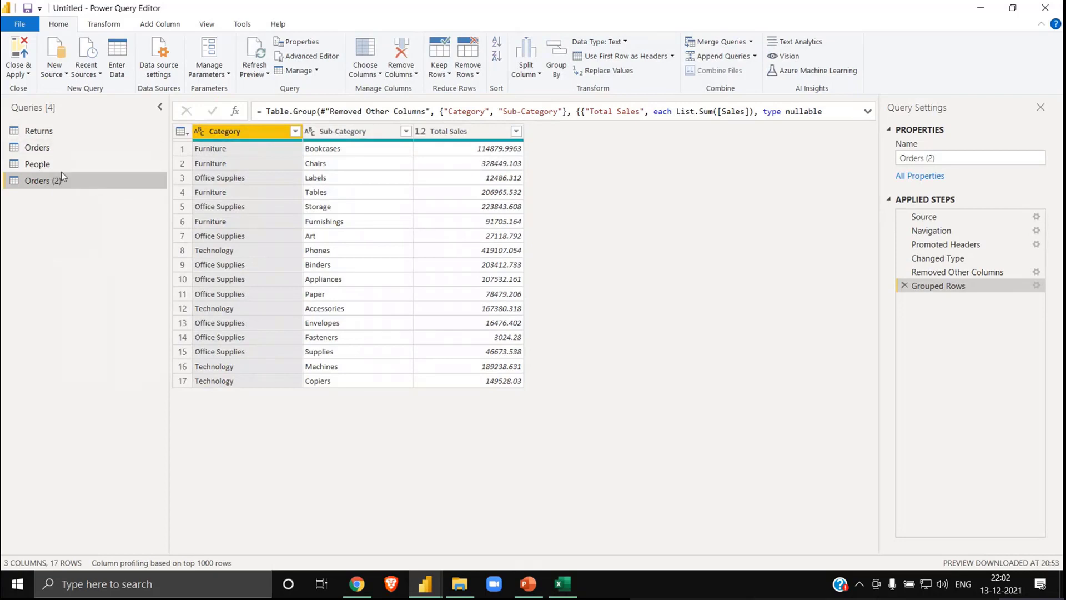
- Try removing the Category column from Orders to check its effect on Orders (2), and undo the removal
{"action": "left_click", "coordinate": [74, 148]}
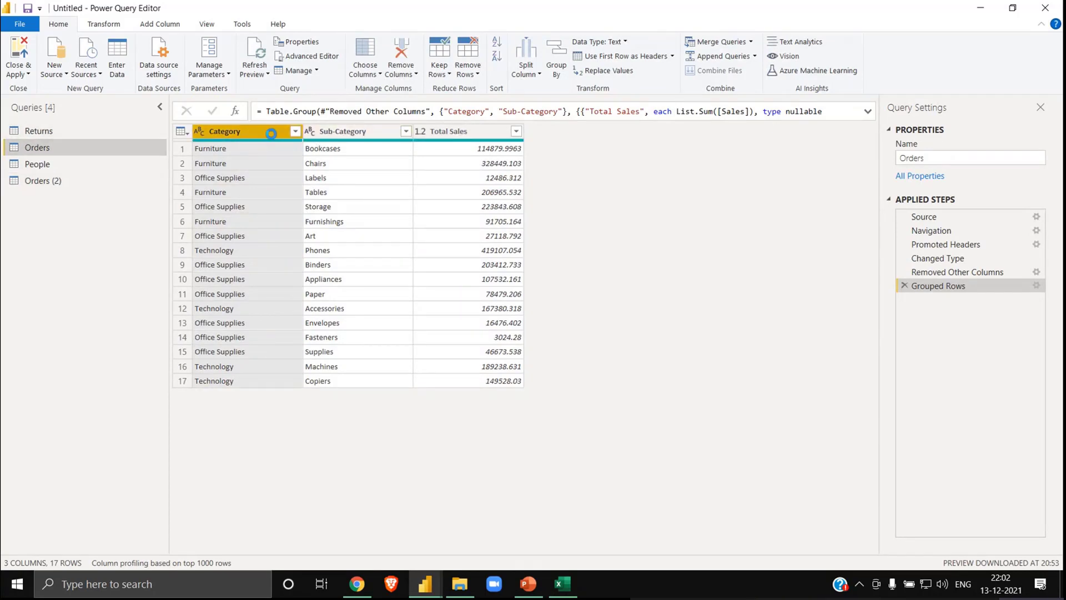
{"action": "key", "text": "Delete"}
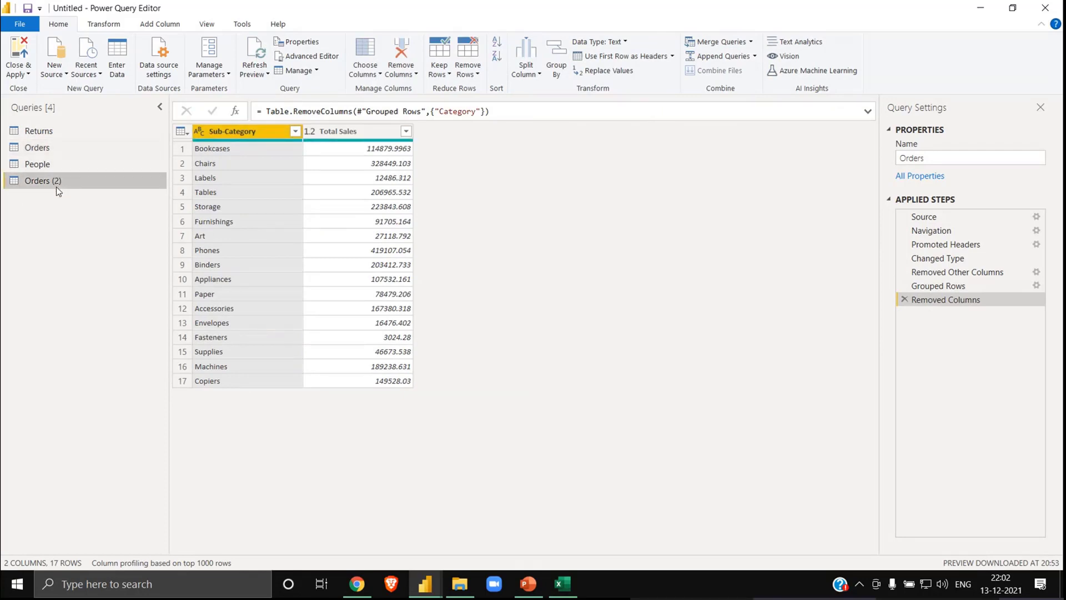
{"action": "left_click", "coordinate": [55, 186]}
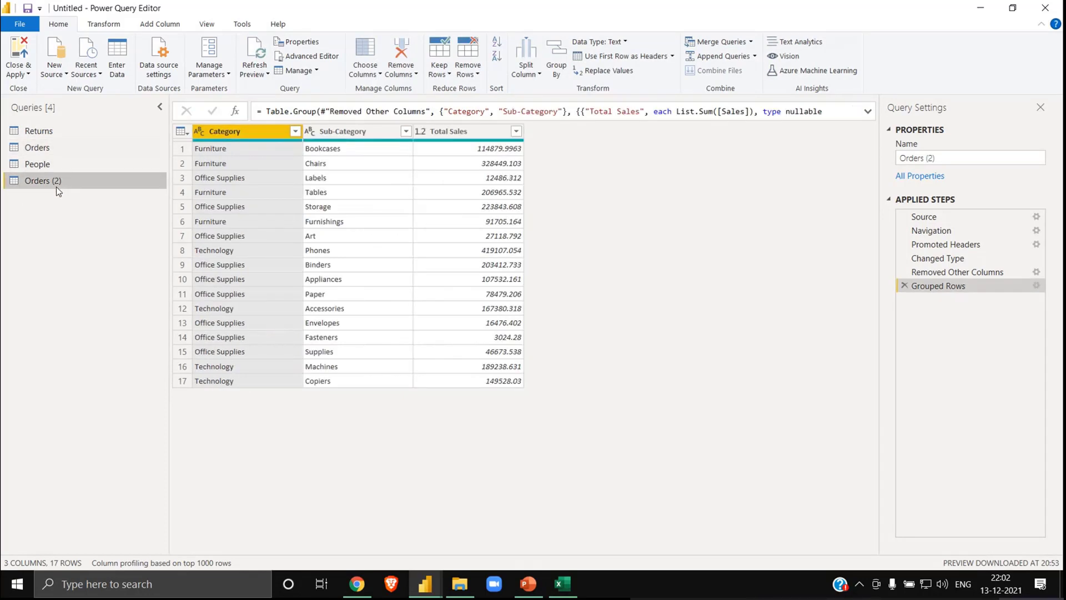
{"action": "left_click", "coordinate": [48, 149]}
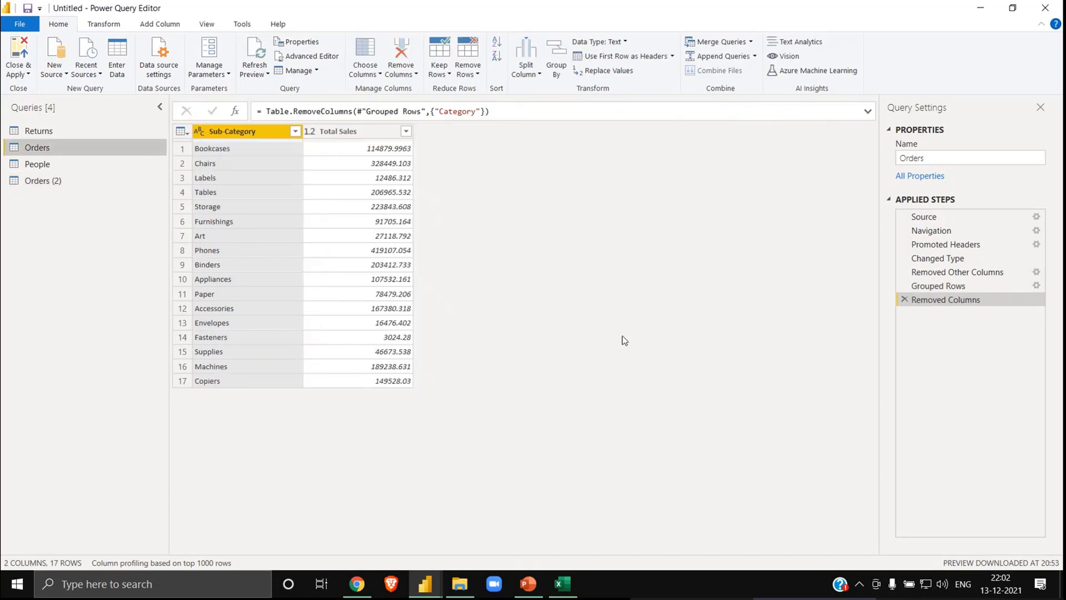
{"action": "left_click", "coordinate": [903, 299]}
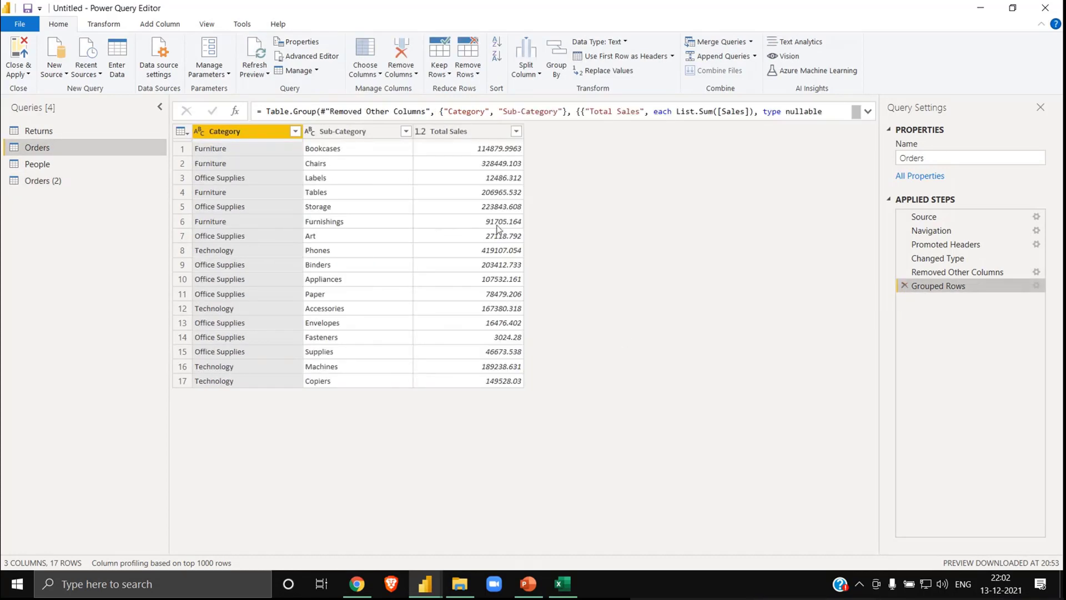
- Rename the Orders (2) query as Orders (Duplicate)
{"action": "left_click", "coordinate": [66, 180]}
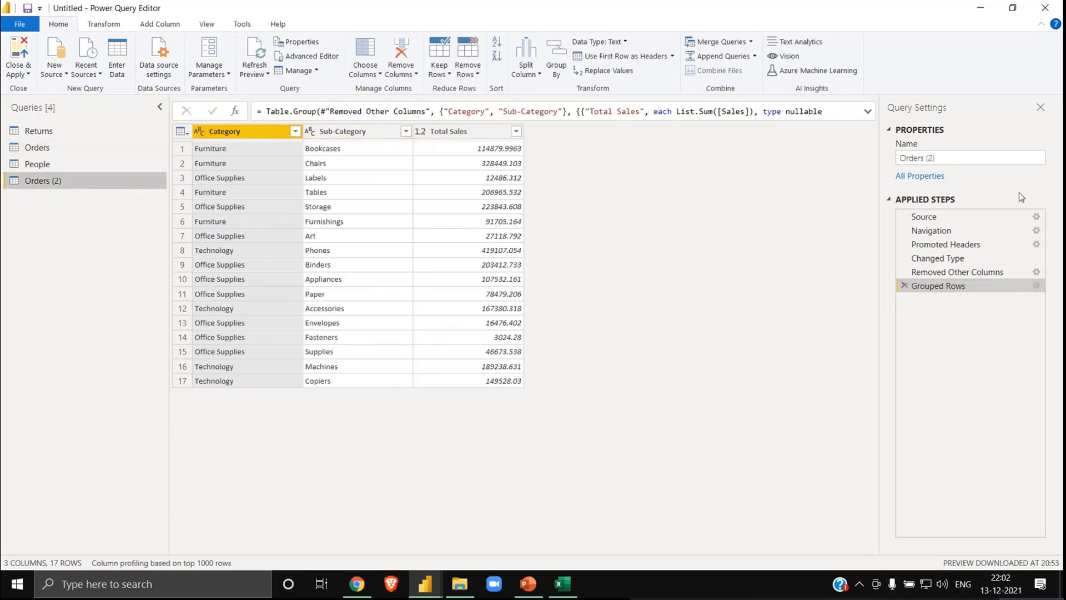
{"action": "left_click", "coordinate": [972, 159]}
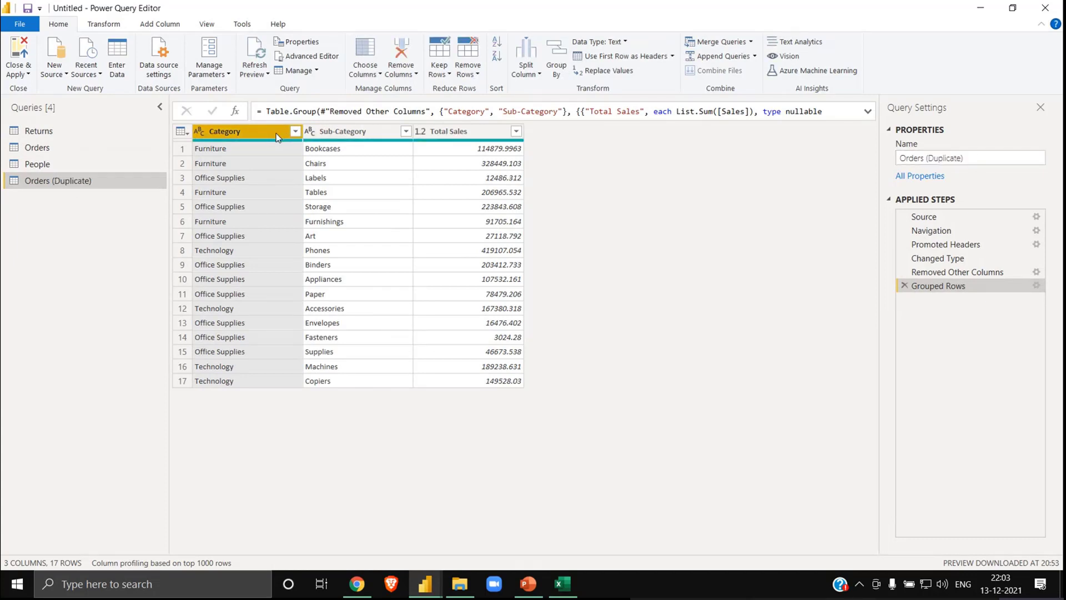
- Group Orders (Duplicate) by Category, summing Total Sales into a new column named Total Sales by Category
{"action": "right_click", "coordinate": [277, 134]}
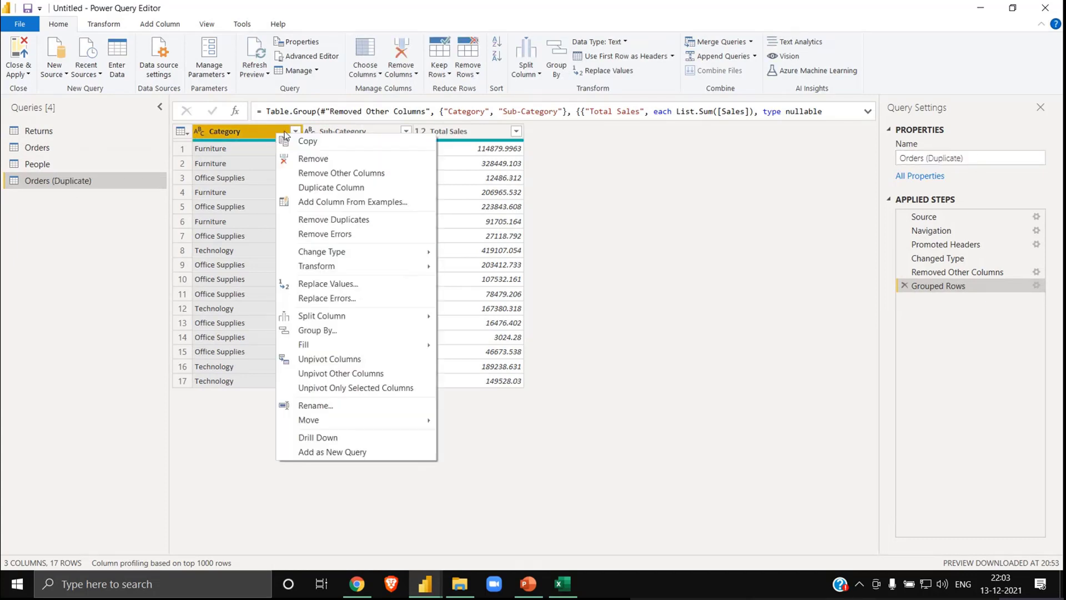
{"action": "left_click", "coordinate": [341, 331]}
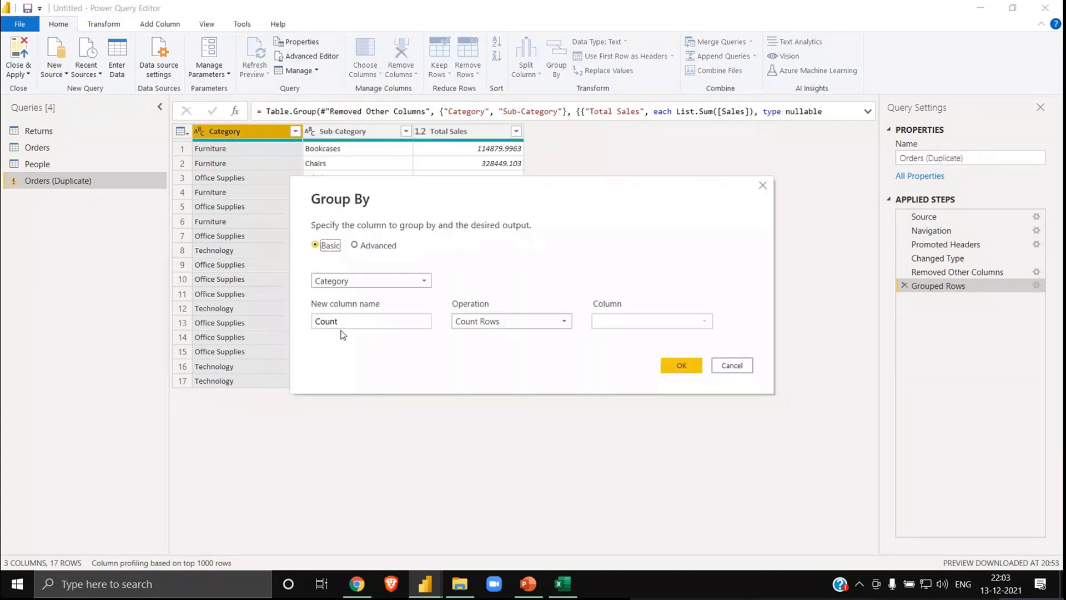
{"action": "left_click", "coordinate": [466, 320]}
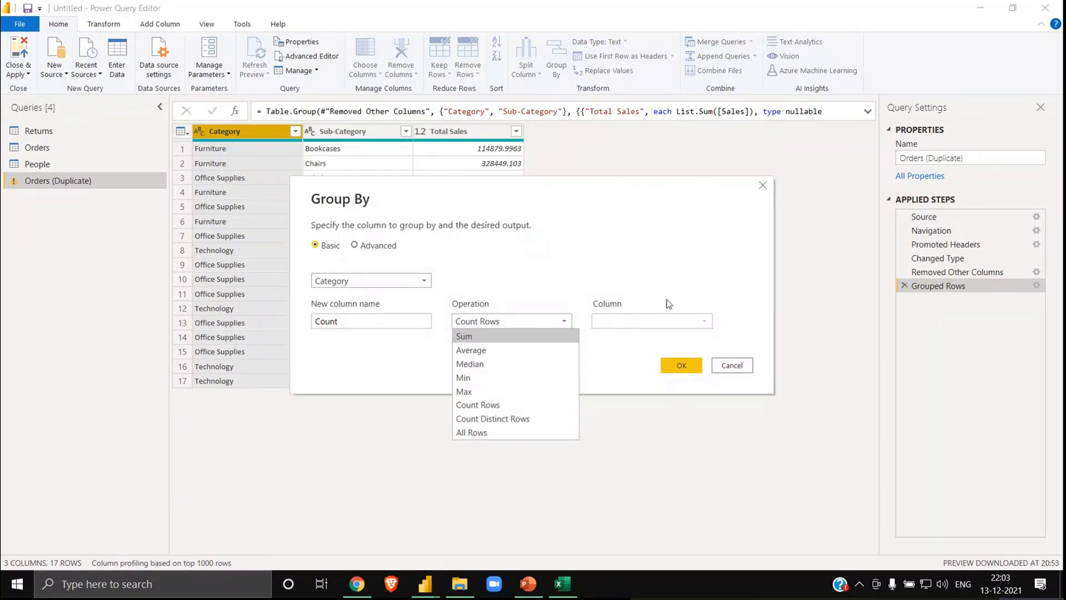
{"action": "left_click", "coordinate": [554, 336]}
{"action": "left_click", "coordinate": [658, 322]}
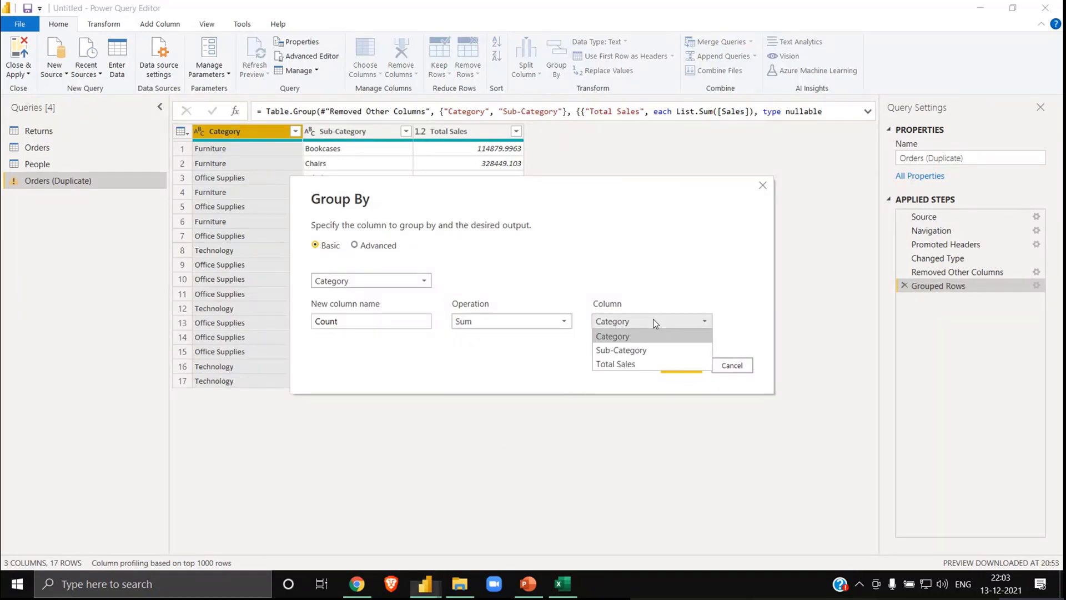
{"action": "left_click", "coordinate": [639, 364]}
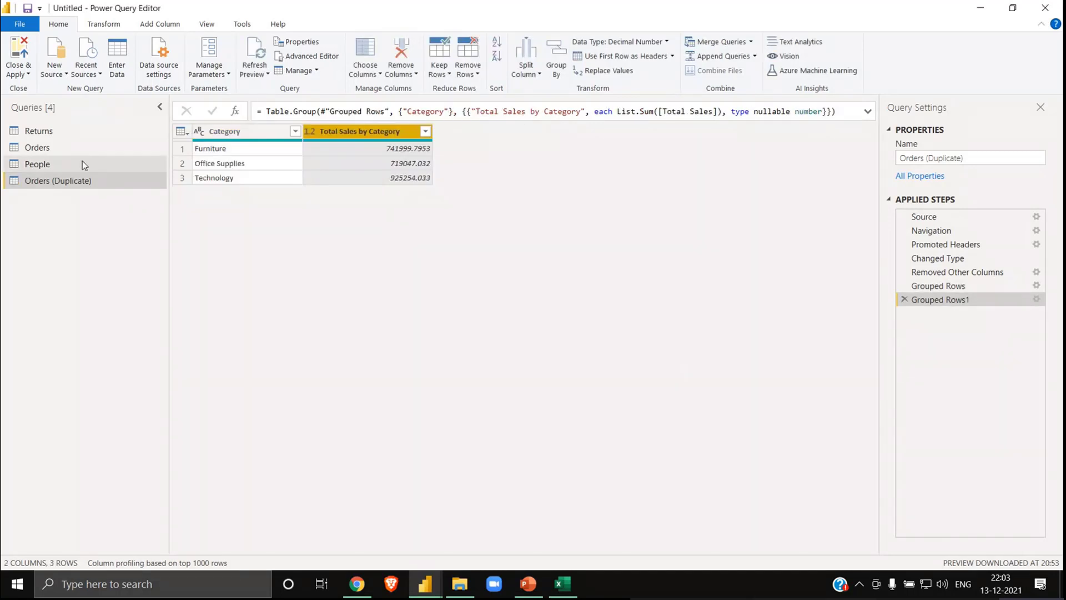
- Merge Orders with Orders (Duplicate), matching on the Category columns with a Left Outer join
{"action": "left_click", "coordinate": [79, 151]}
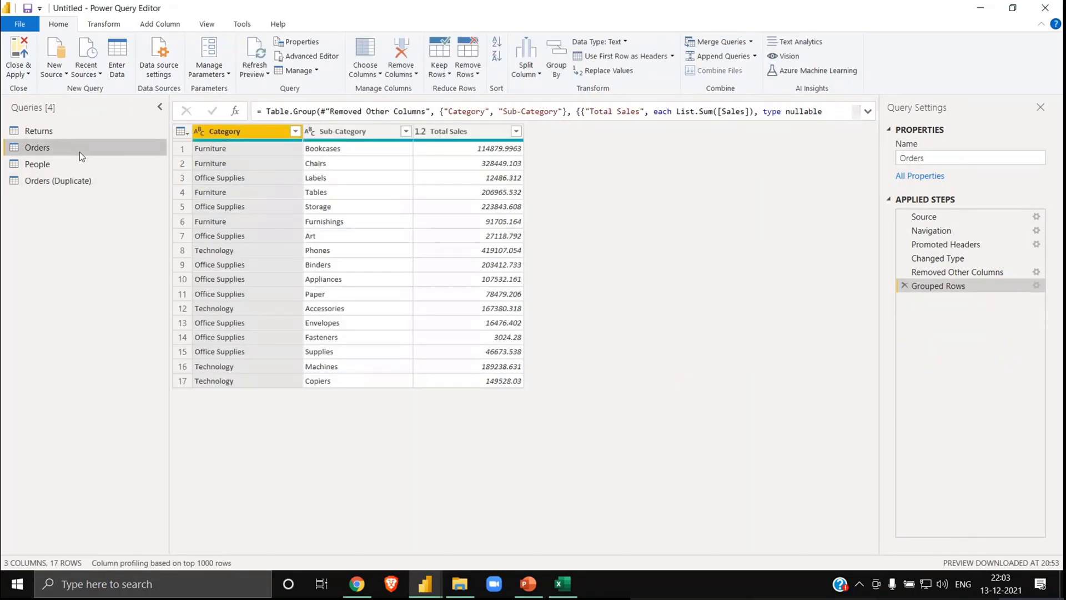
{"action": "left_click", "coordinate": [712, 43]}
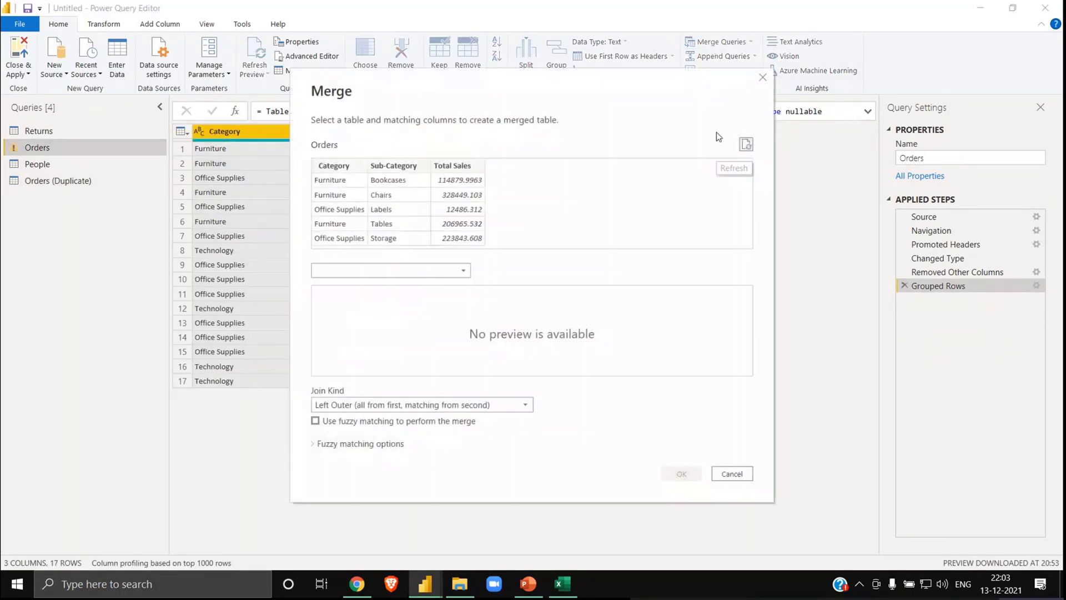
{"action": "left_click", "coordinate": [412, 271]}
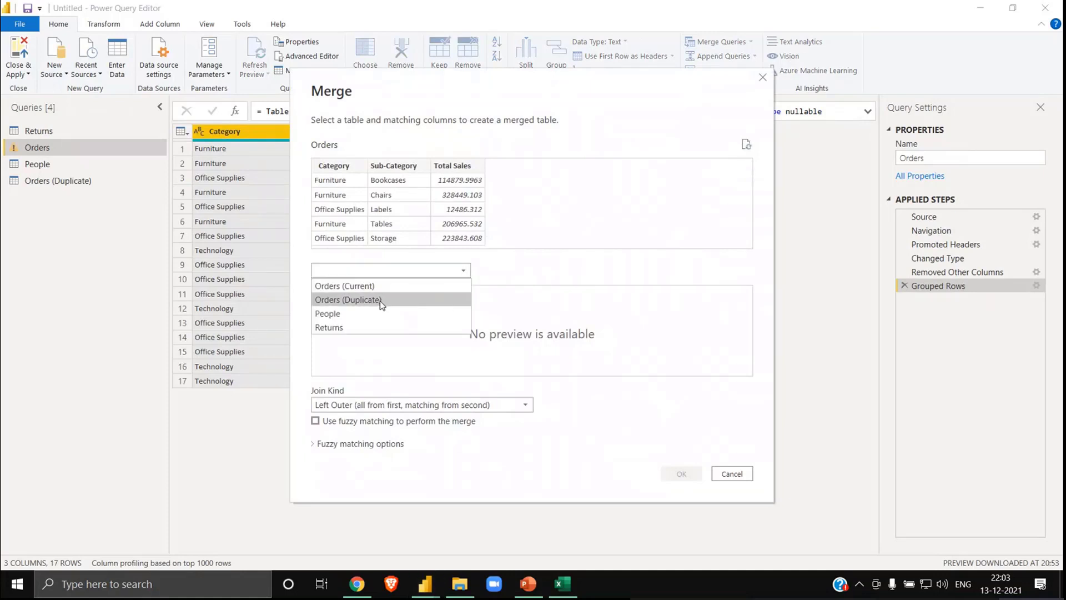
{"action": "left_click", "coordinate": [379, 299]}
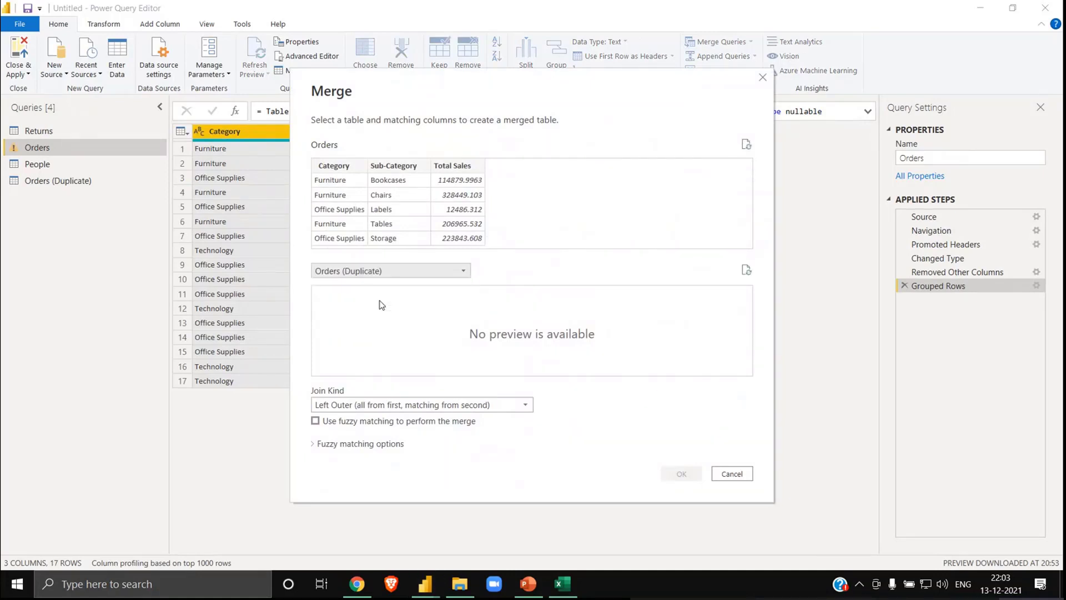
{"action": "left_click", "coordinate": [350, 169]}
{"action": "left_click", "coordinate": [352, 294]}
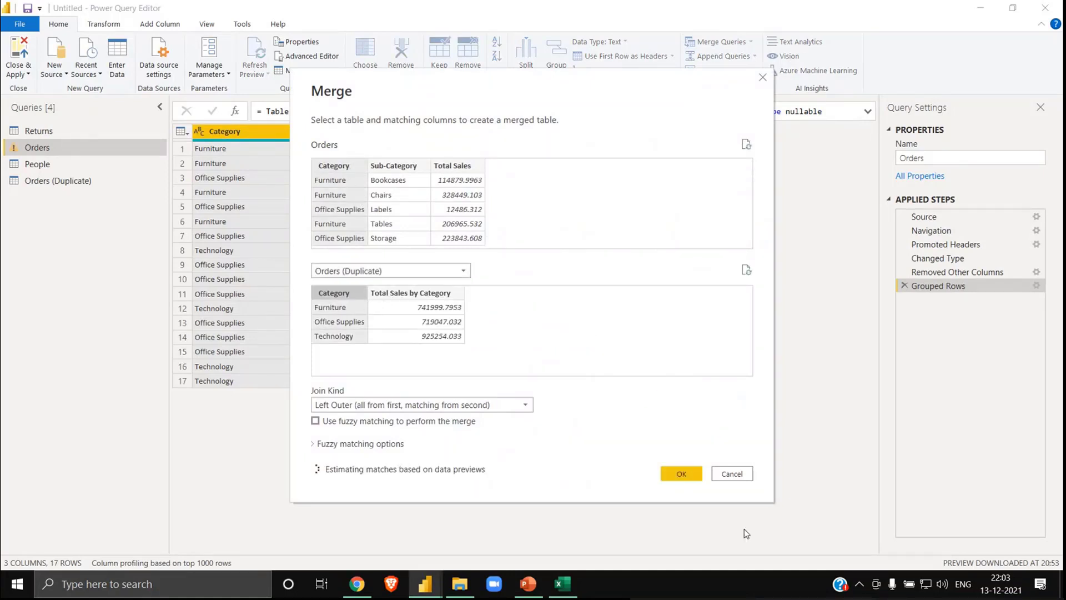
{"action": "left_click", "coordinate": [683, 471]}
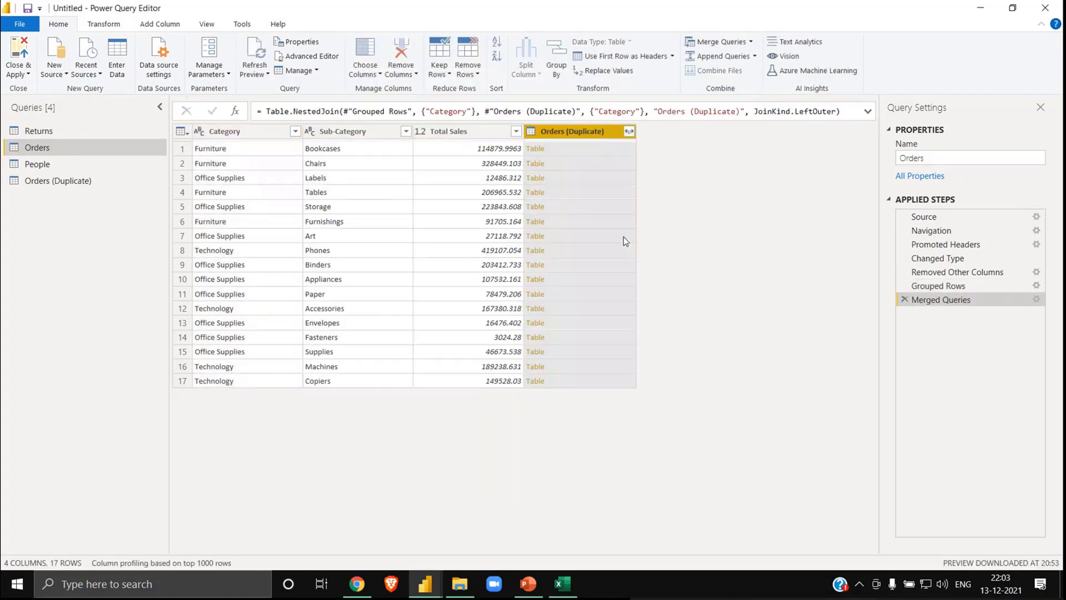
- Expand the merged Orders (Duplicate) column to only Total Sales by Category, without the original column name as prefix
{"action": "left_click", "coordinate": [630, 131]}
{"action": "left_click", "coordinate": [426, 215]}
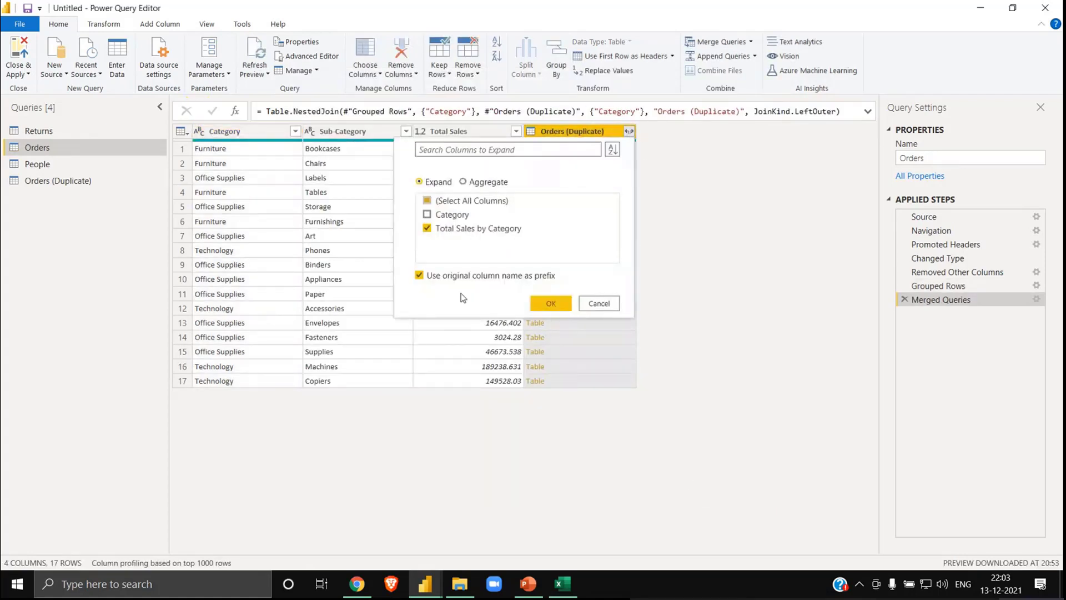
{"action": "left_click", "coordinate": [458, 277]}
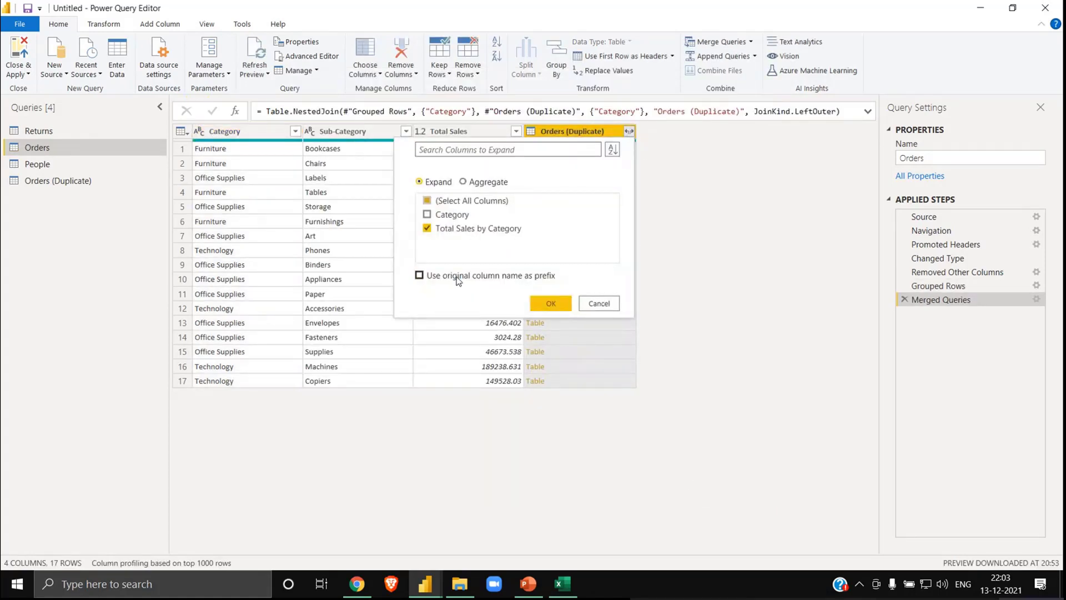
{"action": "left_click", "coordinate": [551, 304]}
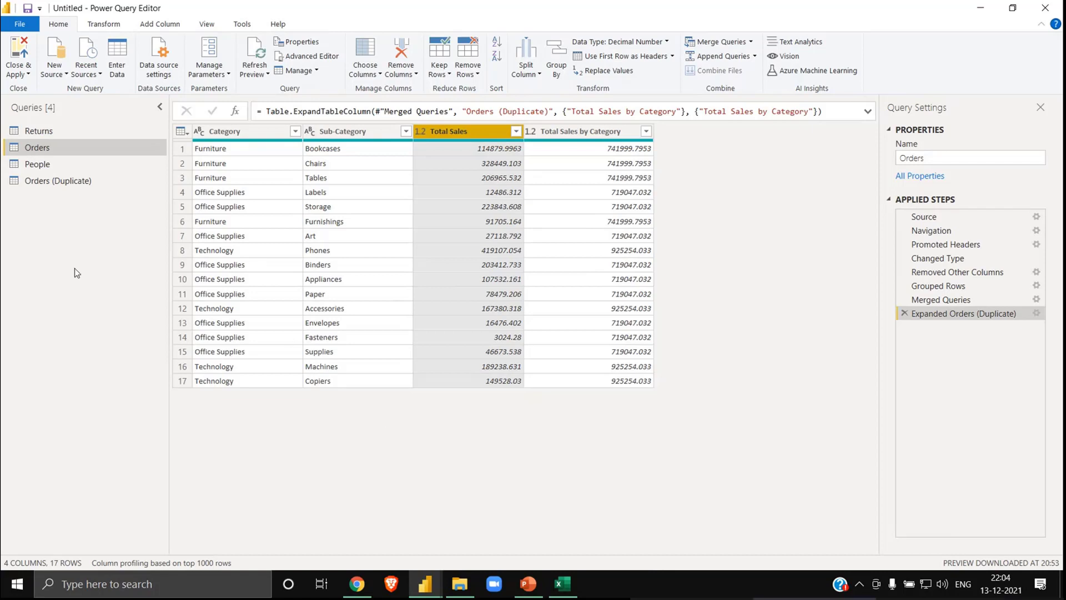
- Compare the data and applied steps of Orders (Duplicate) with those of Orders, including its Source, Navigation and Promoted Headers steps
{"action": "left_click", "coordinate": [88, 178]}
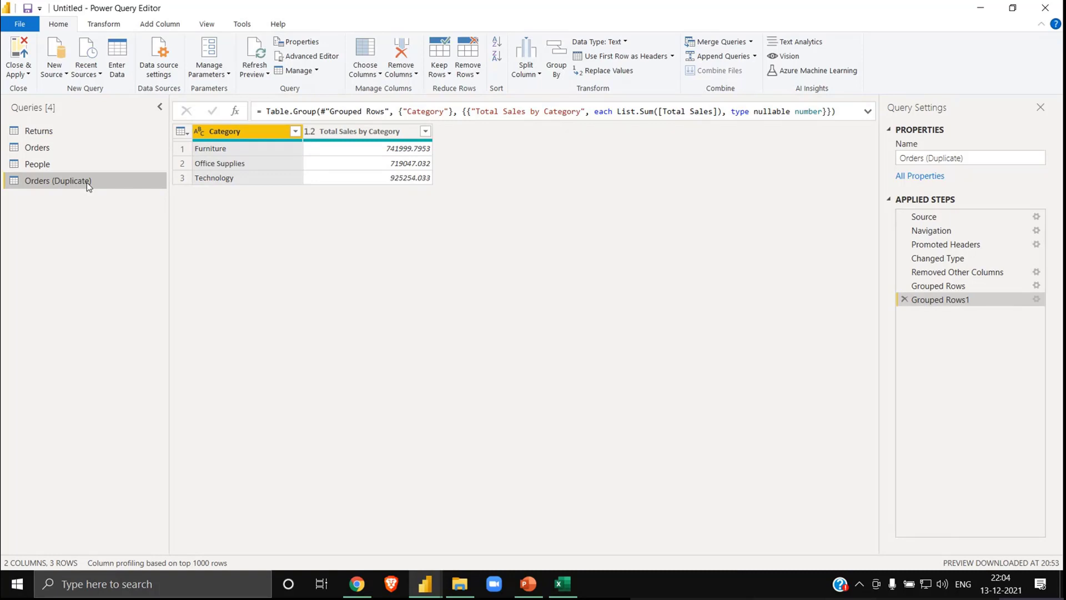
{"action": "left_click", "coordinate": [39, 148]}
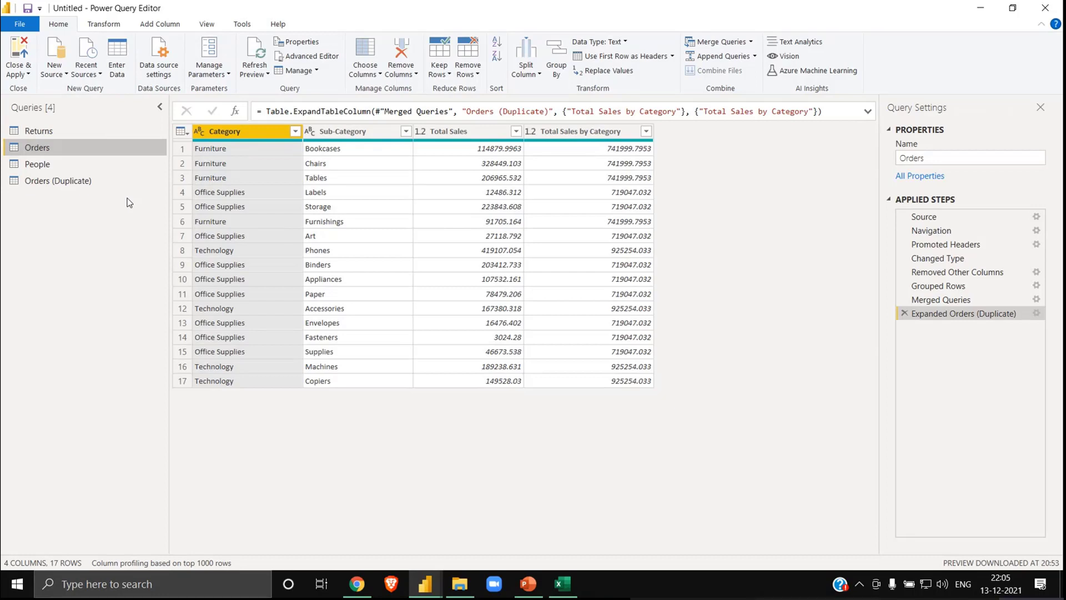
{"action": "left_click", "coordinate": [95, 183]}
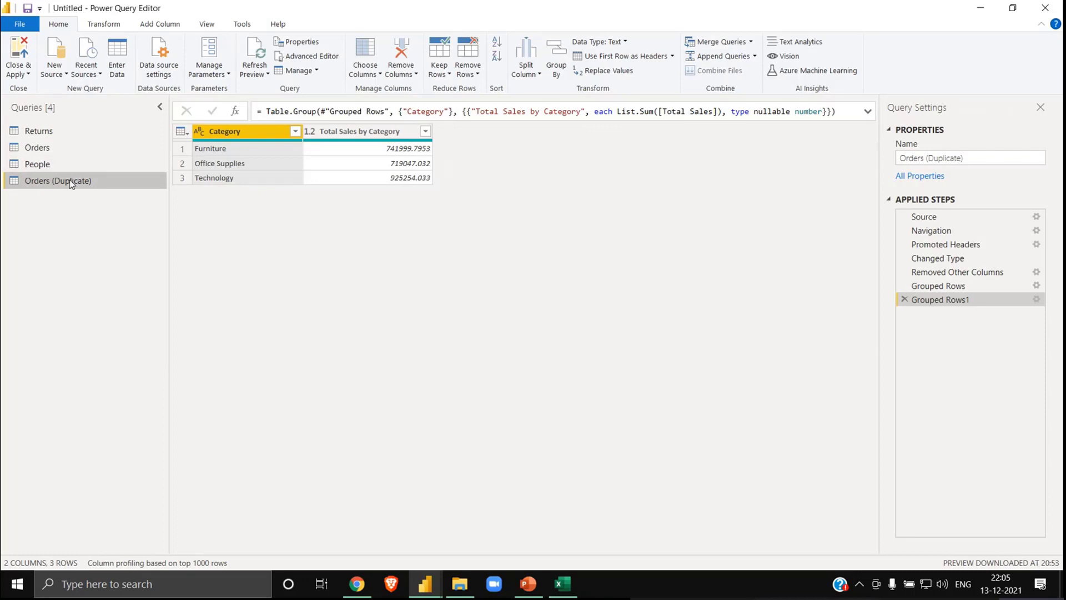
{"action": "left_click", "coordinate": [931, 220]}
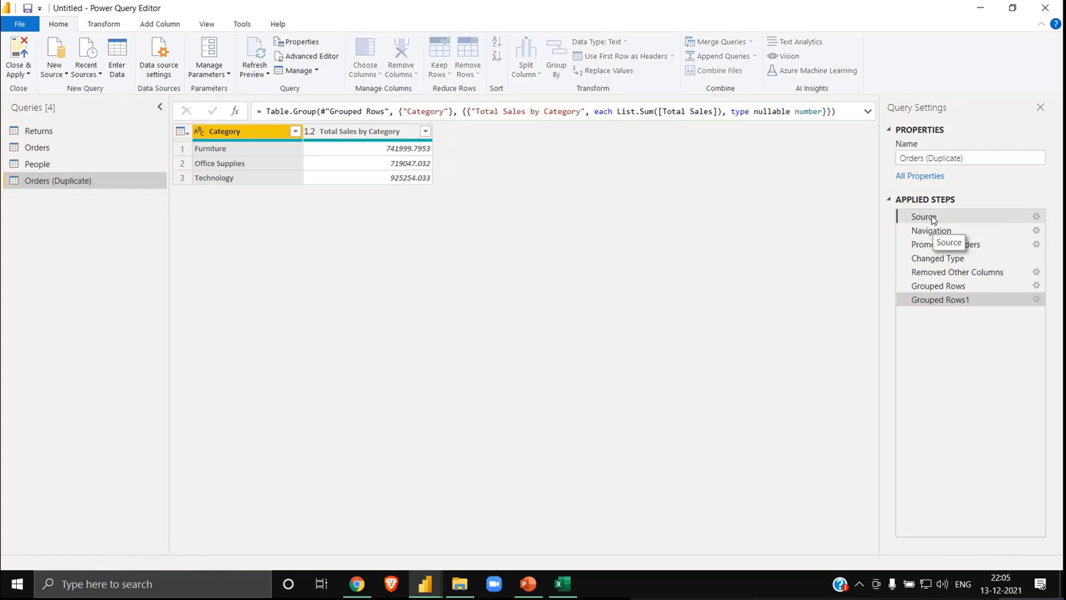
{"action": "left_click", "coordinate": [933, 232]}
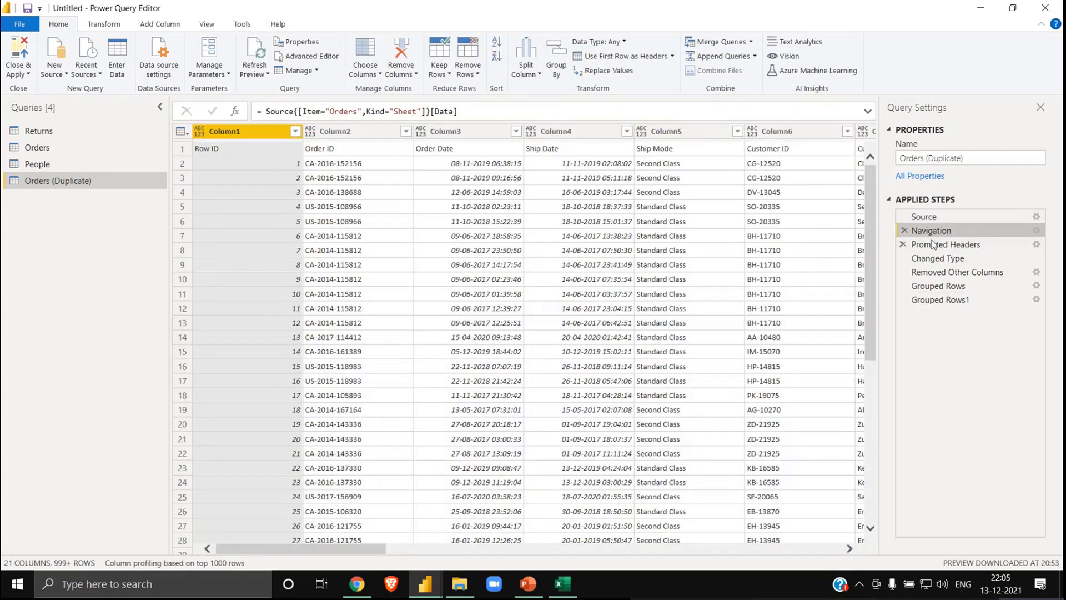
{"action": "left_click", "coordinate": [932, 242]}
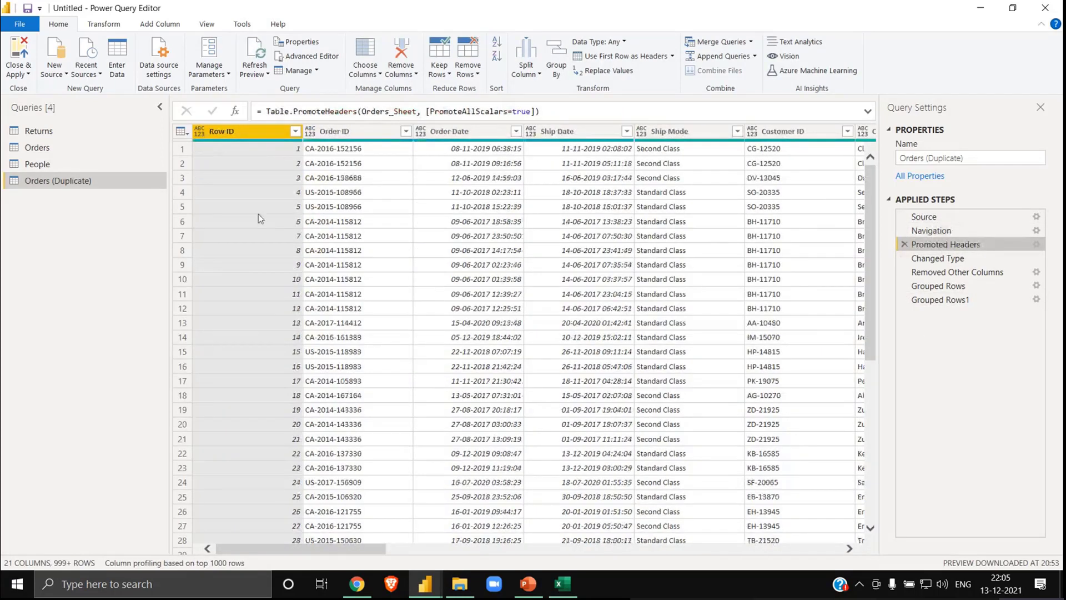
{"action": "left_click", "coordinate": [89, 148]}
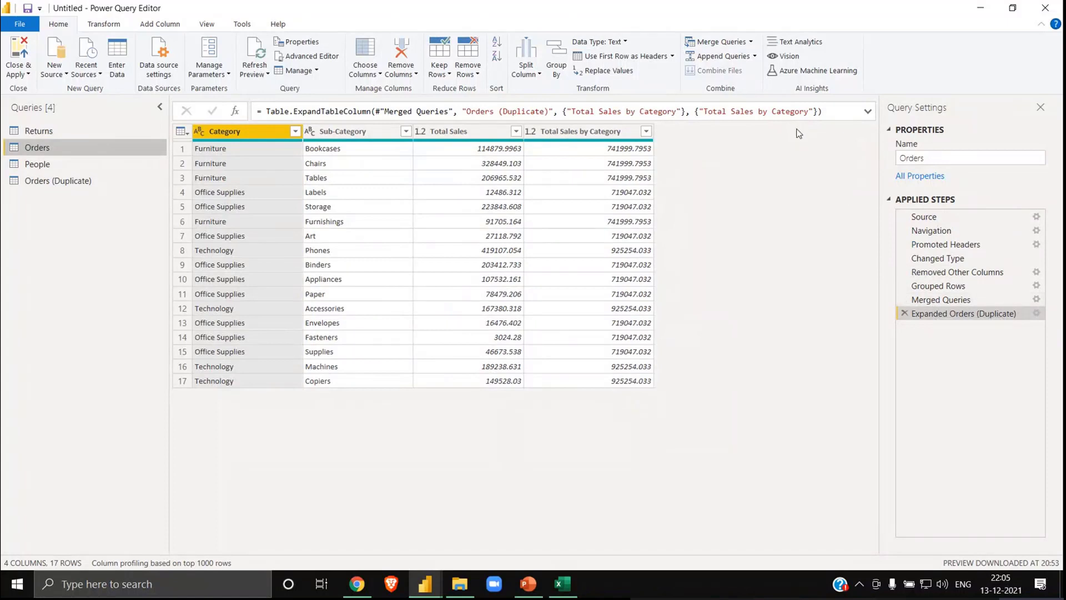
{"action": "left_click", "coordinate": [61, 185]}
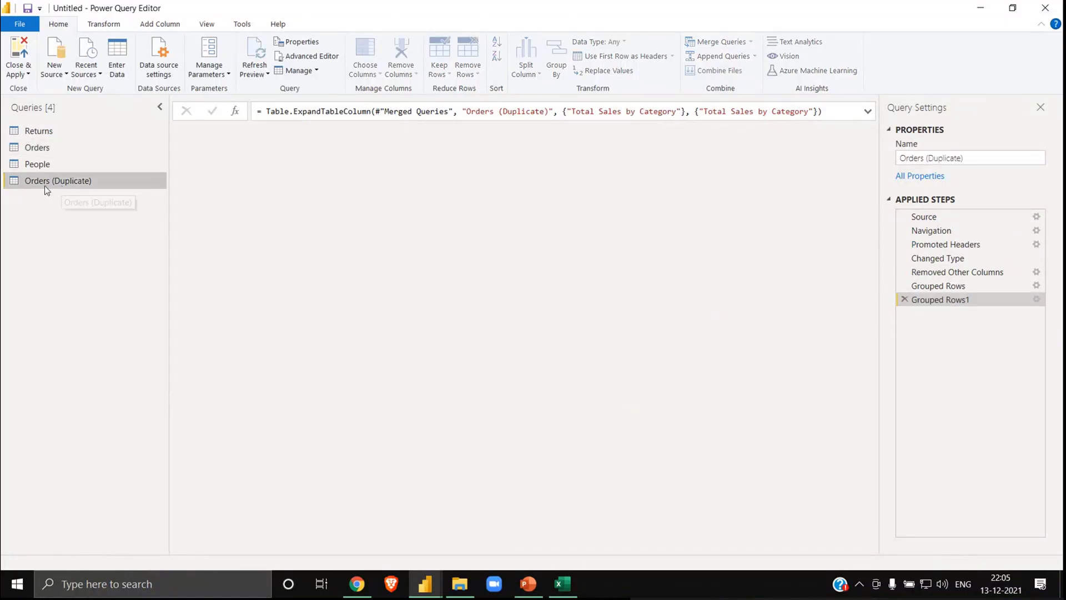
{"action": "left_click", "coordinate": [50, 152]}
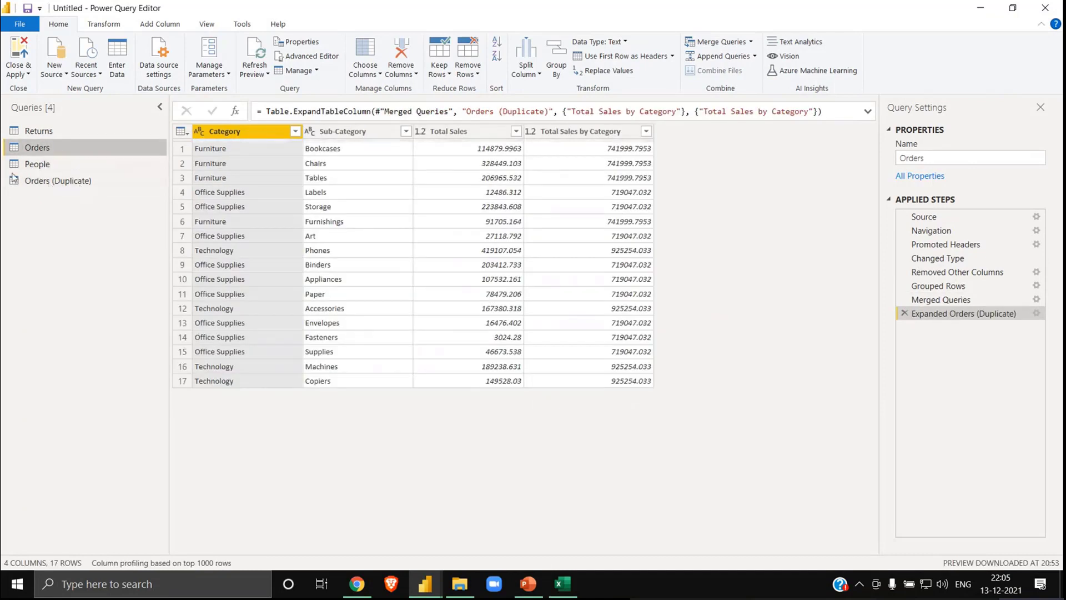
{"action": "left_click", "coordinate": [70, 185]}
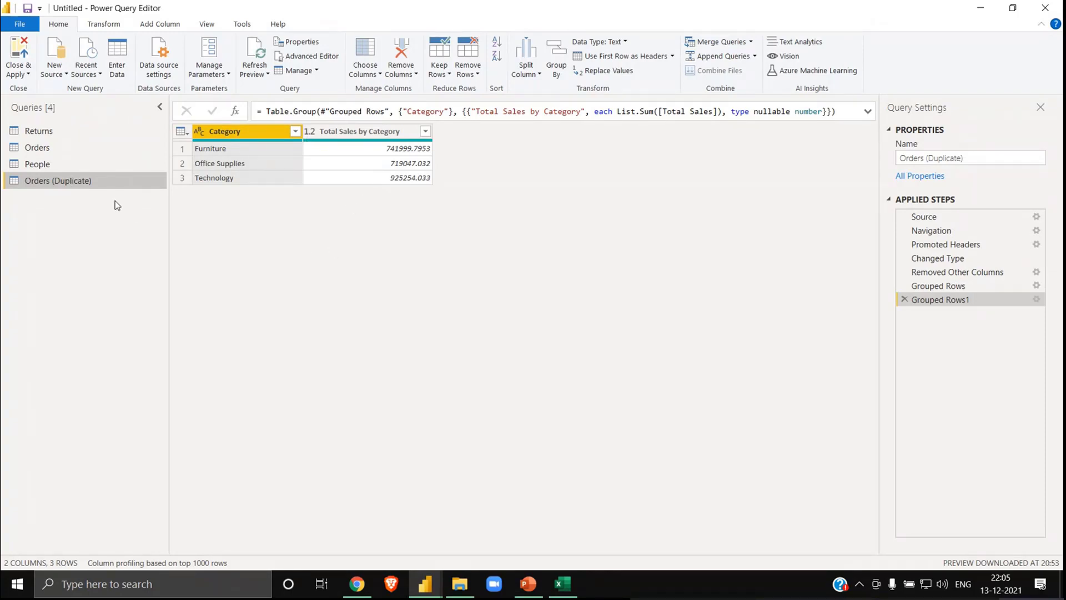
- Create a reference query from Orders (Duplicate) and select its Total Sales by Category column
{"action": "right_click", "coordinate": [110, 184]}
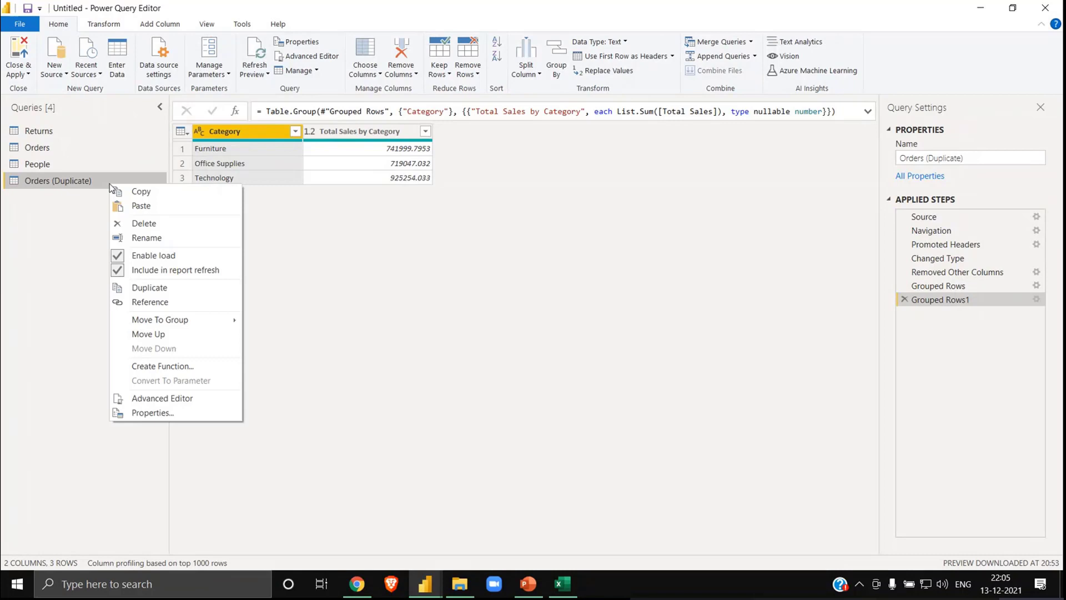
{"action": "left_click", "coordinate": [166, 302]}
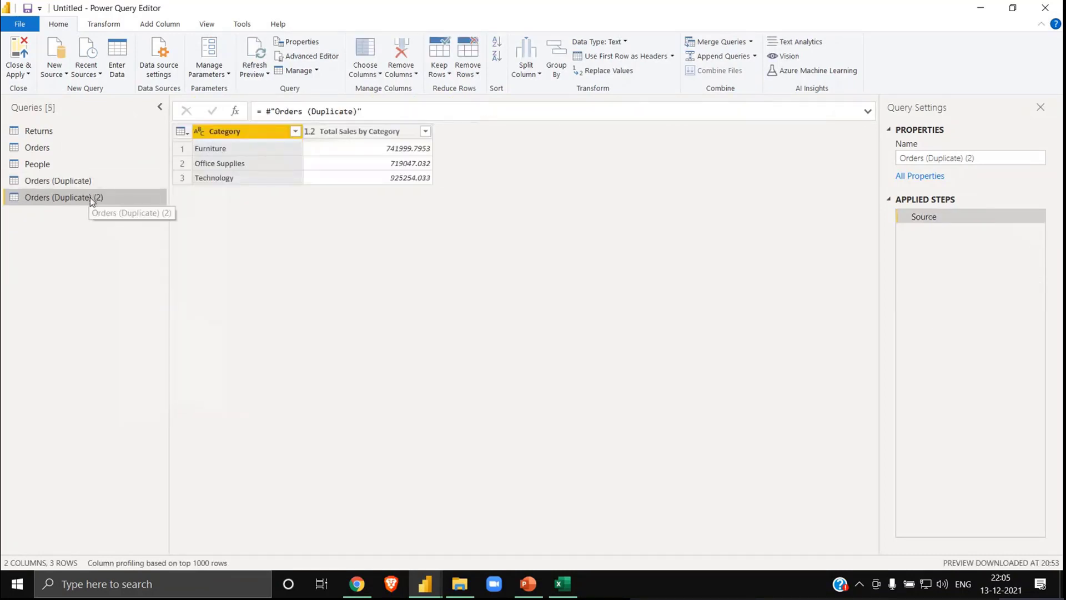
{"action": "left_click", "coordinate": [363, 132]}
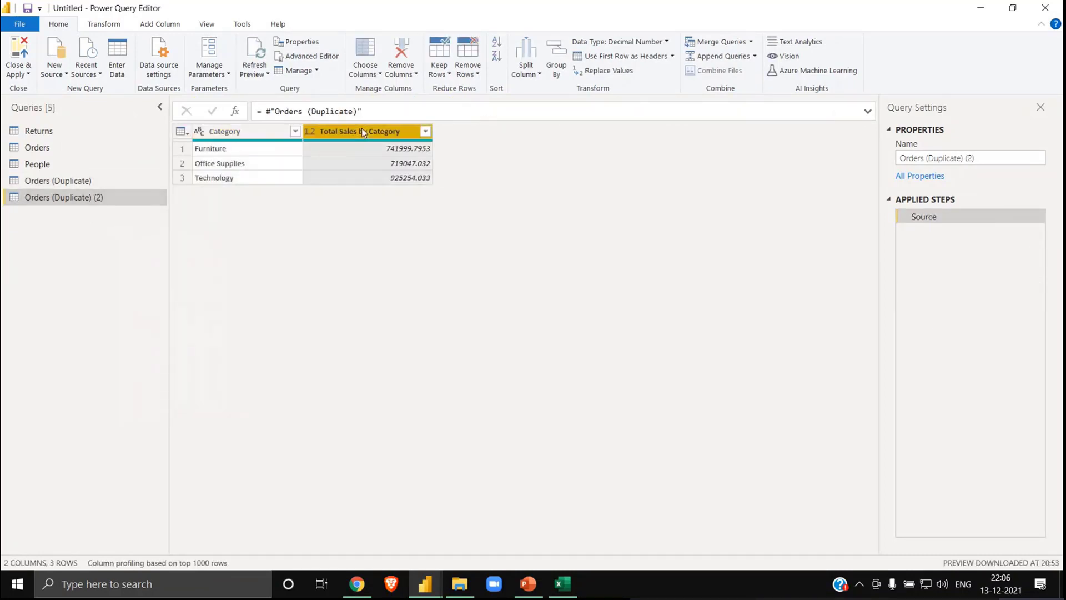
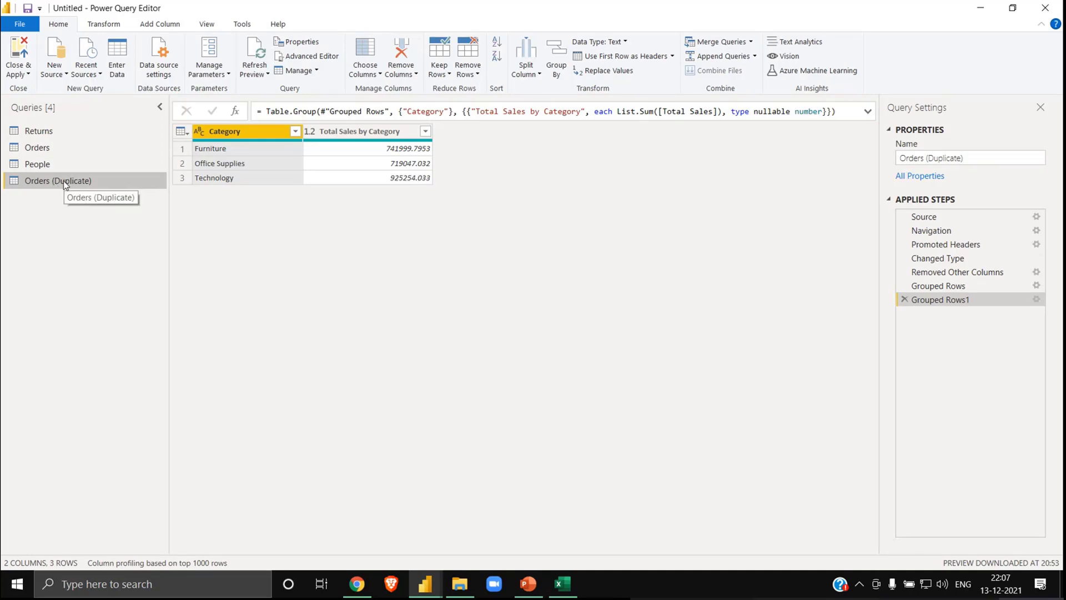
- Create a reference query from the Orders query
{"action": "left_click", "coordinate": [60, 151]}
{"action": "right_click", "coordinate": [58, 149]}
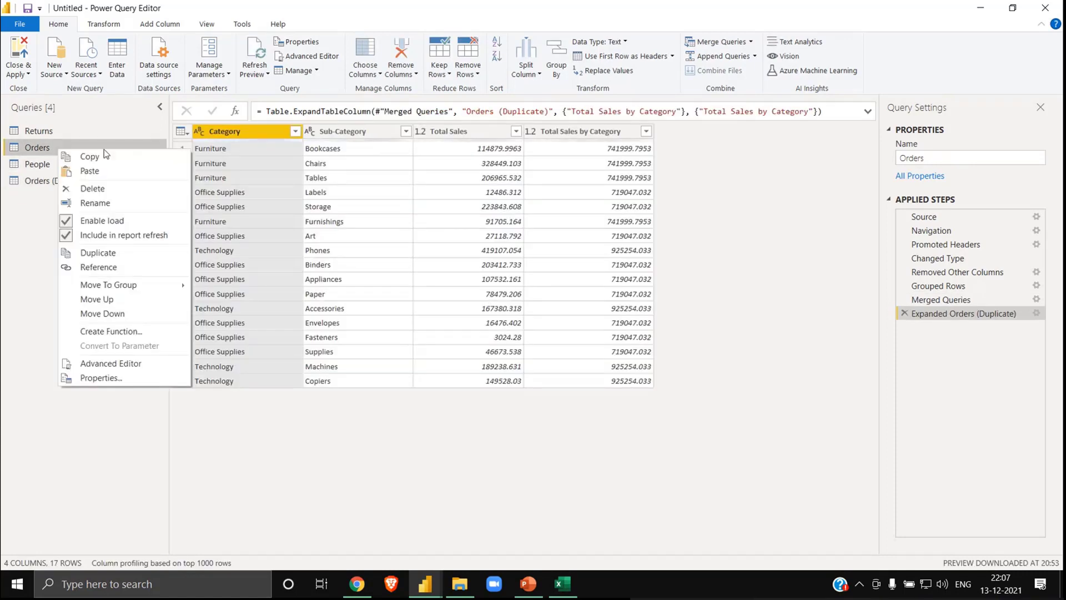
{"action": "left_click", "coordinate": [127, 267]}
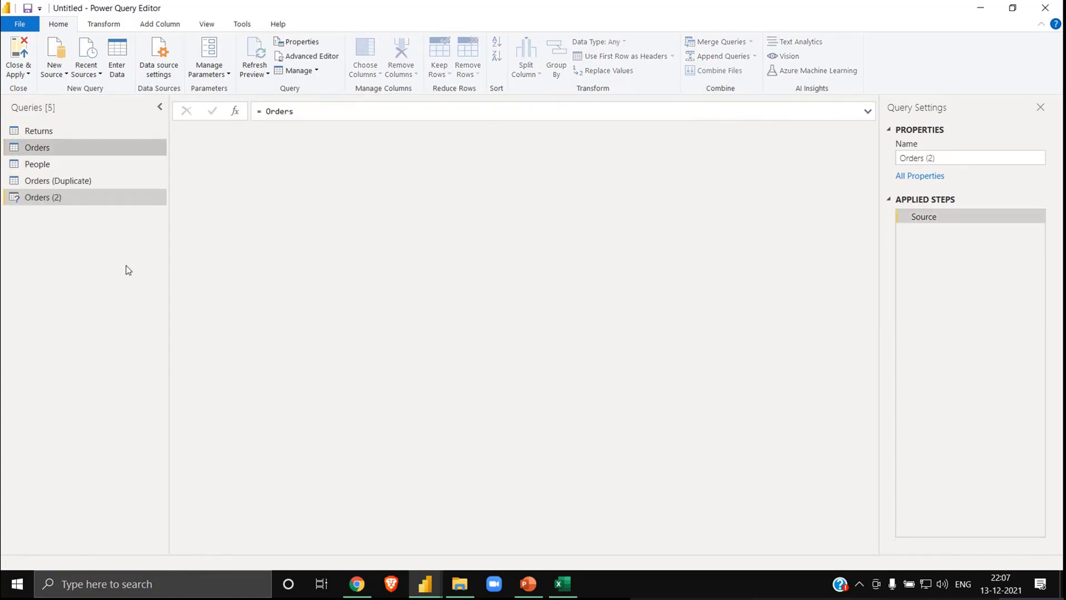
{"action": "right_click", "coordinate": [64, 148]}
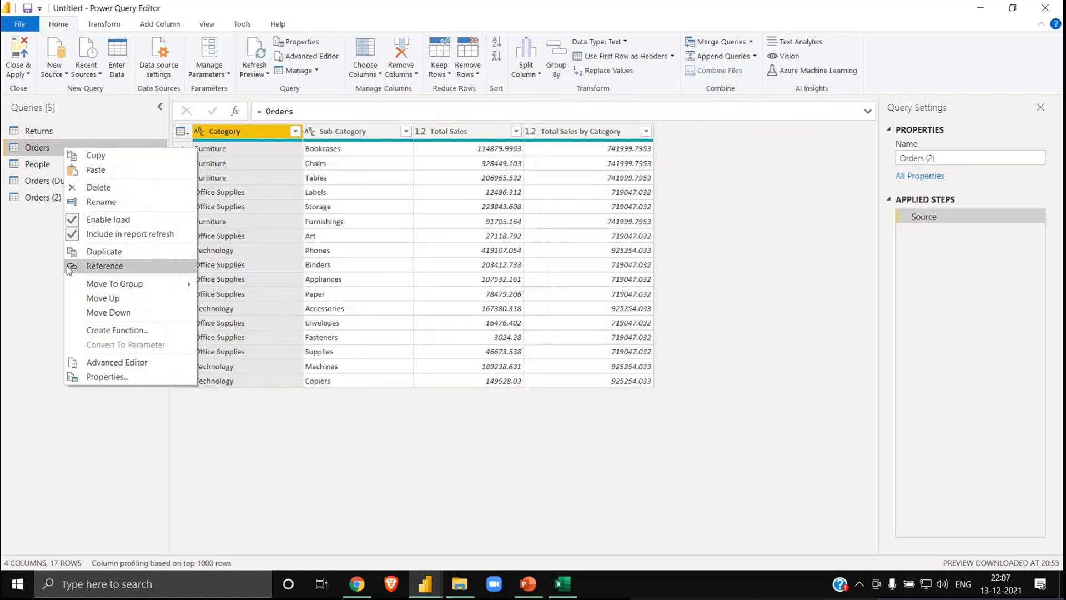
{"action": "left_click", "coordinate": [28, 266]}
- Compare the data and applied steps of the Orders reference query with those of the original Orders query
{"action": "left_click", "coordinate": [57, 199]}
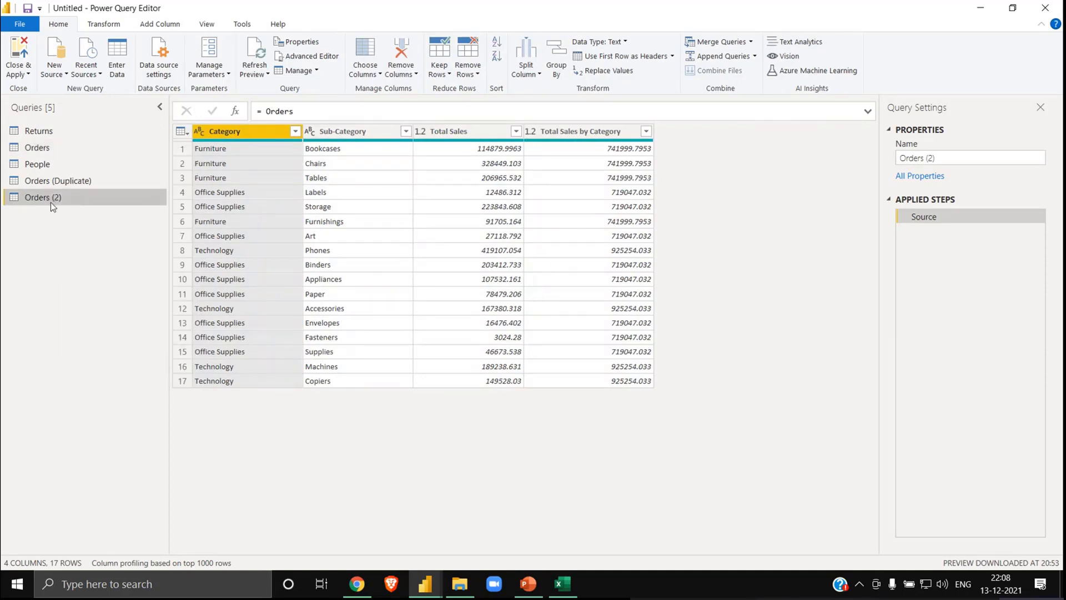
{"action": "left_click", "coordinate": [28, 166]}
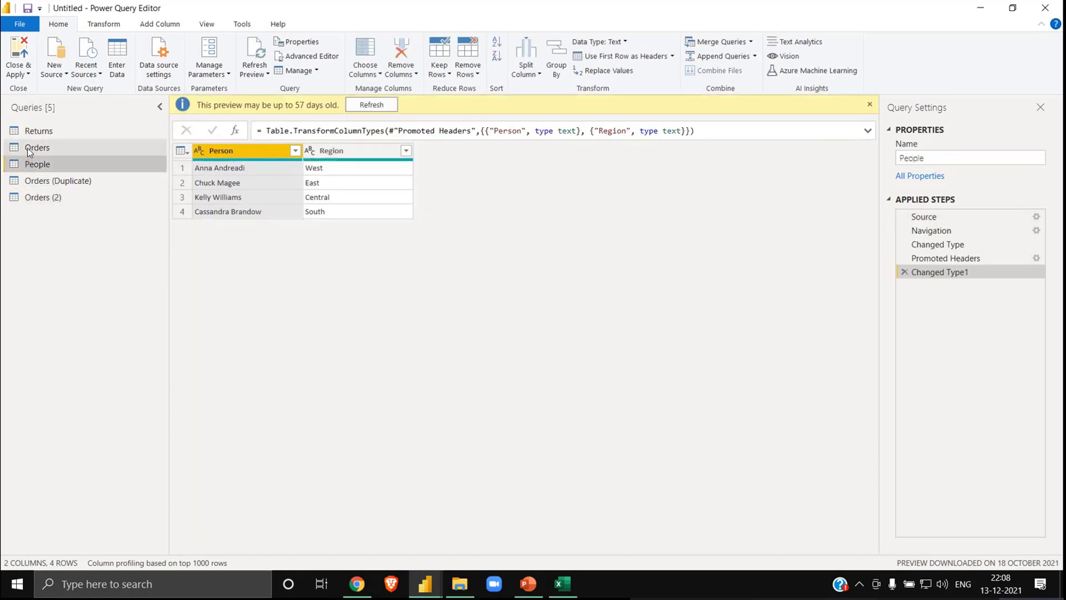
{"action": "left_click", "coordinate": [35, 147]}
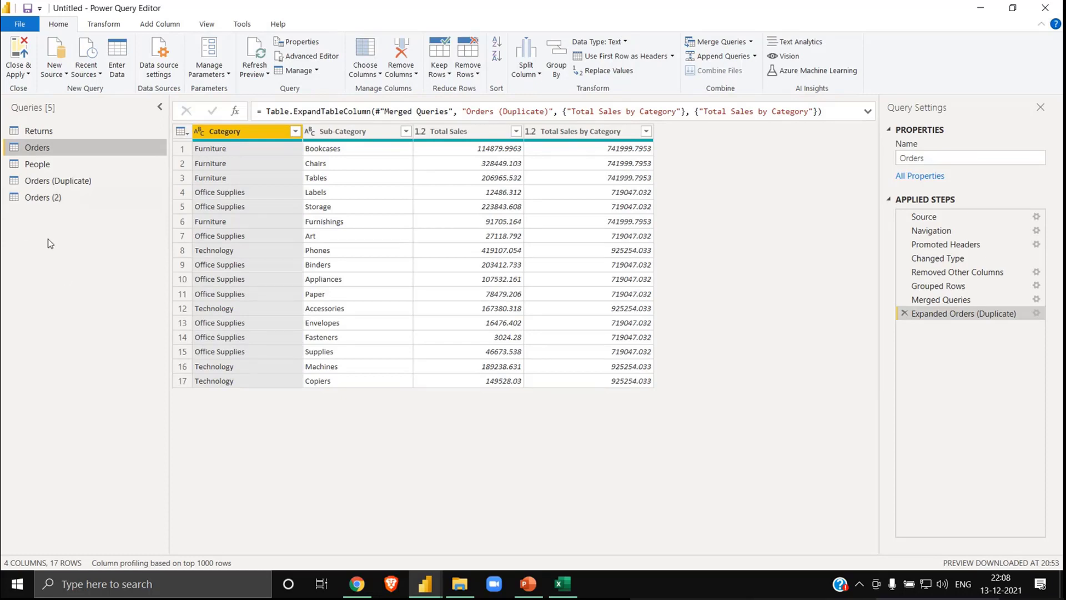
{"action": "left_click", "coordinate": [62, 197]}
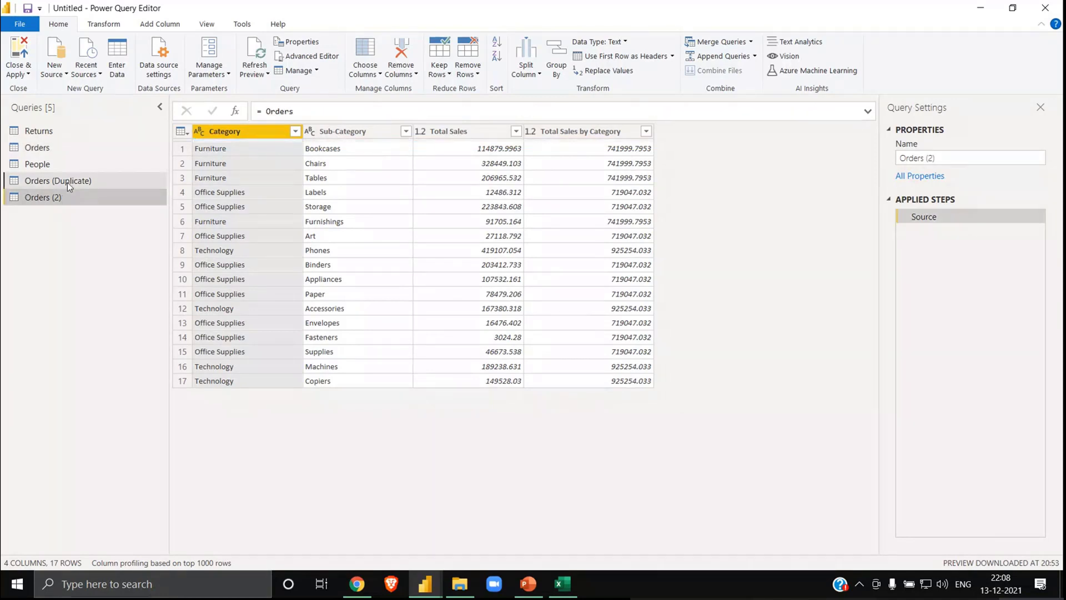
- Try to delete the Orders (Duplicate) and Orders (2) queries together
{"action": "left_click", "coordinate": [68, 186]}
{"action": "key", "text": "Delete"}
{"action": "left_click", "coordinate": [663, 323]}
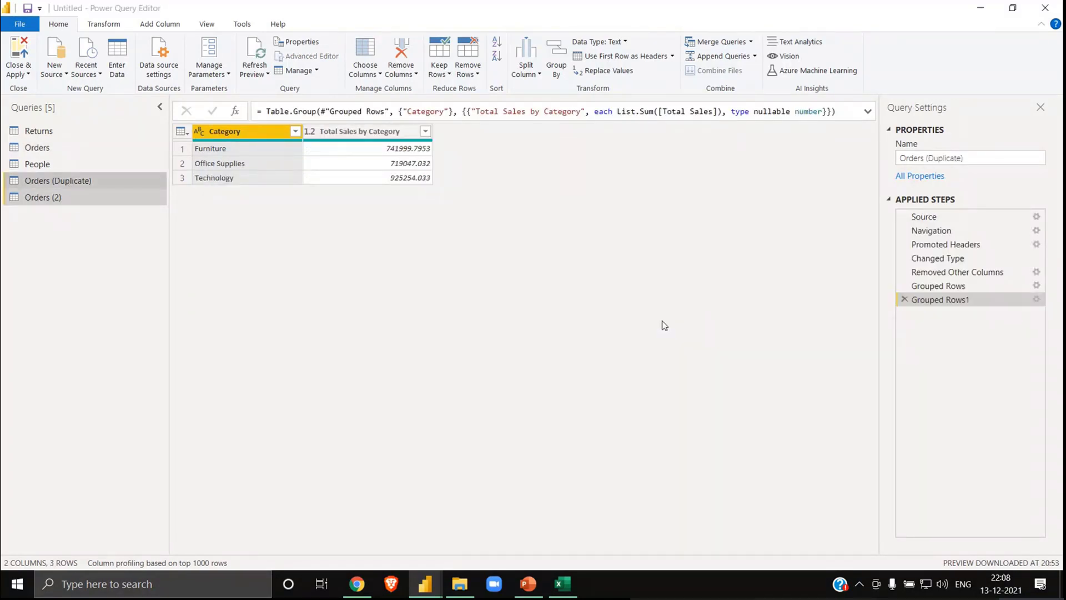
{"action": "right_click", "coordinate": [96, 179]}
{"action": "left_click", "coordinate": [146, 221]}
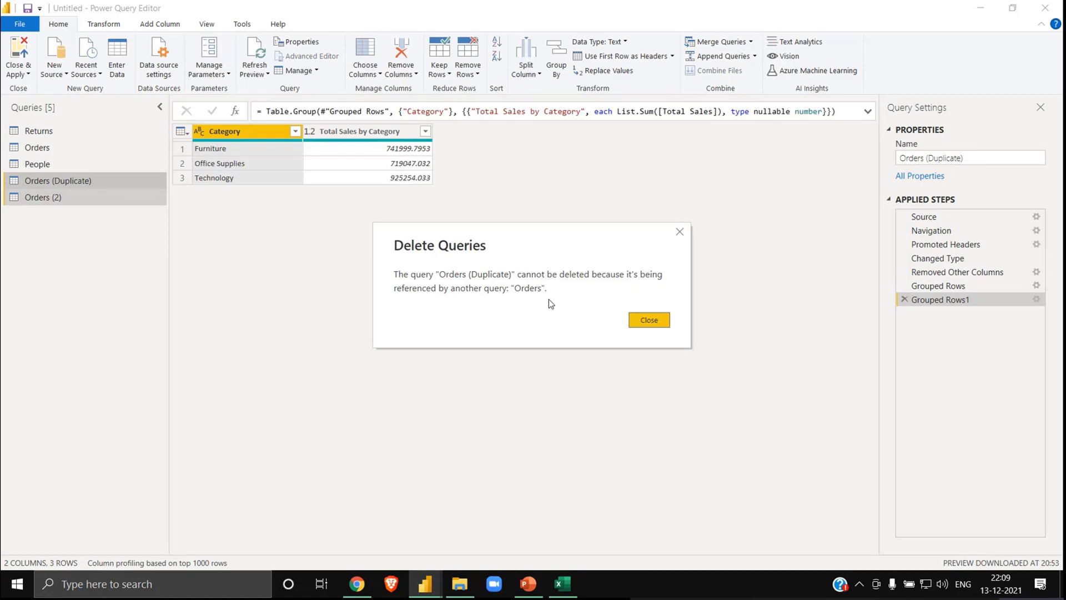
{"action": "left_click", "coordinate": [663, 324]}
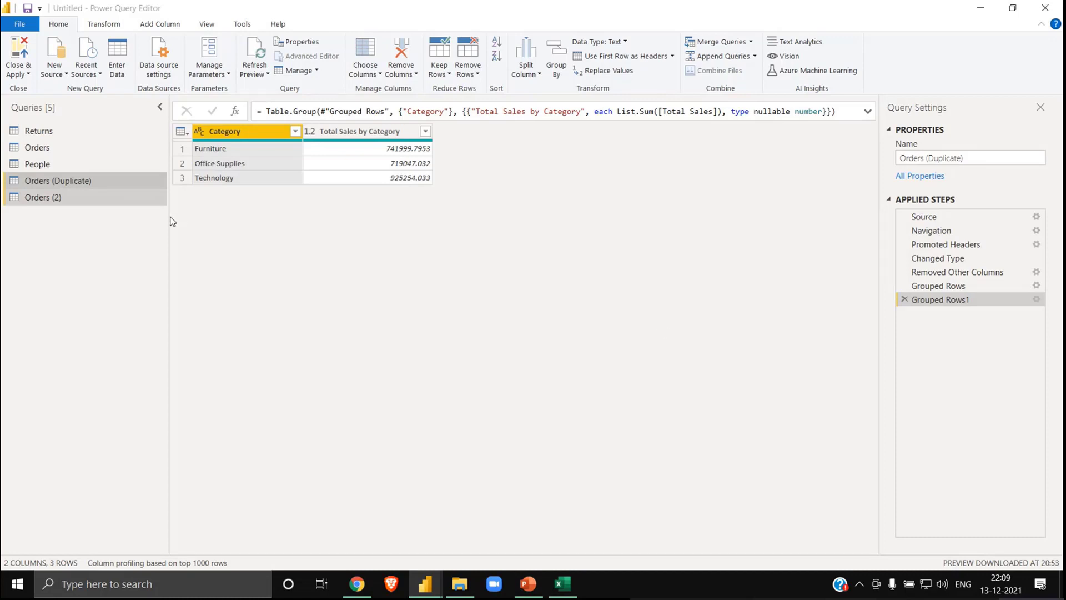
- Examine how Orders depends on Orders (Duplicate) by comparing both queries and reviewing the Merged Queries step in Orders
{"action": "left_click", "coordinate": [88, 178]}
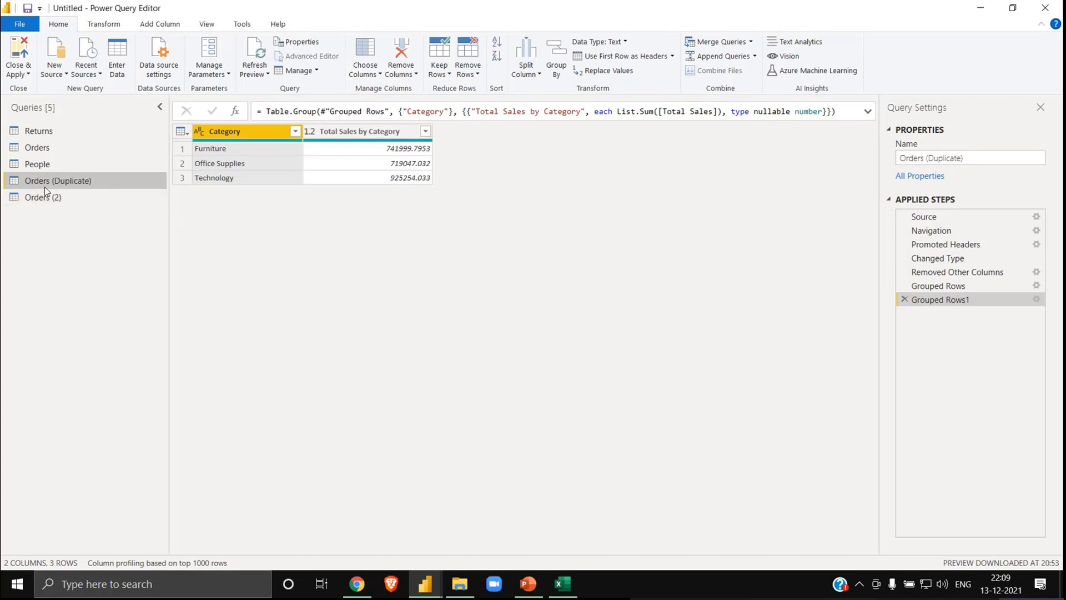
{"action": "left_click", "coordinate": [42, 148]}
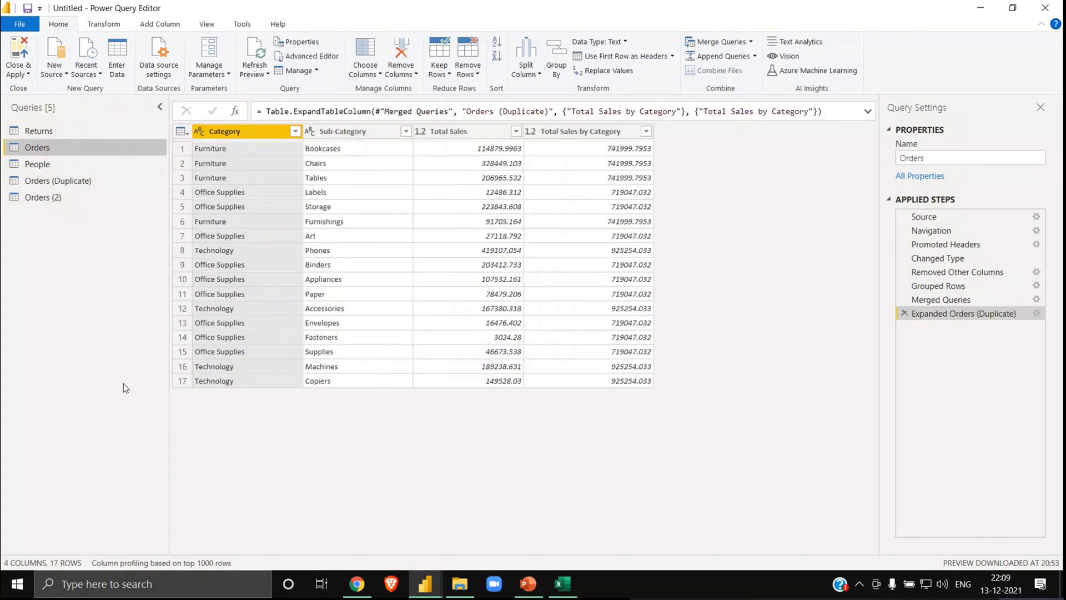
{"action": "left_click", "coordinate": [947, 300]}
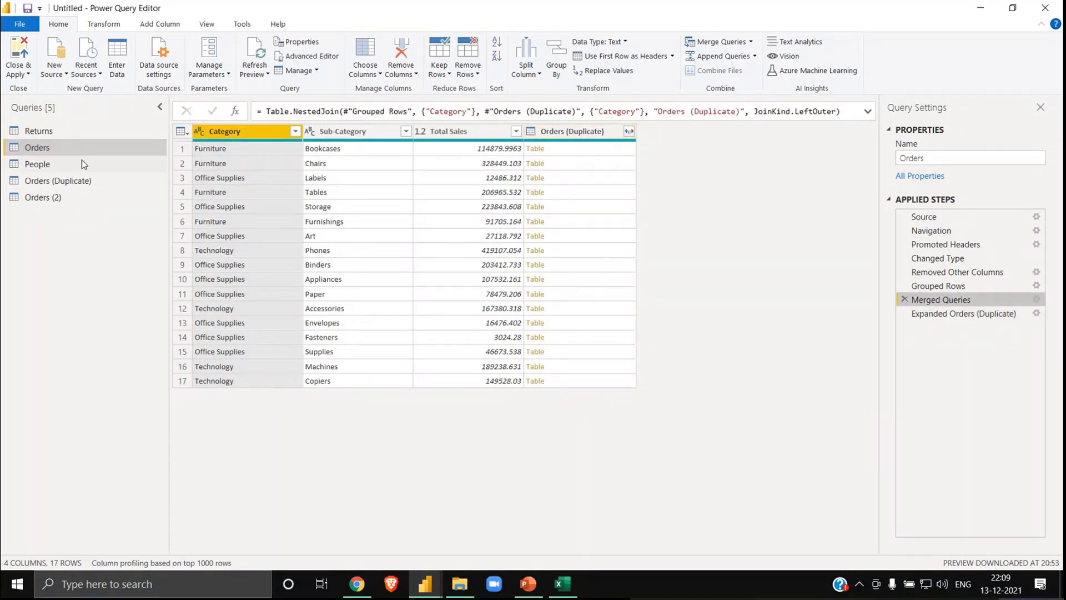
{"action": "left_click", "coordinate": [82, 180]}
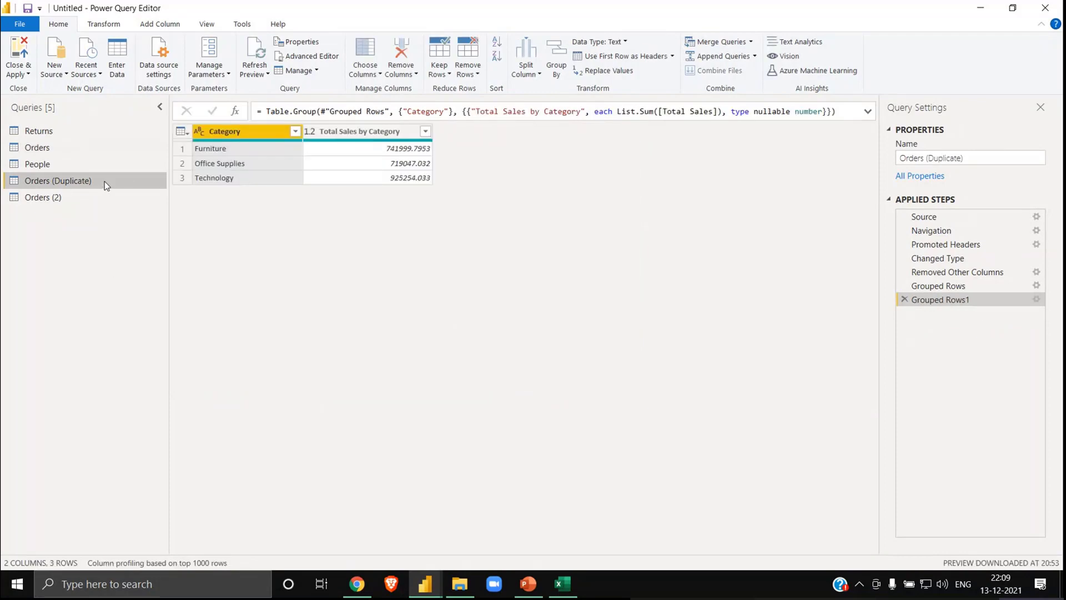
{"action": "left_click", "coordinate": [48, 147]}
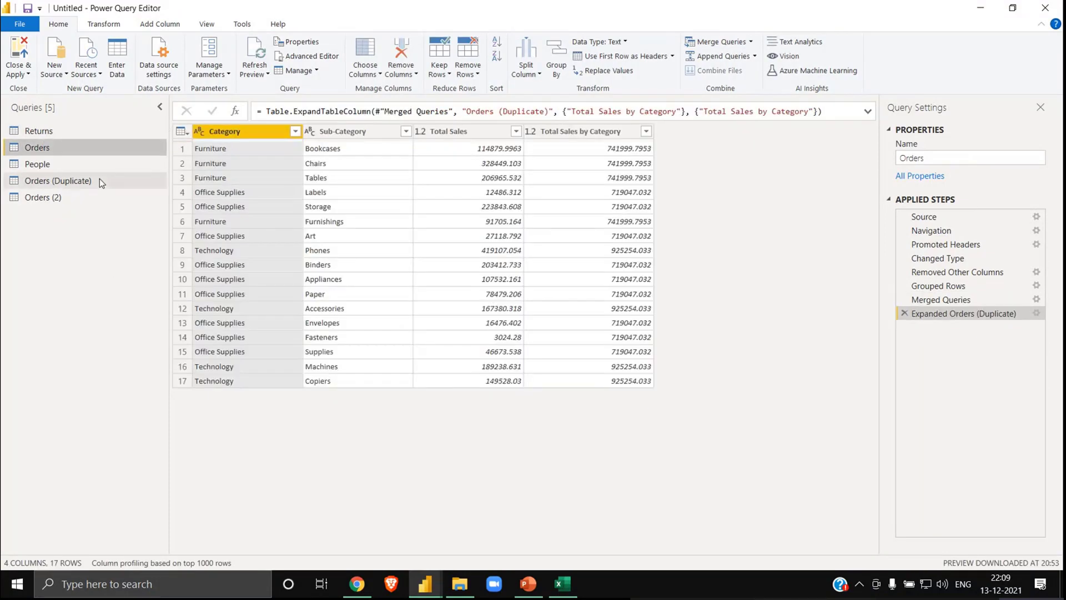
{"action": "left_click", "coordinate": [100, 181]}
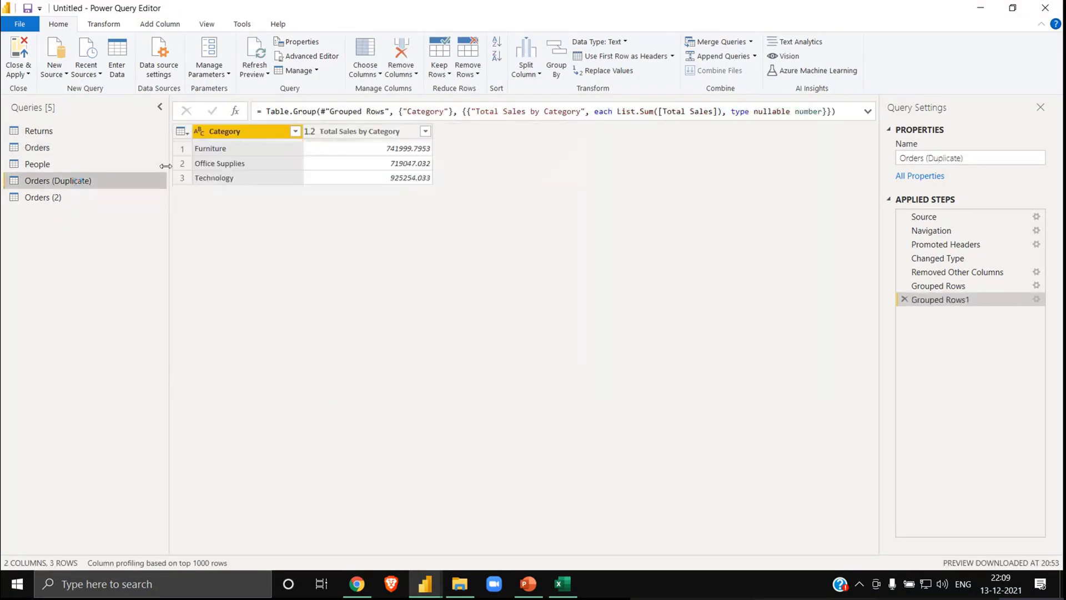
{"action": "left_click", "coordinate": [66, 147]}
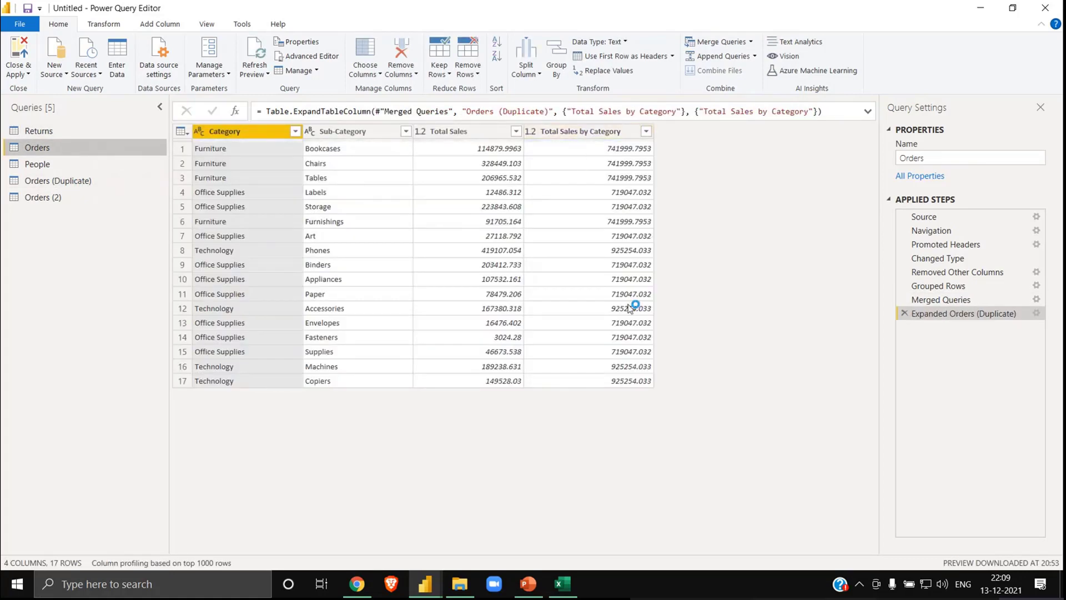
{"action": "left_click", "coordinate": [75, 183]}
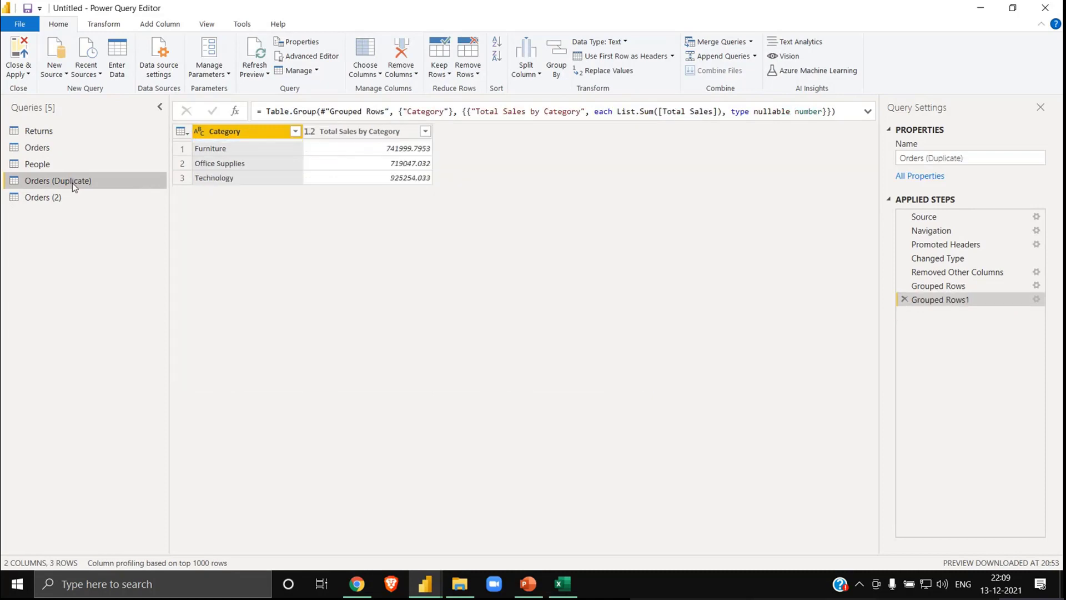
{"action": "left_click", "coordinate": [52, 148]}
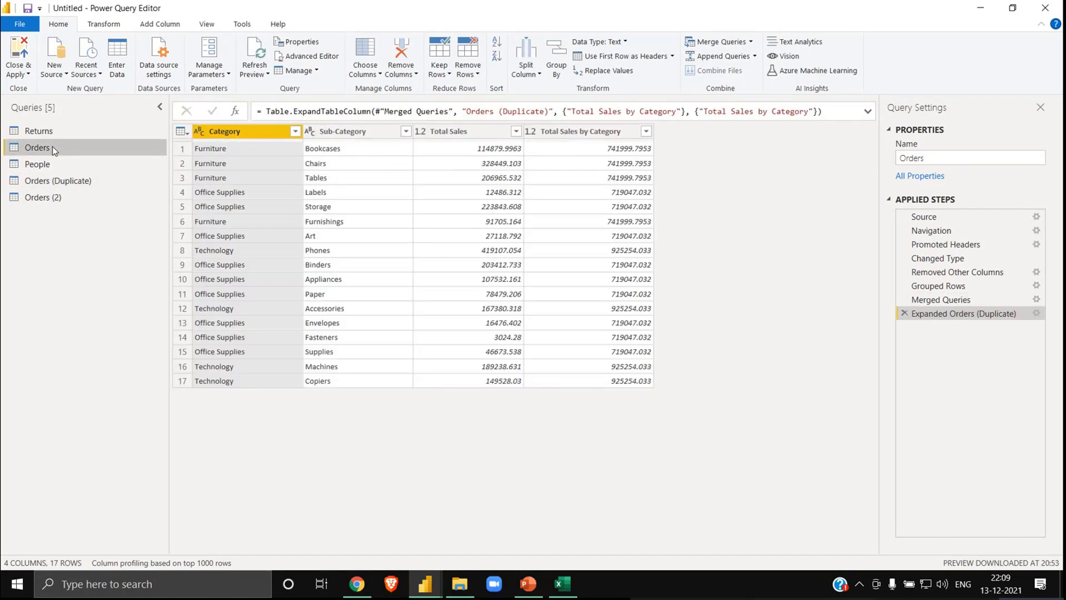
- Try to delete only the Orders (Duplicate) query
{"action": "left_click", "coordinate": [74, 181]}
{"action": "key", "text": "Delete"}
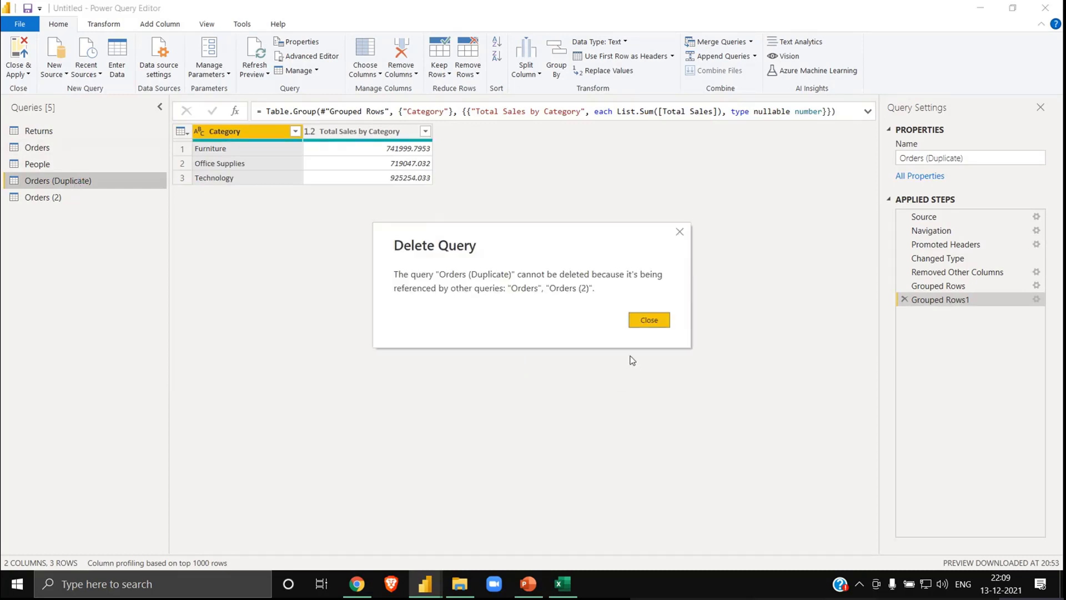
{"action": "left_click", "coordinate": [649, 321]}
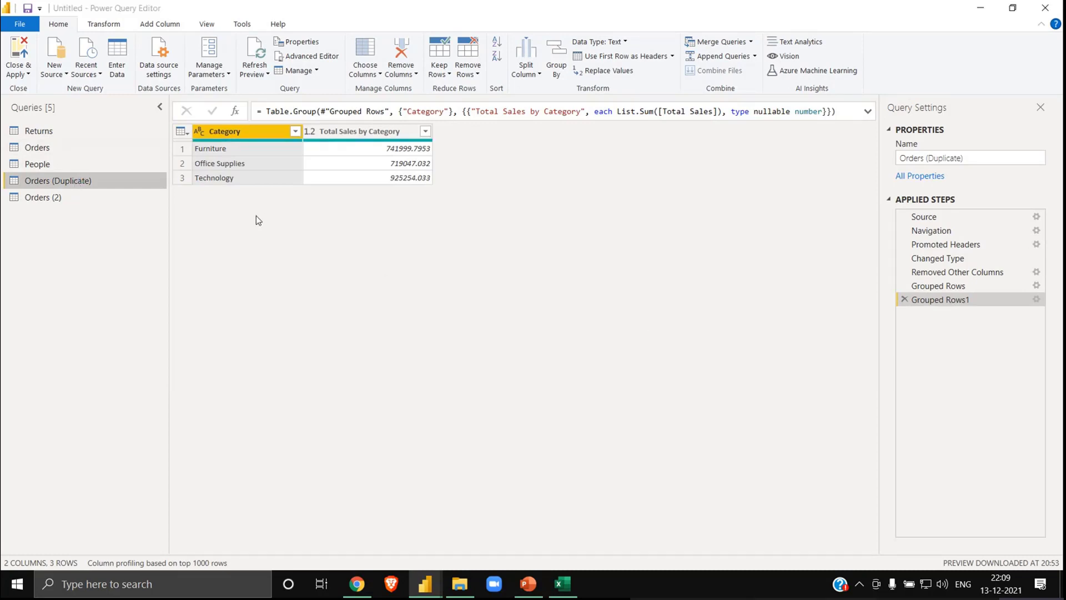
- Remove the Expanded Orders (Duplicate) and Merged Queries steps from the Orders query
{"action": "left_click", "coordinate": [44, 148]}
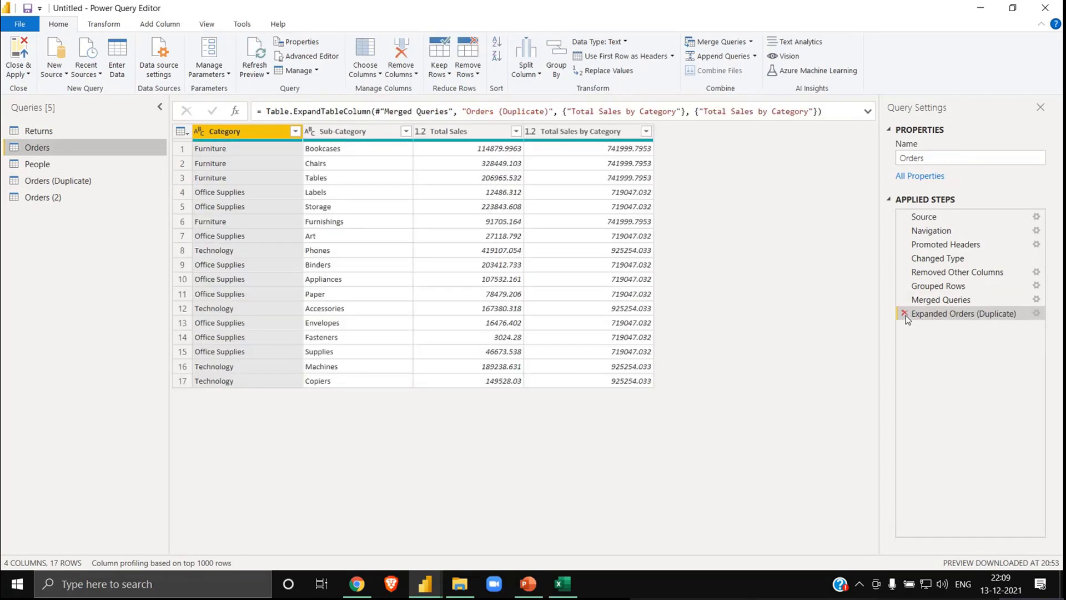
{"action": "left_click", "coordinate": [905, 313]}
{"action": "left_click", "coordinate": [903, 300]}
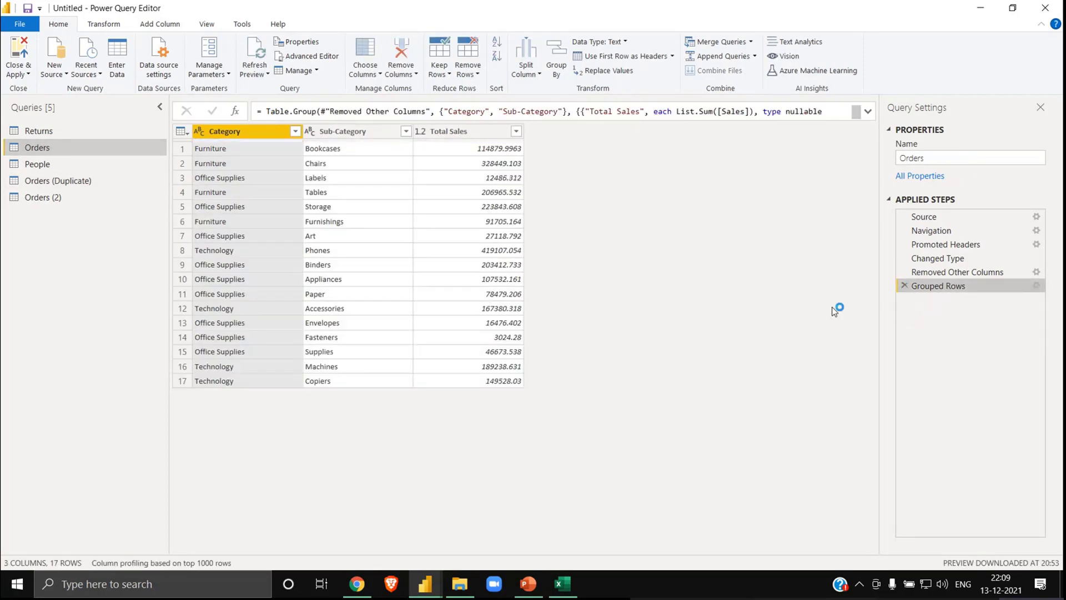
- Delete the Orders (Duplicate) and Orders (2) queries
{"action": "left_click", "coordinate": [85, 186]}
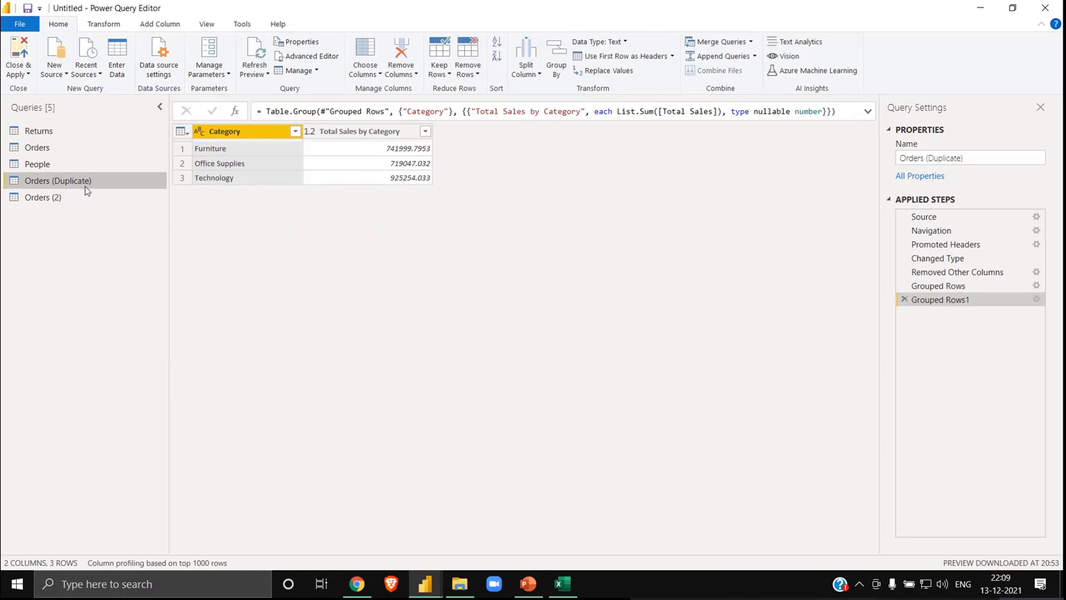
{"action": "key", "text": "Delete"}
{"action": "left_click", "coordinate": [598, 313]}
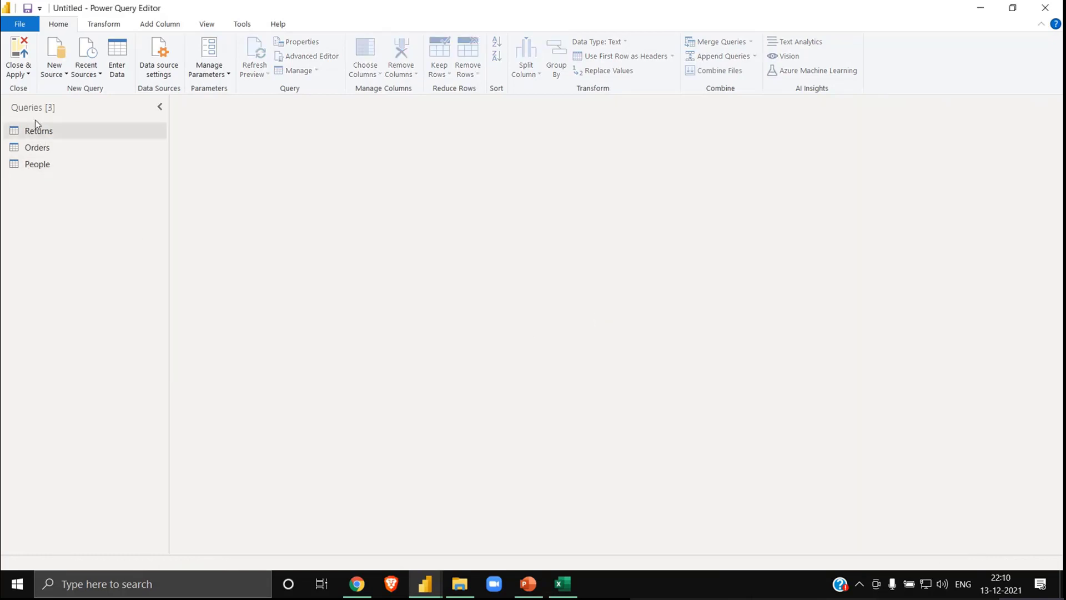
- Apply the query changes to the model and return from the enlarged visual to the report page
{"action": "left_click", "coordinate": [22, 55]}
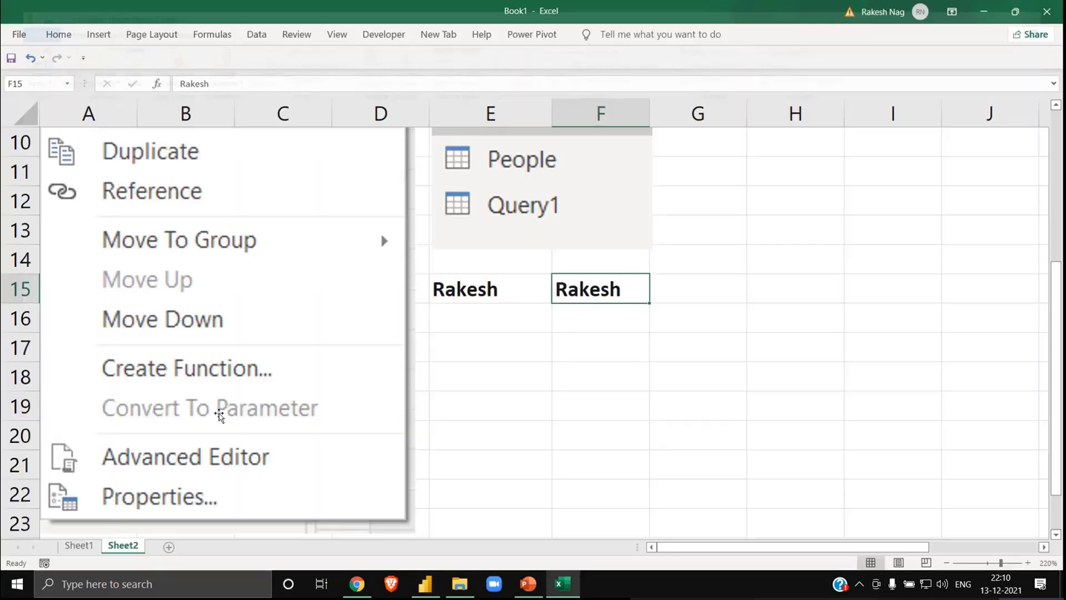
{"action": "mouse_move", "coordinate": [527, 591]}
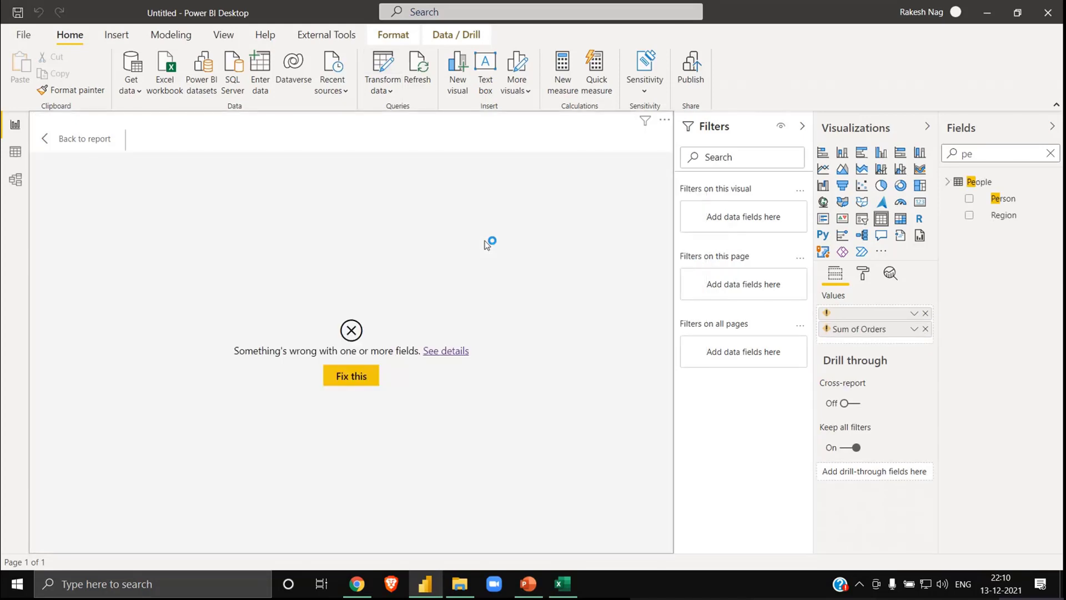
{"action": "left_click", "coordinate": [85, 144]}
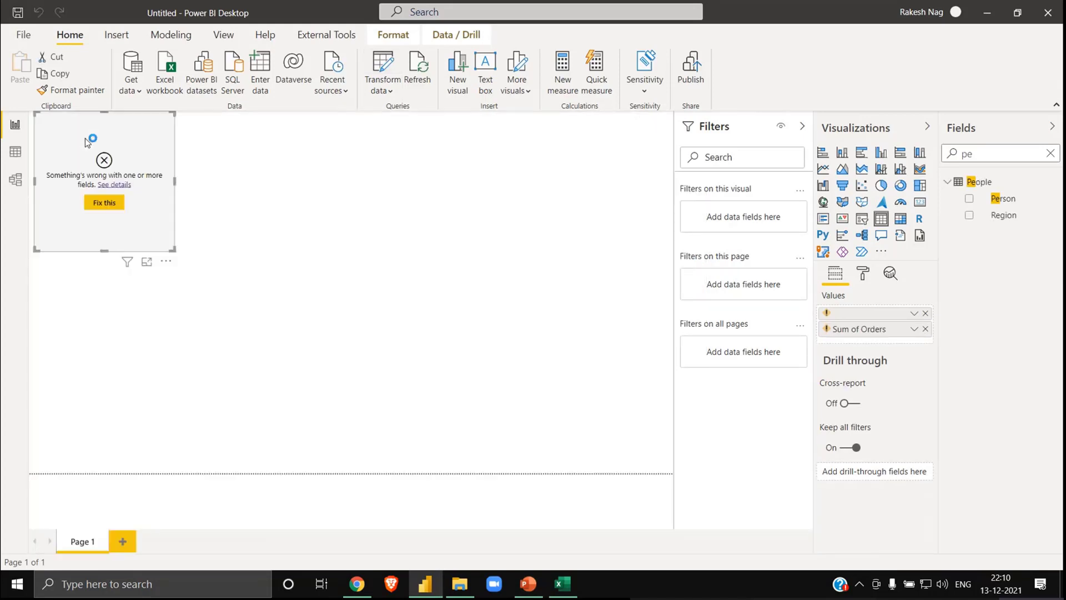
- Clear the field search and expand the Orders, People and Returns tables to list their fields
{"action": "left_click_drag", "start_coordinate": [995, 154], "coordinate": [963, 154]}
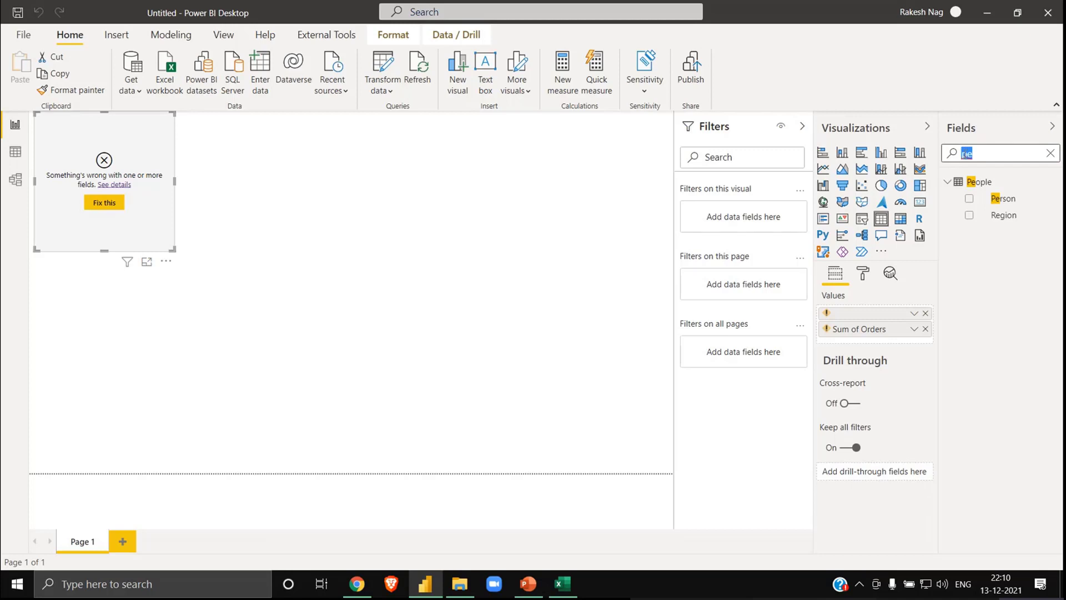
{"action": "key", "text": "BackSpace"}
{"action": "left_click", "coordinate": [995, 257]}
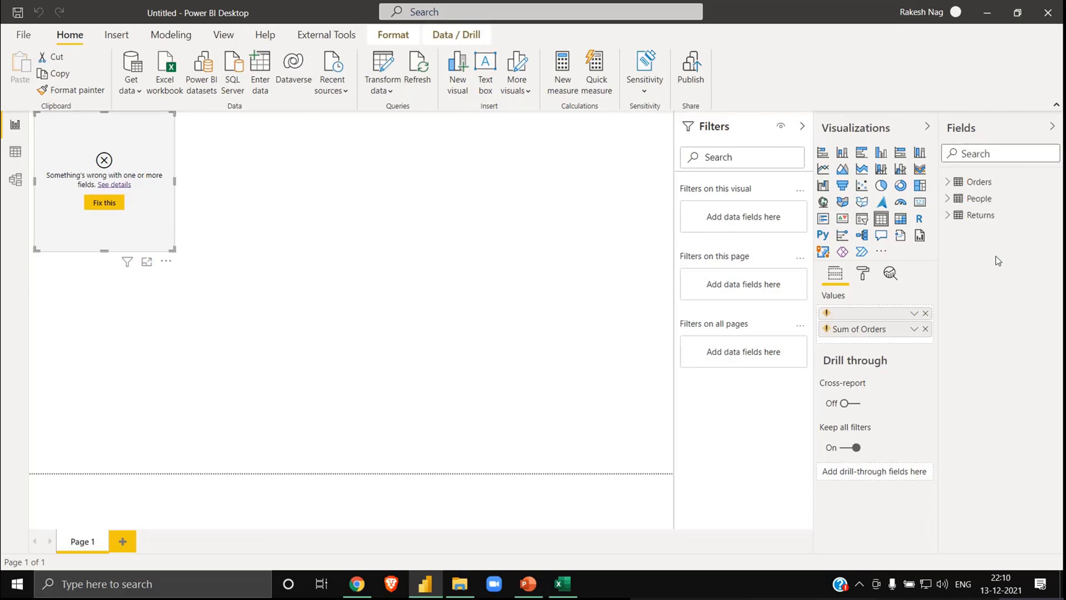
{"action": "left_click", "coordinate": [948, 183]}
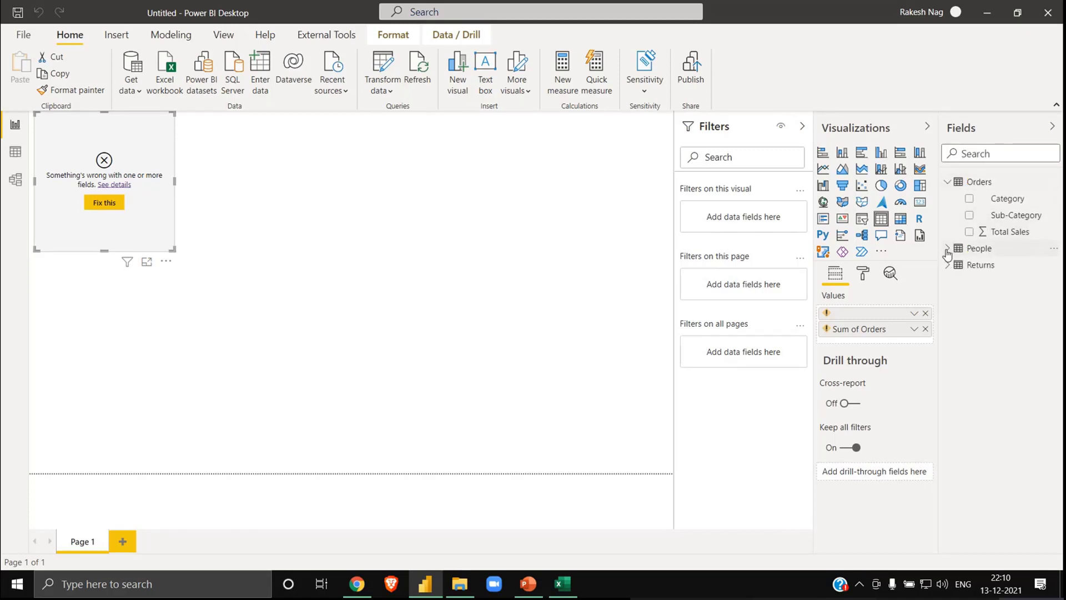
{"action": "left_click", "coordinate": [946, 250]}
{"action": "left_click", "coordinate": [947, 300]}
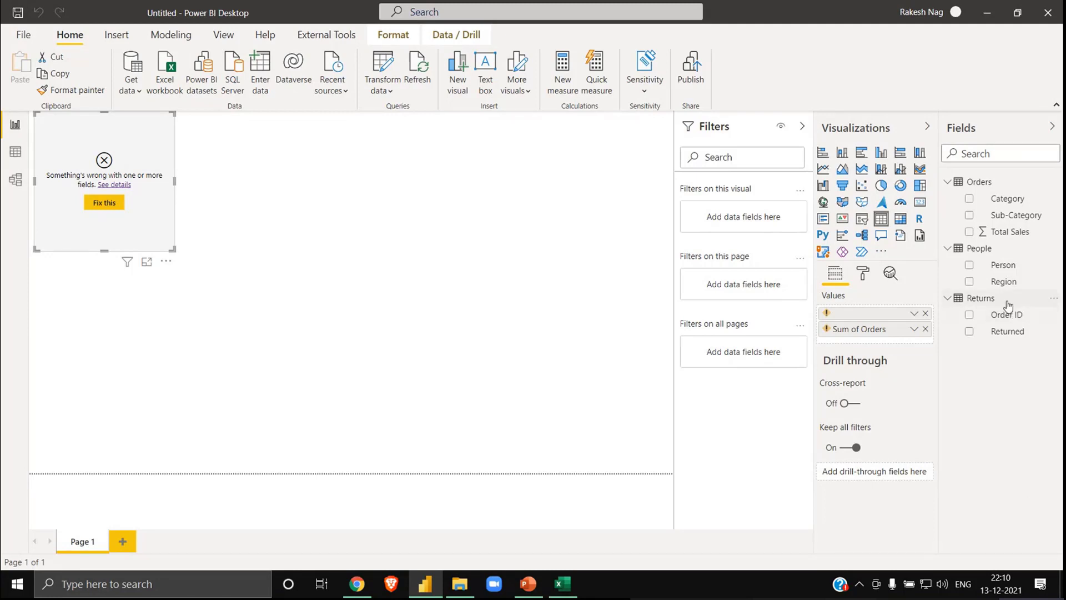
{"action": "left_click", "coordinate": [962, 331]}
- Reopen the query editor to view the remaining queries and close it again
{"action": "left_click", "coordinate": [382, 67]}
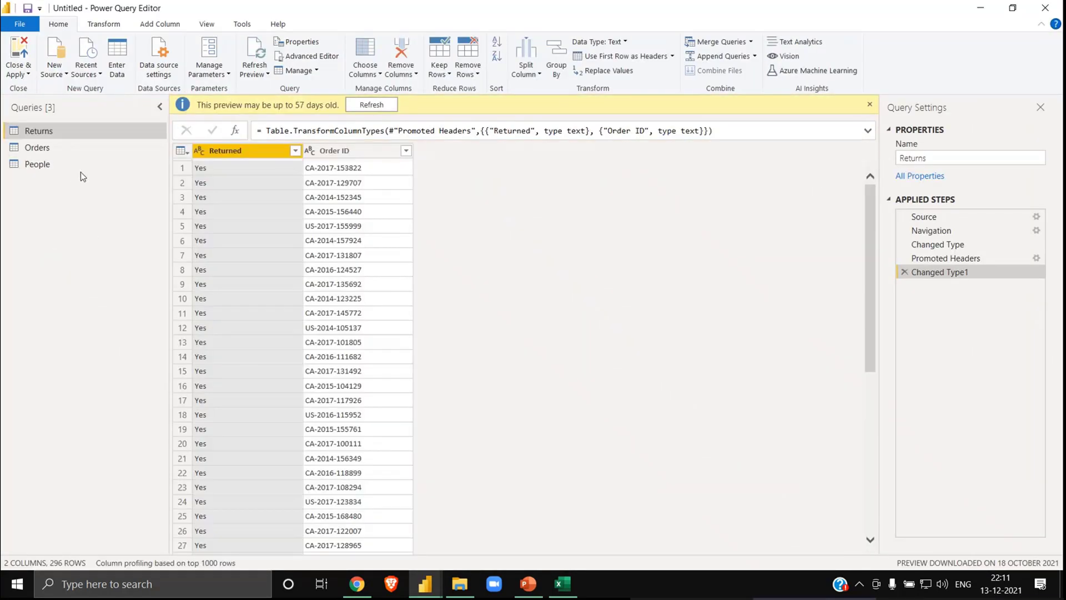
{"action": "left_click", "coordinate": [1053, 5]}
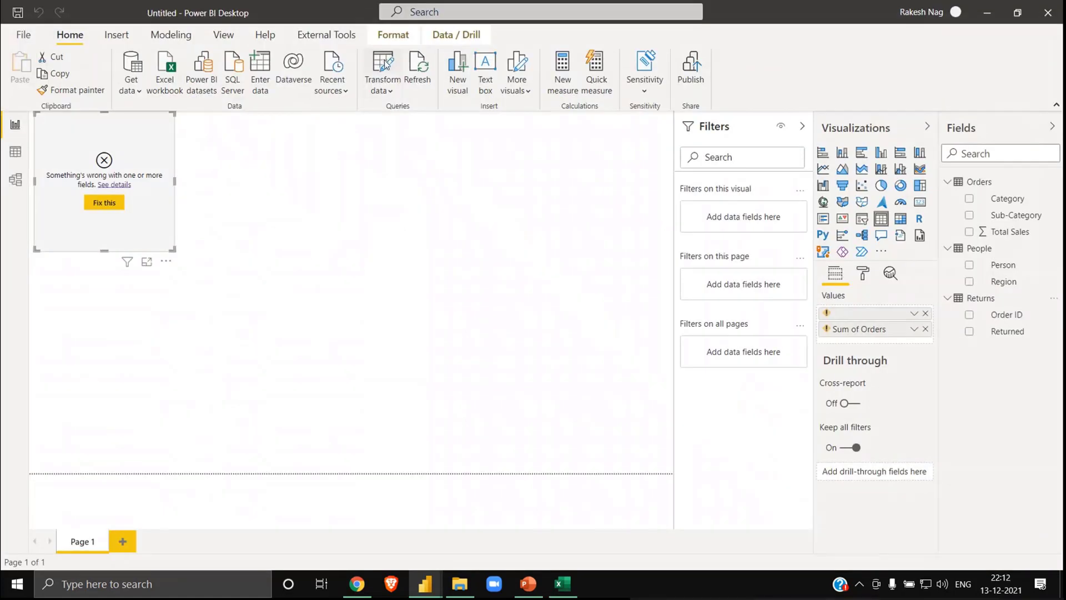
- Copy the Returns, Orders and People queries in the query editor and return to the report
{"action": "left_click", "coordinate": [386, 63]}
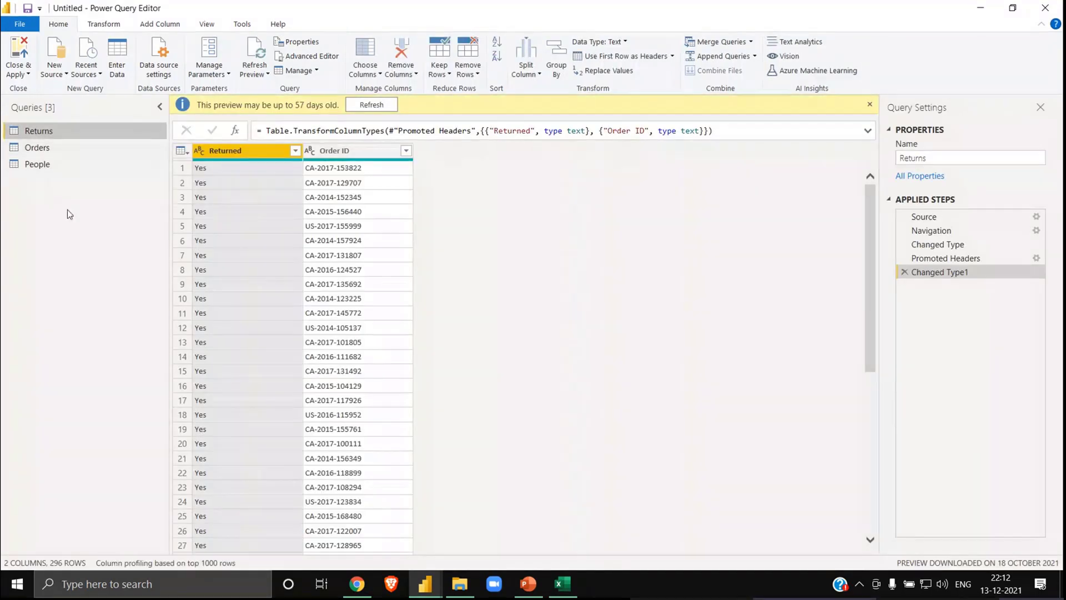
{"action": "left_click", "coordinate": [64, 165]}
{"action": "right_click", "coordinate": [62, 164]}
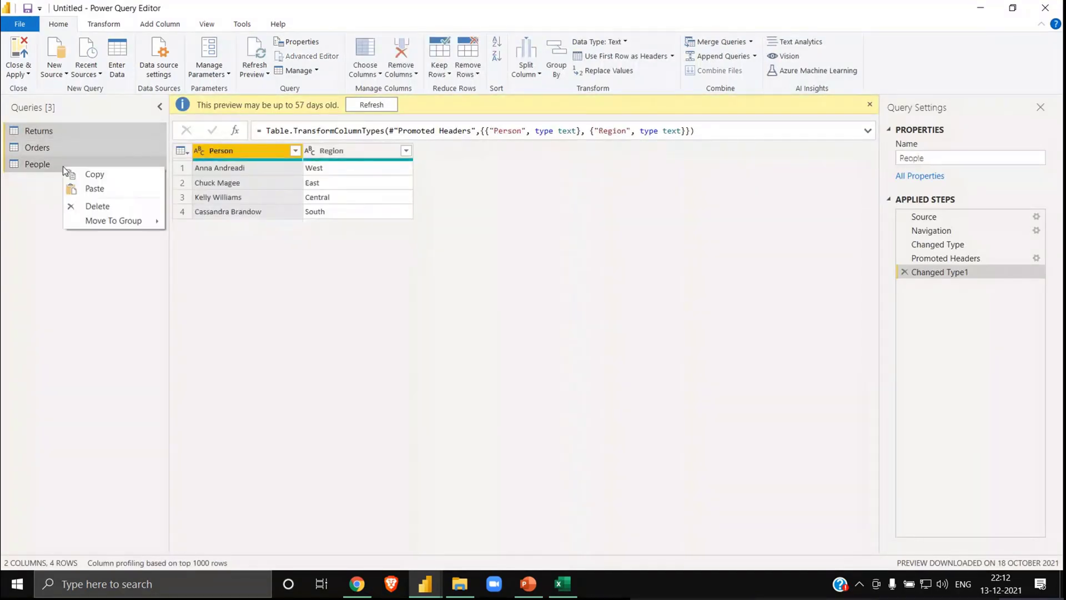
{"action": "left_click", "coordinate": [100, 180]}
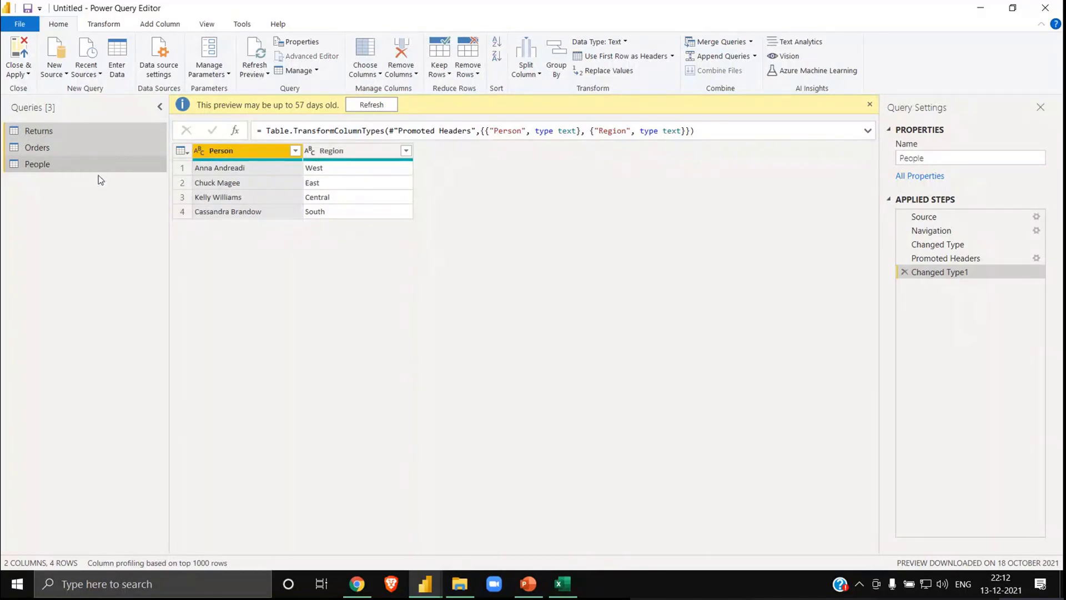
{"action": "left_click", "coordinate": [20, 50]}
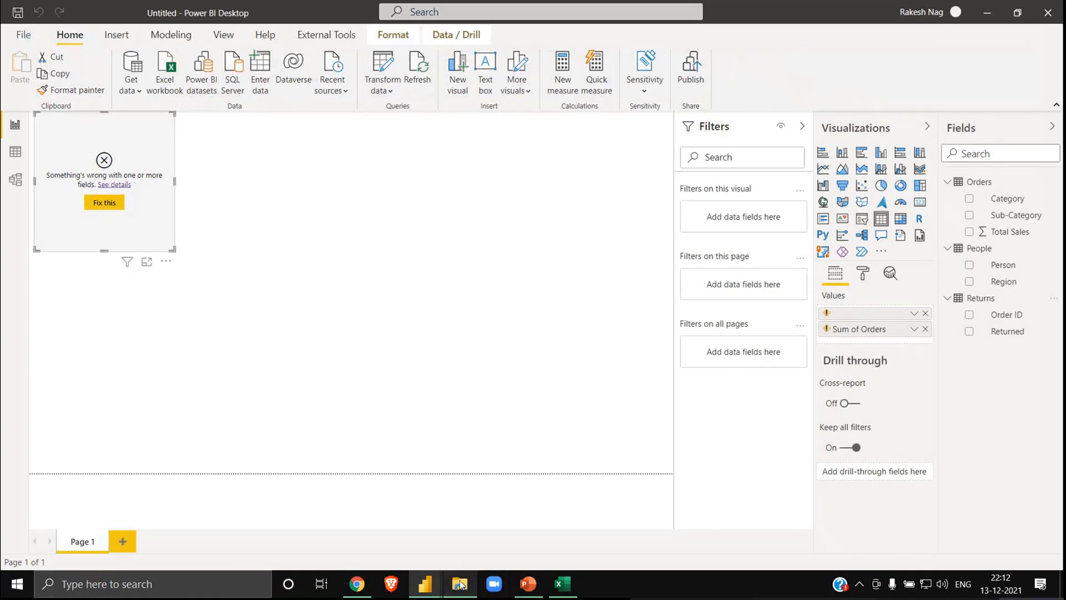
- Switch to the blank report and paste the copied Returns, Orders and People queries into its query editor
{"action": "mouse_move", "coordinate": [440, 583]}
{"action": "left_click", "coordinate": [493, 549]}
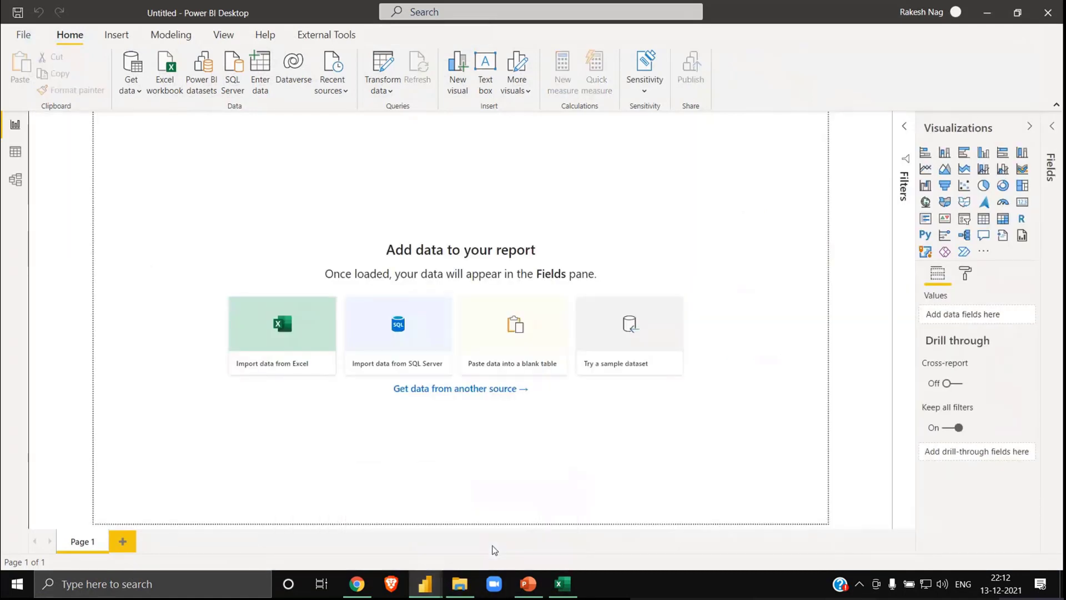
{"action": "left_click", "coordinate": [1059, 163]}
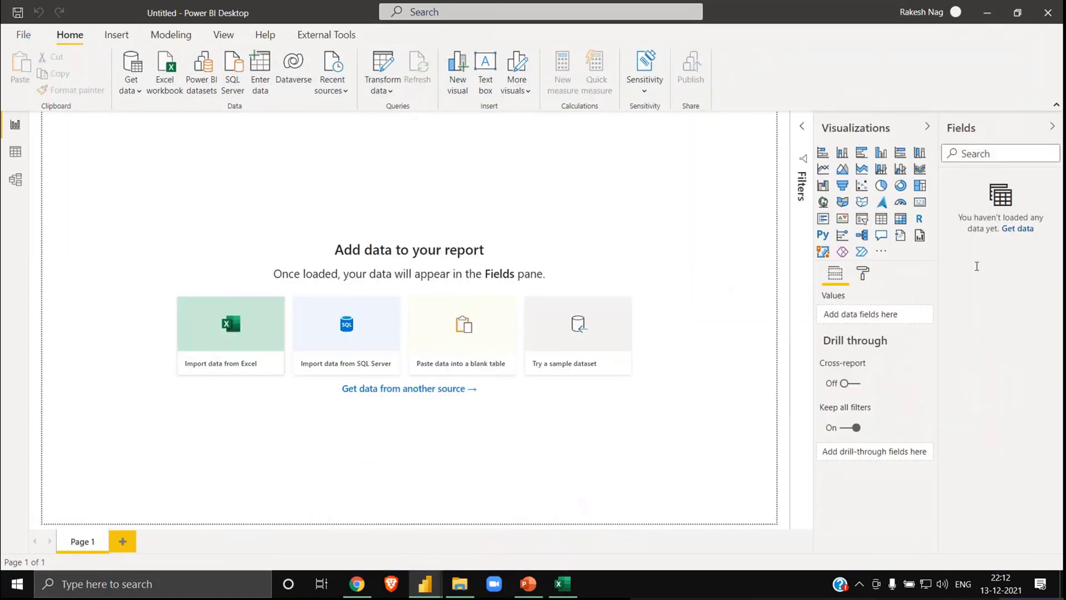
{"action": "left_click", "coordinate": [395, 65]}
{"action": "right_click", "coordinate": [66, 153]}
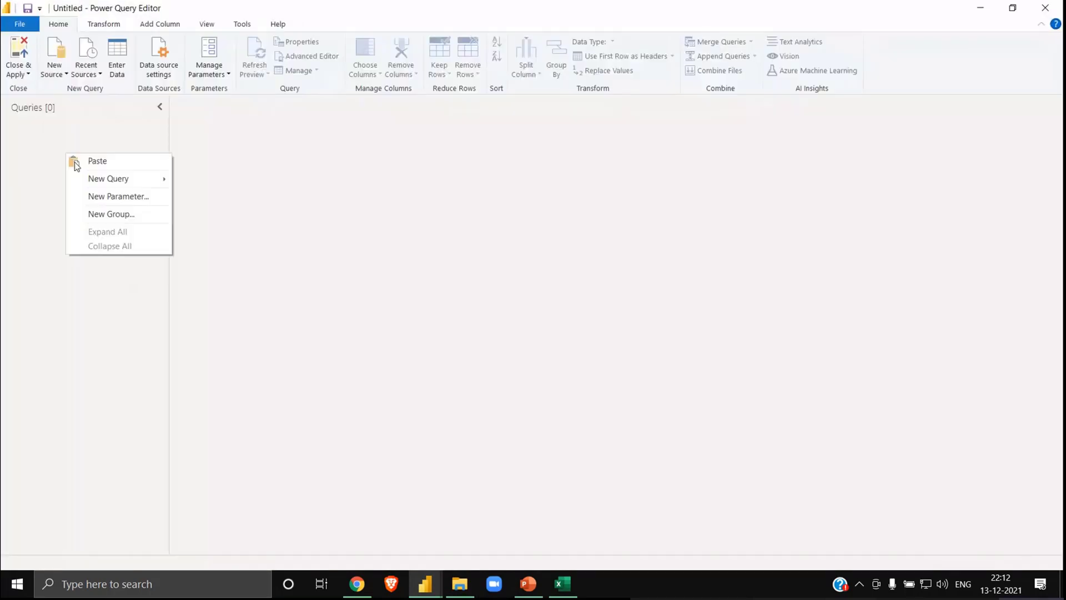
{"action": "left_click", "coordinate": [105, 162]}
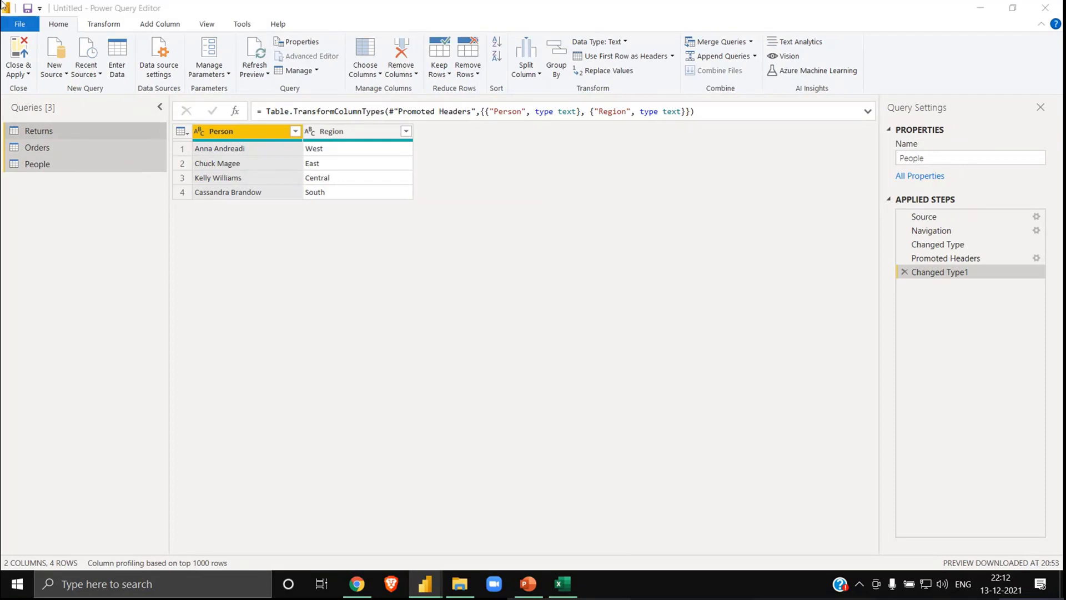
- Apply the pasted queries to the new report, list the fields of the Orders table and maximize the report window
{"action": "left_click", "coordinate": [23, 48]}
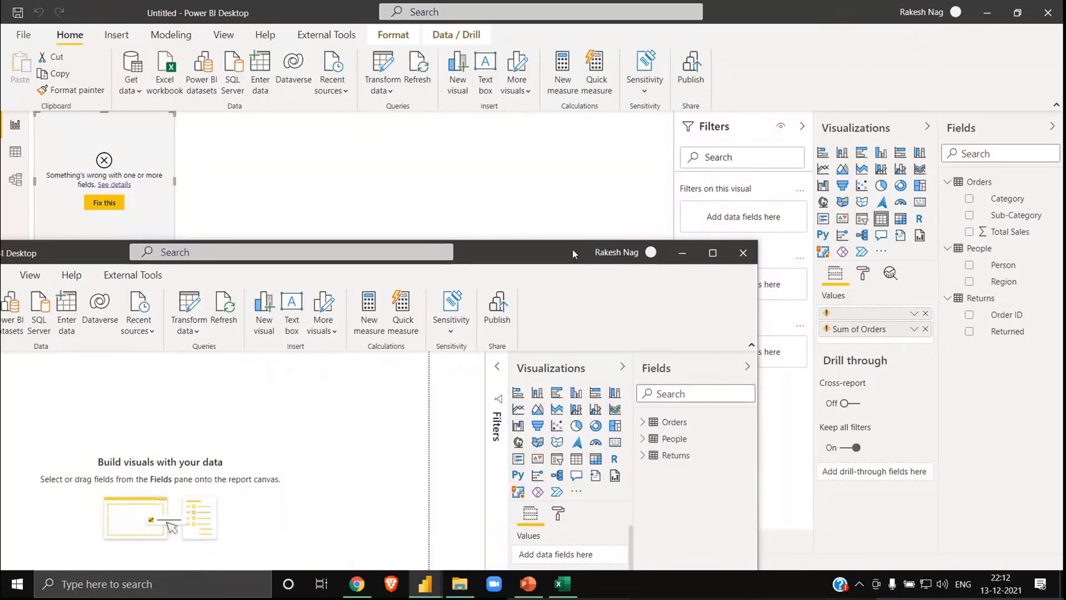
{"action": "left_click", "coordinate": [643, 422]}
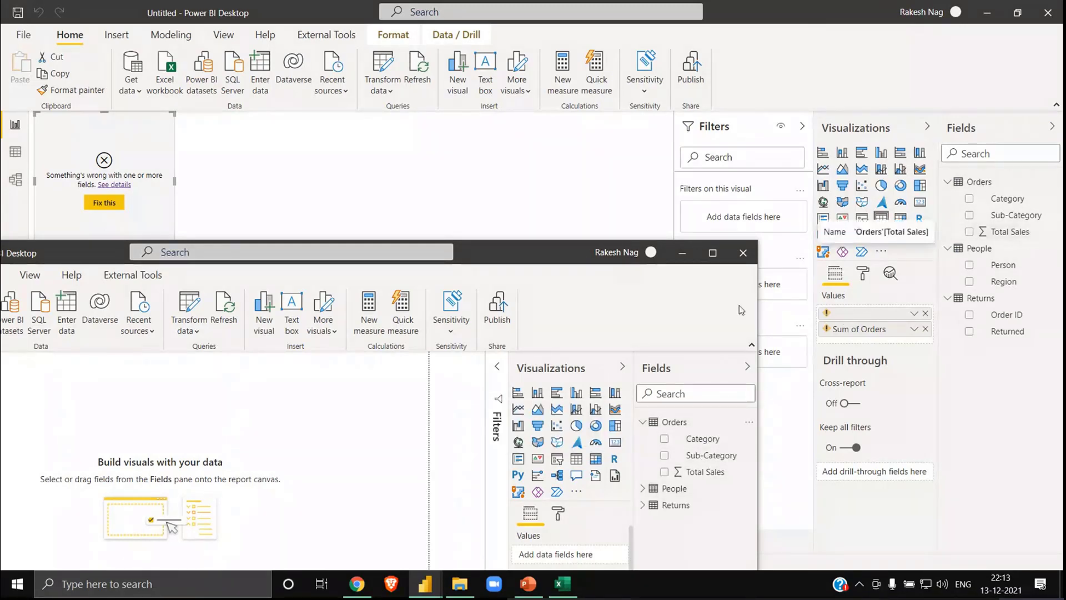
{"action": "left_click", "coordinate": [704, 251]}
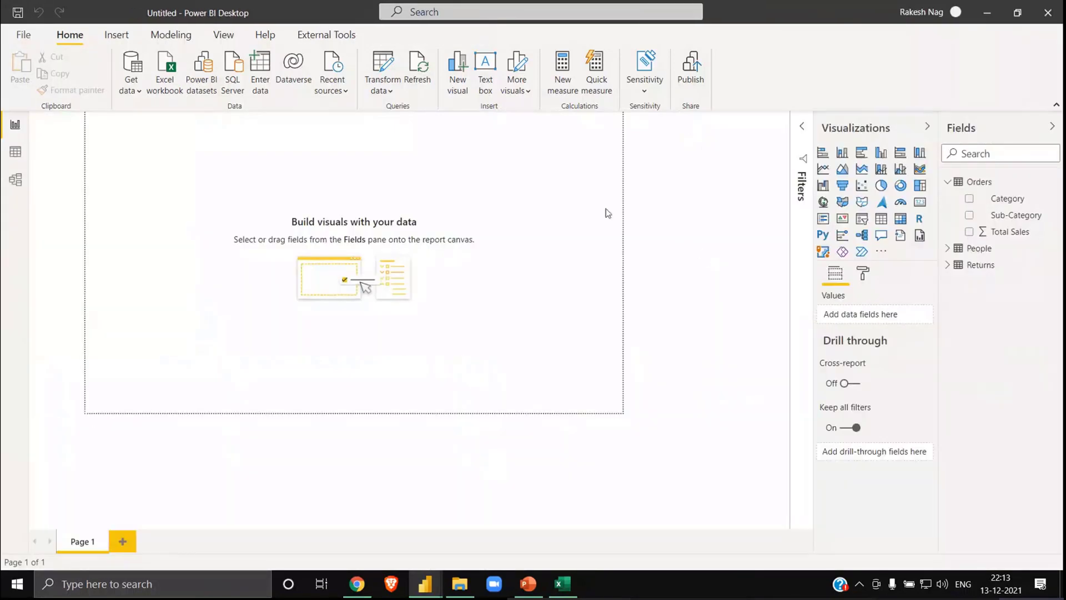
- Remove the Grouped Rows and Removed Other Columns steps from the new report's Orders query and apply the changes
{"action": "left_click", "coordinate": [379, 59]}
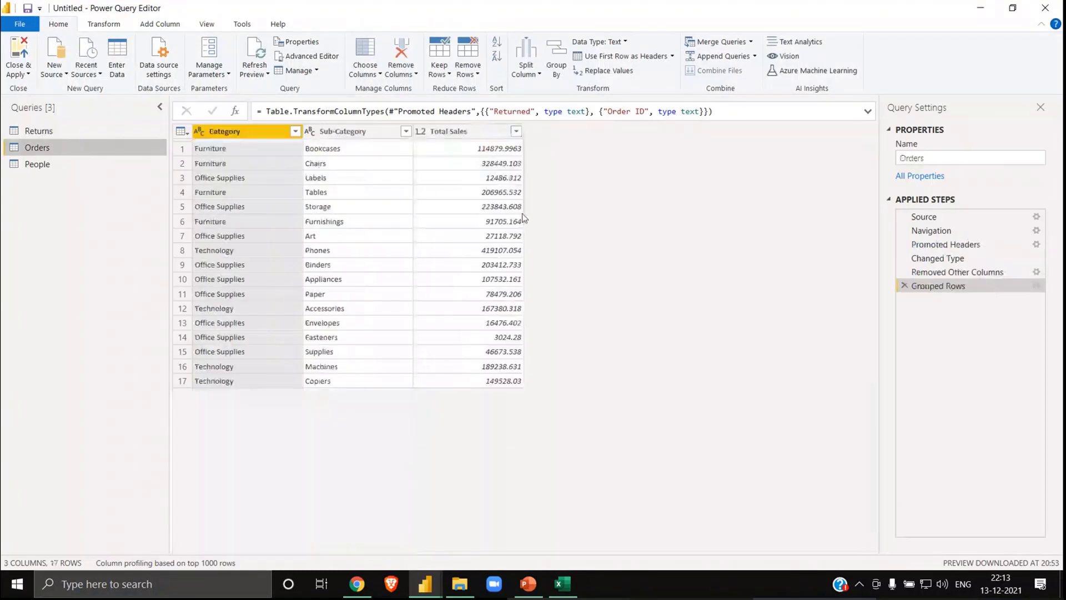
{"action": "left_click", "coordinate": [903, 288]}
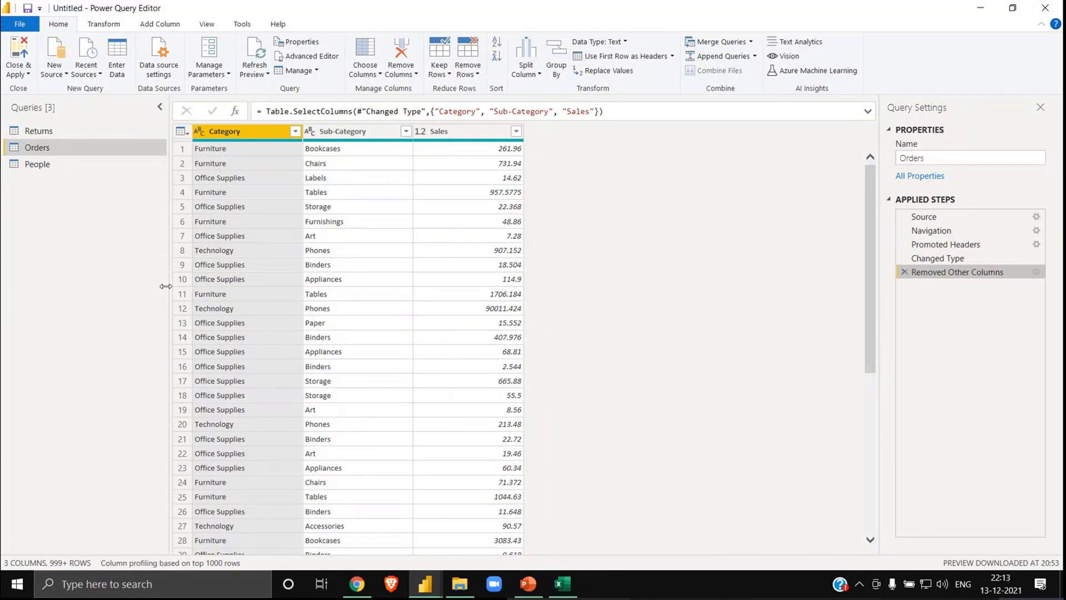
{"action": "left_click", "coordinate": [904, 272]}
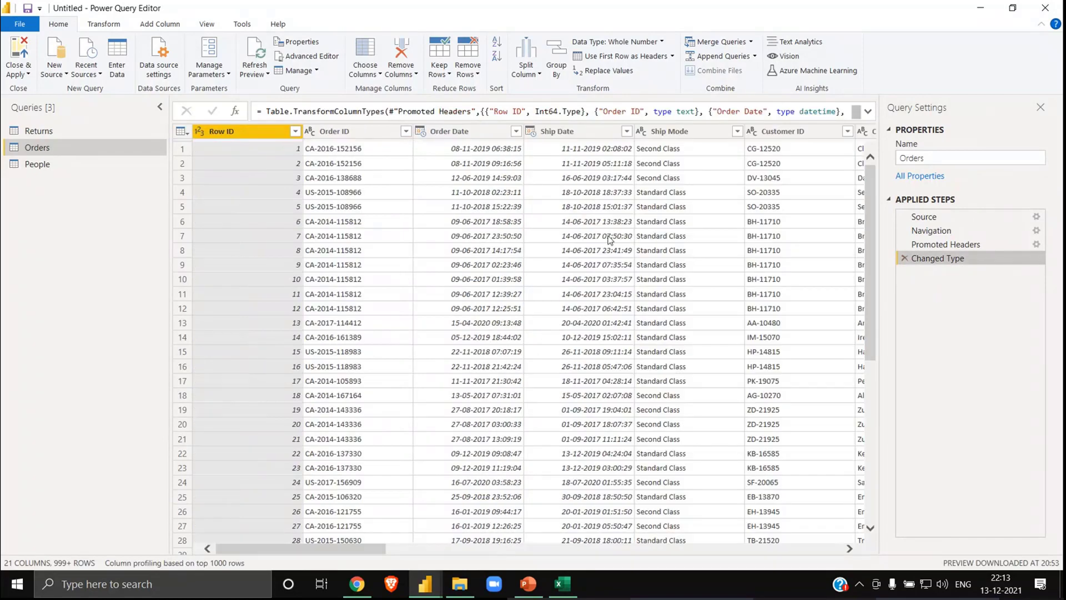
{"action": "scroll", "coordinate": [599, 433], "scroll_direction": "right", "scroll_amount": 10}
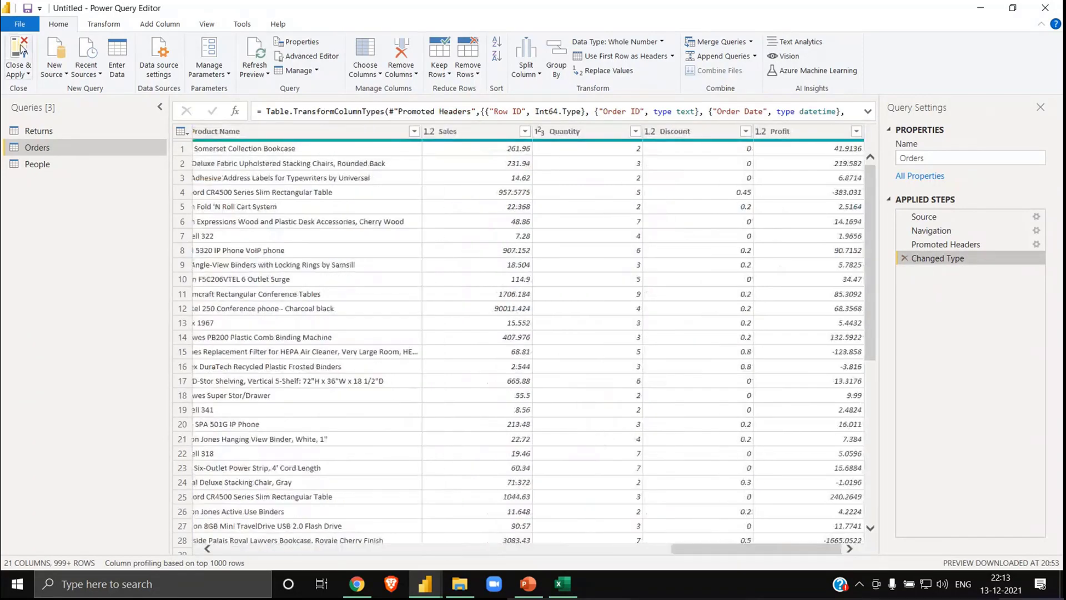
{"action": "left_click", "coordinate": [20, 49]}
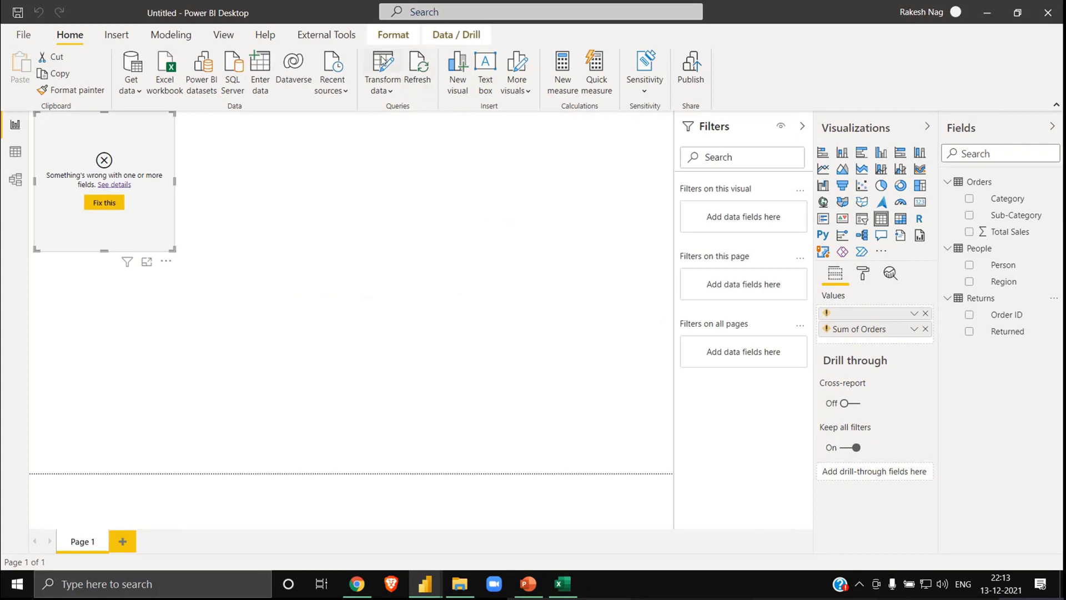
- Remove the Grouped Rows and Removed Other Columns steps from the Orders query in the original report
{"action": "left_click", "coordinate": [382, 57]}
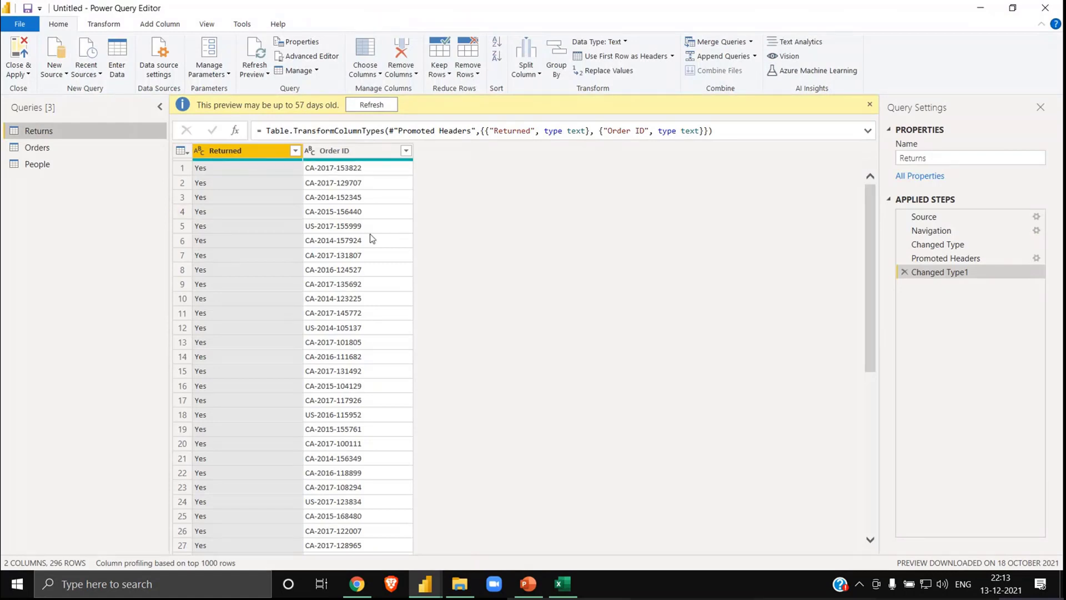
{"action": "left_click", "coordinate": [58, 148]}
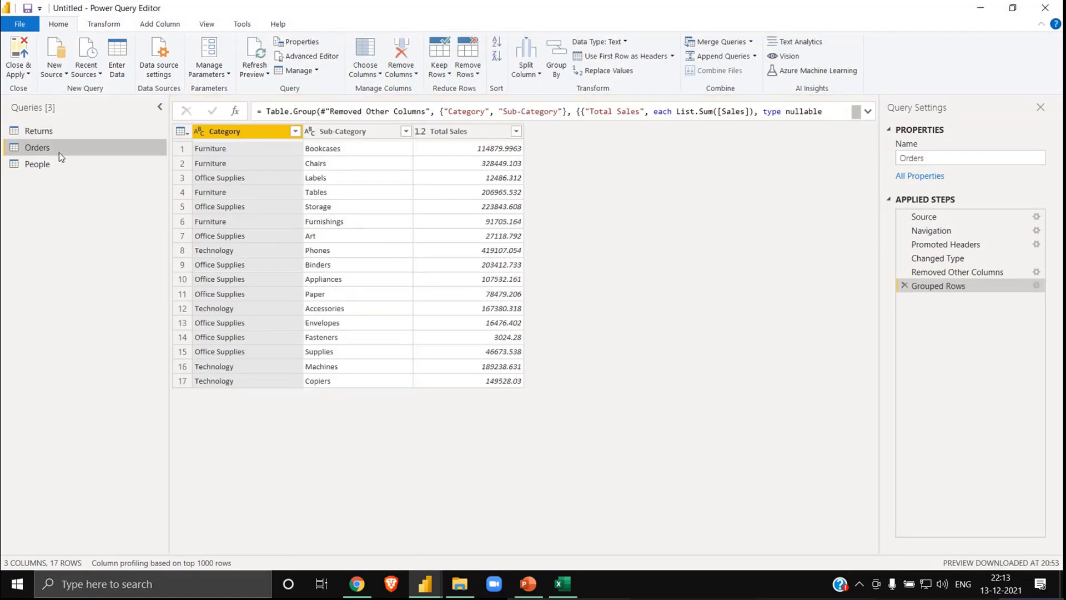
{"action": "left_click", "coordinate": [904, 286]}
{"action": "left_click", "coordinate": [904, 272]}
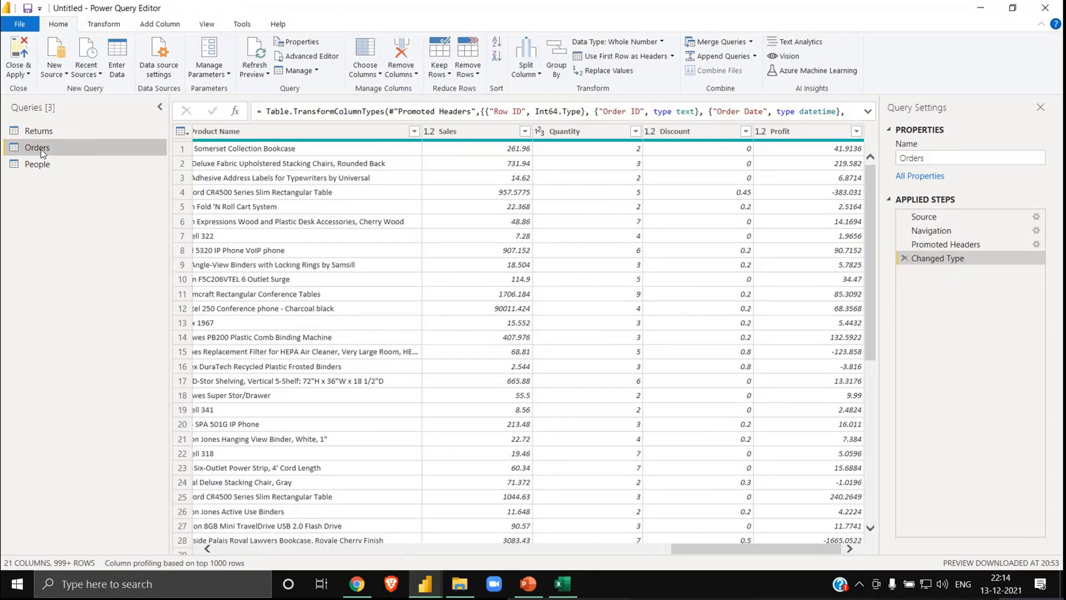
- Copy the full M code of the Orders query from the Advanced Editor and close it without changes
{"action": "right_click", "coordinate": [65, 148]}
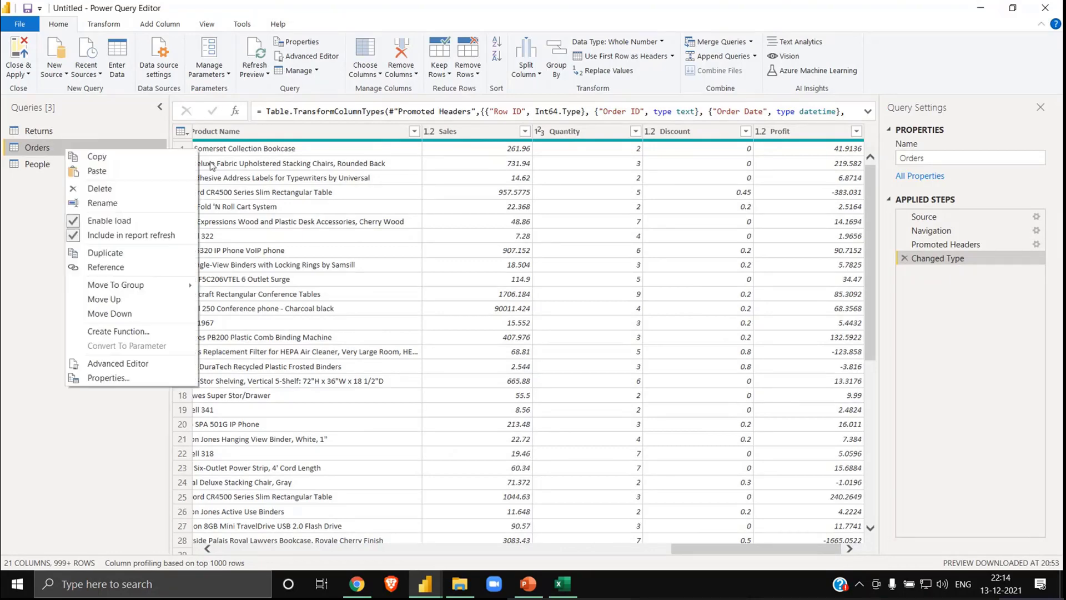
{"action": "left_click", "coordinate": [130, 367]}
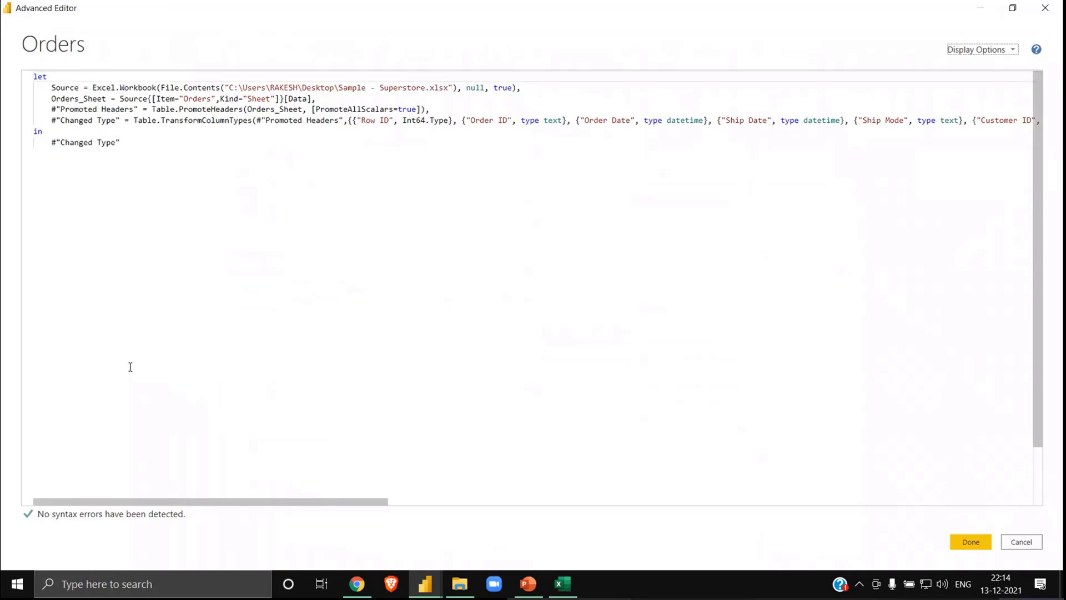
{"action": "left_click", "coordinate": [161, 162]}
{"action": "key", "text": "ctrl+a"}
{"action": "key", "text": "ctrl+c"}
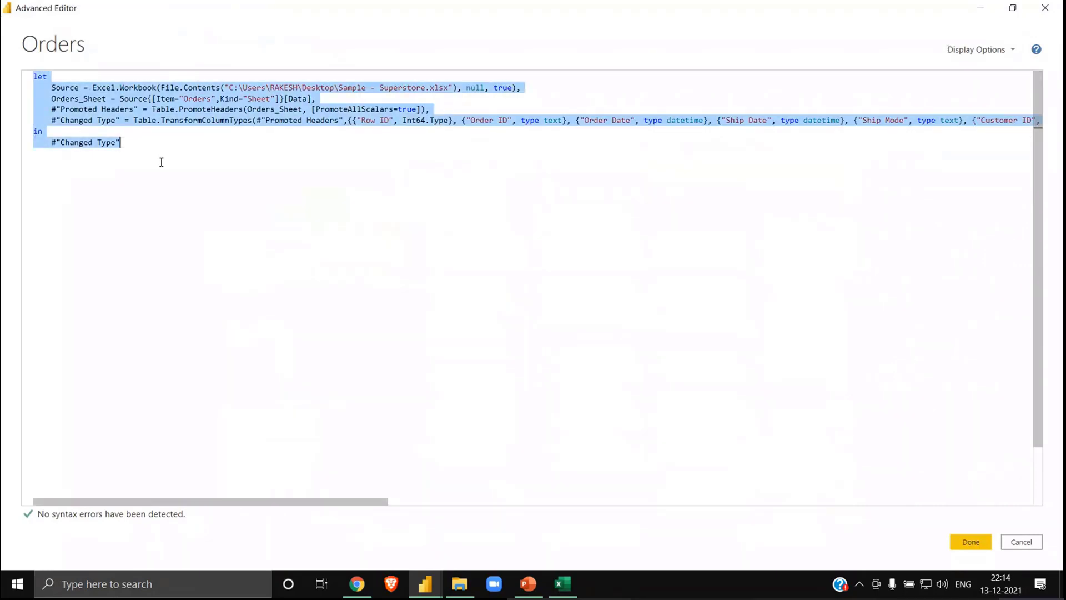
{"action": "key", "text": "Escape"}
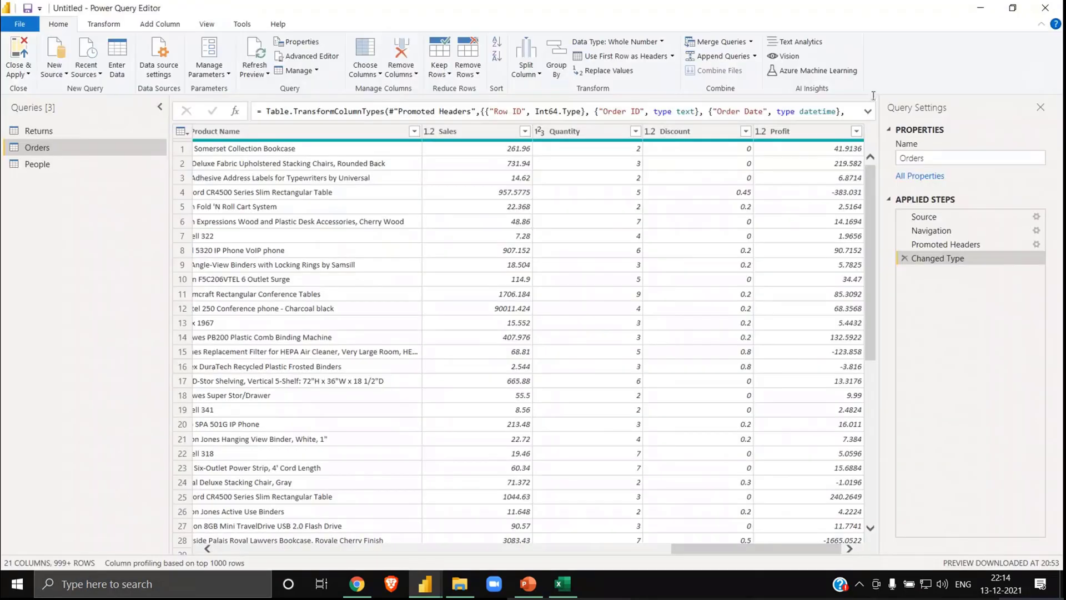
- Switch to the new report, collapse the Orders field list and create a blank query in its query editor
{"action": "left_click", "coordinate": [981, 9]}
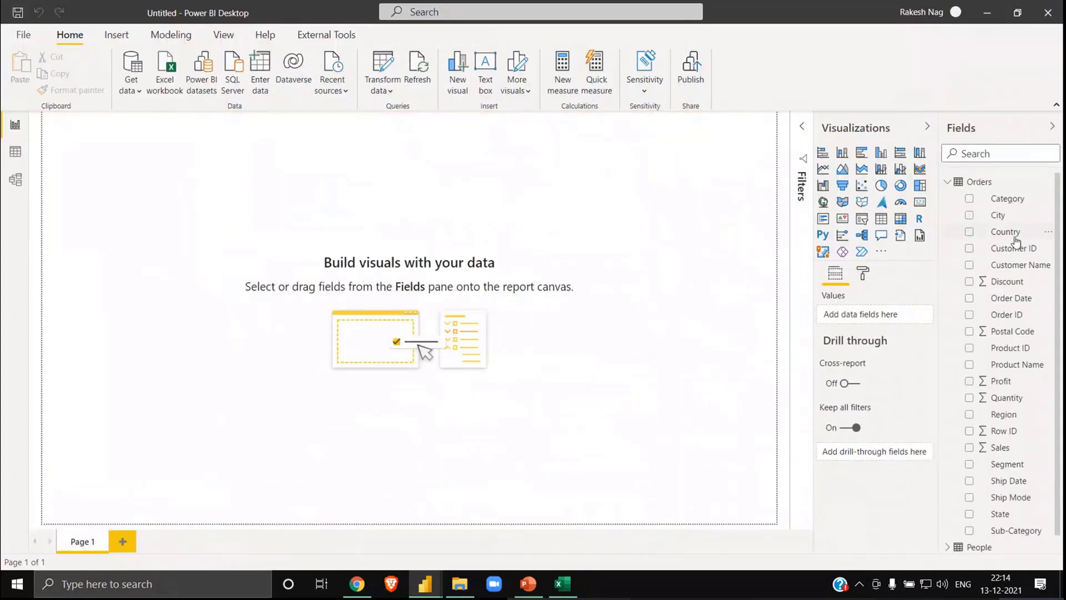
{"action": "left_click", "coordinate": [948, 183]}
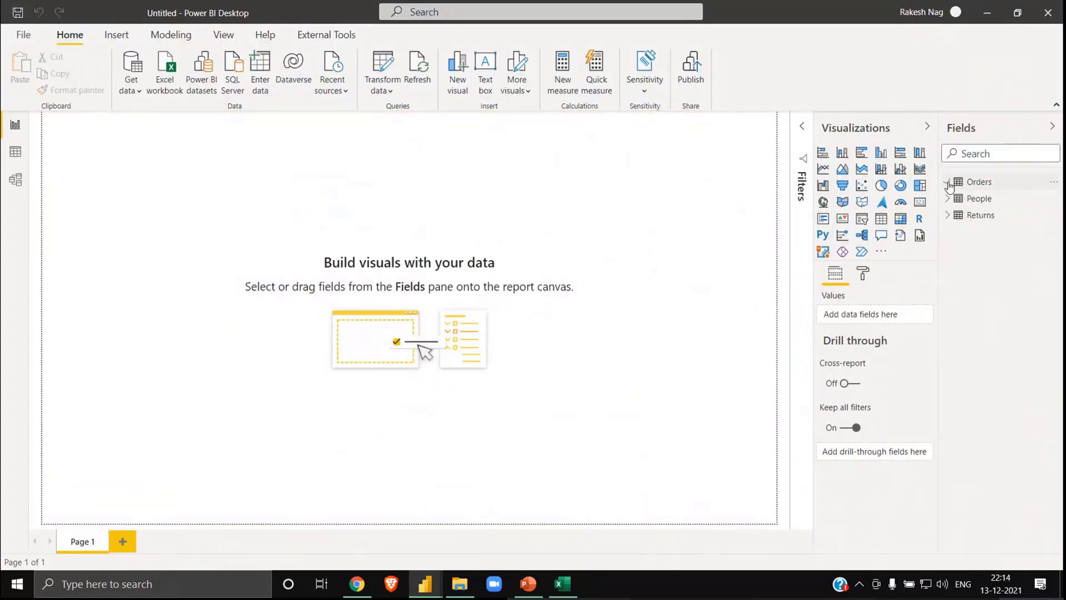
{"action": "left_click", "coordinate": [384, 58]}
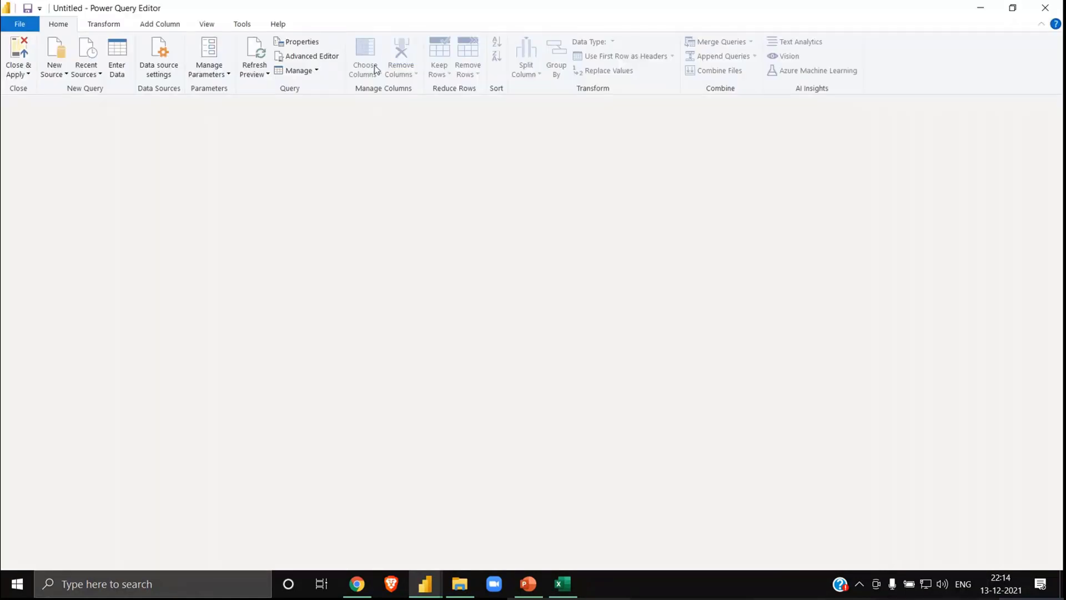
{"action": "right_click", "coordinate": [54, 216]}
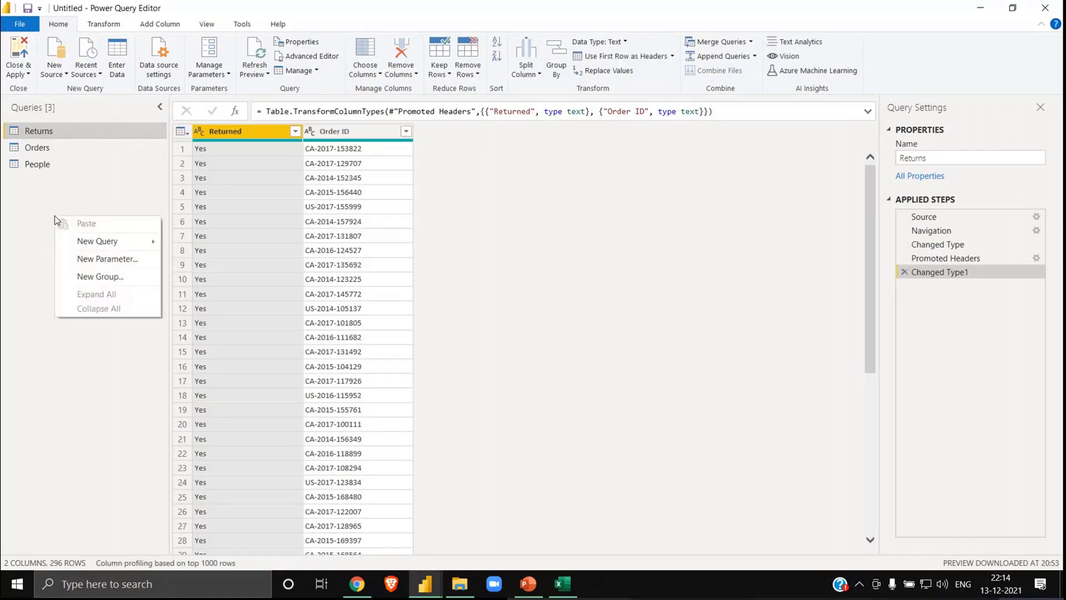
{"action": "mouse_move", "coordinate": [110, 243]}
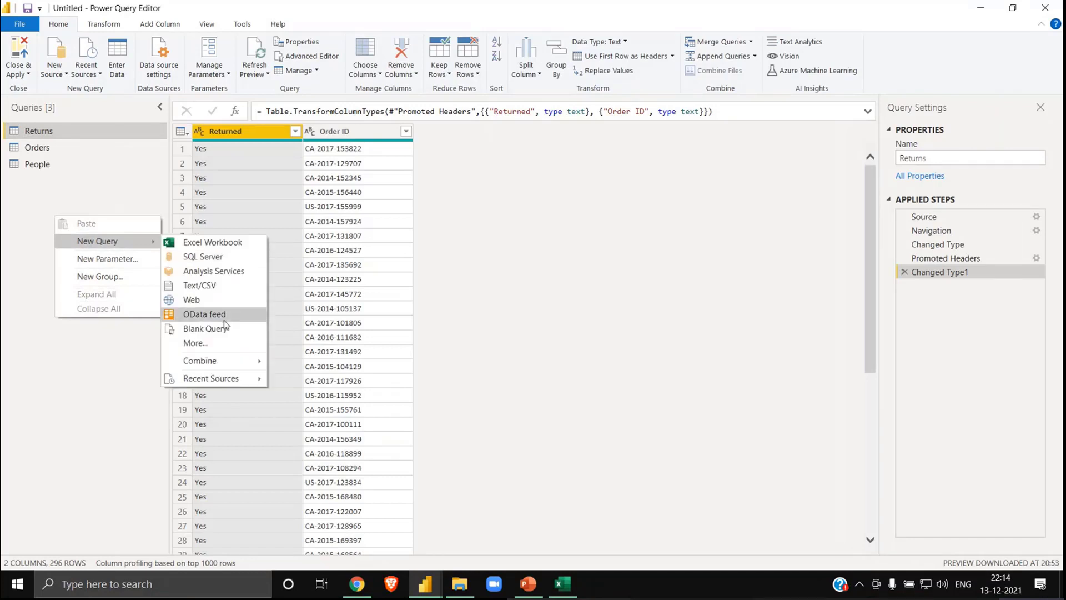
{"action": "left_click", "coordinate": [211, 328]}
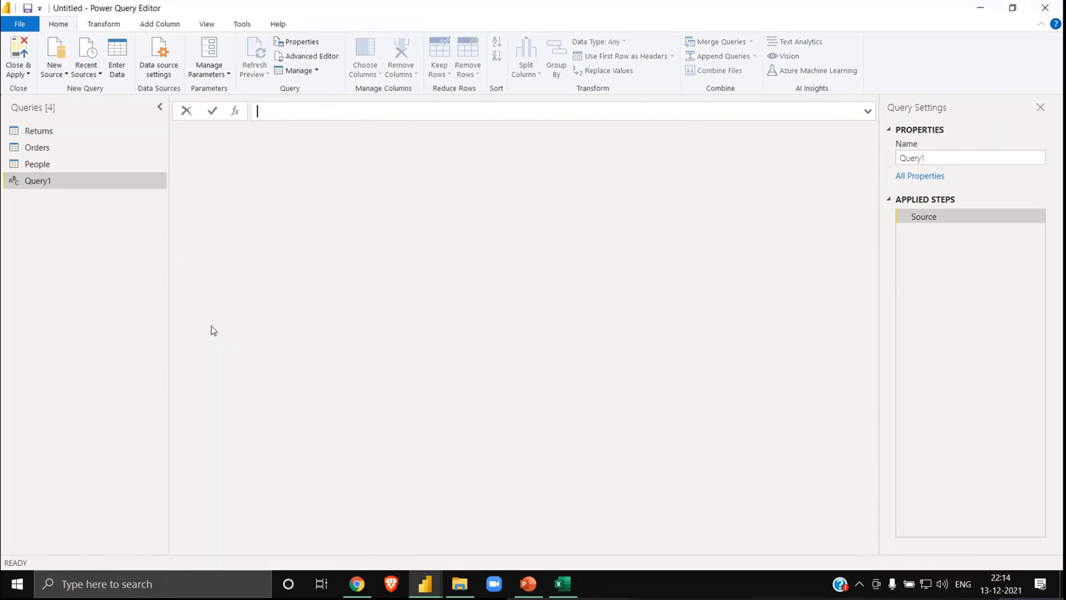
- Replace the blank query's code in the Advanced Editor with the copied Orders code and accept it
{"action": "left_click", "coordinate": [310, 56]}
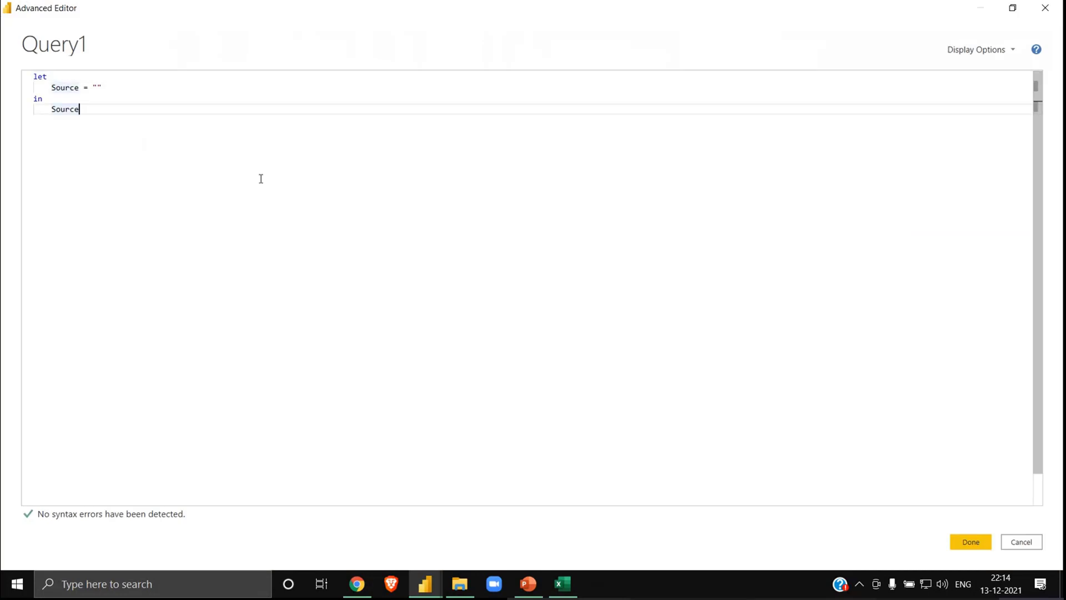
{"action": "key", "text": "ctrl+a"}
{"action": "key", "text": "ctrl+v"}
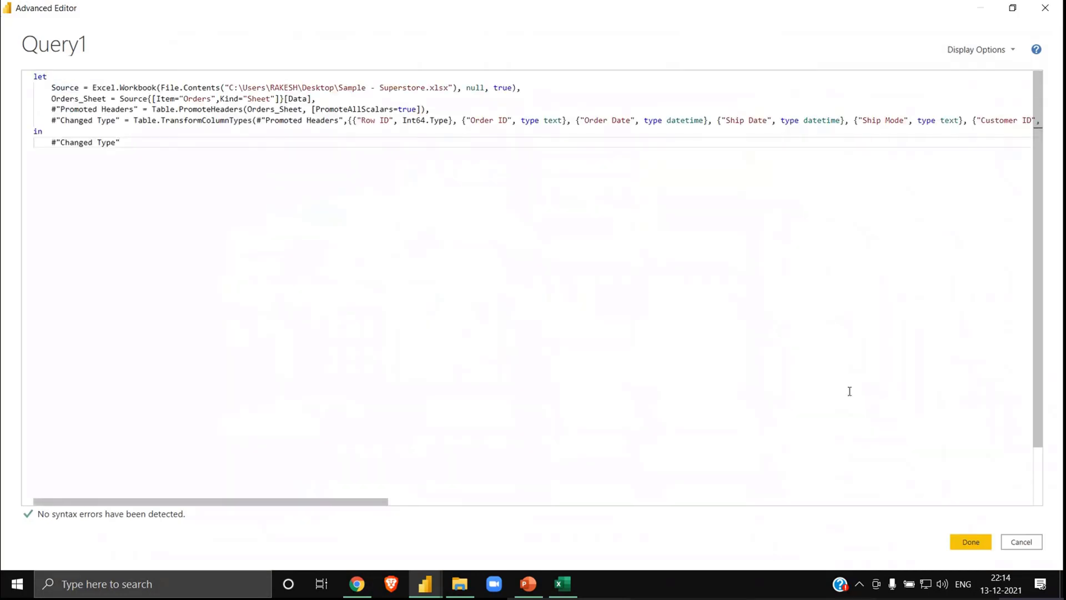
{"action": "left_click", "coordinate": [971, 544]}
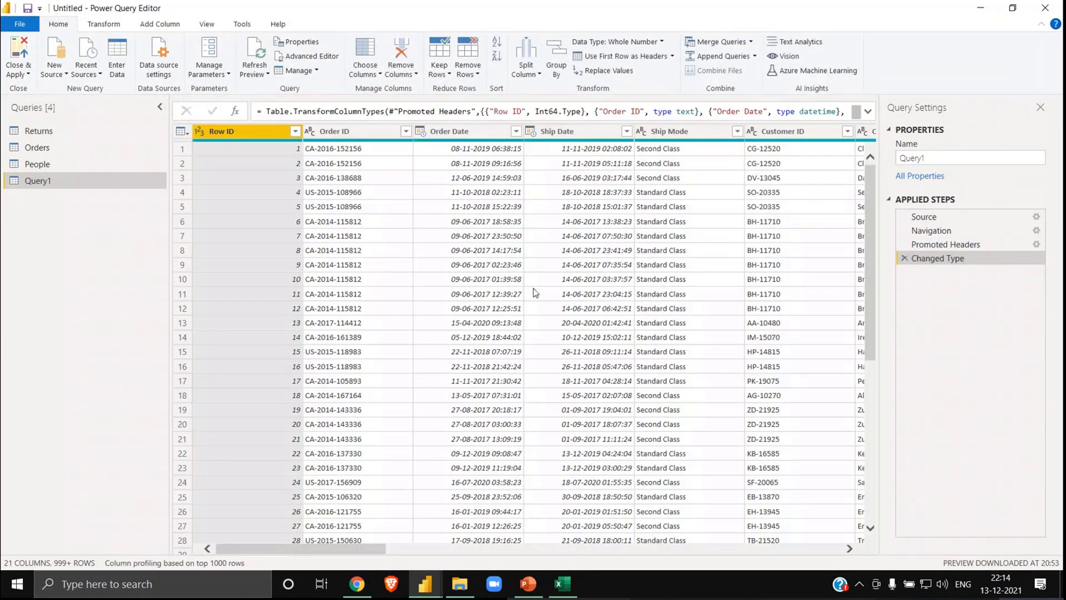
- Look over the last columns of Query1 and delete that query from the new report
{"action": "scroll", "coordinate": [536, 292], "scroll_direction": "right", "scroll_amount": 10}
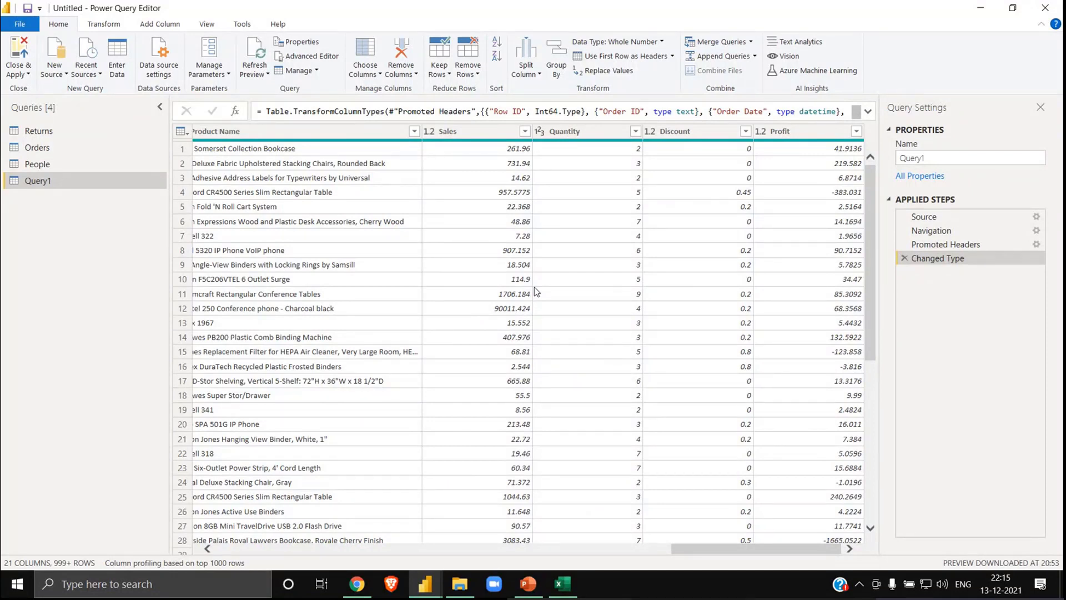
{"action": "right_click", "coordinate": [50, 178]}
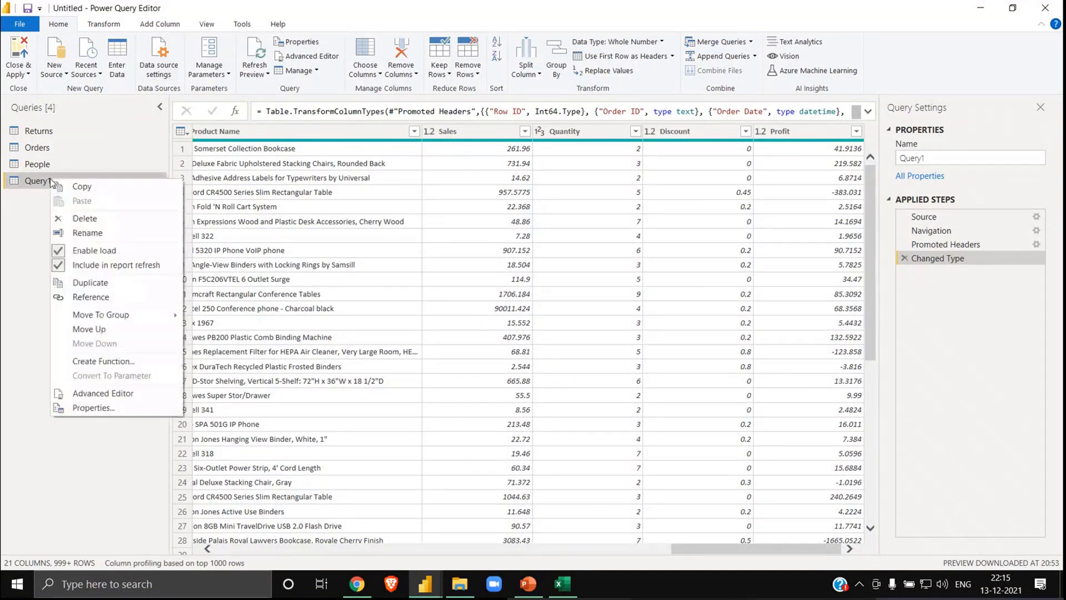
{"action": "left_click", "coordinate": [87, 221]}
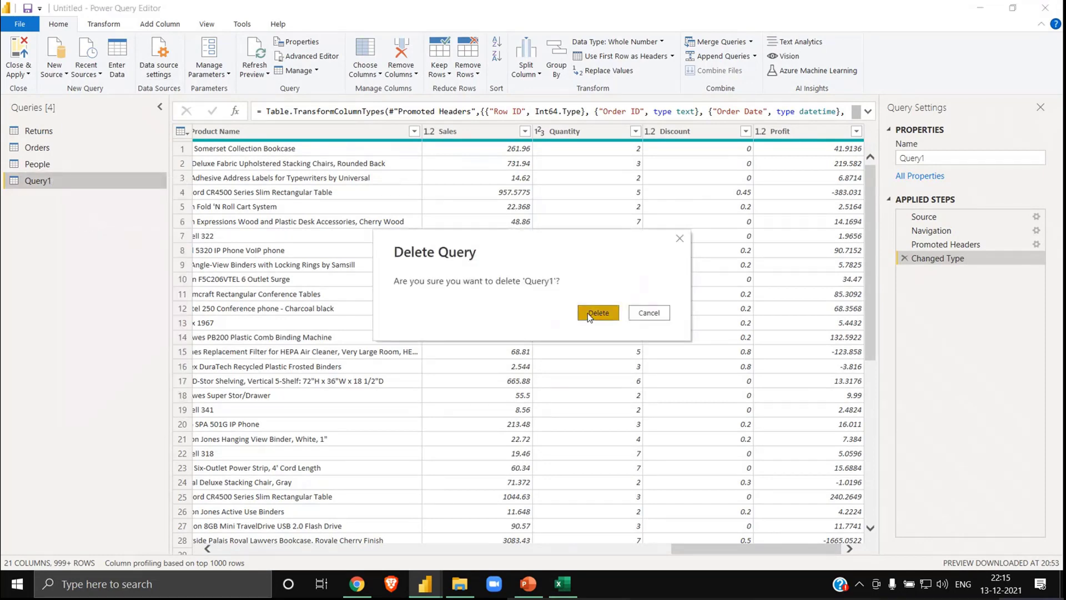
{"action": "left_click", "coordinate": [590, 316]}
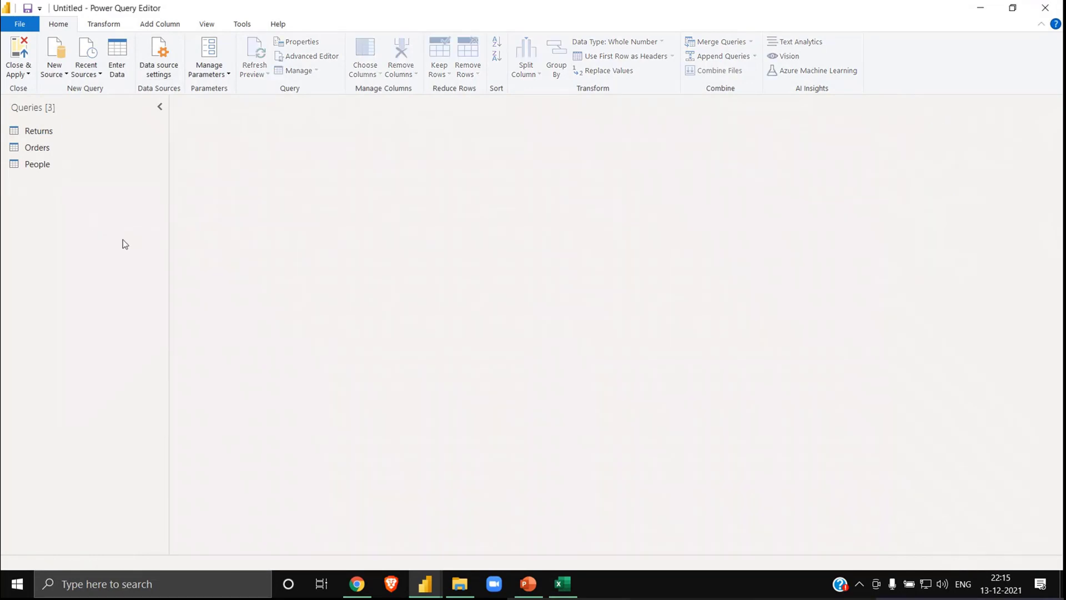
- Merge the People table into the Orders query with a left outer join, matching on the Region column
{"action": "left_click", "coordinate": [52, 159]}
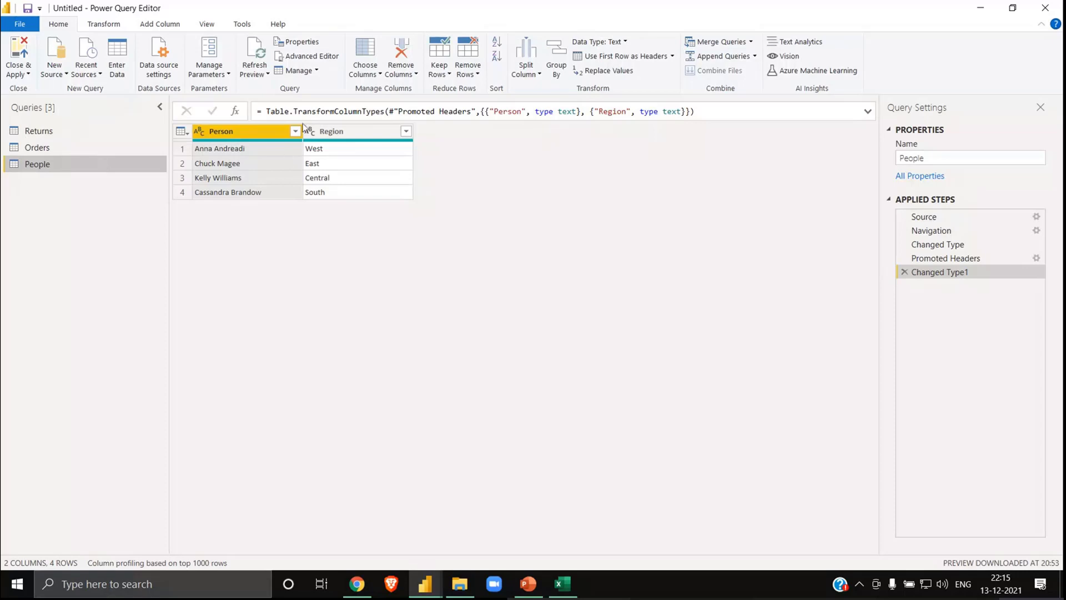
{"action": "left_click", "coordinate": [85, 153]}
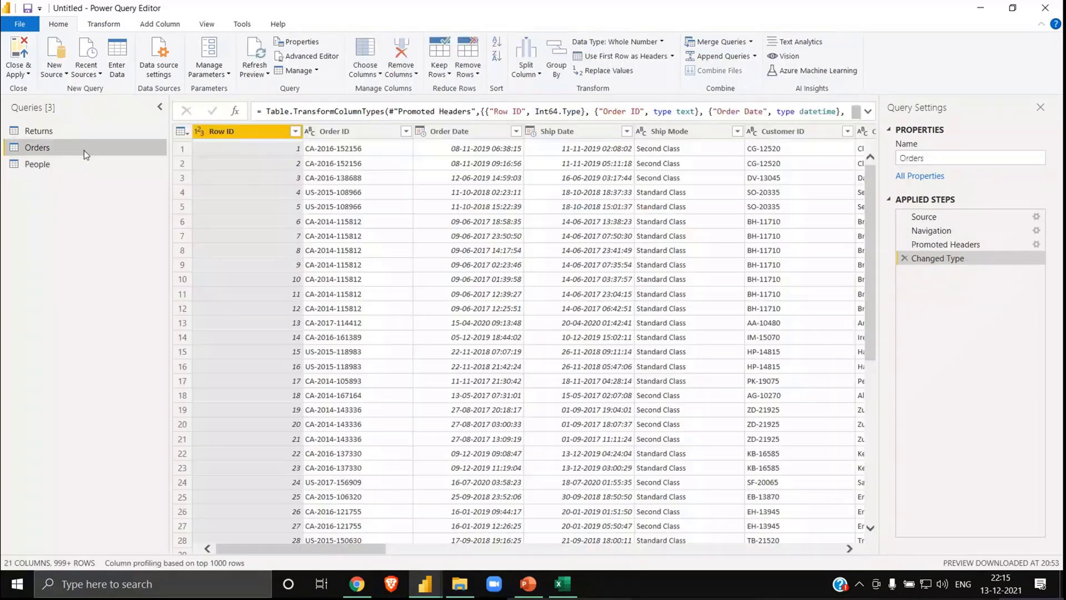
{"action": "scroll", "coordinate": [580, 281], "scroll_direction": "right", "scroll_amount": 15}
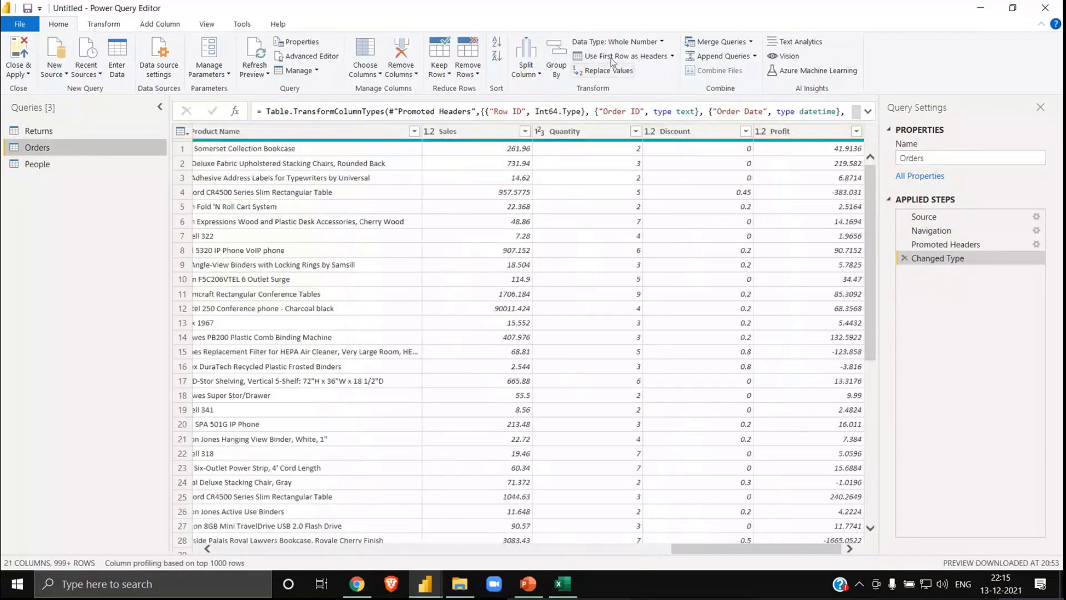
{"action": "left_click", "coordinate": [708, 41]}
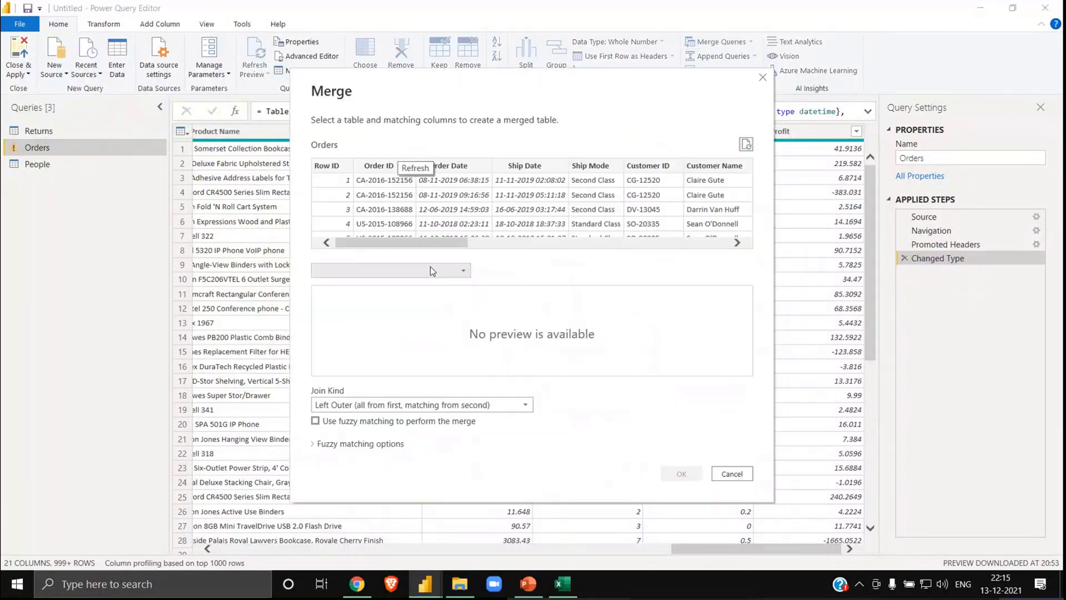
{"action": "left_click", "coordinate": [431, 270]}
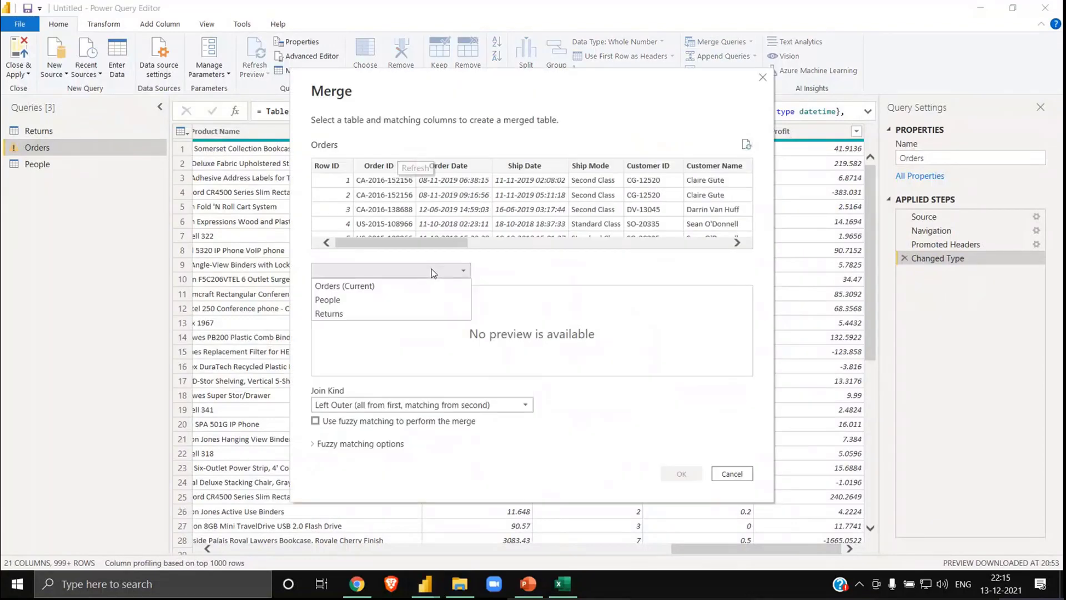
{"action": "left_click", "coordinate": [323, 300]}
{"action": "left_click", "coordinate": [396, 293]}
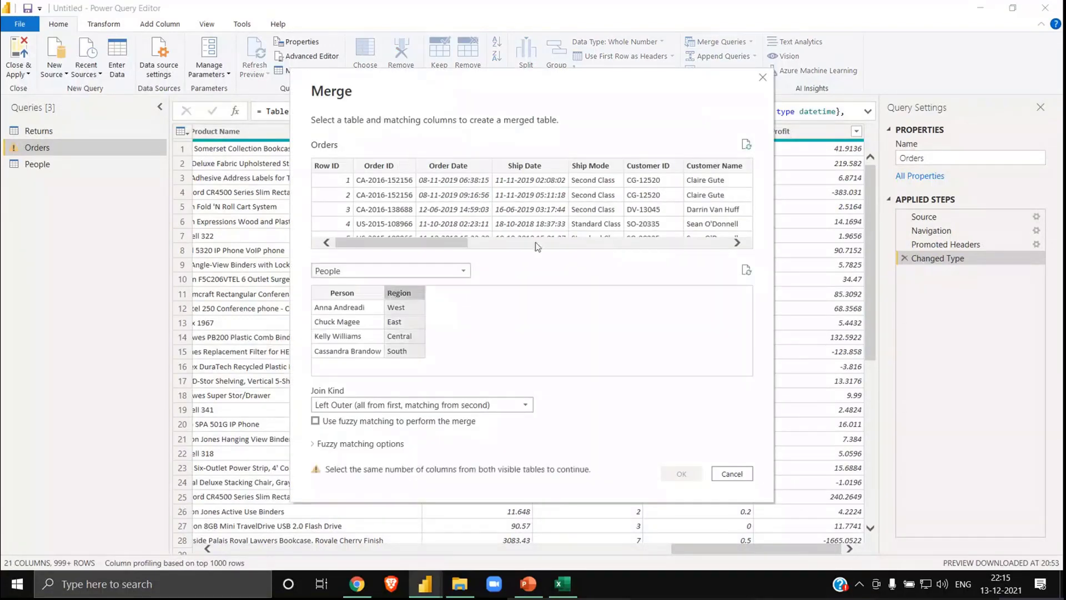
{"action": "left_click", "coordinate": [592, 242]}
{"action": "left_click", "coordinate": [596, 165]}
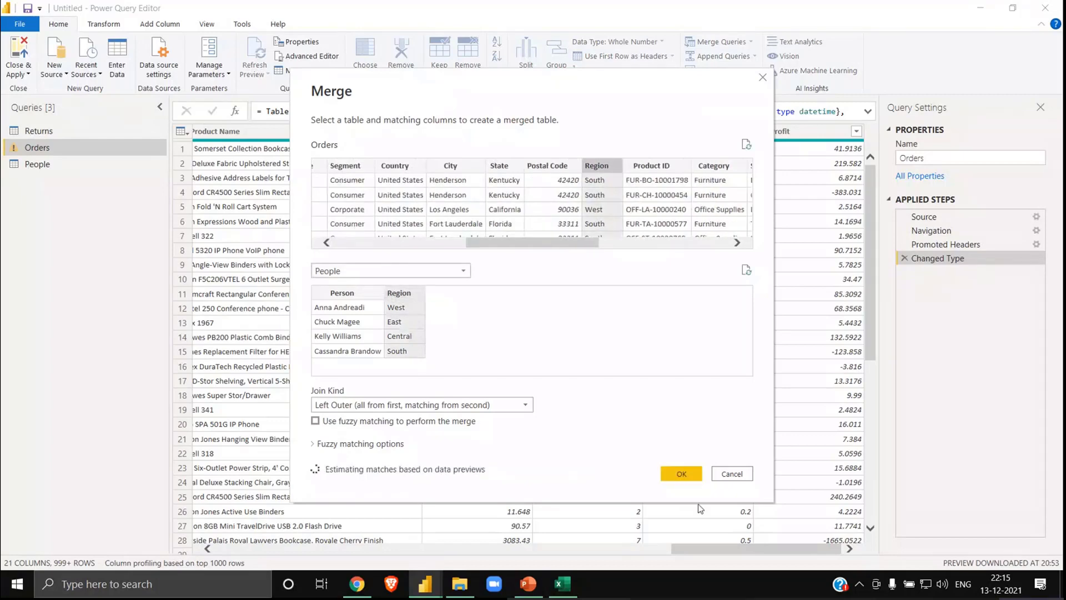
{"action": "left_click", "coordinate": [681, 473]}
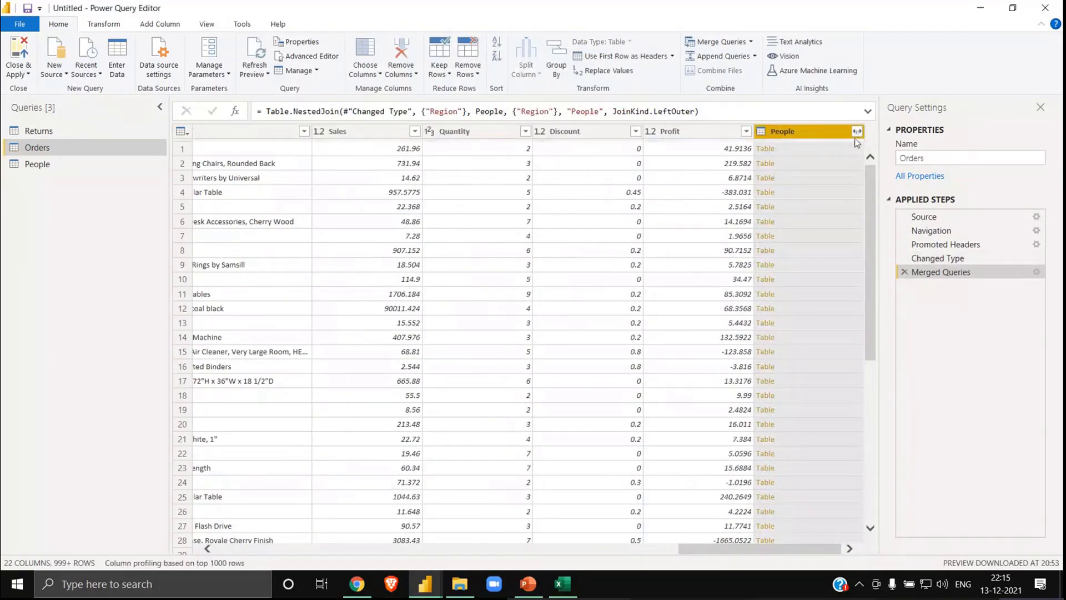
- Expand the merged People column to only the Person field, without the original column name as prefix
{"action": "left_click", "coordinate": [858, 132]}
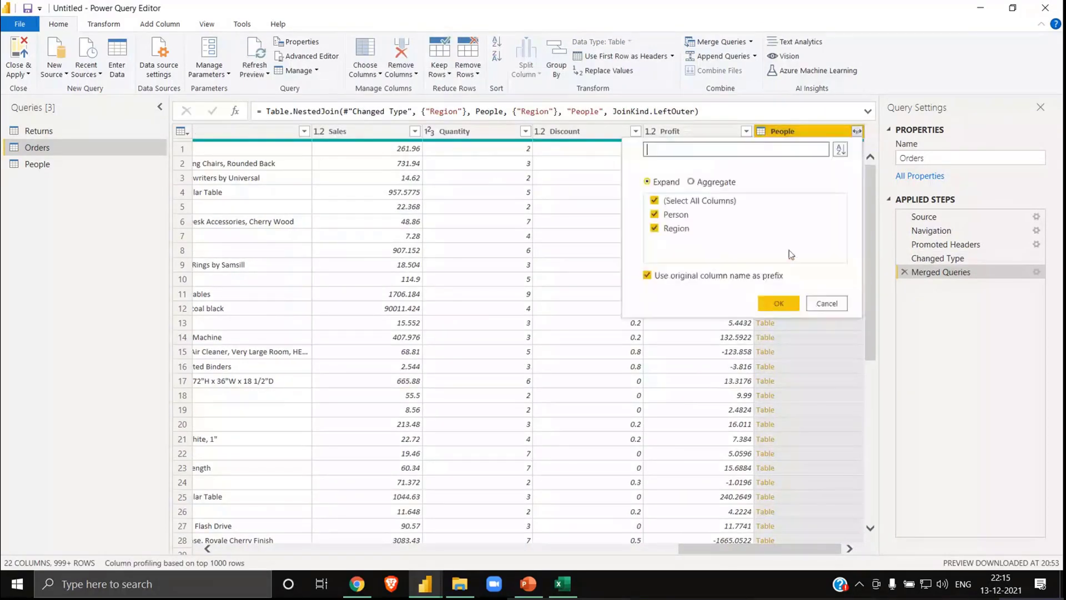
{"action": "left_click", "coordinate": [683, 230]}
{"action": "left_click", "coordinate": [697, 274]}
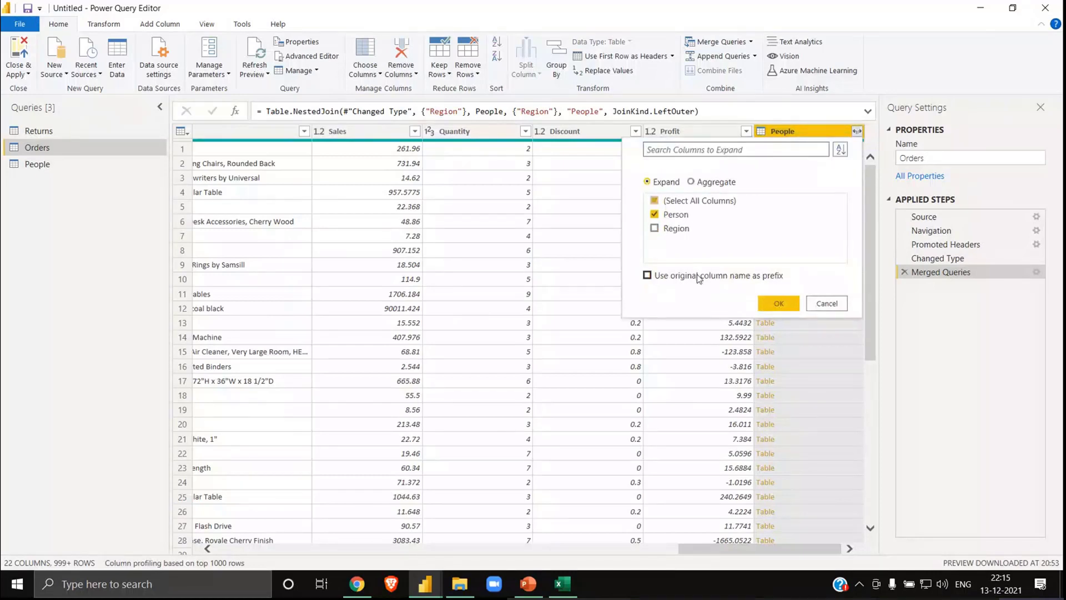
{"action": "left_click", "coordinate": [779, 304]}
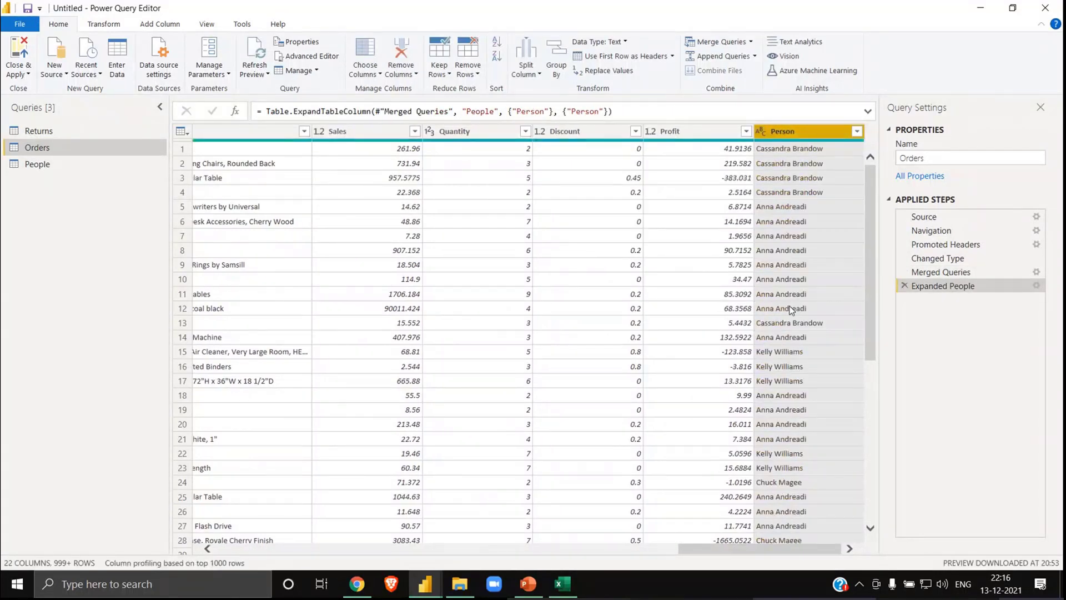
- Compare the People query with the merged Orders query, then copy the Orders query
{"action": "left_click", "coordinate": [43, 170]}
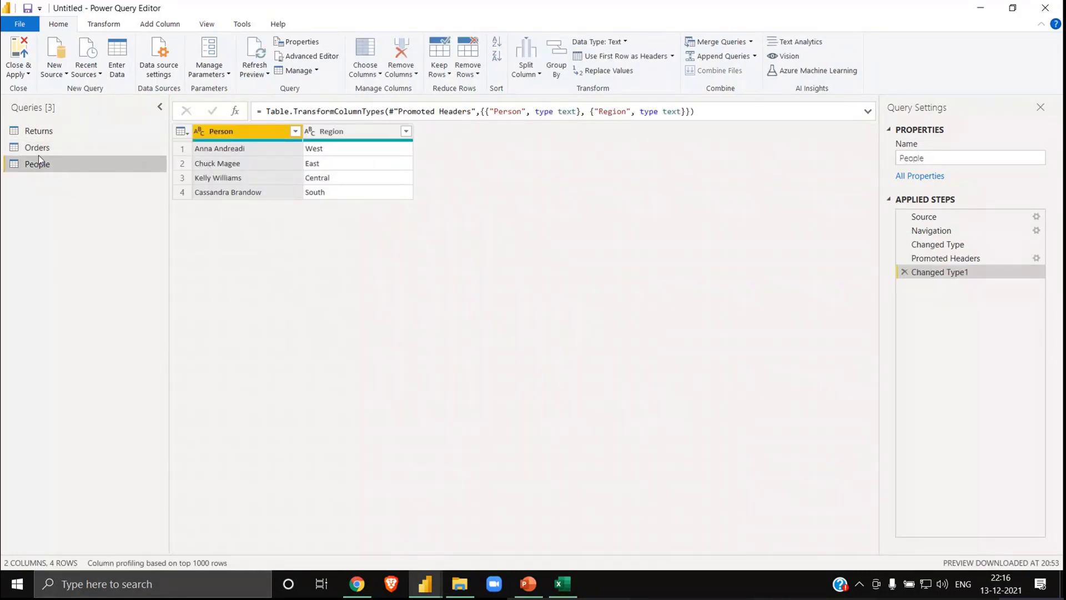
{"action": "left_click", "coordinate": [39, 153]}
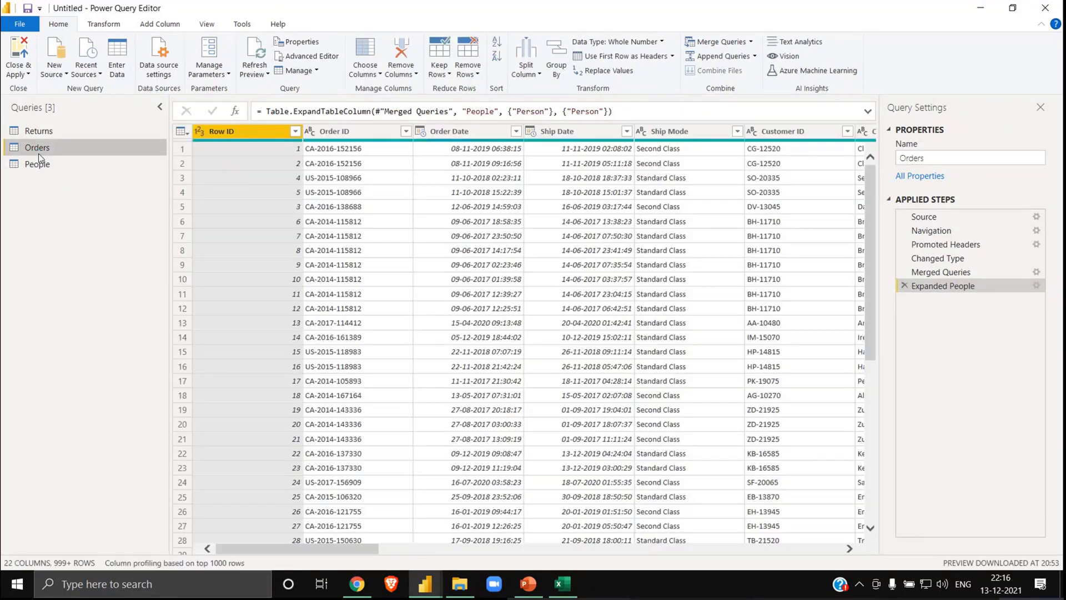
{"action": "scroll", "coordinate": [433, 272], "scroll_direction": "right", "scroll_amount": 10}
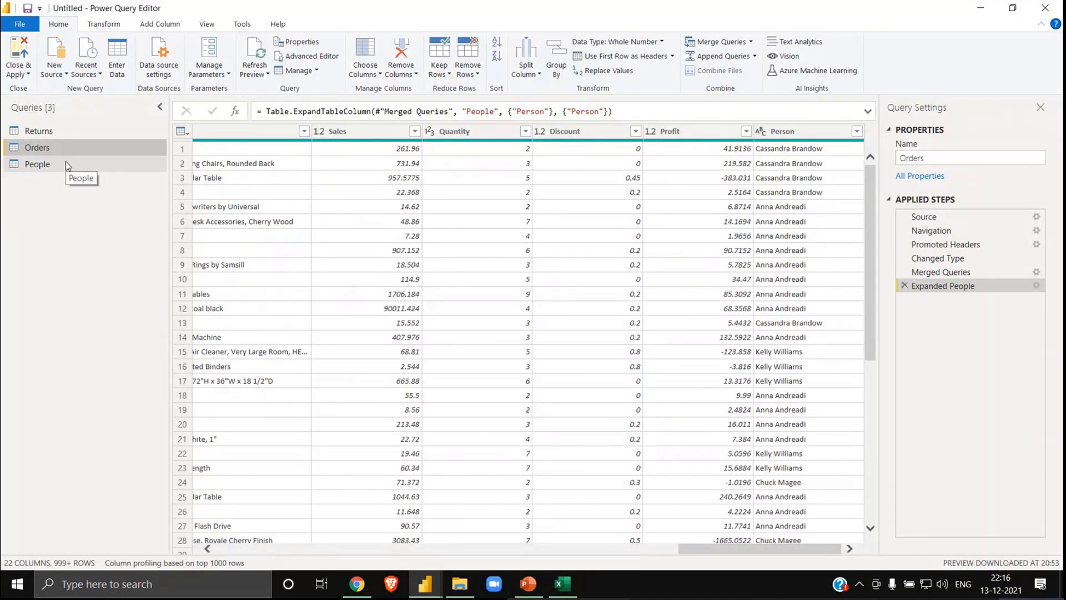
{"action": "right_click", "coordinate": [38, 151]}
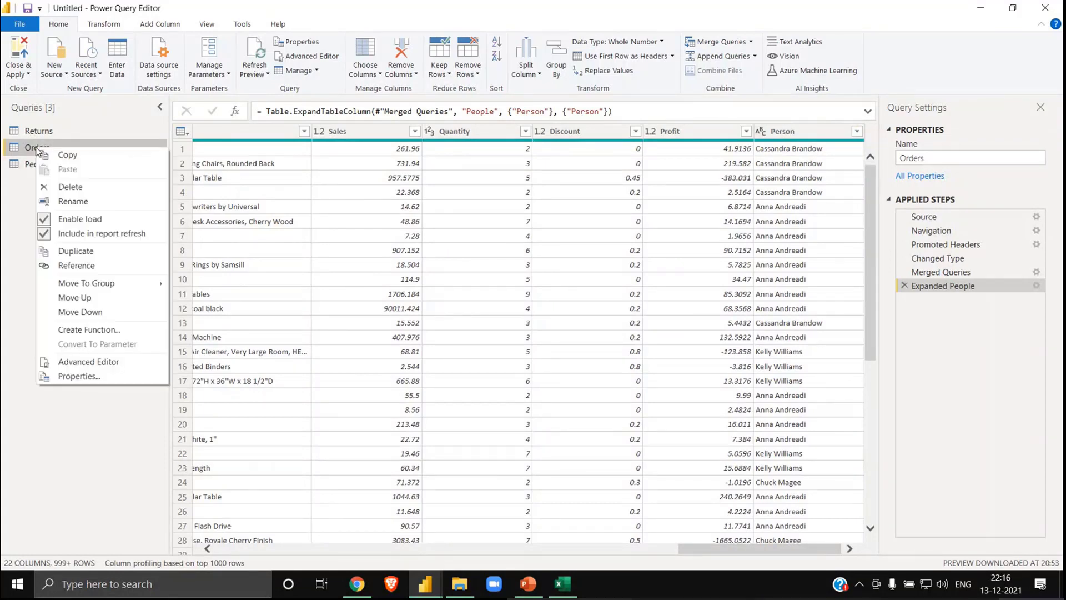
{"action": "left_click", "coordinate": [69, 160]}
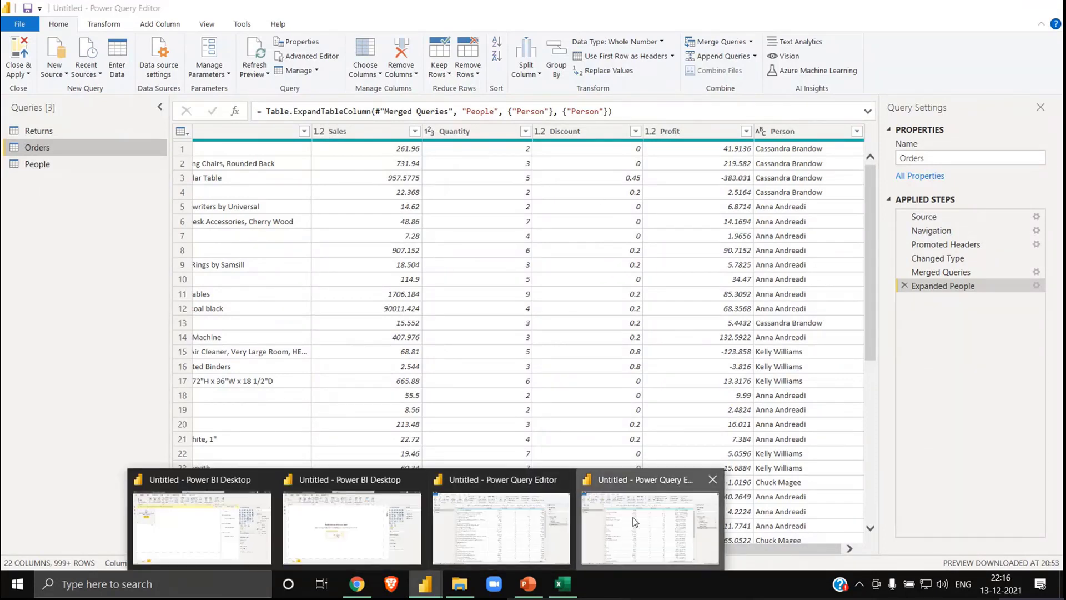
{"action": "left_click", "coordinate": [634, 521]}
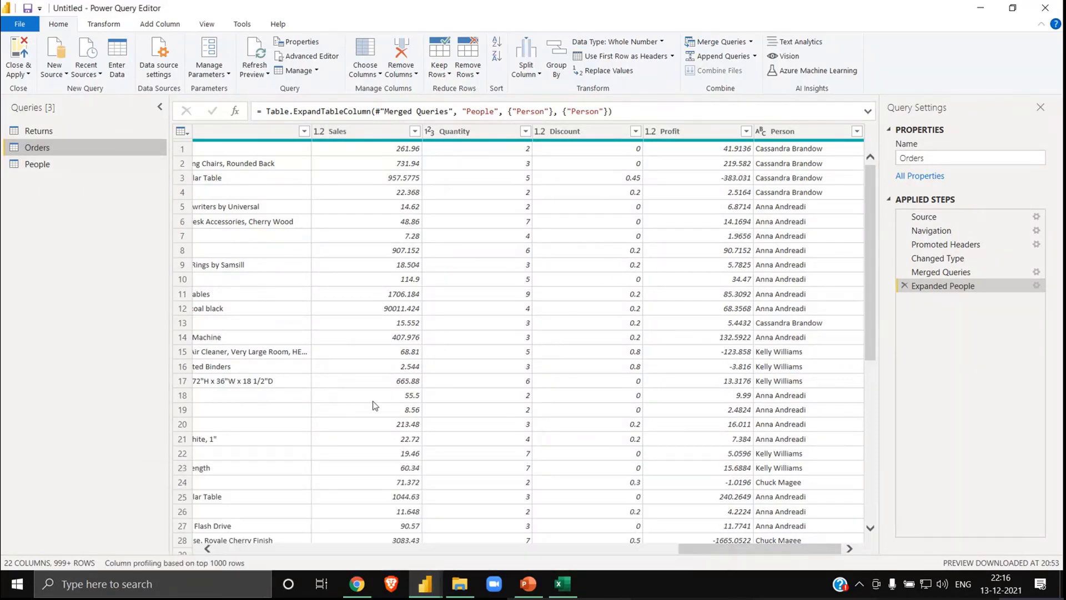
- Minimize the open query editor, report, presentation and browser windows
{"action": "left_click", "coordinate": [989, 12]}
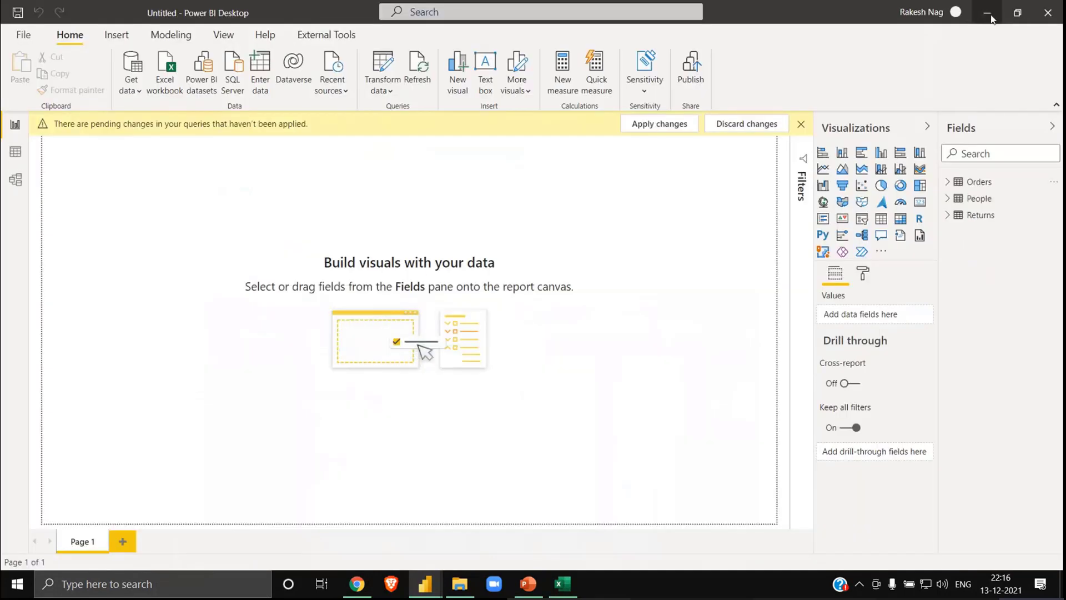
{"action": "left_click", "coordinate": [993, 17]}
{"action": "left_click", "coordinate": [990, 17]}
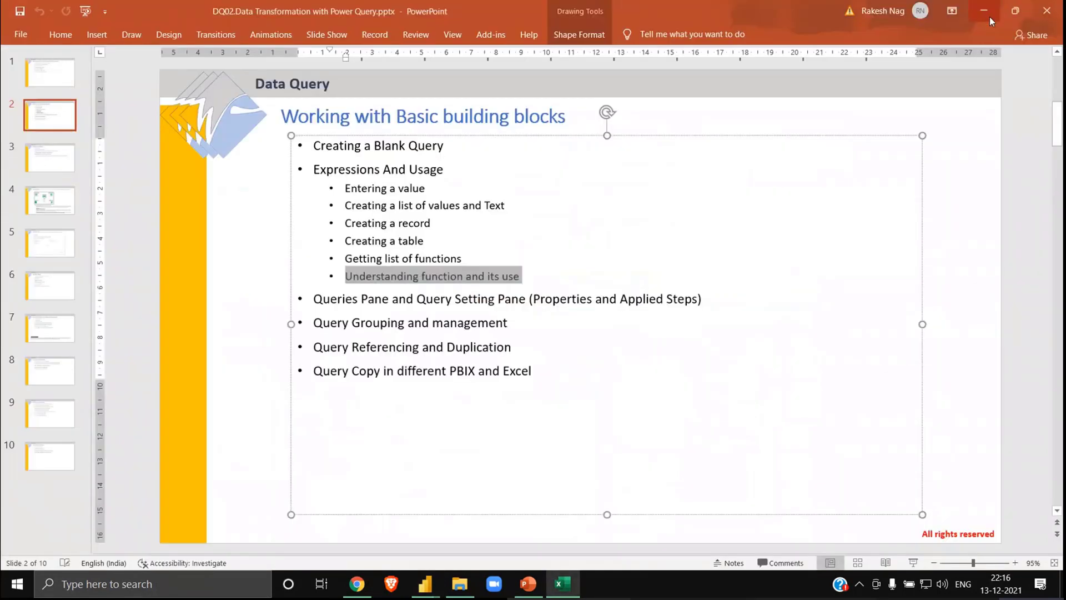
{"action": "left_click", "coordinate": [989, 17]}
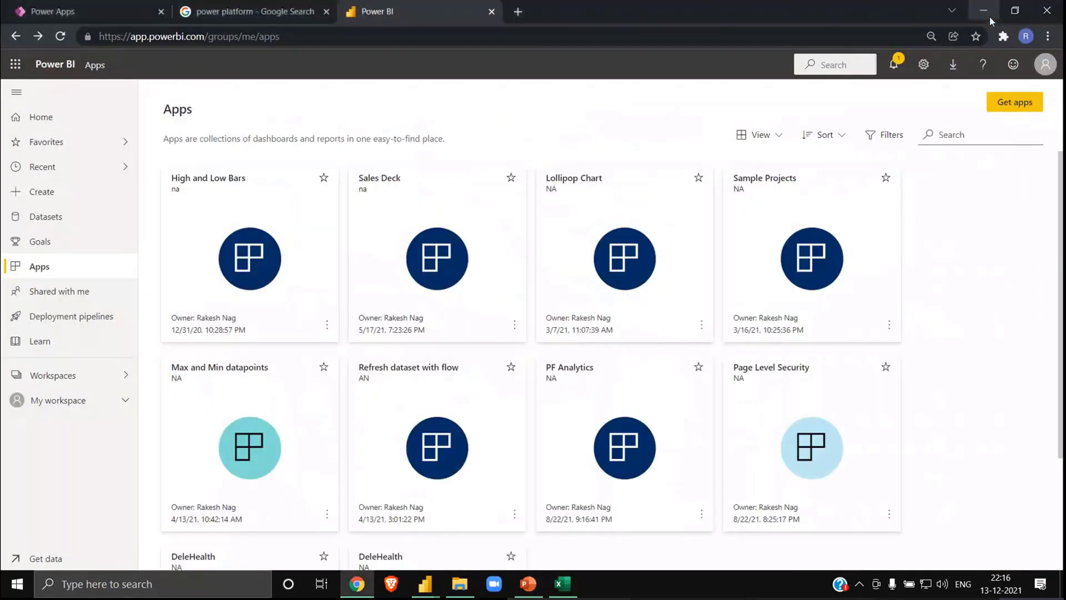
- Close the query editors of both reports, leaving their pending changes unapplied
{"action": "left_click", "coordinate": [425, 583]}
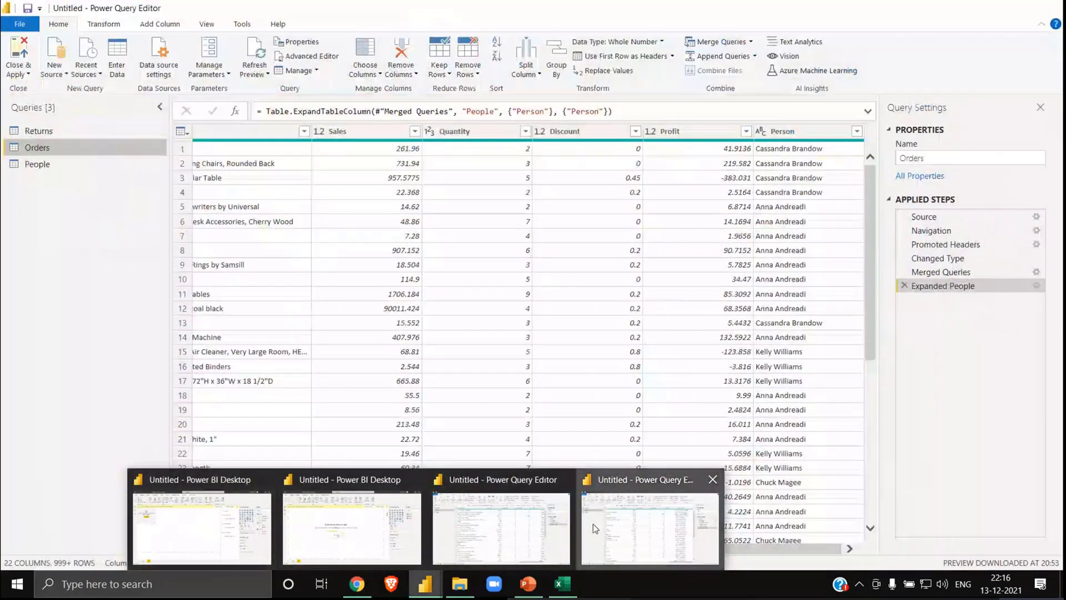
{"action": "left_click", "coordinate": [593, 524]}
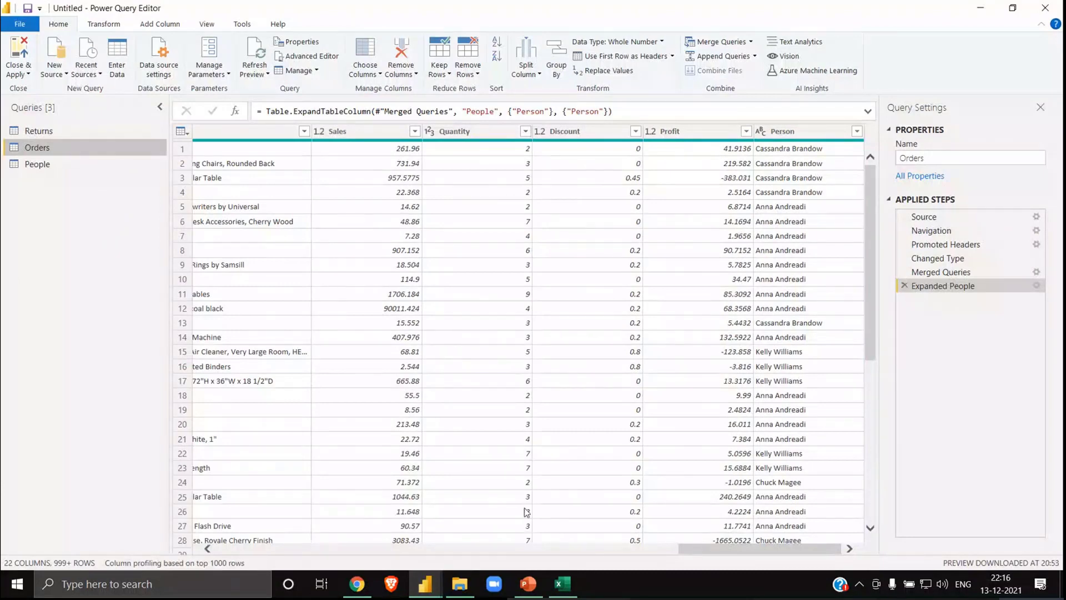
{"action": "left_click", "coordinate": [425, 584]}
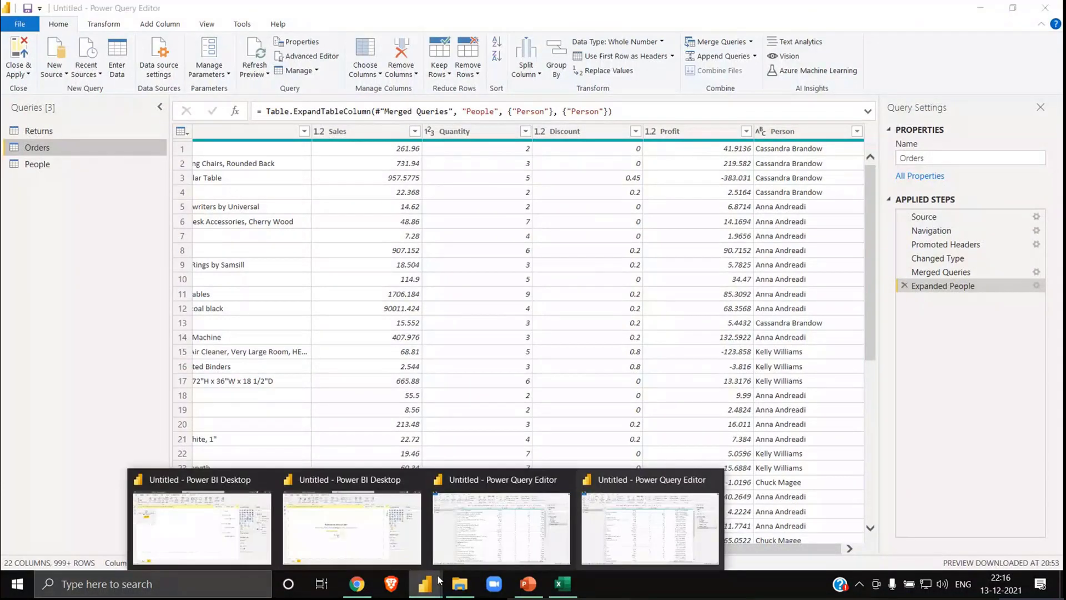
{"action": "left_click", "coordinate": [521, 507]}
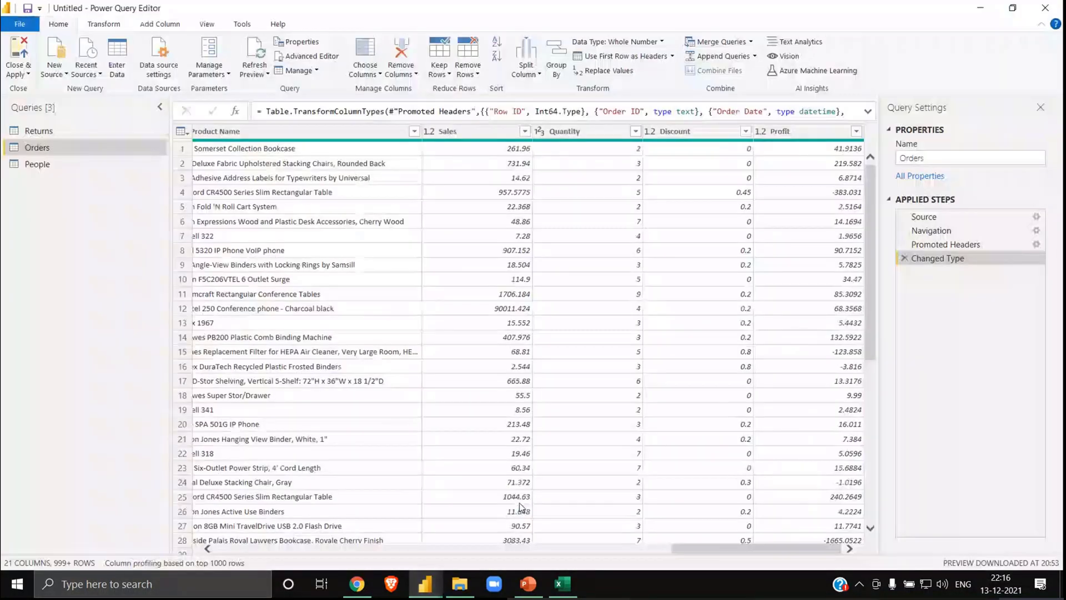
{"action": "left_click", "coordinate": [1048, 8]}
{"action": "left_click", "coordinate": [595, 312]}
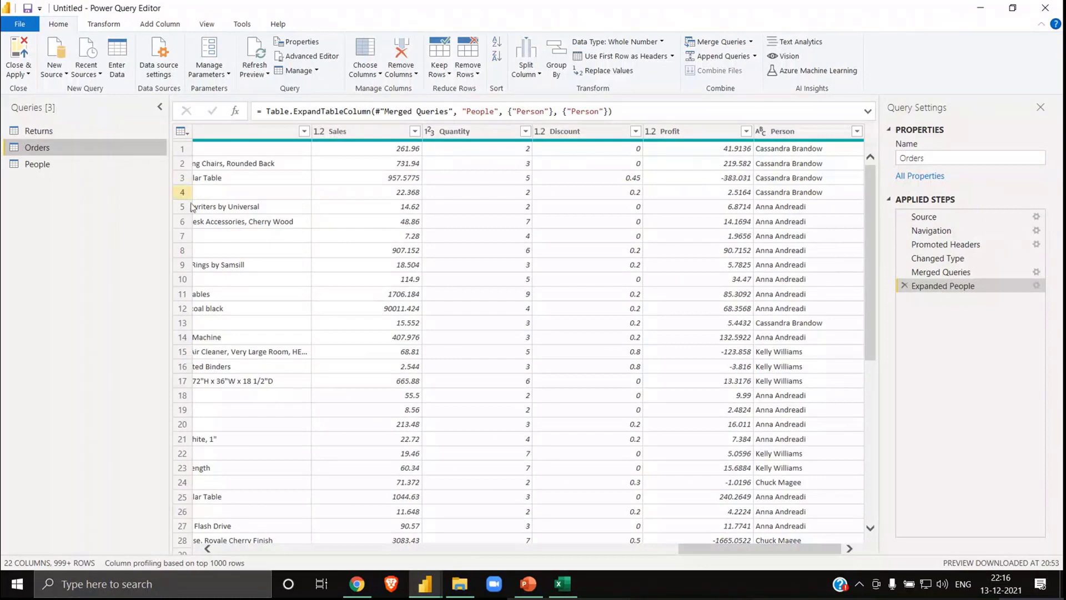
- Return to the original report window and discard the pending changes to the Orders query
{"action": "left_click", "coordinate": [357, 584]}
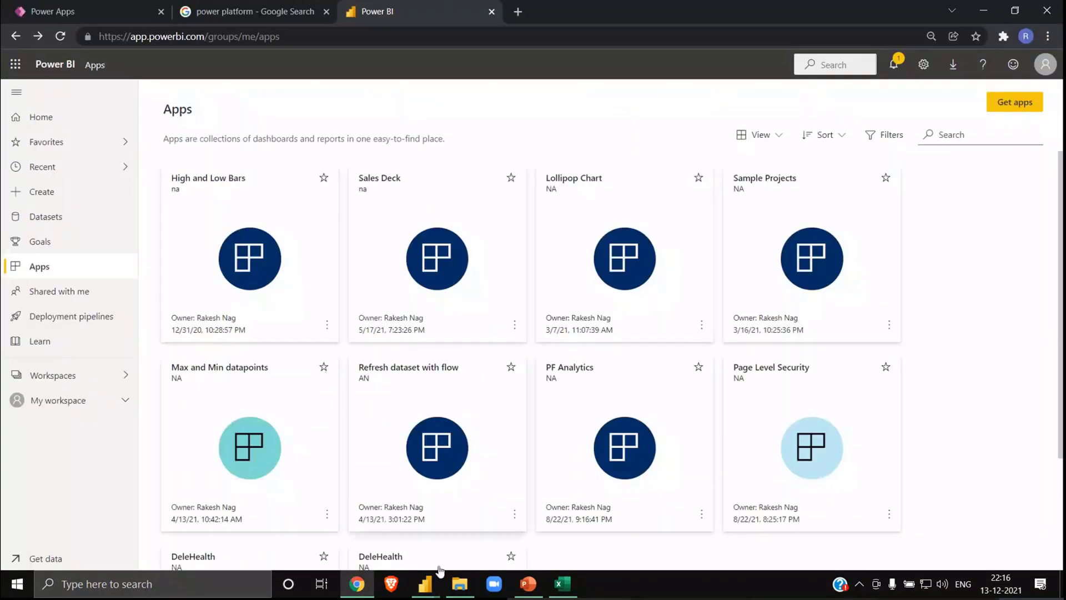
{"action": "mouse_move", "coordinate": [419, 582]}
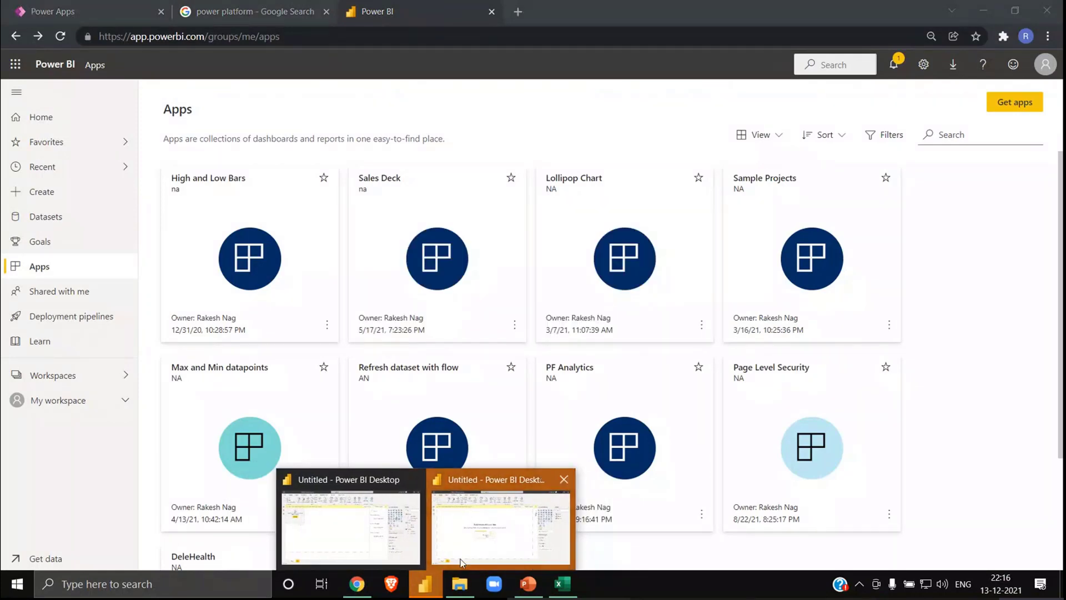
{"action": "left_click", "coordinate": [497, 525]}
{"action": "mouse_move", "coordinate": [425, 583]}
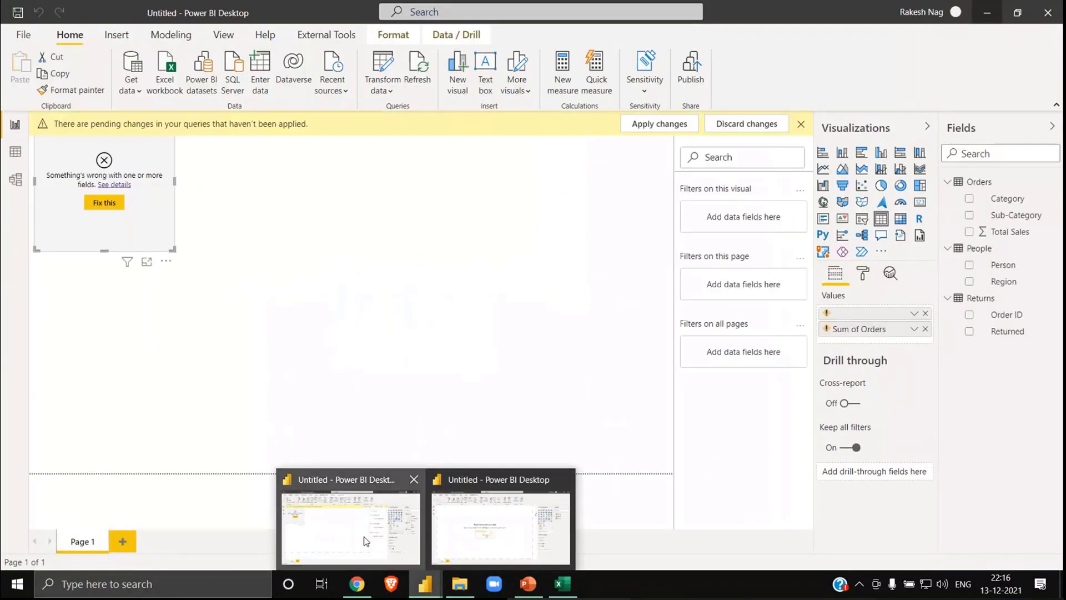
{"action": "left_click", "coordinate": [364, 536]}
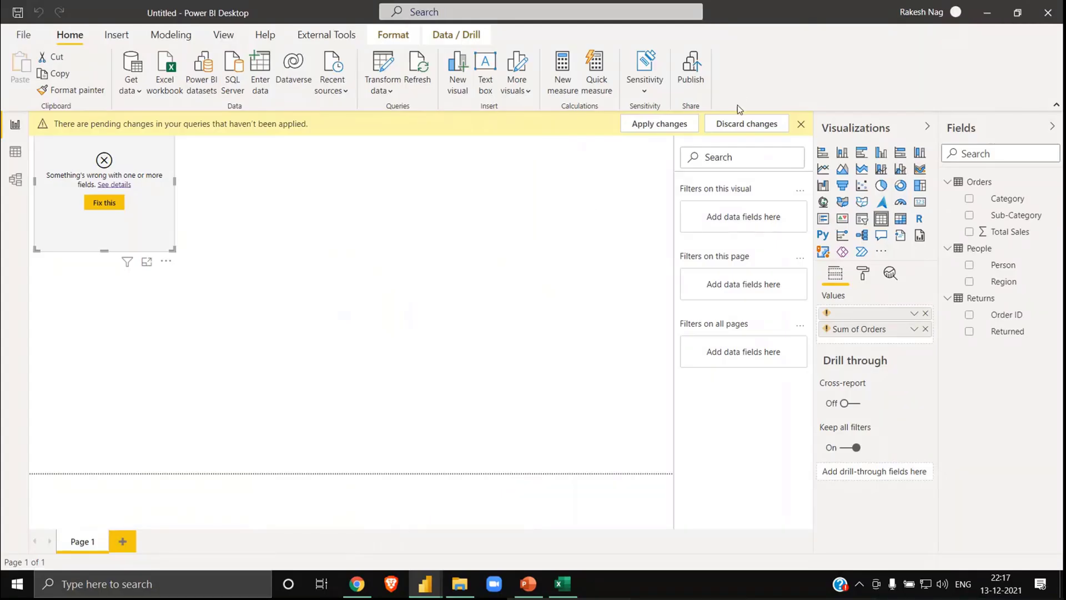
{"action": "left_click", "coordinate": [742, 125]}
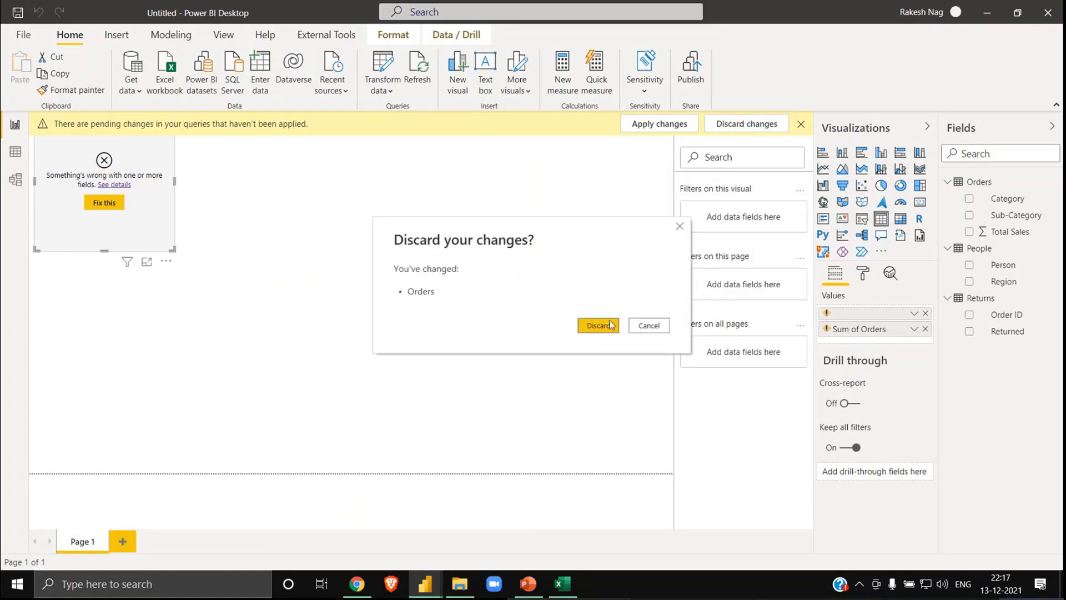
{"action": "left_click", "coordinate": [598, 326]}
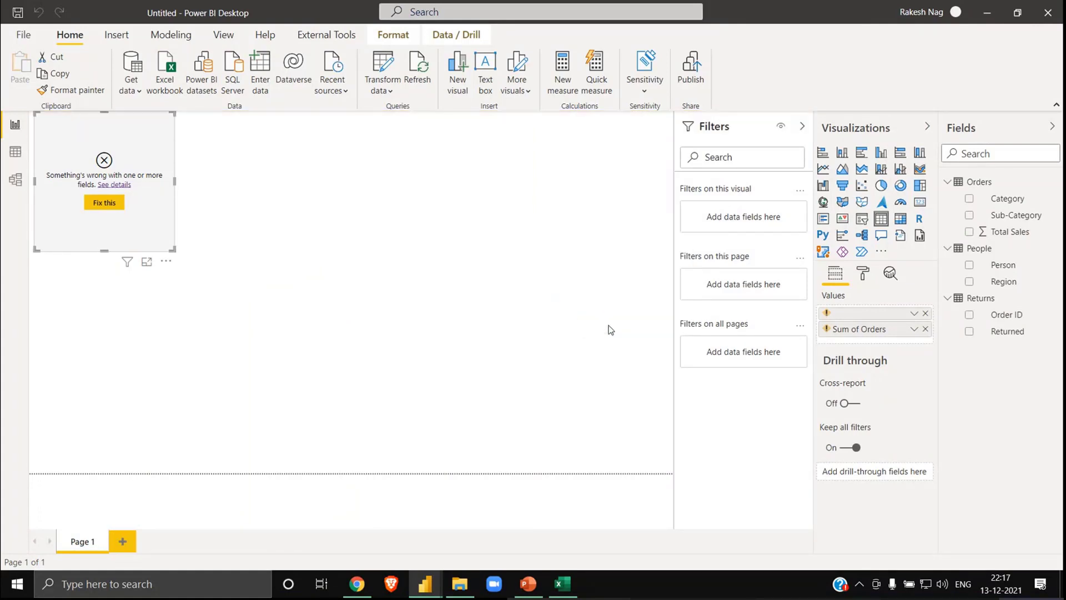
- Open the Power Query Editor and delete the Returns, Orders and People queries from the report
{"action": "left_click", "coordinate": [382, 65]}
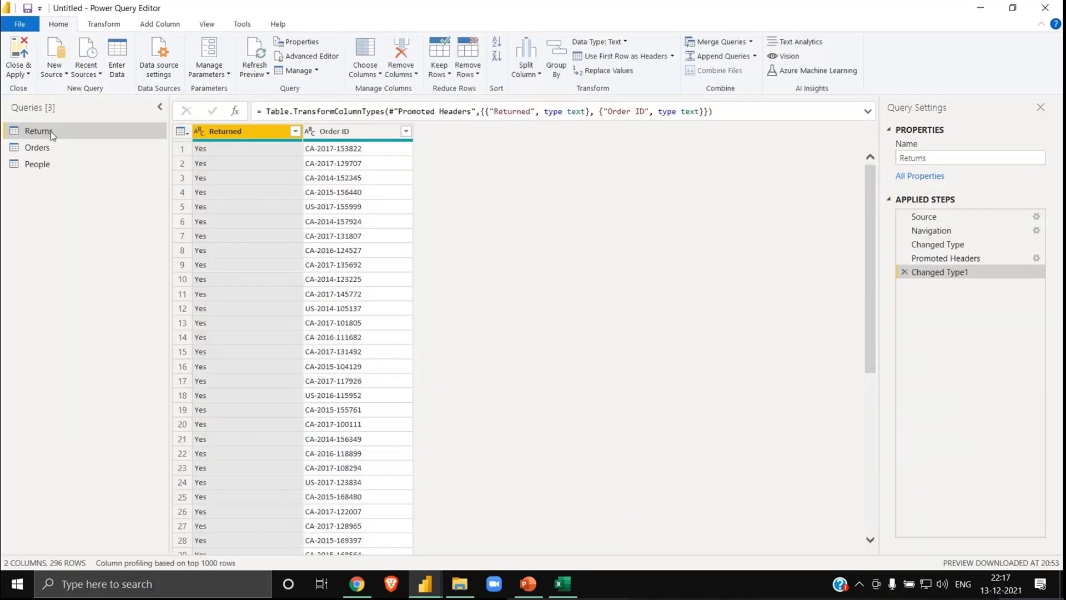
{"action": "left_click", "coordinate": [51, 131]}
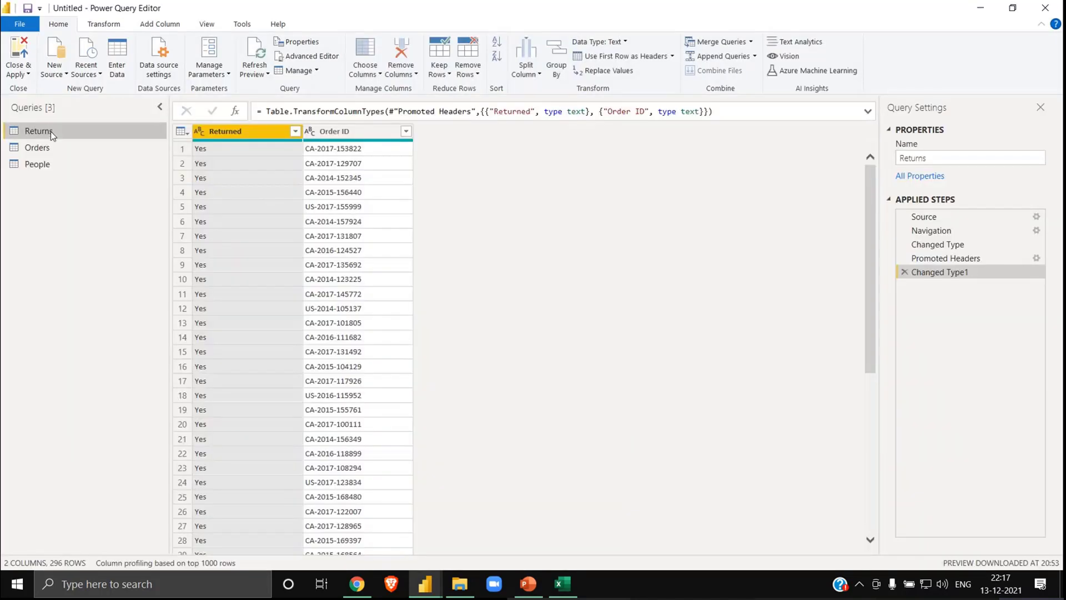
{"action": "key", "text": "ctrl+a"}
{"action": "key", "text": "Delete"}
{"action": "left_click", "coordinate": [600, 310]}
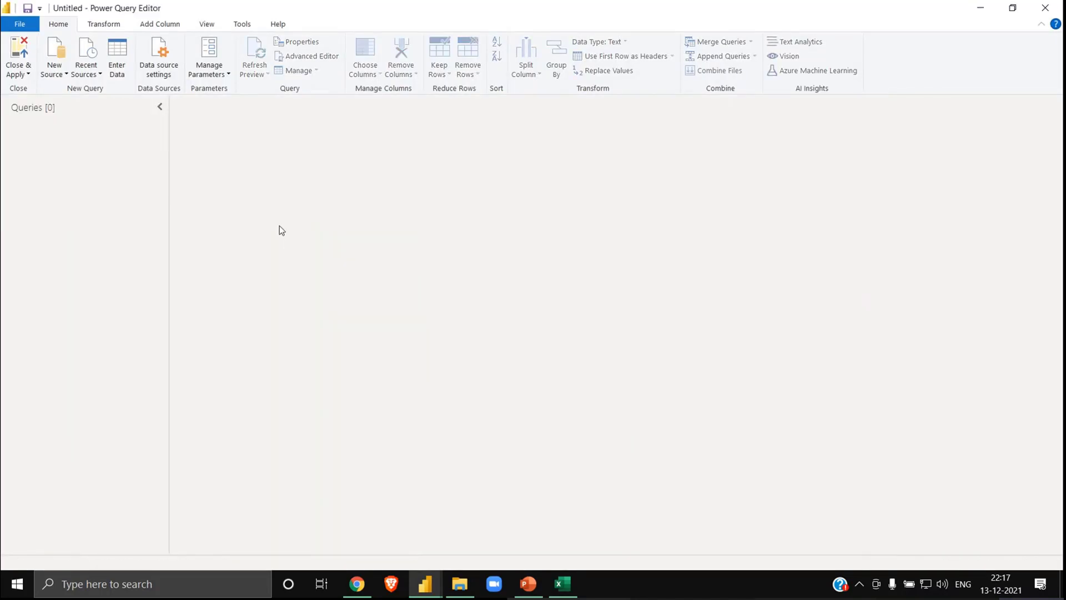
- Paste the copied Orders query into the empty query list, then review the People query and the Orders query's Merged Queries step
{"action": "right_click", "coordinate": [56, 147]}
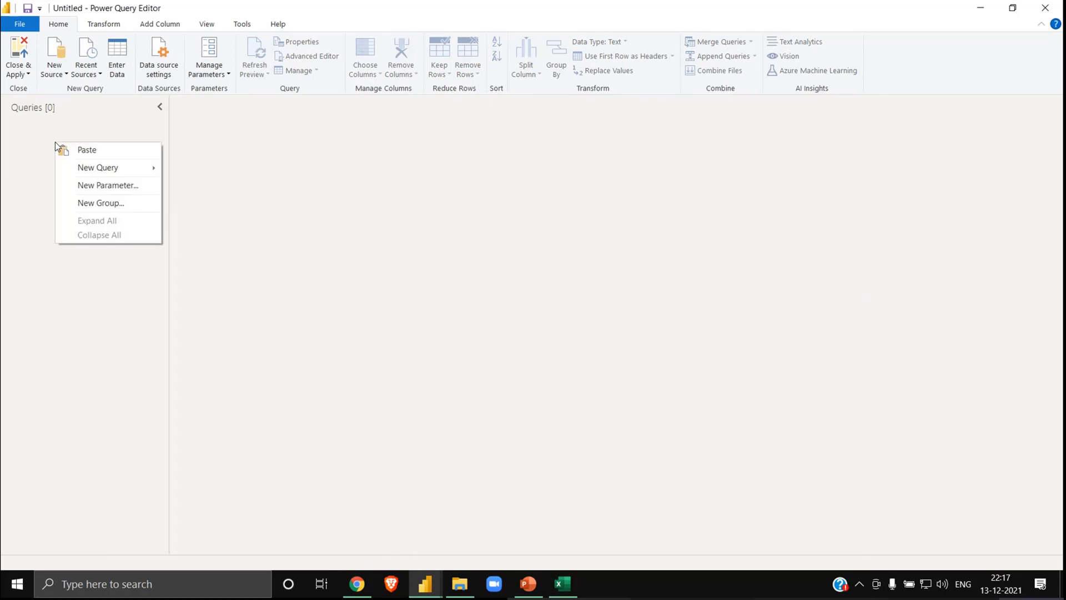
{"action": "left_click", "coordinate": [91, 151]}
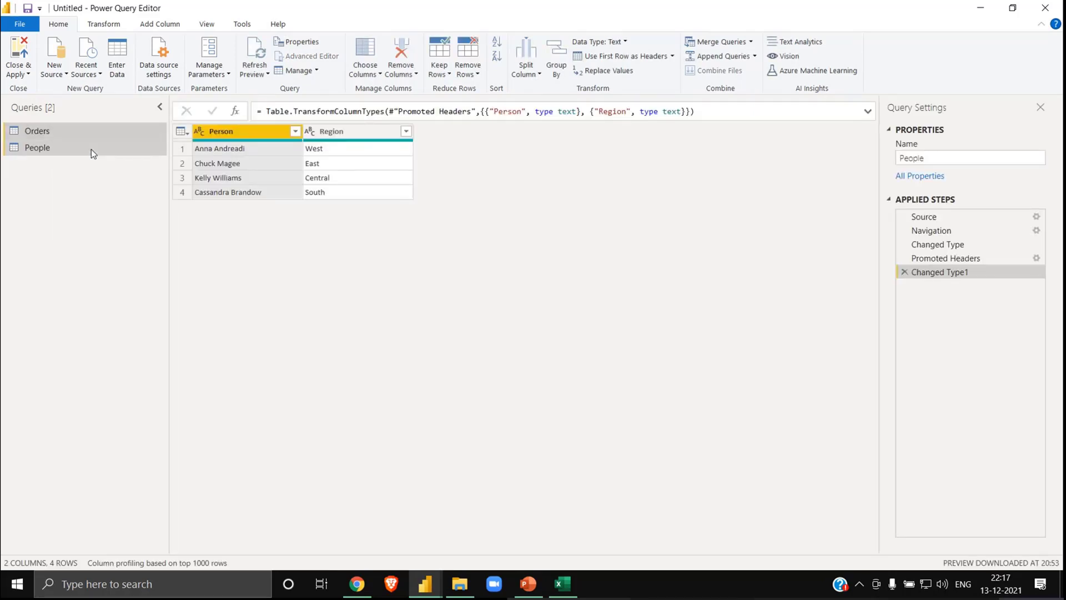
{"action": "left_click", "coordinate": [91, 149]}
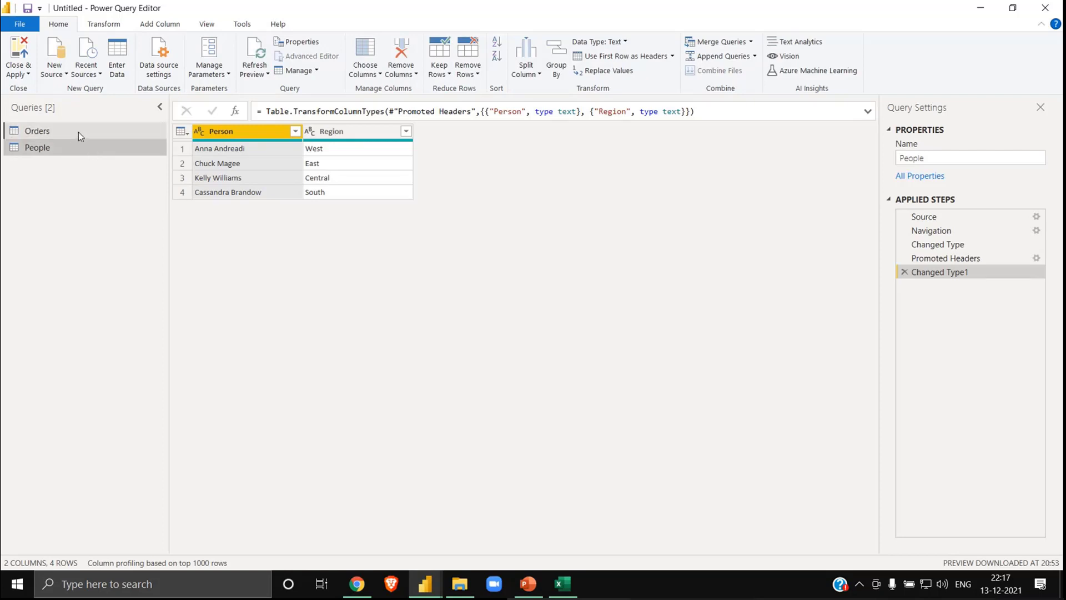
{"action": "left_click", "coordinate": [79, 132]}
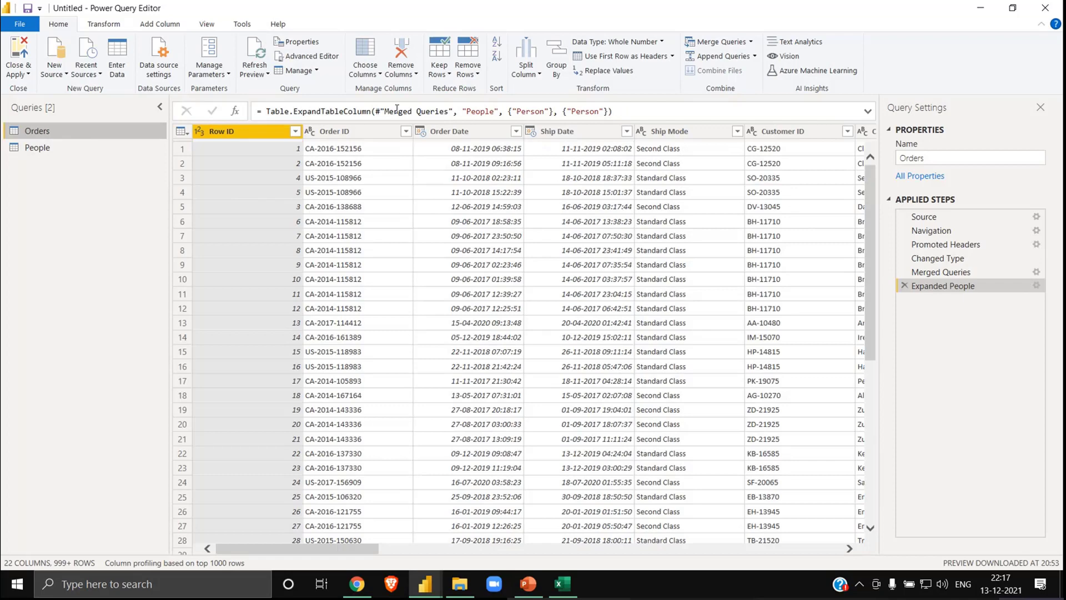
{"action": "left_click", "coordinate": [941, 272]}
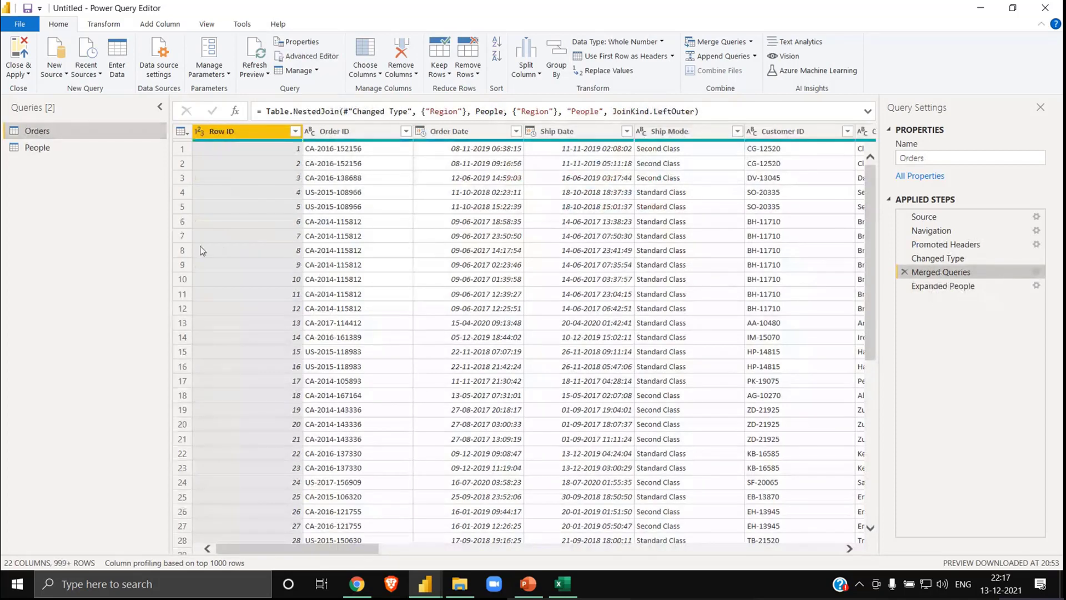
{"action": "left_click", "coordinate": [84, 147]}
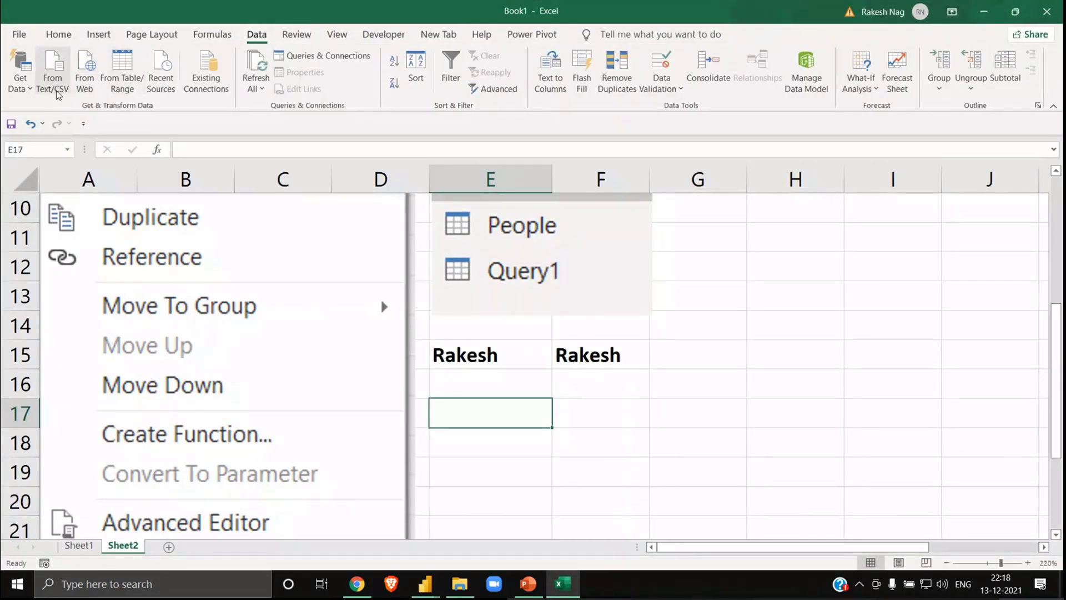
- In Excel, create a blank query from other sources and paste the copied Orders query into its Power Query Editor
{"action": "left_click", "coordinate": [30, 86]}
{"action": "mouse_move", "coordinate": [123, 110]}
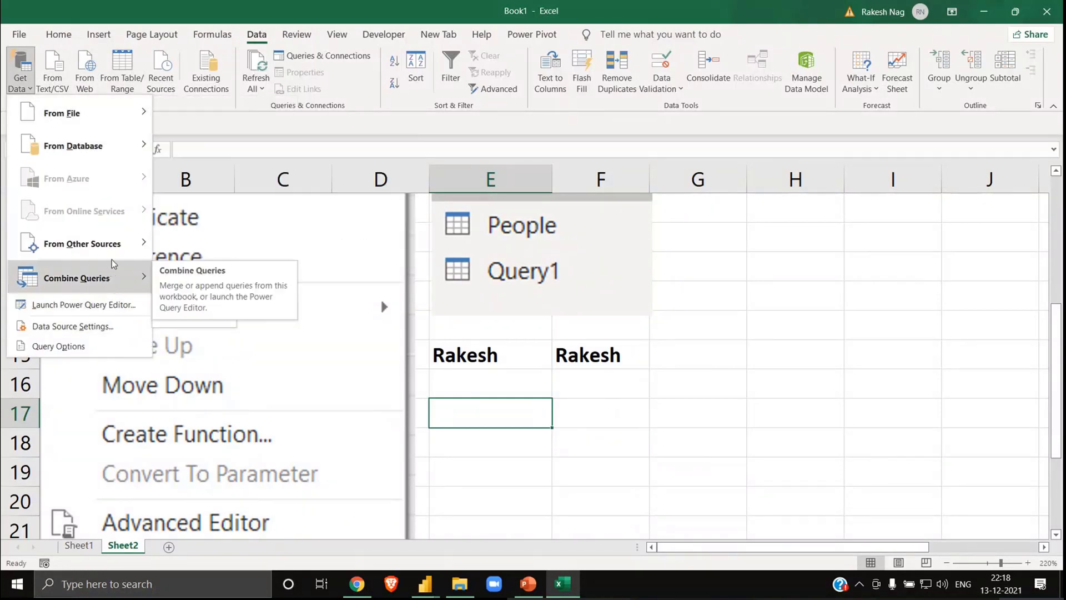
{"action": "mouse_move", "coordinate": [112, 250]}
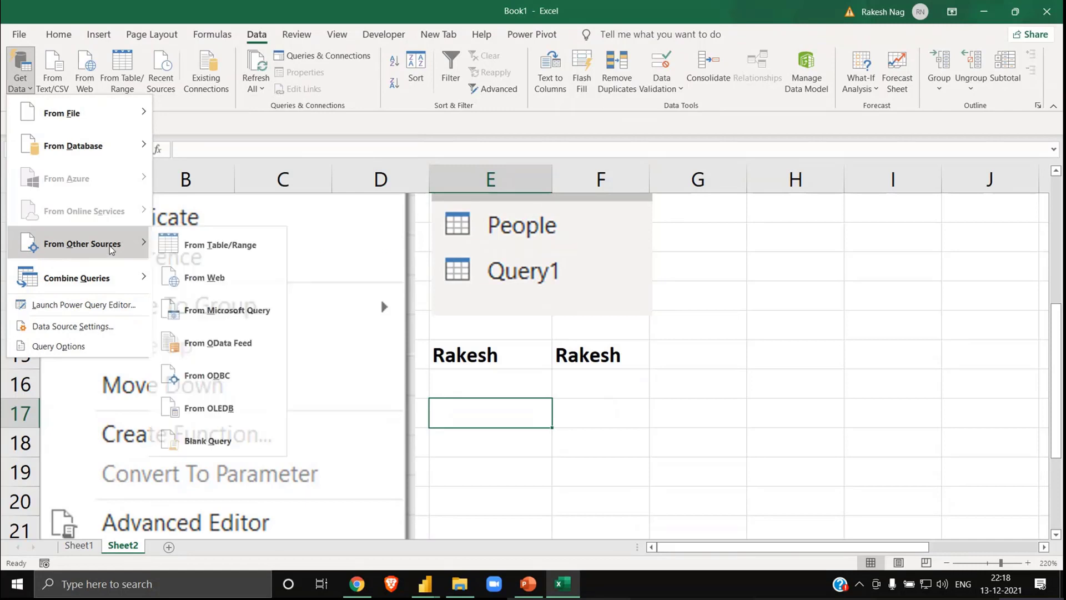
{"action": "left_click", "coordinate": [223, 444]}
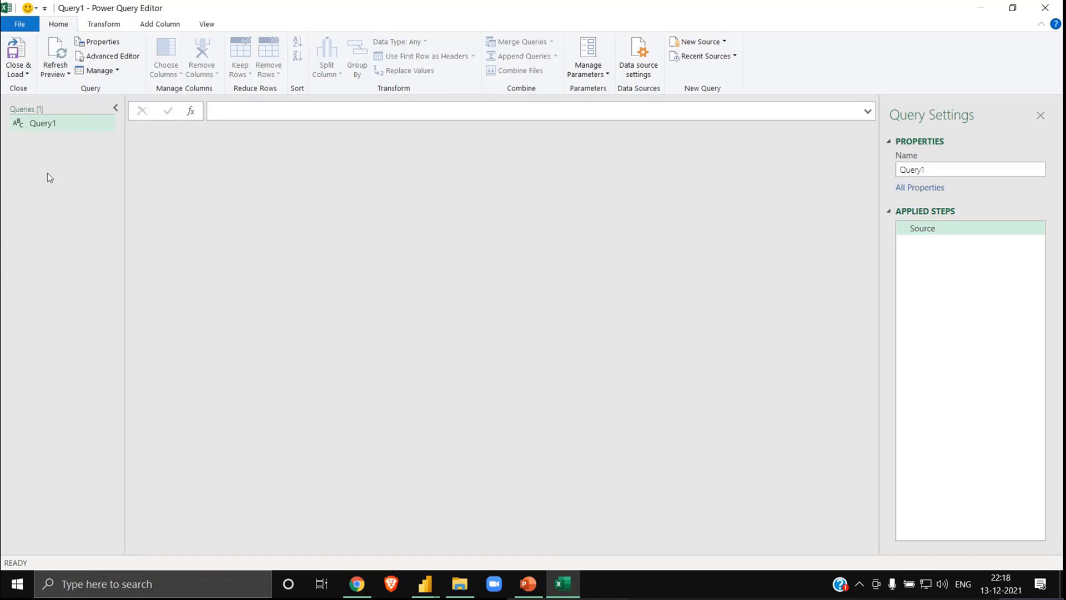
{"action": "right_click", "coordinate": [48, 173]}
{"action": "left_click", "coordinate": [75, 181]}
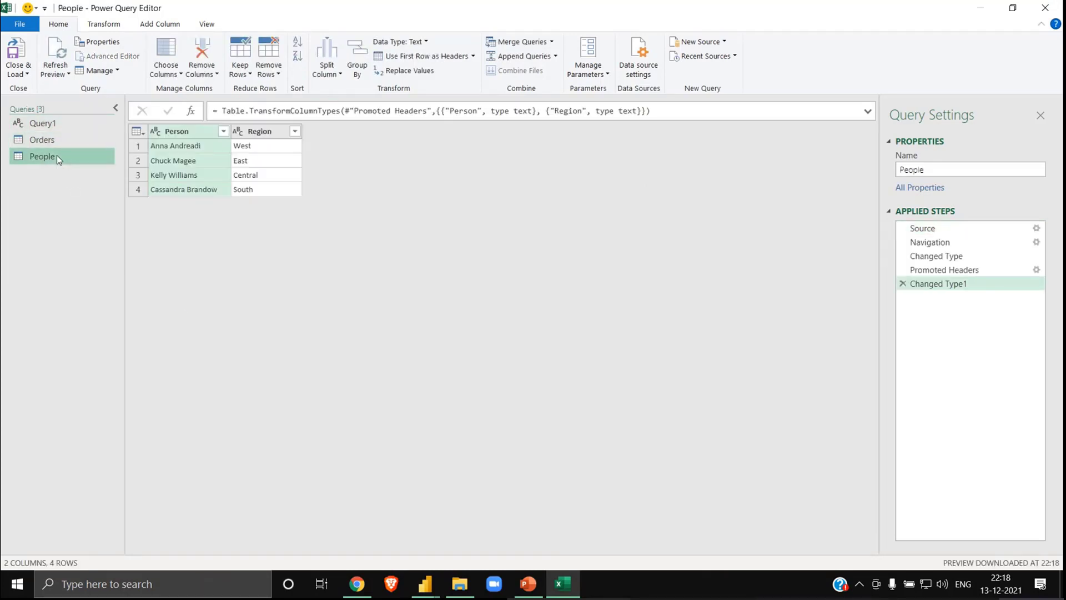
- Review the pasted Orders query and its columns, then close Excel's Power Query Editor and discard the changes
{"action": "left_click", "coordinate": [55, 139]}
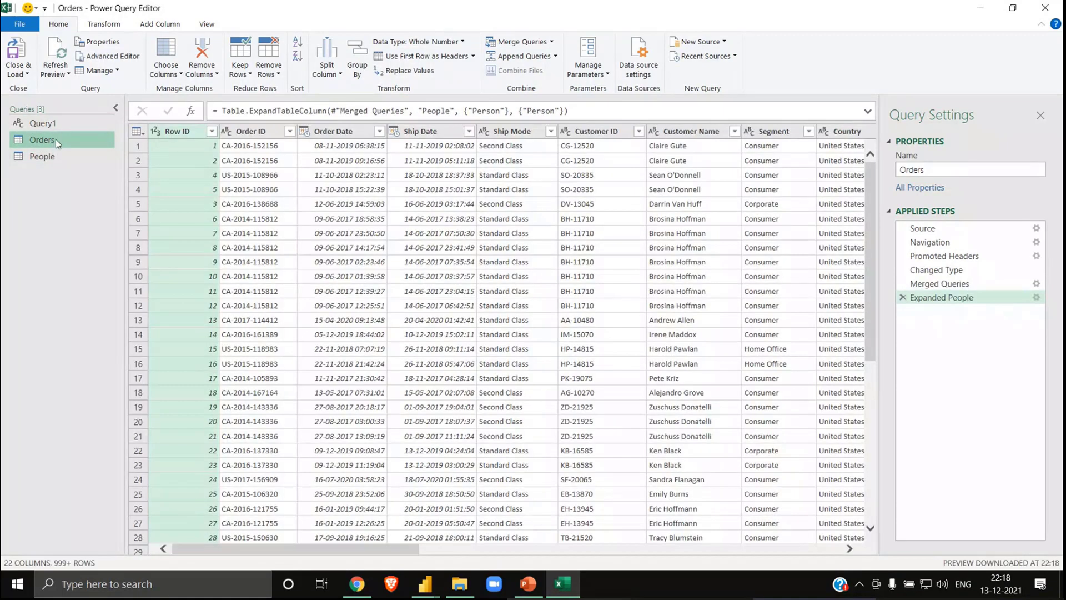
{"action": "scroll", "coordinate": [462, 265], "scroll_direction": "right", "scroll_amount": 15}
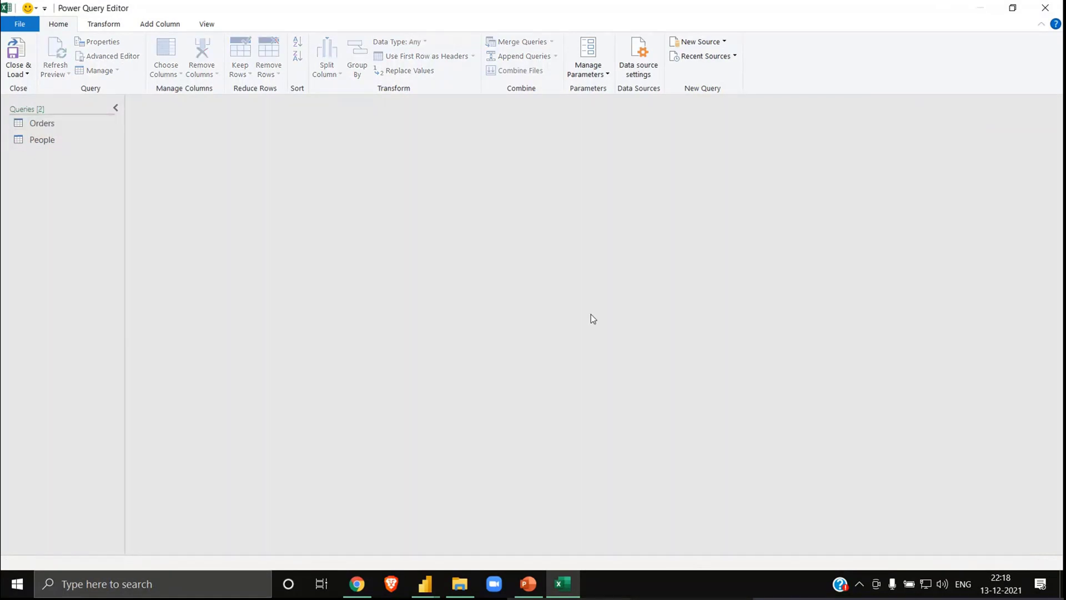
{"action": "left_click", "coordinate": [38, 124]}
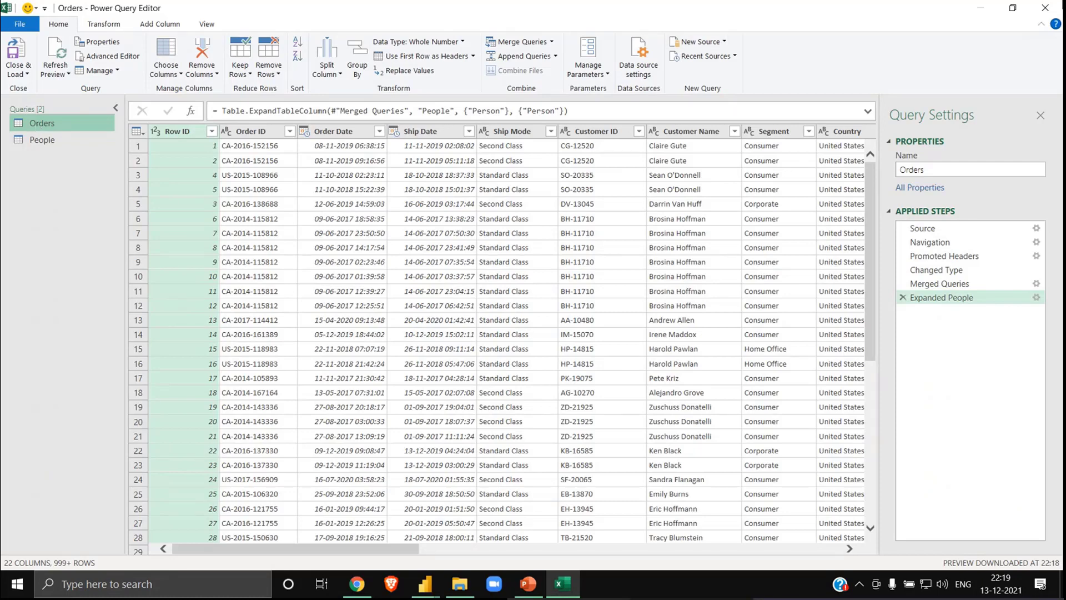
{"action": "left_click", "coordinate": [1046, 9]}
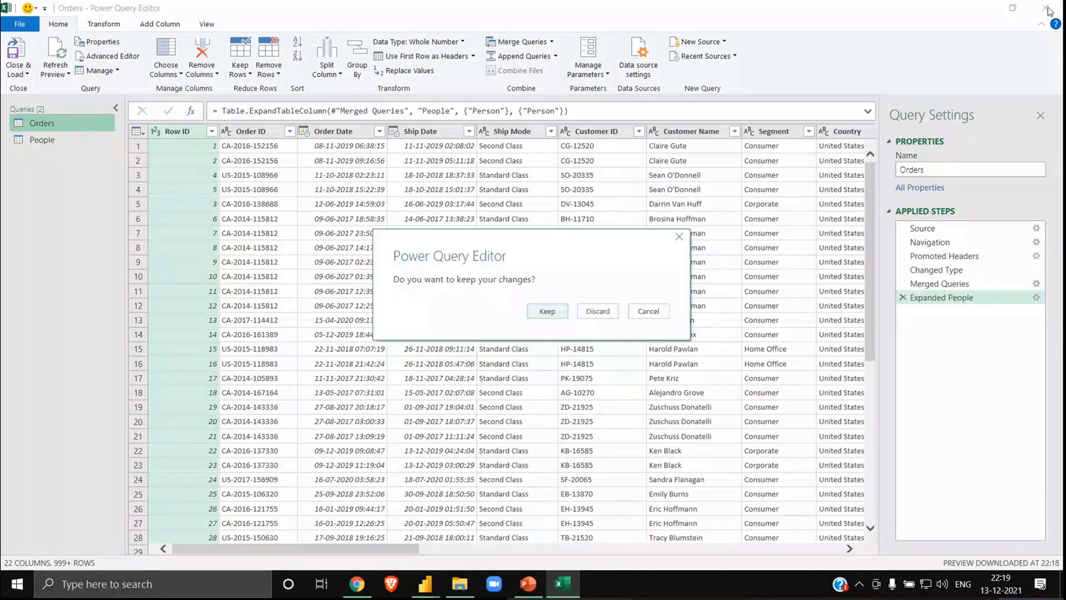
{"action": "left_click", "coordinate": [596, 311]}
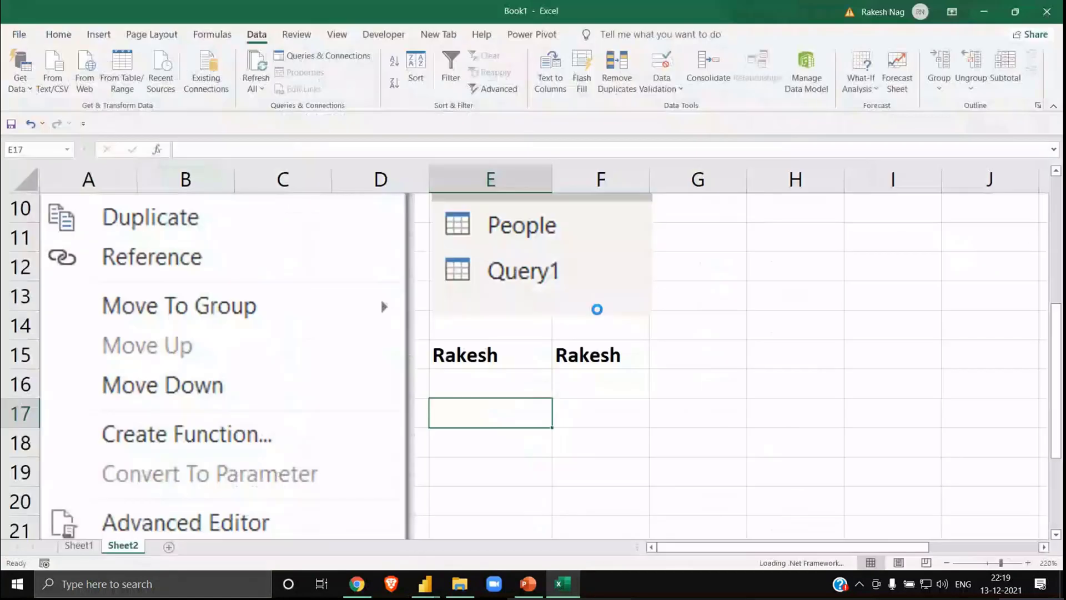
- Examine the picture of the query options on Sheet2, from Copy down to Advanced Editor and Properties
{"action": "left_click", "coordinate": [692, 313]}
{"action": "scroll", "coordinate": [692, 314], "scroll_direction": "up", "scroll_amount": 3}
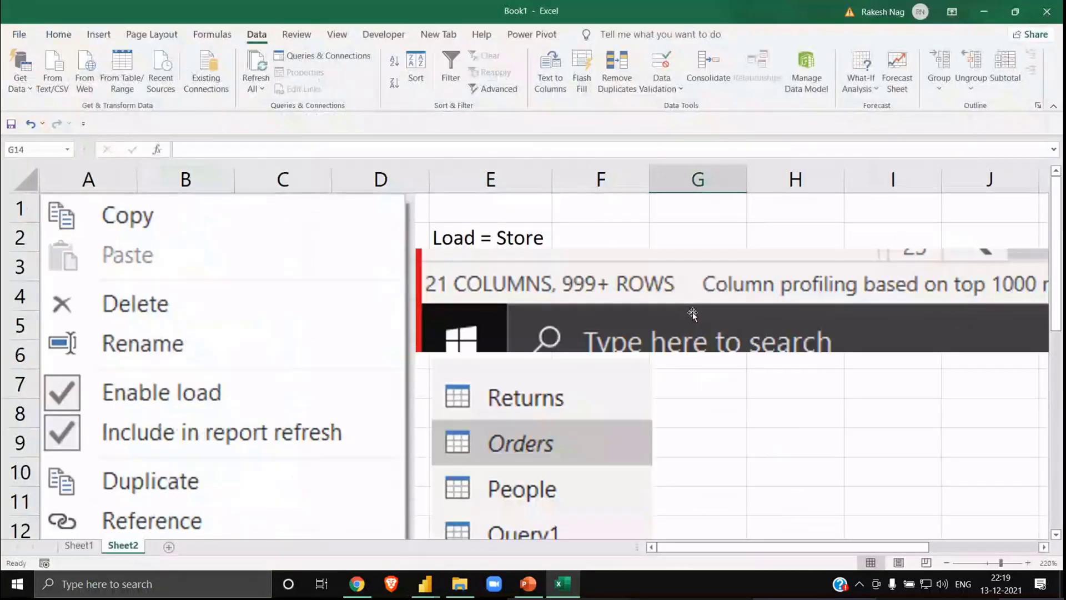
{"action": "scroll", "coordinate": [454, 284], "scroll_direction": "down", "scroll_amount": 4}
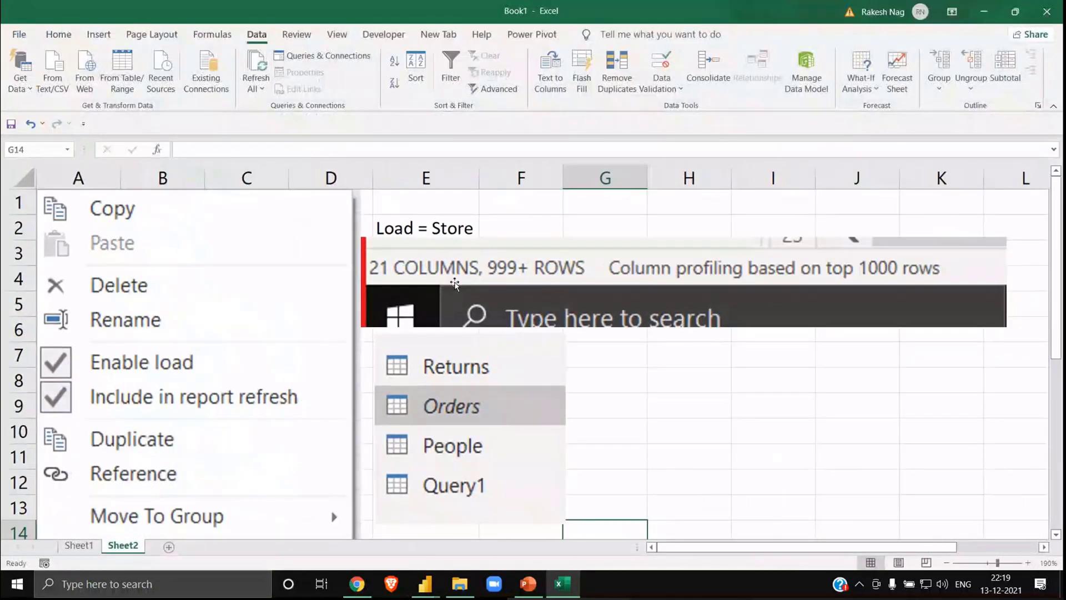
{"action": "left_click", "coordinate": [556, 397]}
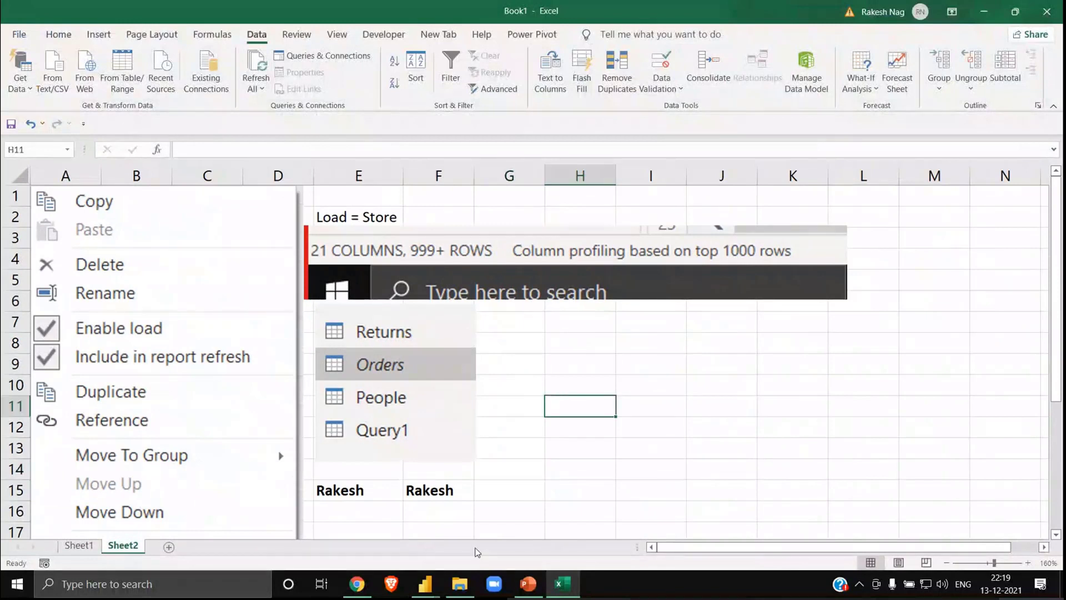
{"action": "scroll", "coordinate": [213, 438], "scroll_direction": "down", "scroll_amount": 1}
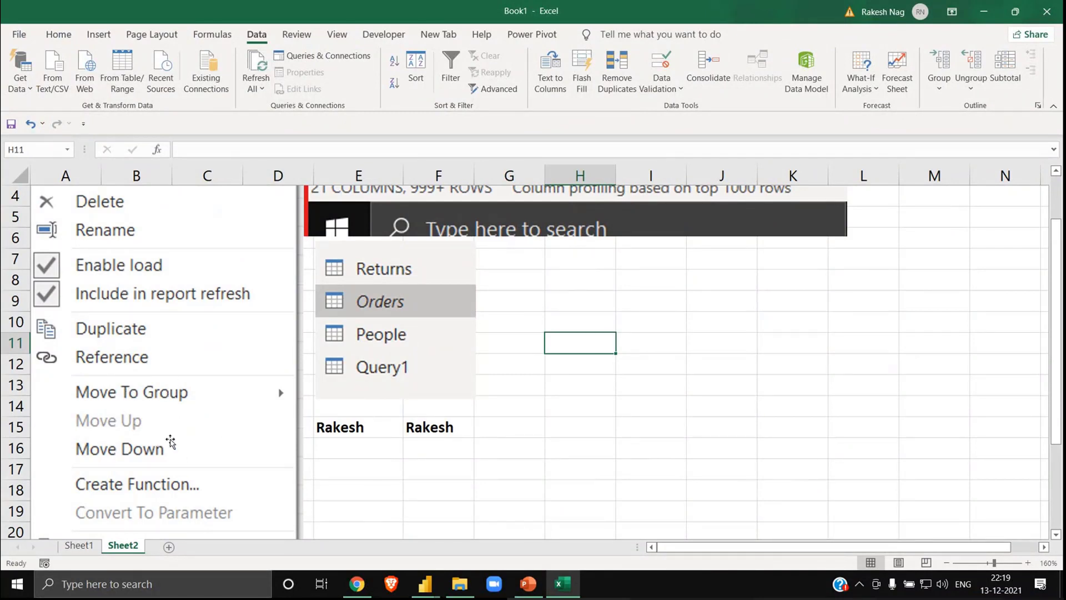
{"action": "scroll", "coordinate": [170, 442], "scroll_direction": "down", "scroll_amount": 2}
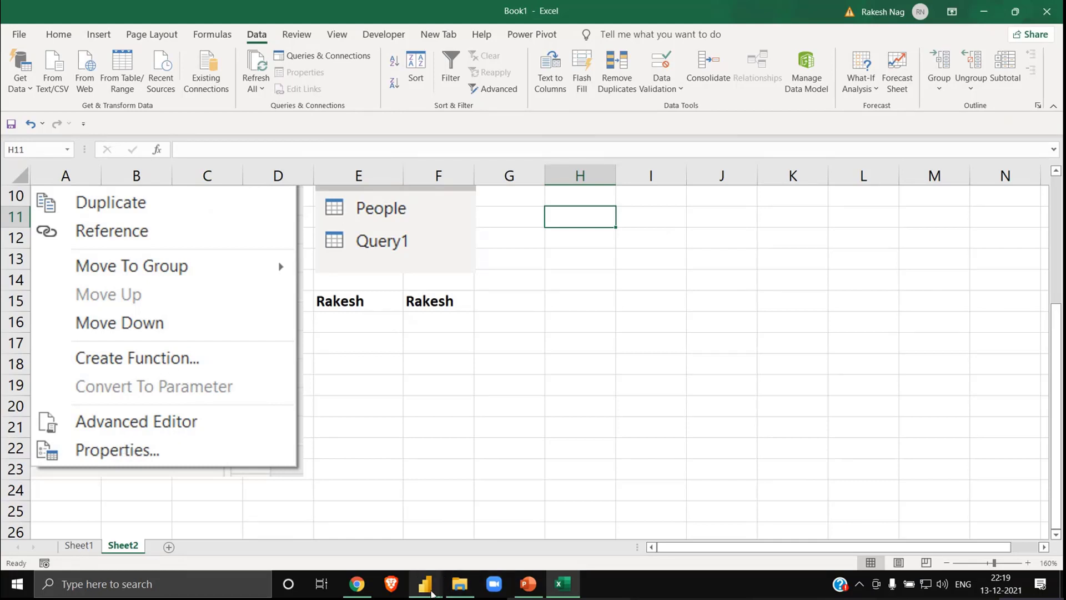
- Return to the Power BI query editor, examine the People query's name, description and load options in its properties, and cancel
{"action": "mouse_move", "coordinate": [426, 585]}
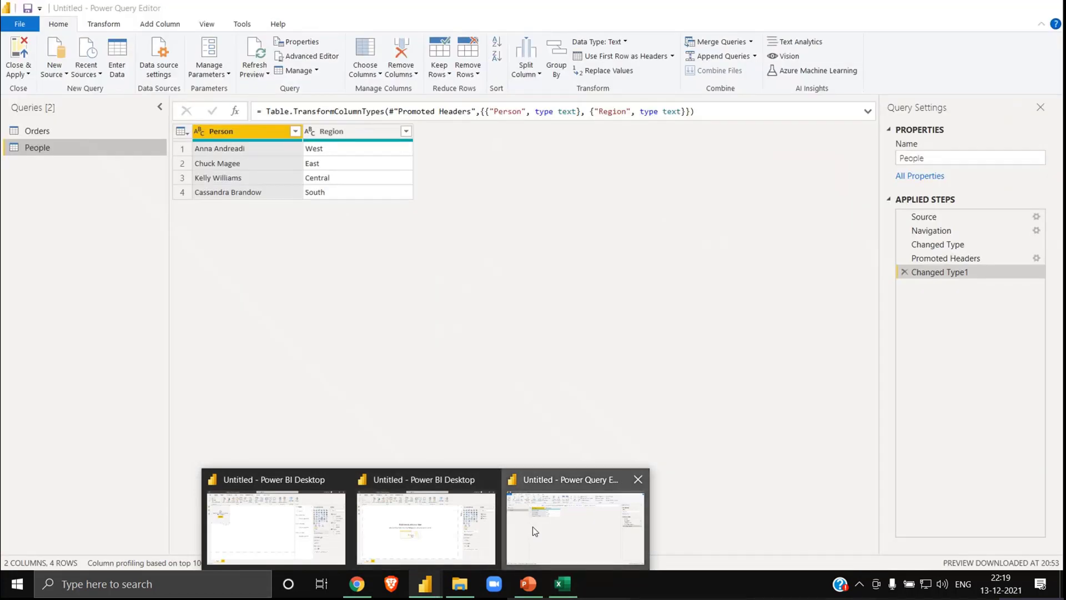
{"action": "left_click", "coordinate": [531, 526]}
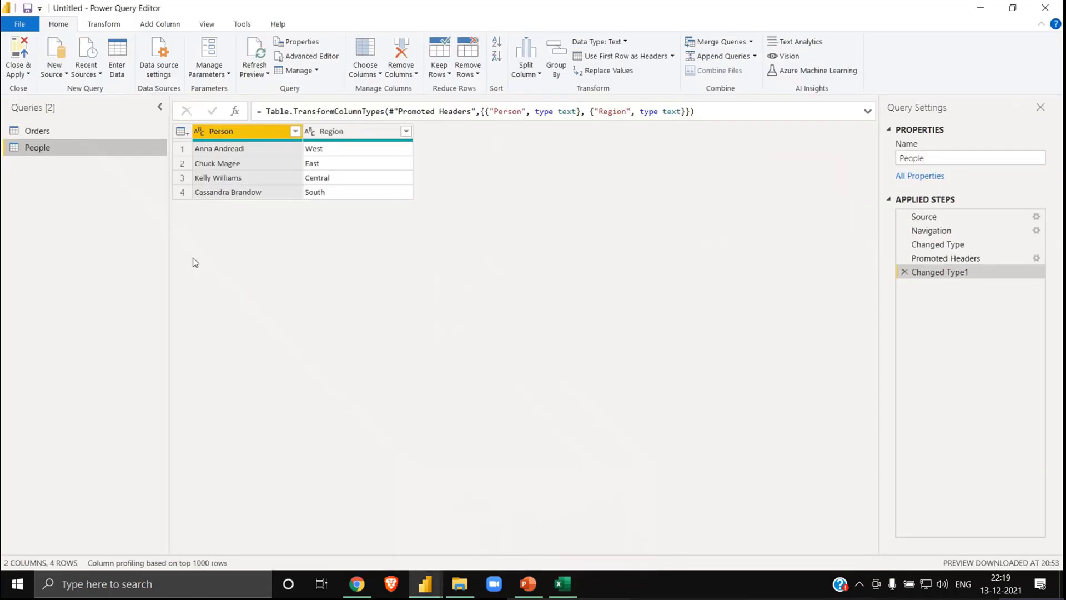
{"action": "right_click", "coordinate": [77, 148]}
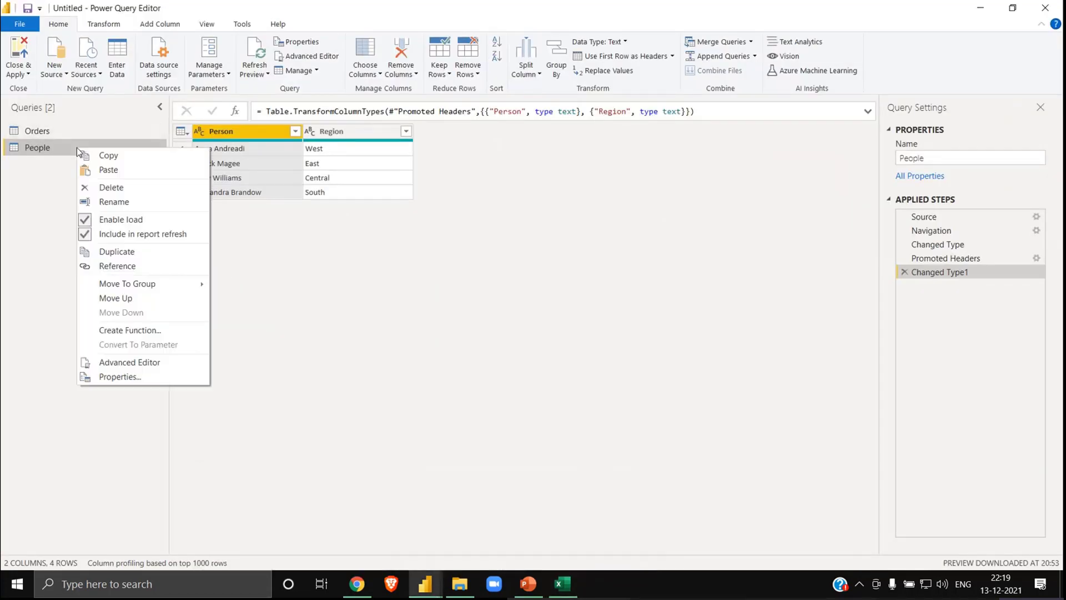
{"action": "left_click", "coordinate": [143, 378]}
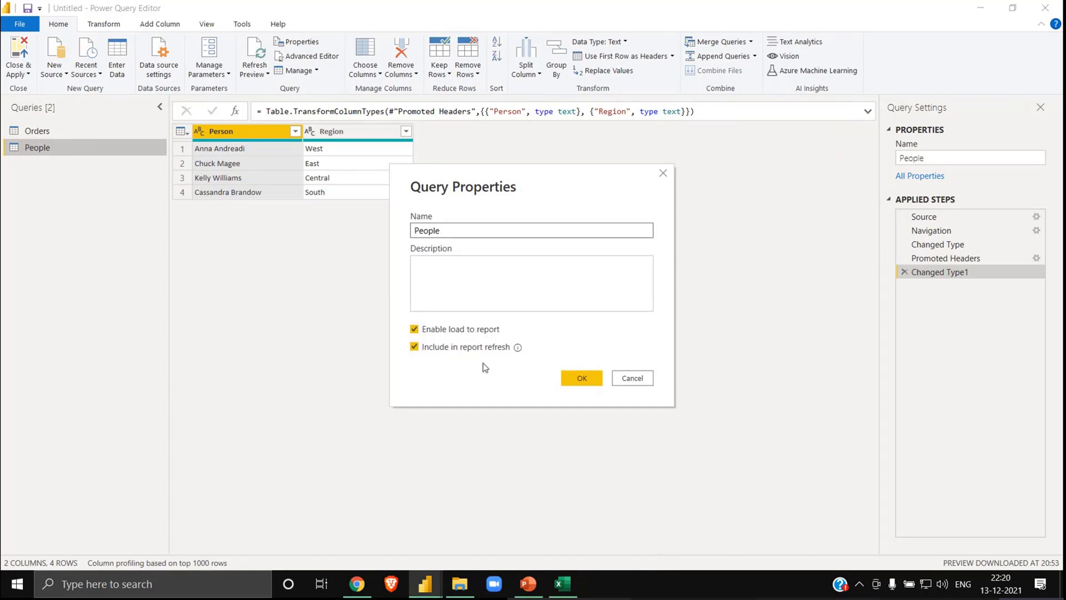
{"action": "double_click", "coordinate": [424, 231]}
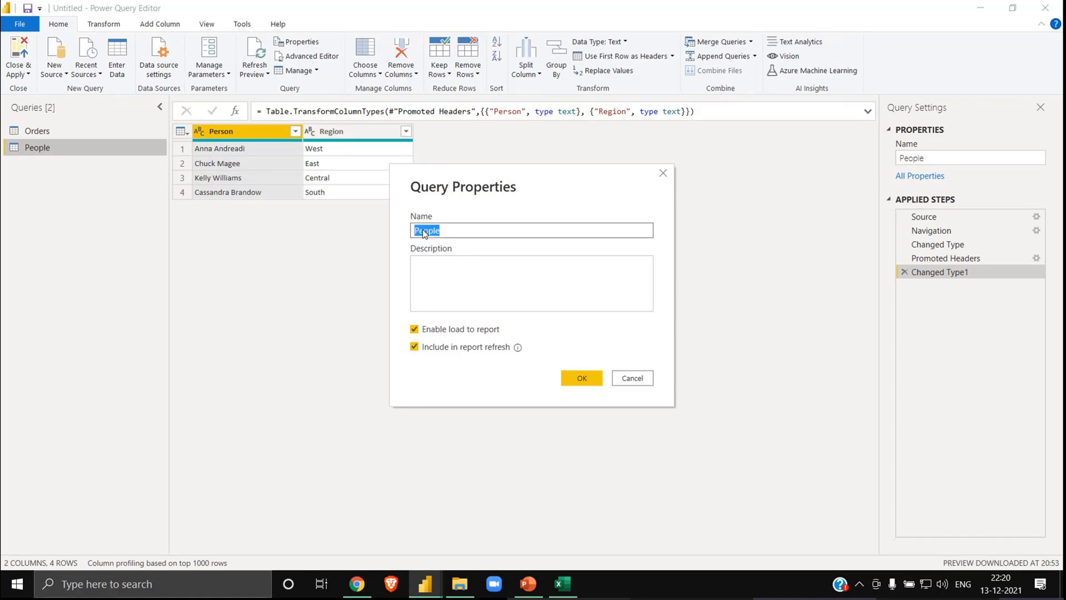
{"action": "left_click", "coordinate": [494, 285]}
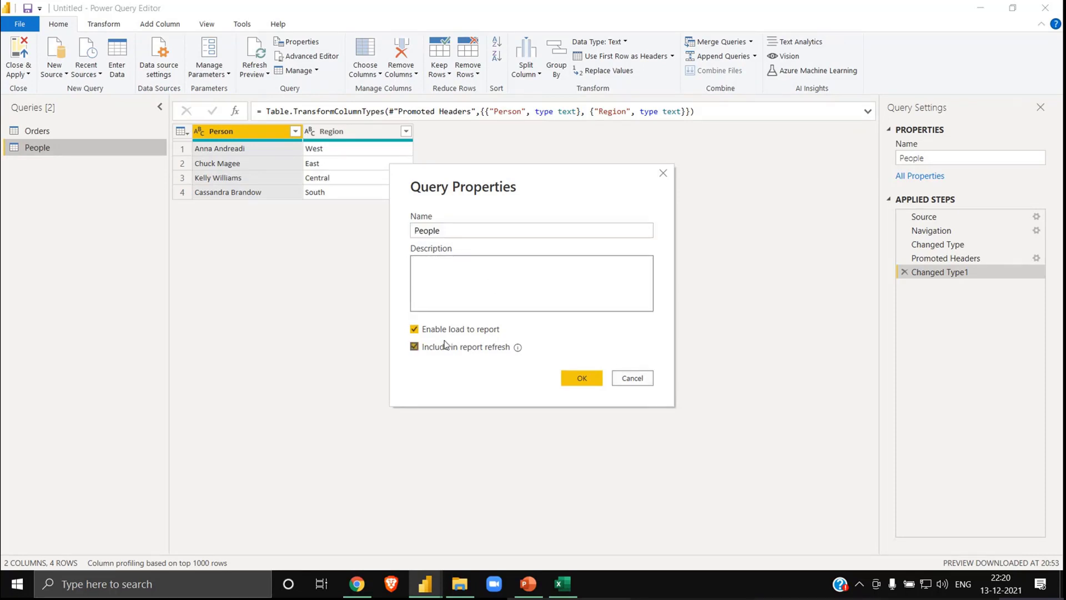
{"action": "left_click", "coordinate": [638, 379]}
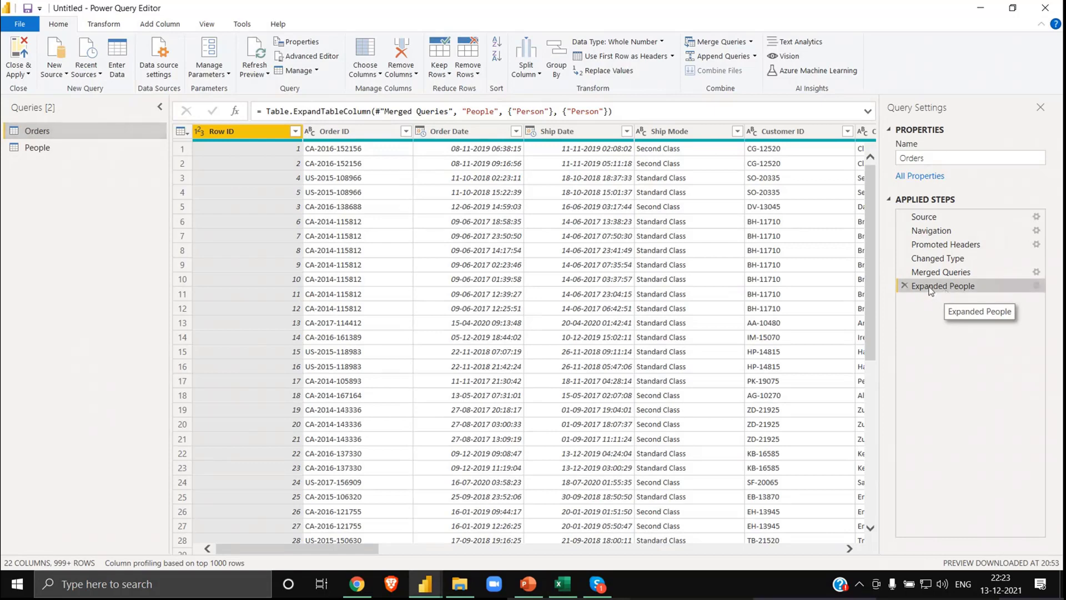
- Compare the Orders query's final column at the Expanded People step with the same column at the Merged Queries step
{"action": "scroll", "coordinate": [664, 242], "scroll_direction": "right", "scroll_amount": 10}
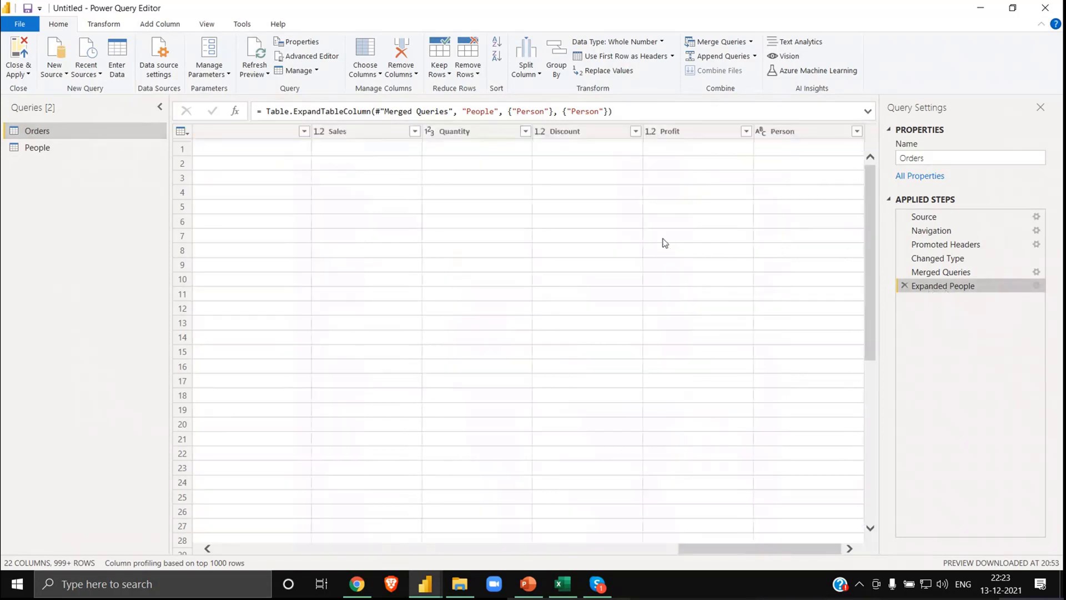
{"action": "scroll", "coordinate": [424, 269], "scroll_direction": "left", "scroll_amount": 10}
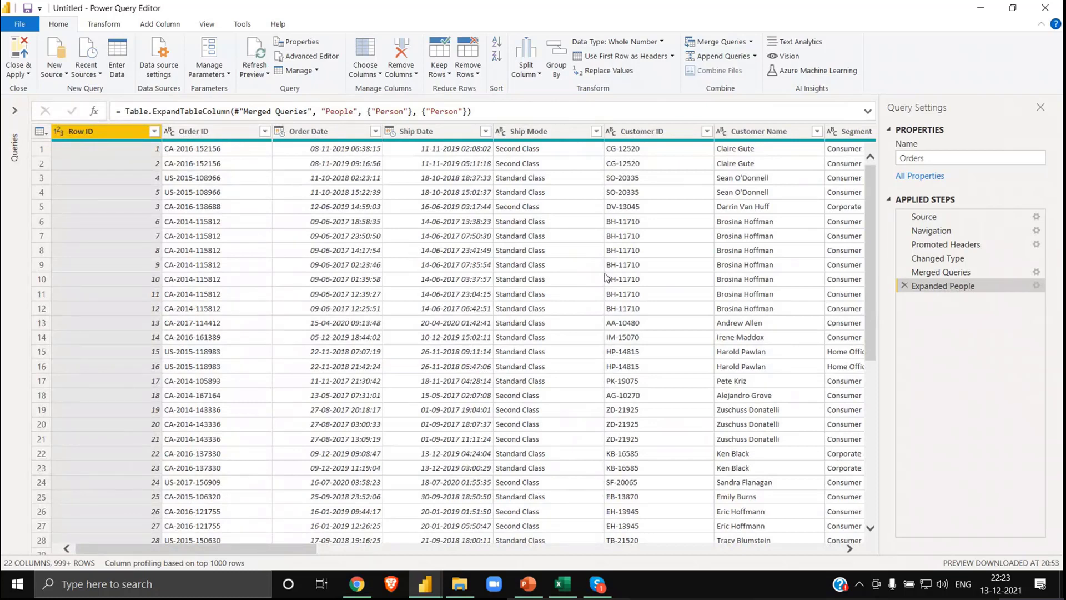
{"action": "scroll", "coordinate": [606, 274], "scroll_direction": "right", "scroll_amount": 15}
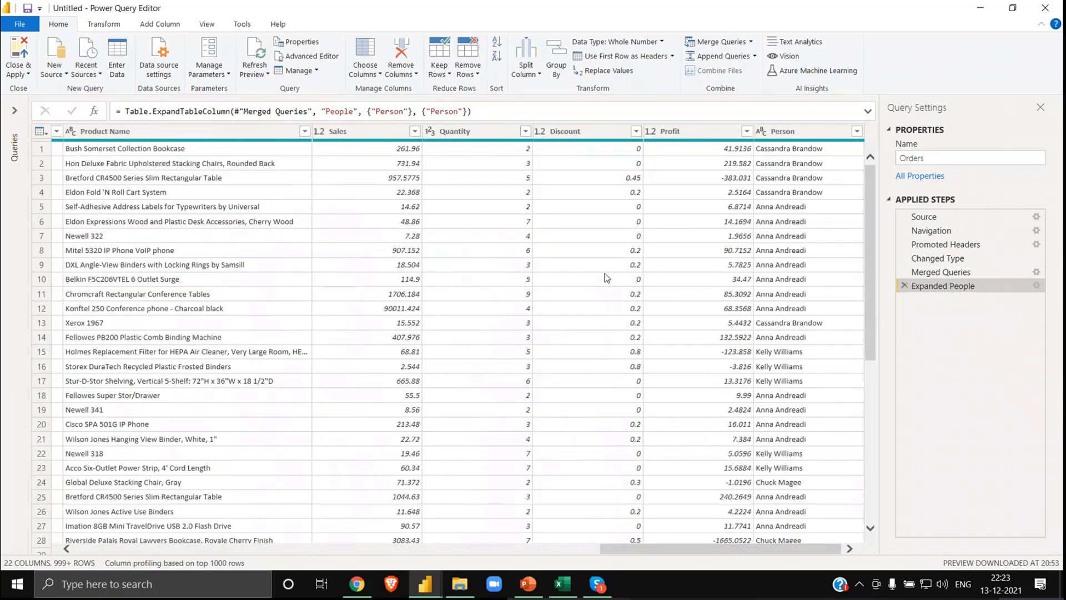
{"action": "left_click", "coordinate": [791, 132]}
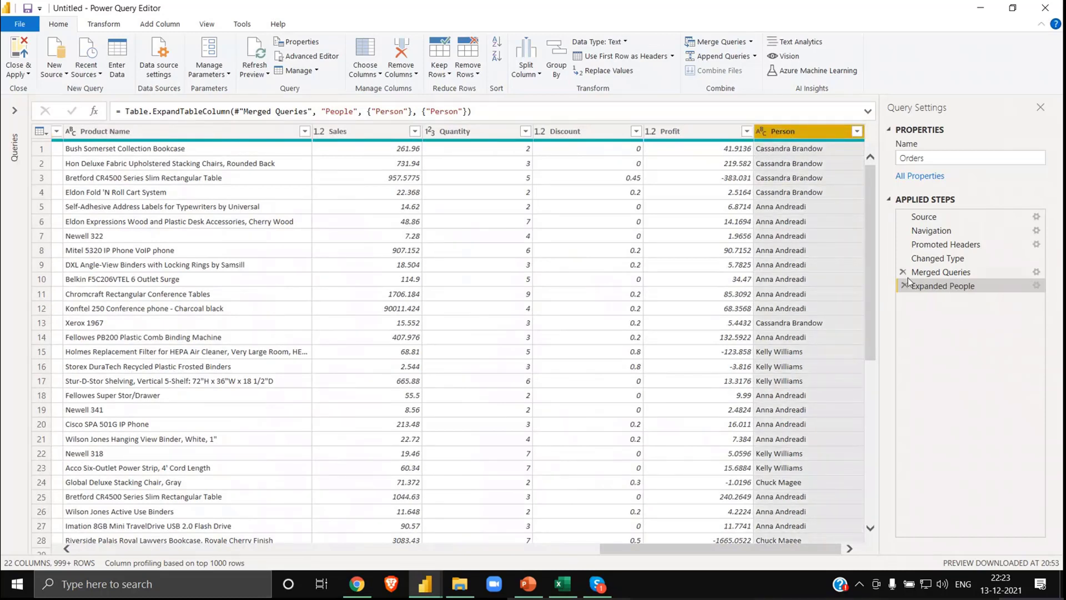
{"action": "left_click", "coordinate": [938, 273]}
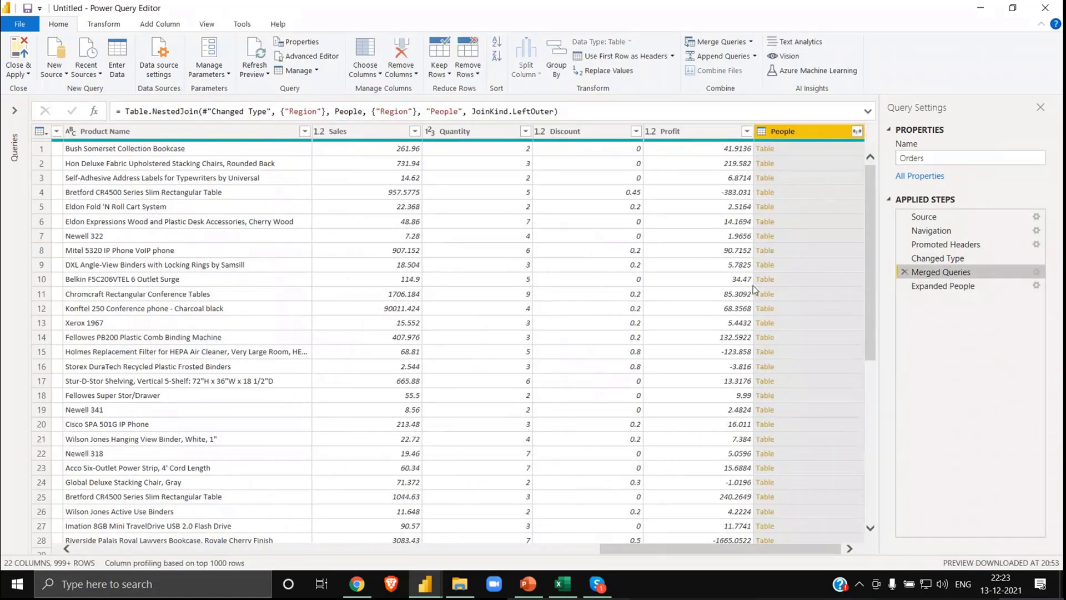
- Examine the Orders query's earlier steps in reverse order: Changed Type, Promoted Headers, Navigation and Source
{"action": "left_click", "coordinate": [951, 261]}
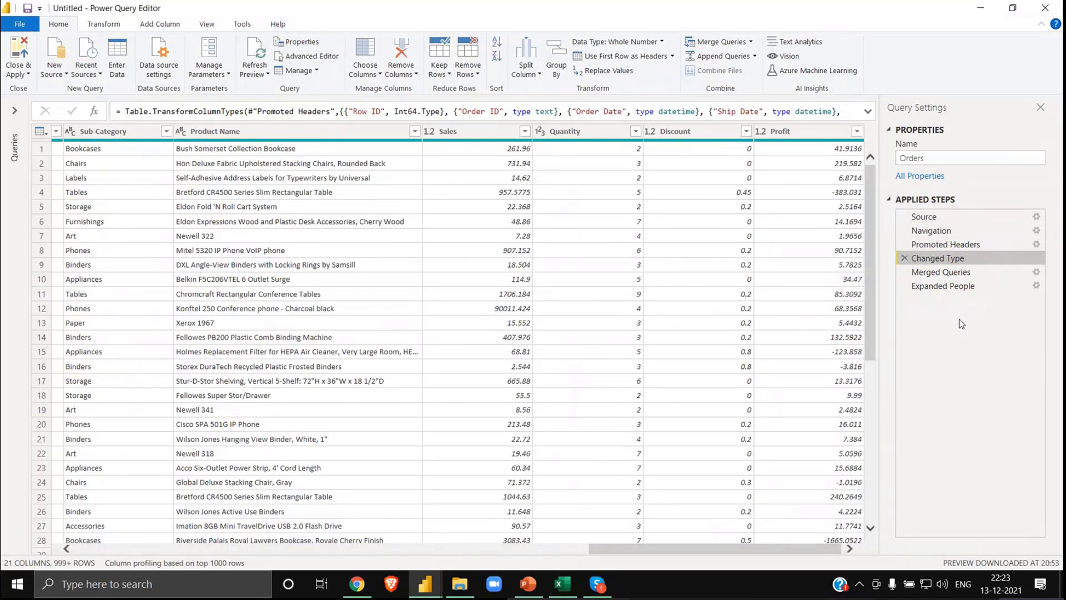
{"action": "left_click", "coordinate": [944, 244]}
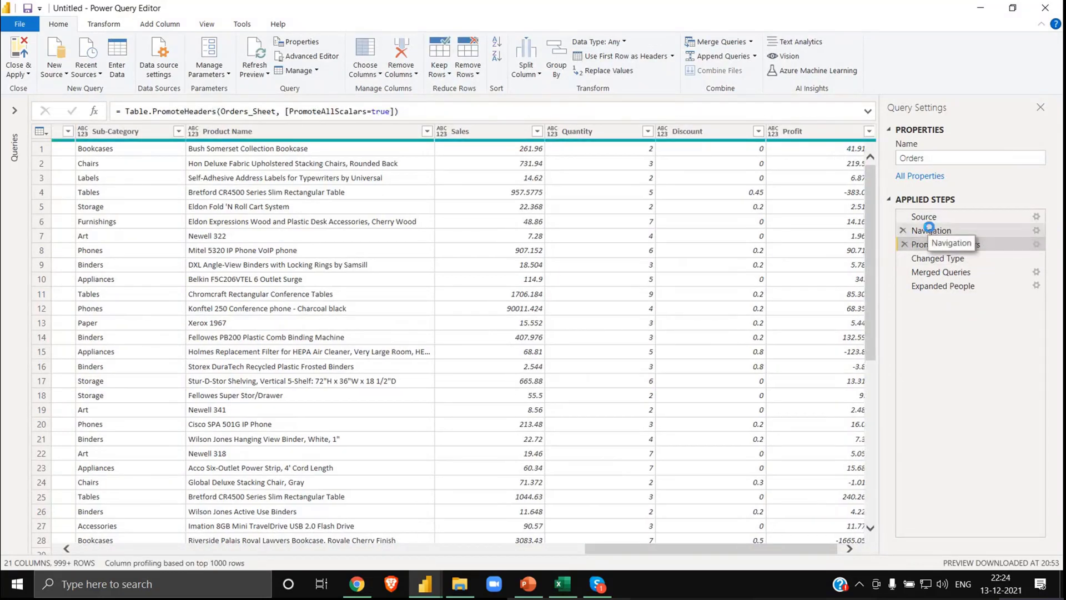
{"action": "left_click", "coordinate": [931, 231]}
{"action": "left_click", "coordinate": [925, 217]}
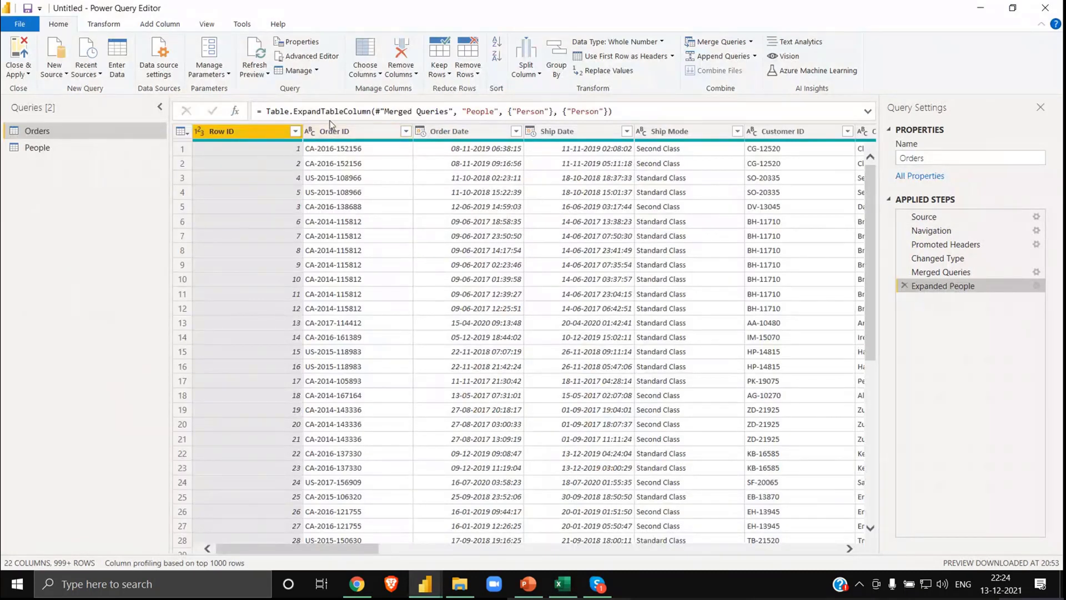
- Copy the formula of the Orders query's Expanded People step, without the equals sign, into cell G3 of Excel's Sheet3
{"action": "left_click", "coordinate": [267, 111]}
{"action": "left_click_drag", "start_coordinate": [267, 111], "coordinate": [584, 120]}
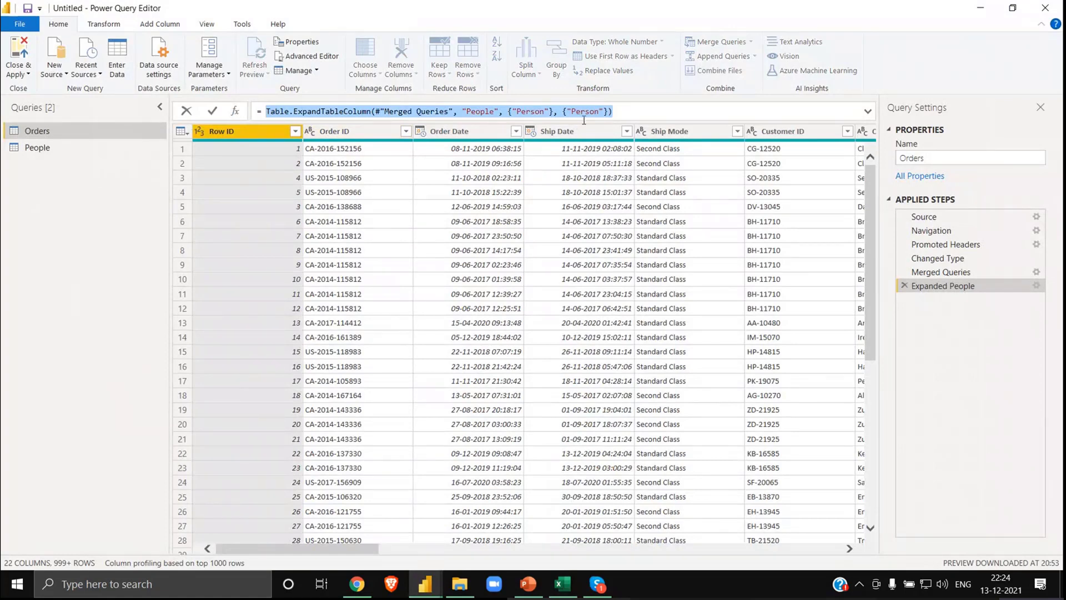
{"action": "key", "text": "ctrl+c"}
{"action": "key", "text": "alt+Tab"}
{"action": "key", "text": "ctrl+v"}
{"action": "key", "text": "ctrl+c"}
{"action": "scroll", "coordinate": [379, 238], "scroll_direction": "up", "scroll_amount": 3}
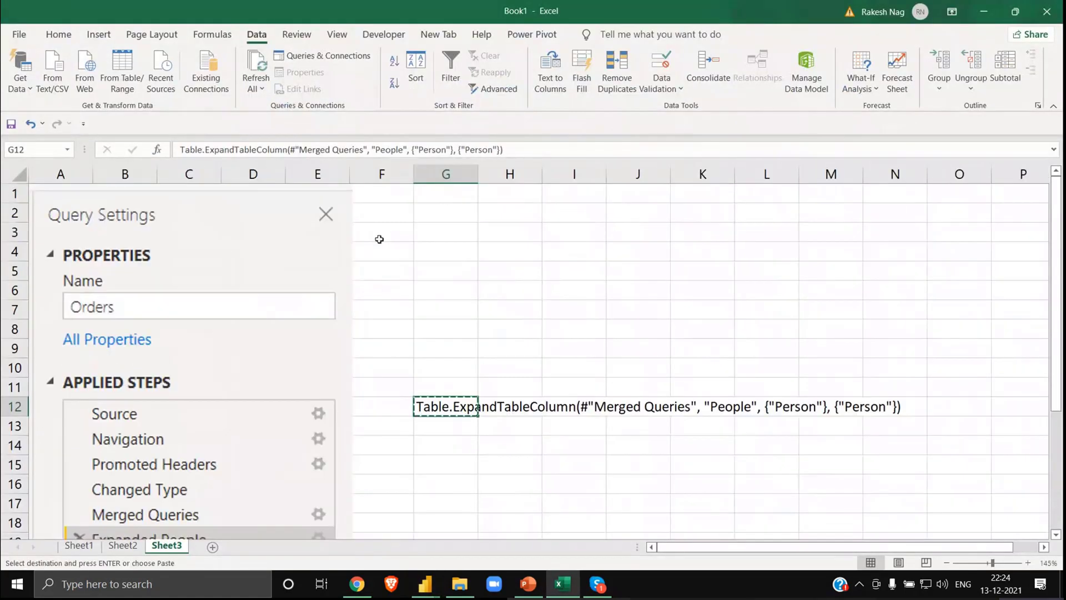
{"action": "left_click", "coordinate": [423, 235]}
{"action": "key", "text": "ctrl+v"}
{"action": "key", "text": "Down"}
{"action": "key", "text": "Down"}
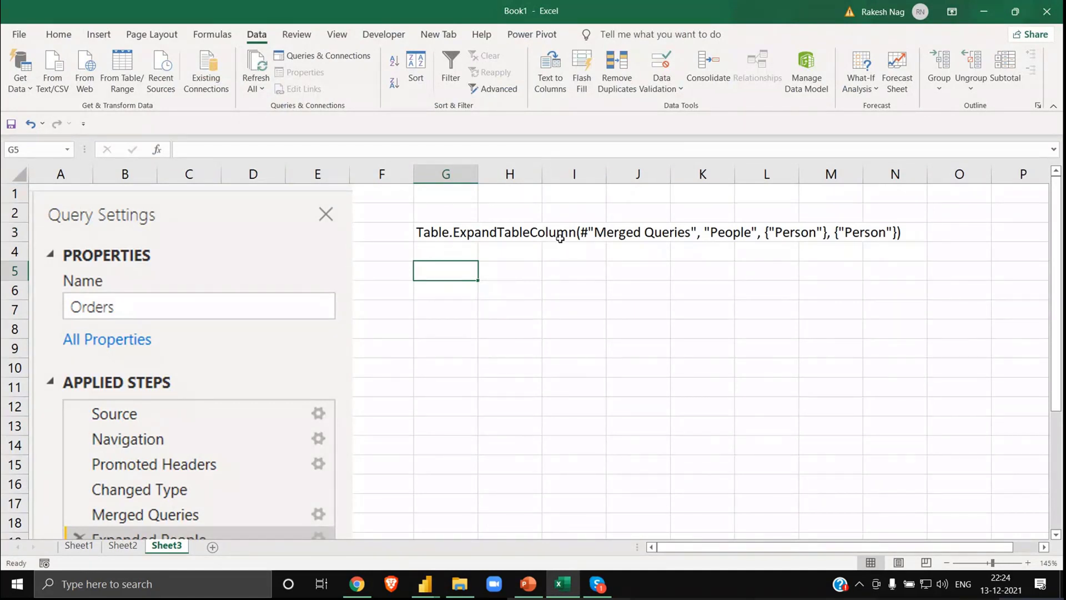
- Copy only the function name Table.ExpandTableColumn from the formula in cell G3, then return to the Power BI query editor
{"action": "left_click", "coordinate": [446, 238]}
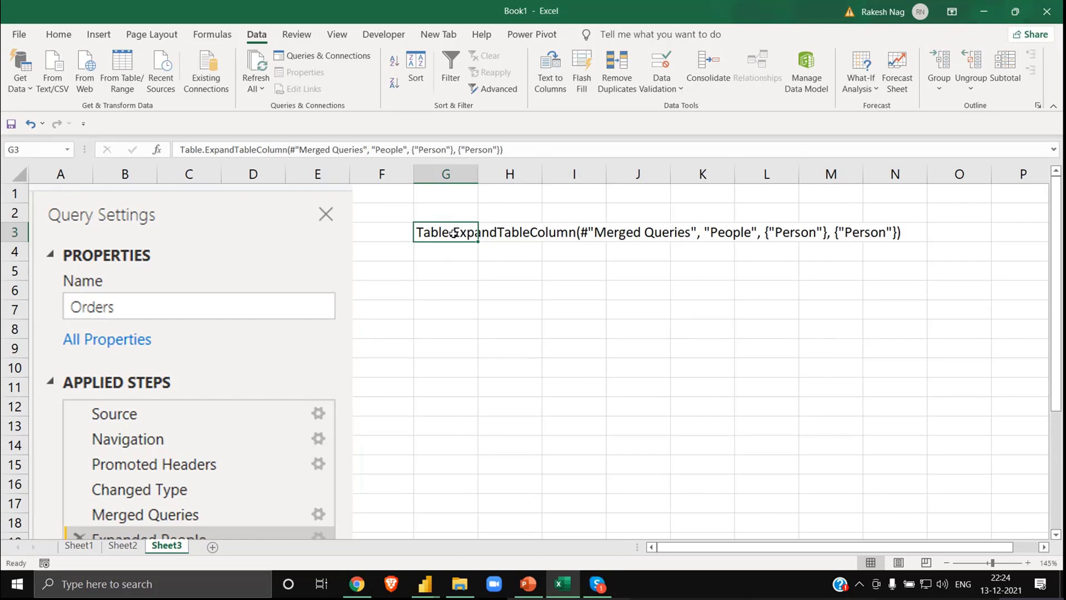
{"action": "key", "text": "alt+Tab"}
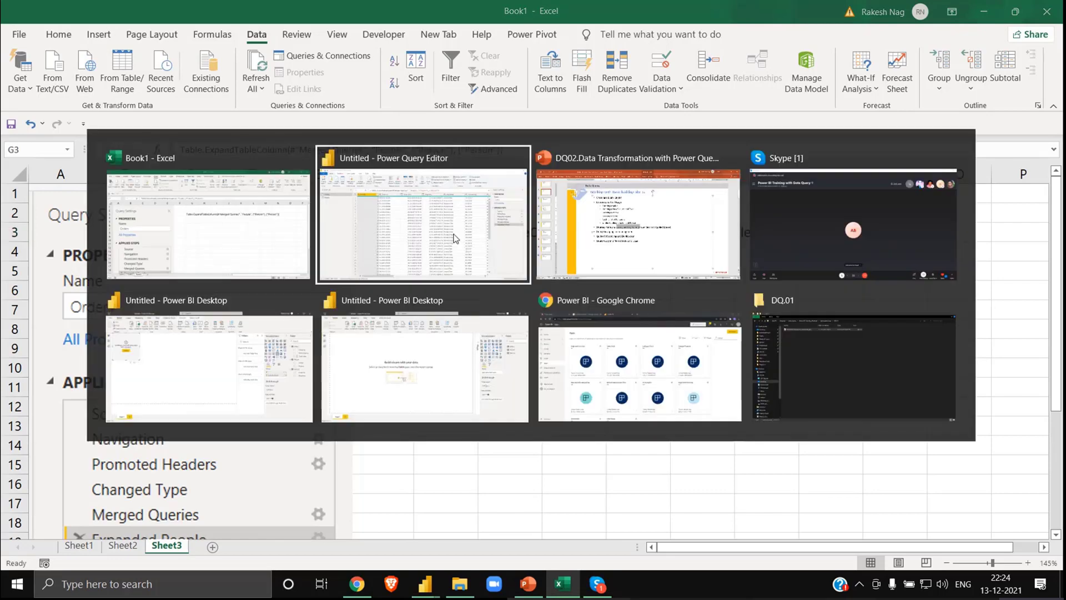
{"action": "right_click", "coordinate": [92, 181]}
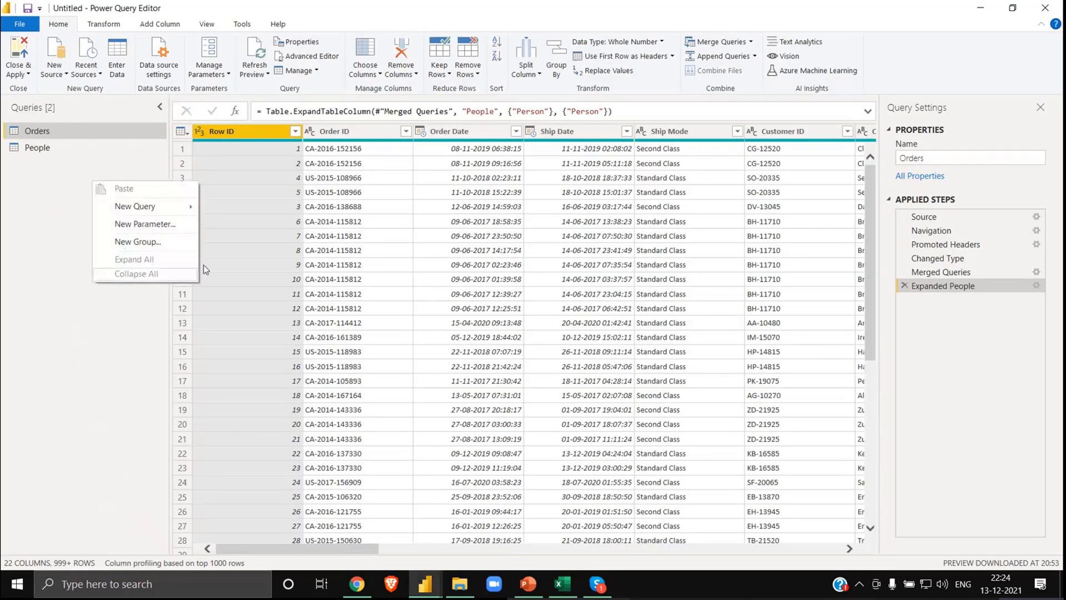
{"action": "key", "text": "alt+Tab"}
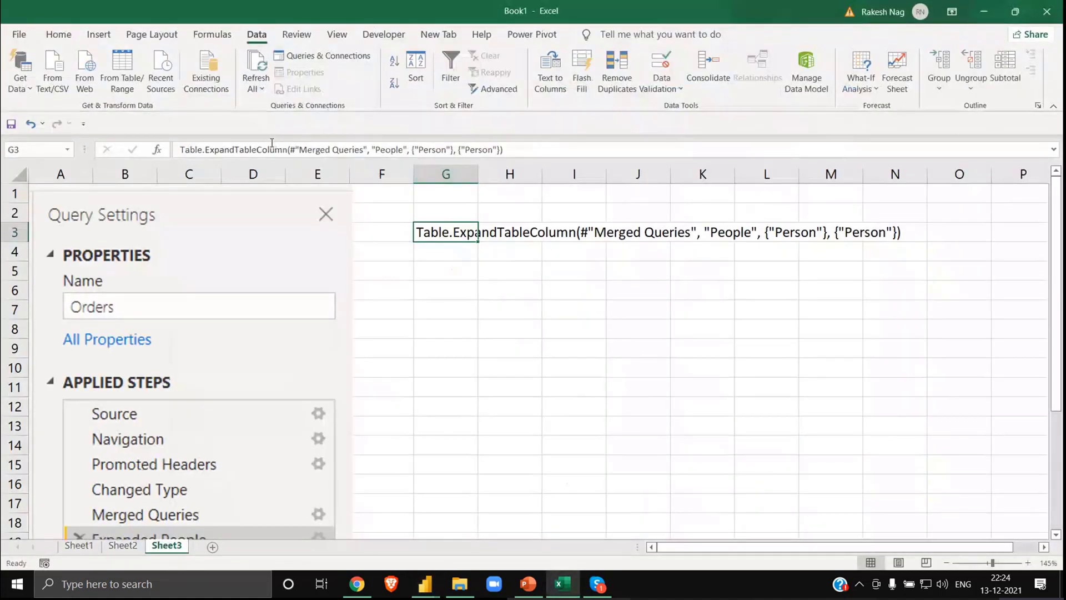
{"action": "left_click", "coordinate": [288, 149]}
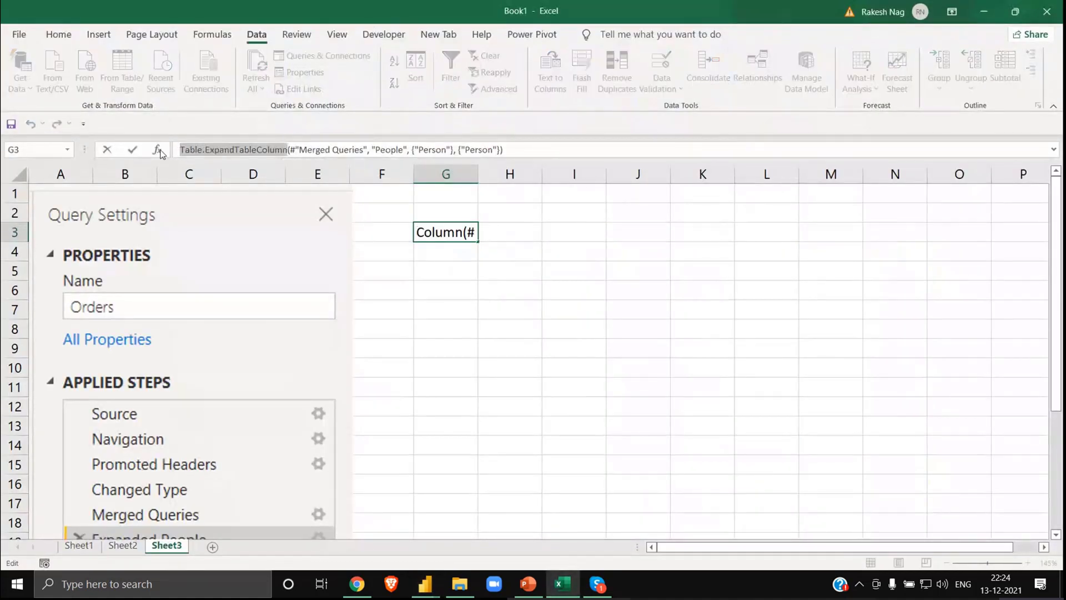
{"action": "key", "text": "Escape"}
{"action": "key", "text": "alt+Tab"}
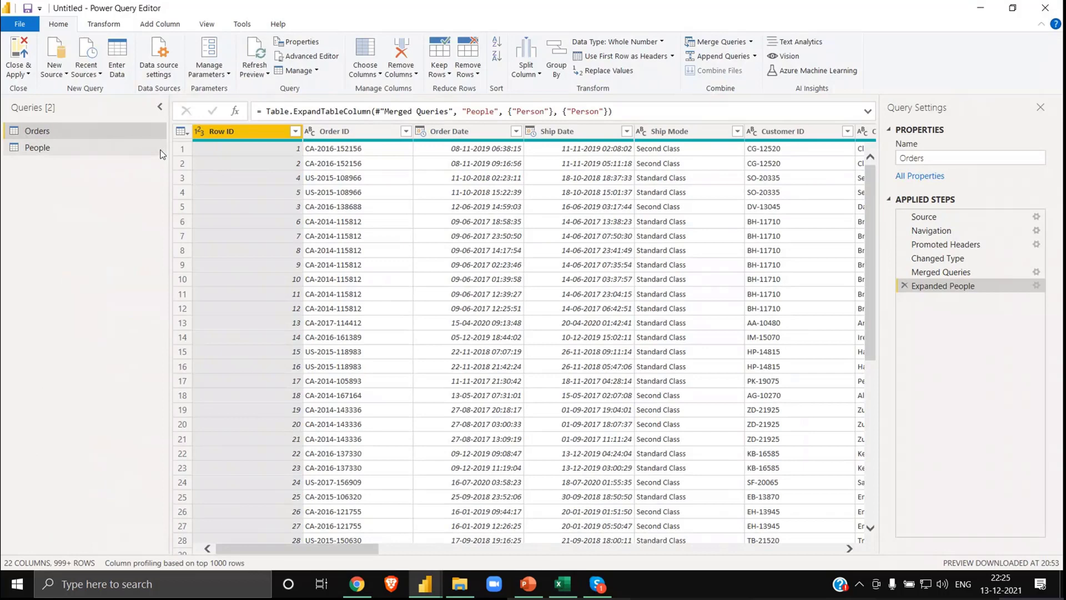
- Create a blank query with the formula Table.ExpandTableColumn to bring up the function's documentation
{"action": "right_click", "coordinate": [76, 208]}
{"action": "mouse_move", "coordinate": [139, 232]}
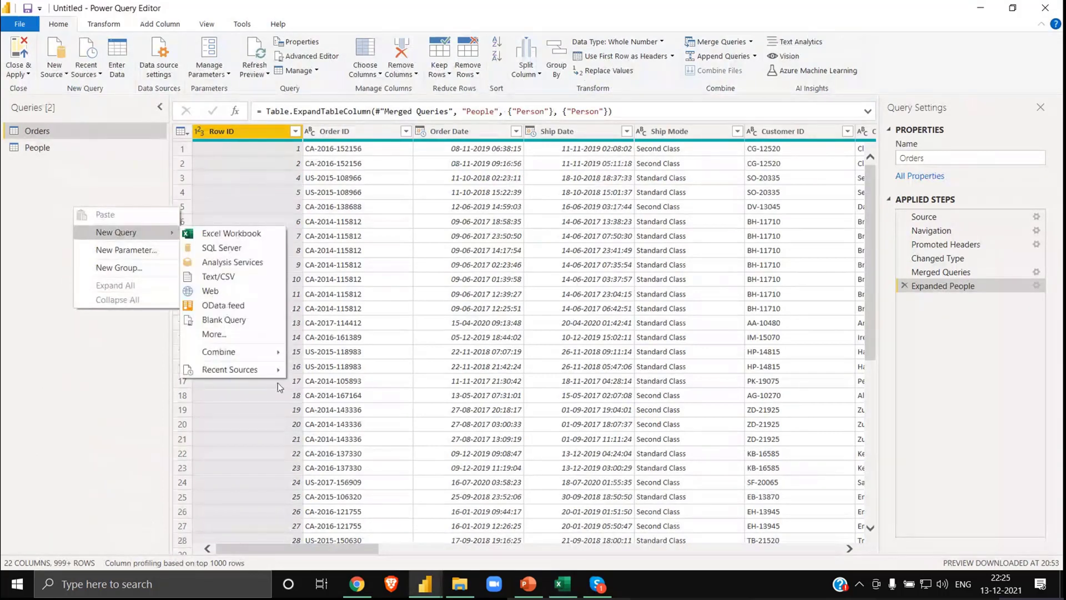
{"action": "left_click", "coordinate": [245, 322]}
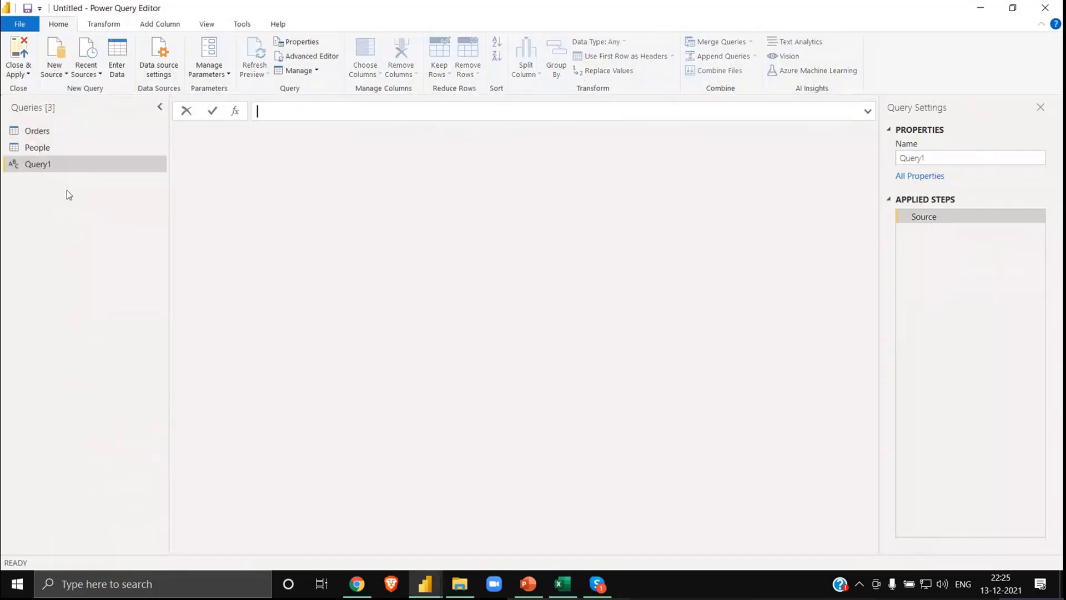
{"action": "left_click", "coordinate": [282, 119]}
{"action": "key", "text": "ctrl+v"}
{"action": "type", "text": "\\"}
{"action": "key", "text": "BackSpace"}
{"action": "key", "text": "Return"}
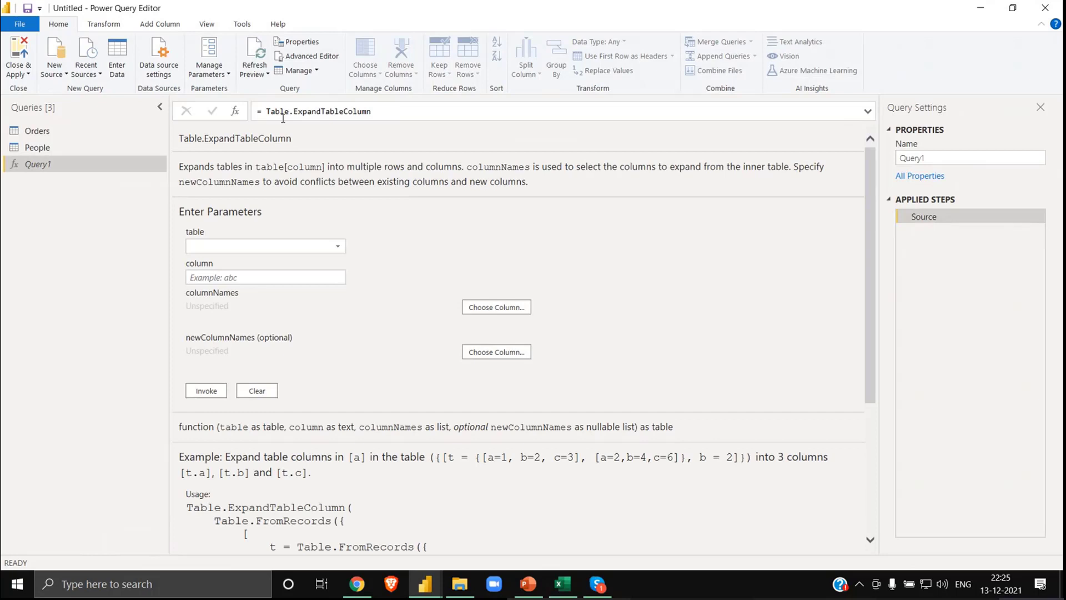
- Compare the Table.ExpandTableColumn documentation's parameters and example with the #"Merged Queries" argument in Excel's cell G3
{"action": "scroll", "coordinate": [509, 460], "scroll_direction": "down", "scroll_amount": 4}
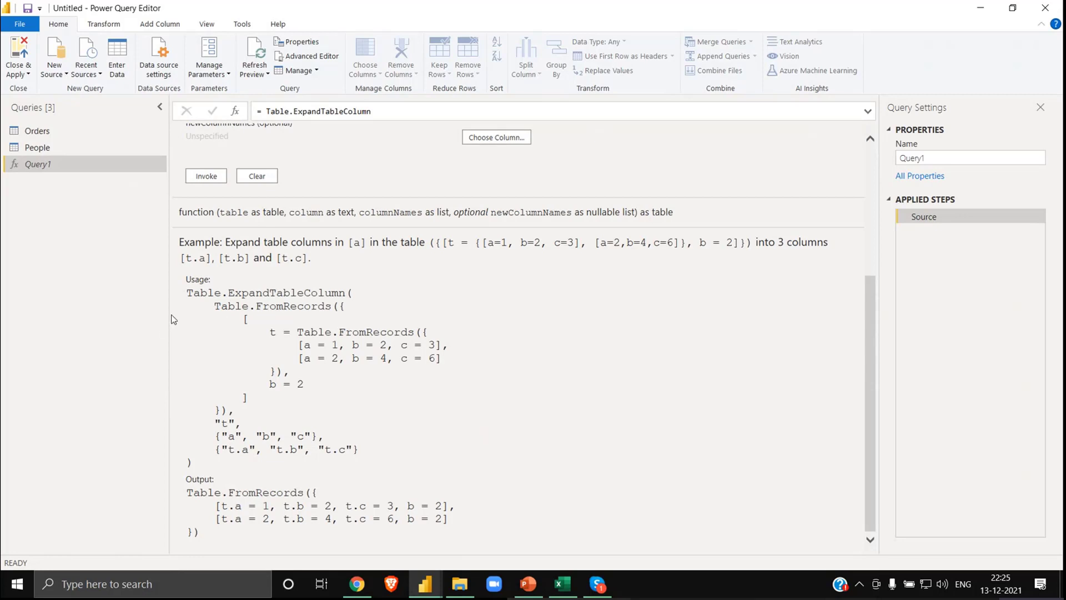
{"action": "scroll", "coordinate": [253, 361], "scroll_direction": "up", "scroll_amount": 4}
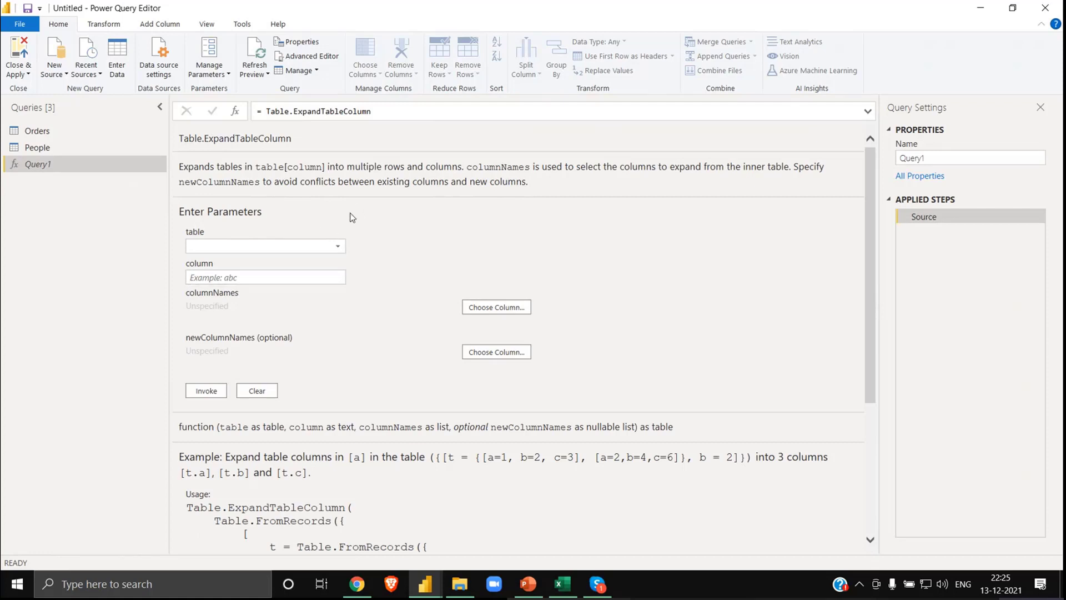
{"action": "scroll", "coordinate": [375, 365], "scroll_direction": "down", "scroll_amount": 1}
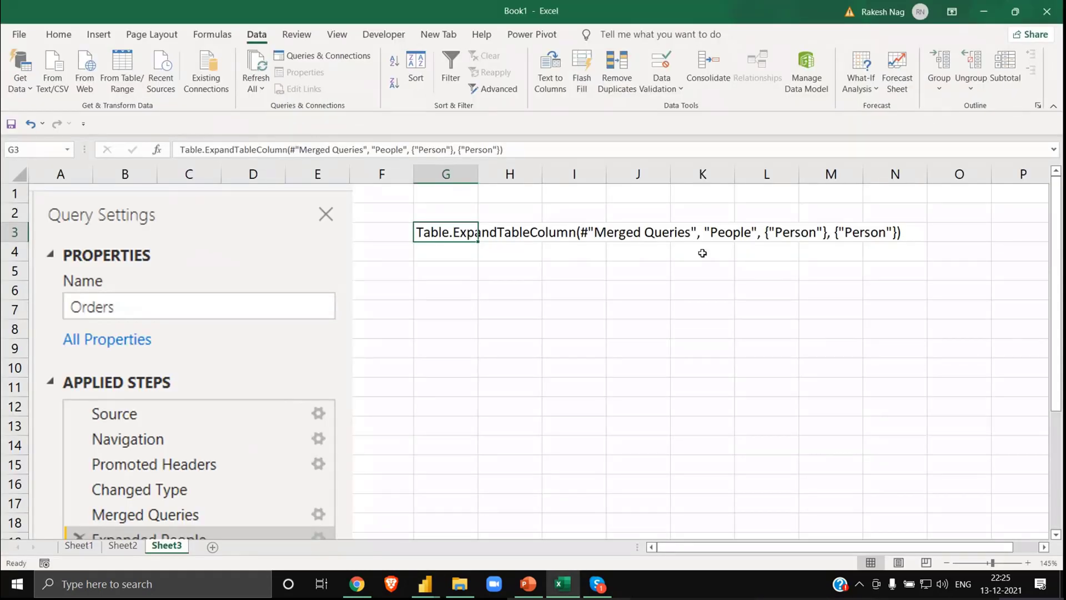
{"action": "double_click", "coordinate": [437, 234]}
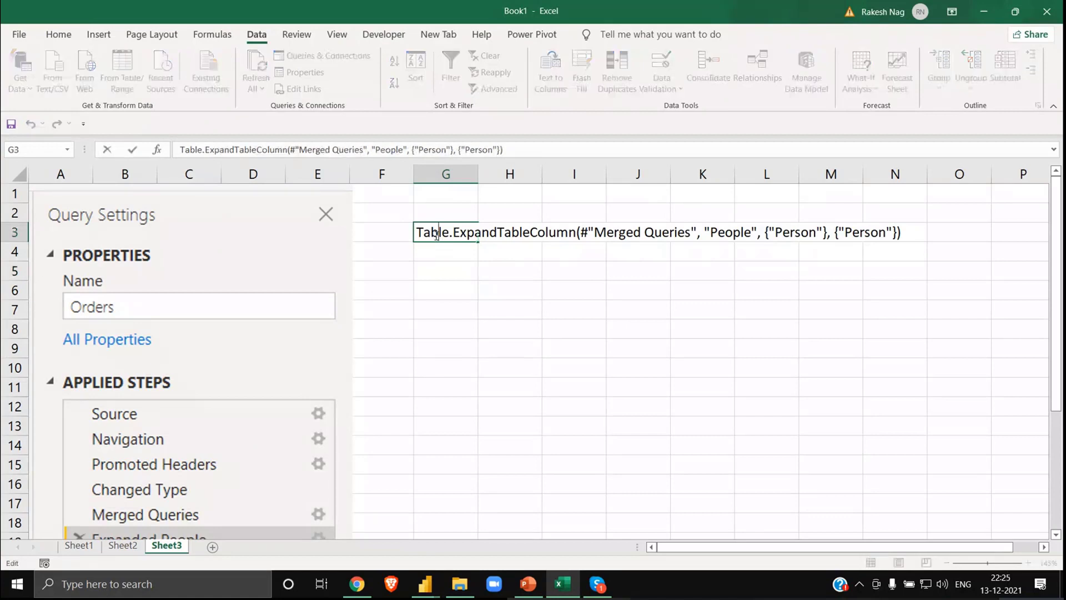
{"action": "left_click_drag", "start_coordinate": [581, 232], "coordinate": [698, 232]}
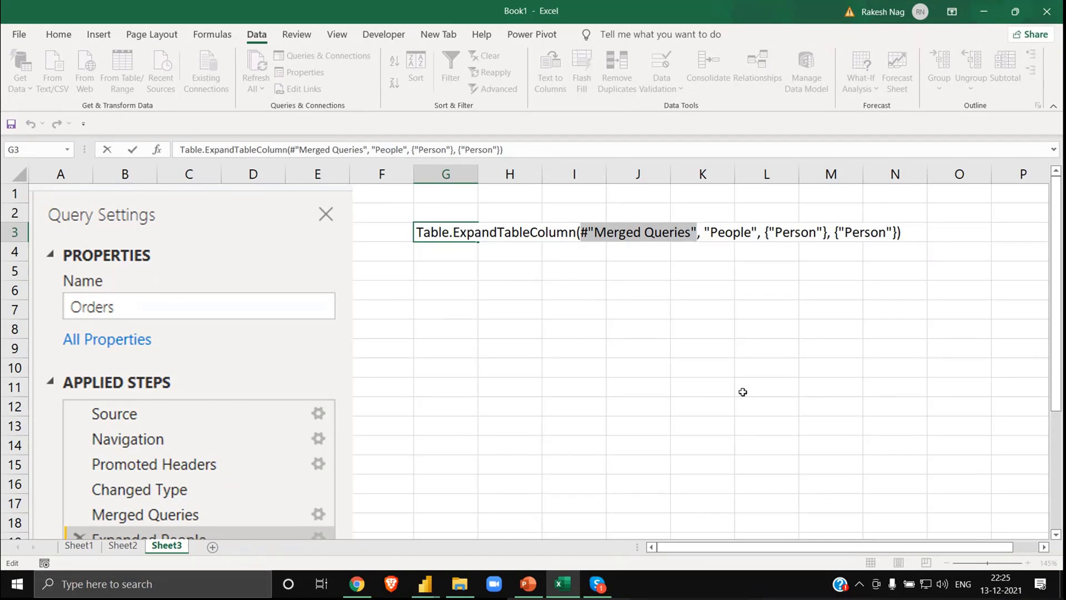
{"action": "key", "text": "alt+Tab"}
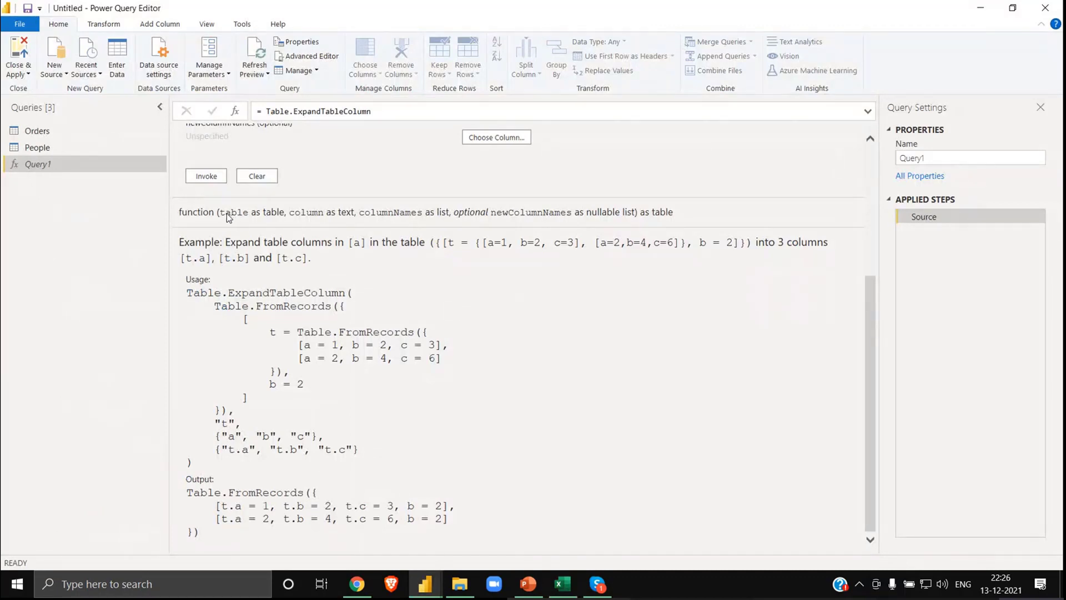
- Trace the previous-step references in the Orders query's Expanded People and Merged Queries formulas
{"action": "left_click", "coordinate": [37, 132]}
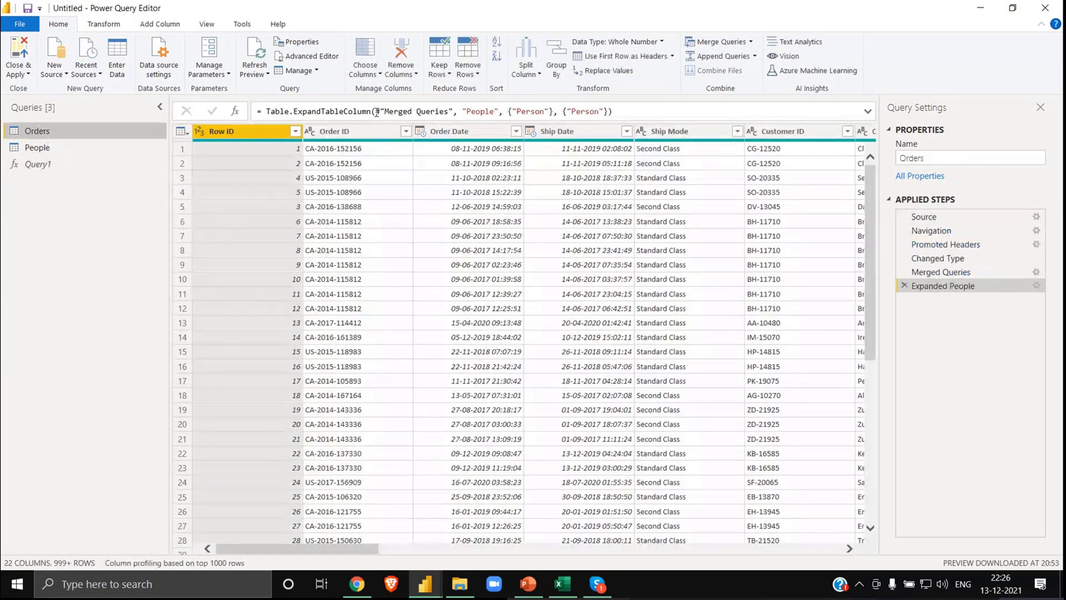
{"action": "left_click_drag", "start_coordinate": [375, 112], "coordinate": [454, 112]}
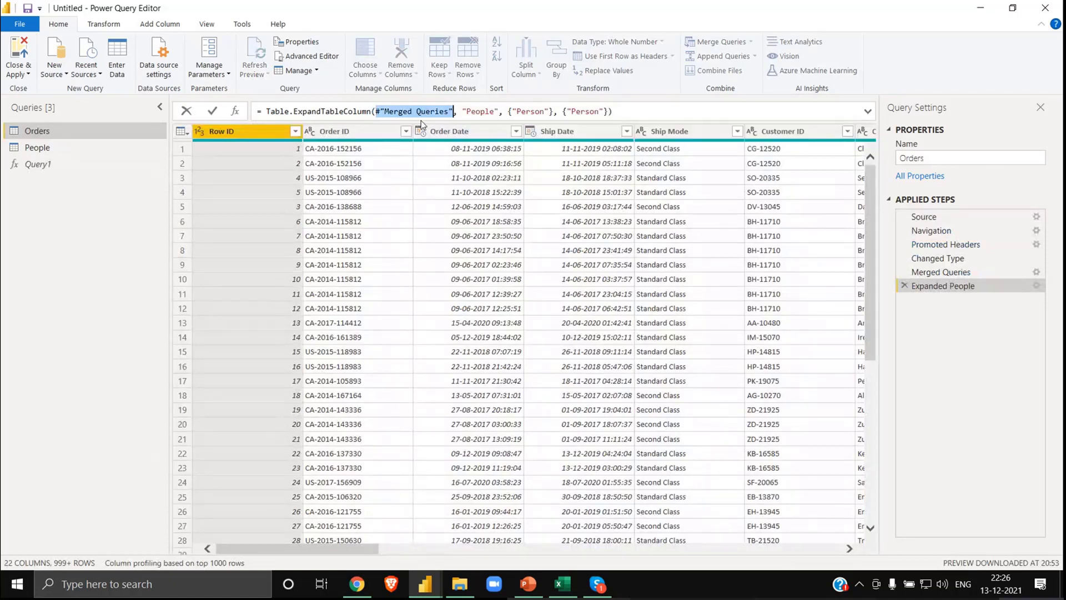
{"action": "left_click", "coordinate": [933, 272]}
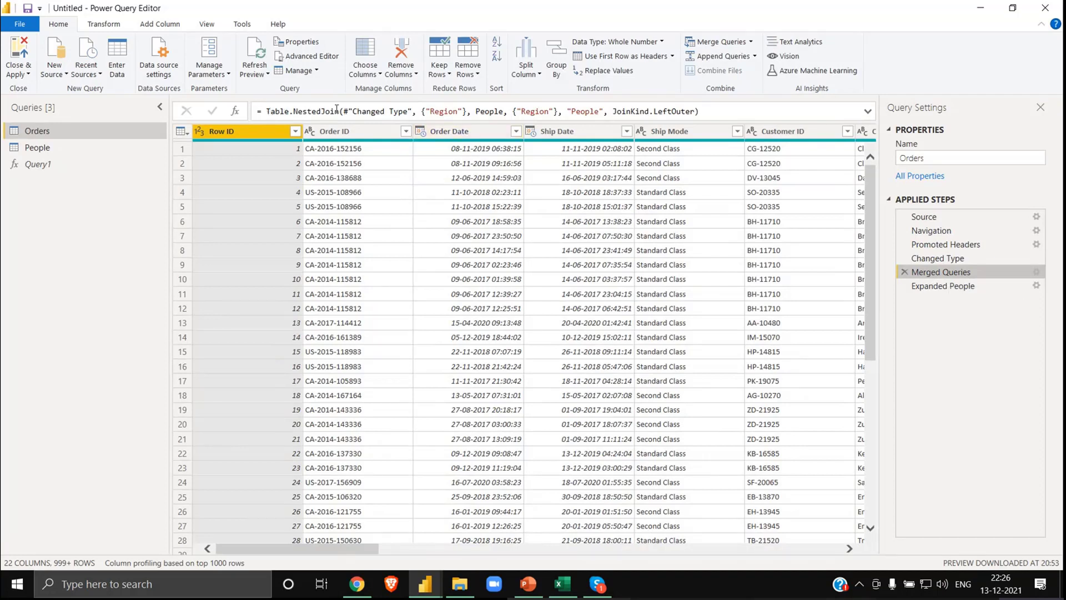
{"action": "mouse_move", "coordinate": [364, 129]}
{"action": "left_click_drag", "start_coordinate": [344, 111], "coordinate": [411, 111]}
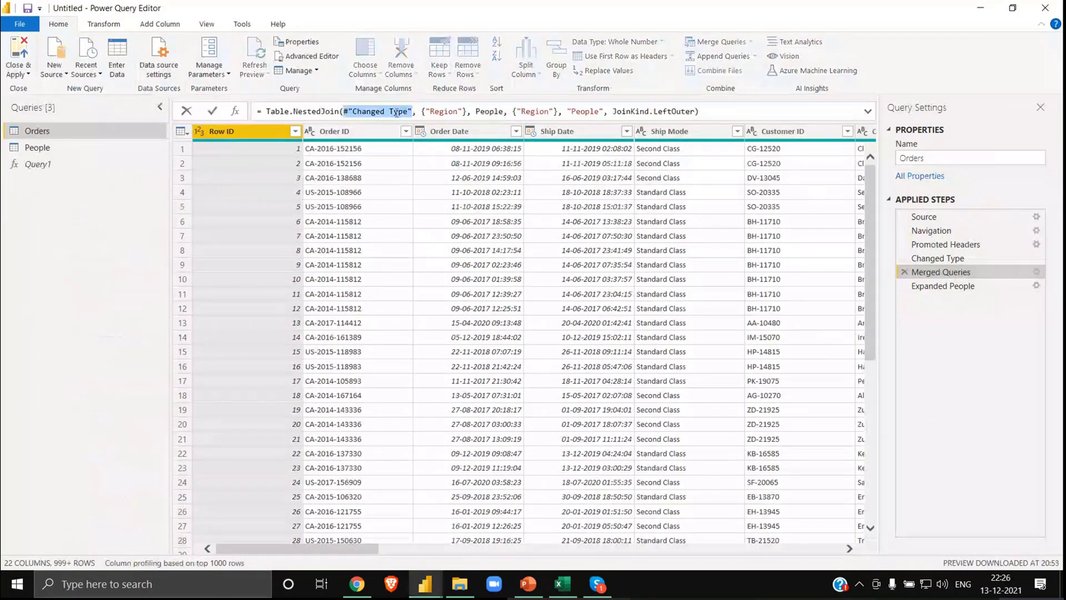
{"action": "mouse_move", "coordinate": [373, 111]}
- Trace the input table references in the Changed Type and Promoted Headers formulas, then return to the Expanded People step
{"action": "left_click", "coordinate": [942, 257]}
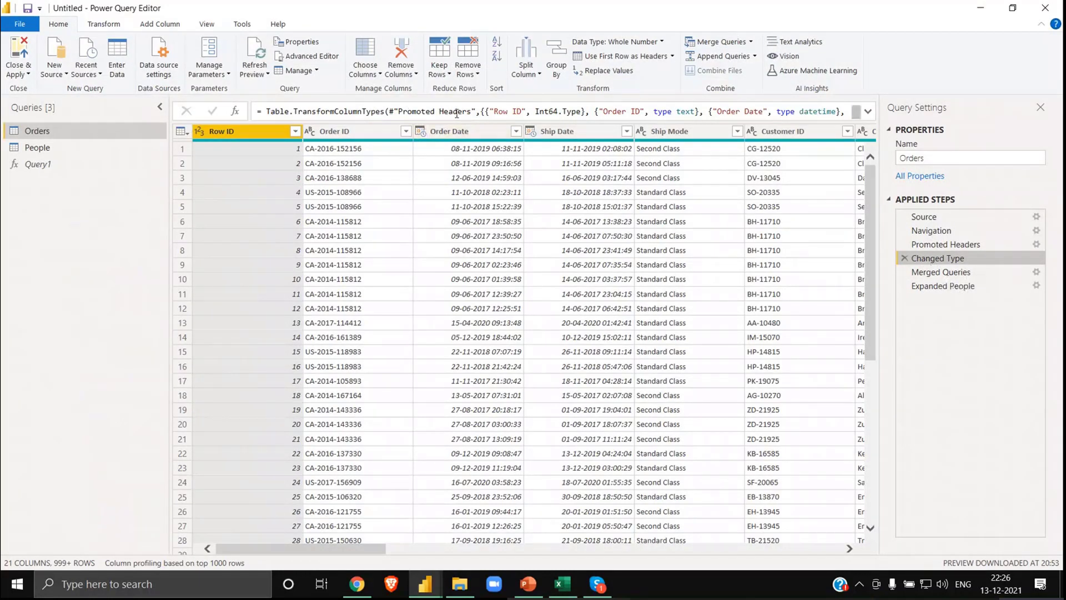
{"action": "left_click_drag", "start_coordinate": [475, 112], "coordinate": [388, 113]}
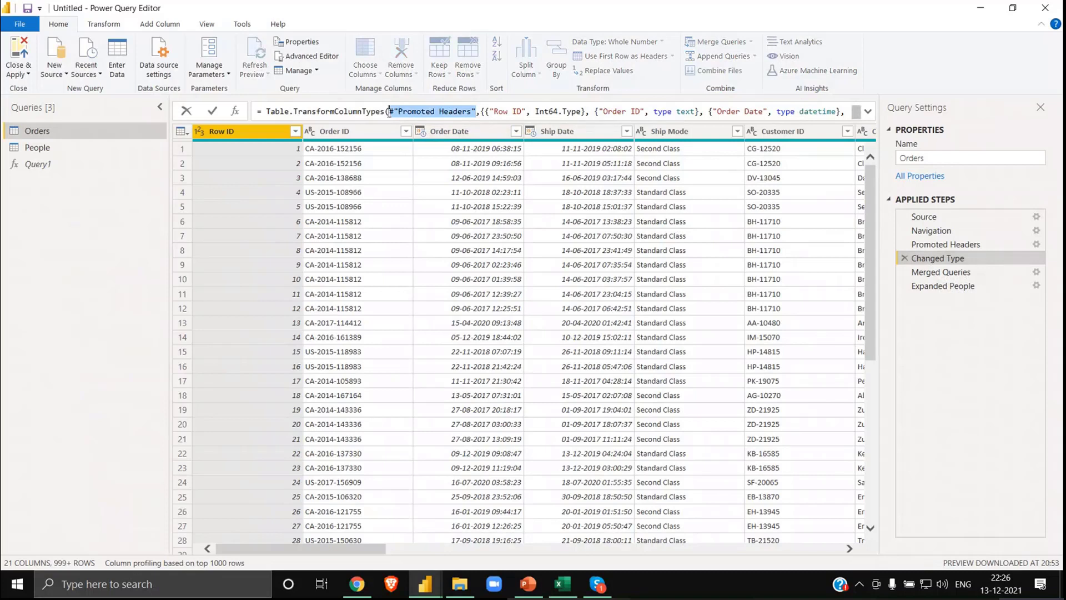
{"action": "left_click", "coordinate": [946, 245]}
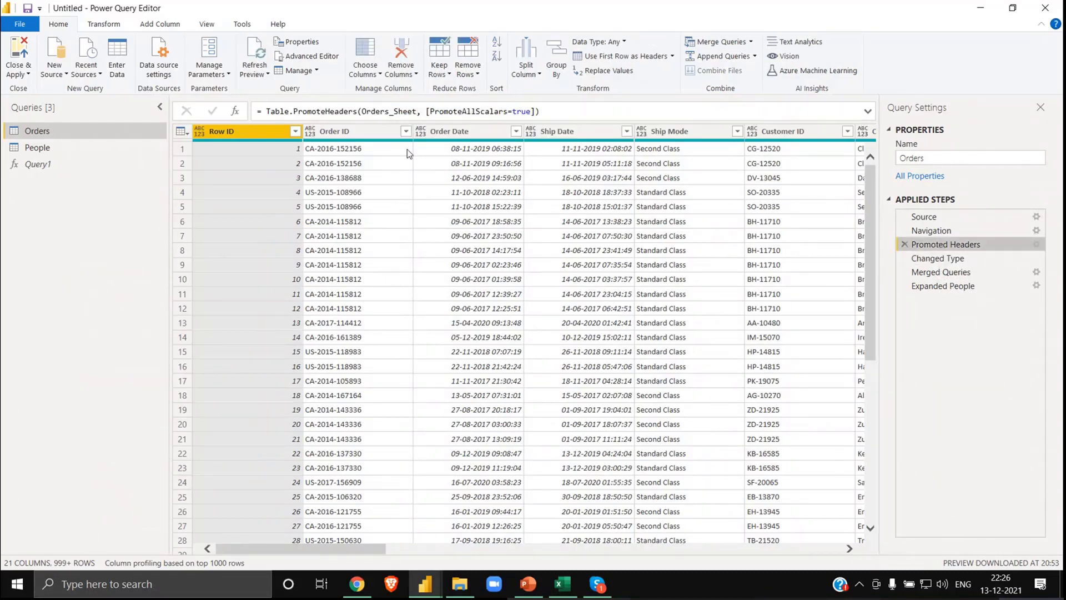
{"action": "left_click", "coordinate": [389, 111]}
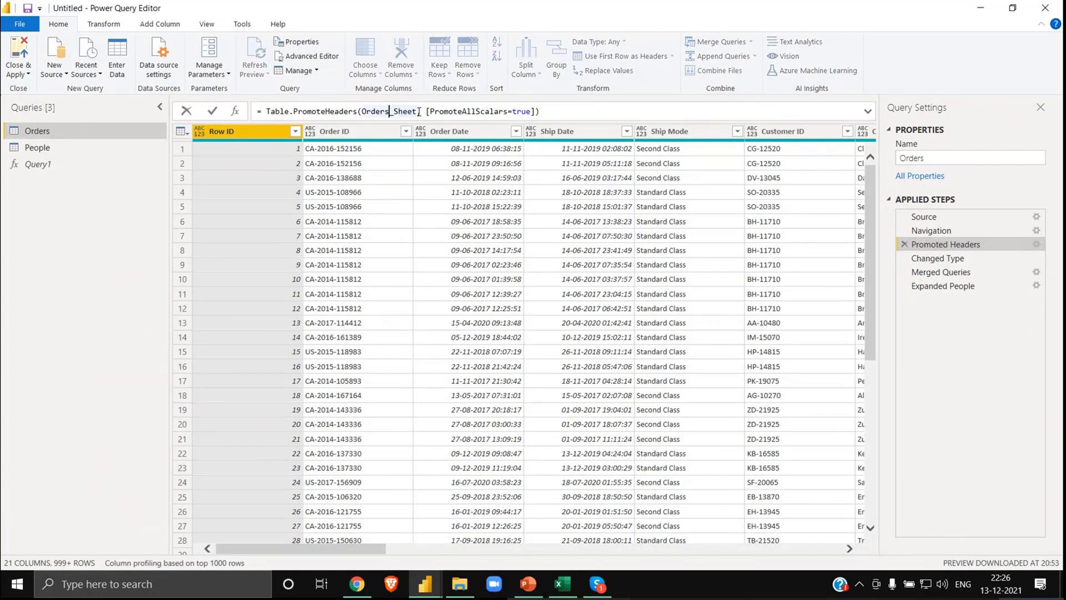
{"action": "mouse_move", "coordinate": [419, 111]}
{"action": "left_click_drag", "start_coordinate": [418, 111], "coordinate": [364, 112]}
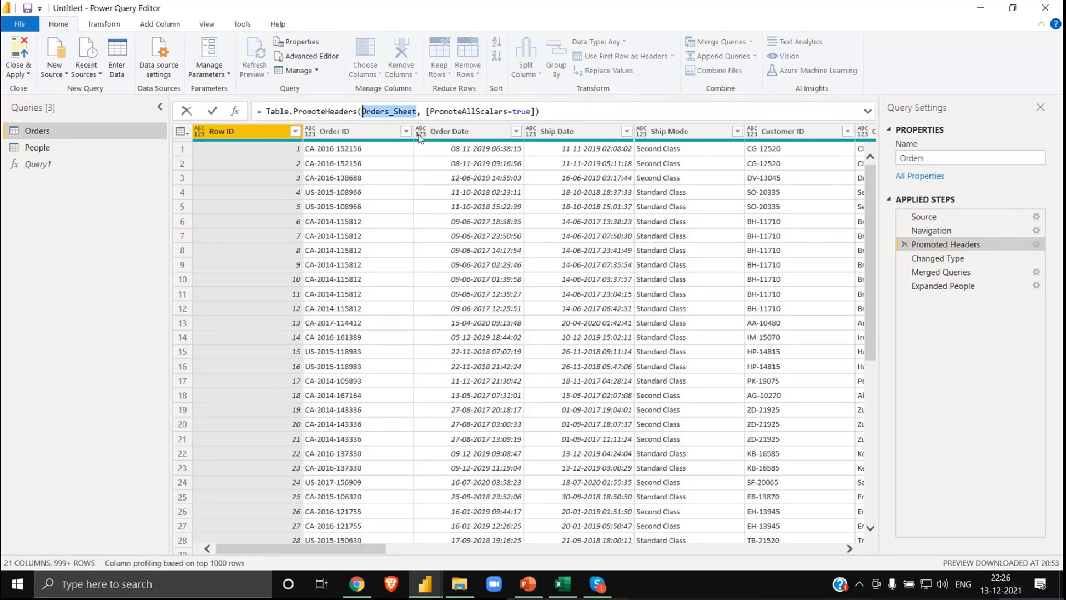
{"action": "left_click", "coordinate": [943, 232]}
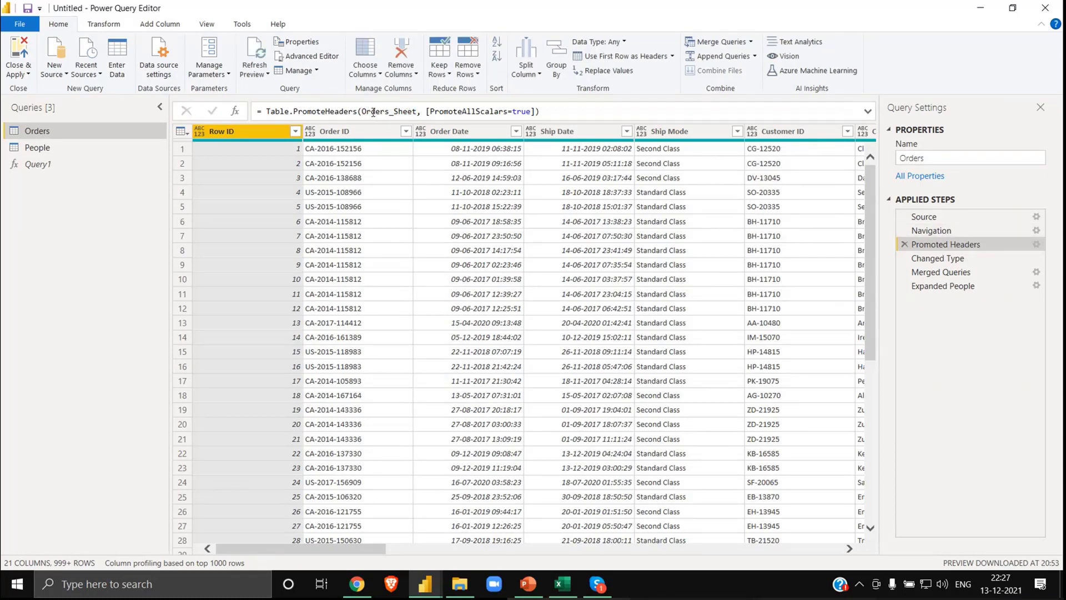
{"action": "left_click", "coordinate": [969, 285]}
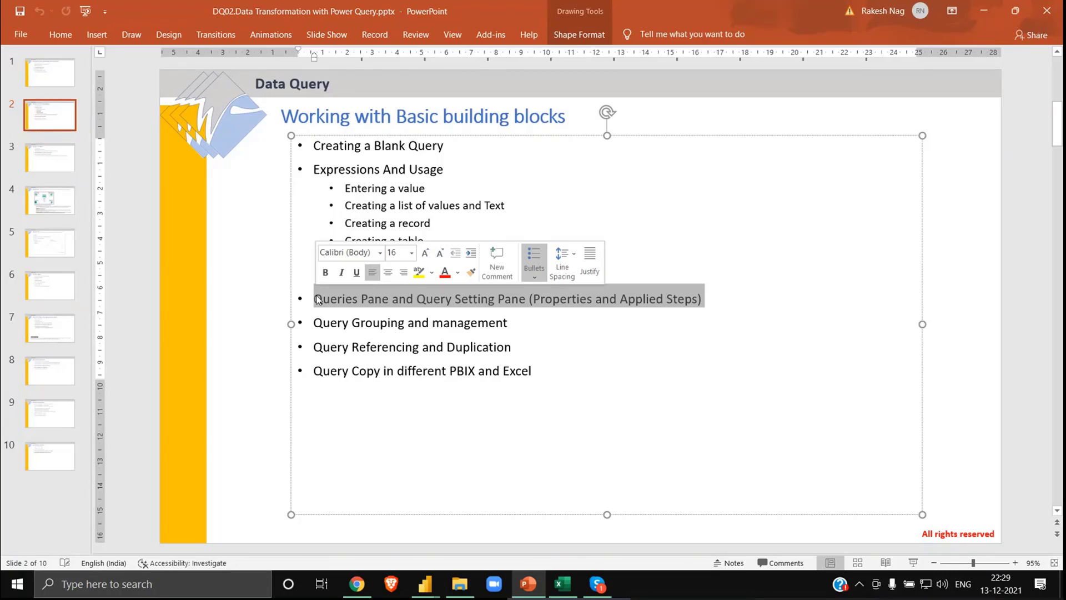
- Switch from PowerPoint back to the Power BI query editor and examine the Hidden column in the Orders query's Source step
{"action": "key", "text": "alt+Tab"}
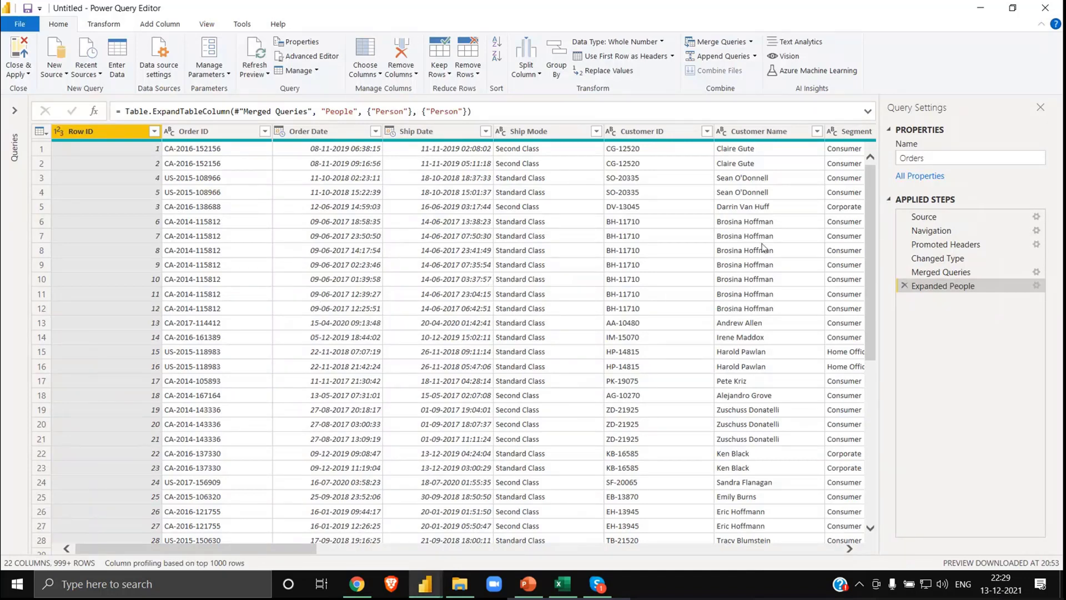
{"action": "left_click", "coordinate": [948, 218]}
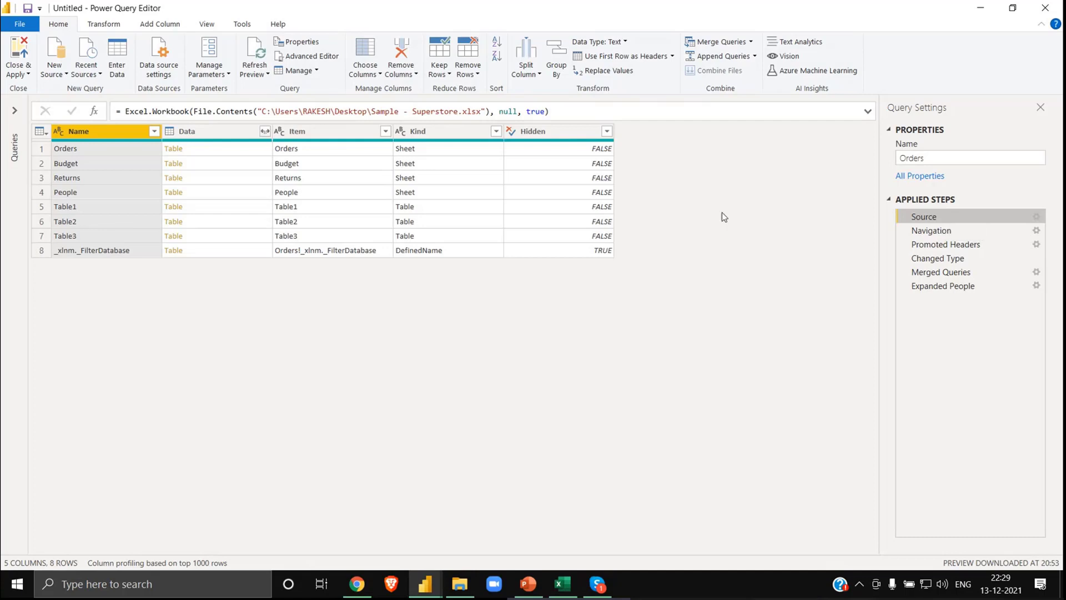
{"action": "left_click", "coordinate": [542, 134]}
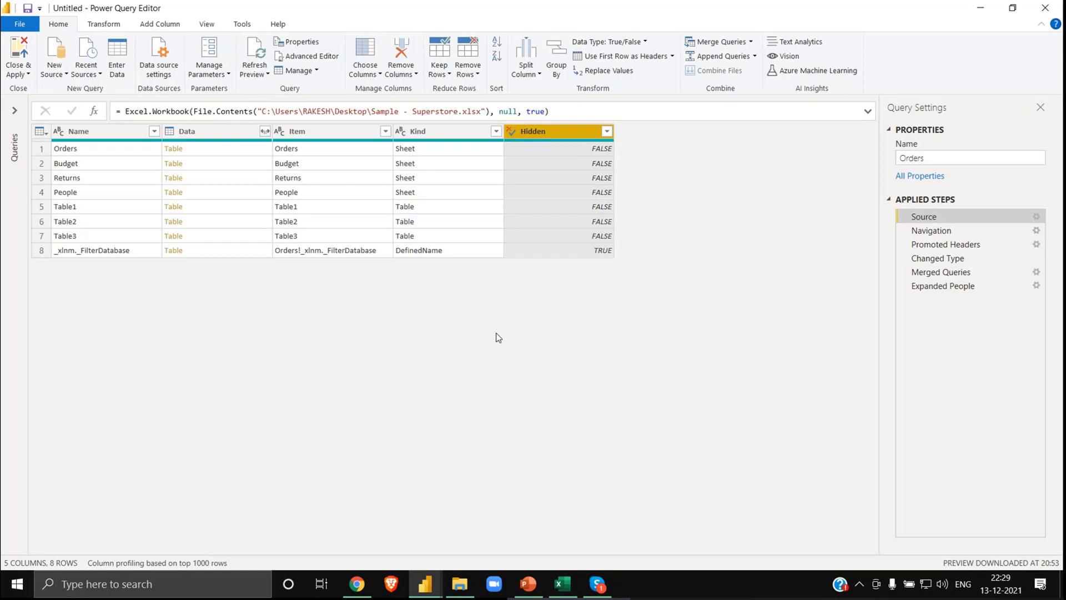
- Review the file path in the Orders query's Source step settings, then close them without changes
{"action": "left_click", "coordinate": [1036, 216]}
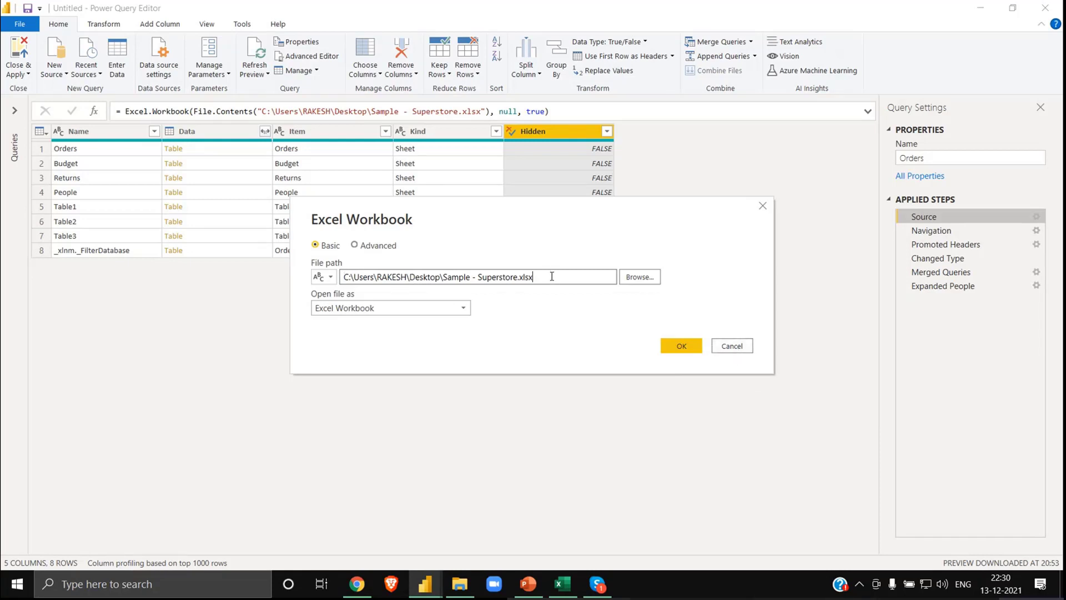
{"action": "left_click_drag", "start_coordinate": [551, 276], "coordinate": [354, 277]}
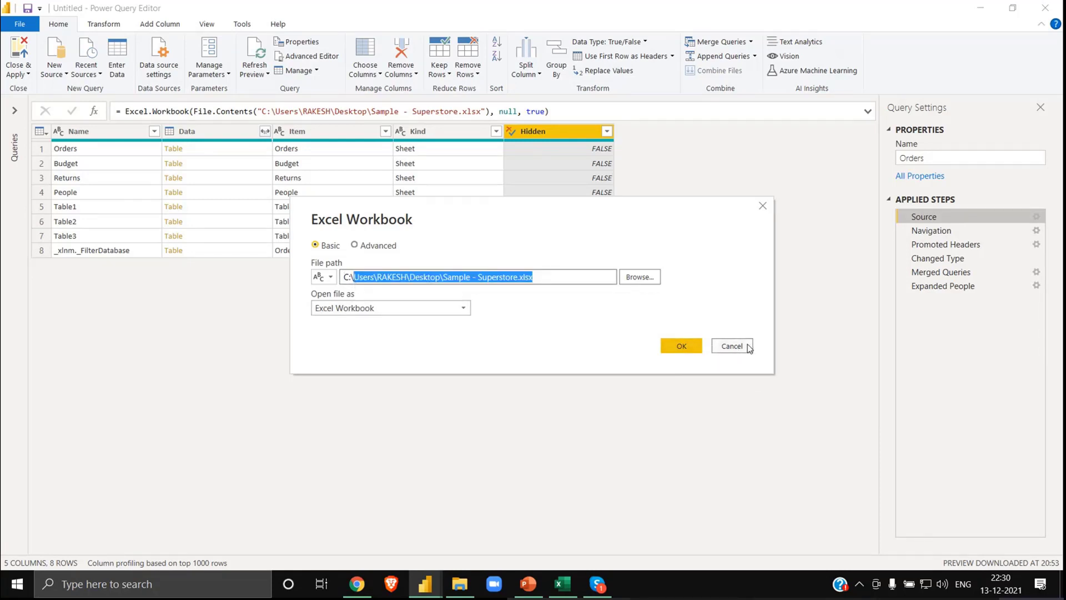
{"action": "left_click", "coordinate": [731, 346]}
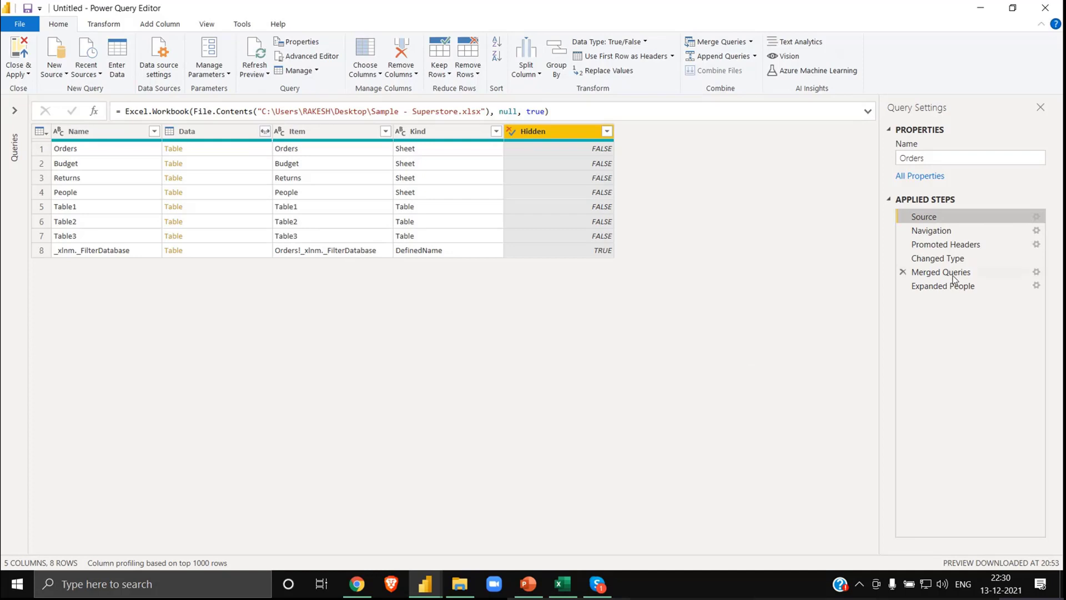
- Capture the Superstore item list from the Orders query's Navigation settings, paste it into Book1's Sheet3 in Excel, and close the settings unchanged
{"action": "left_click", "coordinate": [1036, 230]}
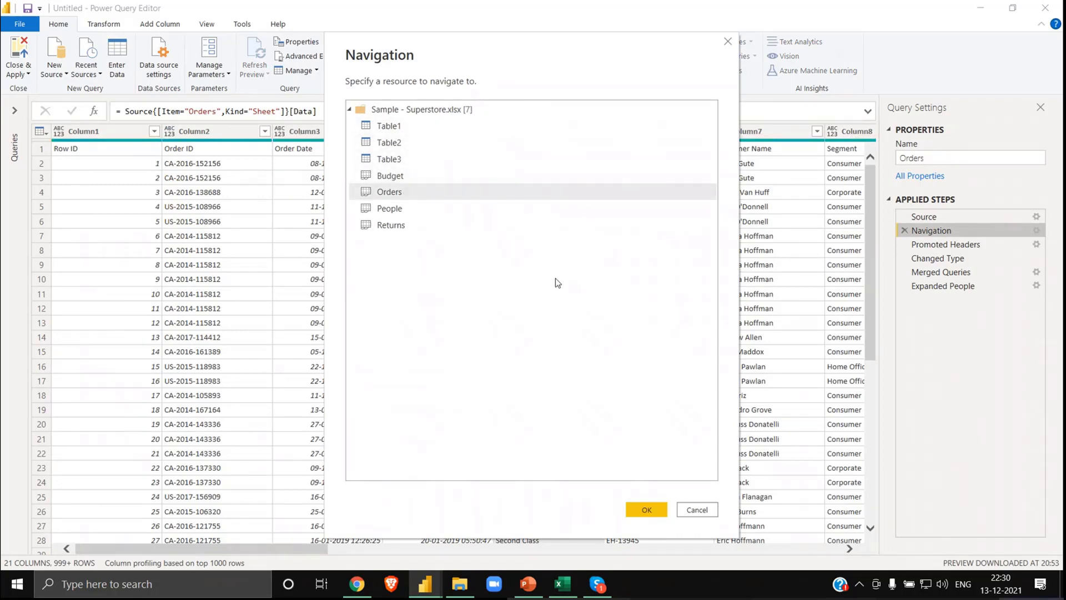
{"action": "key", "text": "super+shift+s"}
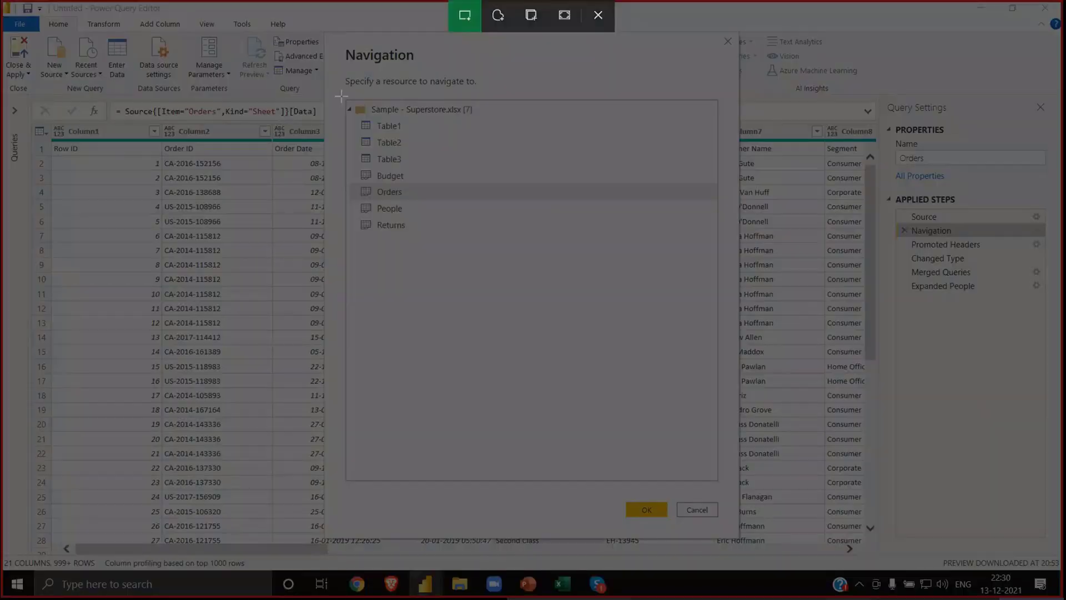
{"action": "left_click_drag", "start_coordinate": [342, 98], "coordinate": [510, 246]}
{"action": "key", "text": "alt+Tab"}
{"action": "key", "text": "Tab"}
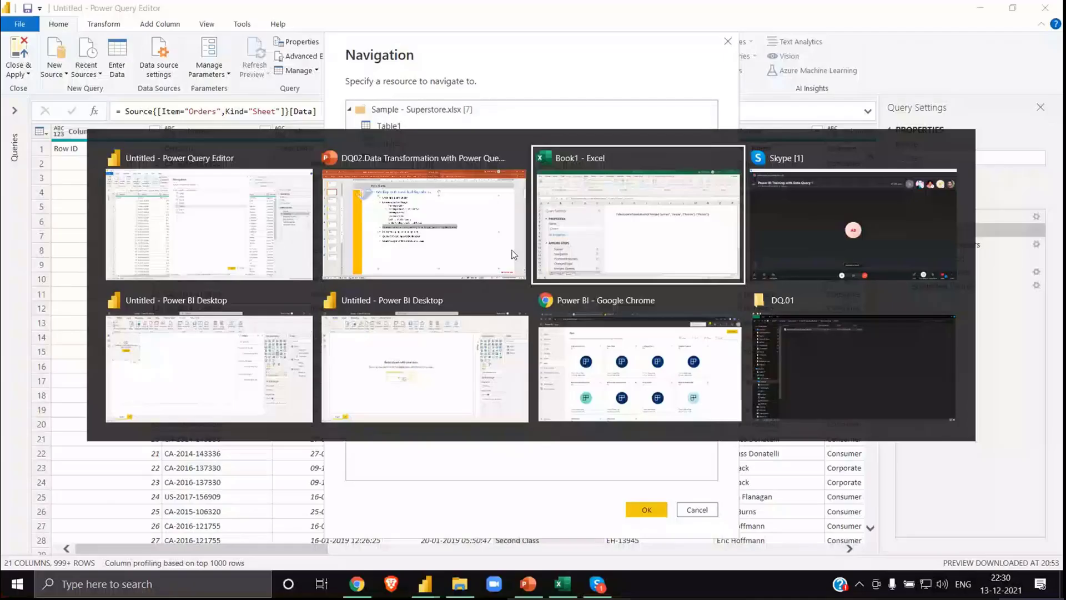
{"action": "left_click", "coordinate": [450, 287]}
{"action": "key", "text": "ctrl+v"}
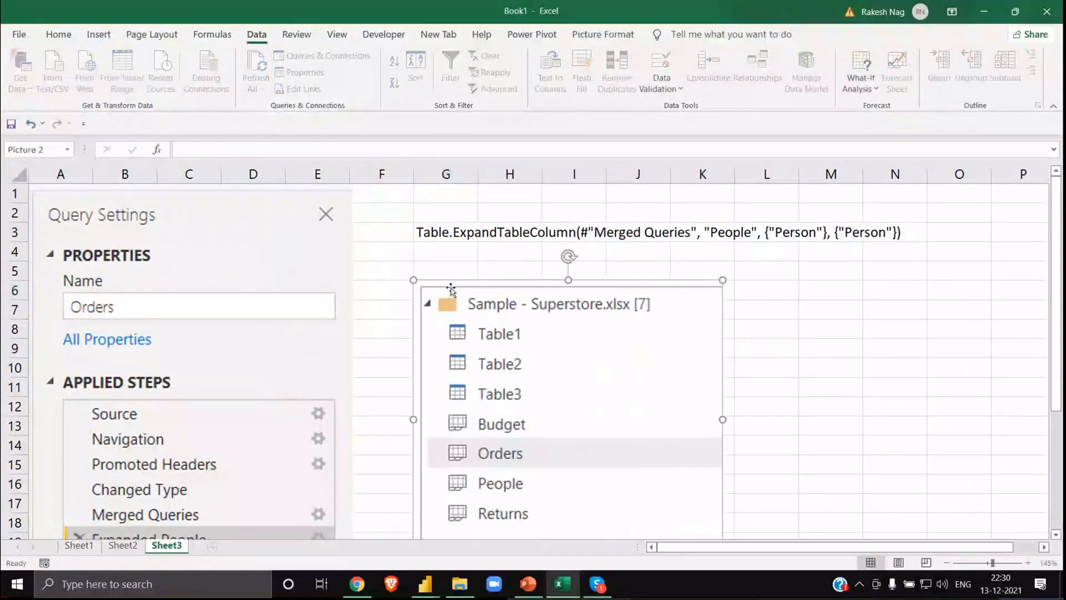
{"action": "scroll", "coordinate": [723, 405], "scroll_direction": "down", "scroll_amount": 2}
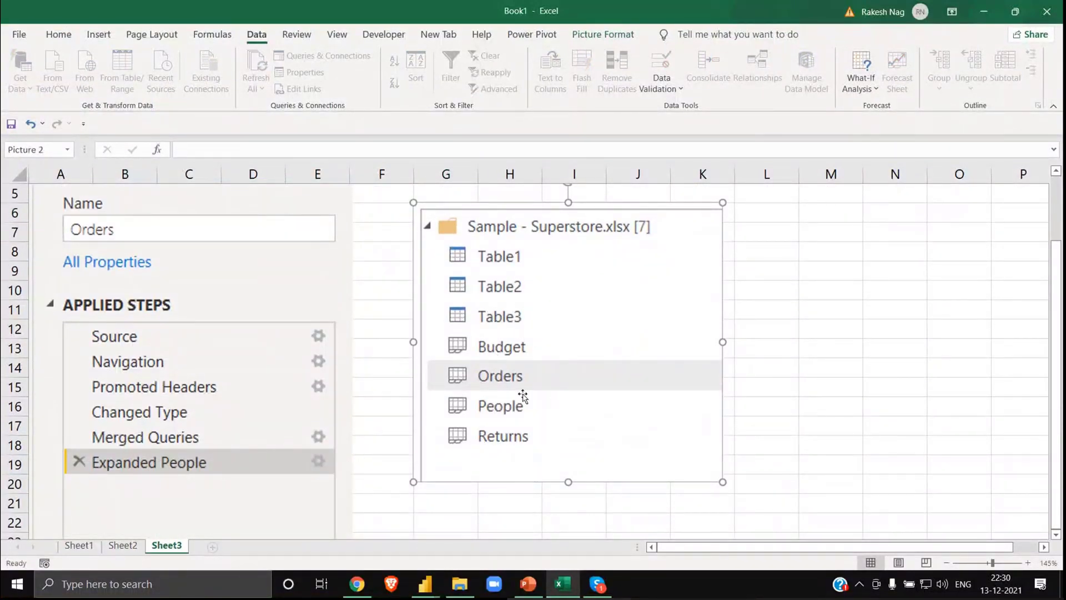
{"action": "key", "text": "alt+Tab"}
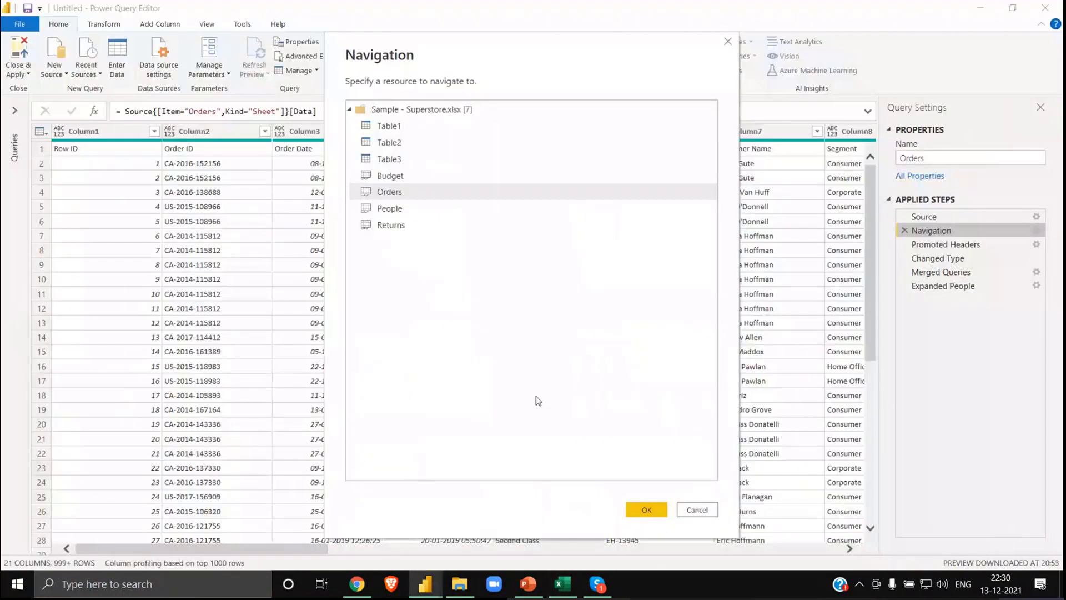
{"action": "key", "text": "Escape"}
- Switch to Sample - Superstore.xlsx in Excel and compare its Orders, Budget, Returns and People sheets with the pasted list in Book1
{"action": "key", "text": "alt+Tab"}
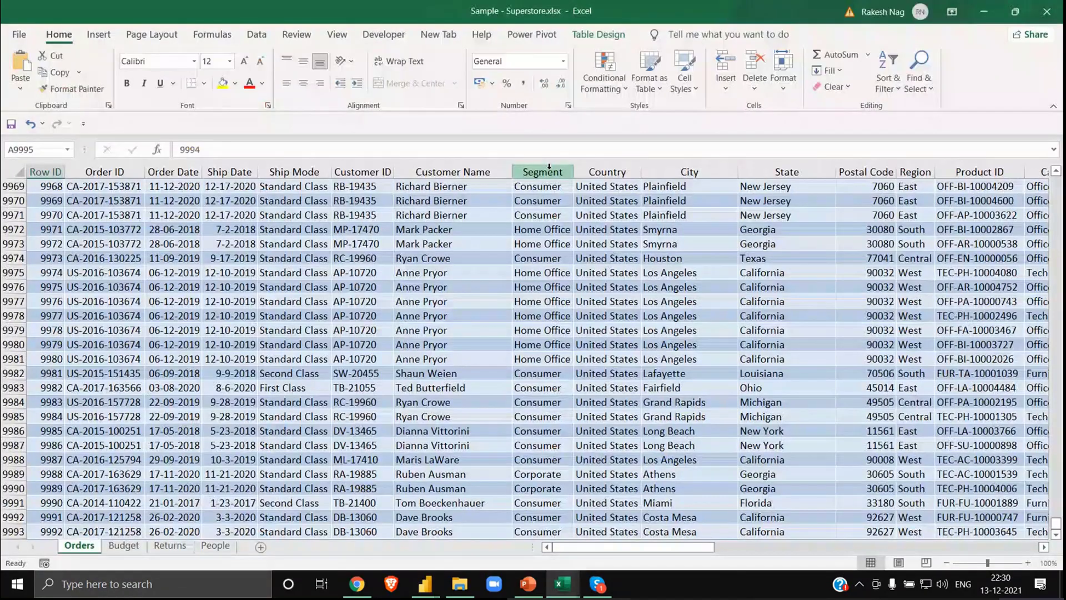
{"action": "left_click", "coordinate": [253, 333]}
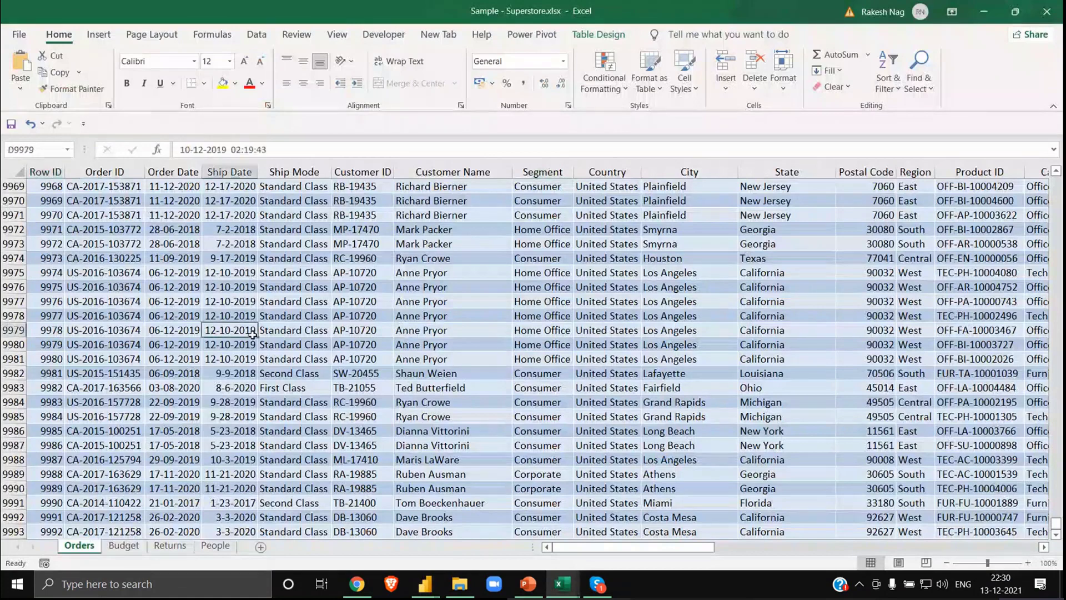
{"action": "key", "text": "ctrl+Up"}
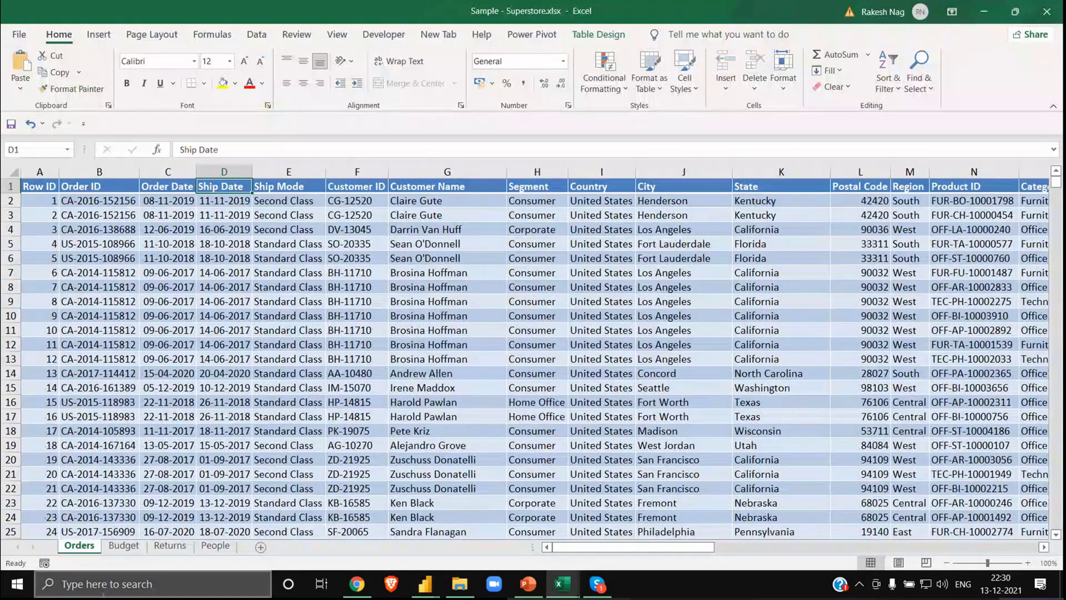
{"action": "left_click", "coordinate": [123, 545]}
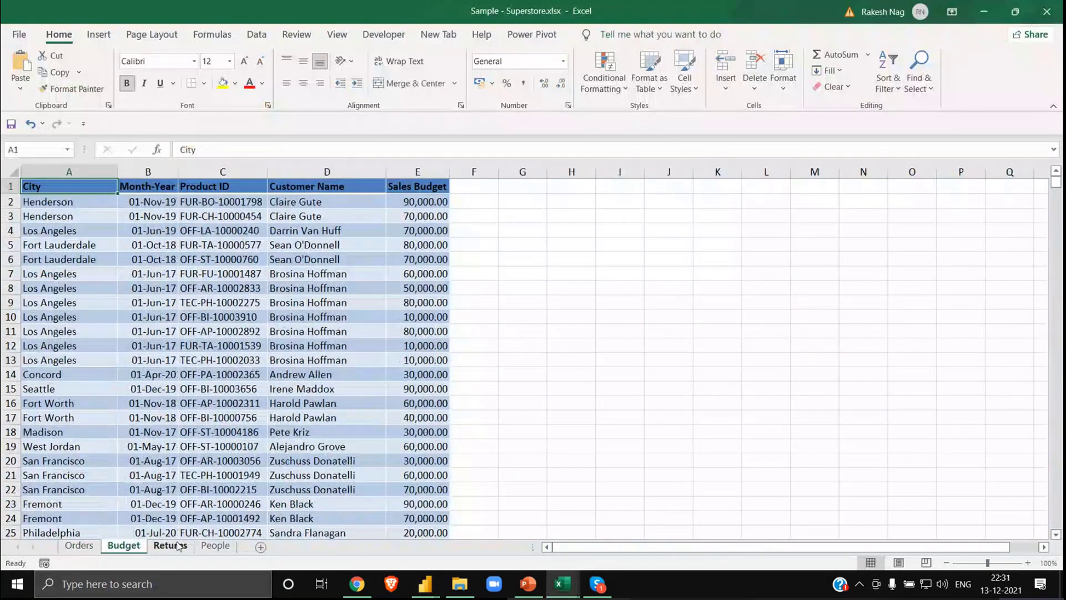
{"action": "left_click", "coordinate": [173, 546]}
{"action": "left_click", "coordinate": [215, 545]}
{"action": "right_click", "coordinate": [187, 547]}
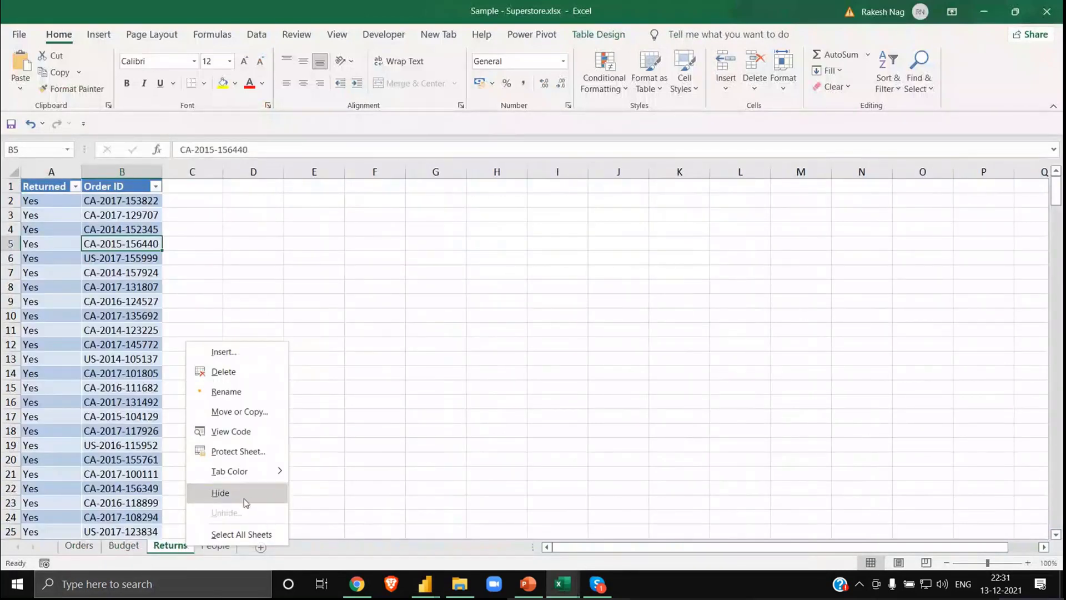
{"action": "left_click", "coordinate": [161, 548]}
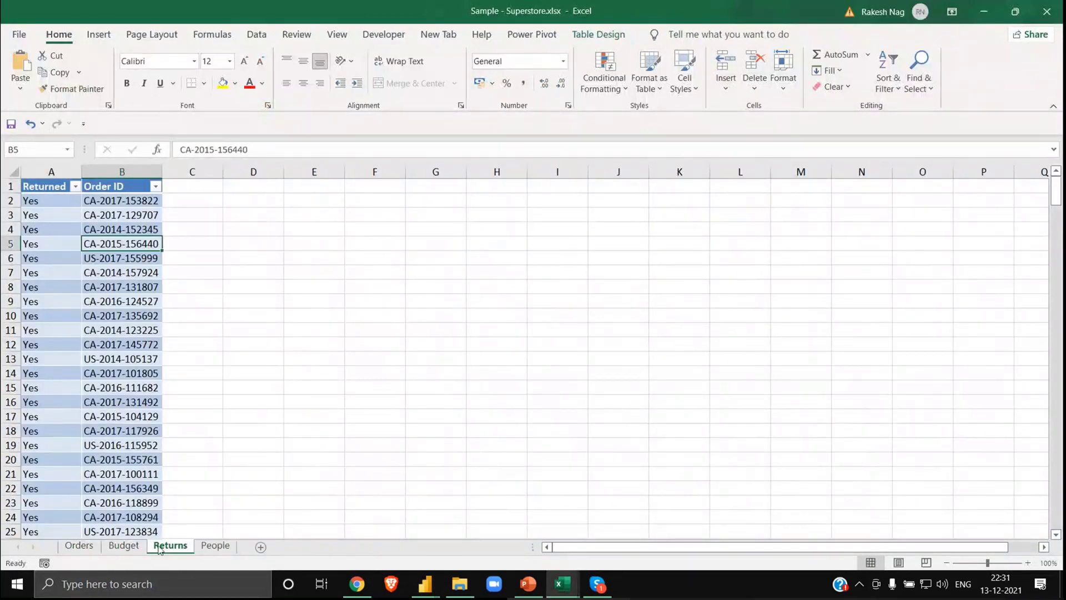
{"action": "key", "text": "alt+Tab"}
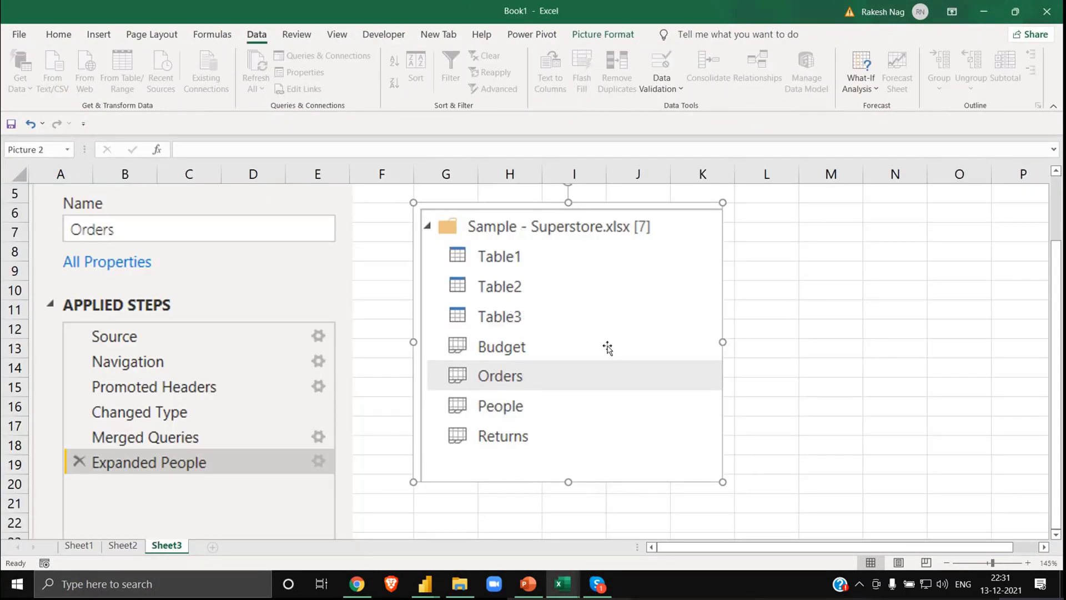
{"action": "key", "text": "alt+Tab"}
{"action": "key", "text": "alt+Tab"}
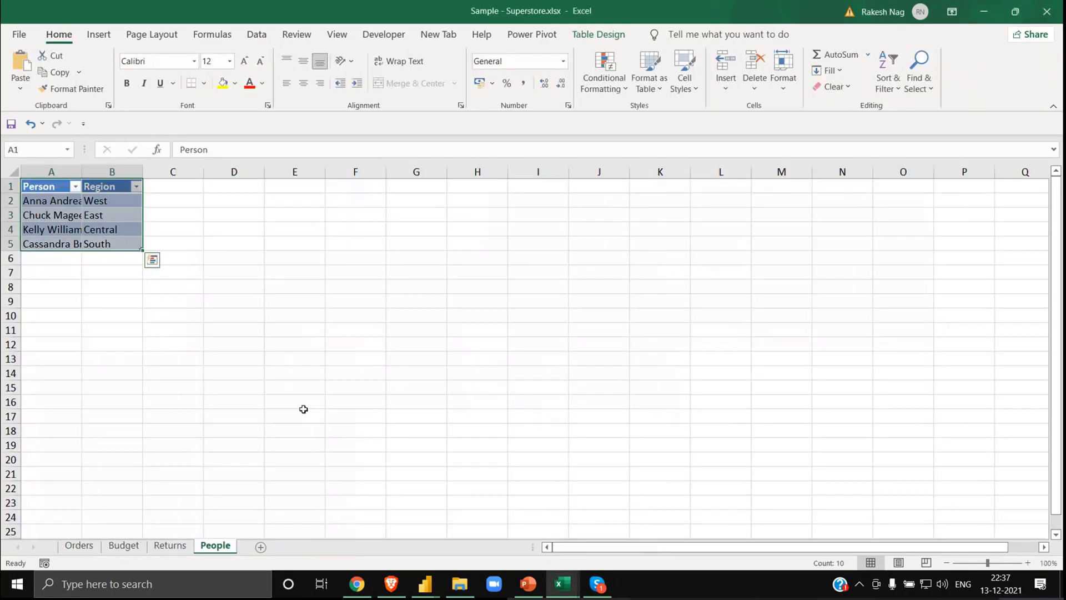
- Look up the table names of the data on the People and Returns sheets
{"action": "left_click", "coordinate": [130, 433]}
{"action": "left_click", "coordinate": [94, 225]}
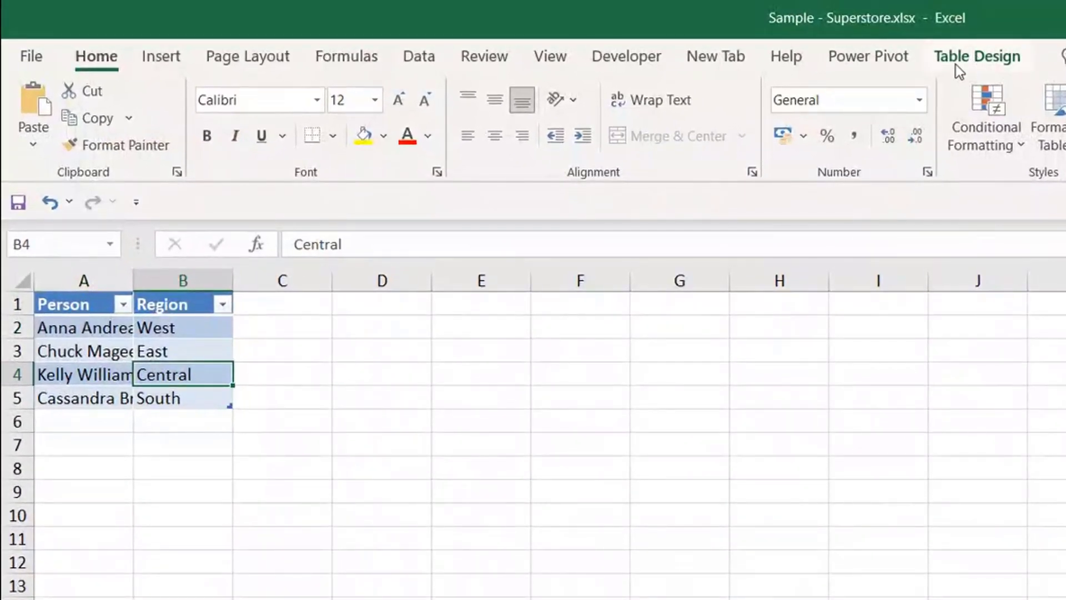
{"action": "left_click", "coordinate": [956, 65]}
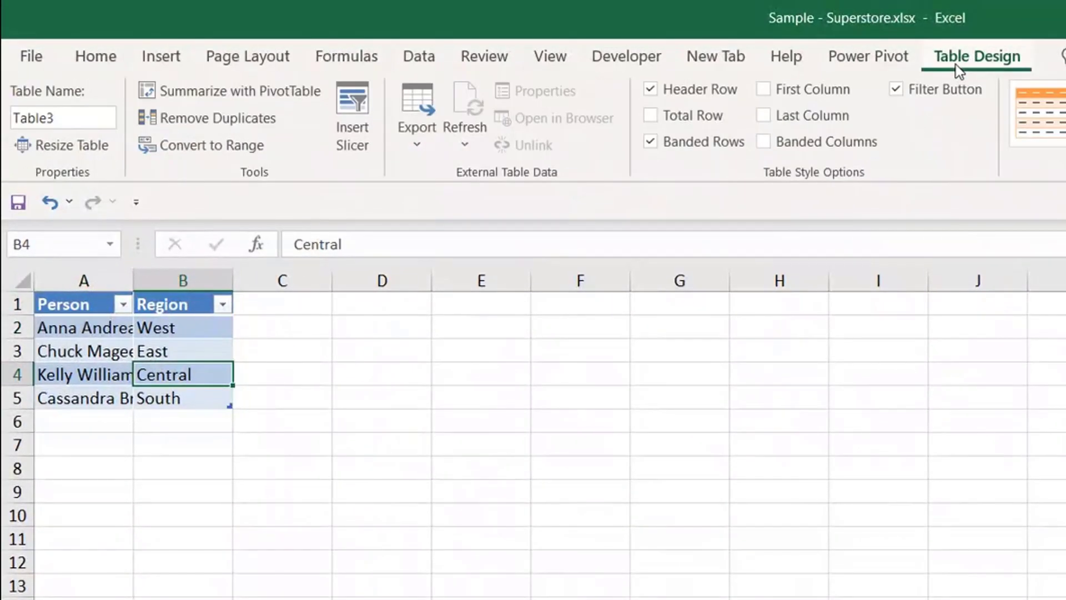
{"action": "left_click", "coordinate": [91, 123]}
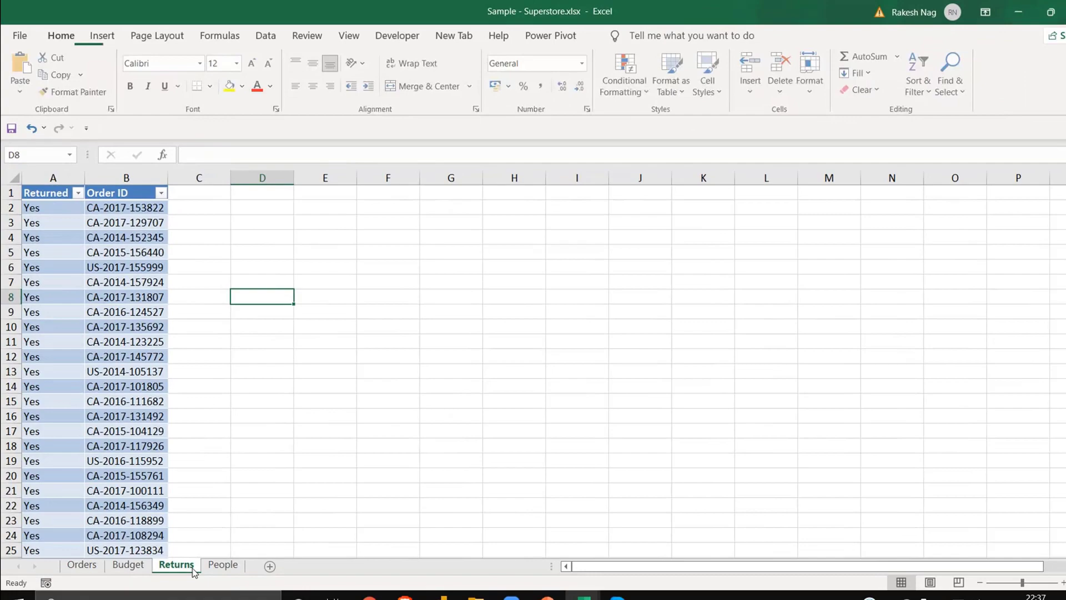
{"action": "left_click", "coordinate": [121, 344]}
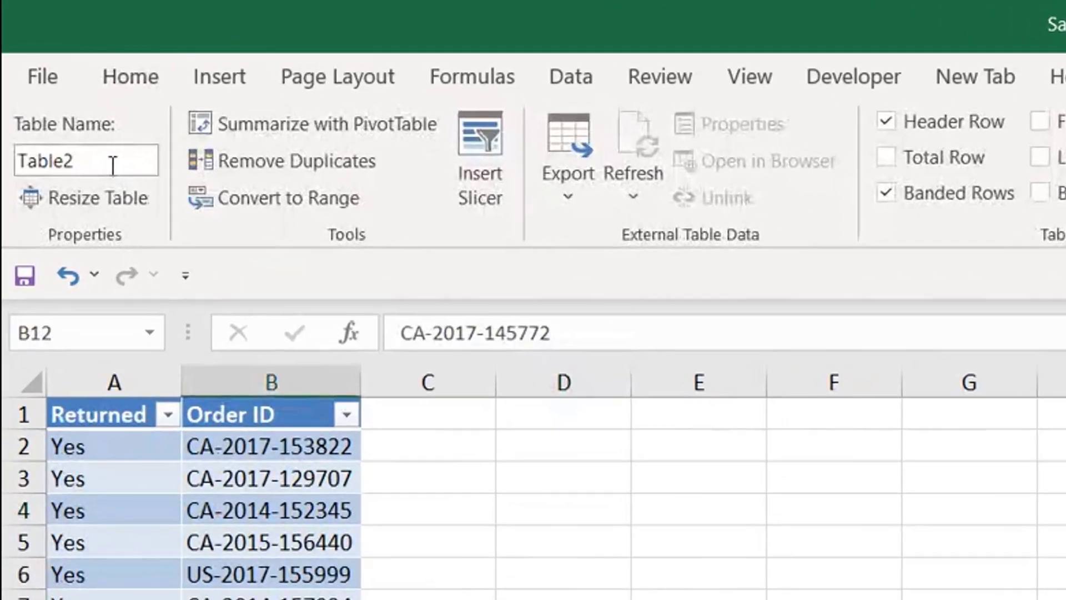
{"action": "left_click", "coordinate": [64, 94]}
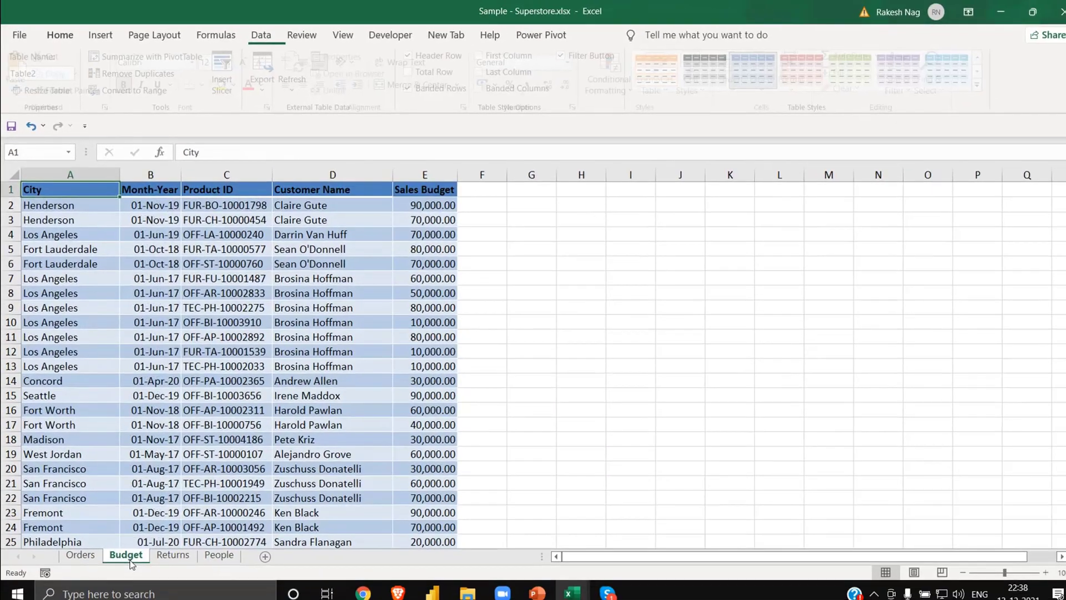
- Check whether the Budget sheet's data is a table, and look up the table name on the Orders sheet
{"action": "left_click", "coordinate": [126, 296]}
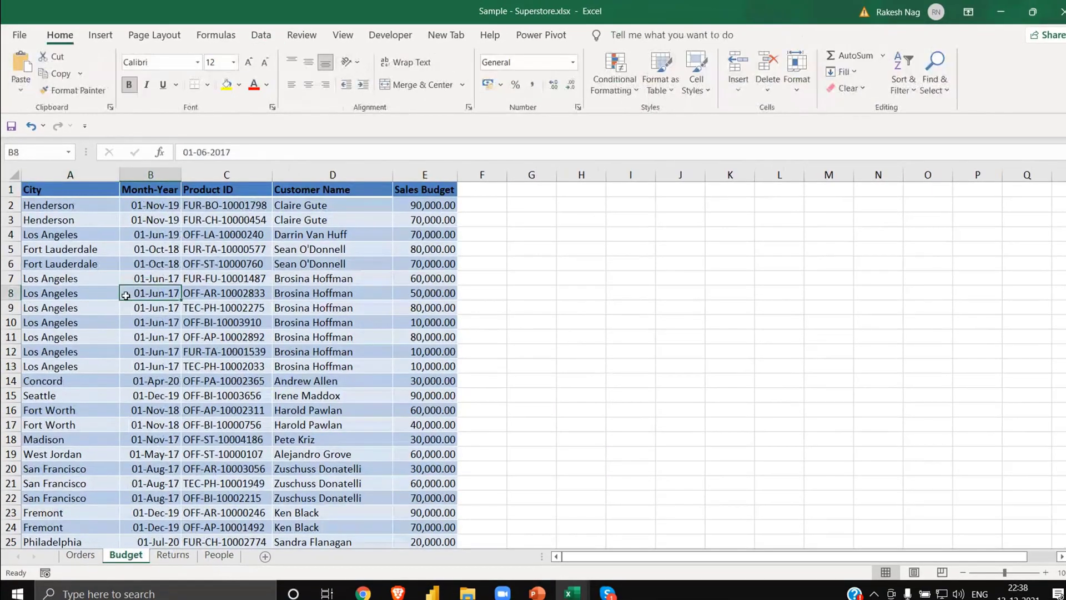
{"action": "left_click", "coordinate": [340, 250]}
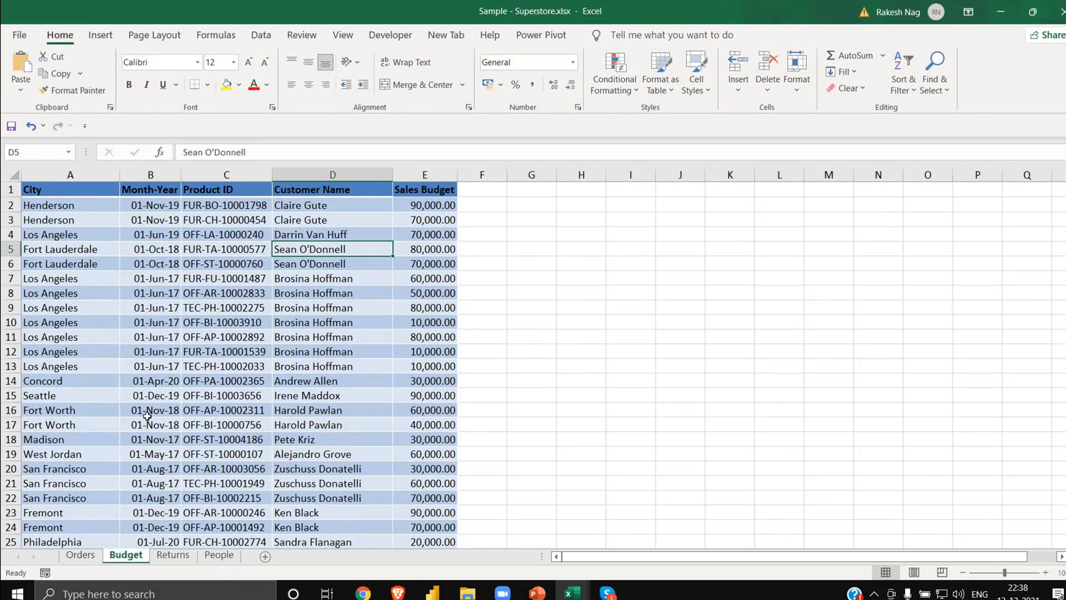
{"action": "left_click", "coordinate": [80, 554]}
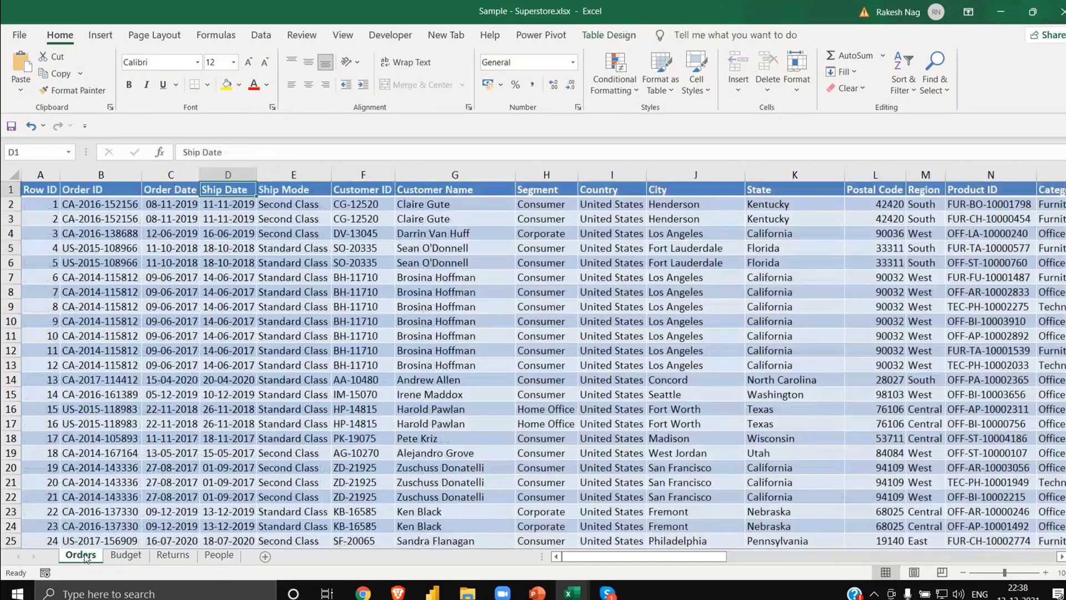
{"action": "left_click", "coordinate": [185, 248]}
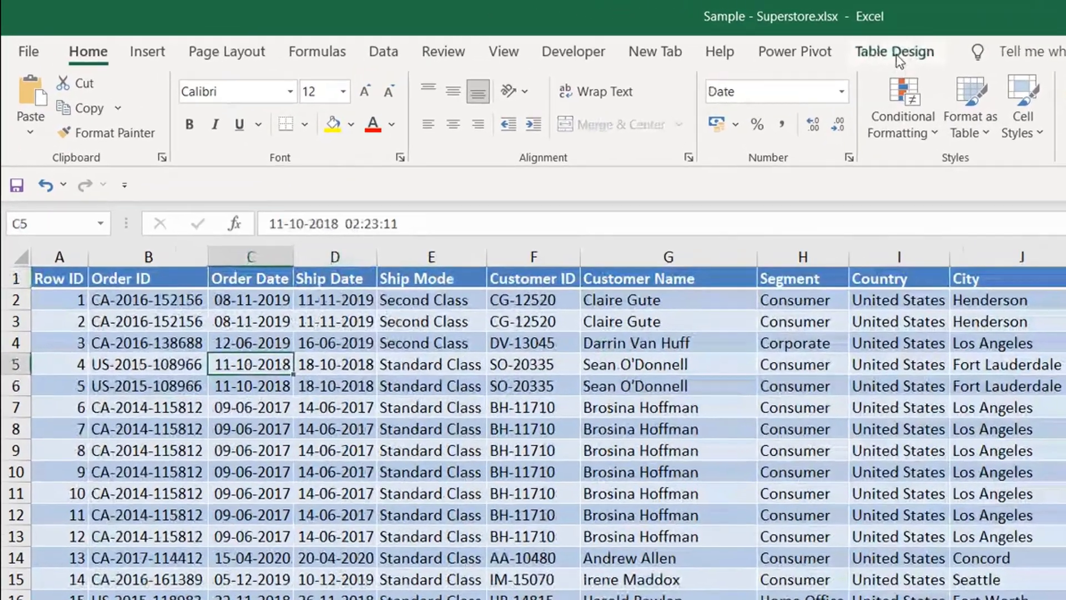
{"action": "left_click", "coordinate": [609, 35]}
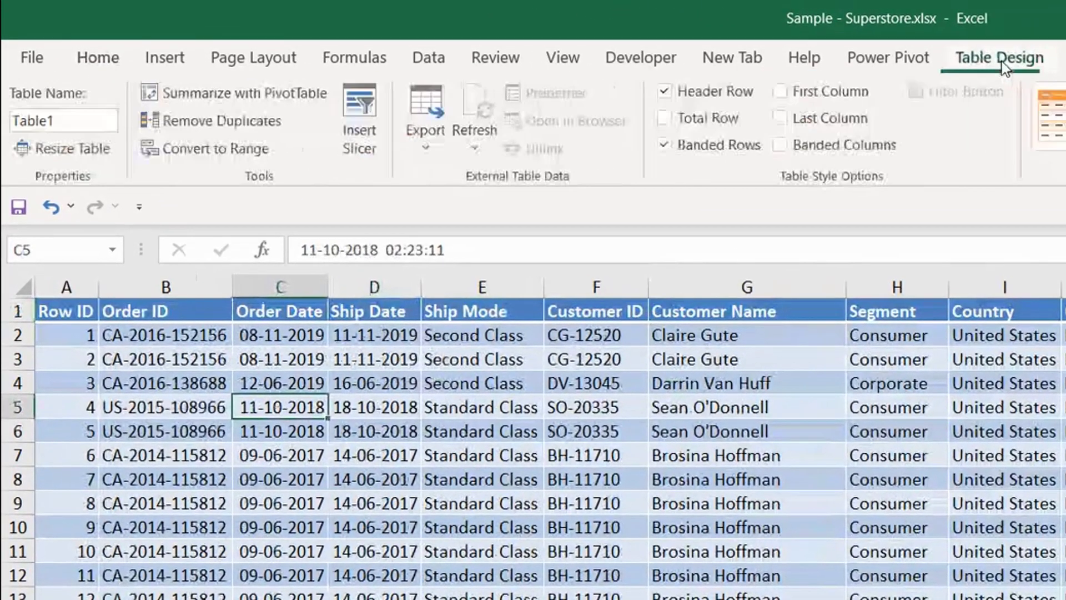
{"action": "left_click", "coordinate": [72, 121]}
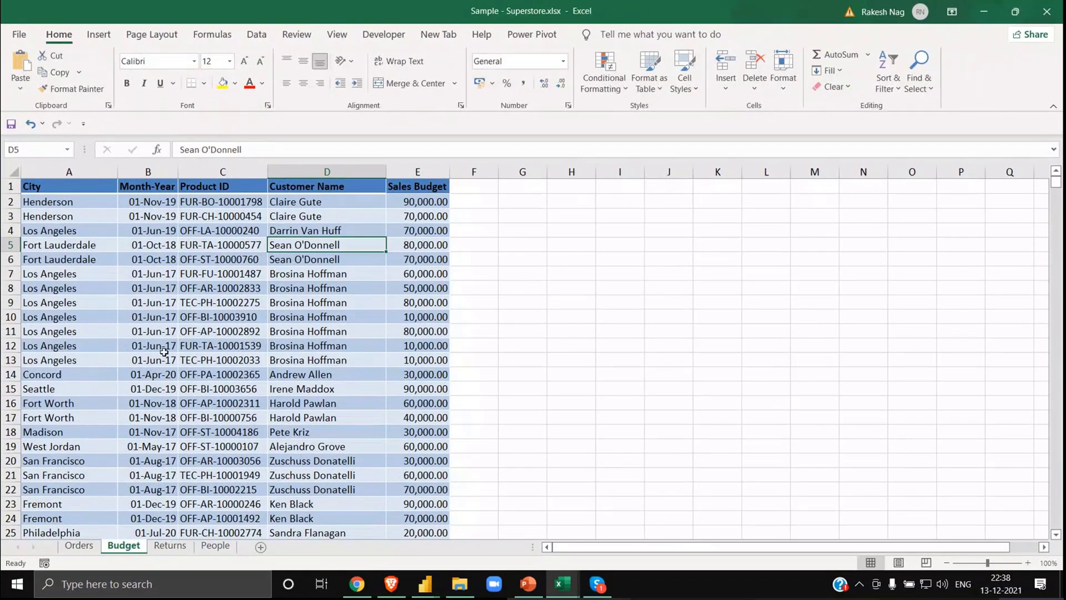
- Define the name Budget_Name for the Budget sheet's full data range A1:E9987 and widen the Name Box
{"action": "left_click", "coordinate": [165, 352]}
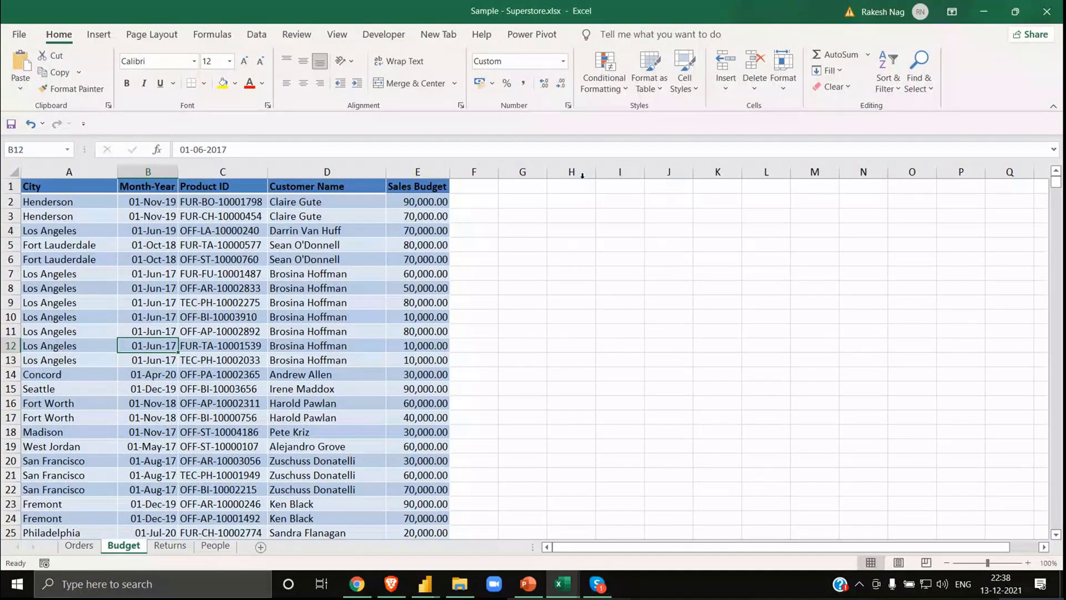
{"action": "key", "text": "ctrl+Up"}
{"action": "key", "text": "Left"}
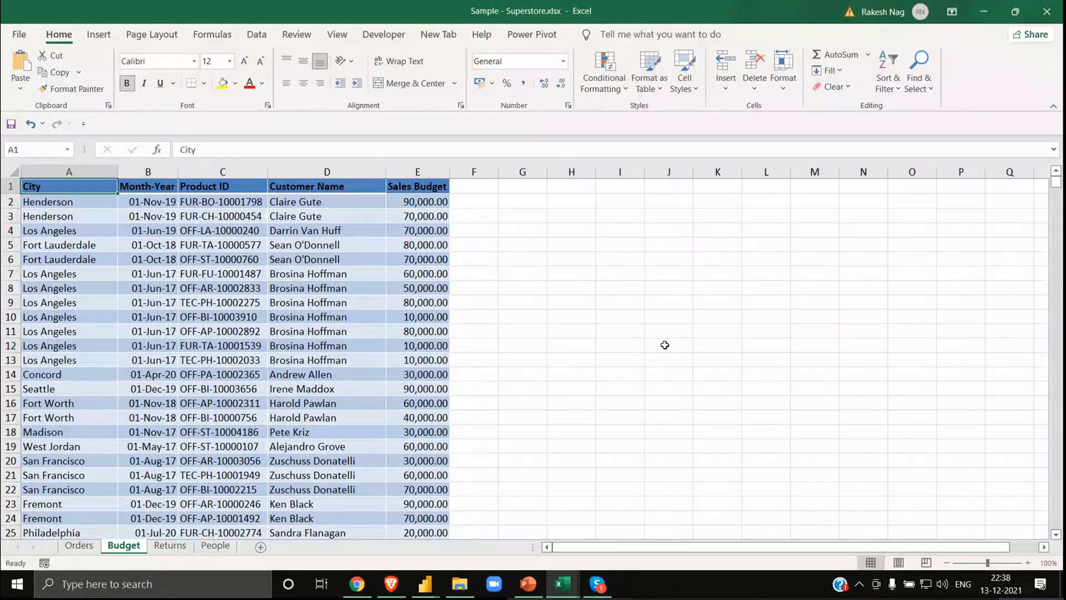
{"action": "key", "text": "ctrl+shift+Right"}
{"action": "key", "text": "ctrl+shift+Down"}
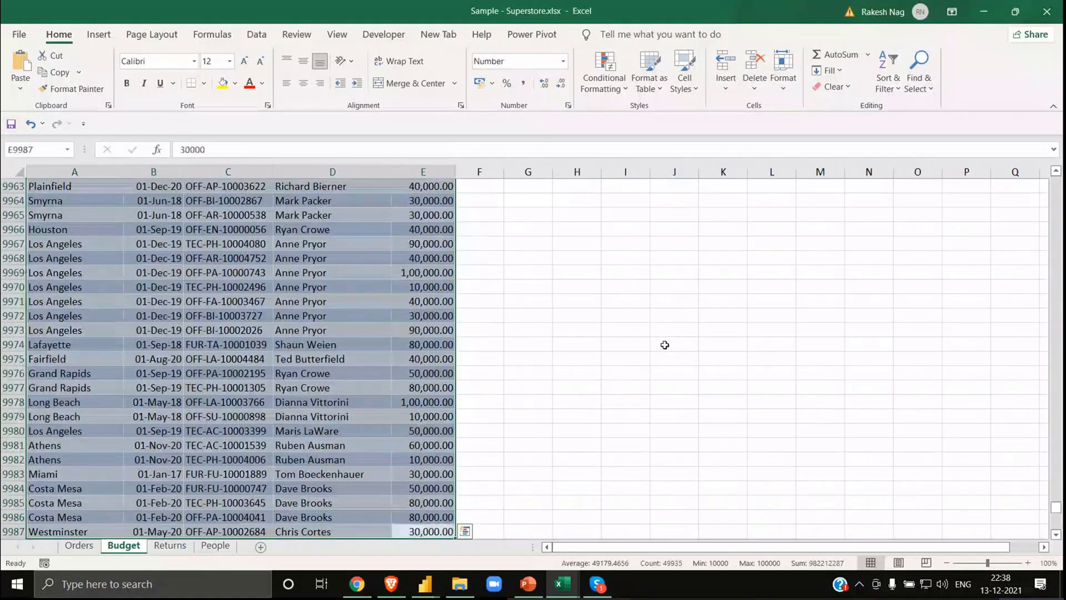
{"action": "key", "text": "ctrl+period"}
{"action": "key", "text": "ctrl+period"}
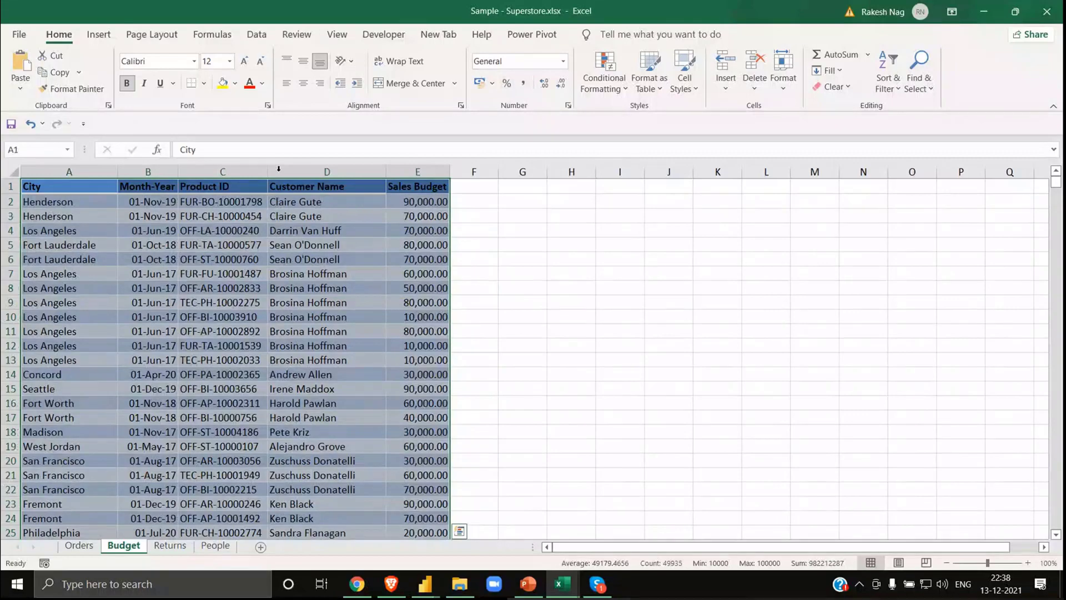
{"action": "left_click", "coordinate": [39, 154]}
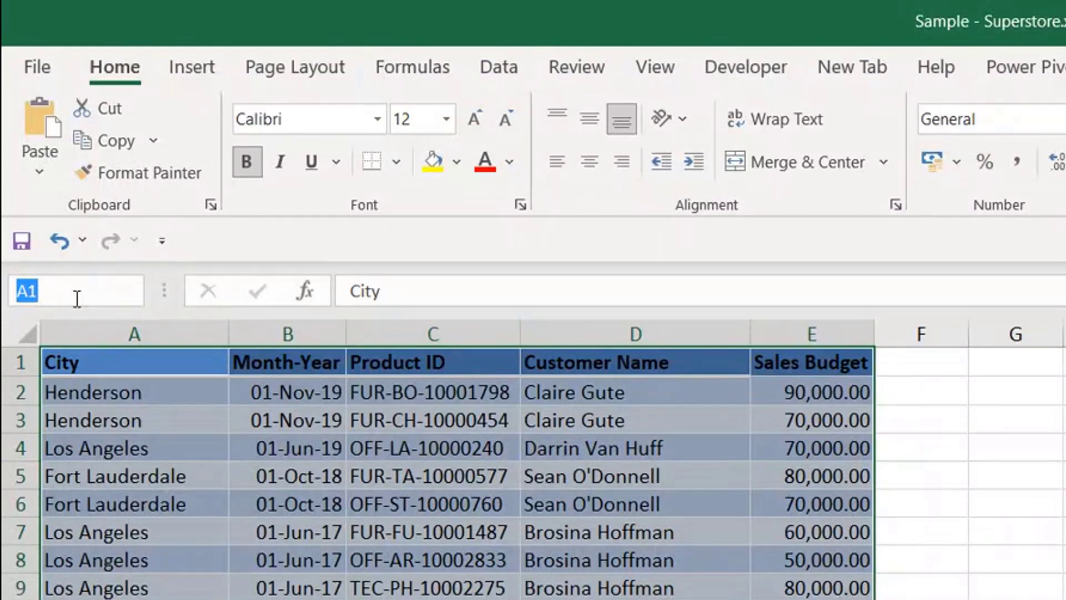
{"action": "type", "text": "Budget"}
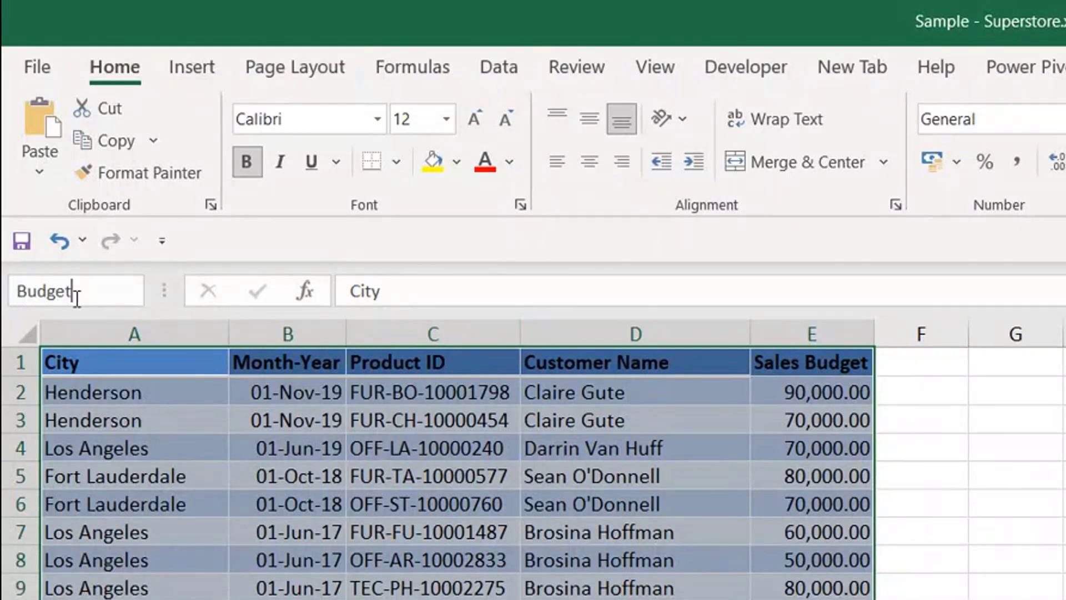
{"action": "type", "text": "_Name"}
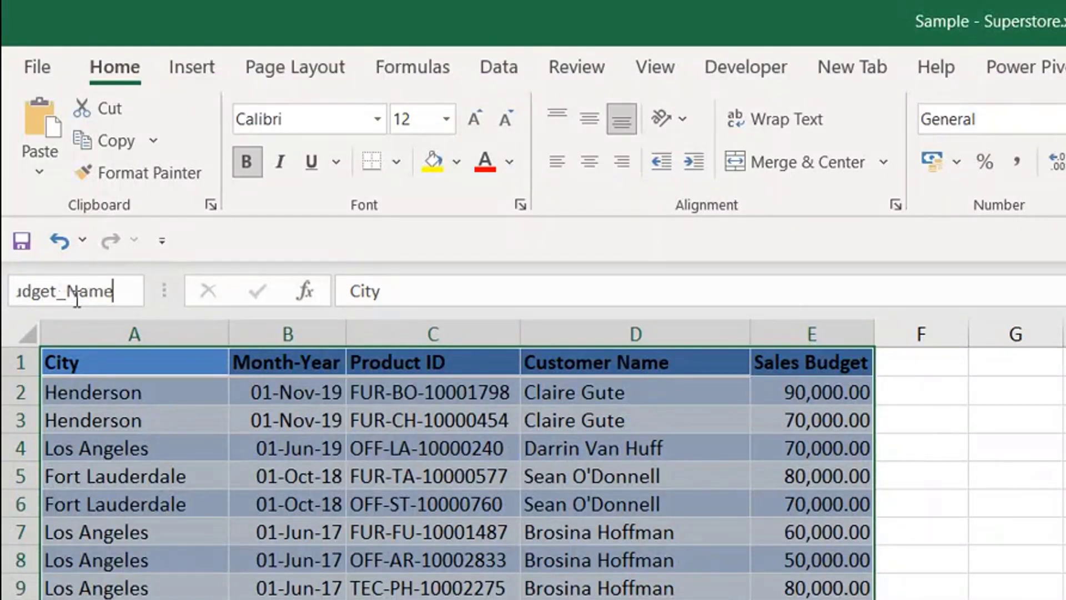
{"action": "key", "text": "Return"}
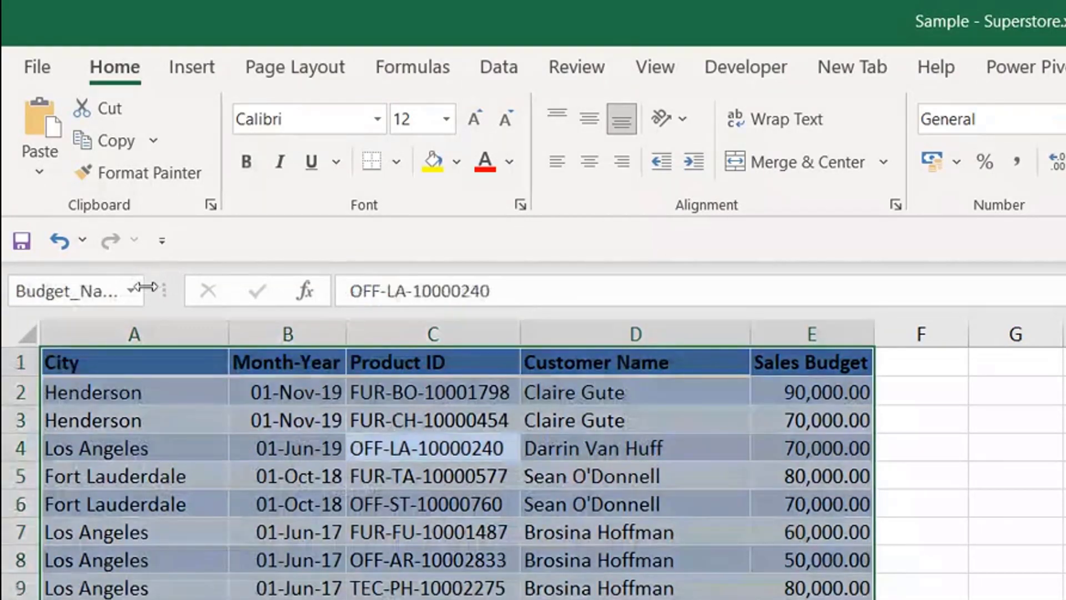
{"action": "left_click_drag", "start_coordinate": [146, 286], "coordinate": [187, 289]}
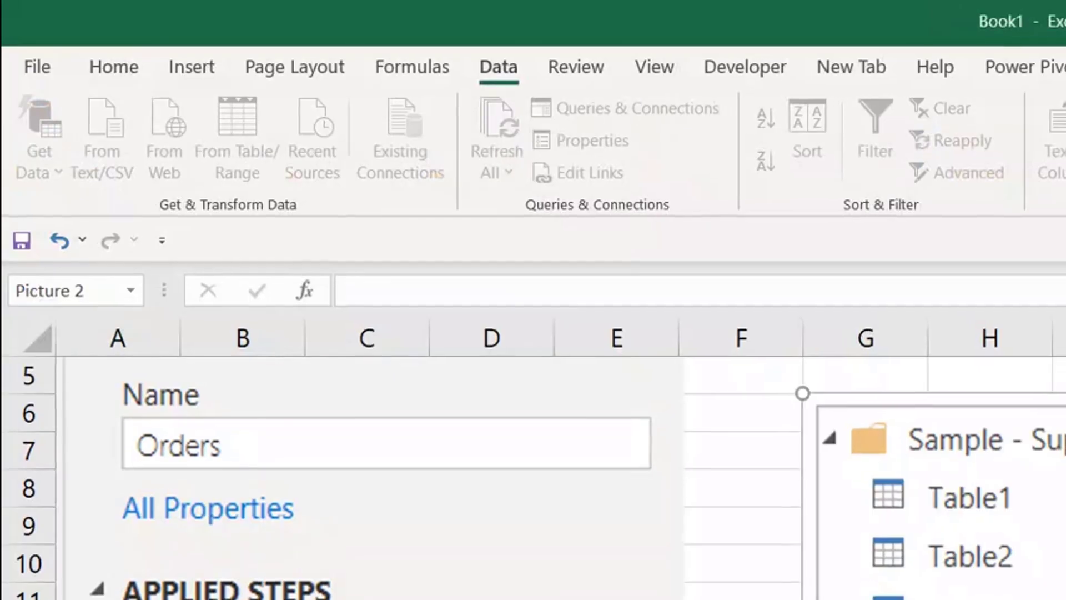
- Switch to Power Query Editor, check the Superstore item list in the Orders query's Navigation settings, and close them unchanged
{"action": "key", "text": "alt+Tab"}
{"action": "key", "text": "alt+Tab"}
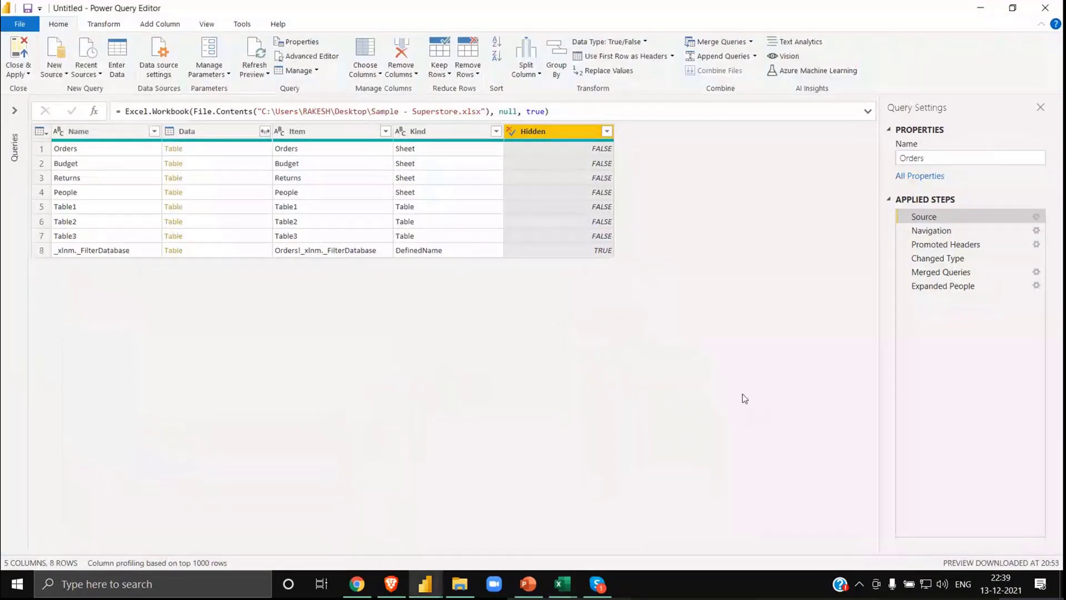
{"action": "left_click", "coordinate": [1032, 230]}
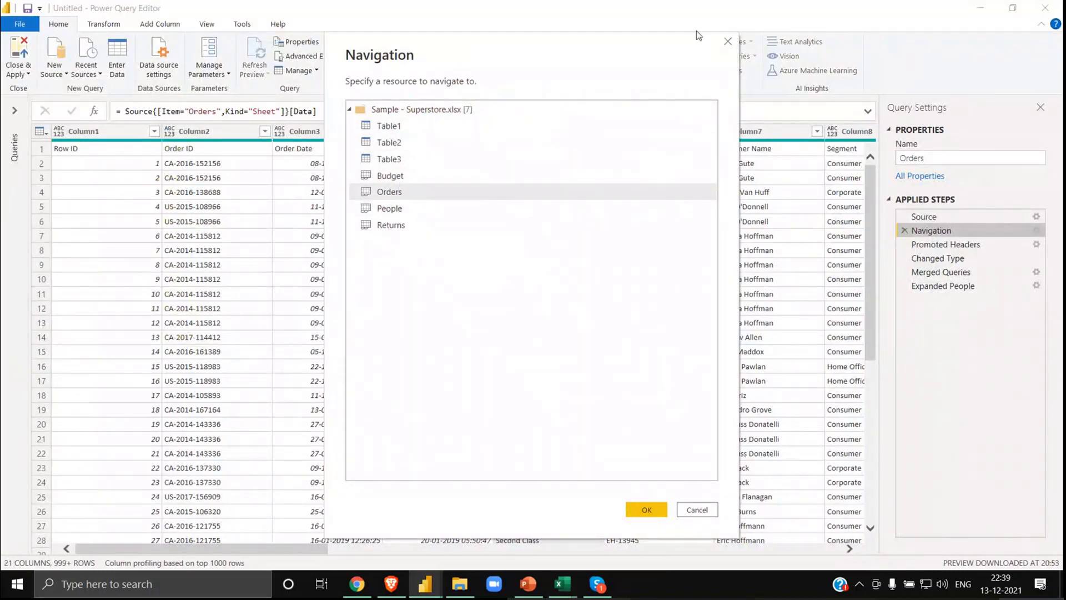
{"action": "left_click", "coordinate": [728, 42]}
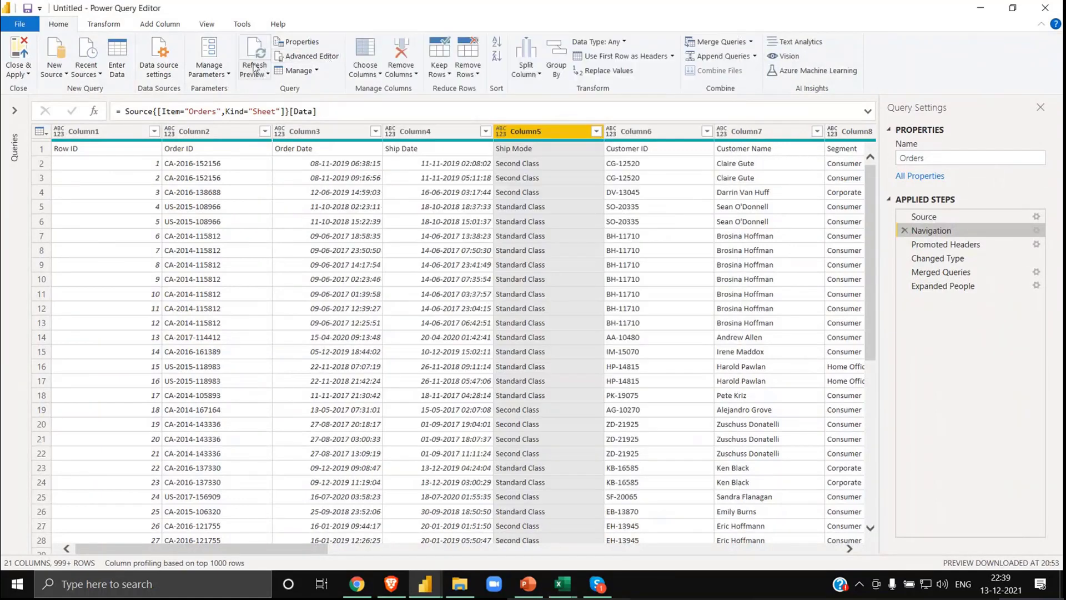
- Save the Superstore workbook in Excel, deselect the named range, and refresh the Orders query preview back in Power Query Editor
{"action": "key", "text": "alt+Tab"}
{"action": "key", "text": "alt+Tab"}
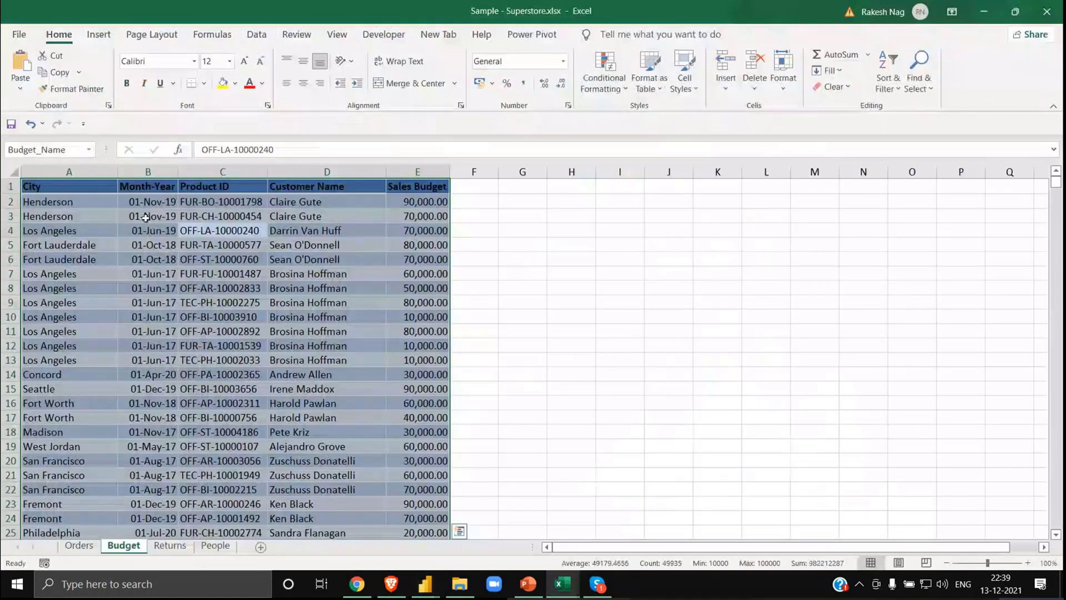
{"action": "key", "text": "ctrl+q"}
{"action": "left_click", "coordinate": [264, 274]}
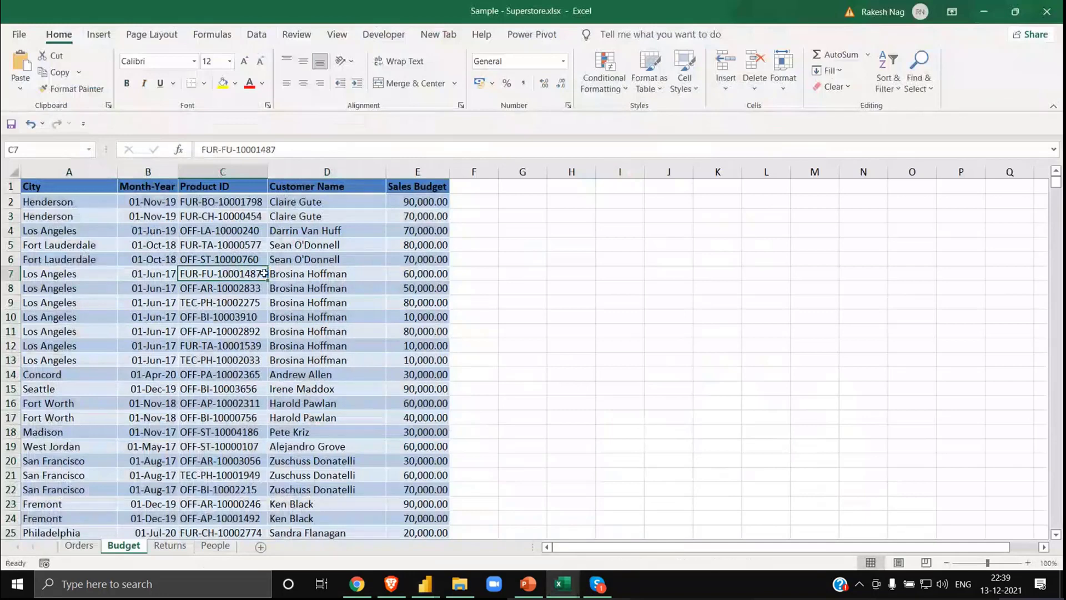
{"action": "key", "text": "alt+Tab"}
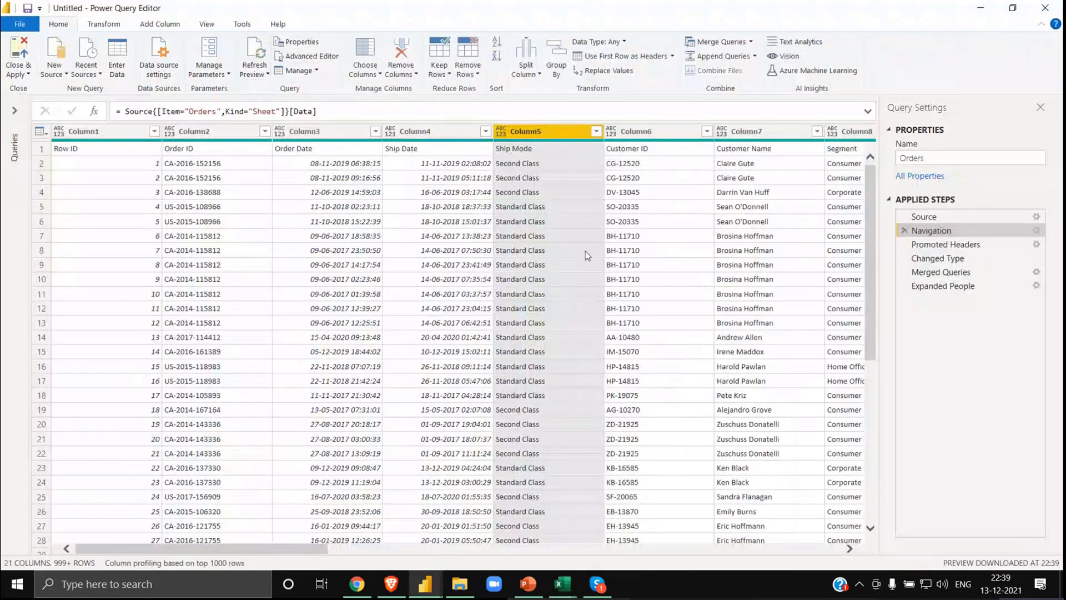
- Look for Budget_Name in the Orders query's Navigation settings, close them unchanged, and examine its row in the Source step
{"action": "left_click", "coordinate": [1037, 230]}
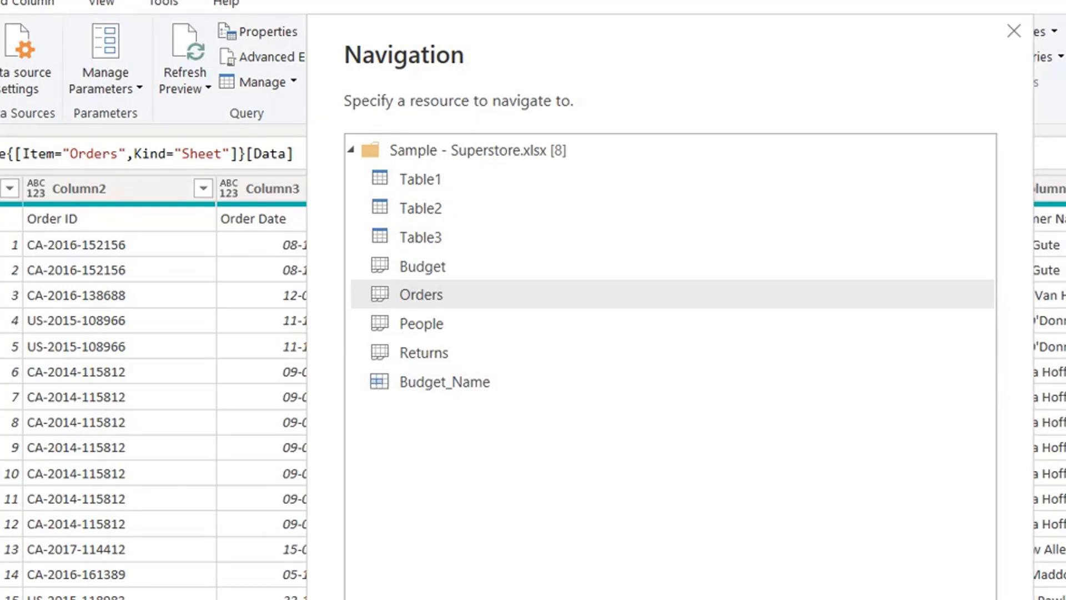
{"action": "key", "text": "Escape"}
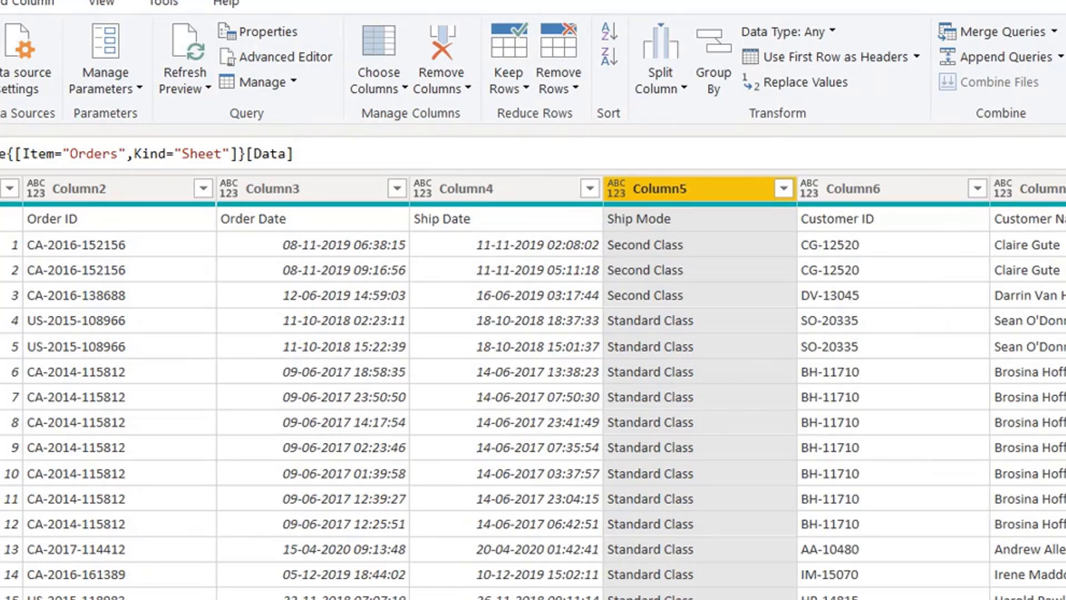
{"action": "left_click", "coordinate": [1065, 283]}
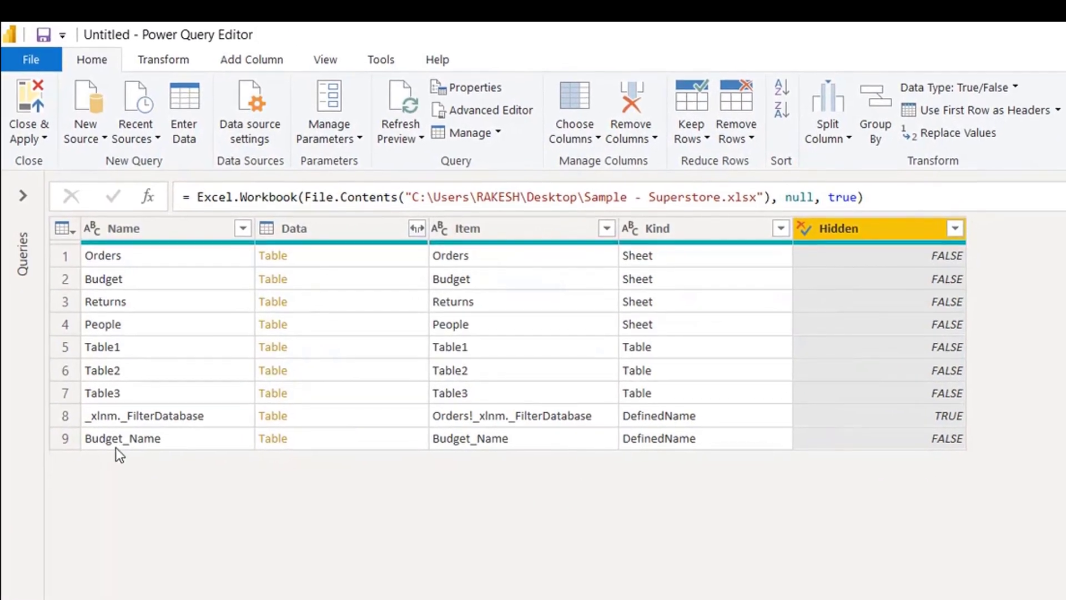
{"action": "left_click", "coordinate": [74, 420]}
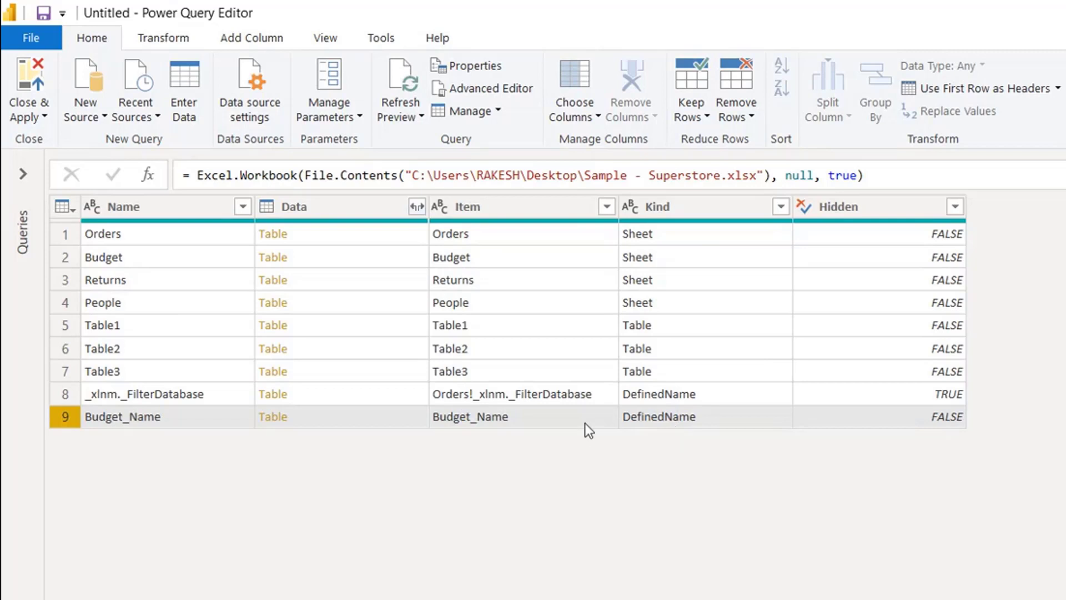
- Examine the hidden _xlnm._FilterDatabase row in the Source step and look at the Superstore workbook in Excel before returning to Power Query Editor
{"action": "left_click", "coordinate": [68, 393]}
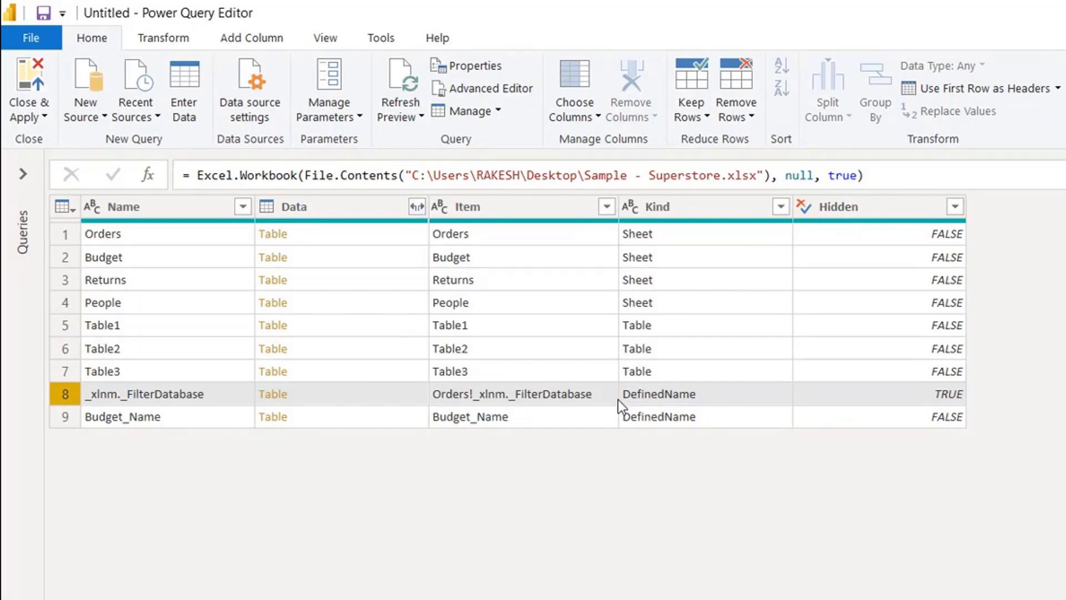
{"action": "key", "text": "alt+Tab"}
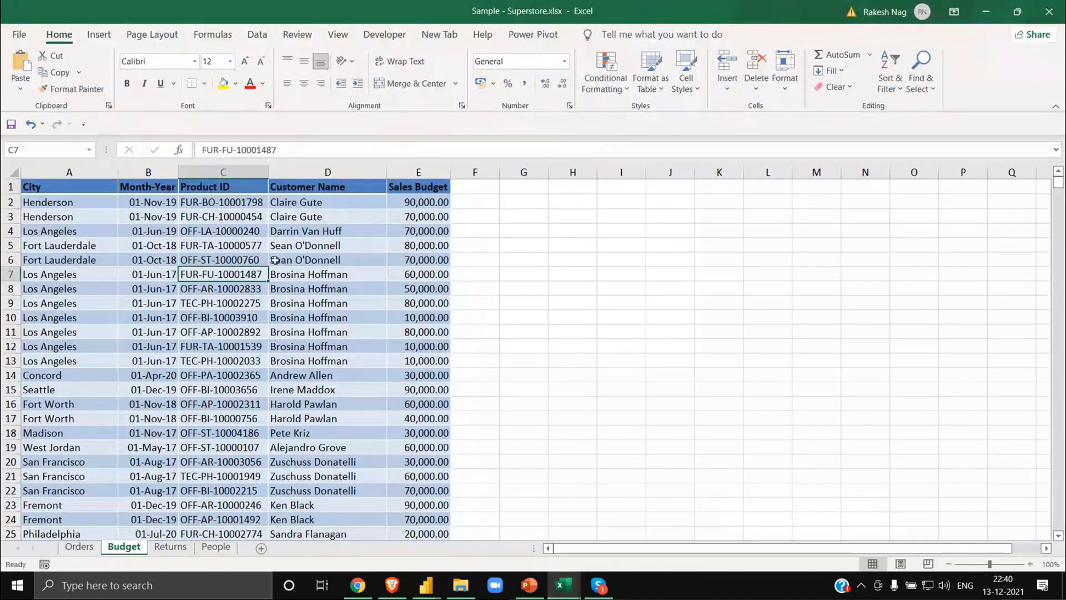
{"action": "left_click", "coordinate": [986, 11]}
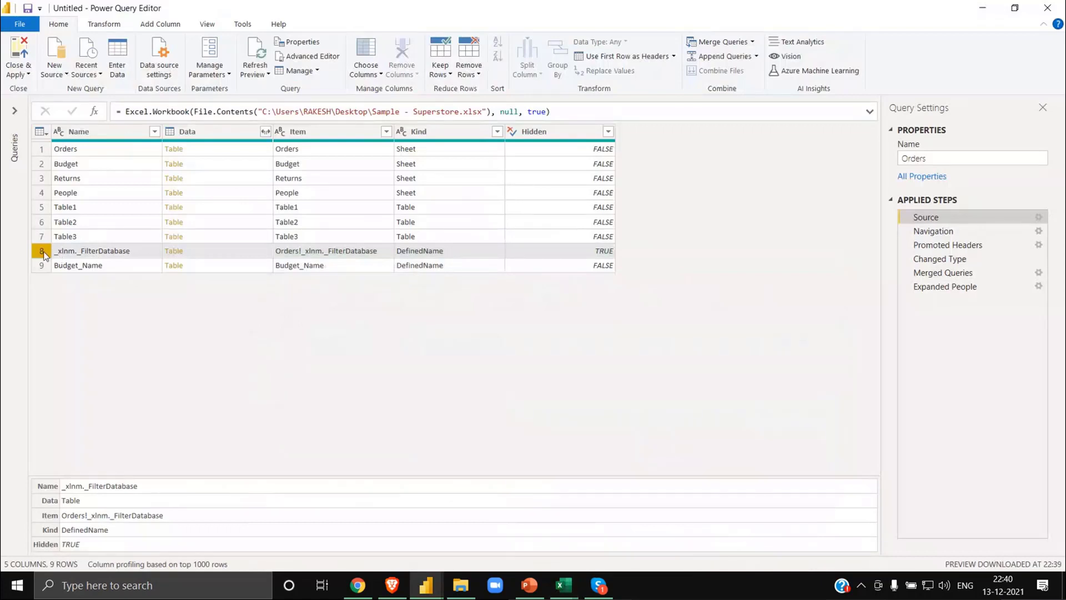